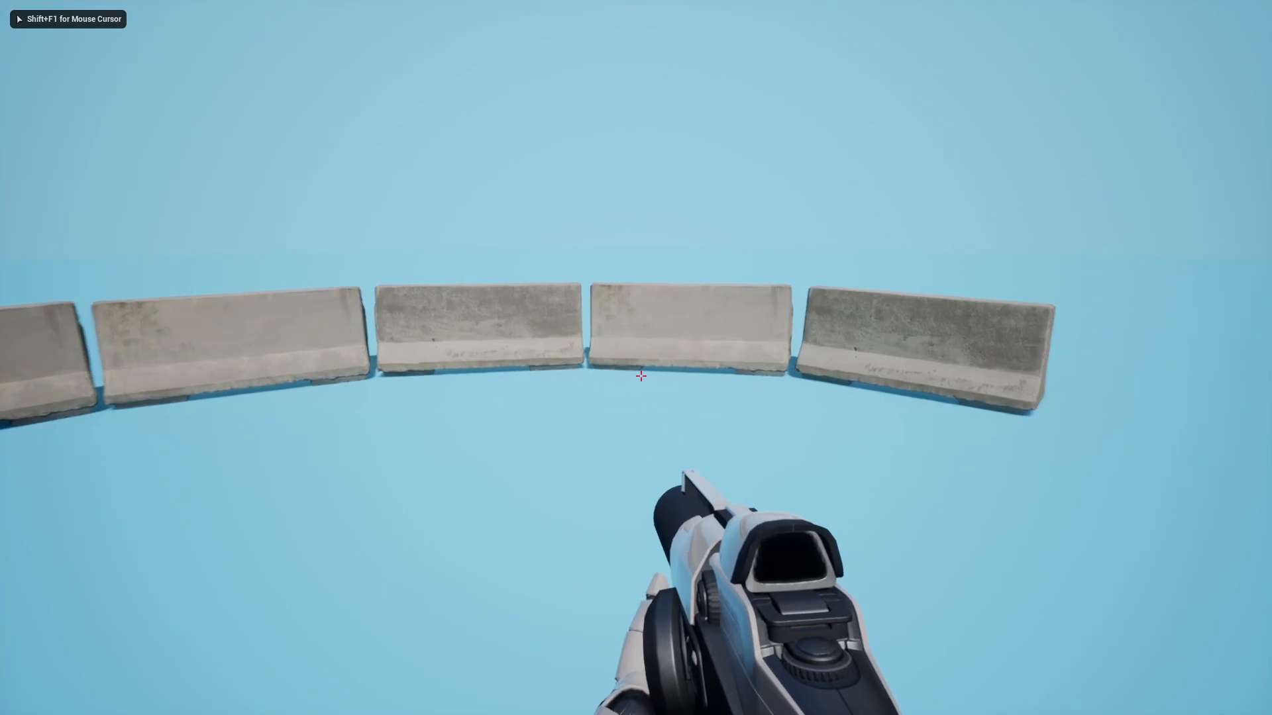
- Shoot the centre concrete barrier repeatedly until its upper part shatters into chunks
click(641, 377)
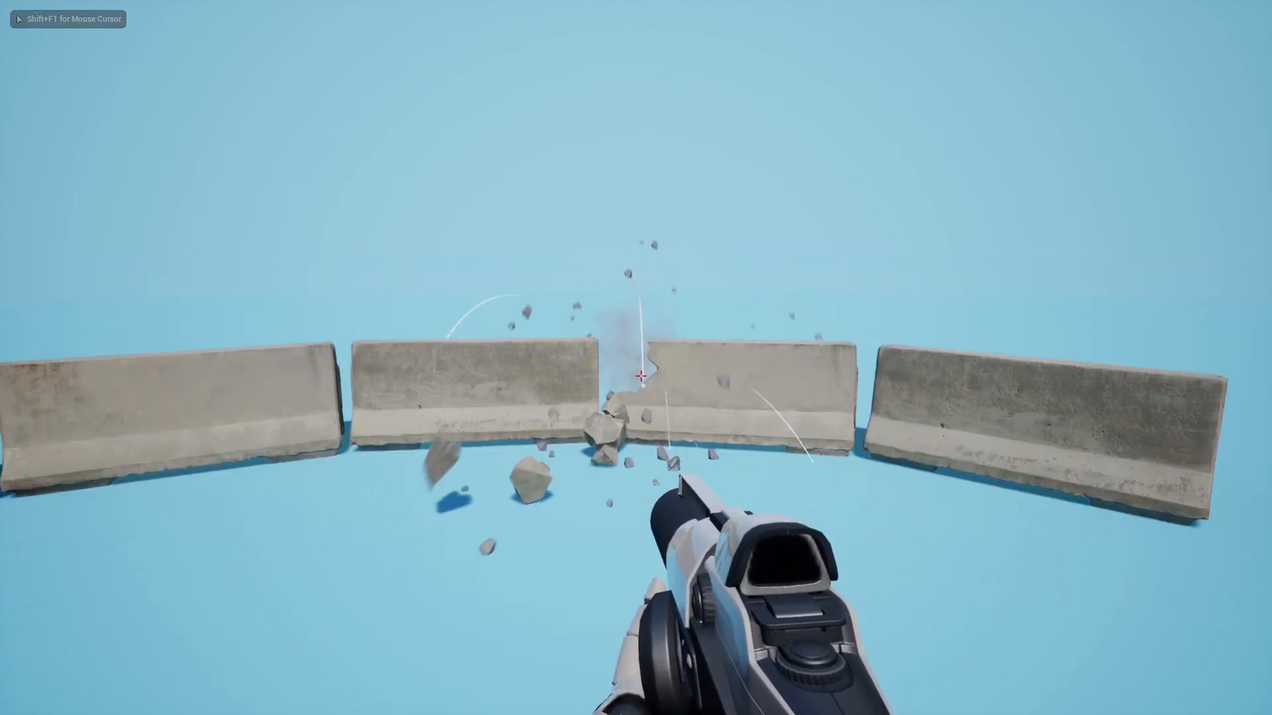
click(640, 376)
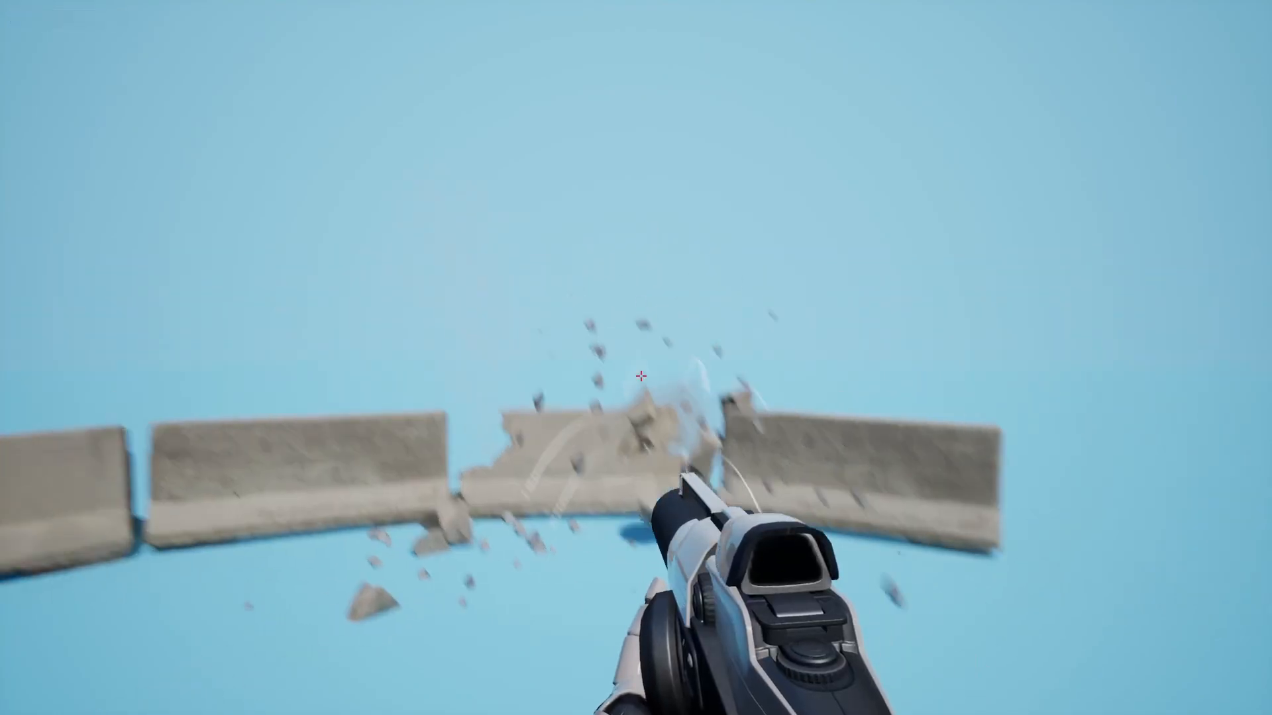
click(641, 376)
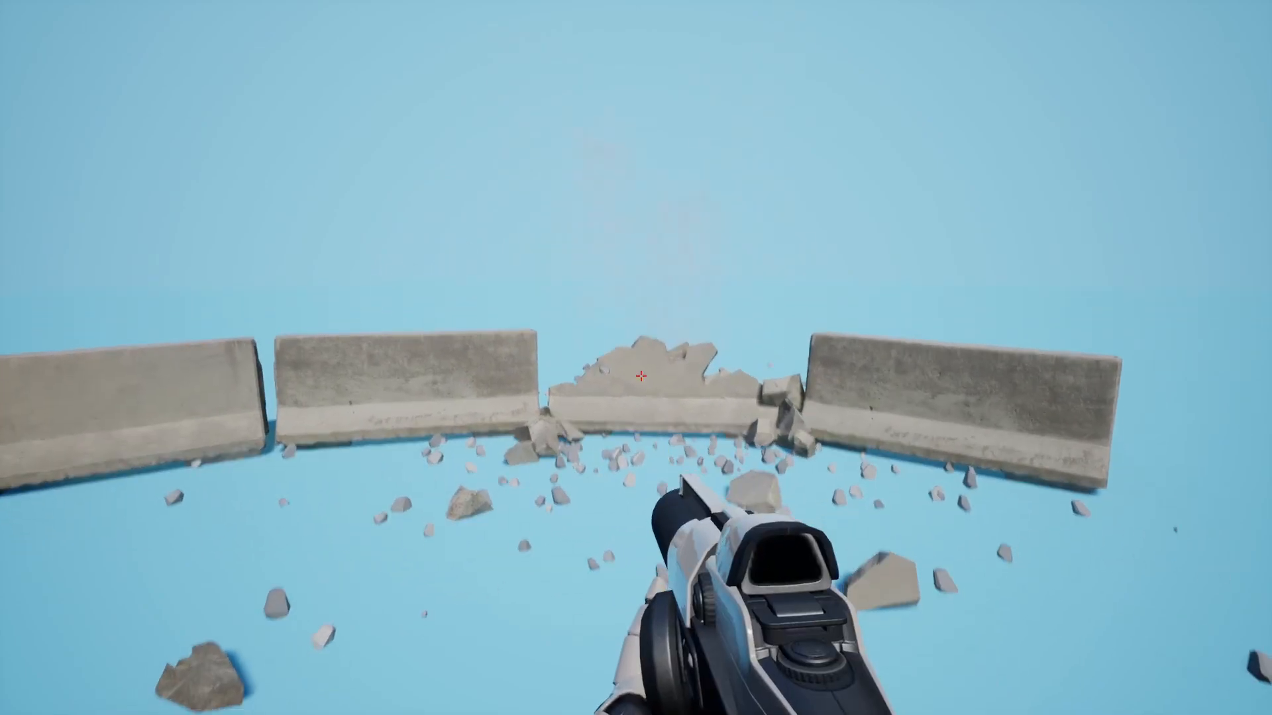
click(640, 376)
click(640, 377)
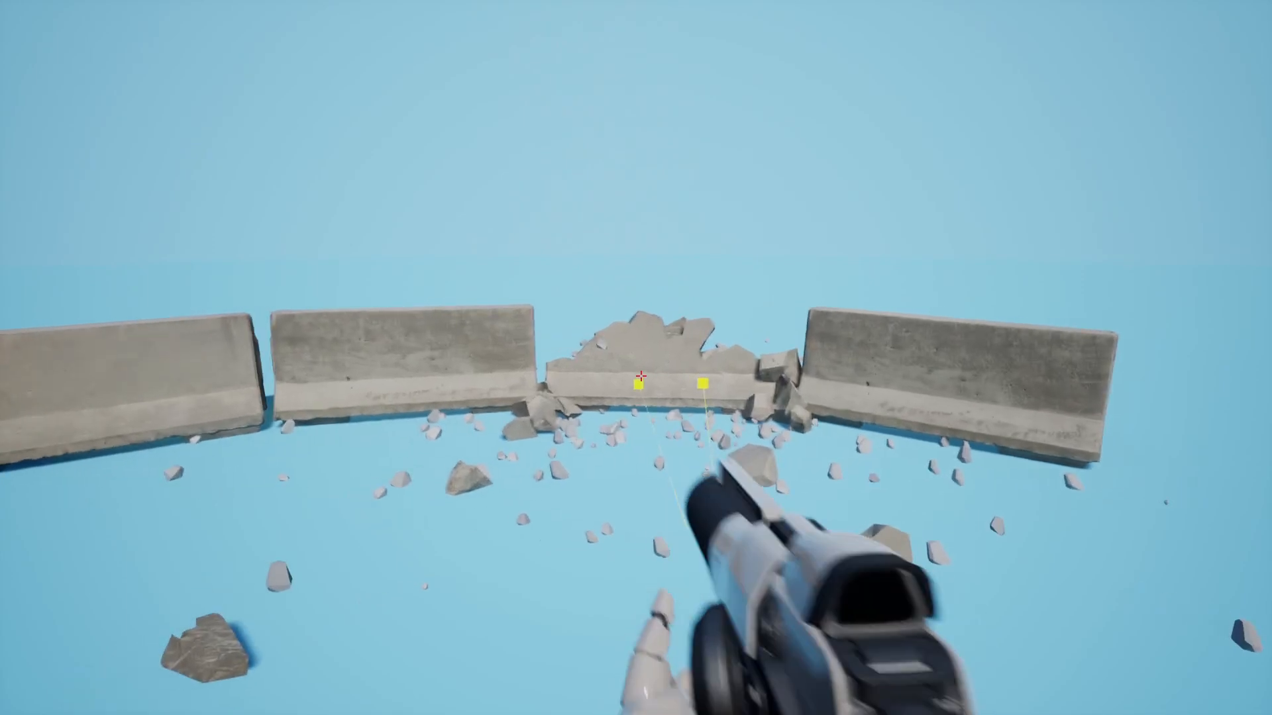
click(641, 377)
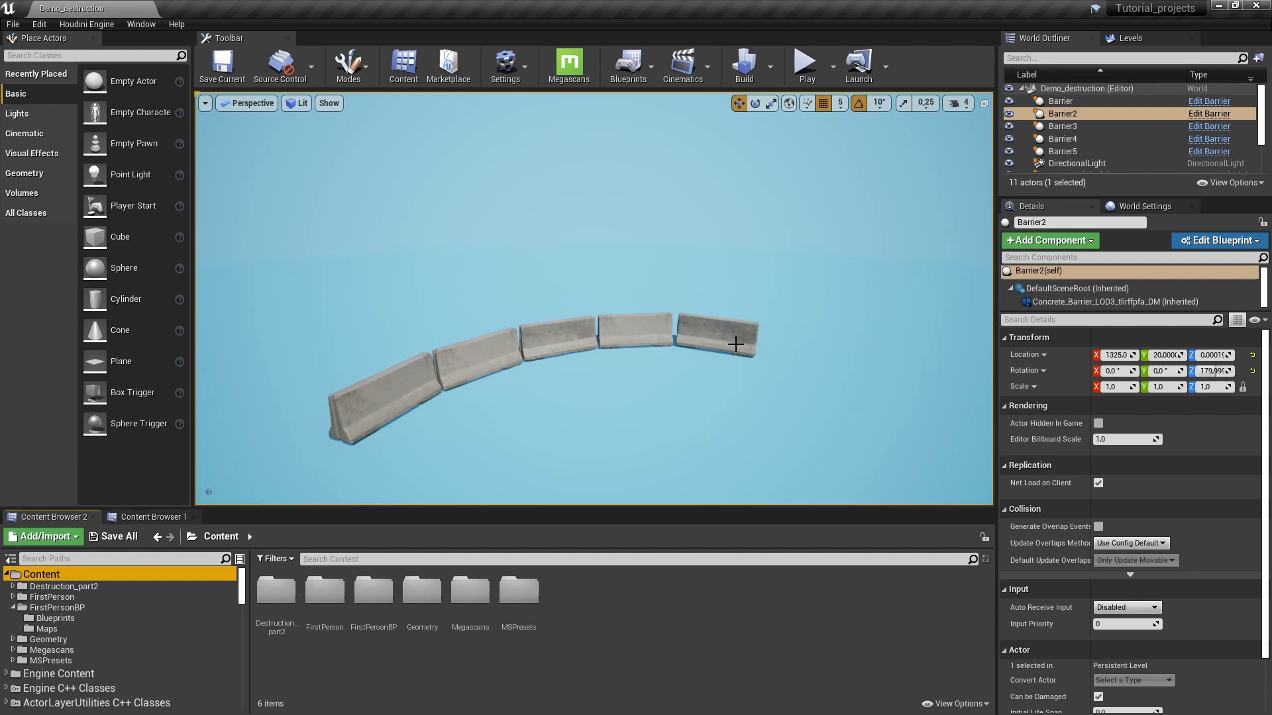
- Run a brief play test, check the Add Feature or Content Pack window, then browse to FirstPersonBP > Blueprints
click(805, 64)
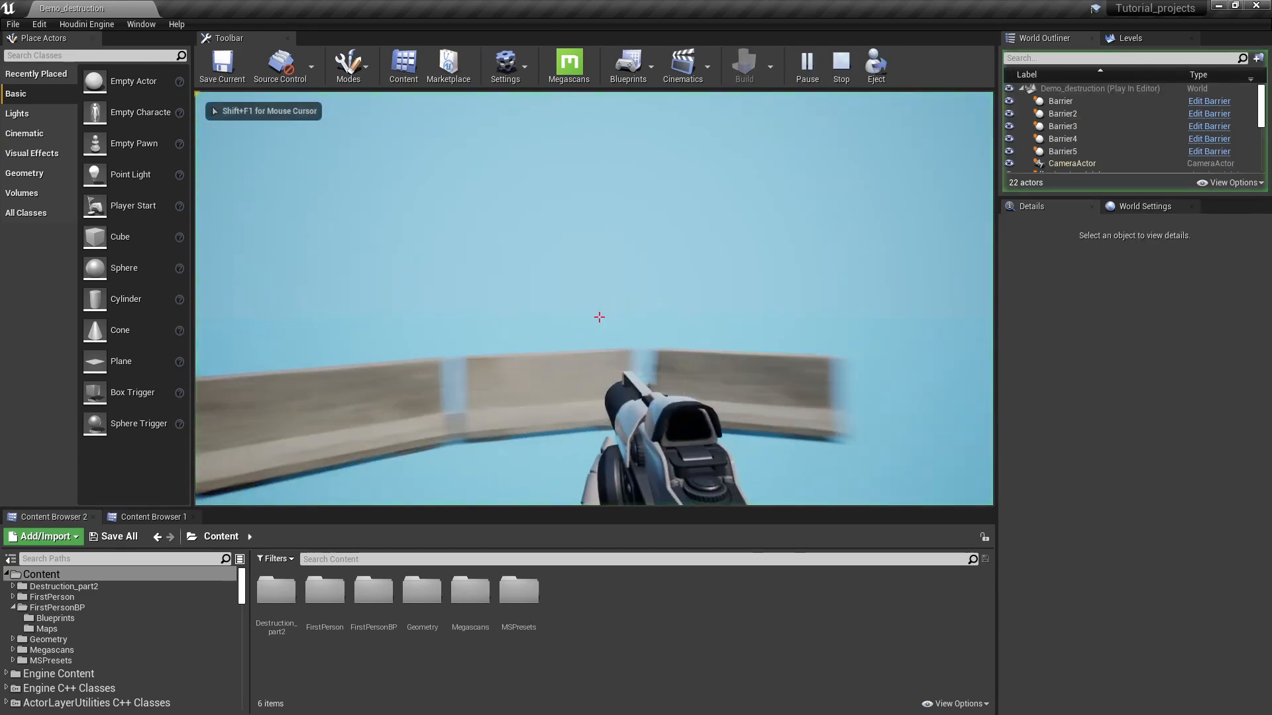
key(Escape)
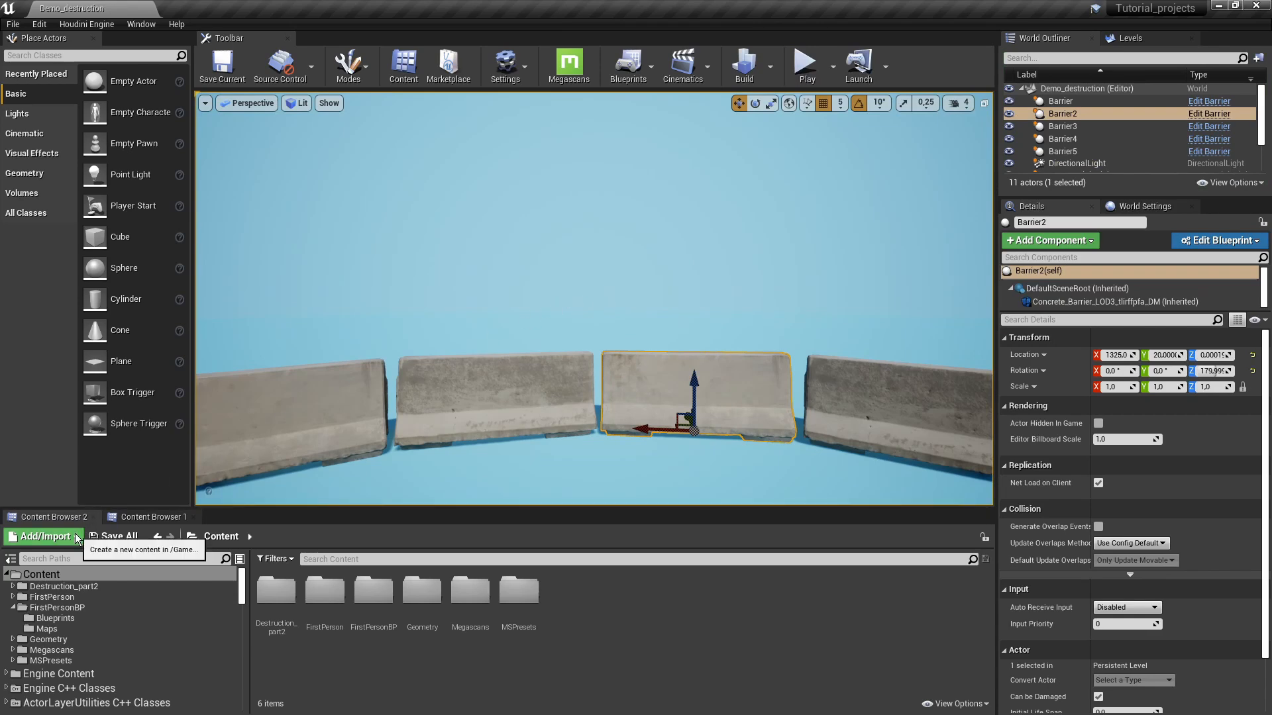
click(45, 536)
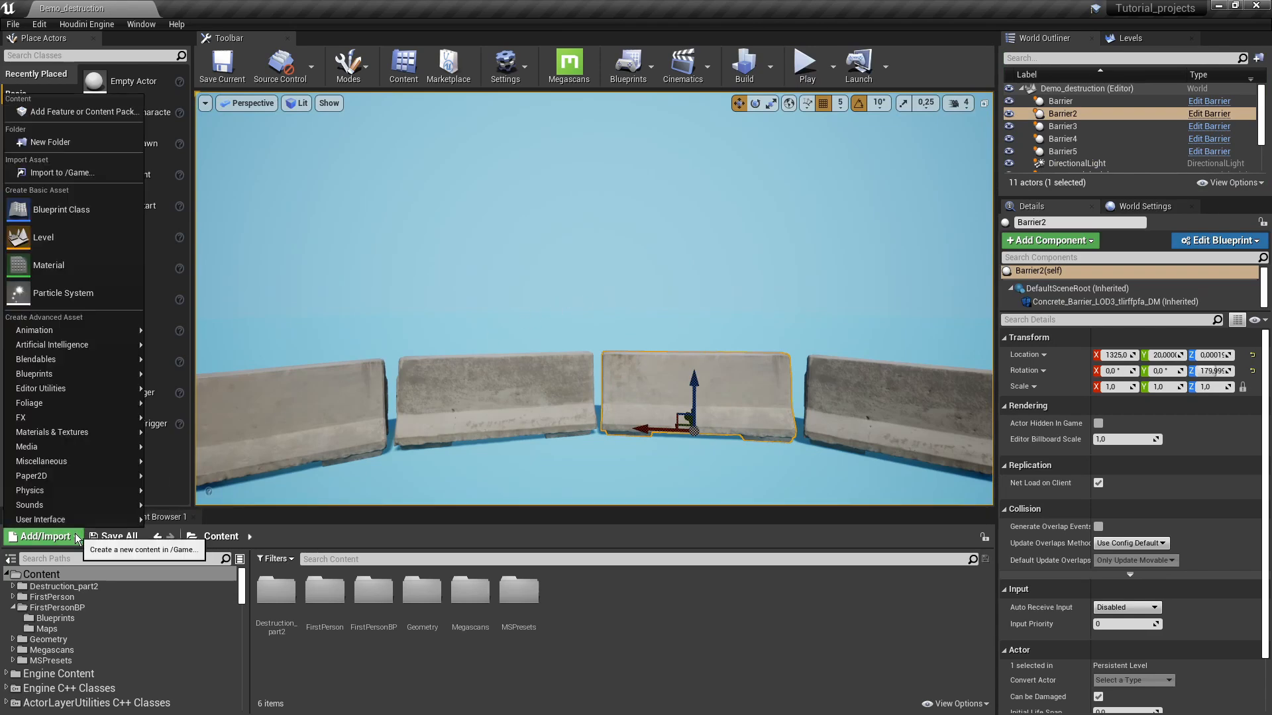
click(69, 114)
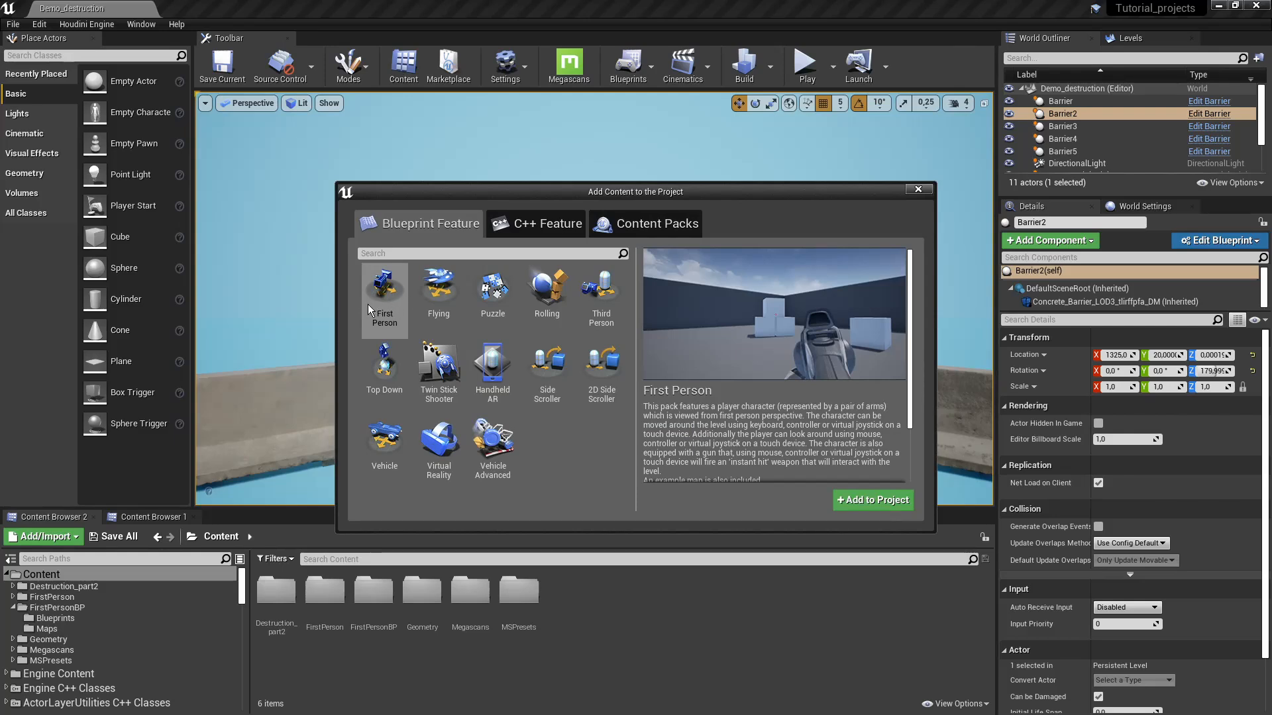
click(918, 189)
scroll(754, 259, down, 5)
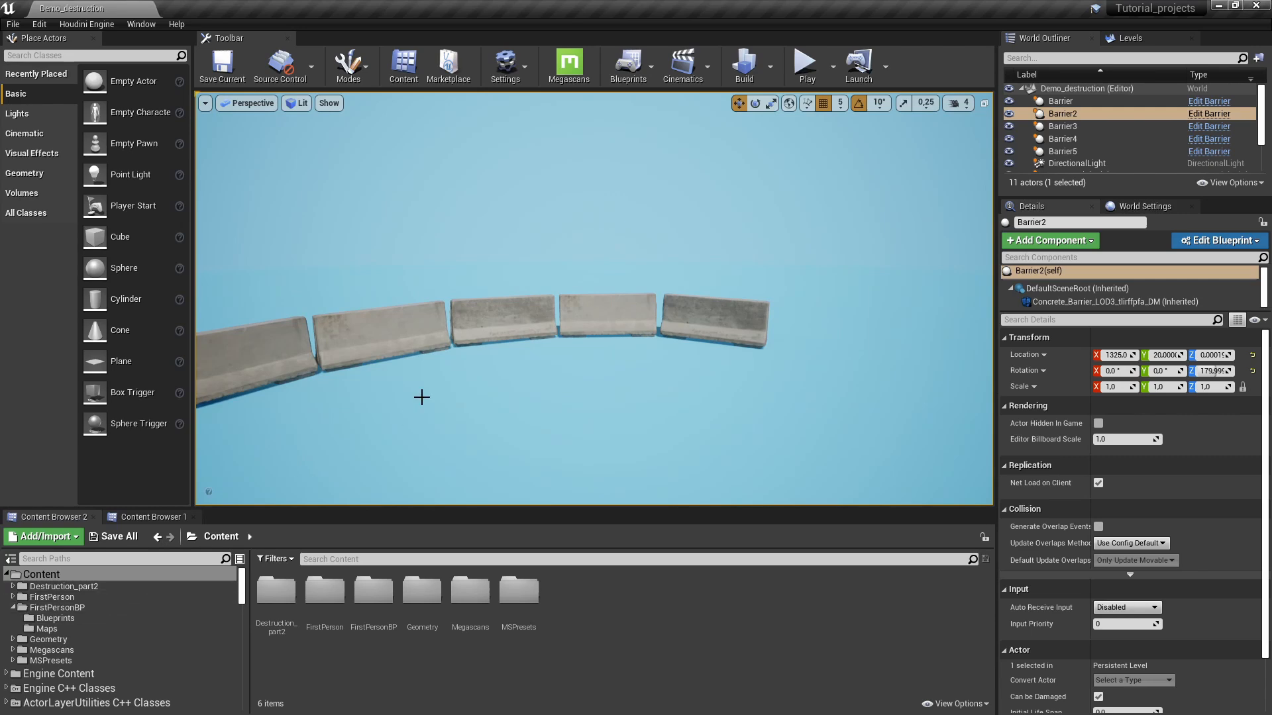
click(55, 618)
- Open the FirstPersonCharacter Blueprint and look over its line trace and Break Hit Result nodes
double_click(278, 591)
right_drag(601, 280, 662, 297)
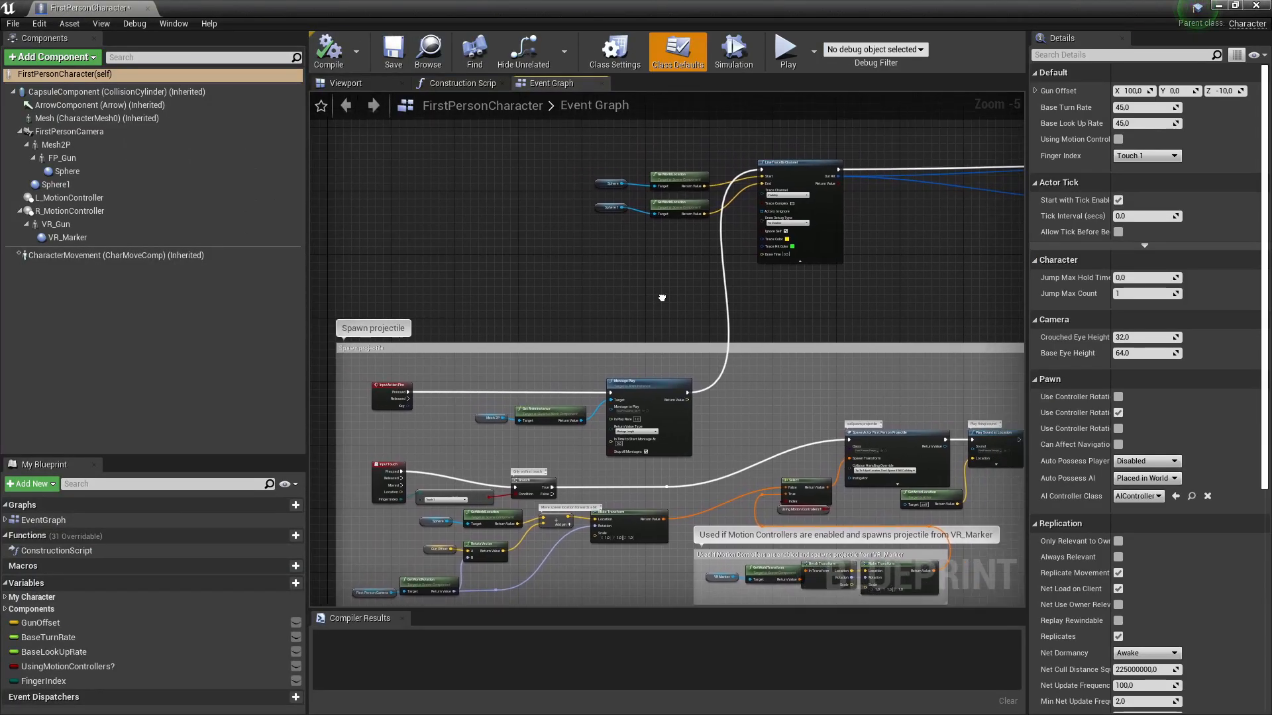
drag(897, 314, 554, 133)
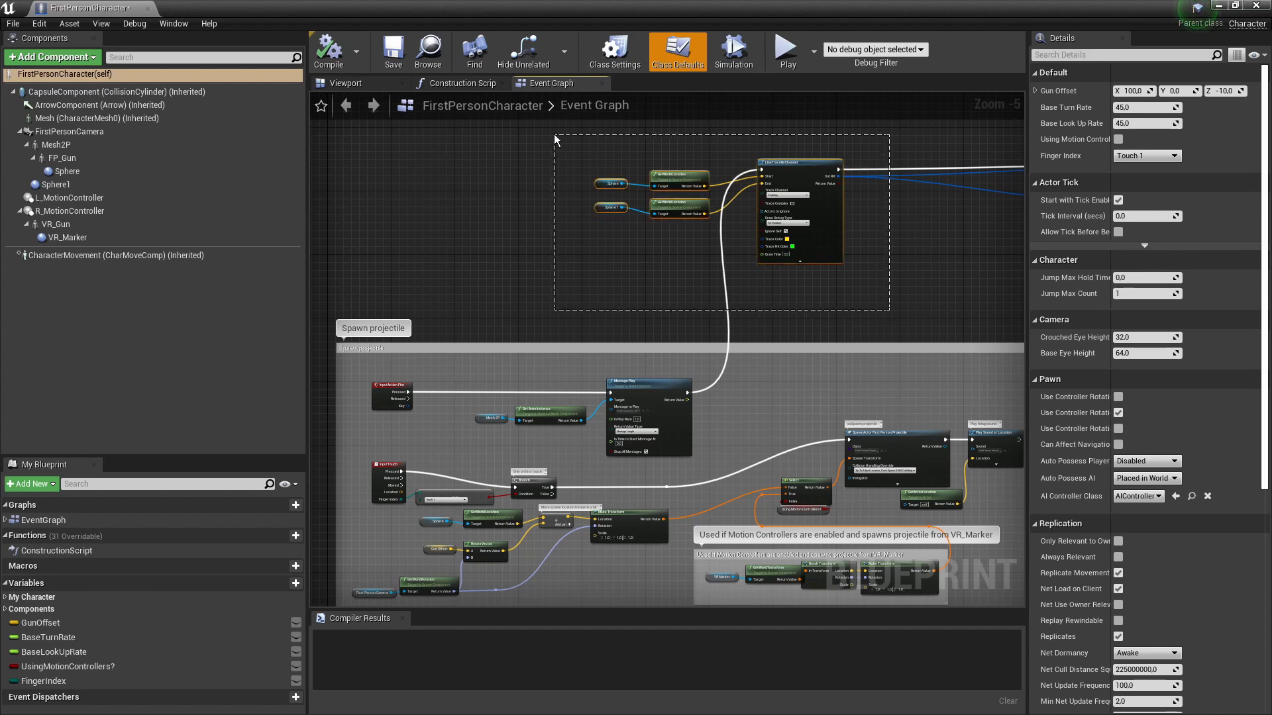
scroll(852, 136, up, 4)
scroll(752, 222, down, 3)
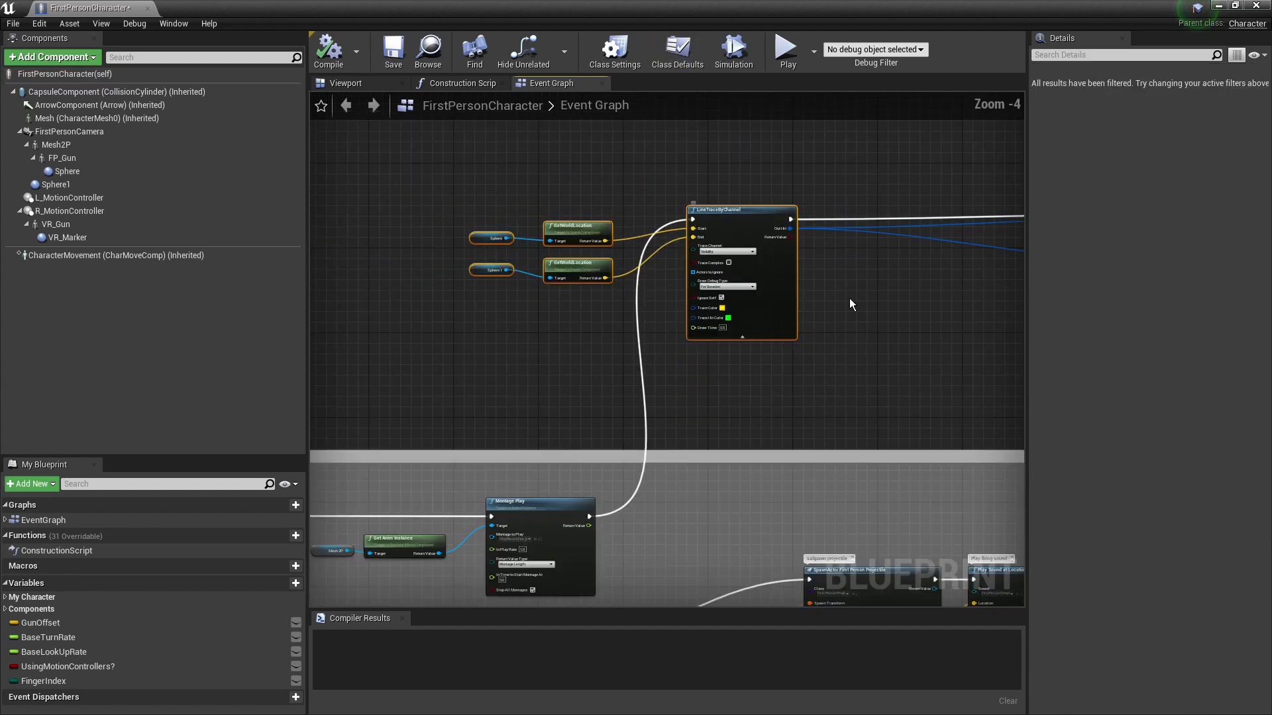
click(877, 320)
right_drag(750, 243, 597, 256)
right_drag(891, 238, 1027, 212)
- Highlight LineTraceByChannel with its location and Sphere nodes, then view the Spawn projectile group
drag(865, 369, 408, 165)
right_drag(491, 289, 630, 240)
click(650, 296)
right_drag(650, 297, 765, 224)
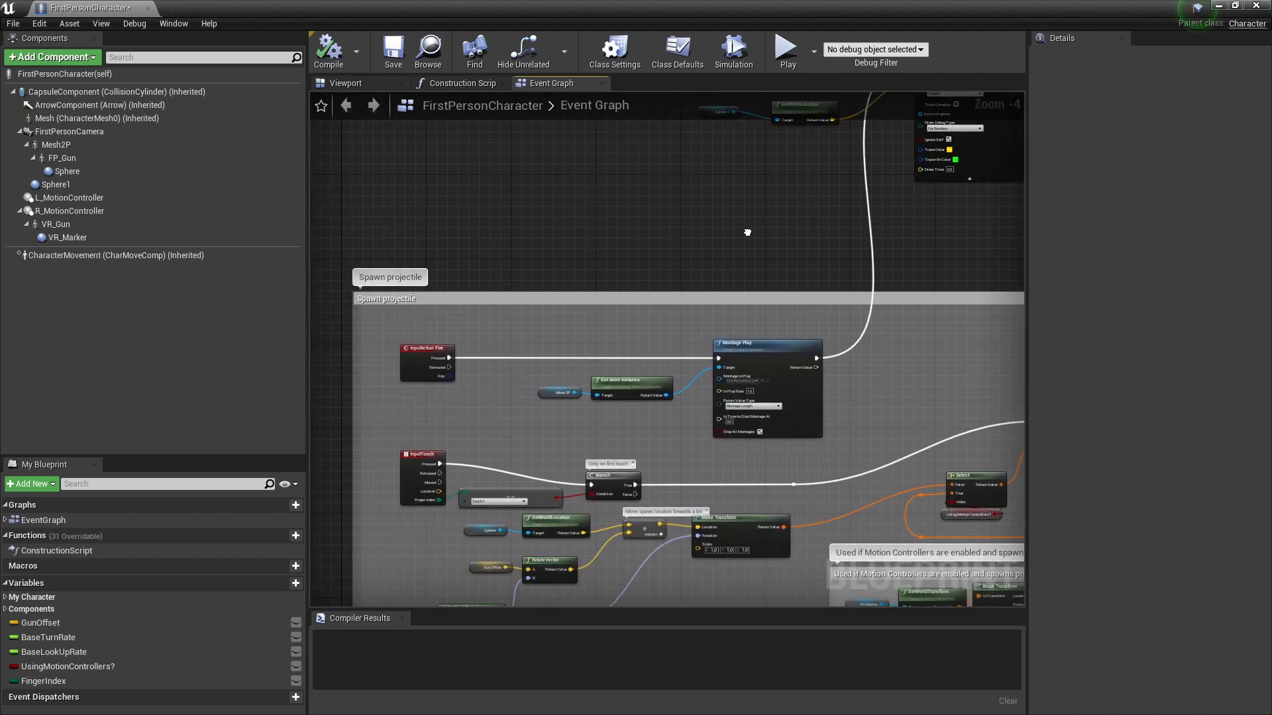
- Return to the LineTraceByChannel node and select the Sphere and Sphere 1 variable nodes
right_drag(550, 339, 552, 270)
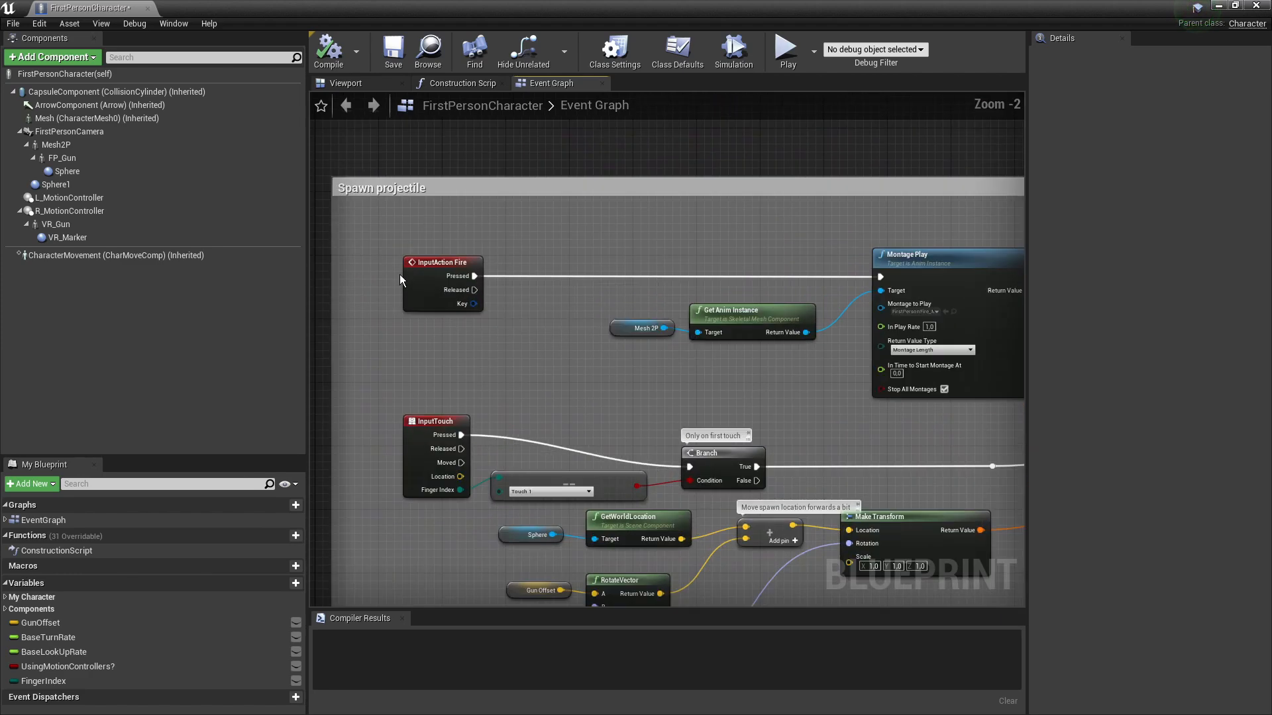
scroll(749, 254, up, 2)
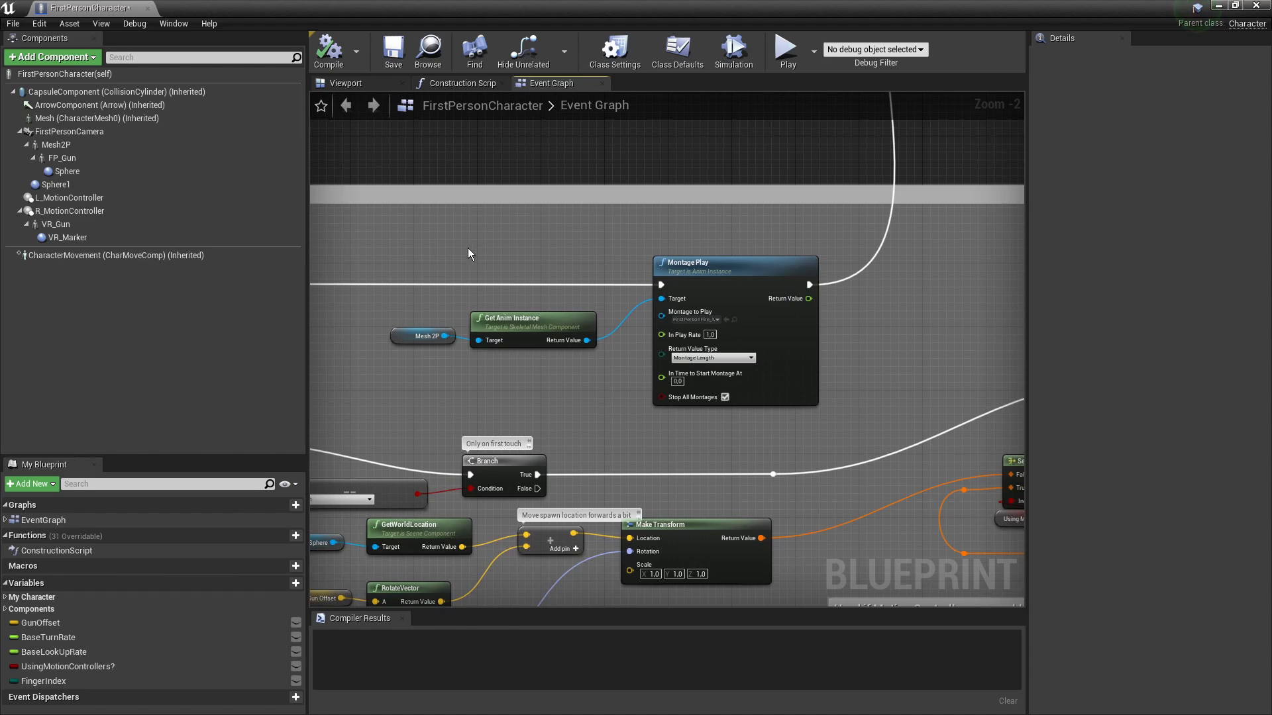
right_drag(799, 225, 722, 414)
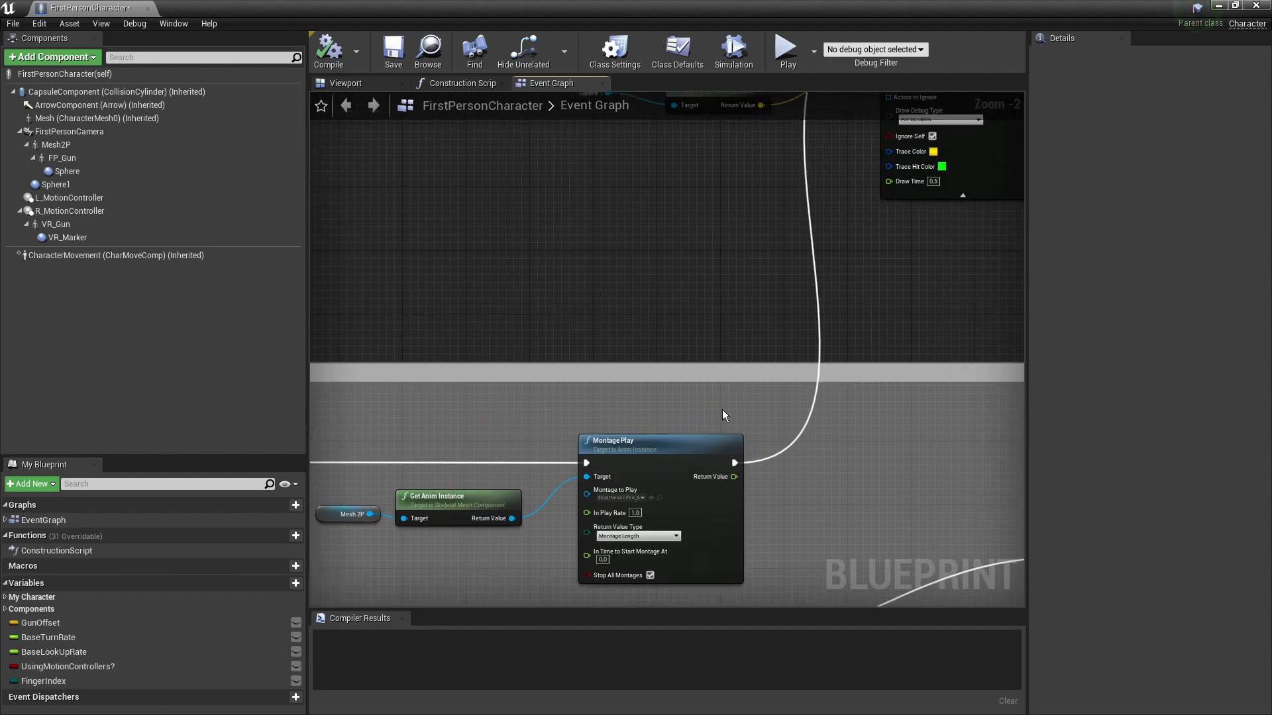
right_drag(764, 240, 736, 443)
right_drag(954, 465, 918, 439)
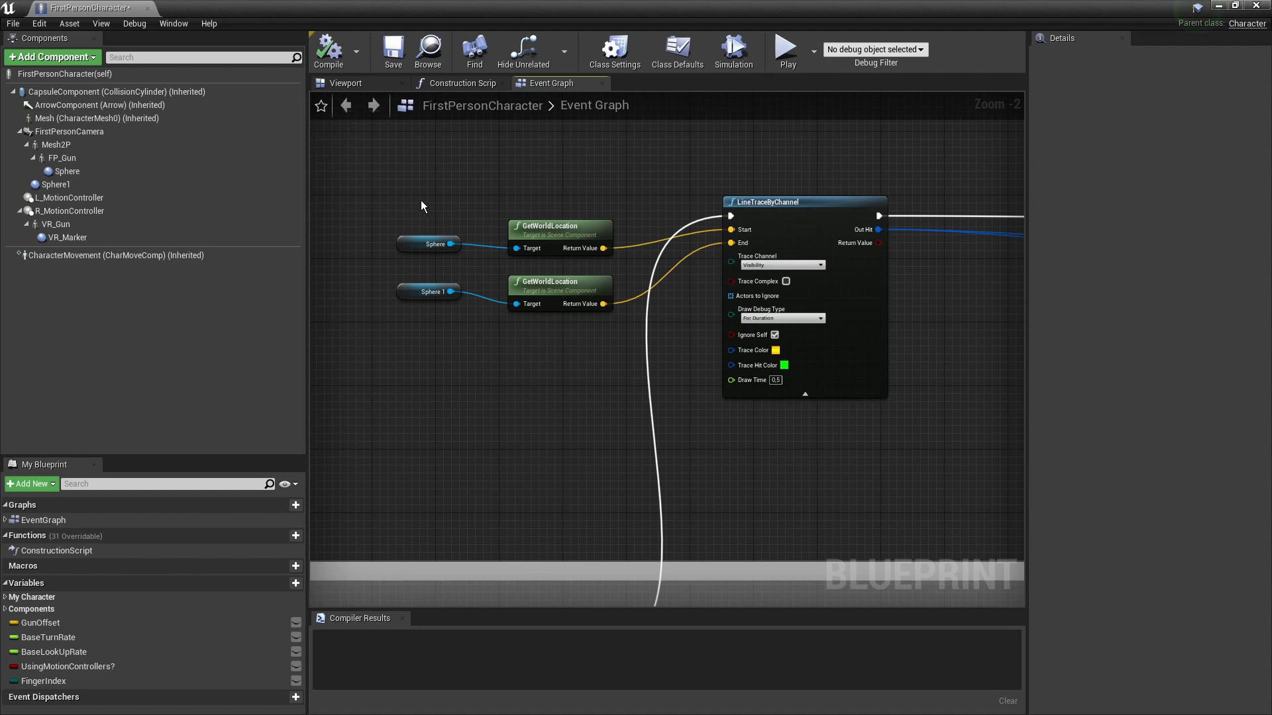
drag(371, 196, 478, 336)
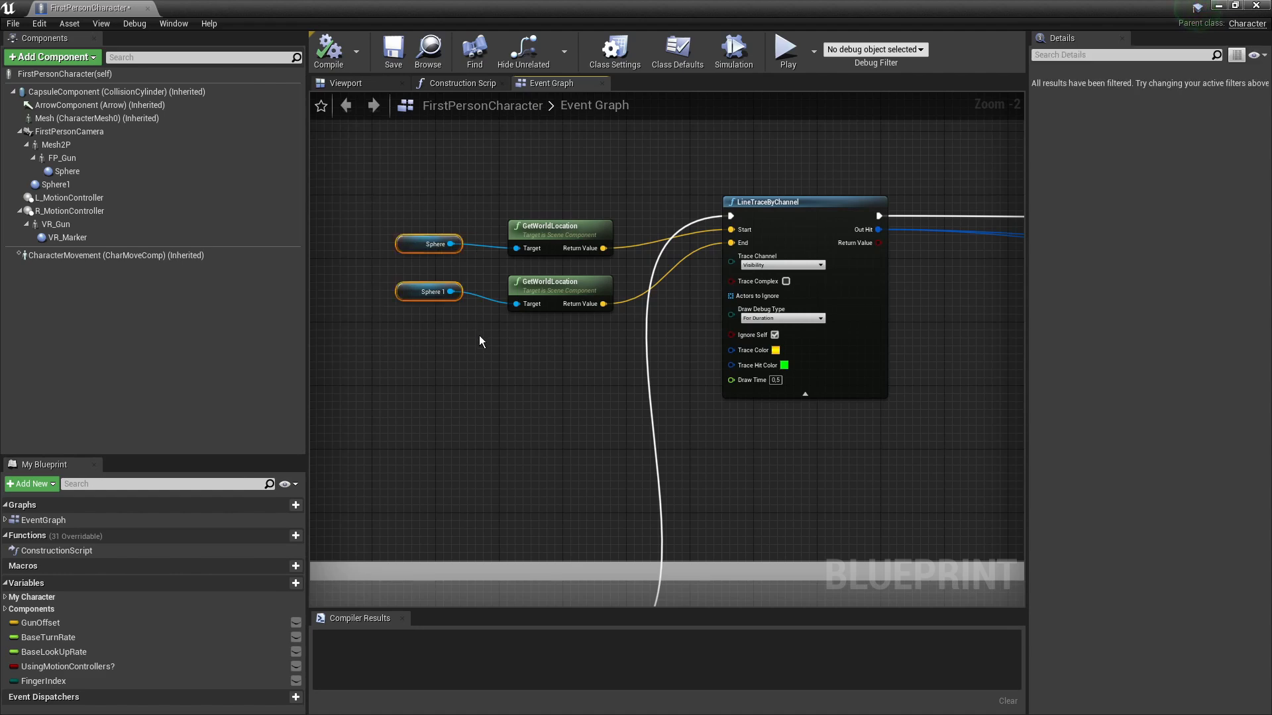
- In the Blueprint Viewport, frame the Sphere component and inspect it near the gun's scope
click(347, 84)
click(140, 171)
key(f)
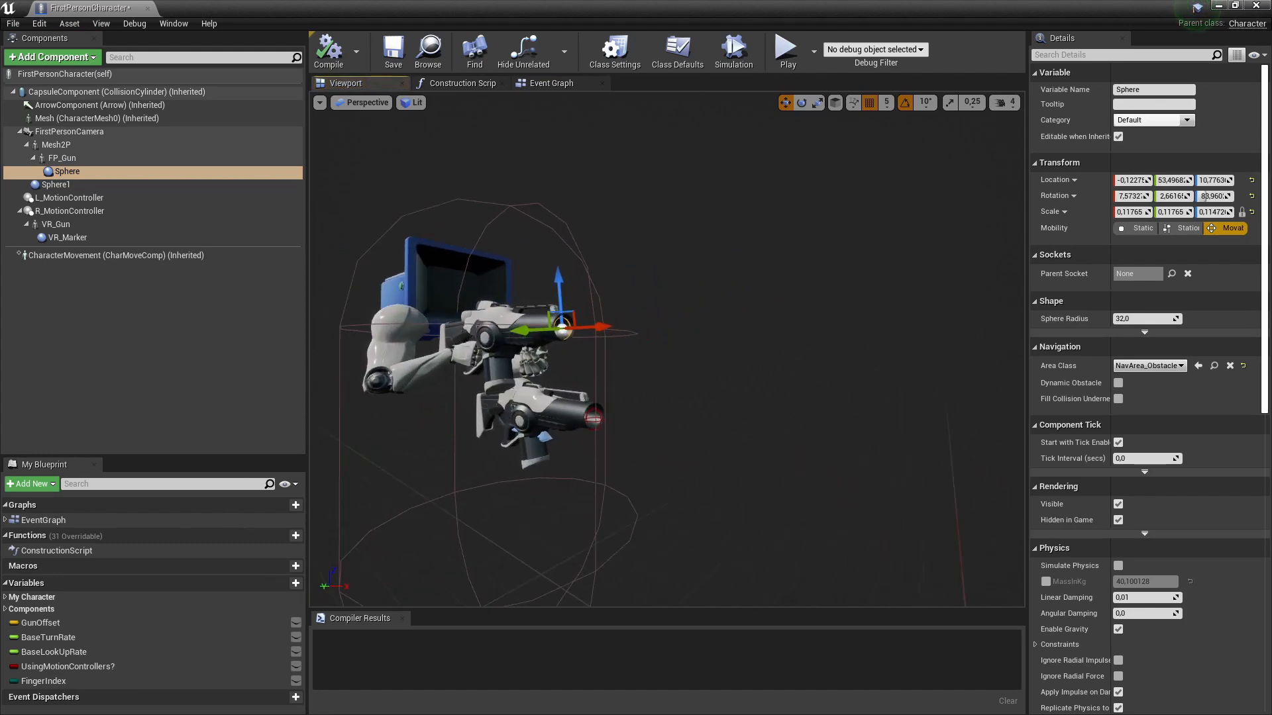
key(w)
right_drag(596, 351, 636, 359)
key(s)
key(w)
key(s)
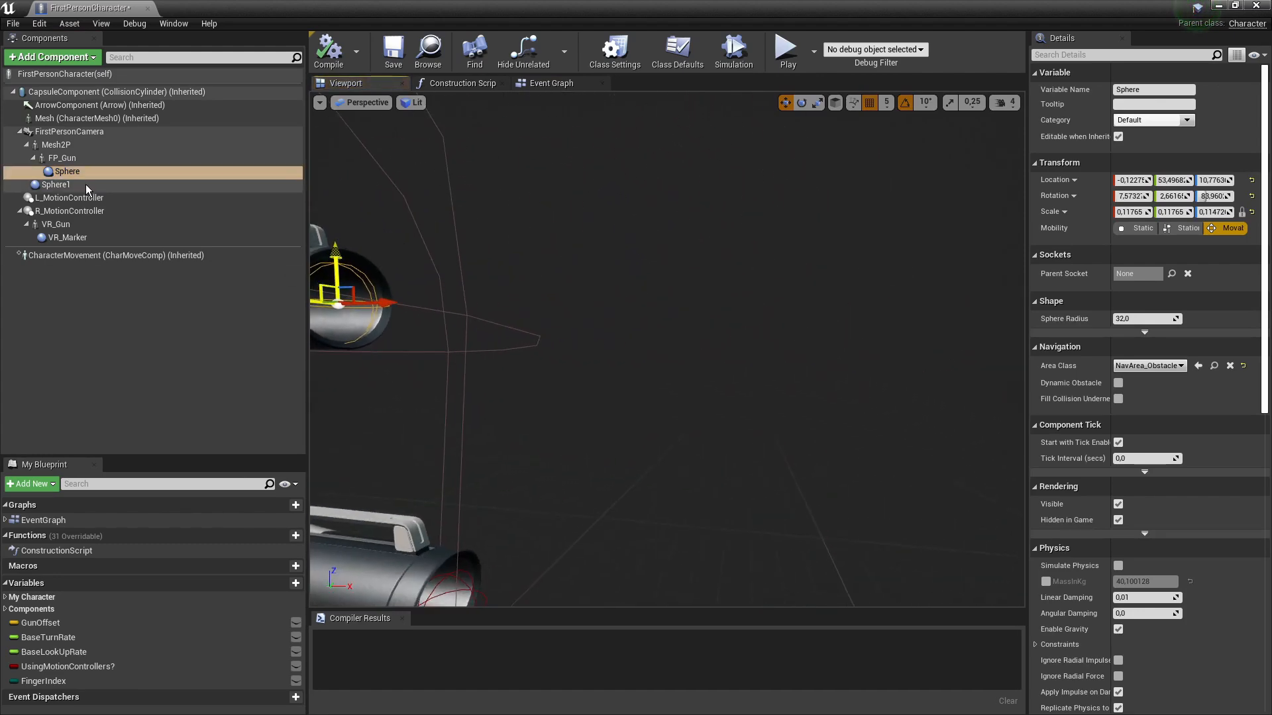
- Frame Sphere1 far ahead of the gun and fly around it toward the character meshes
click(91, 186)
key(f)
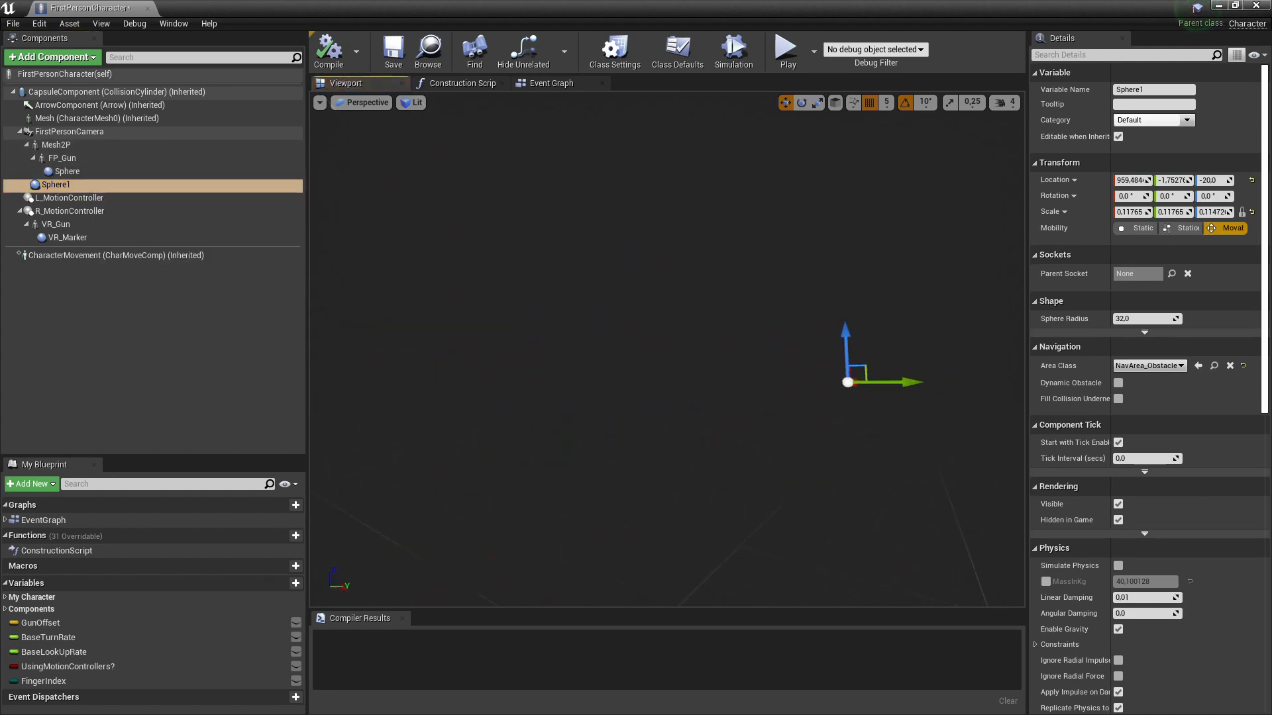
key(d)
right_drag(666, 351, 546, 359)
key(a)
key(s)
right_drag(560, 288, 573, 286)
key(w)
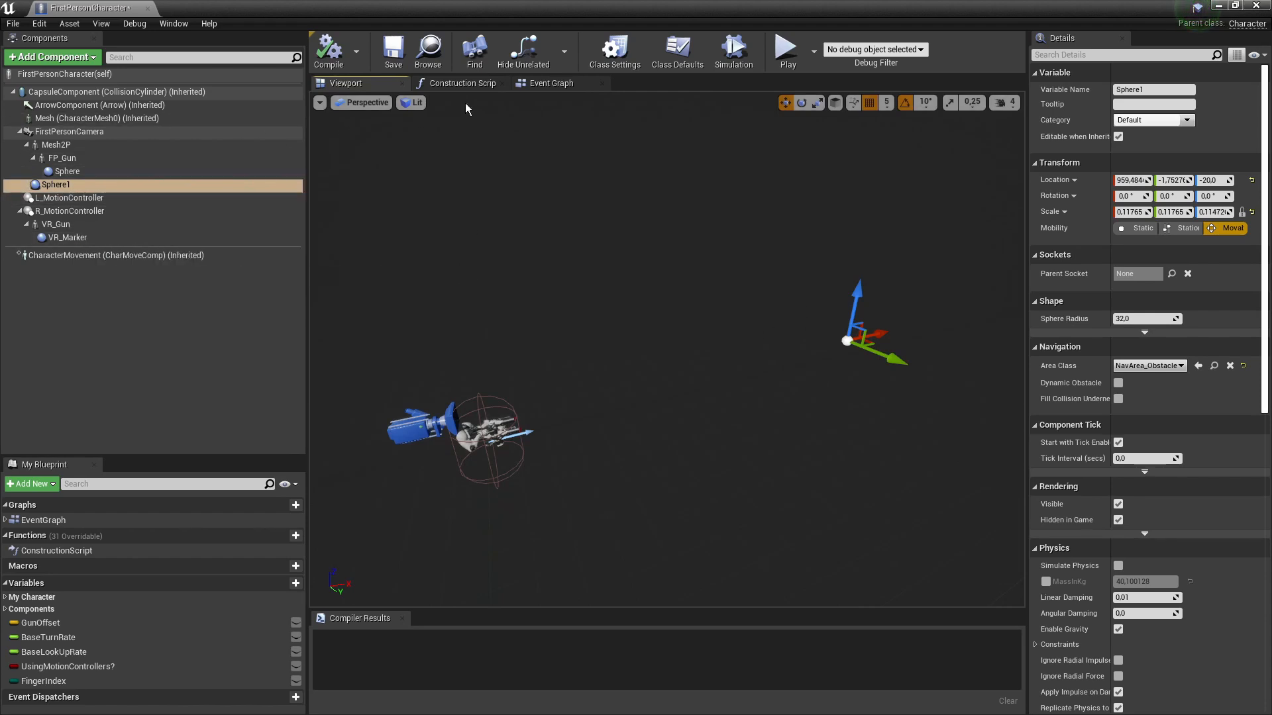
- Back in the Event Graph, highlight the Sphere and Sphere 1 GetWorldLocation node pairs
click(547, 83)
drag(379, 187, 623, 376)
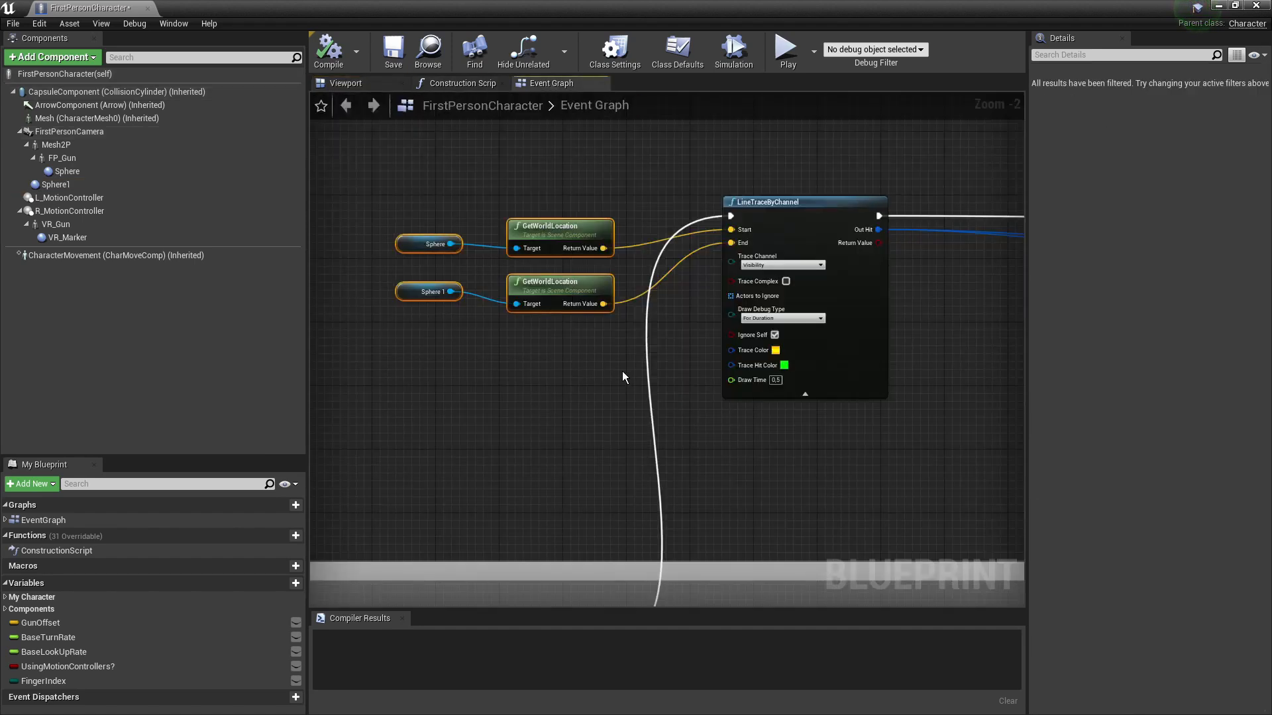
click(573, 418)
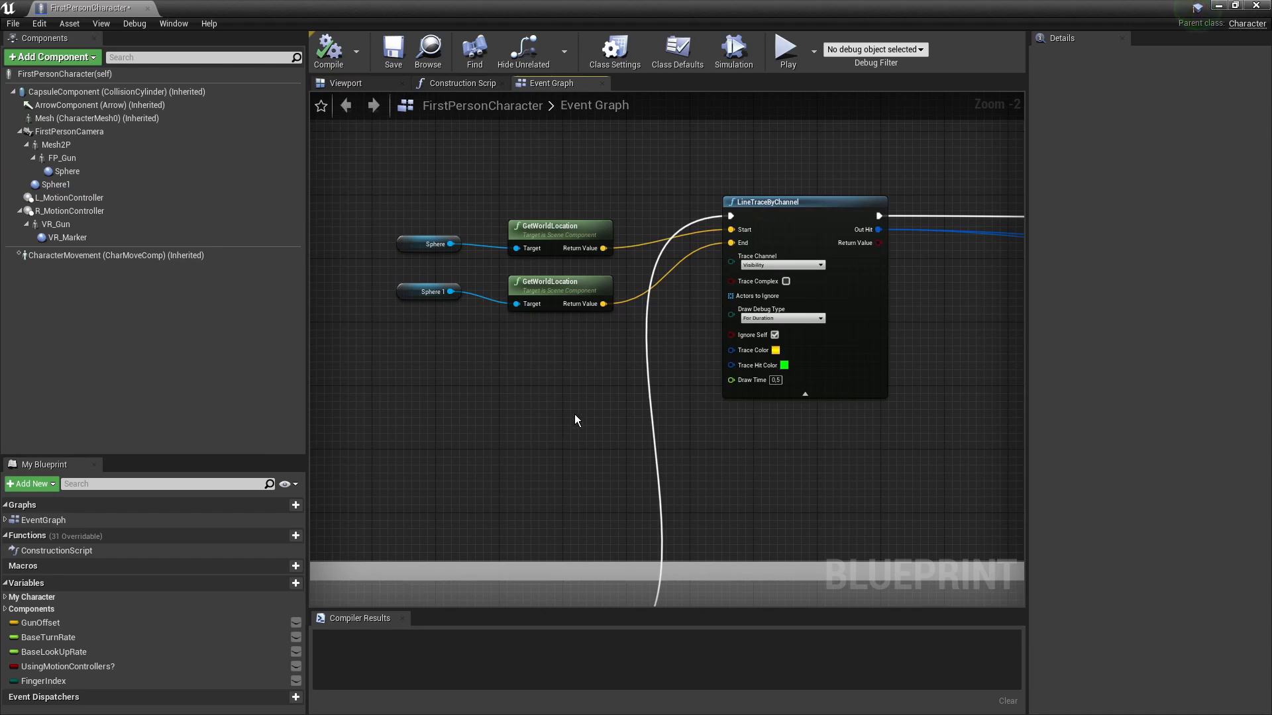
drag(409, 201, 571, 251)
drag(553, 348, 424, 290)
click(770, 400)
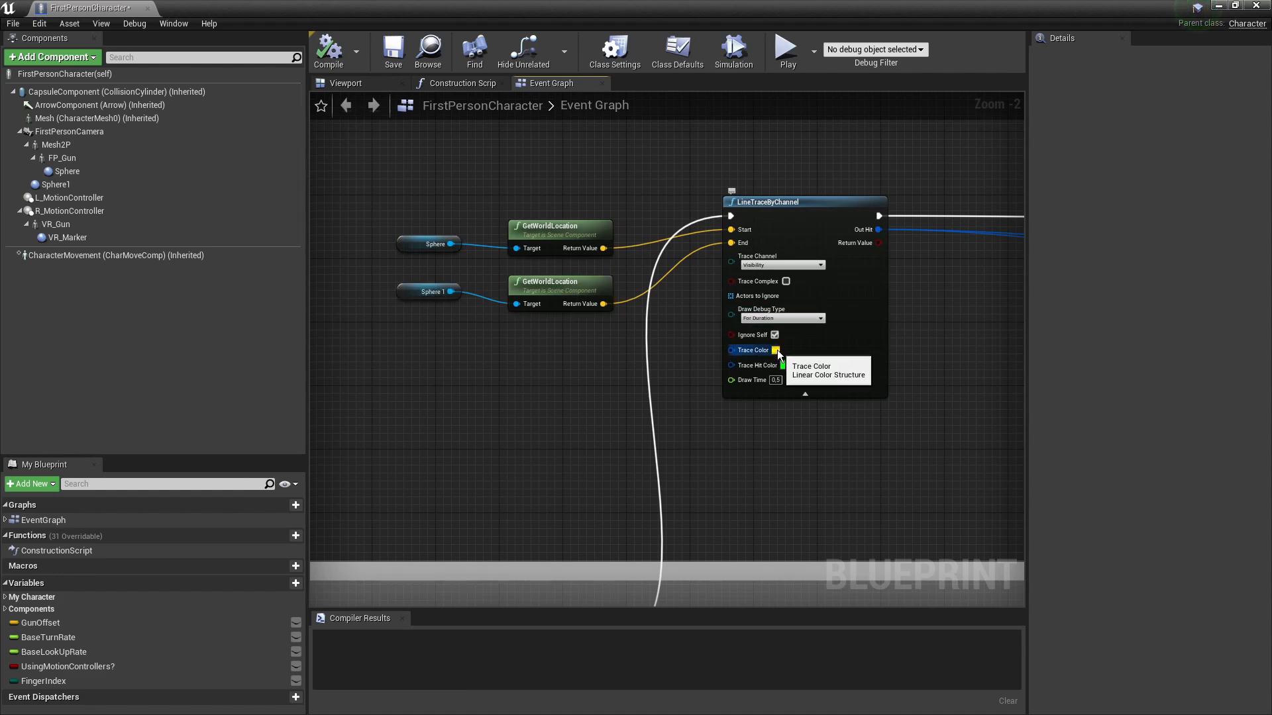
- Play in a New Editor Window, fire repeatedly to show debug trace lines, then close it
click(814, 51)
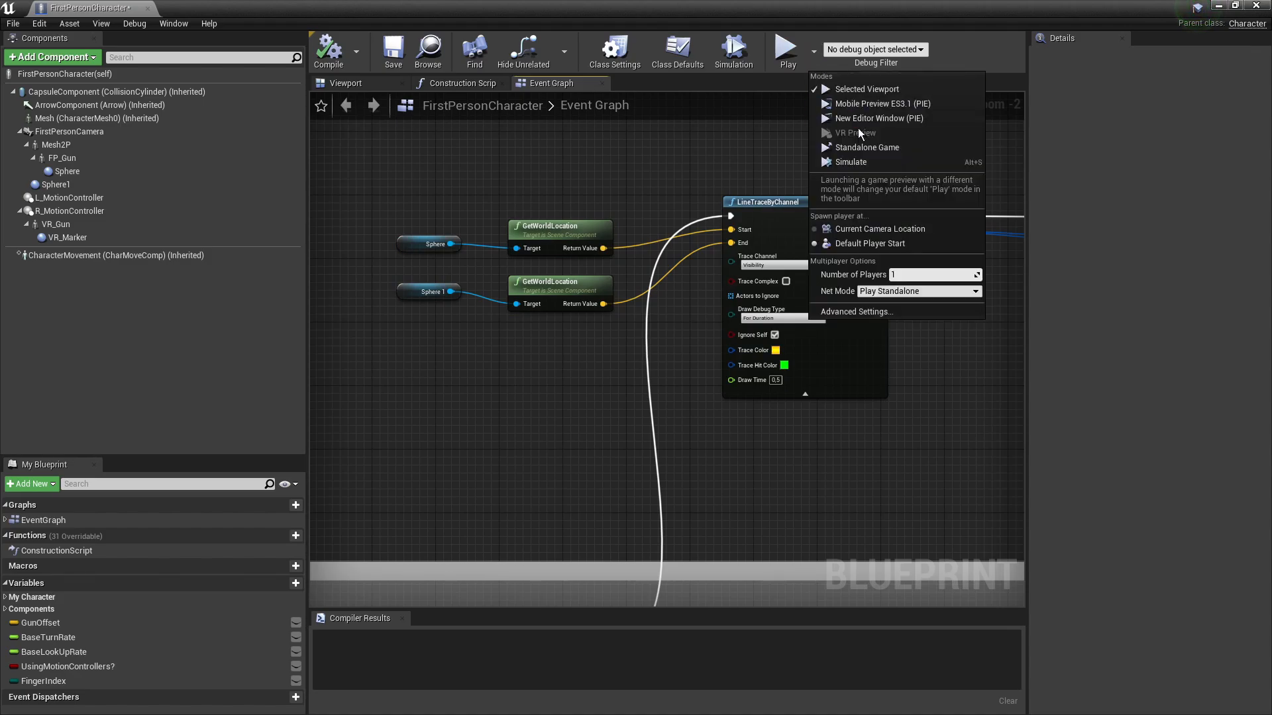
click(862, 113)
click(640, 369)
click(639, 369)
click(639, 369)
click(639, 369)
click(639, 369)
click(640, 369)
click(639, 369)
click(639, 369)
click(639, 368)
click(639, 369)
click(639, 369)
click(639, 369)
click(639, 369)
click(639, 369)
key(Escape)
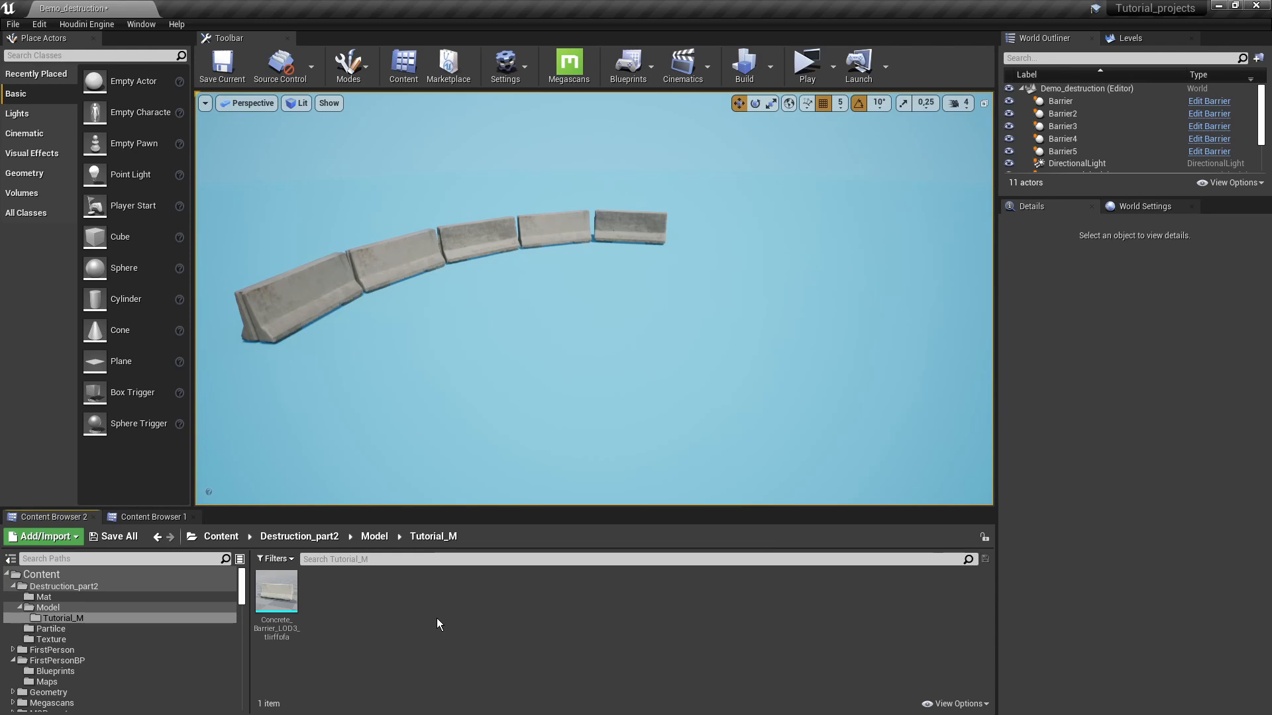
- Place a concrete barrier mesh in the level and orbit around it with overlays hidden
drag(277, 595, 655, 383)
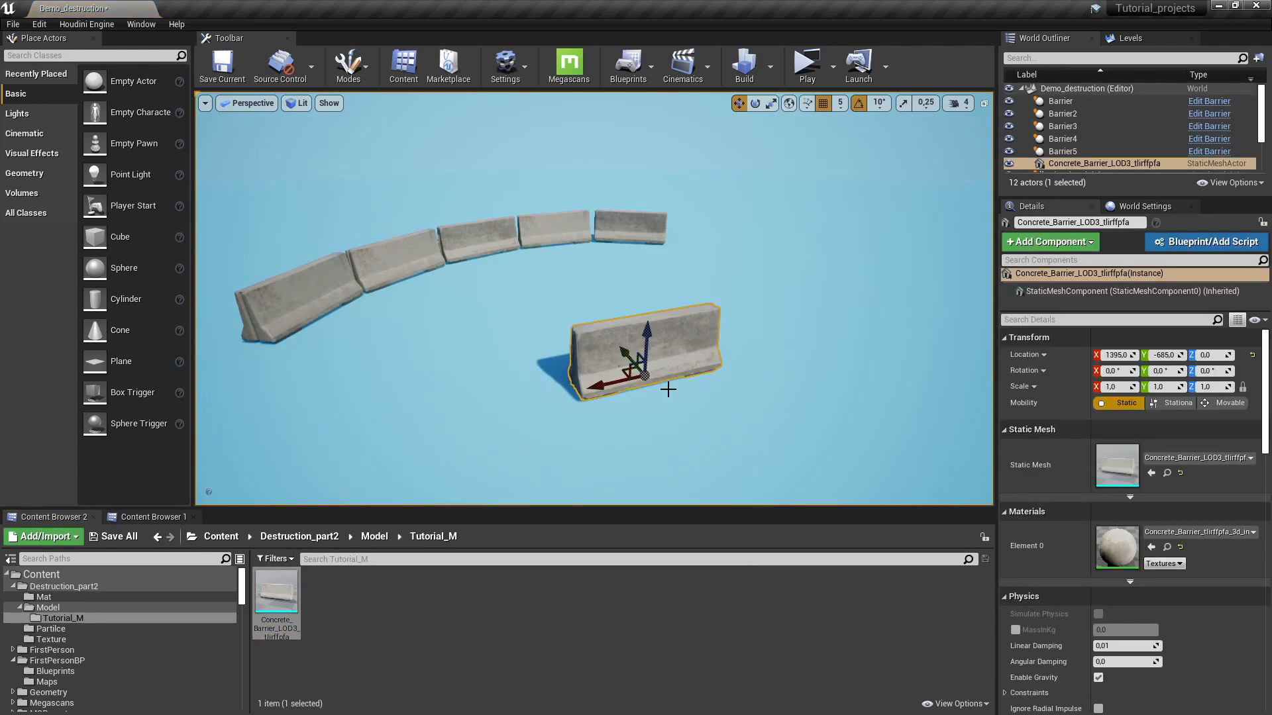
key(f)
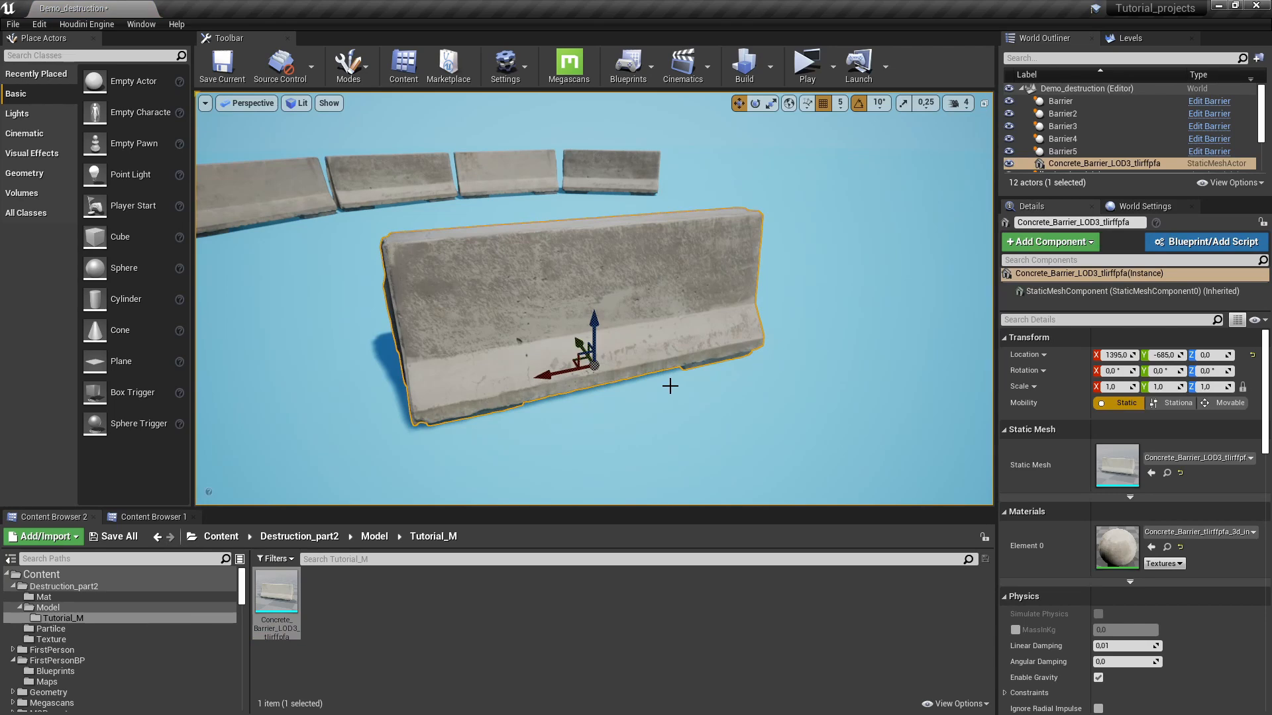
mouse_move(561, 300)
alt+mouse_down()
mouse_move(874, 295)
mouse_move(450, 302)
mouse_move(742, 302)
mouse_move(464, 302)
mouse_move(682, 315)
mouse_move(487, 318)
mouse_move(729, 311)
mouse_move(351, 312)
mouse_move(580, 310)
alt+mouse_up()
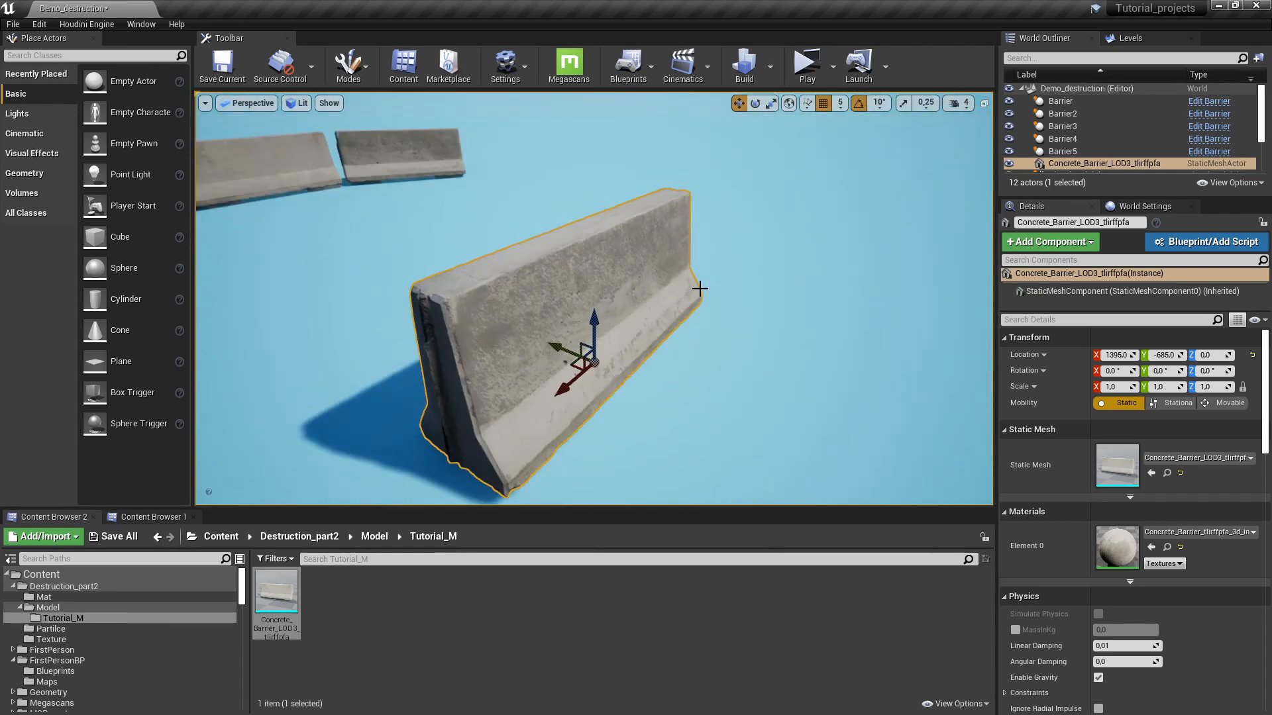
key(g)
key(s)
right_drag(656, 363, 629, 354)
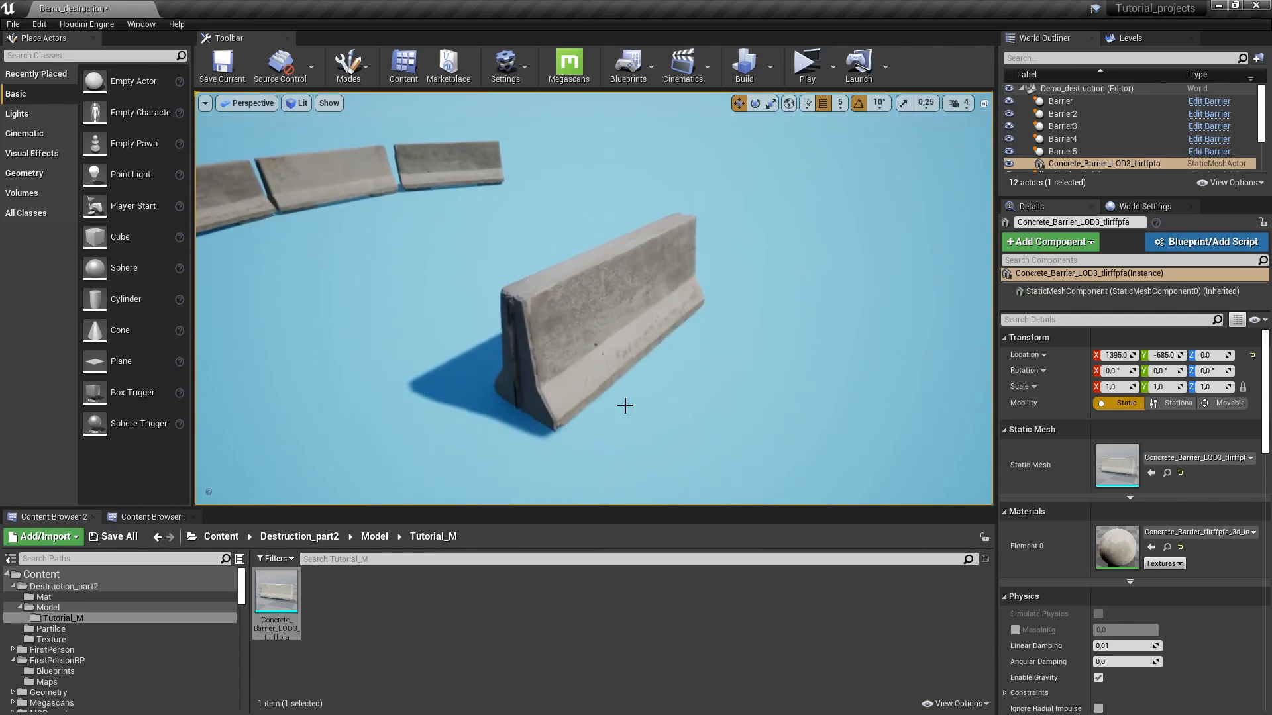
click(474, 615)
- Create a destructible mesh from the barrier asset, then close the Destructible Mesh editor
right_click(270, 595)
click(329, 188)
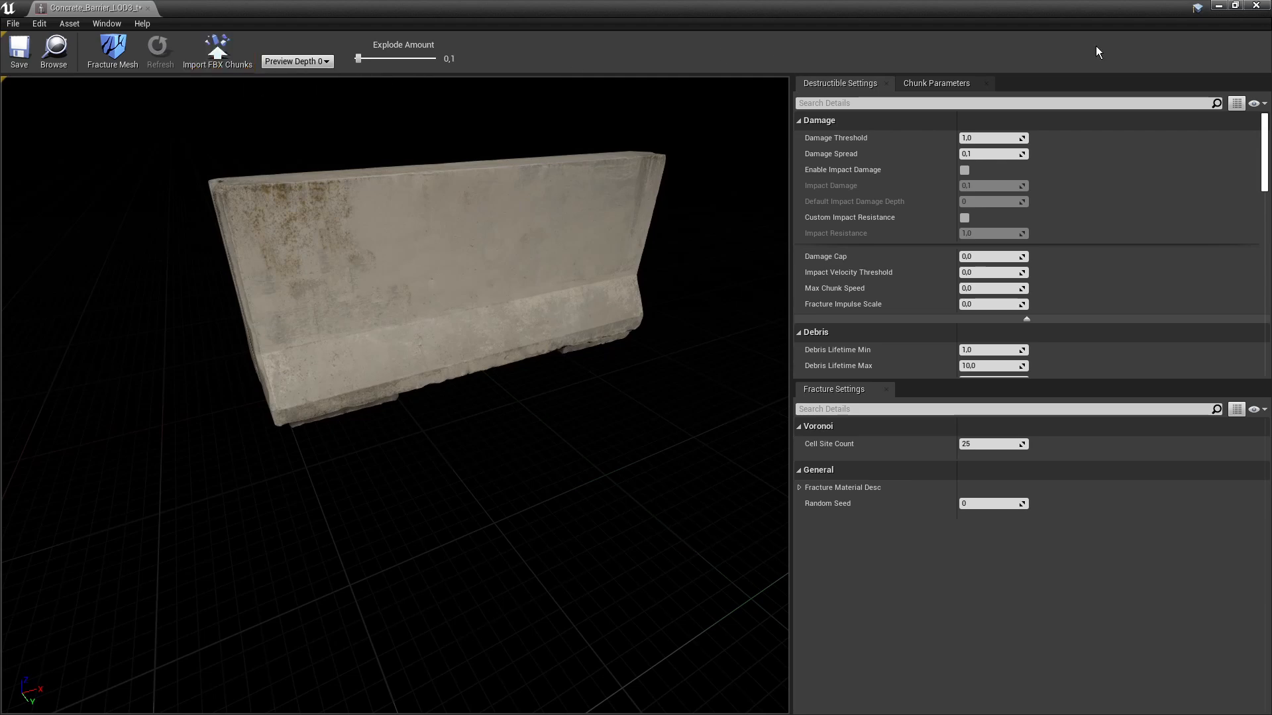
click(1258, 7)
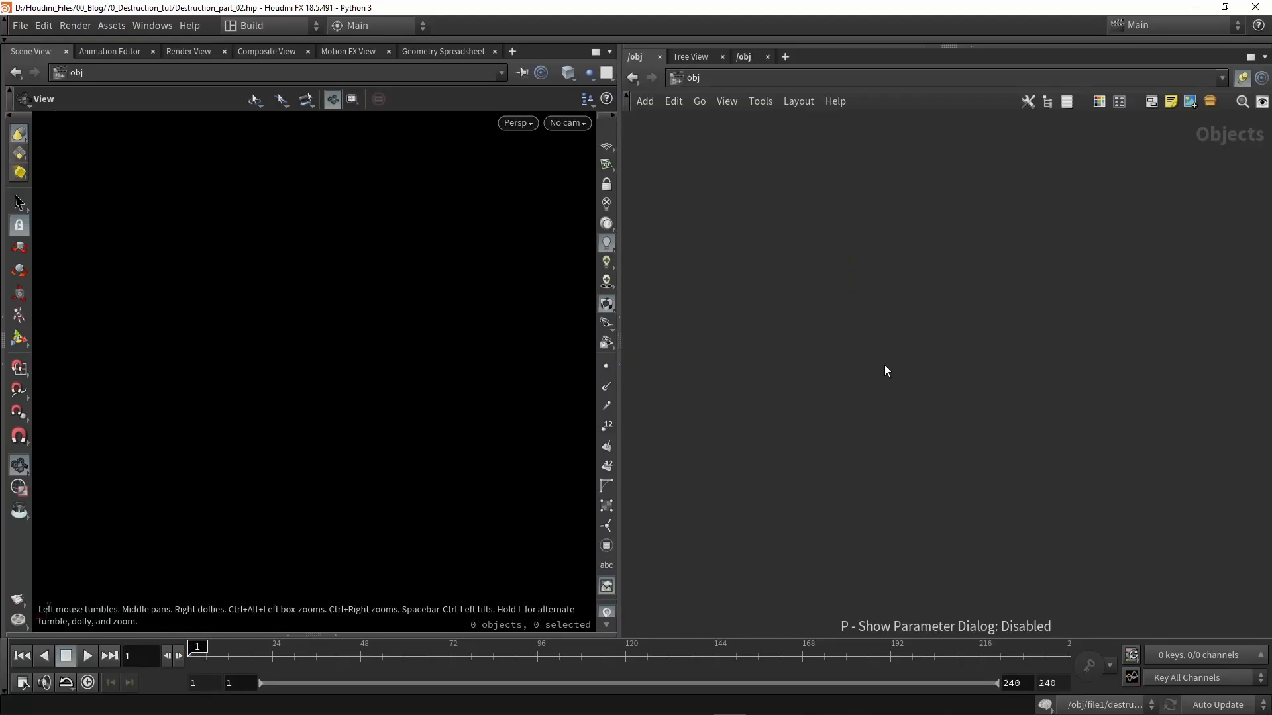
- Create a File geometry object and set its geometry file to tlirffpfa_LOD3.fbx
key(Tab)
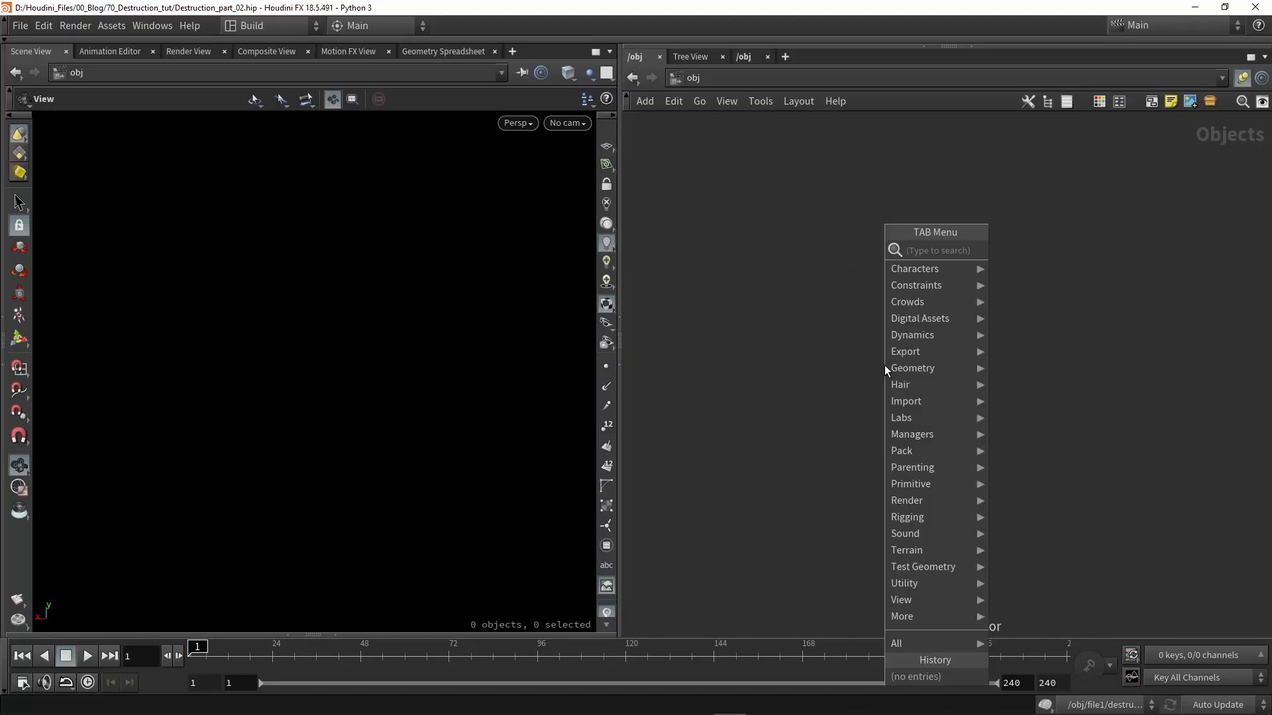
text(file)
key(Return)
click(885, 366)
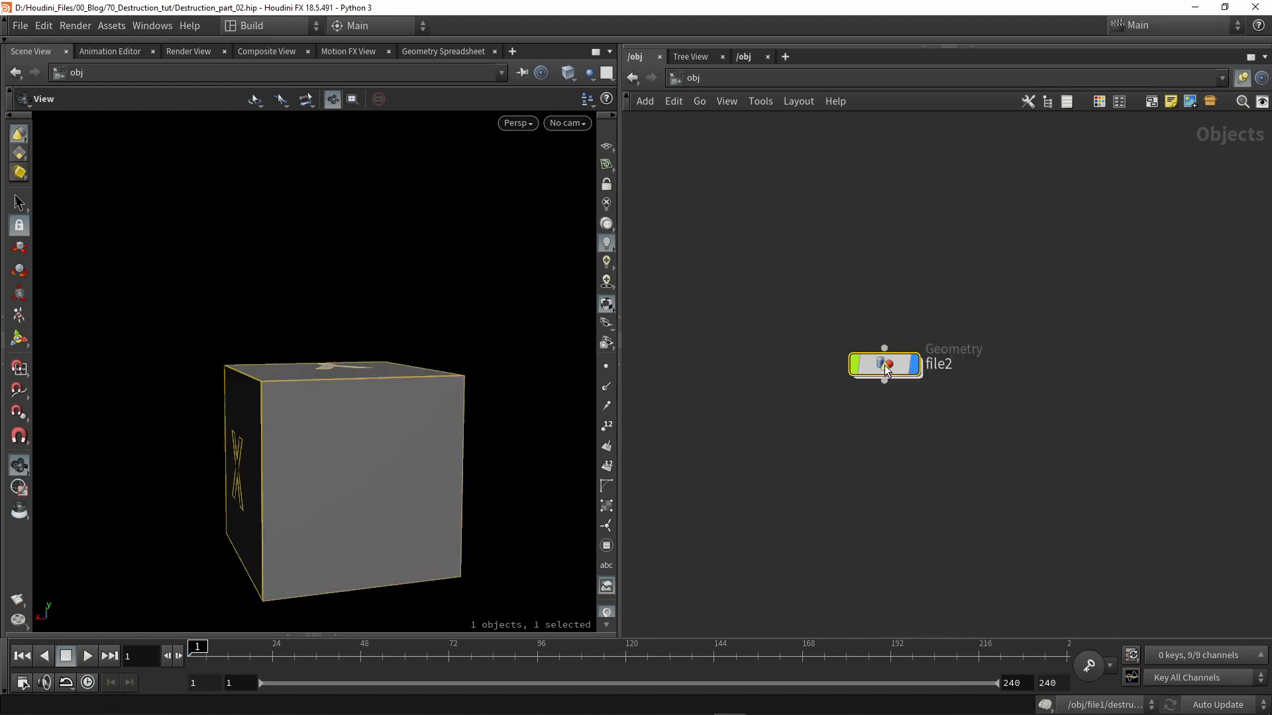
double_click(883, 366)
drag(696, 306, 885, 444)
key(p)
drag(1127, 164, 954, 177)
key(ctrl+v)
key(Return)
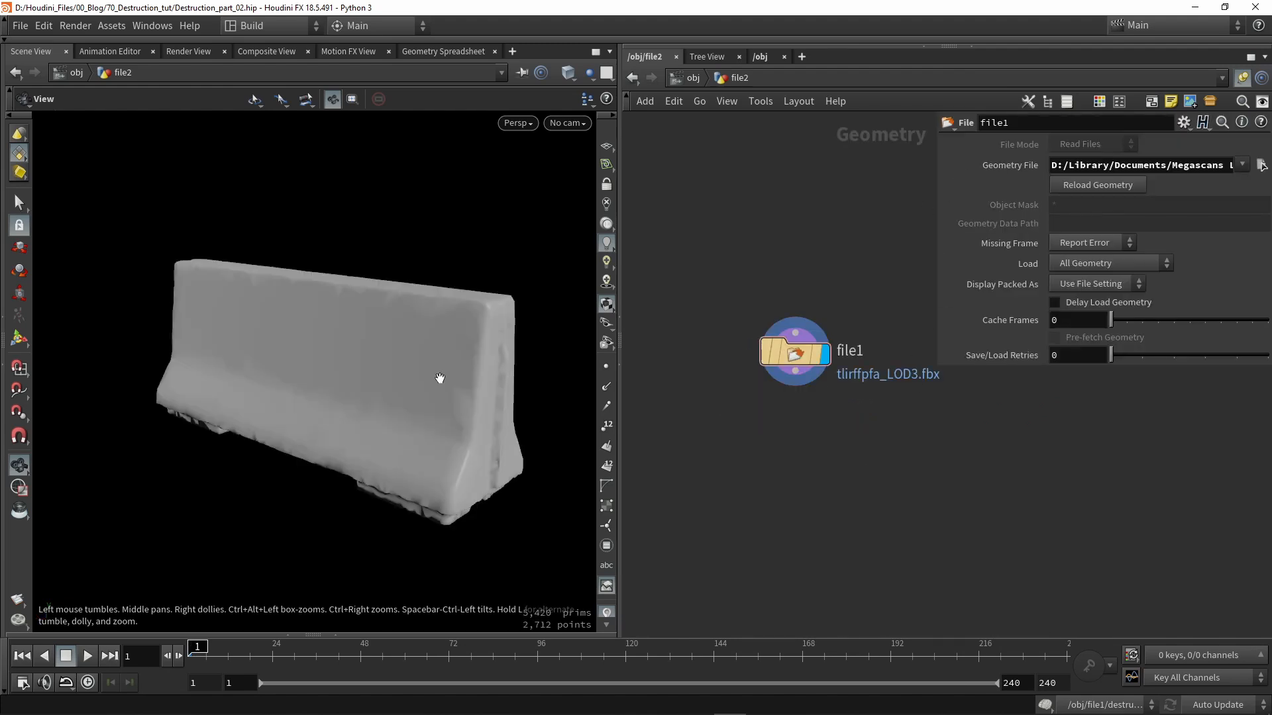
- Add transform1 below file1 with uniform scale 0.01 and make it the displayed node
key(Tab)
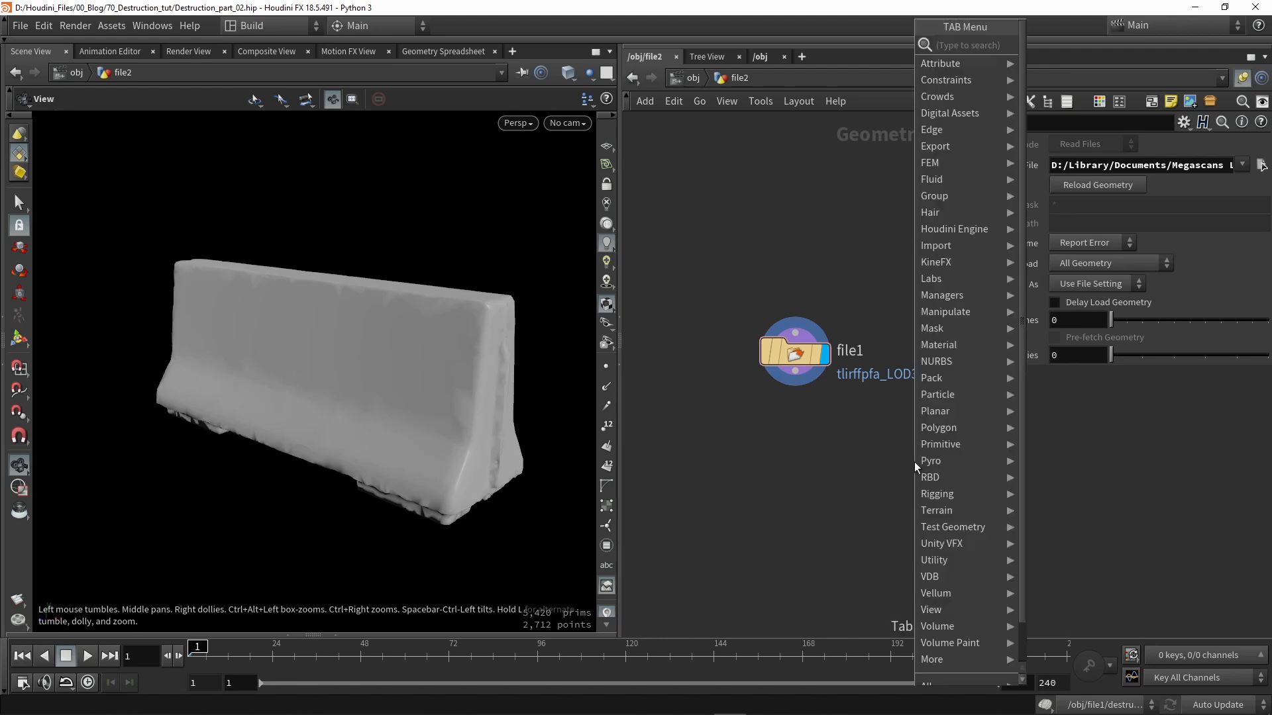
text(tra)
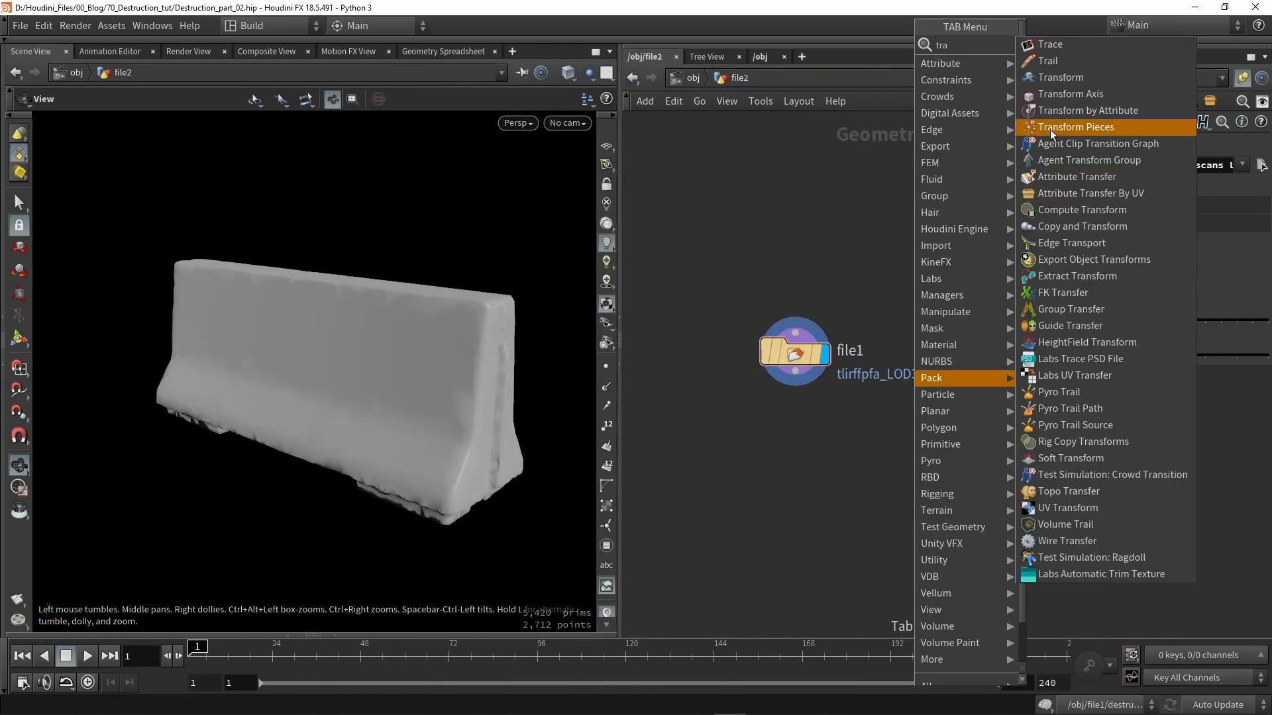
click(1059, 76)
click(770, 460)
drag(795, 372, 797, 446)
click(801, 462)
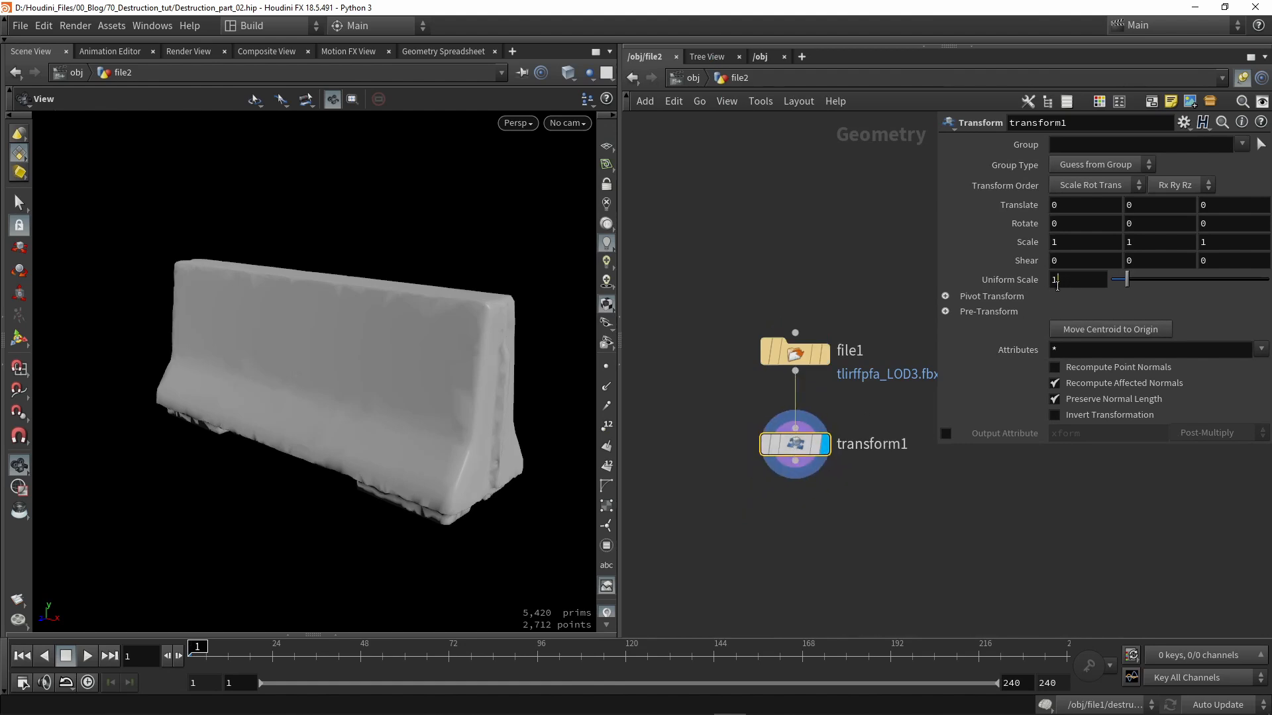
text(0.01)
key(Return)
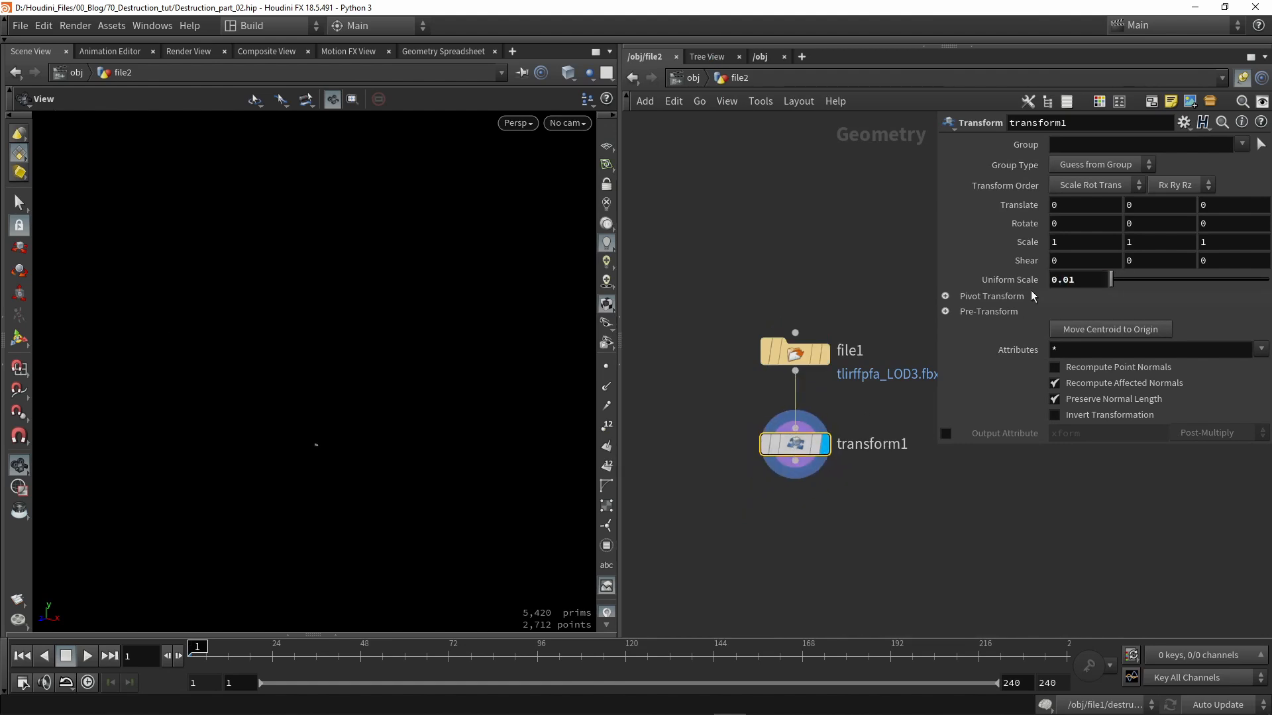
- Turn on the reference grid and compare the original-size barrier with the 0.01-scaled one
click(604, 142)
key(g)
drag(358, 351, 391, 366)
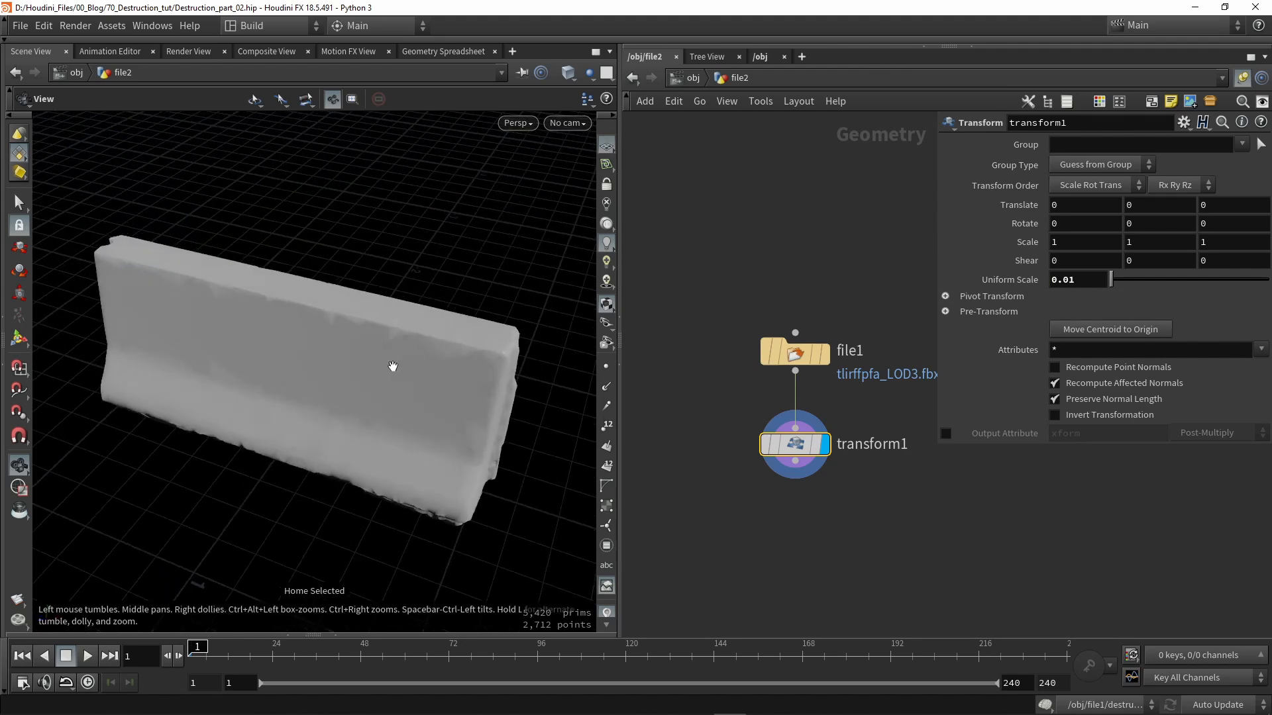
right_drag(391, 366, 516, 350)
click(826, 355)
click(797, 357)
key(g)
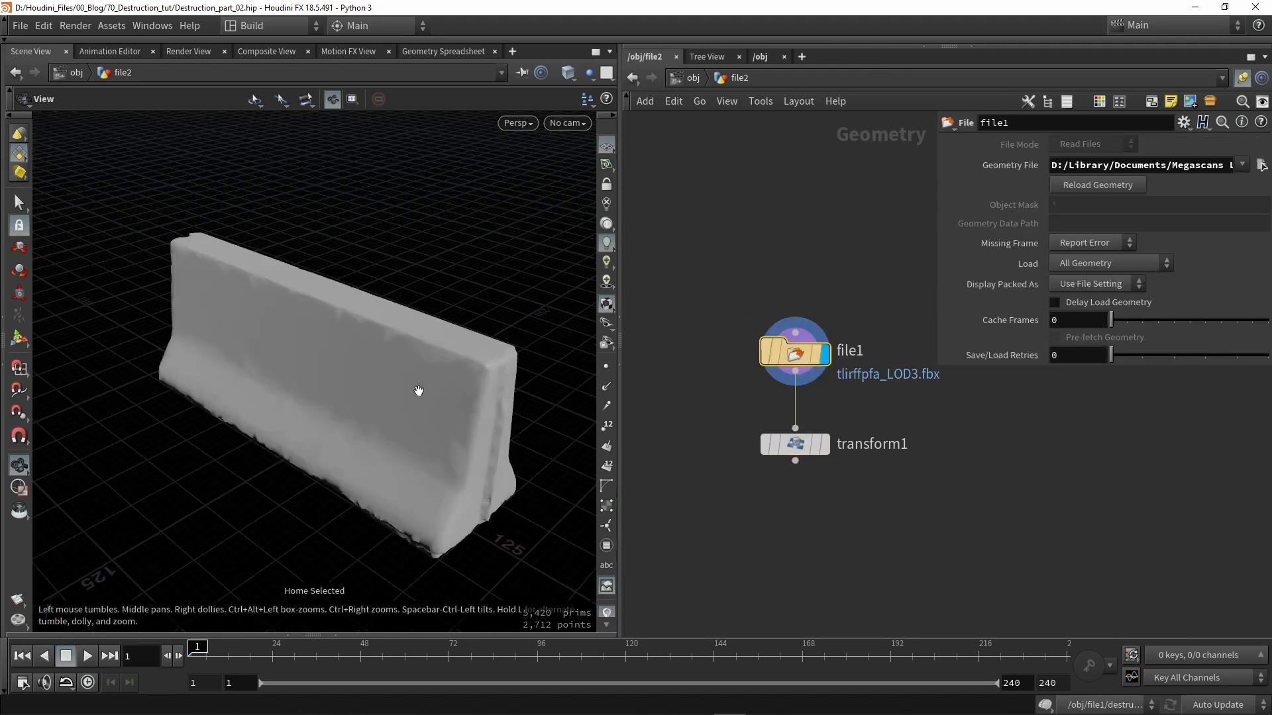
drag(418, 392, 437, 403)
right_drag(437, 404, 397, 464)
drag(396, 464, 461, 416)
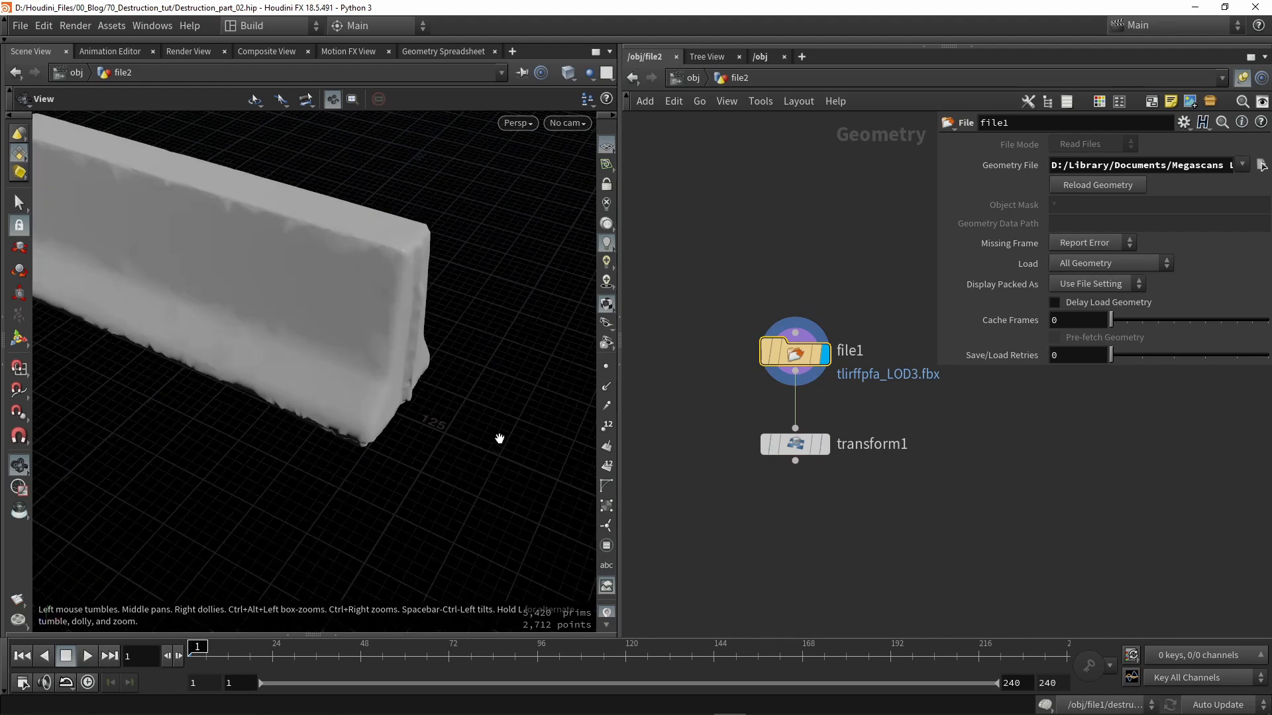
drag(470, 426, 265, 434)
- Display transform1 again and frame the scaled barrier from an oblique angle
click(823, 443)
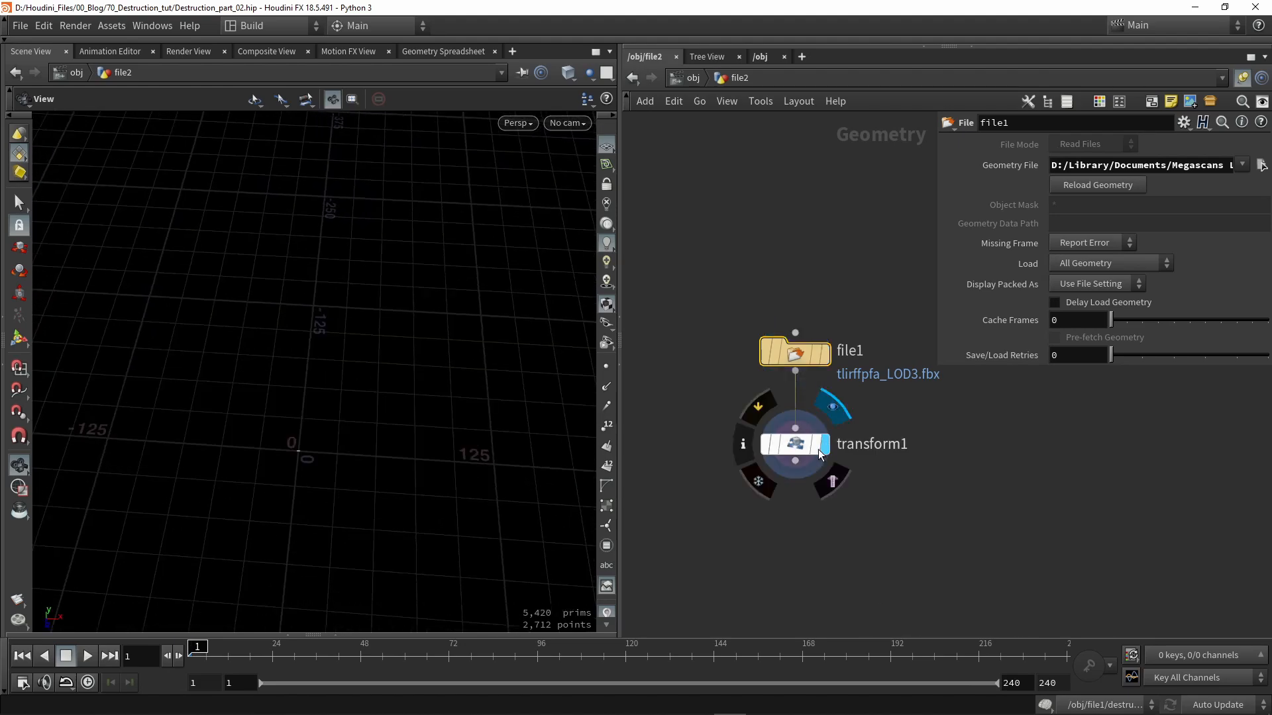
key(g)
drag(380, 426, 503, 418)
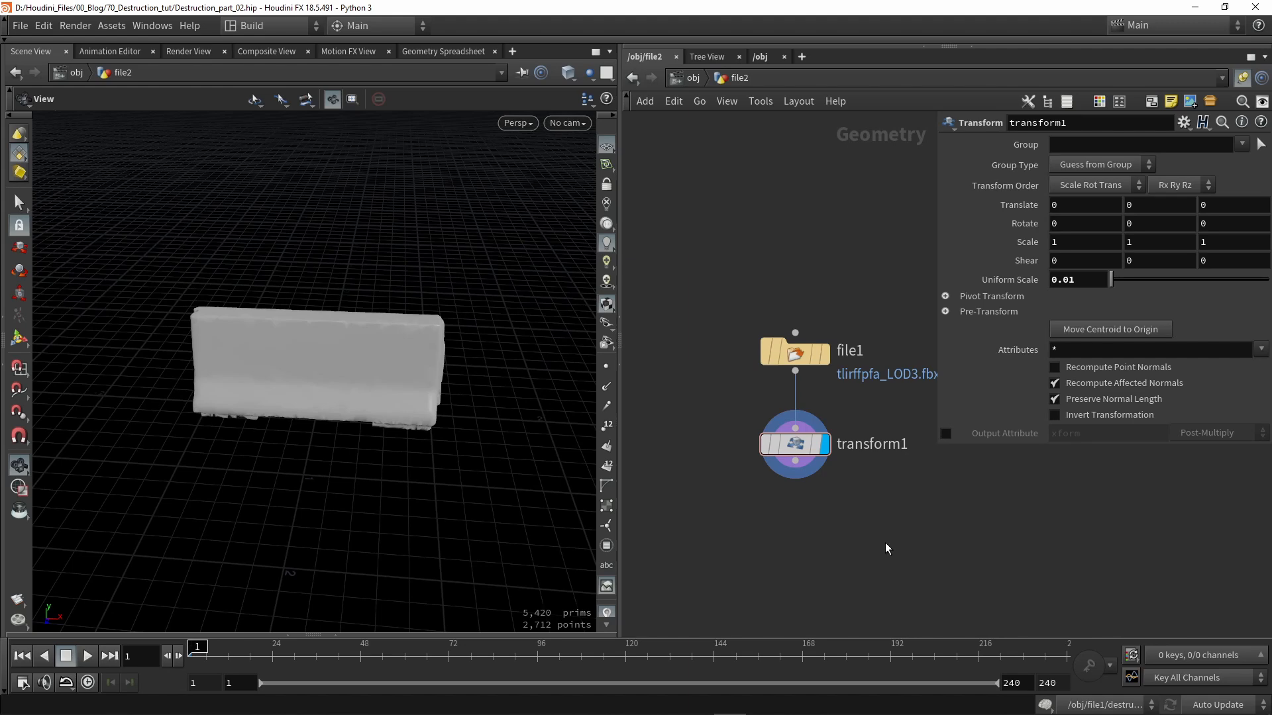
- Make room below transform1 and search the node menu for 'mater'
middle_drag(885, 541, 788, 397)
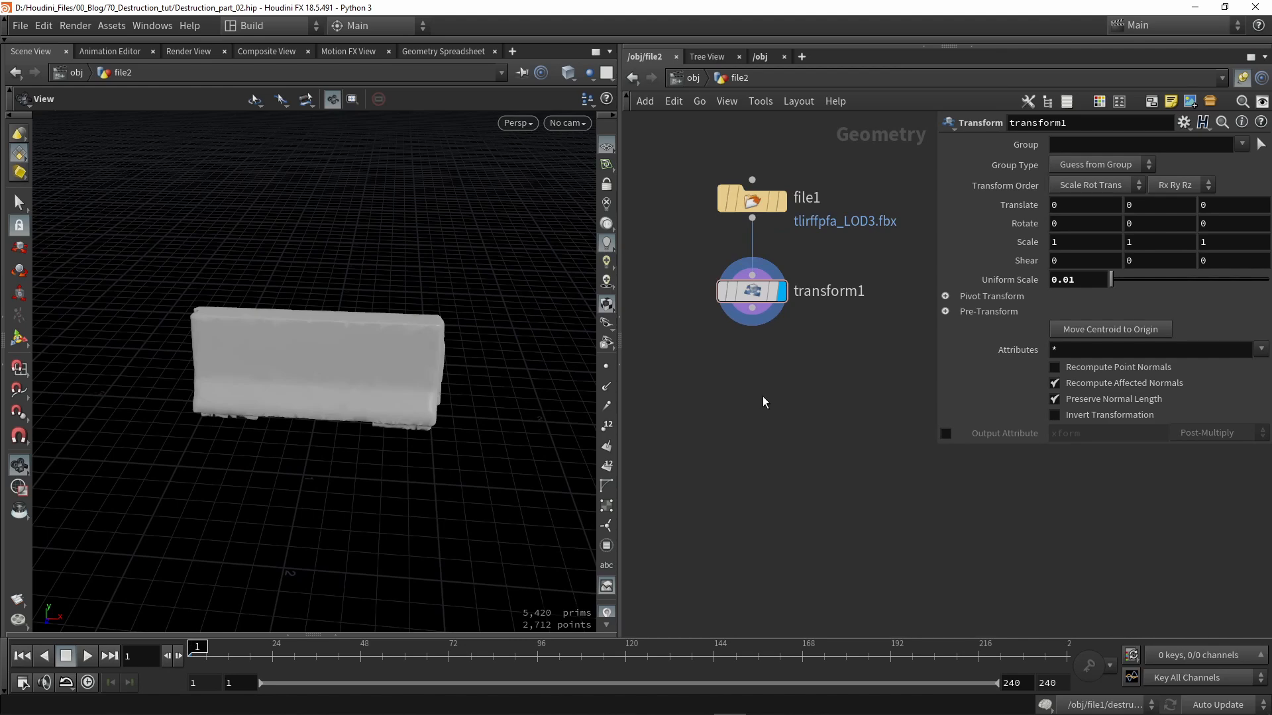
key(Tab)
text(mater)
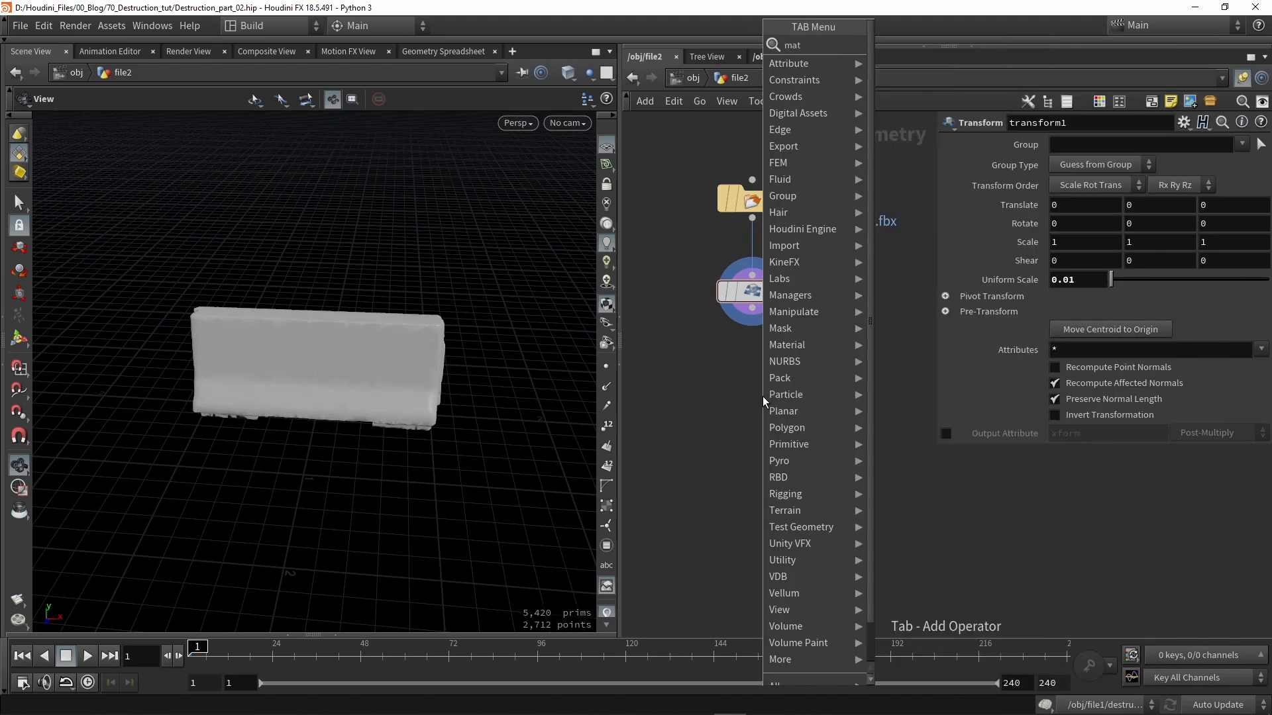
- Add an RBD Material Fracture below transform1 with Fracture Level 1 and 58 scatter points
click(887, 114)
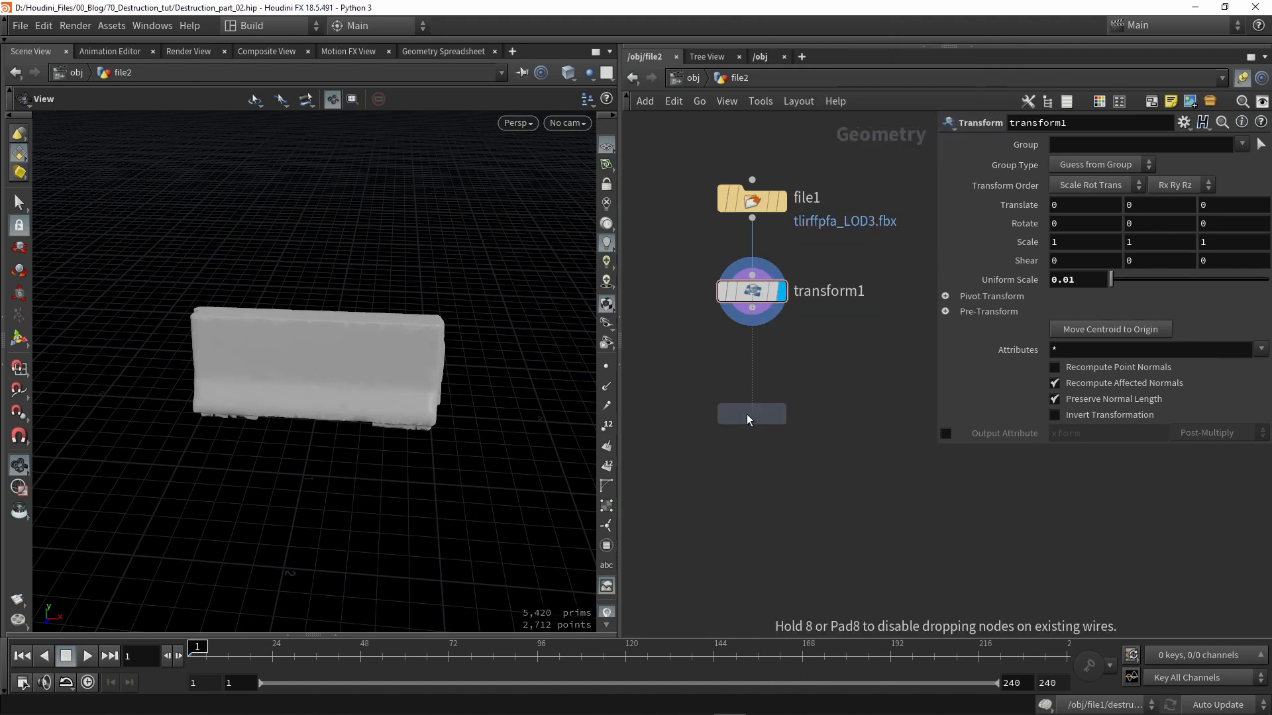
click(750, 411)
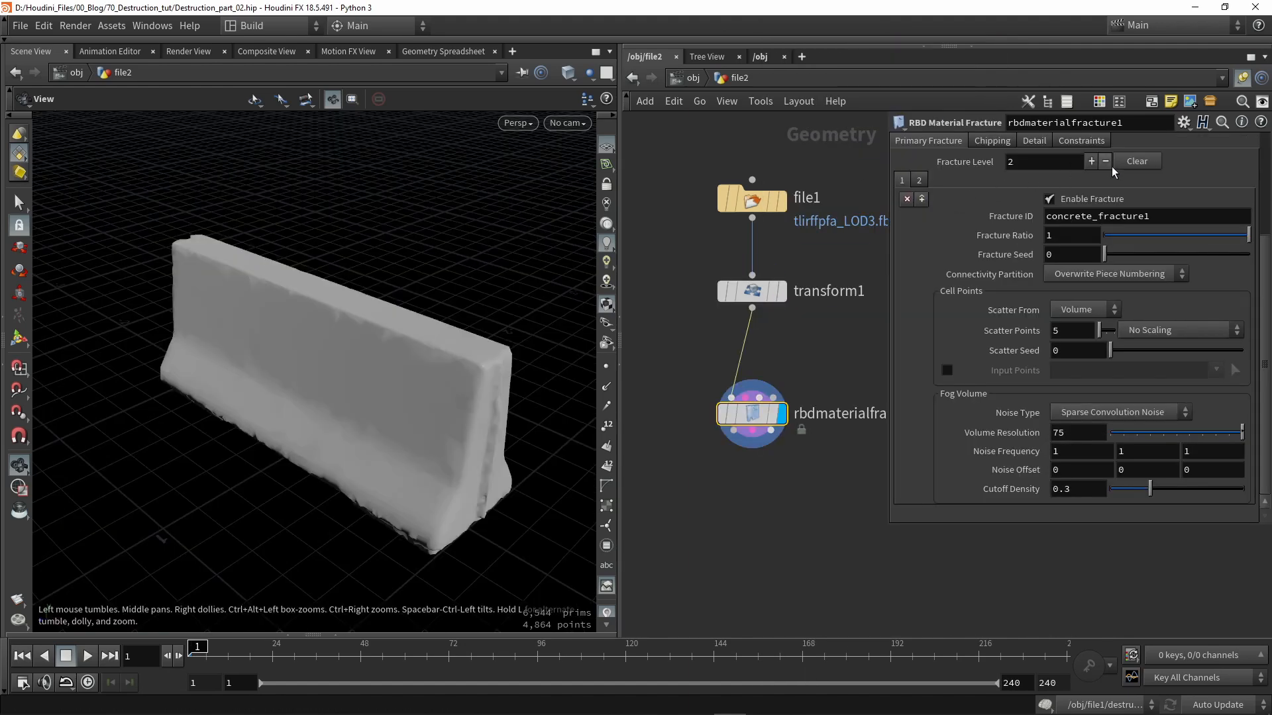
click(1104, 162)
drag(1099, 332, 1106, 333)
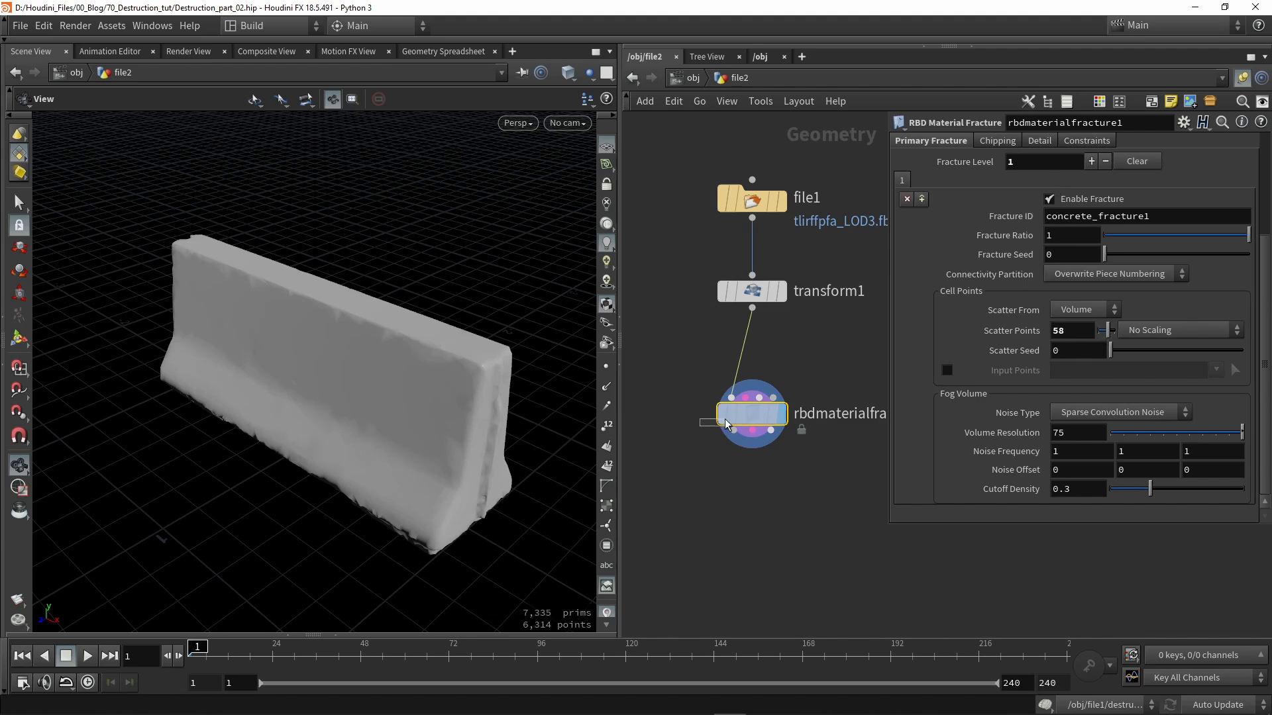
- Inspect the fracture pieces in the node info, colouring the barrier by piece name
click(771, 415)
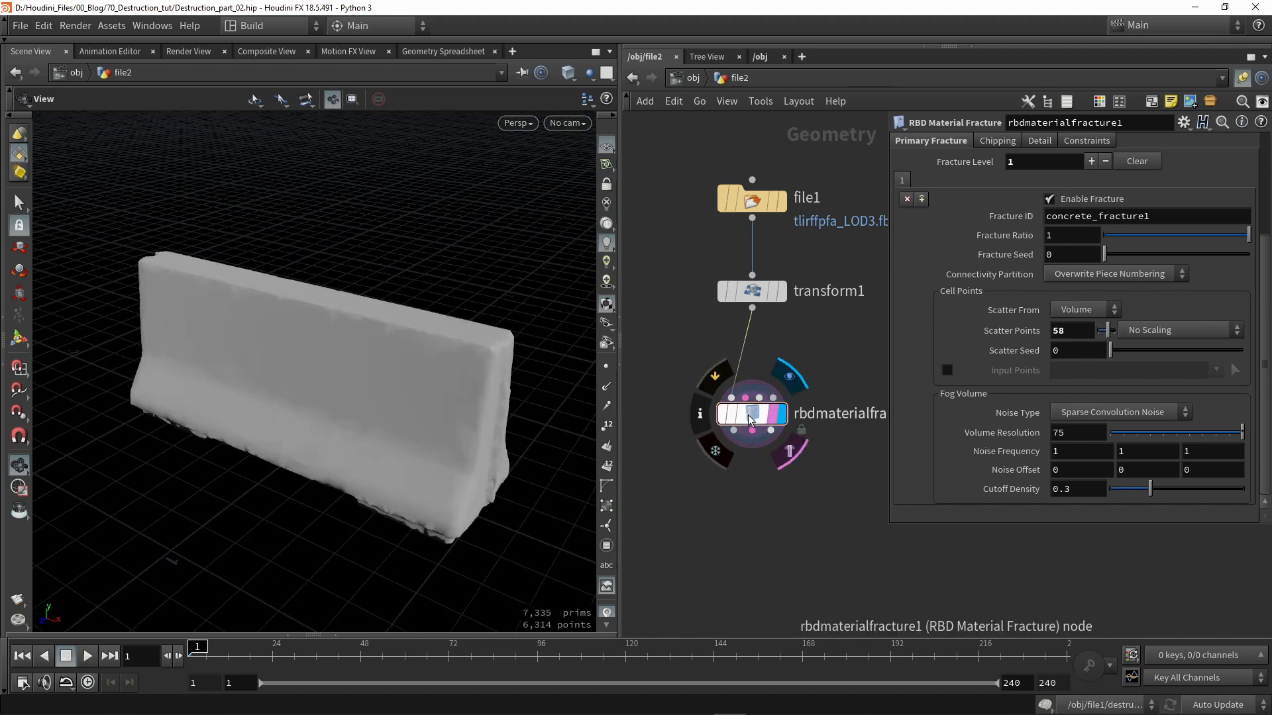
click(698, 417)
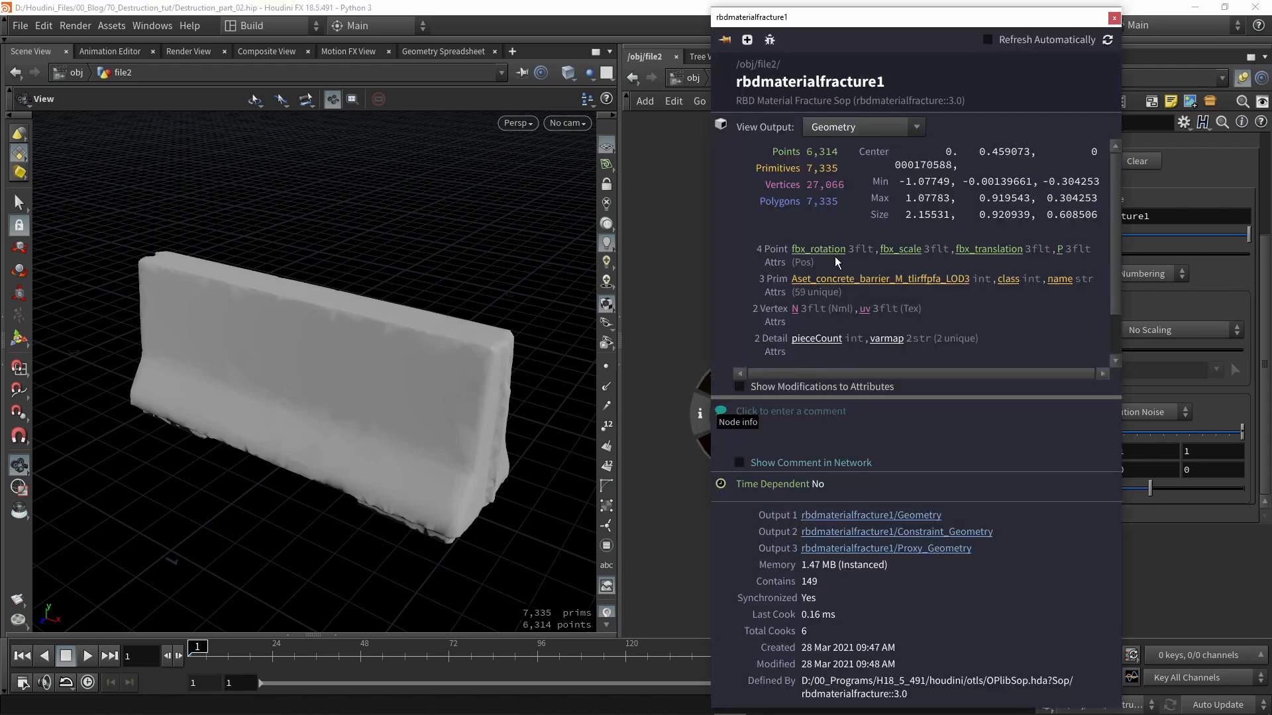
click(1057, 281)
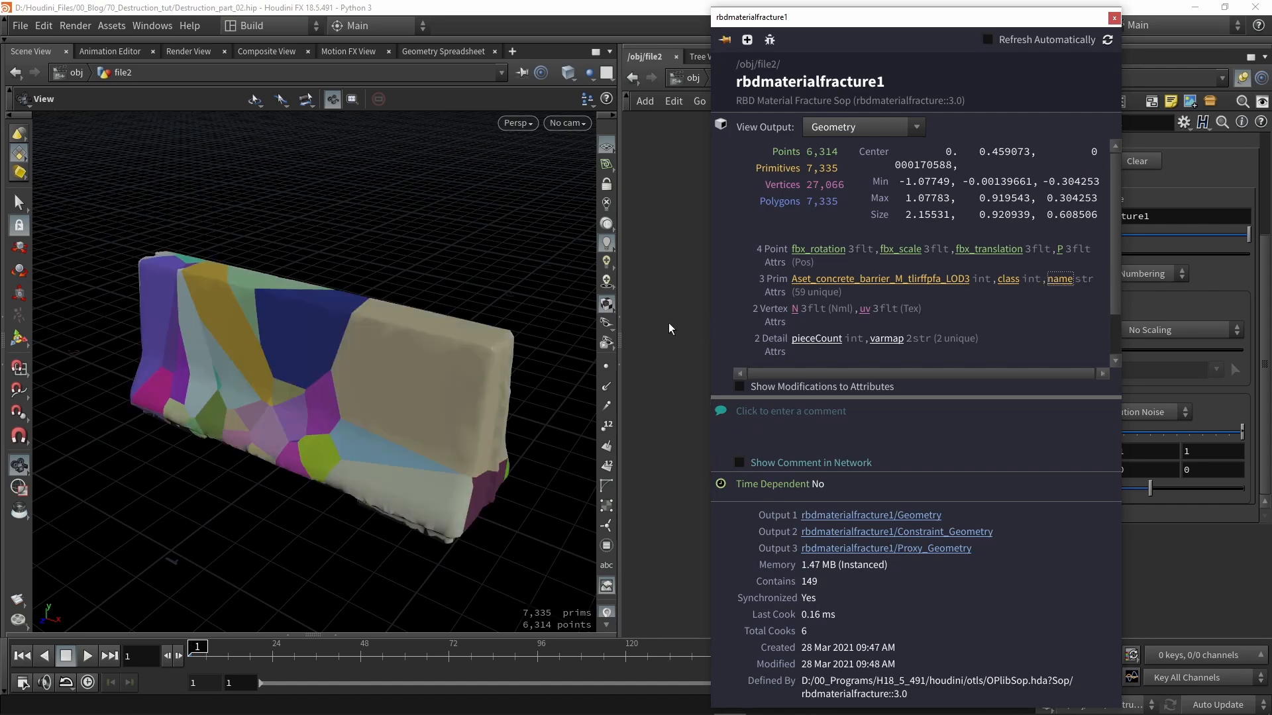
click(1008, 284)
click(1059, 278)
click(668, 349)
drag(318, 371, 378, 412)
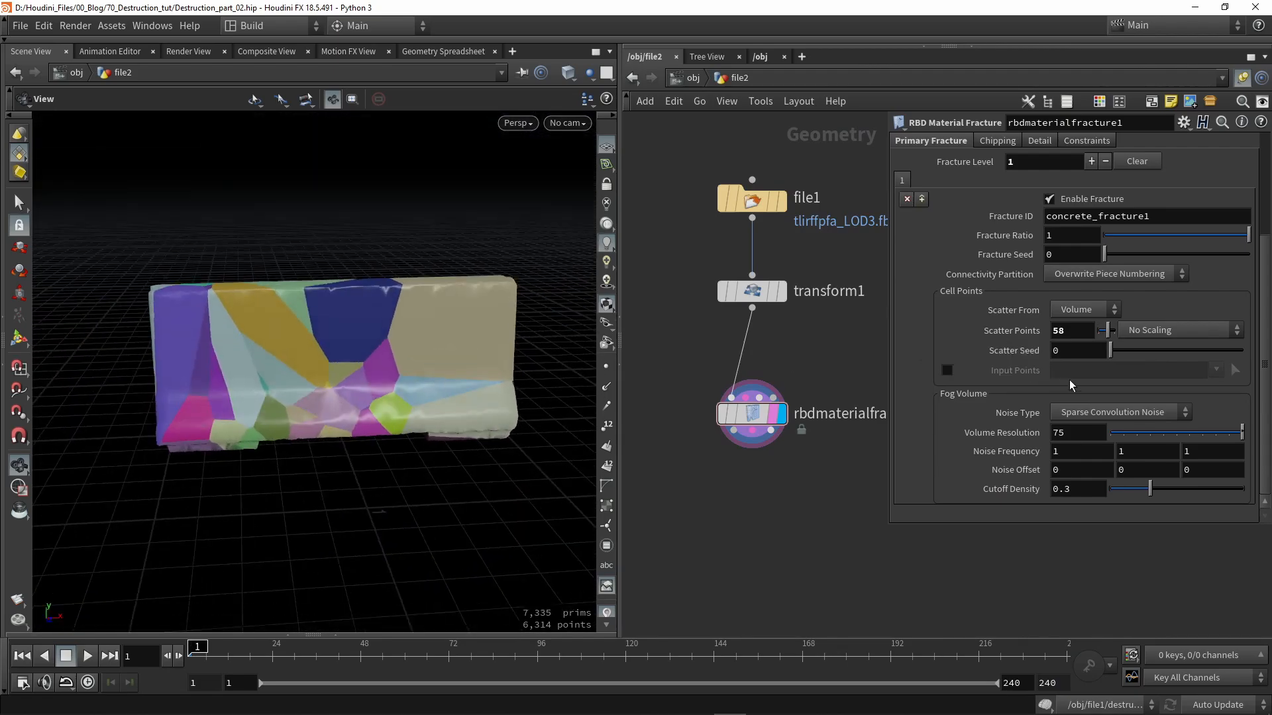
- Set the scatter seed to 3.17 and the noise type to Perlin Noise
drag(1126, 349, 1163, 355)
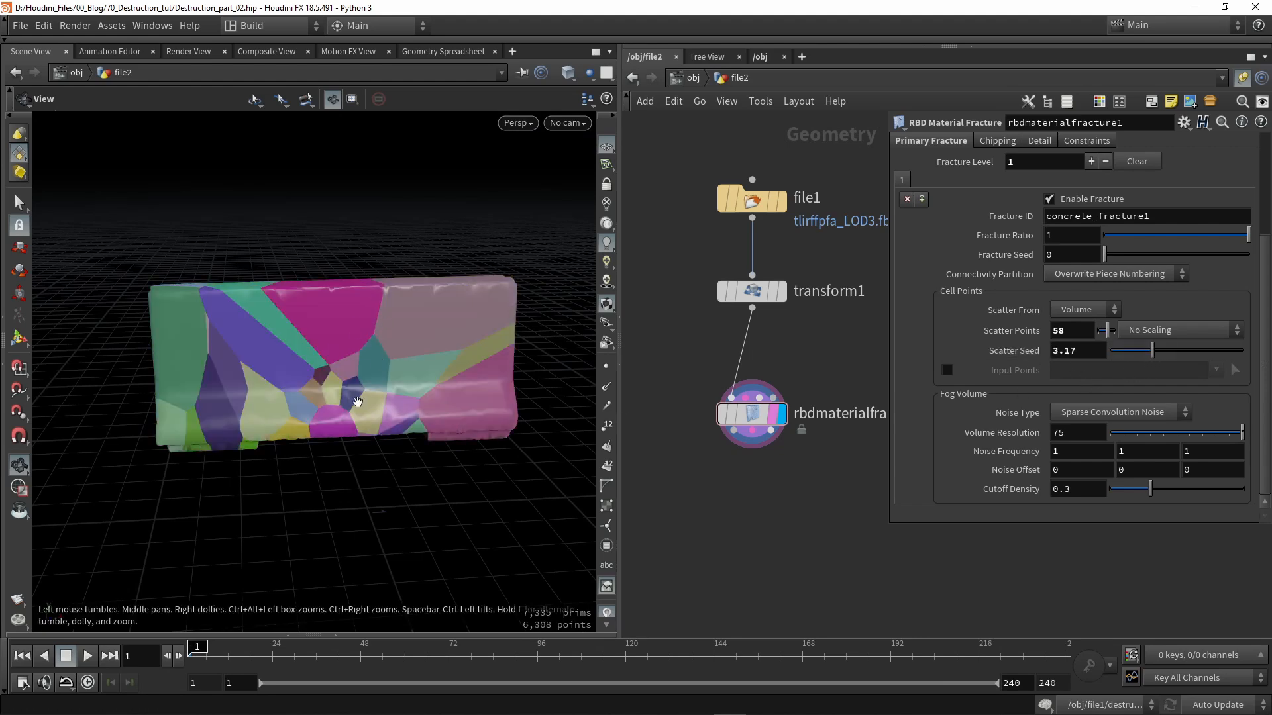
click(1071, 412)
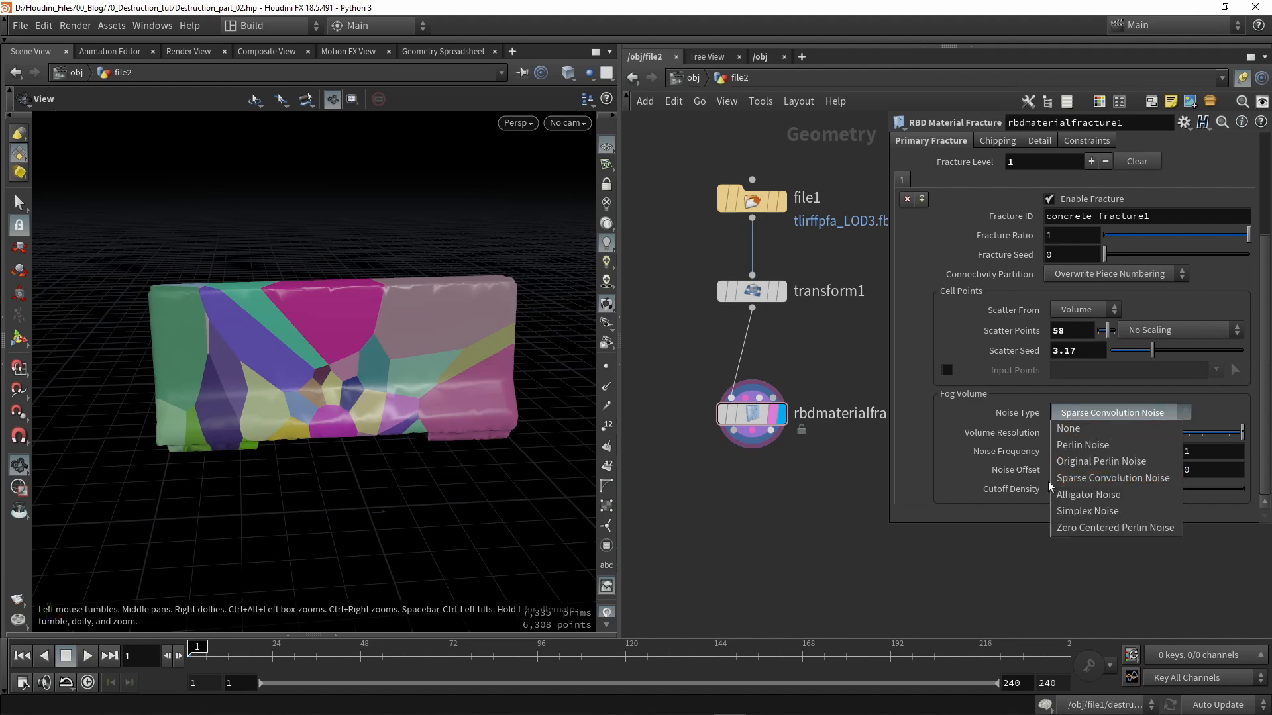
click(1068, 444)
drag(488, 346, 406, 410)
middle_drag(676, 369, 675, 368)
scroll(666, 369, down, 3)
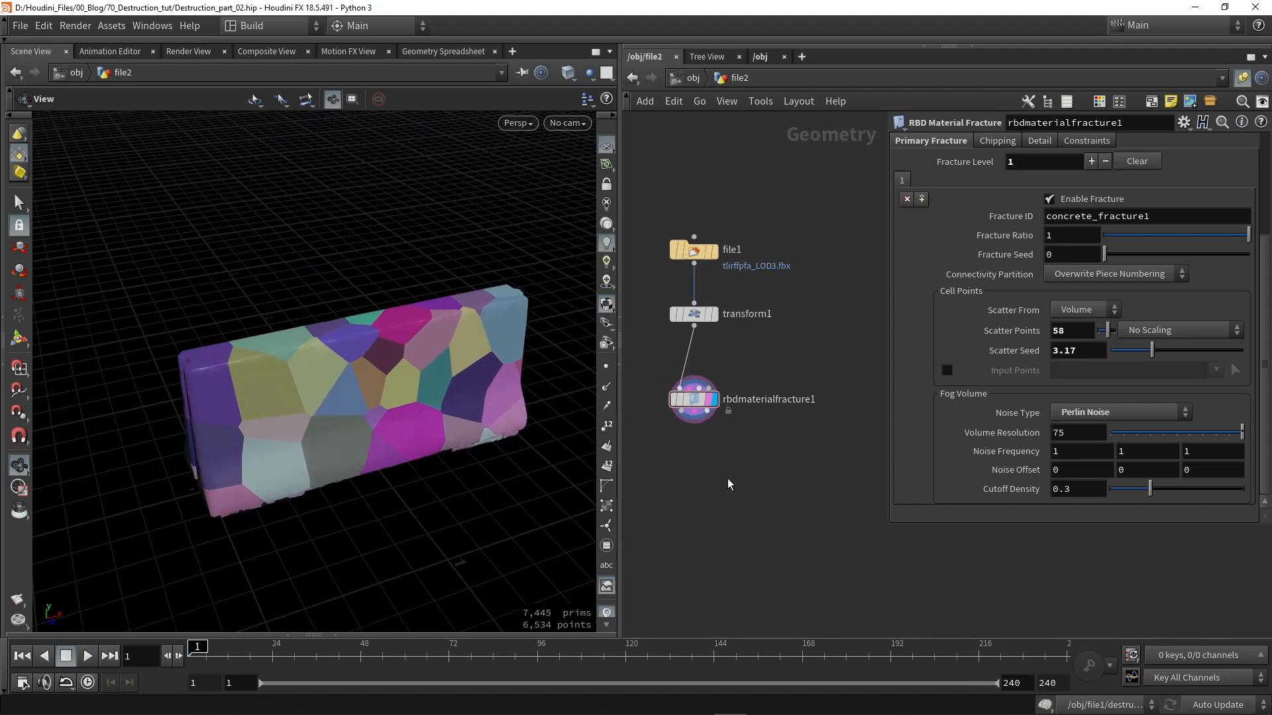
drag(890, 527, 881, 320)
- Add a Voronoi Fracture node and feed transform1's geometry into its first input
key(Tab)
text(vor)
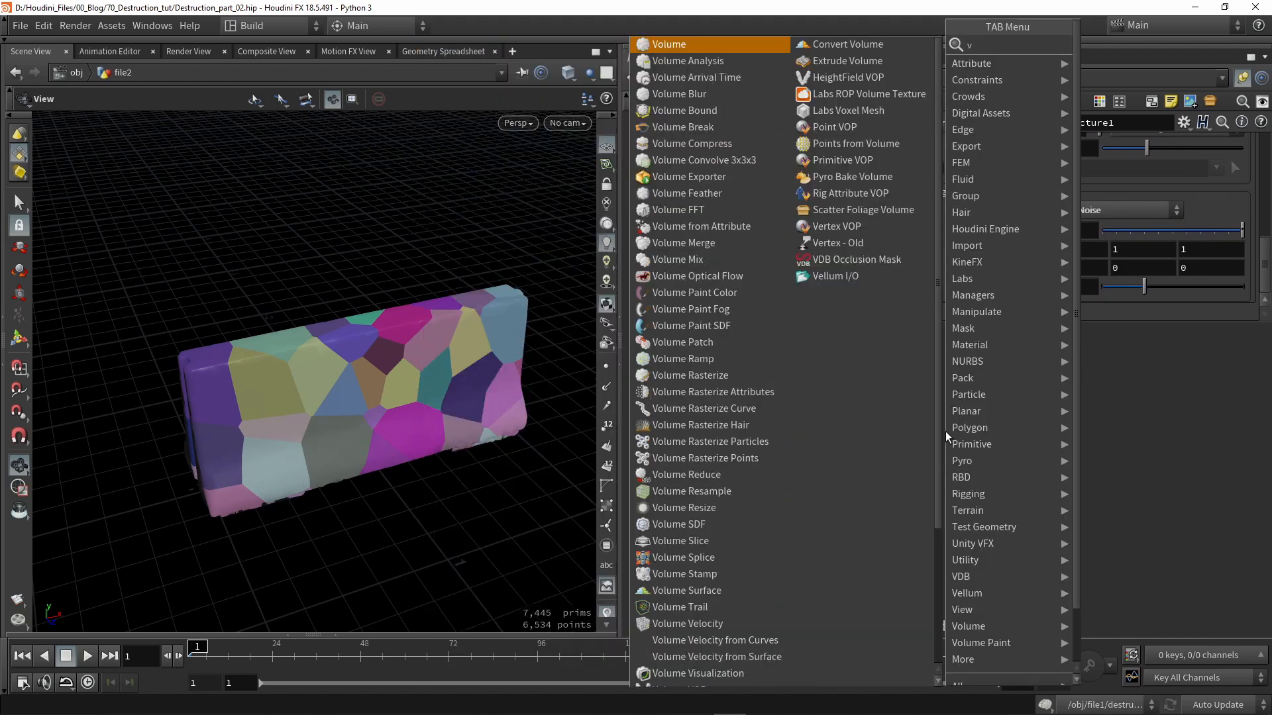
key(Down)
key(Return)
click(806, 481)
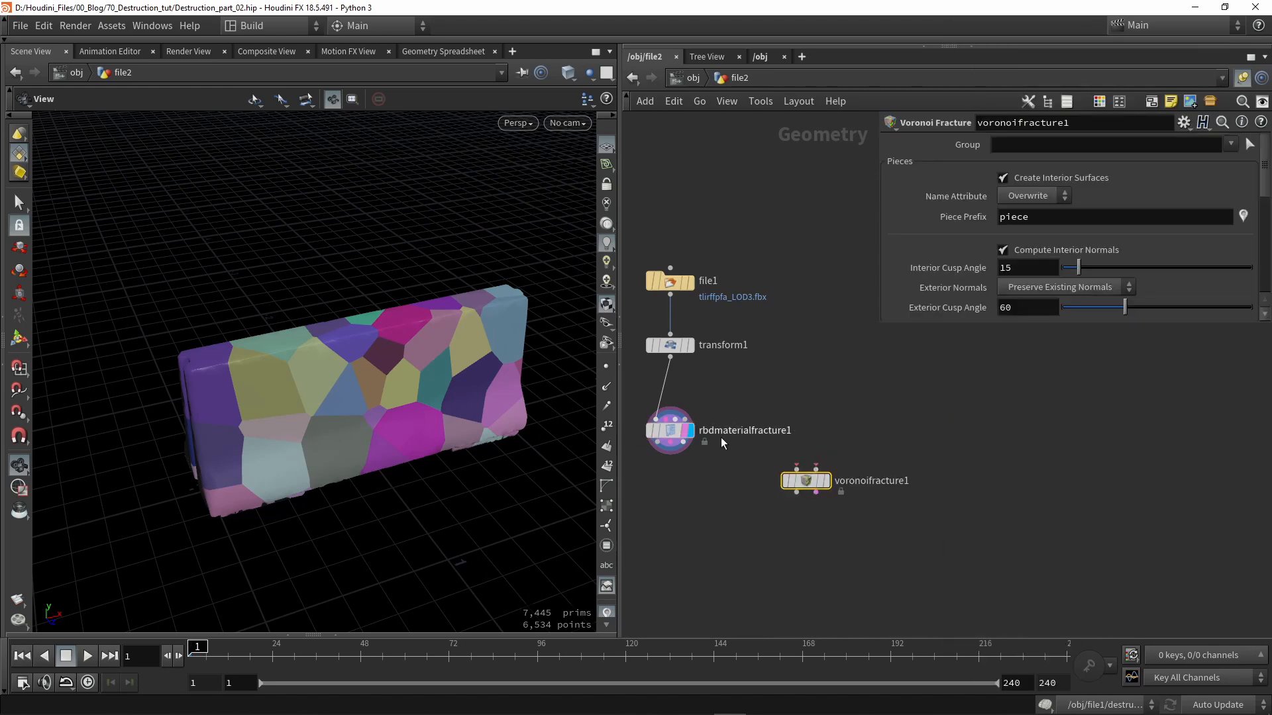
drag(670, 357, 798, 468)
scroll(815, 471, up, 5)
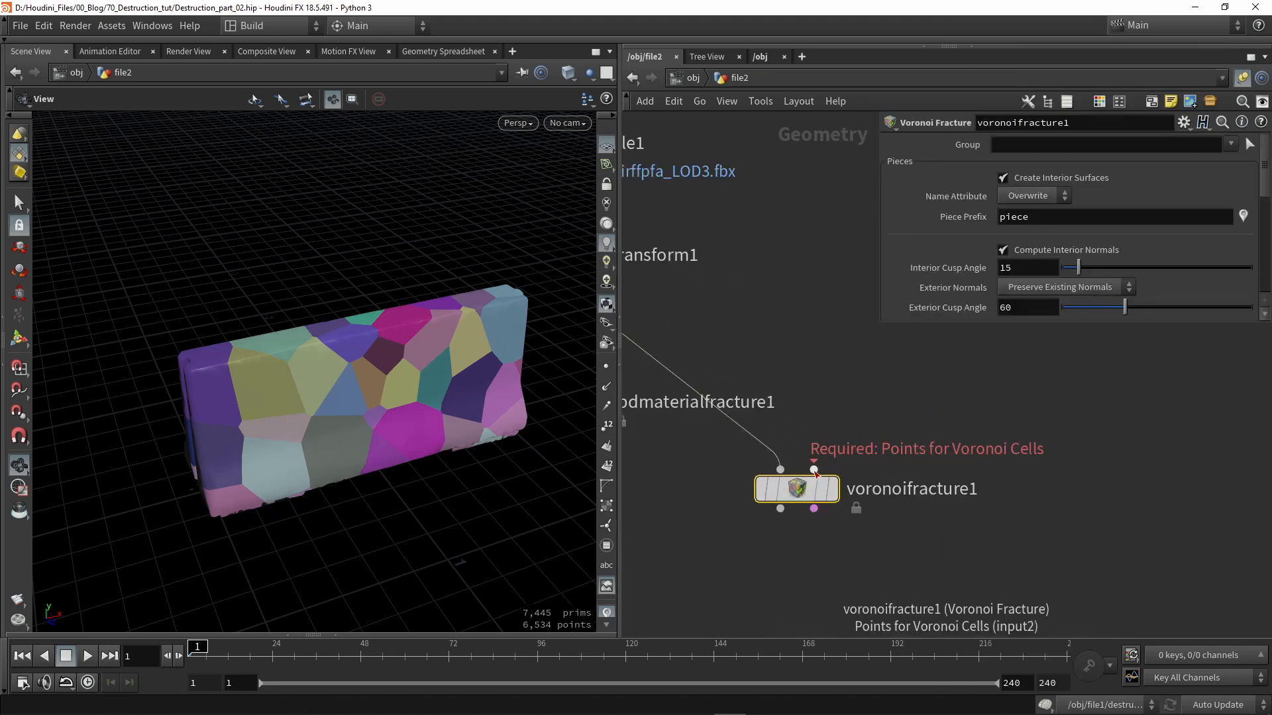
drag(798, 489, 898, 465)
middle_drag(810, 402, 818, 484)
scroll(818, 484, down, 1)
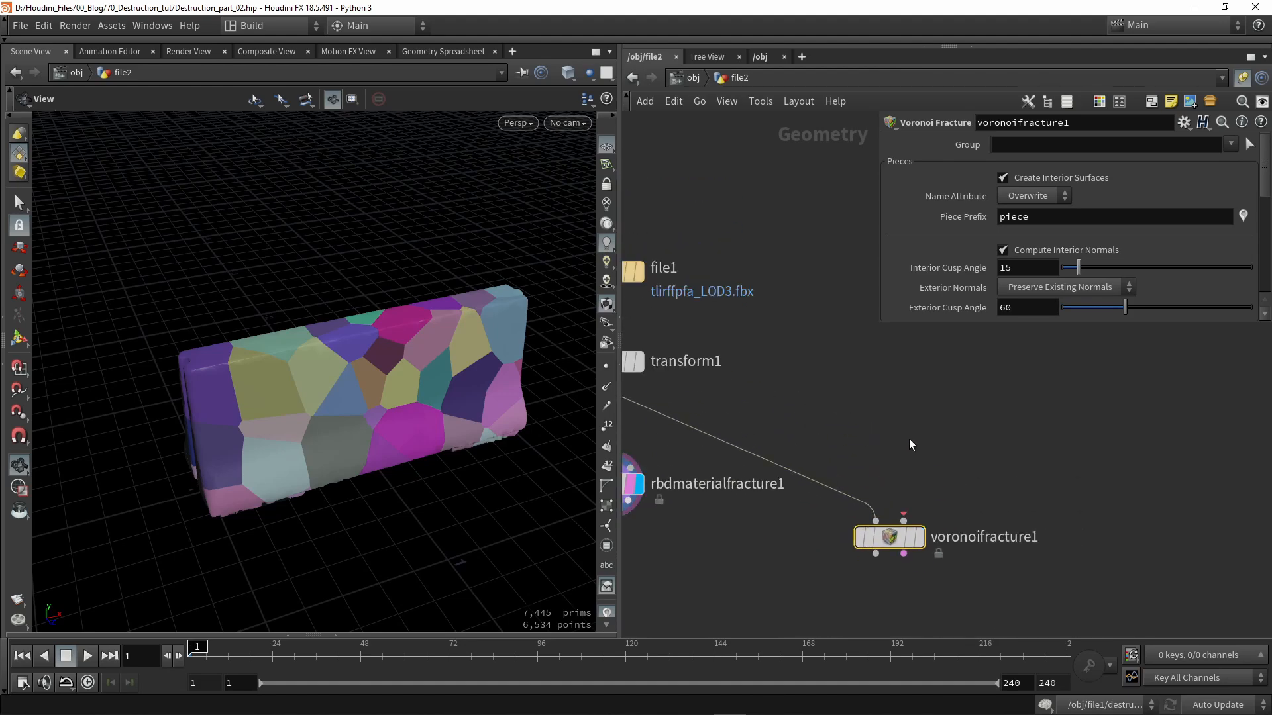
- Add a Scatter node fed by transform1, scattering a forced total of 77 points
key(Tab)
text(scat)
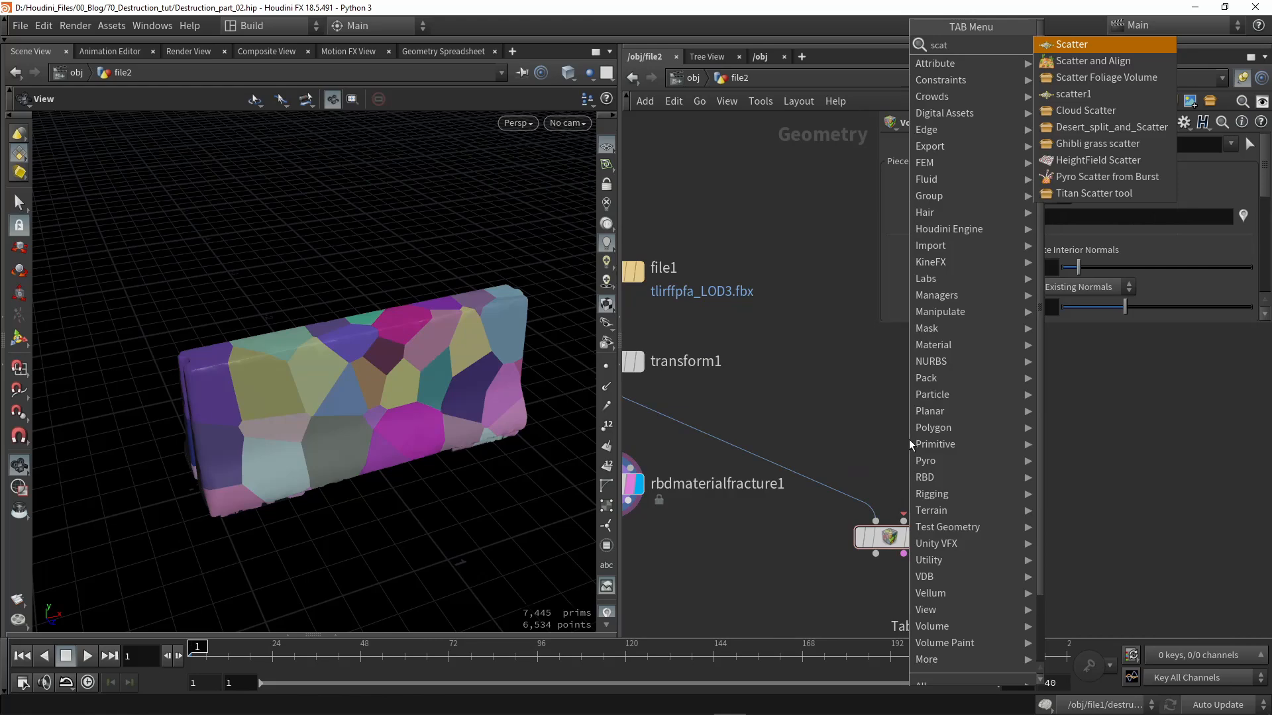
key(Return)
click(908, 440)
middle_drag(638, 390, 737, 410)
drag(740, 411, 1009, 443)
key(r)
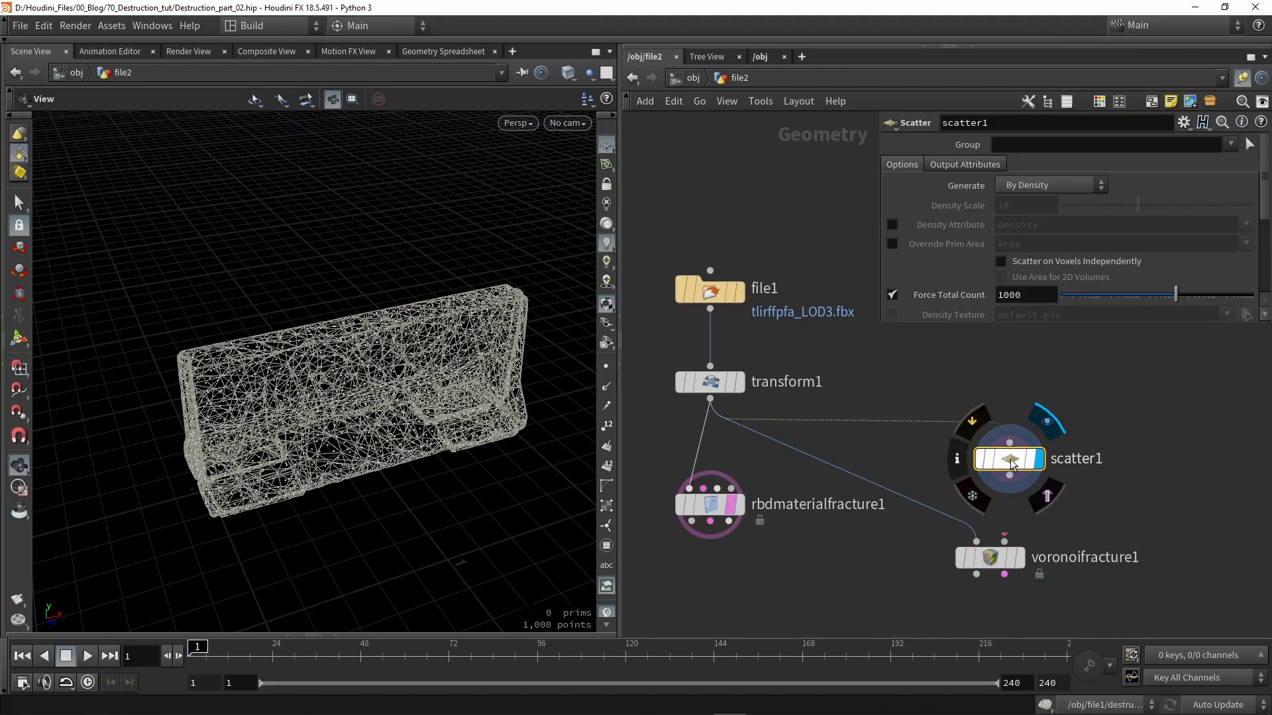
scroll(1152, 265, down, 2)
drag(1176, 254, 1160, 258)
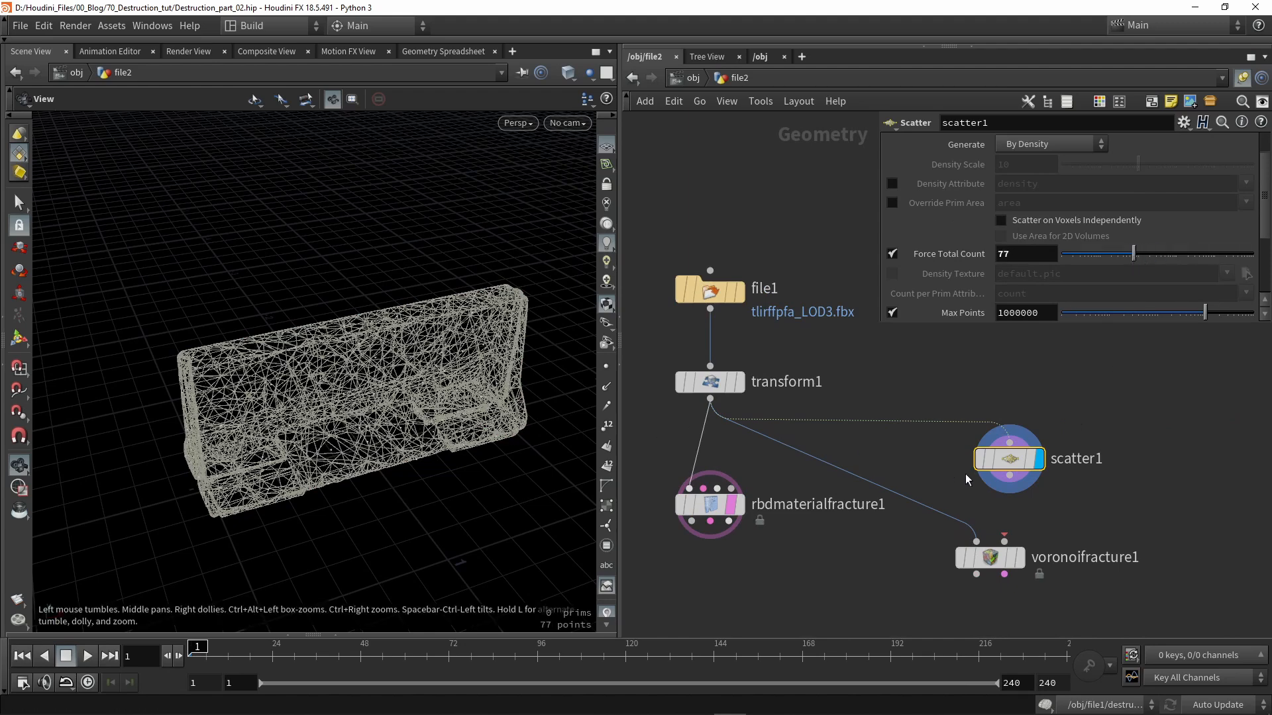
- Wire scatter1's points into the Voronoi Fracture's second input and display the fractured barrier
drag(1009, 477, 1005, 540)
click(1021, 559)
drag(541, 451, 514, 423)
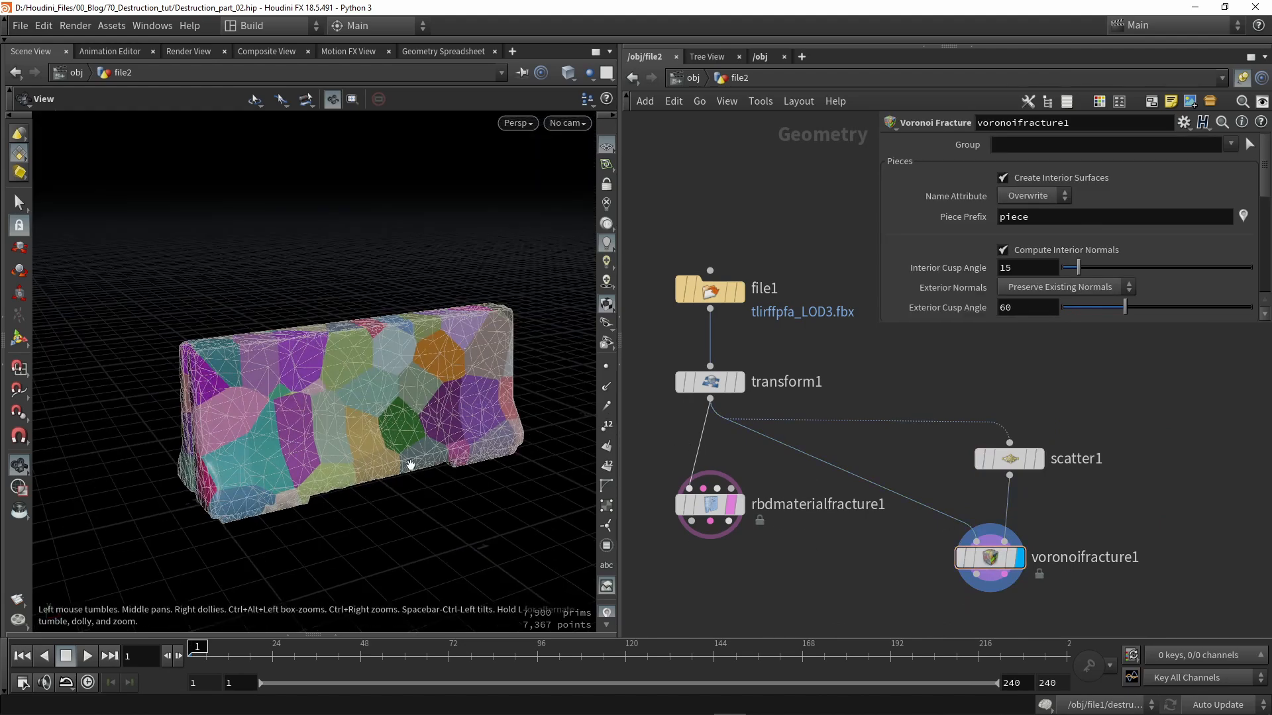
drag(477, 480, 332, 444)
scroll(332, 443, up, 1)
mouse_move(733, 520)
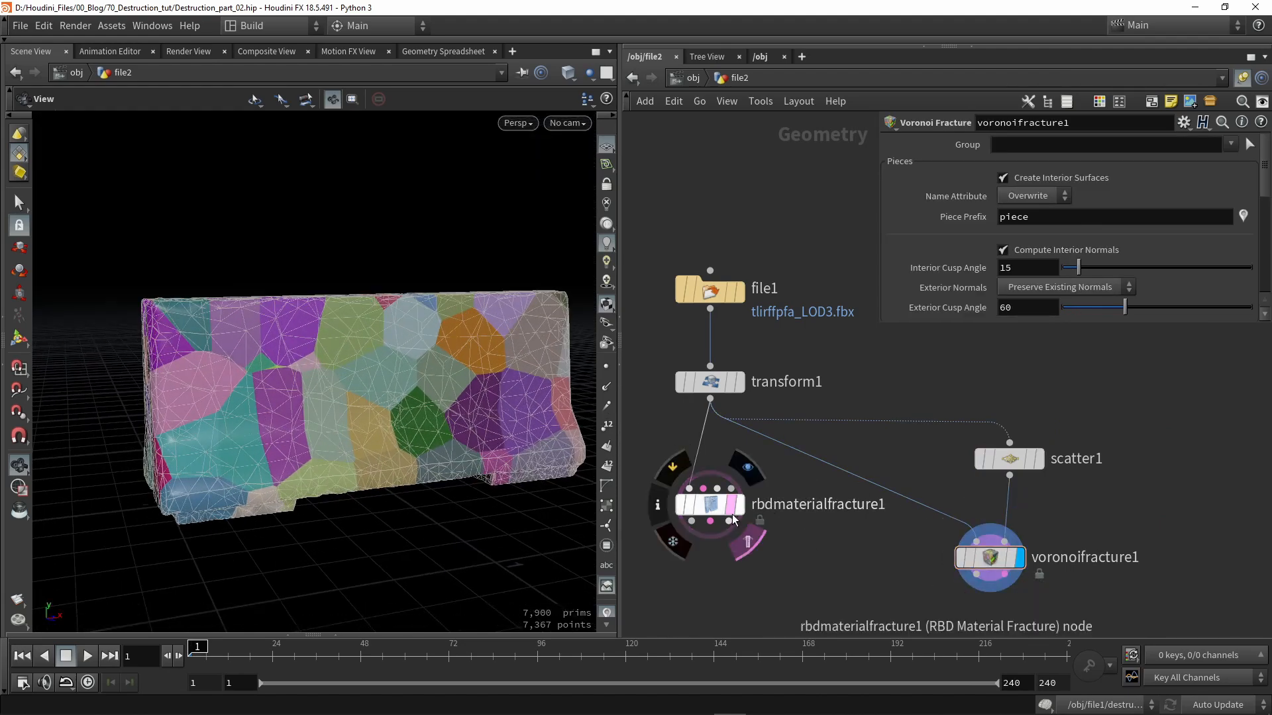
scroll(864, 463, down, 3)
drag(750, 453, 646, 488)
middle_drag(881, 497, 789, 463)
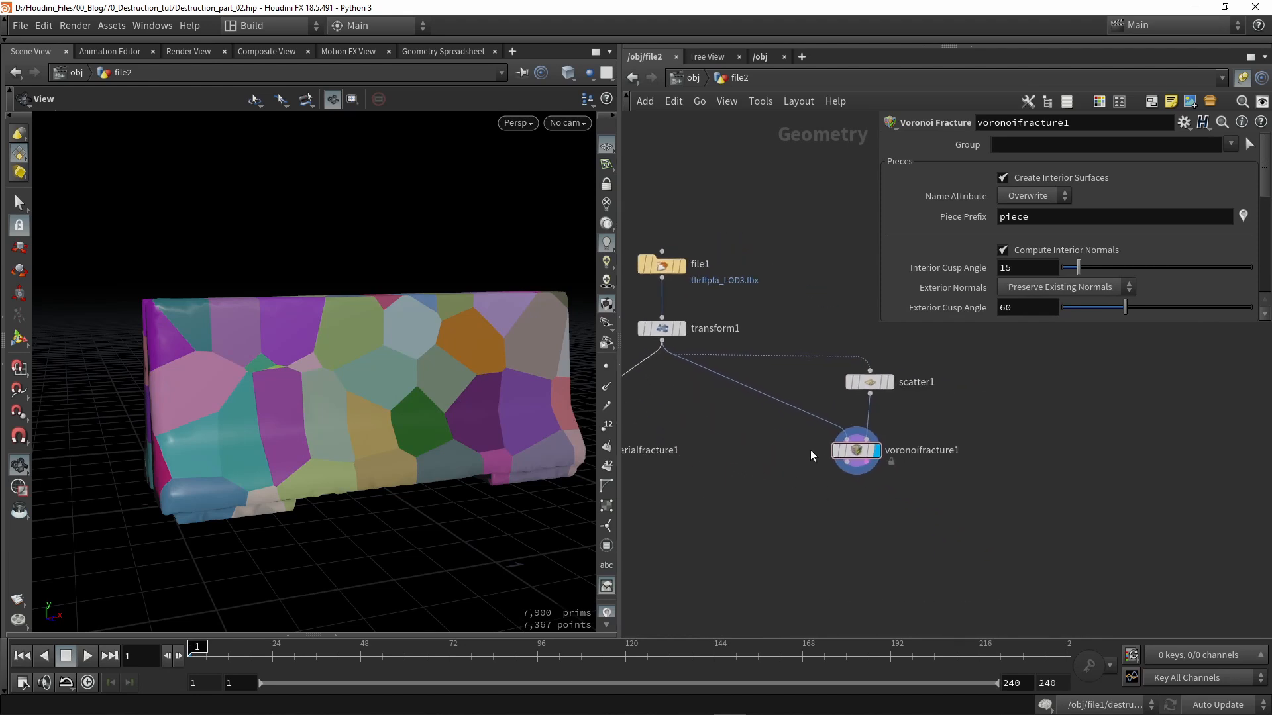
scroll(843, 410, up, 3)
drag(875, 379, 896, 410)
- Change the scatter seed to 6.19 and set Relax Iterations to 100
drag(372, 403, 397, 377)
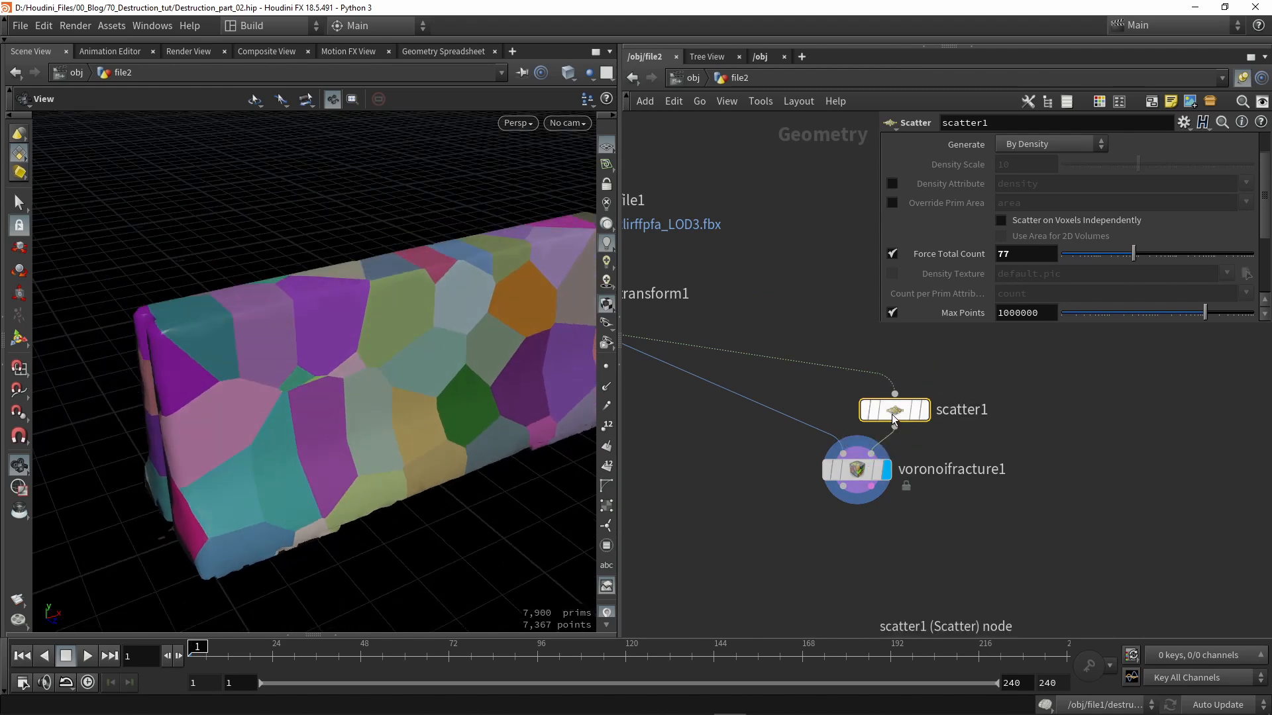
scroll(967, 244, down, 5)
drag(1061, 214, 1179, 219)
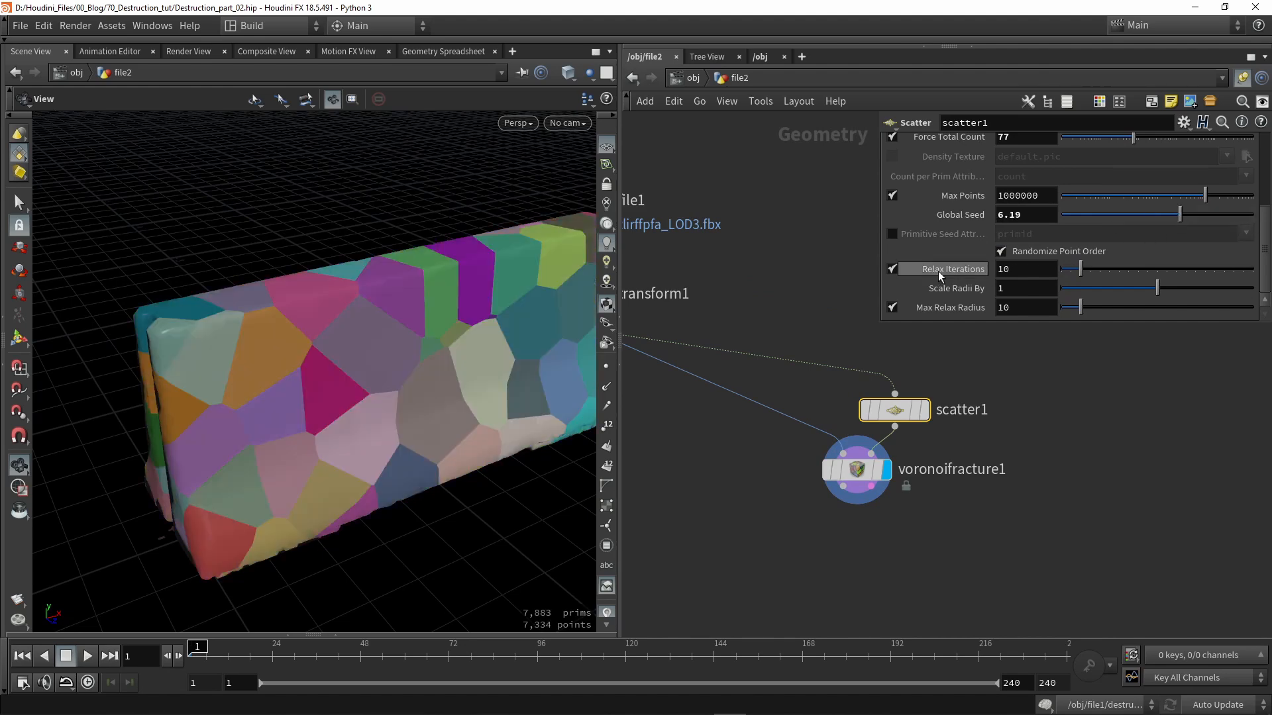
click(1248, 269)
drag(371, 424, 524, 442)
drag(312, 418, 364, 395)
drag(851, 474, 771, 533)
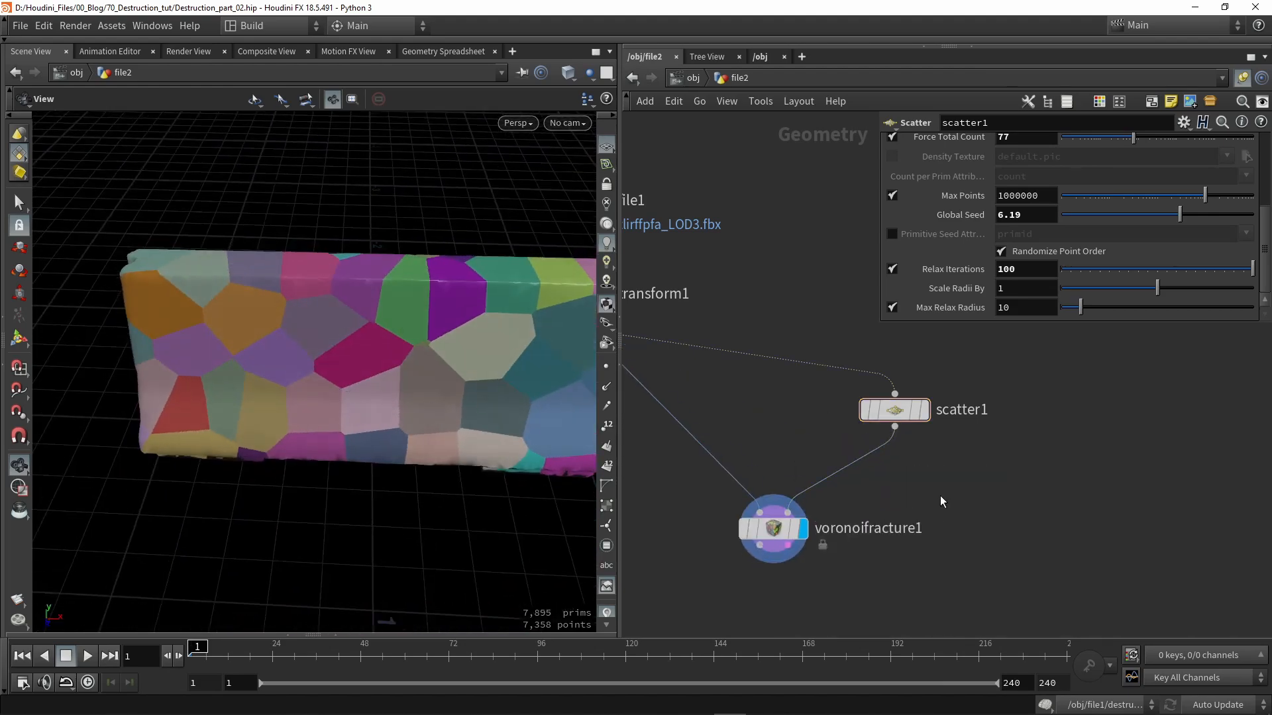
- Insert a Transform node (transform2) between scatter1 and voronoifracture1
key(Tab)
text(tra)
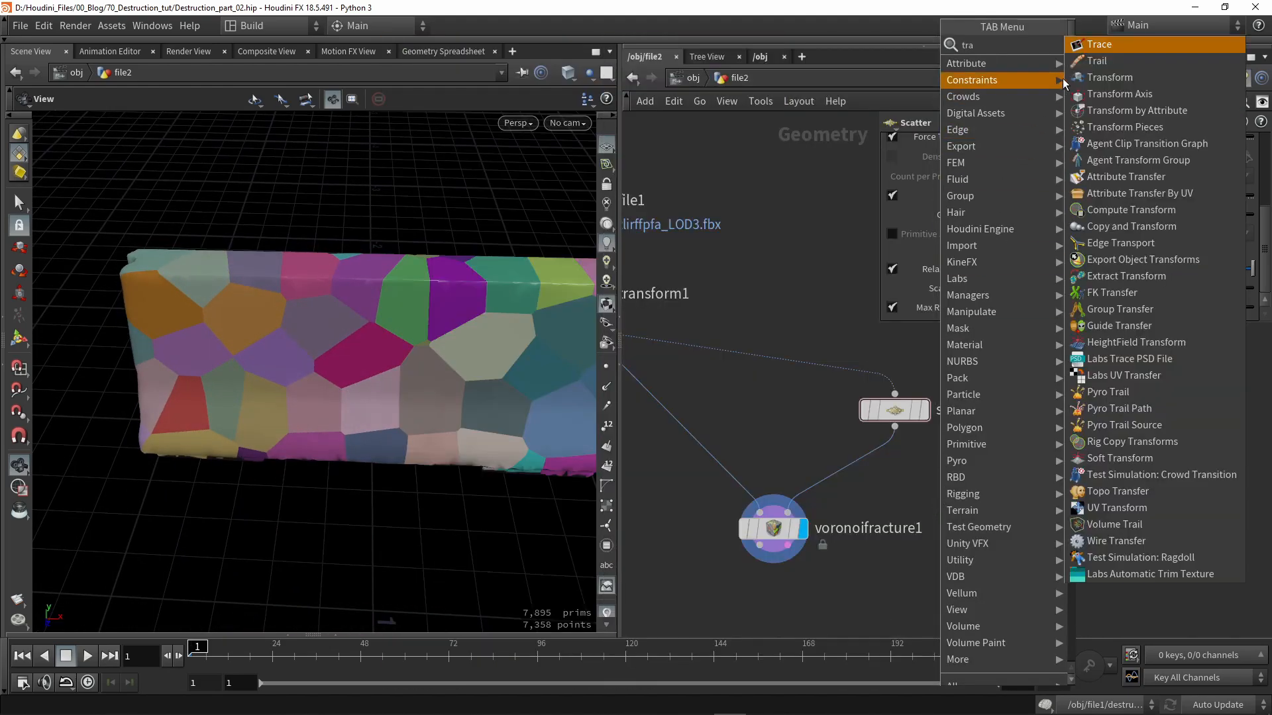
click(1109, 77)
click(851, 481)
drag(852, 482, 899, 477)
- Stretch the scatter points to Y scale 2.67724 and rotate them 423.696 in Z
drag(345, 371, 292, 384)
right_drag(291, 384, 53, 335)
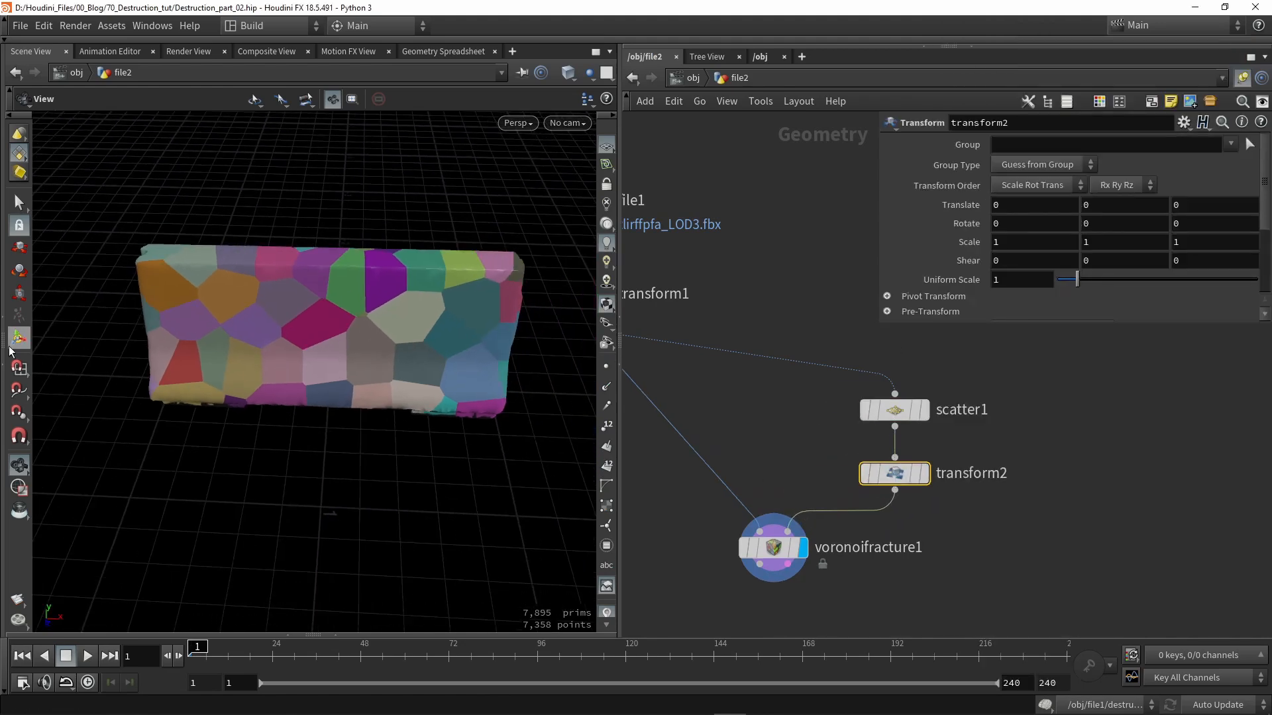
drag(289, 396, 361, 371)
key(e)
drag(305, 326, 387, 355)
key(r)
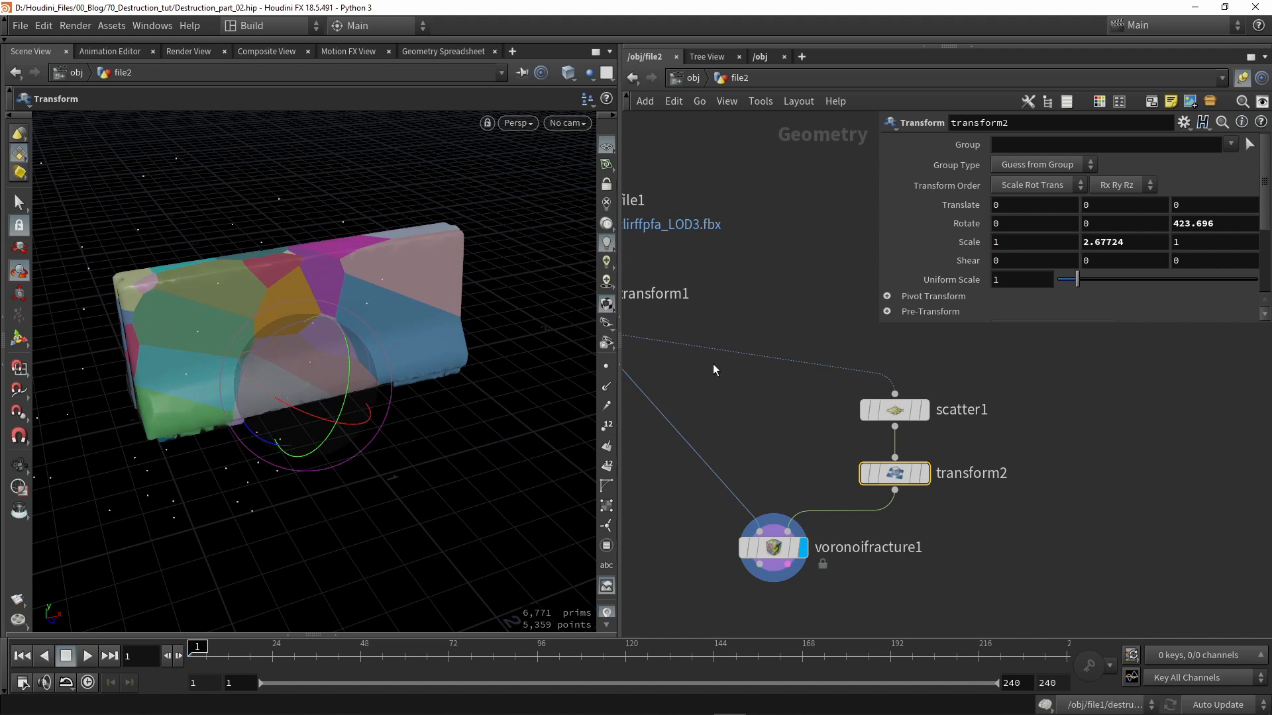
scroll(785, 428, down, 5)
scroll(853, 404, up, 3)
- Add a Paint a Mask node (attribpaint1) fed by transform1's geometry
middle_drag(816, 384, 808, 354)
key(Tab)
text(mas)
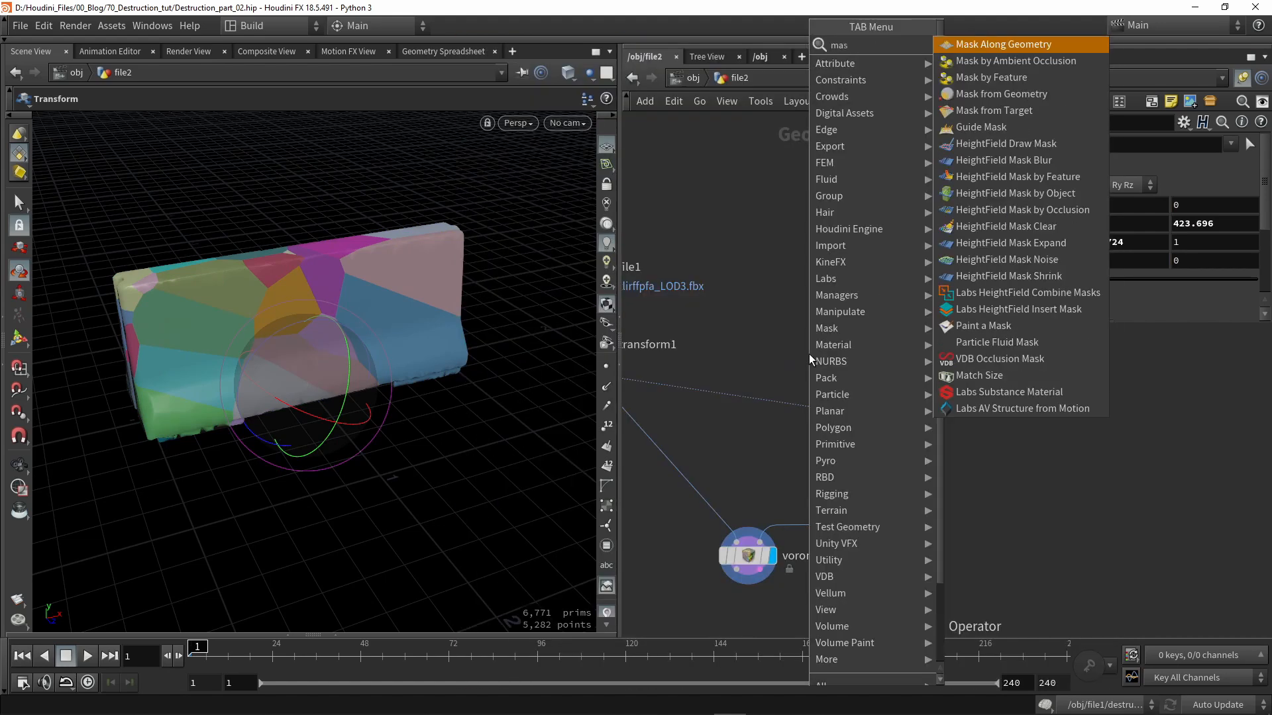
text(k p)
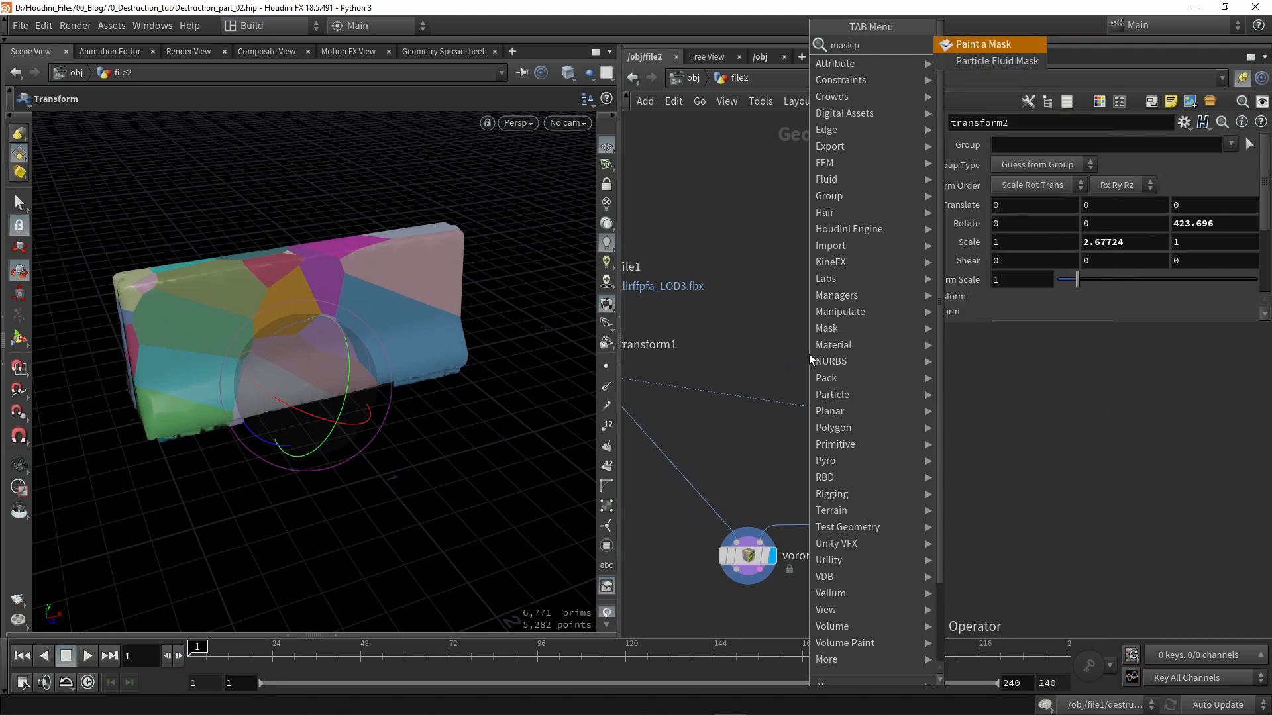
click(985, 60)
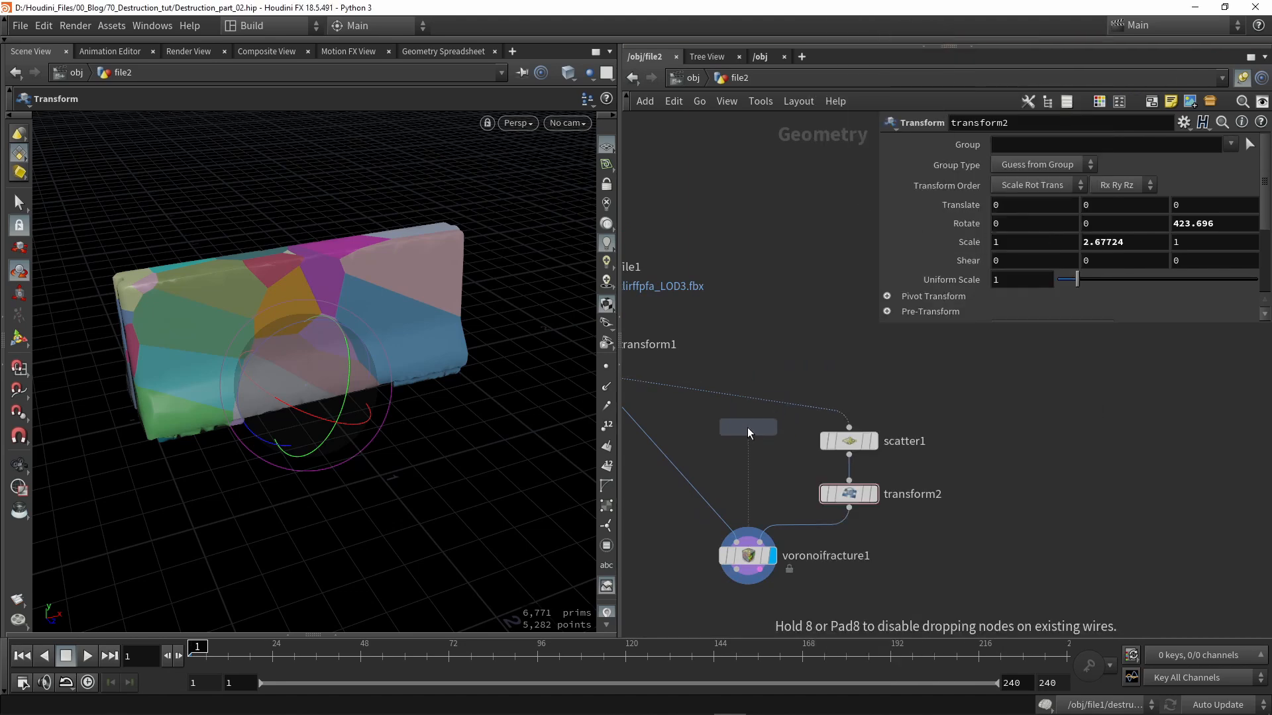
click(690, 417)
drag(822, 394, 972, 435)
- Paint a red mask over both ends of the barrier
key(Escape)
mouse_move(291, 320)
mouse_down()
mouse_move(287, 378)
mouse_move(276, 377)
mouse_move(289, 359)
mouse_move(288, 372)
mouse_move(577, 292)
mouse_move(335, 282)
mouse_move(357, 311)
mouse_up()
key(Return)
key(Escape)
mouse_move(364, 331)
mouse_down()
mouse_move(398, 384)
mouse_move(392, 337)
mouse_move(335, 374)
mouse_move(483, 389)
mouse_up()
- Wire attribpaint1 into scatter1 and line it up directly above the scatter node
middle_drag(1014, 504, 841, 392)
drag(800, 355, 895, 343)
middle_drag(894, 343, 803, 310)
drag(704, 298, 810, 256)
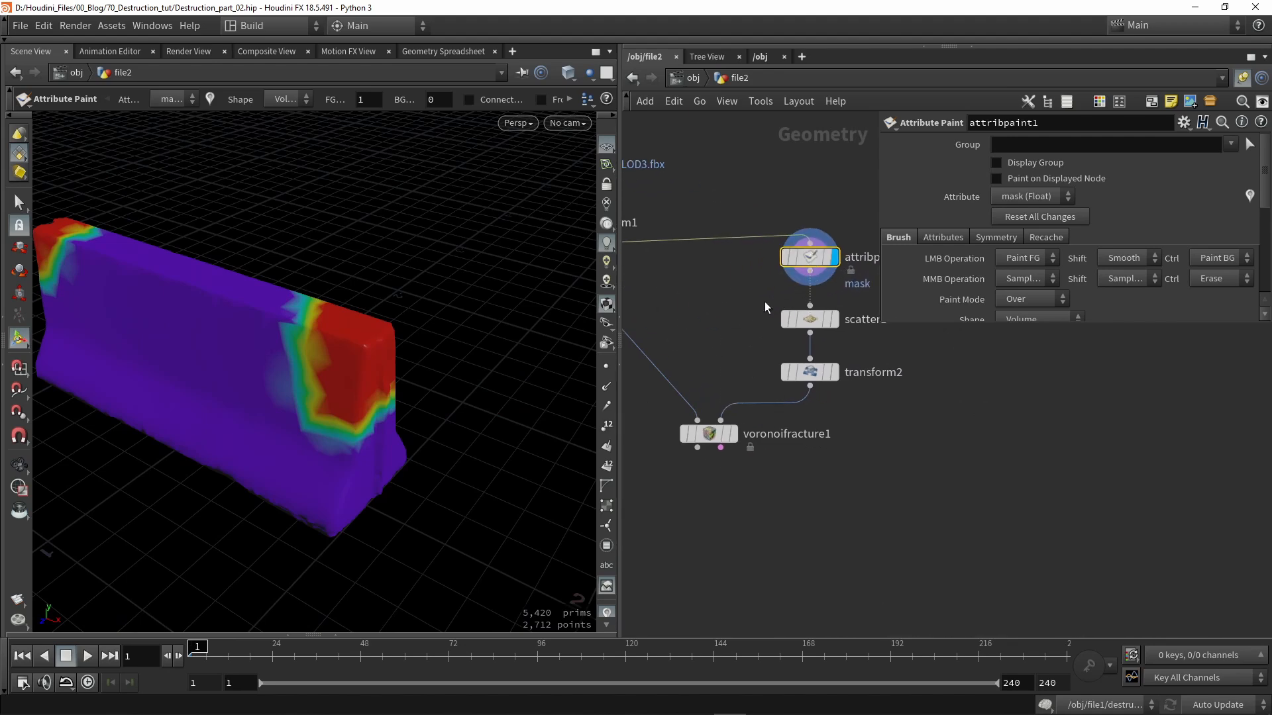
middle_drag(871, 285, 778, 306)
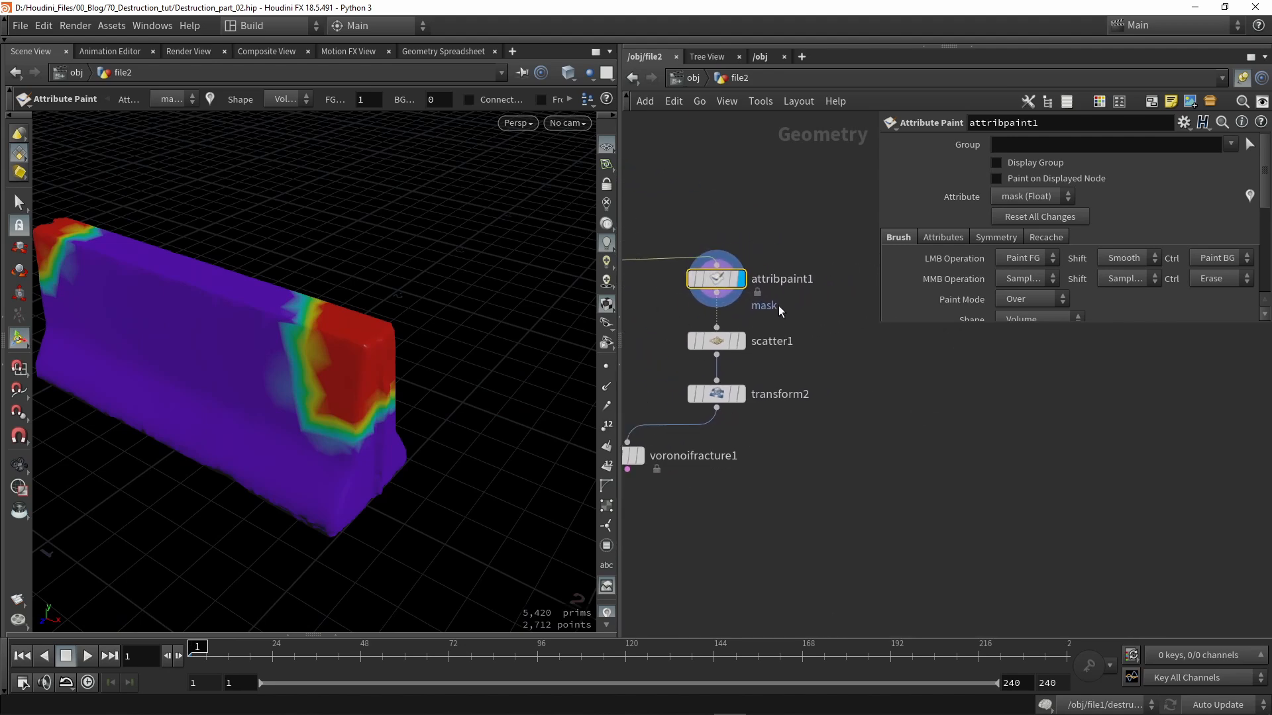
- Turn off Force Total Count on scatter1 and use the mask attribute as scatter density
click(718, 343)
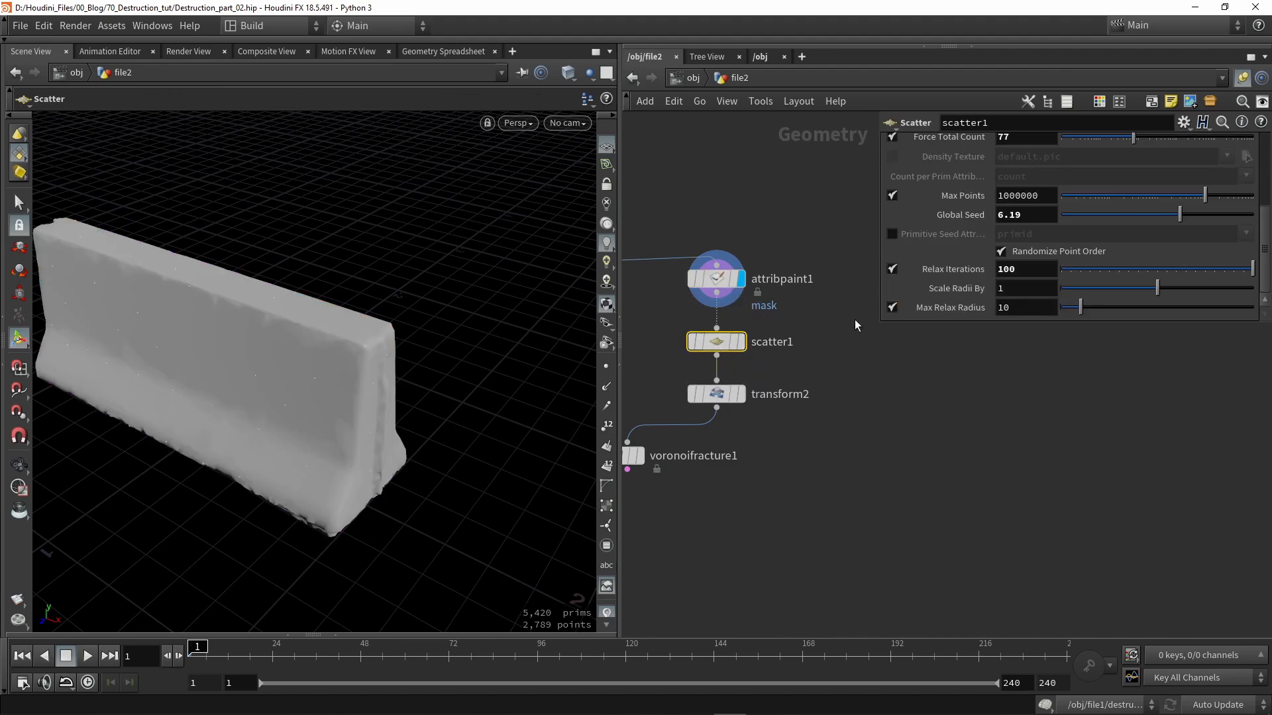
scroll(1030, 232, up, 5)
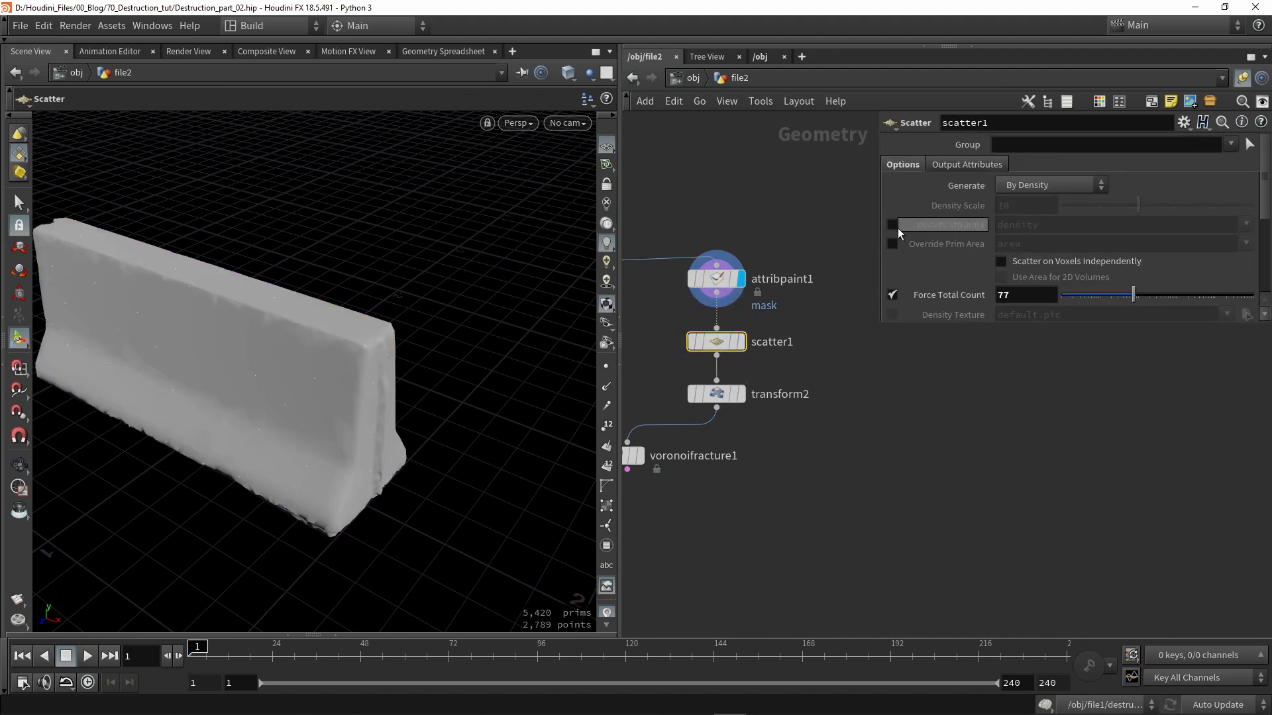
scroll(894, 252, down, 3)
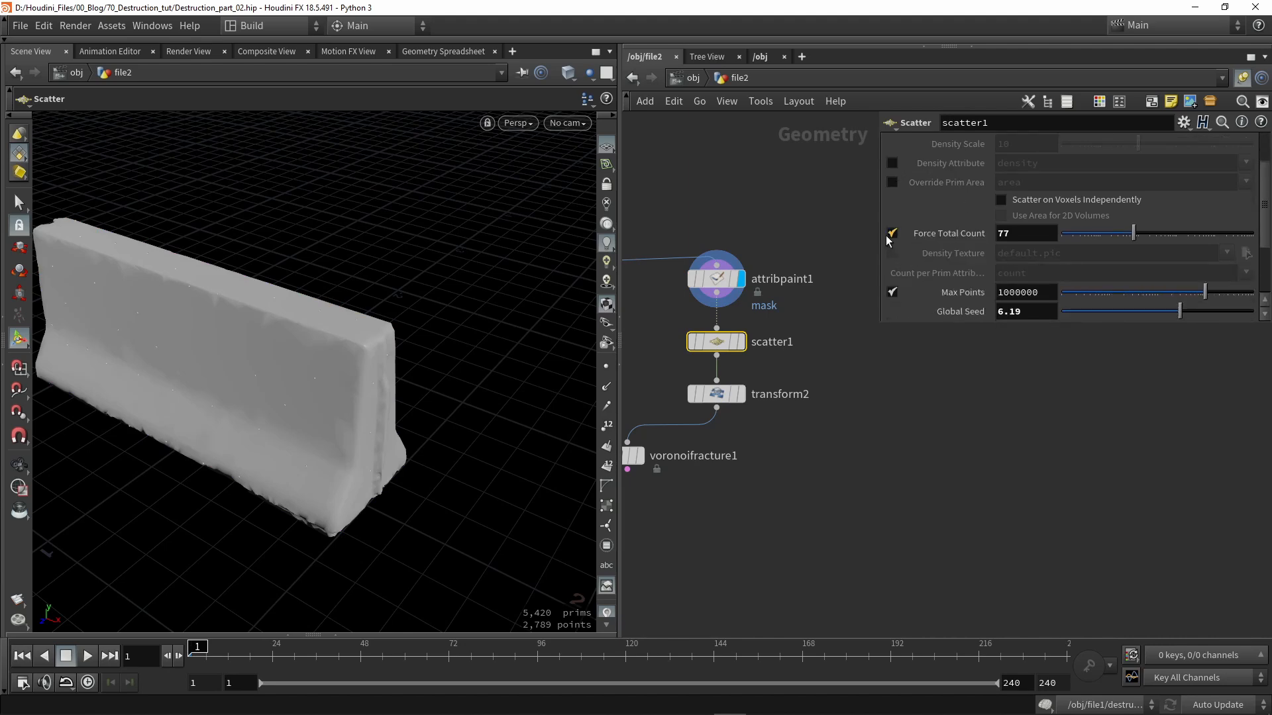
click(892, 234)
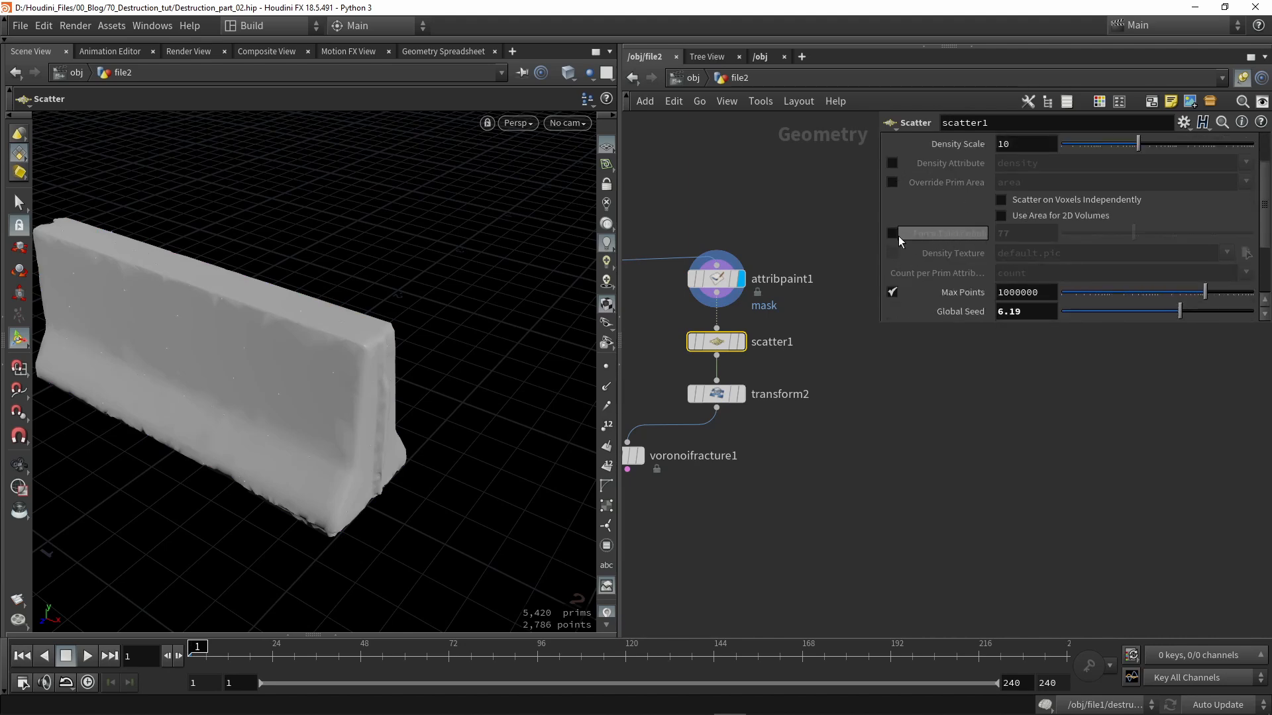
scroll(900, 237, up, 3)
click(892, 225)
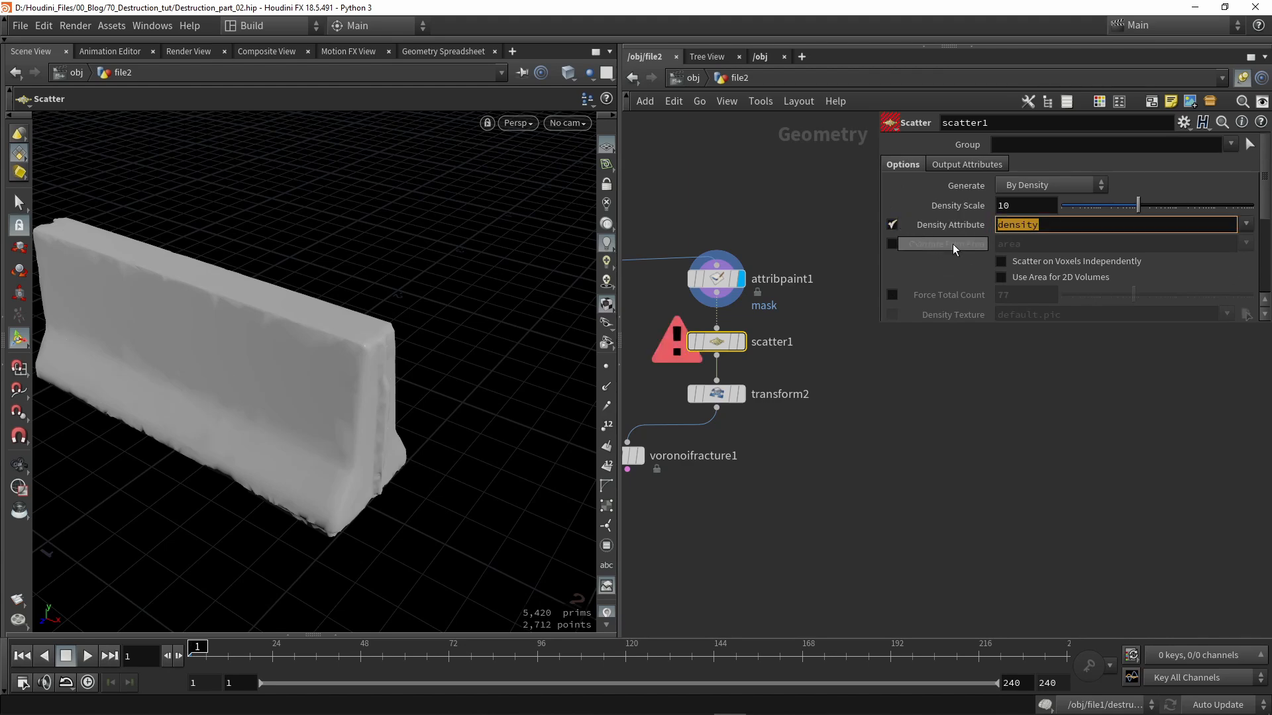
click(1245, 225)
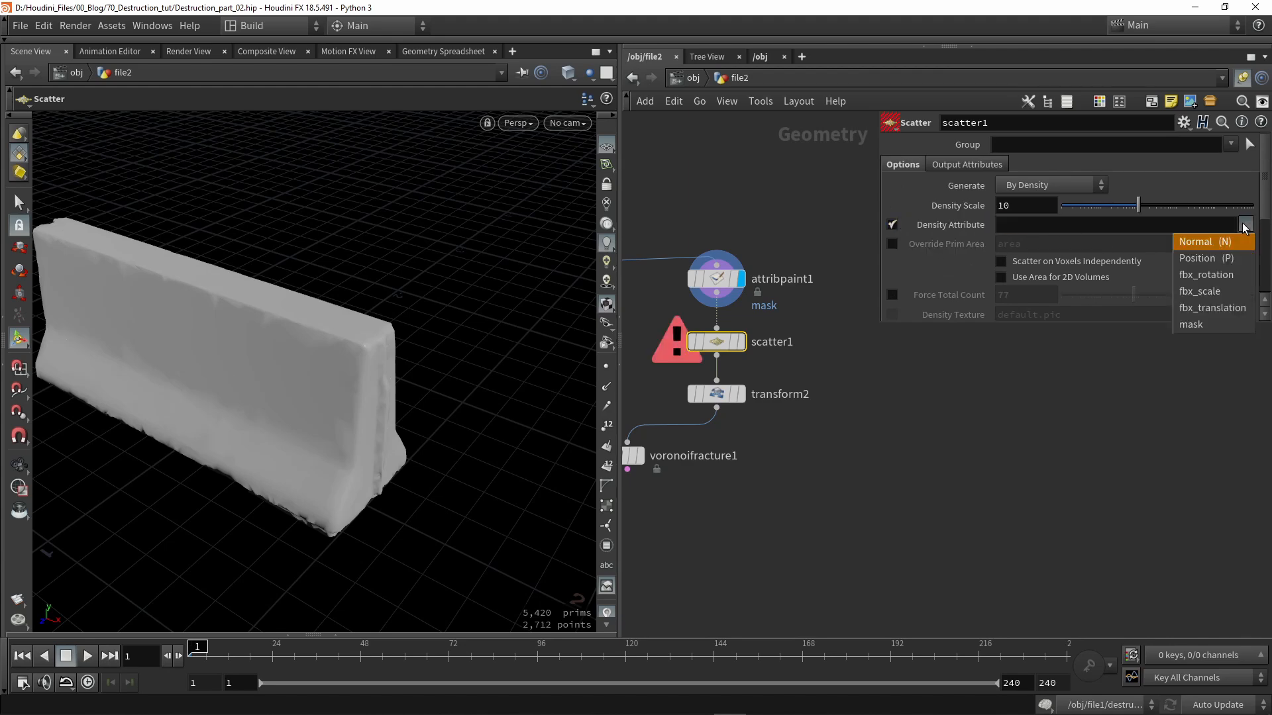
click(1203, 325)
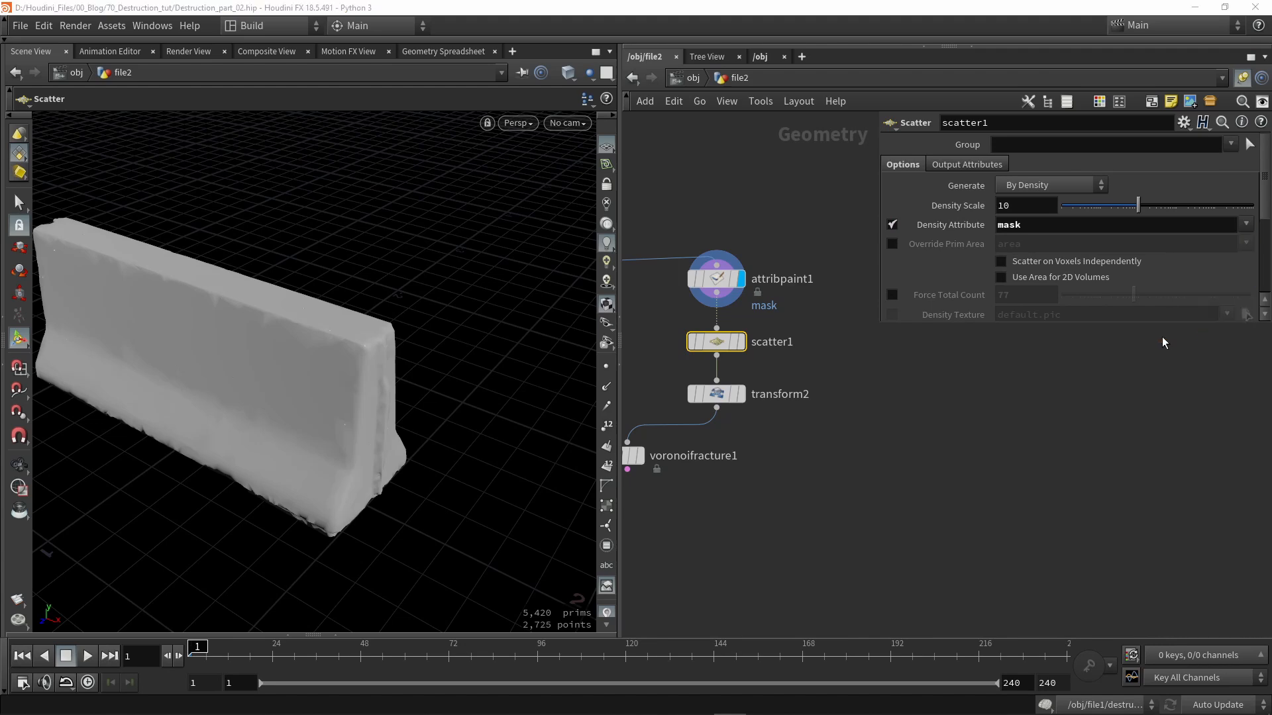
click(740, 342)
- Set scatter1's Density Scale to 227.196
key(Escape)
drag(326, 378, 462, 351)
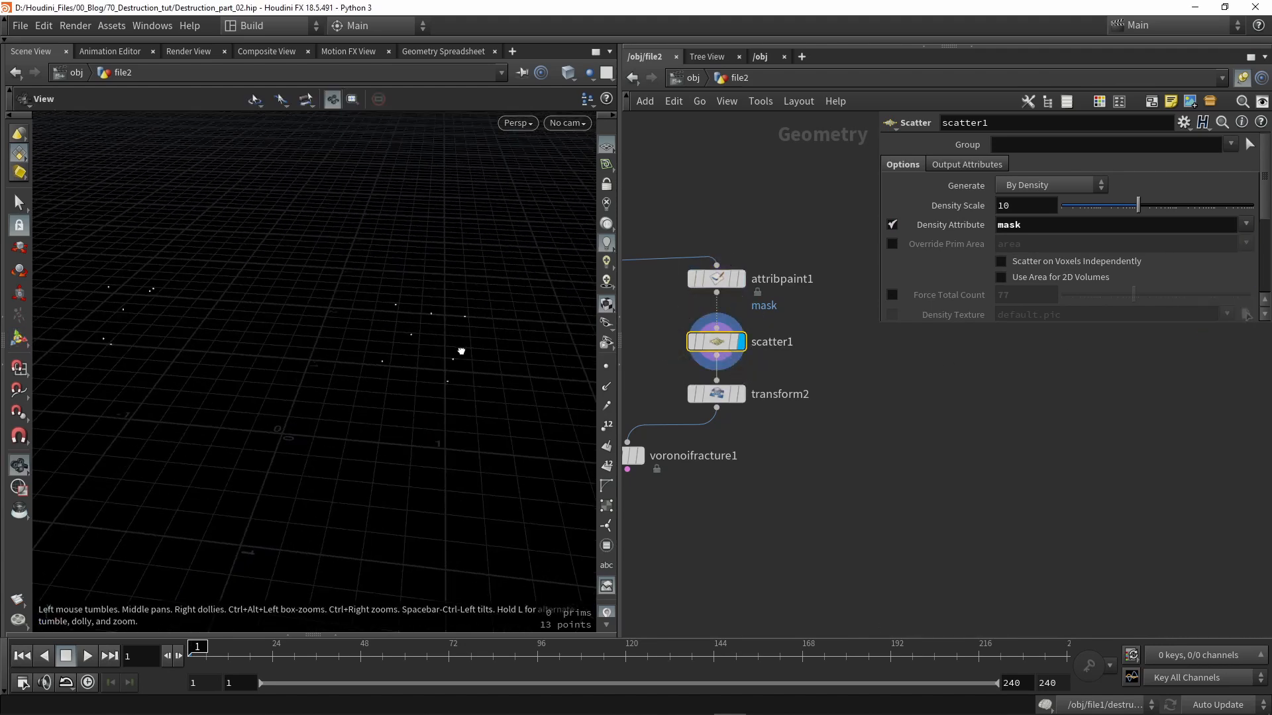
key(Return)
drag(424, 312, 379, 292)
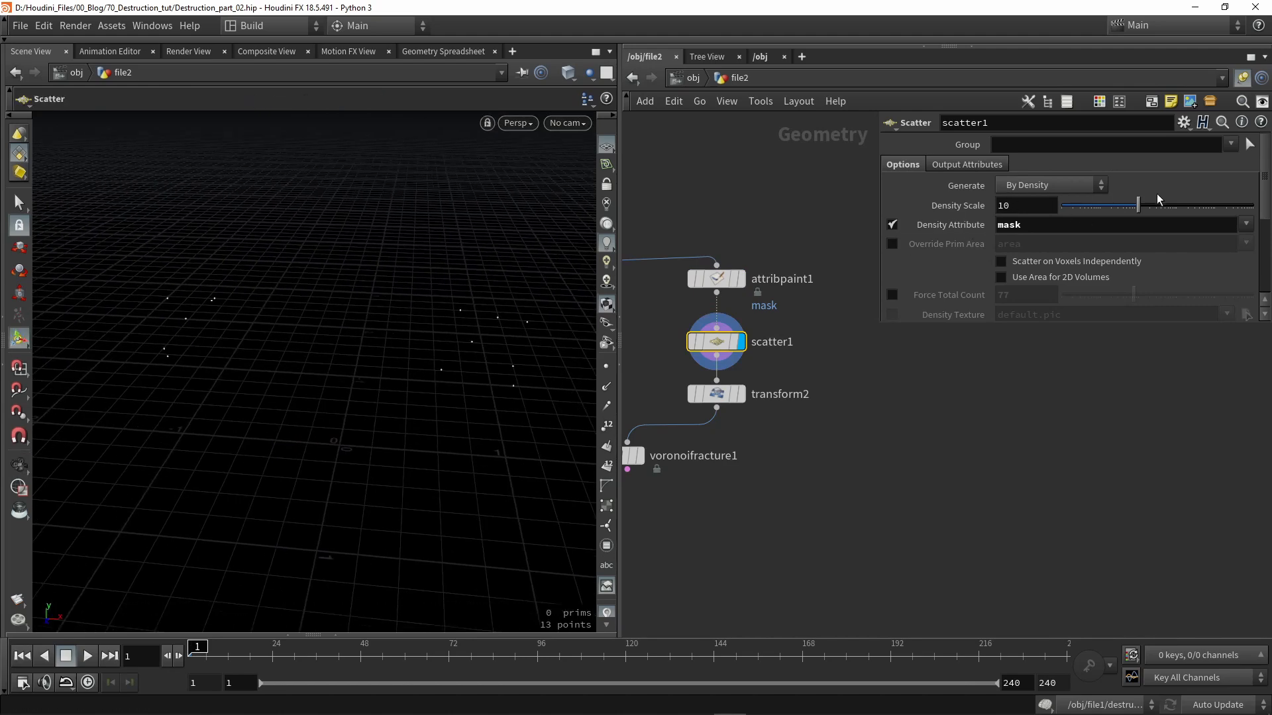
drag(1210, 212, 1187, 212)
mouse_move(381, 331)
alt+mouse_down()
mouse_move(428, 336)
mouse_move(406, 291)
alt+mouse_up()
- Paint additional mask along the barrier's top edge in attribpaint1
click(740, 278)
click(726, 283)
key(Return)
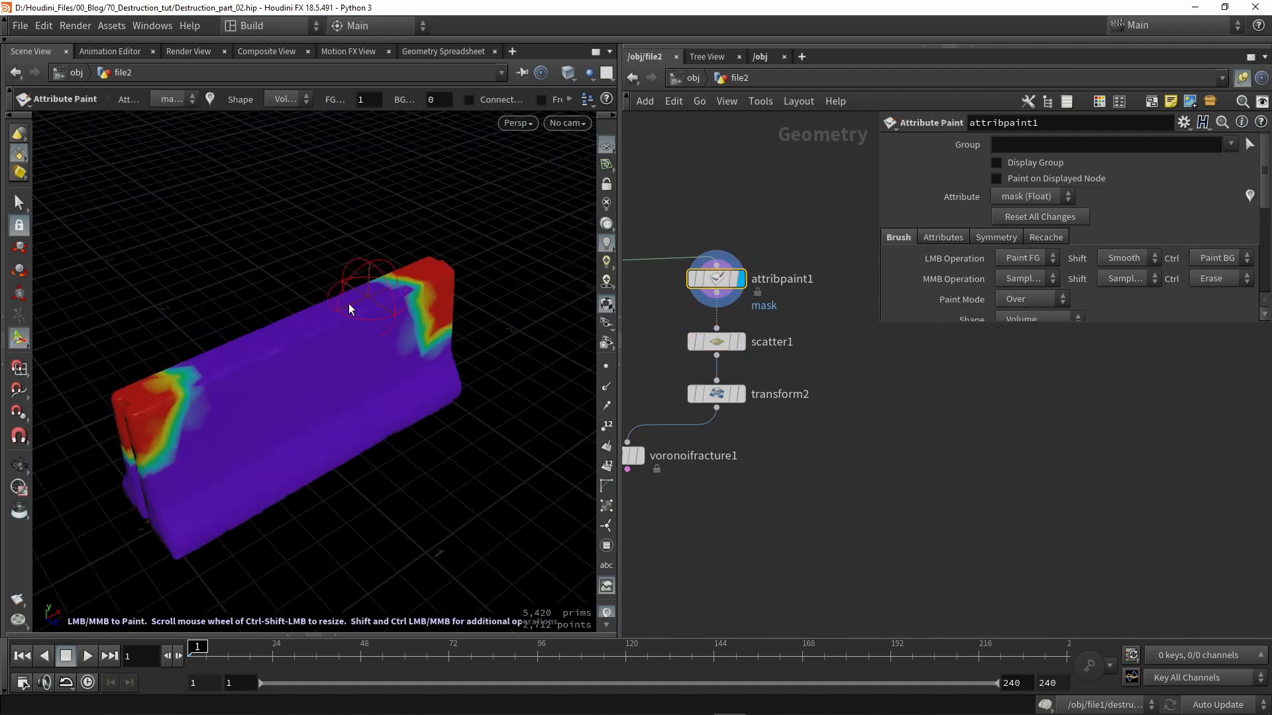
drag(236, 369, 337, 323)
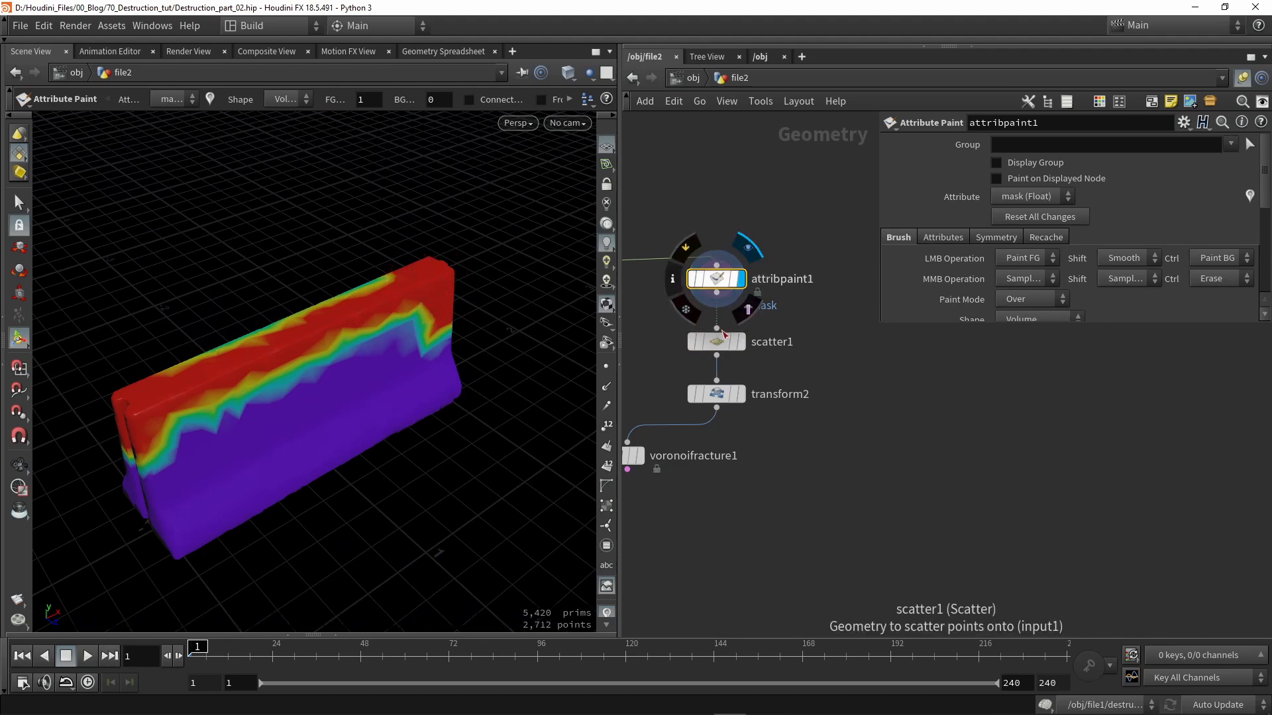
- Delete transform2 so scatter1 feeds voronoifracture1 directly
click(740, 342)
click(721, 341)
alt+drag(442, 317, 210, 339)
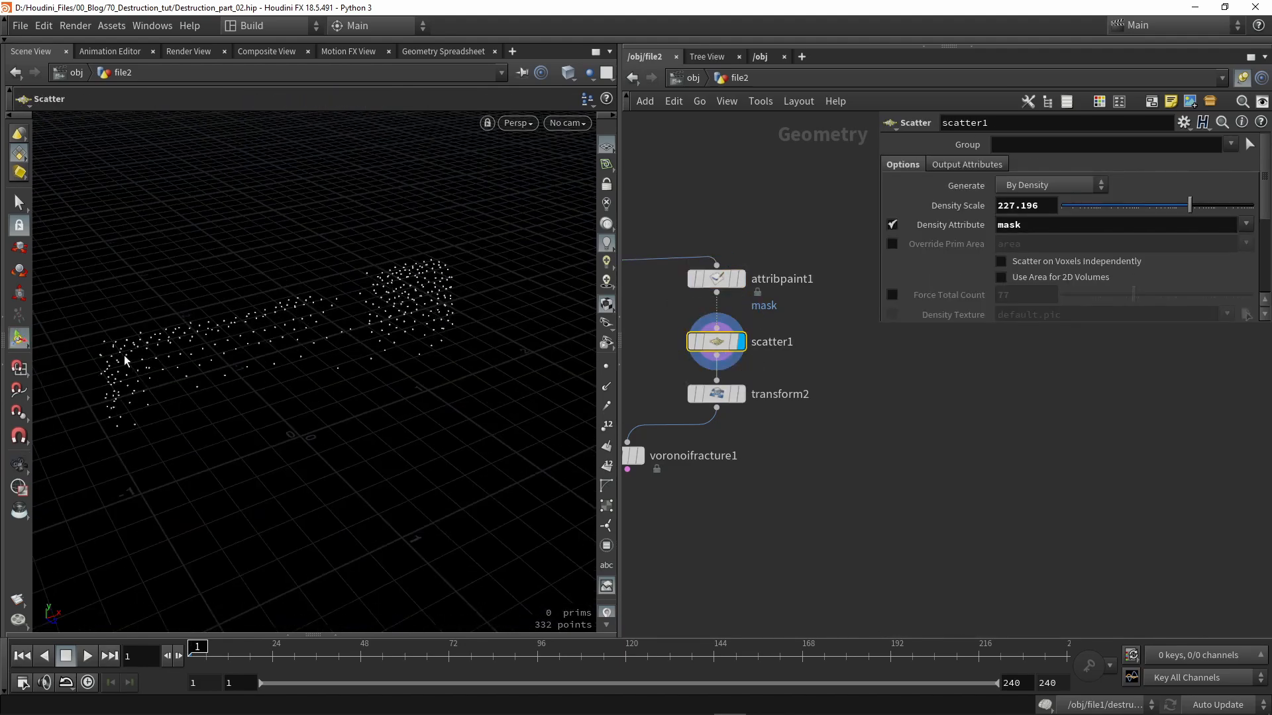
middle_drag(766, 458, 887, 435)
click(838, 369)
key(Delete)
mouse_move(750, 436)
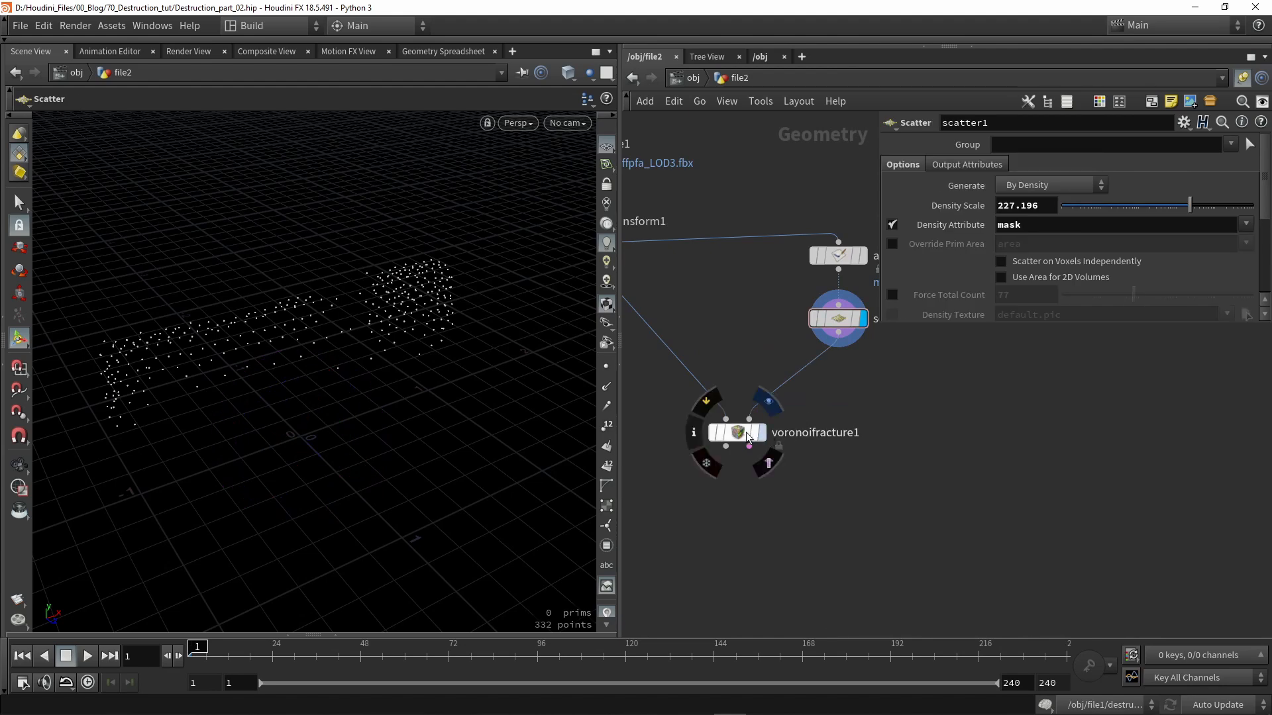
- Display voronoifracture1 with each piece coloured and view the barrier face-on
click(742, 436)
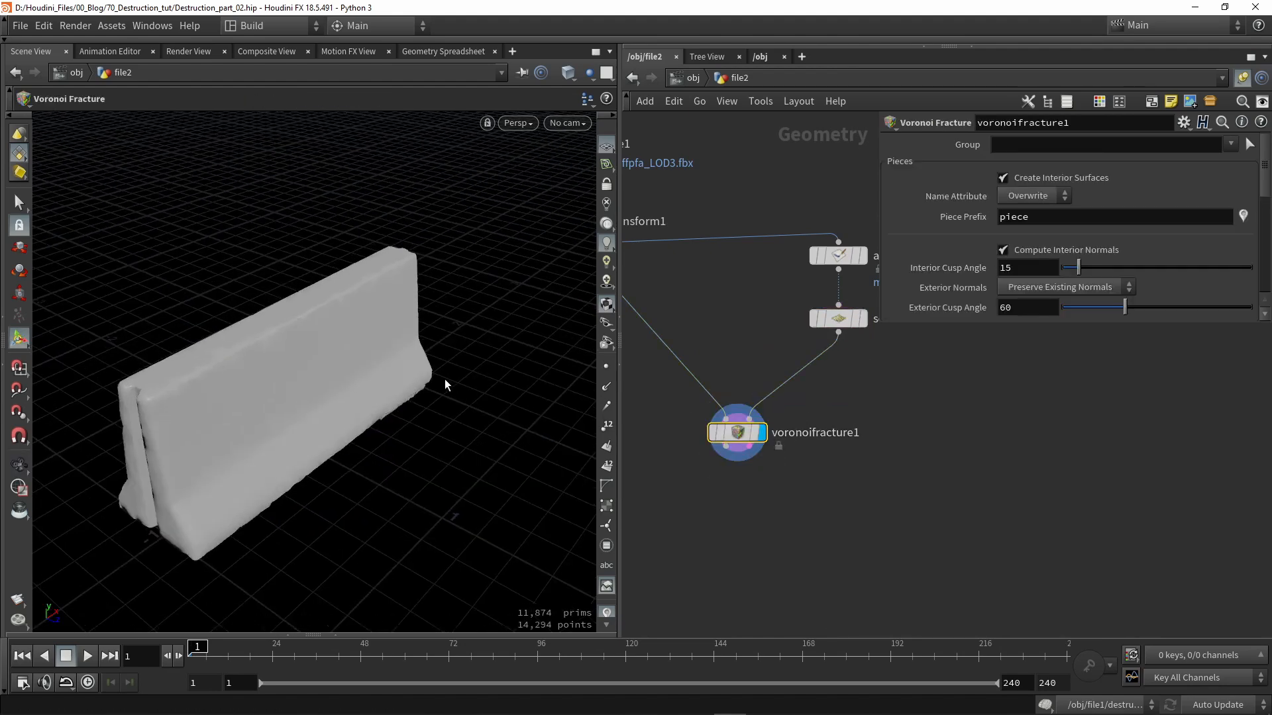
click(1242, 223)
alt+drag(446, 318, 358, 408)
key(Return)
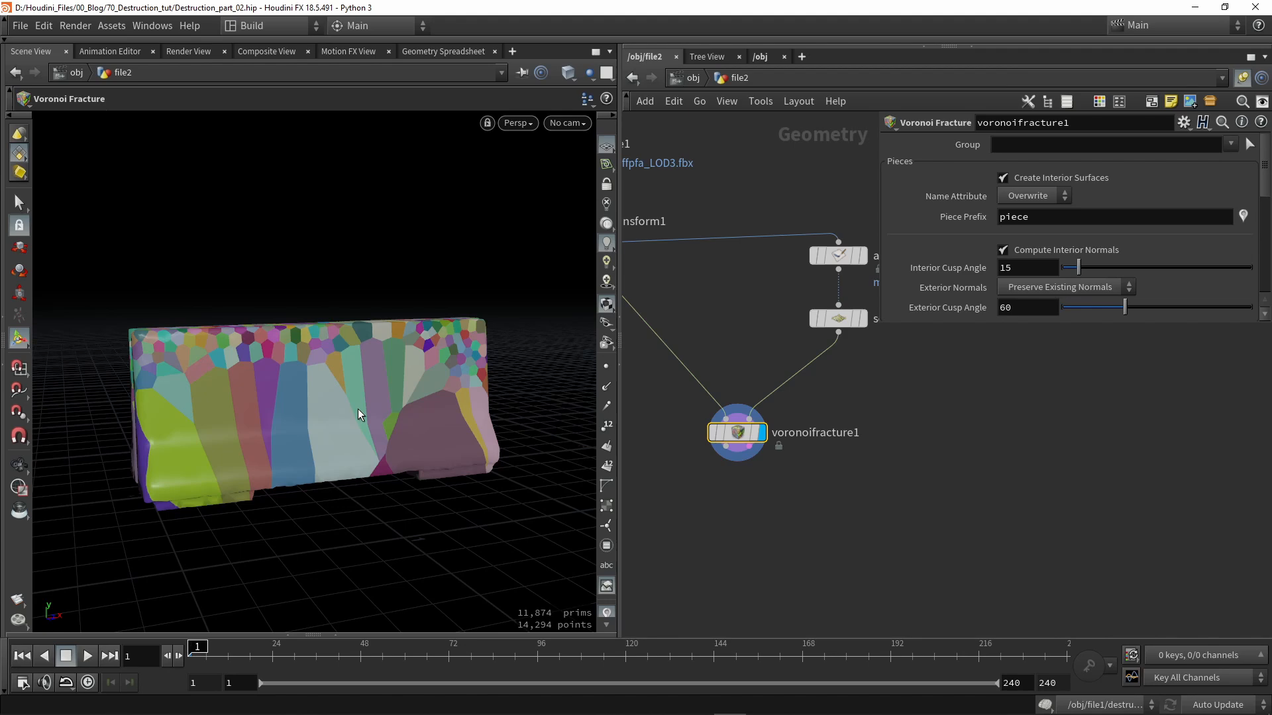
key(Escape)
drag(358, 408, 312, 415)
key(Return)
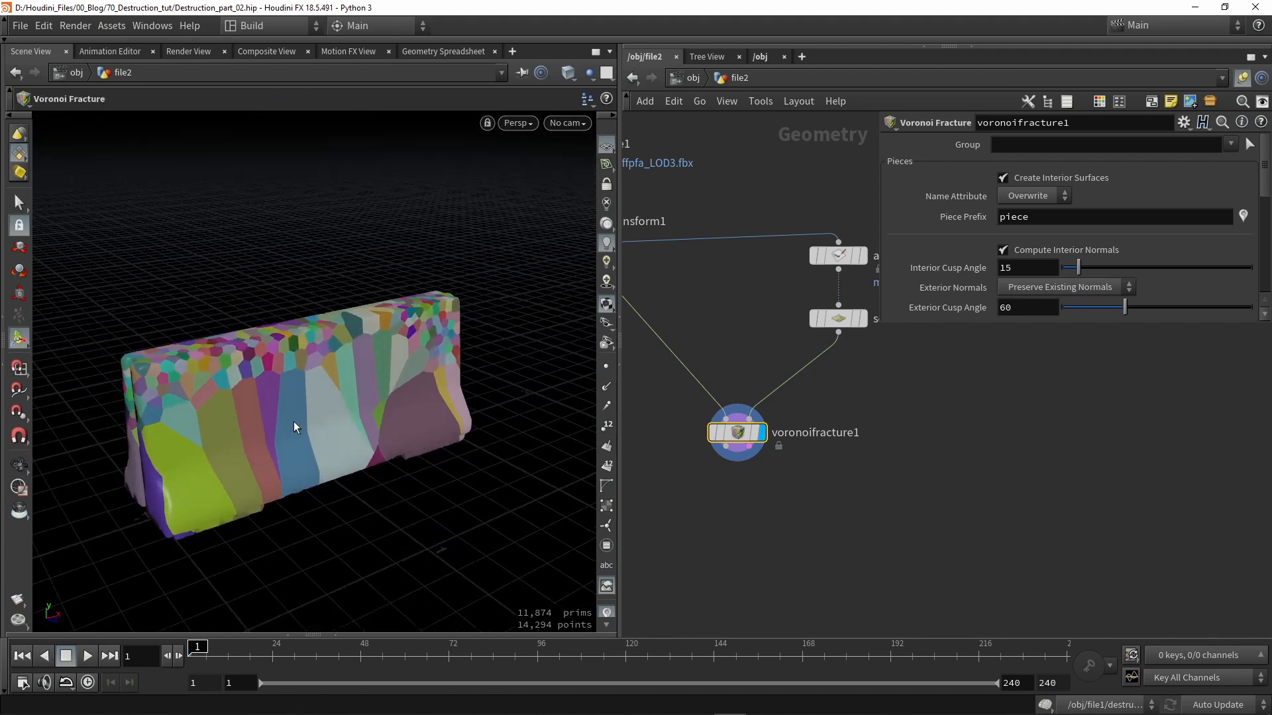
key(Escape)
drag(249, 450, 399, 374)
key(Return)
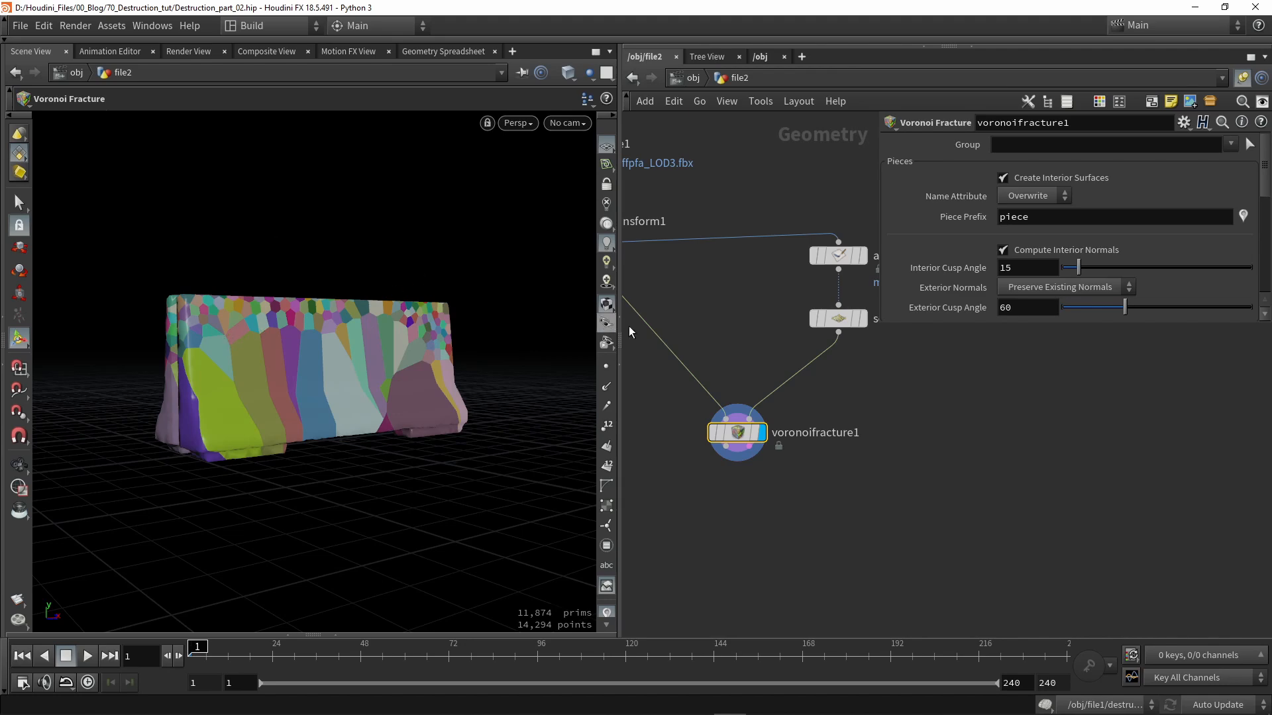
- Move the paint and scatter nodes together down-left in the network
drag(892, 417, 798, 217)
mouse_move(839, 322)
mouse_down()
mouse_move(768, 373)
mouse_move(777, 376)
mouse_up()
drag(765, 308, 765, 313)
click(734, 432)
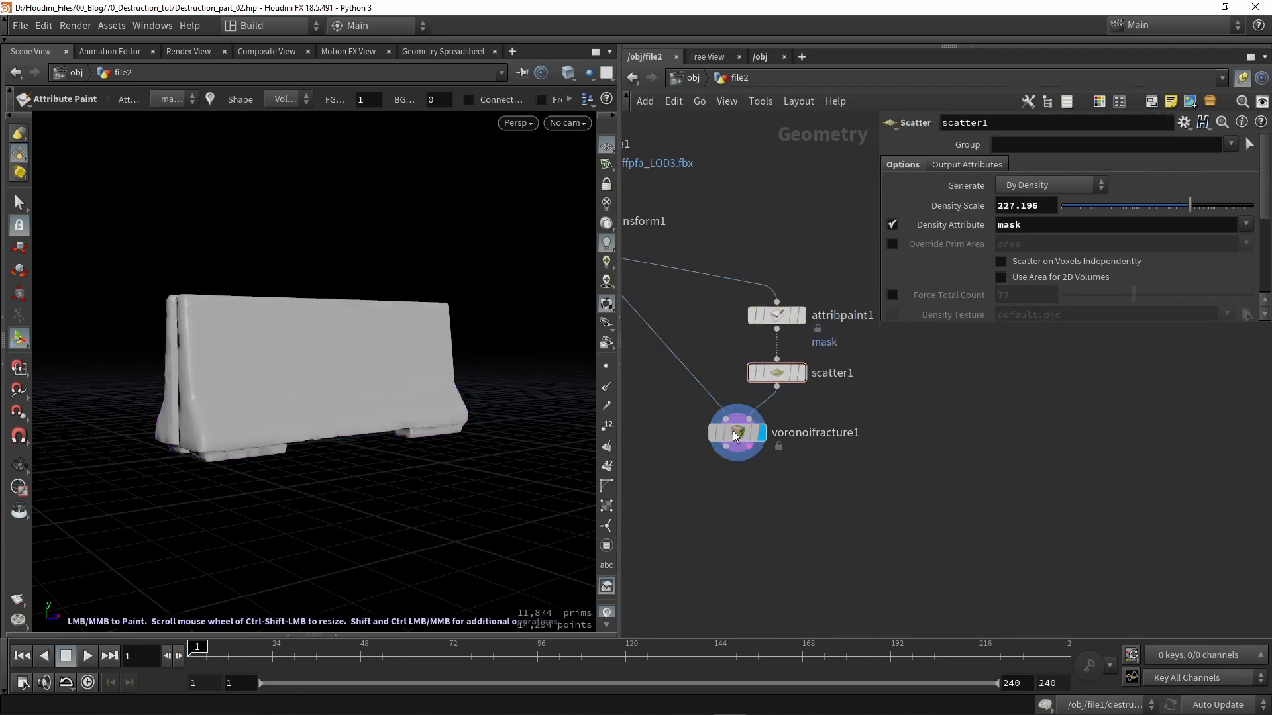
click(829, 494)
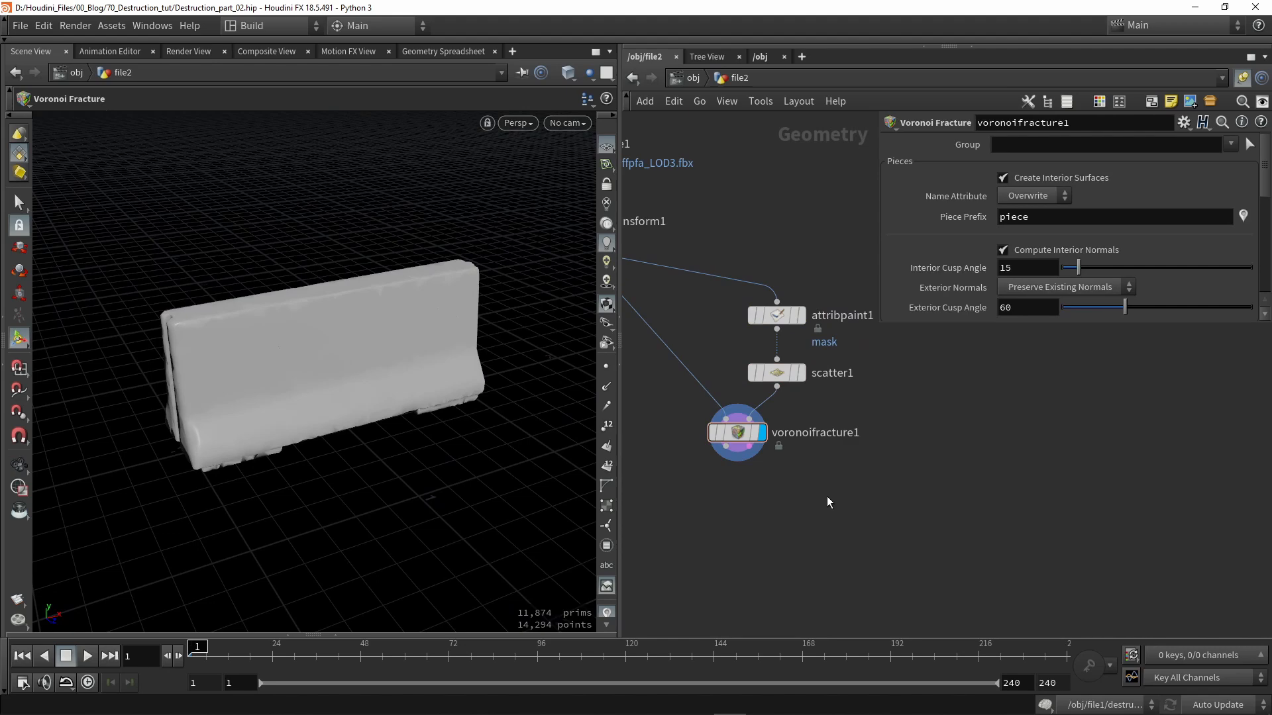
- Level rbdmaterialfracture1 with voronoifracture1, then search for Boolean node types
scroll(795, 475, down, 2)
middle_drag(795, 476, 868, 507)
middle_drag(709, 460, 792, 469)
drag(716, 447, 714, 492)
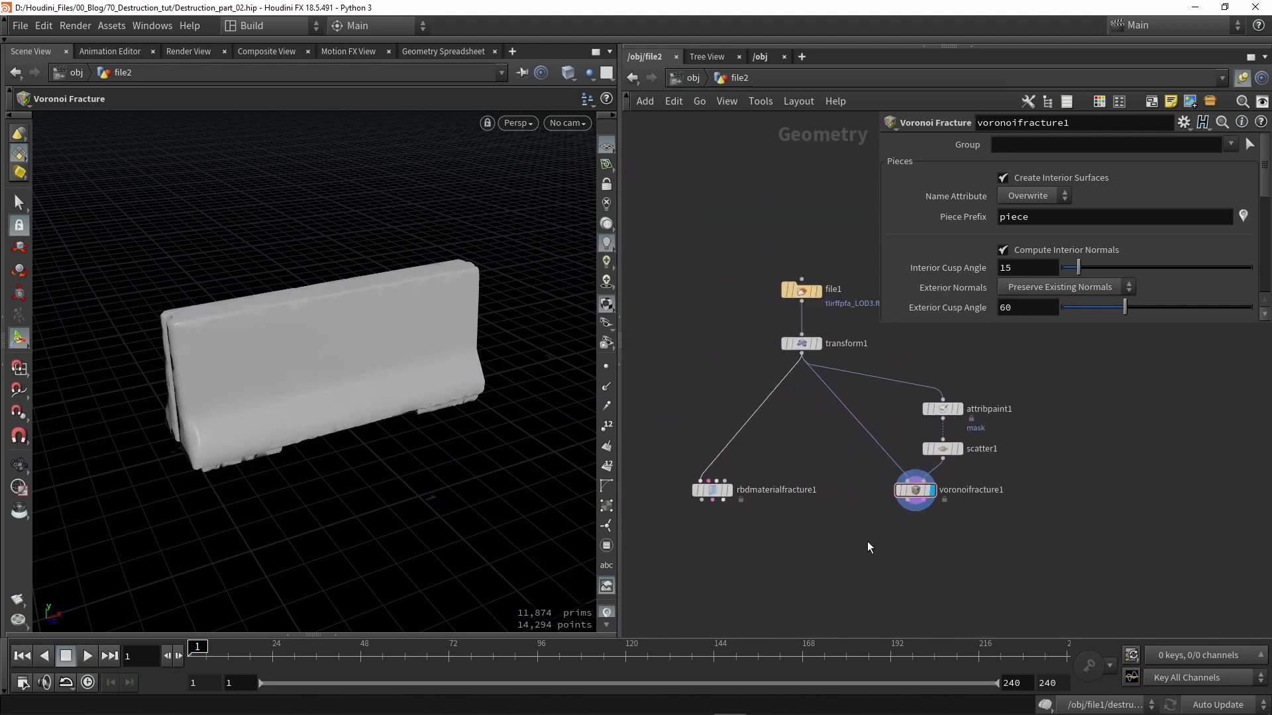
middle_drag(868, 542, 734, 539)
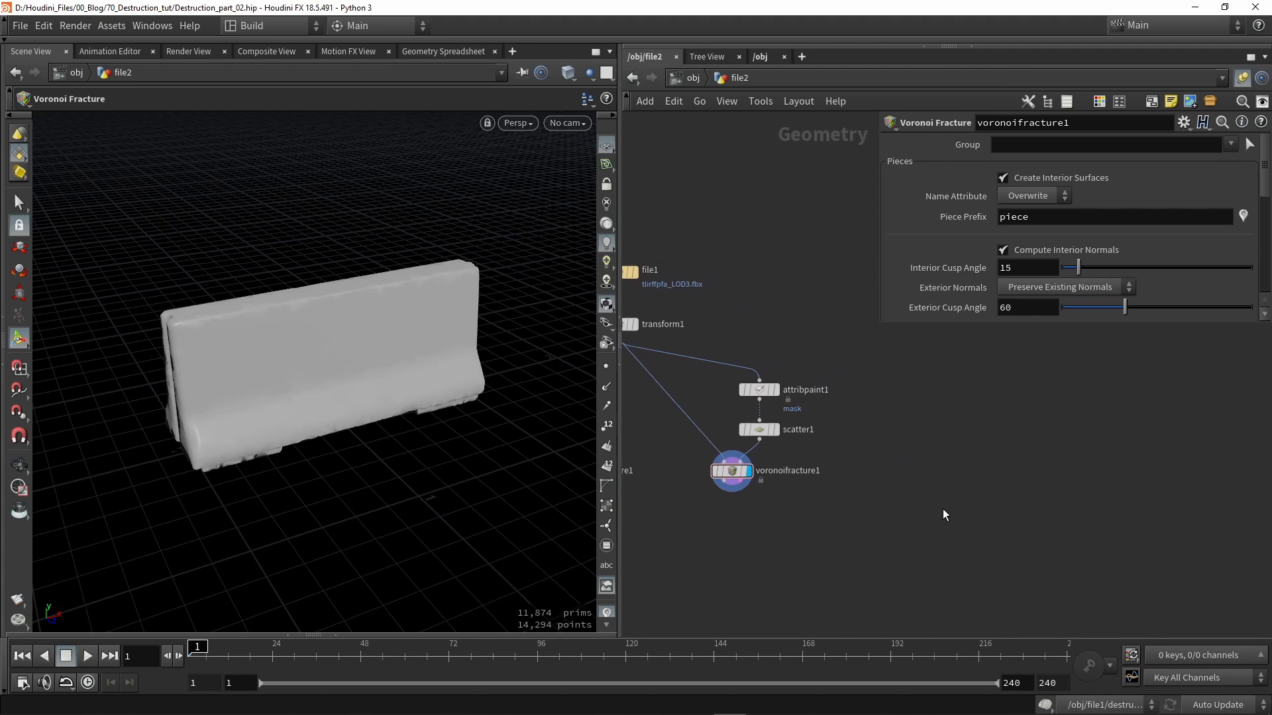
middle_drag(943, 509, 913, 507)
key(Tab)
text(bool)
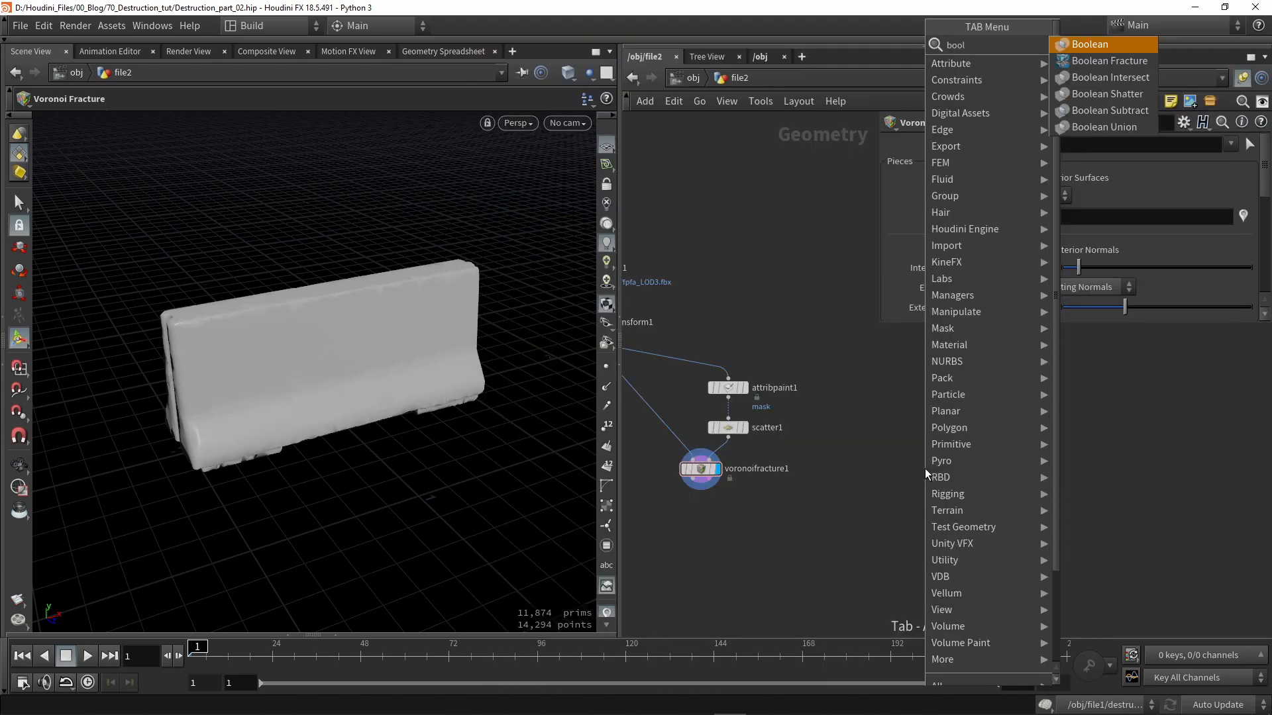
- Add a Boolean Fracture node fed by transform1, with rounded network wires
click(1108, 61)
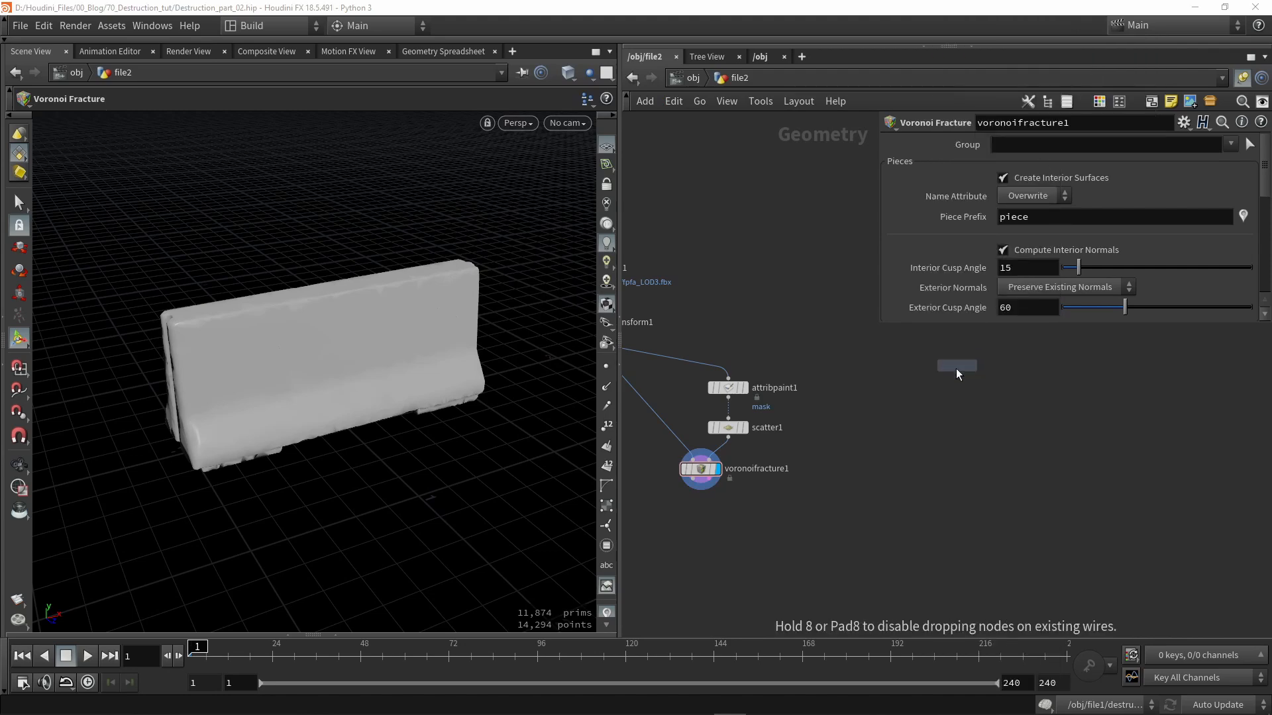
click(881, 469)
middle_drag(778, 335, 939, 408)
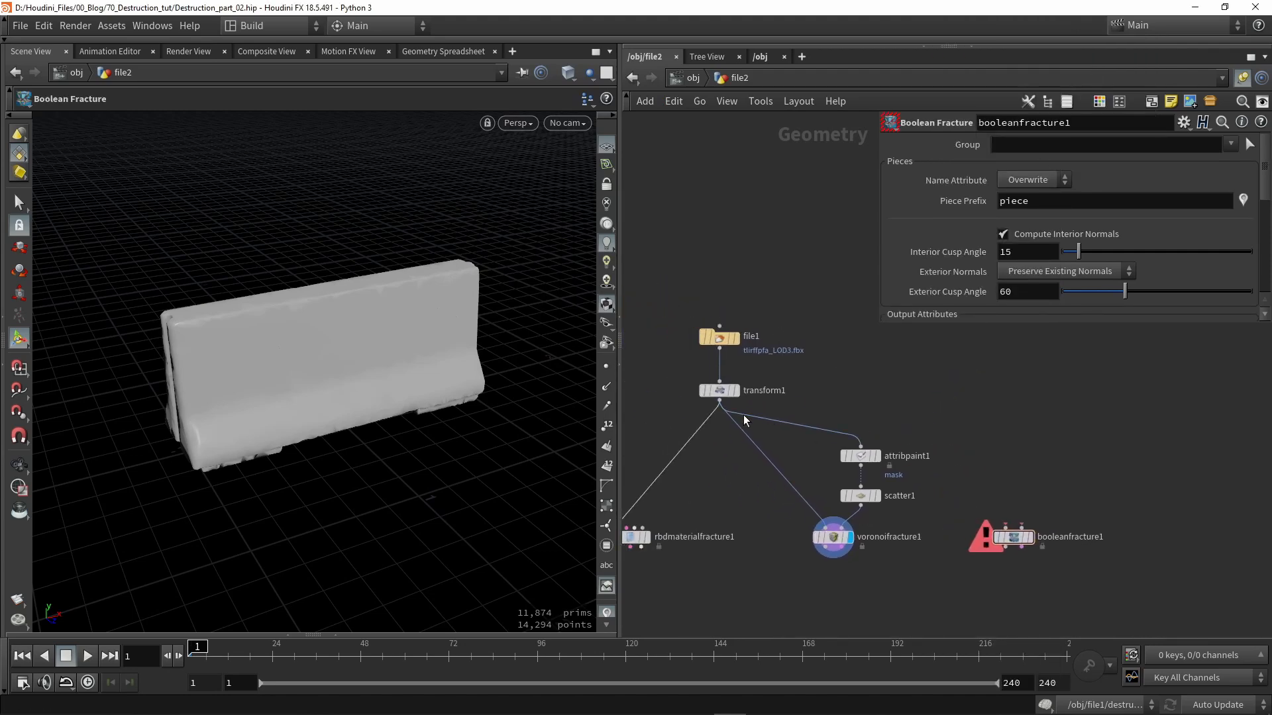
drag(720, 402, 1006, 528)
middle_drag(977, 492, 772, 476)
key(shift+s)
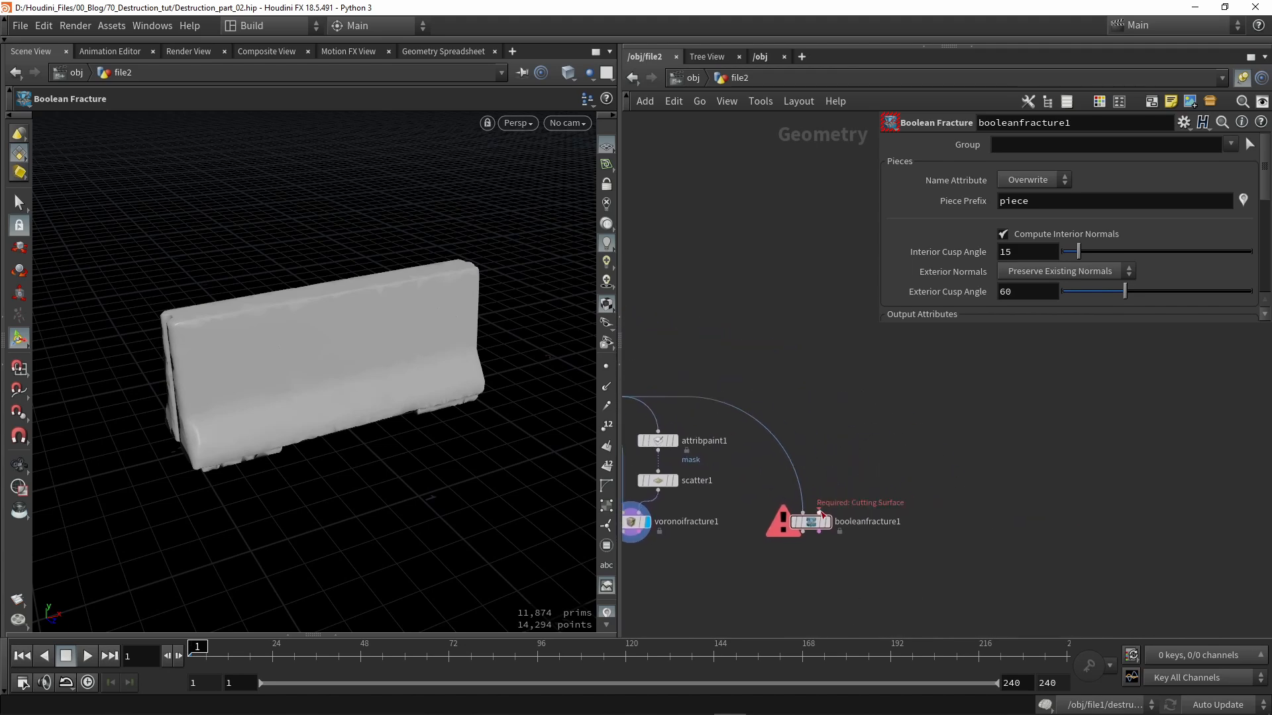
drag(812, 522, 803, 539)
- Add a Draw Curve node and undo a first freehand looping stroke
key(Tab)
text(dr)
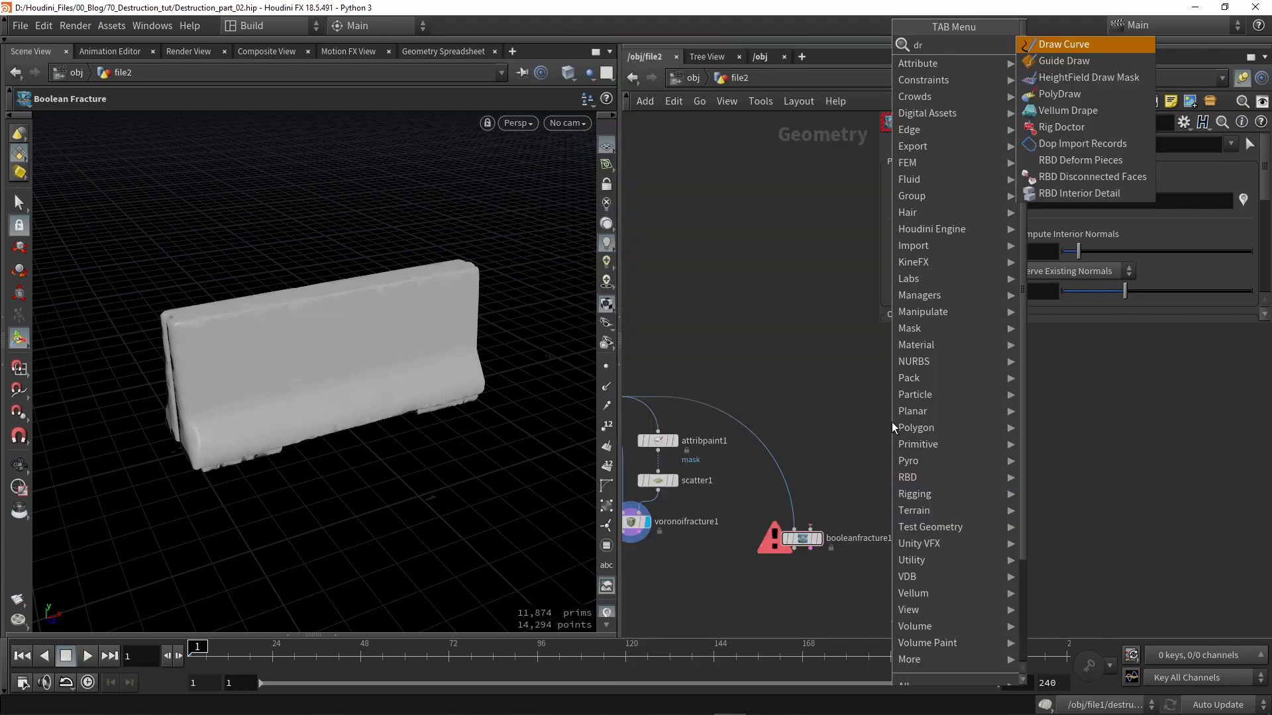
key(Return)
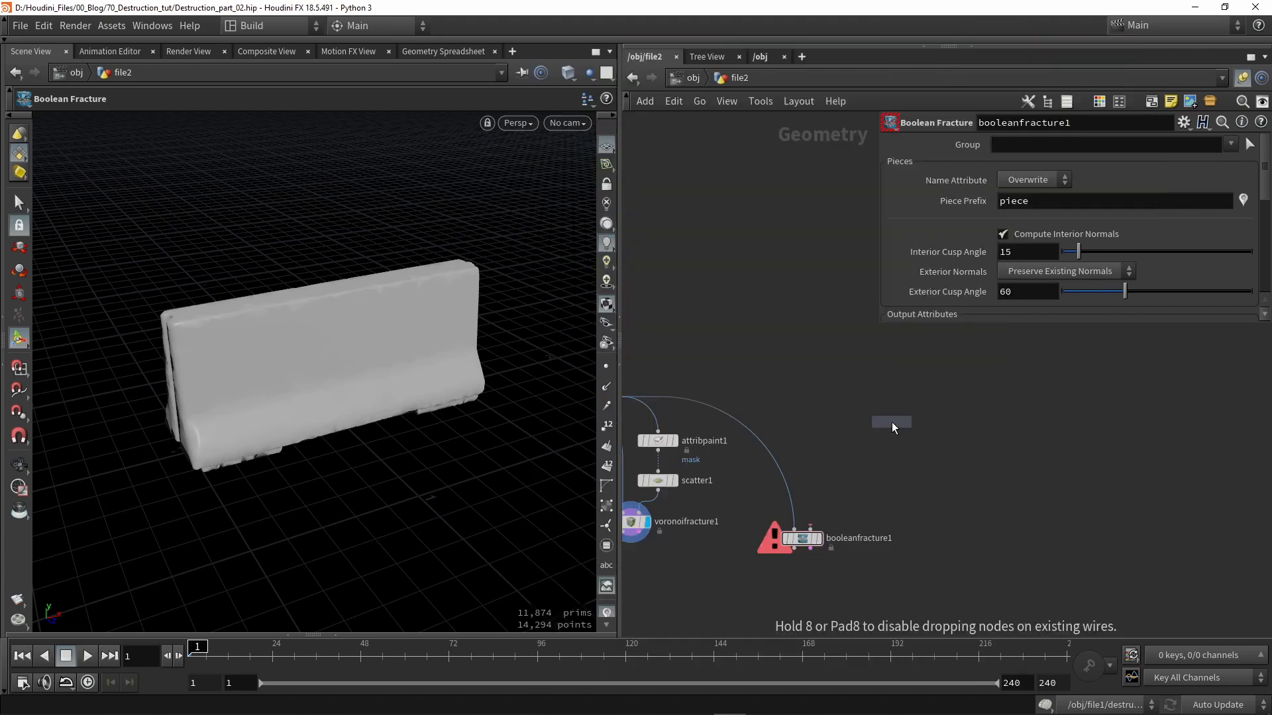
click(832, 396)
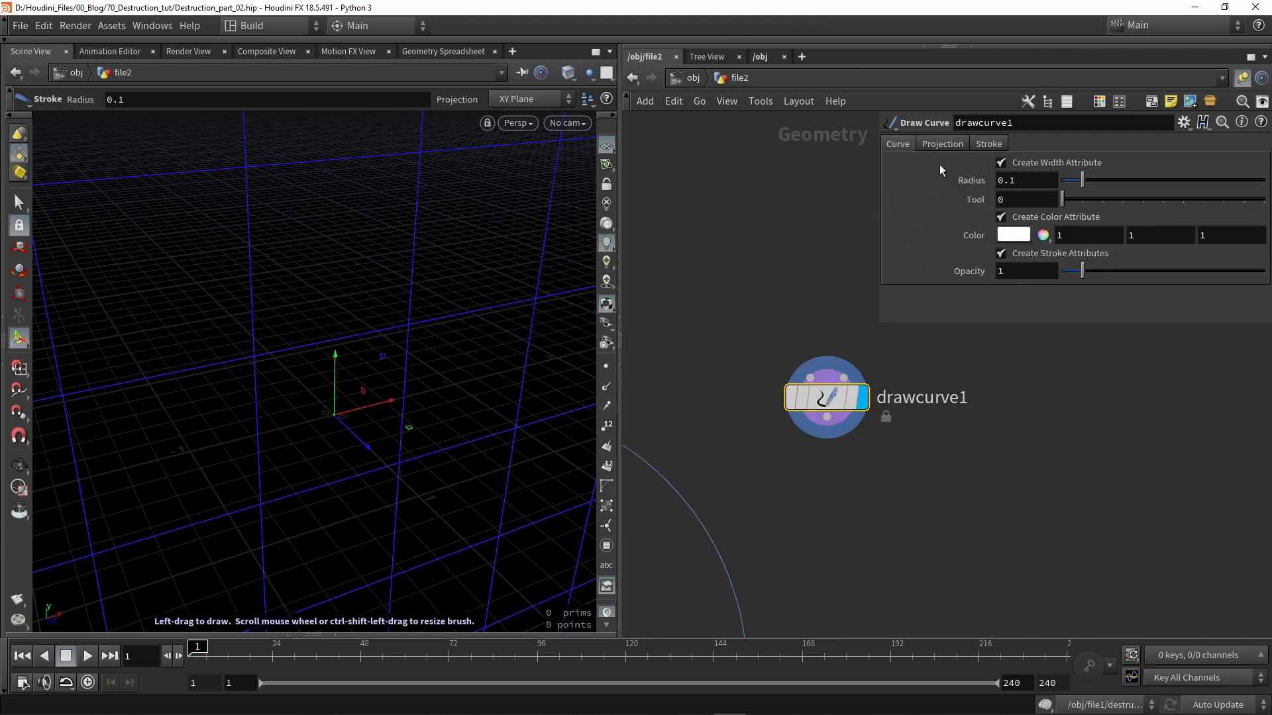
alt+scroll(435, 341, down, 8)
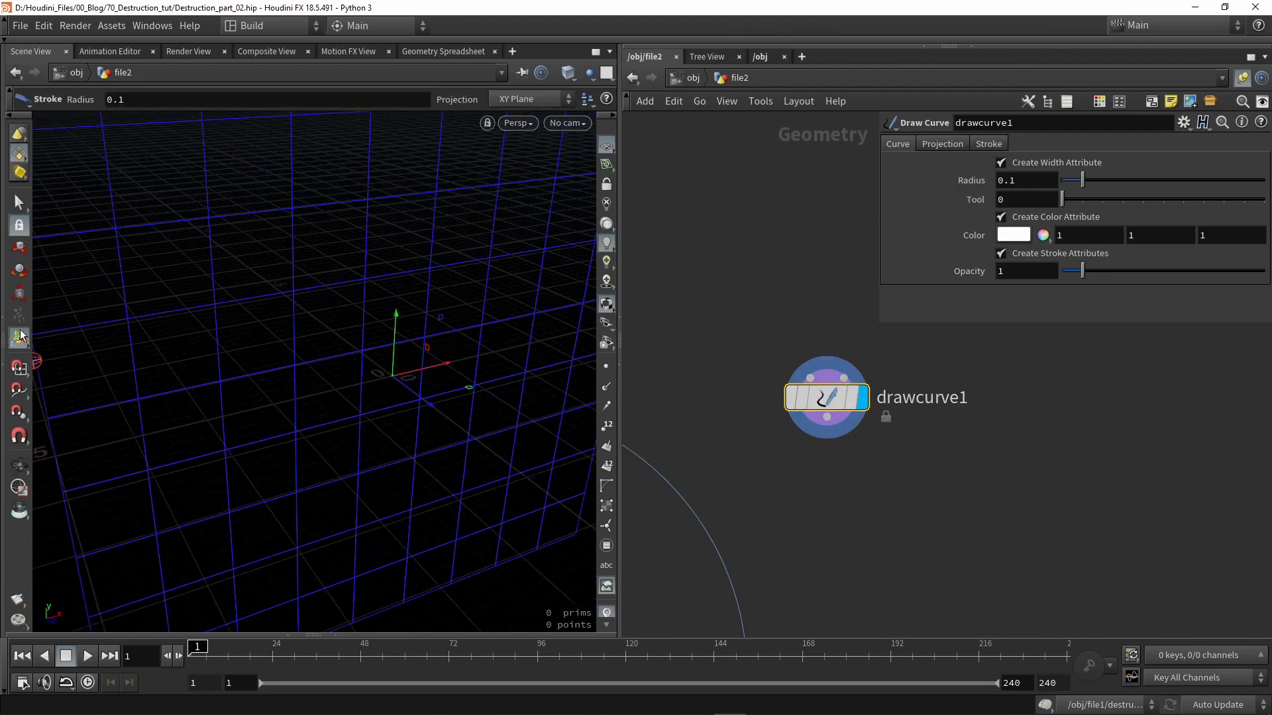
mouse_move(442, 215)
mouse_down()
mouse_move(462, 453)
mouse_move(221, 261)
mouse_up()
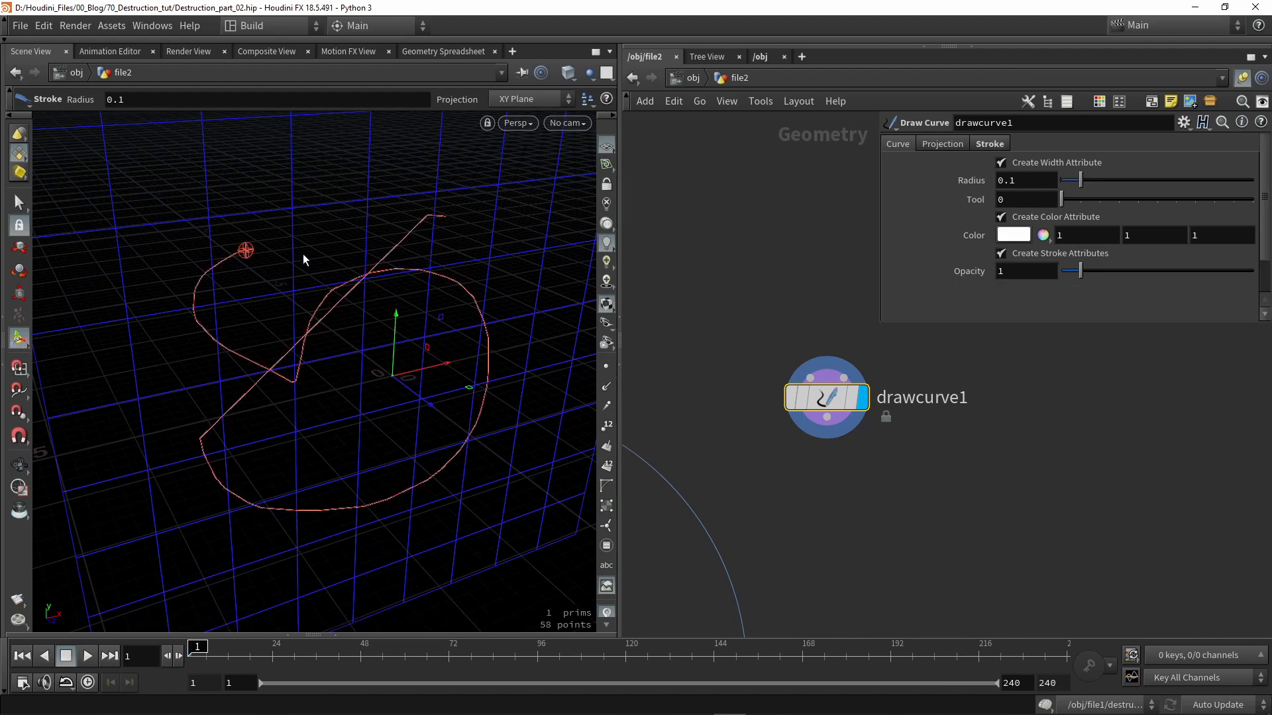
alt+drag(412, 369, 400, 369)
key(ctrl+z)
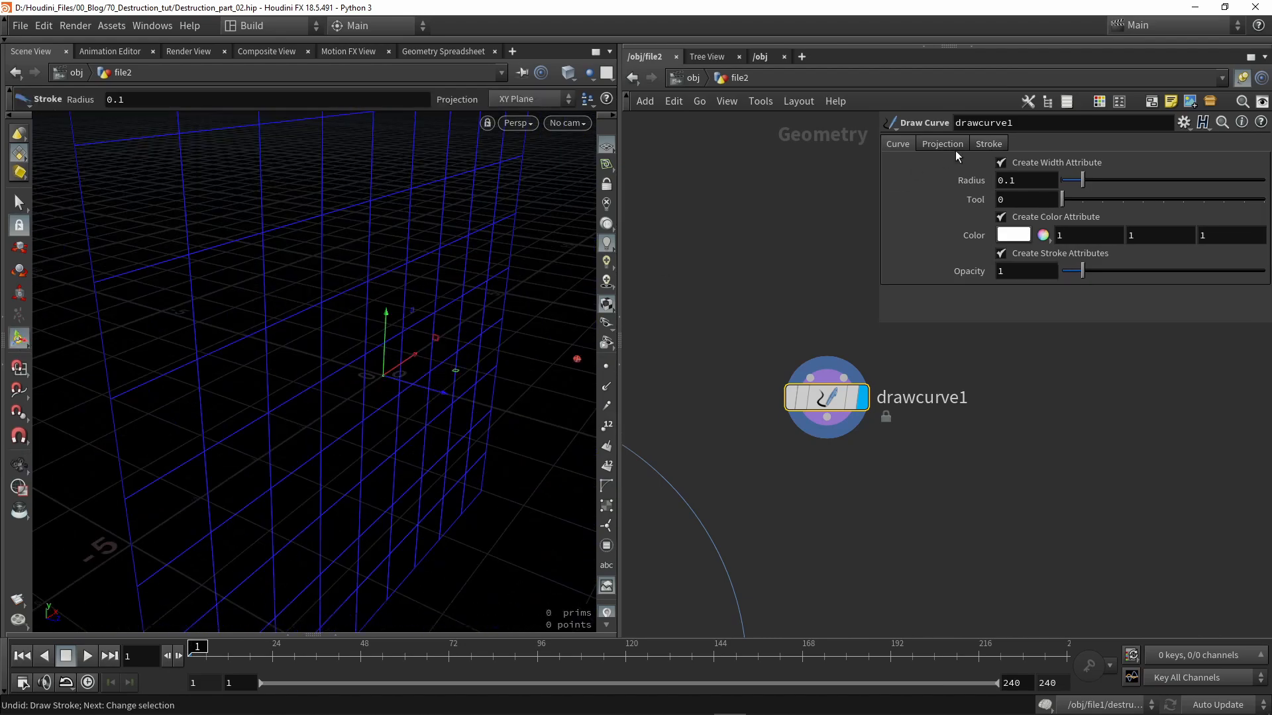
- Set drawcurve1's stroke projection to Screen Plane
click(985, 143)
click(959, 145)
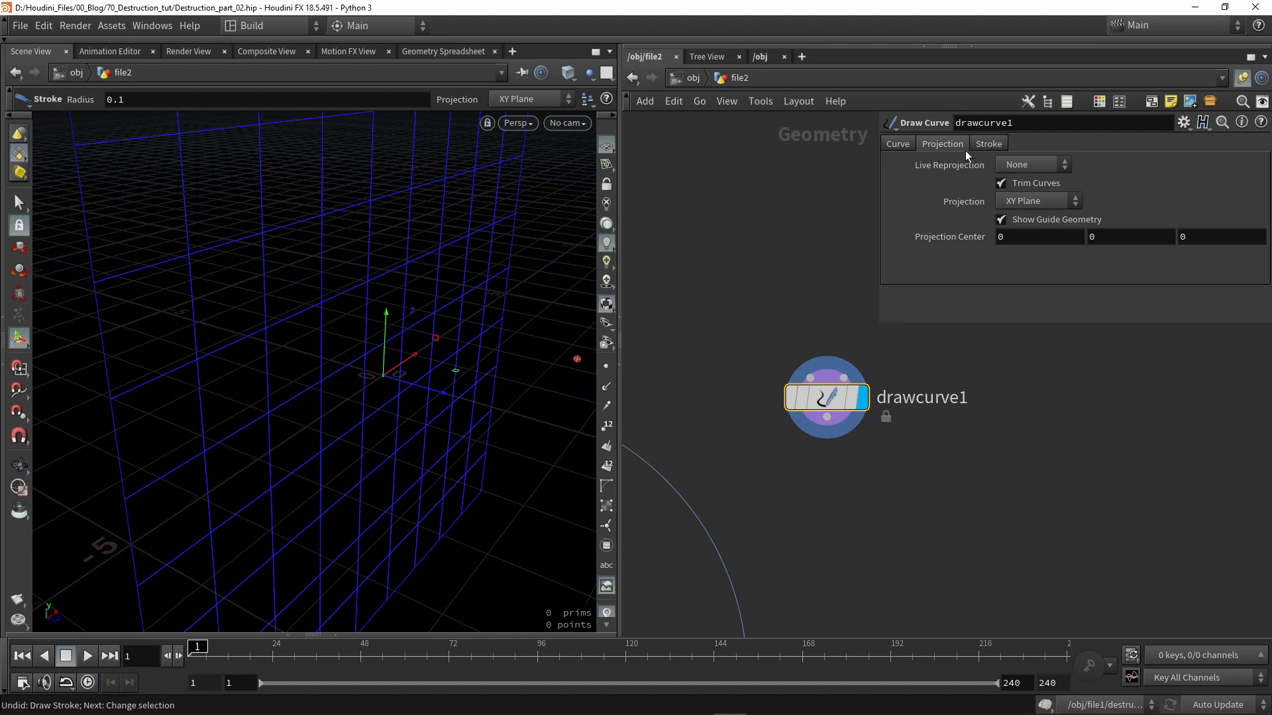
click(1005, 206)
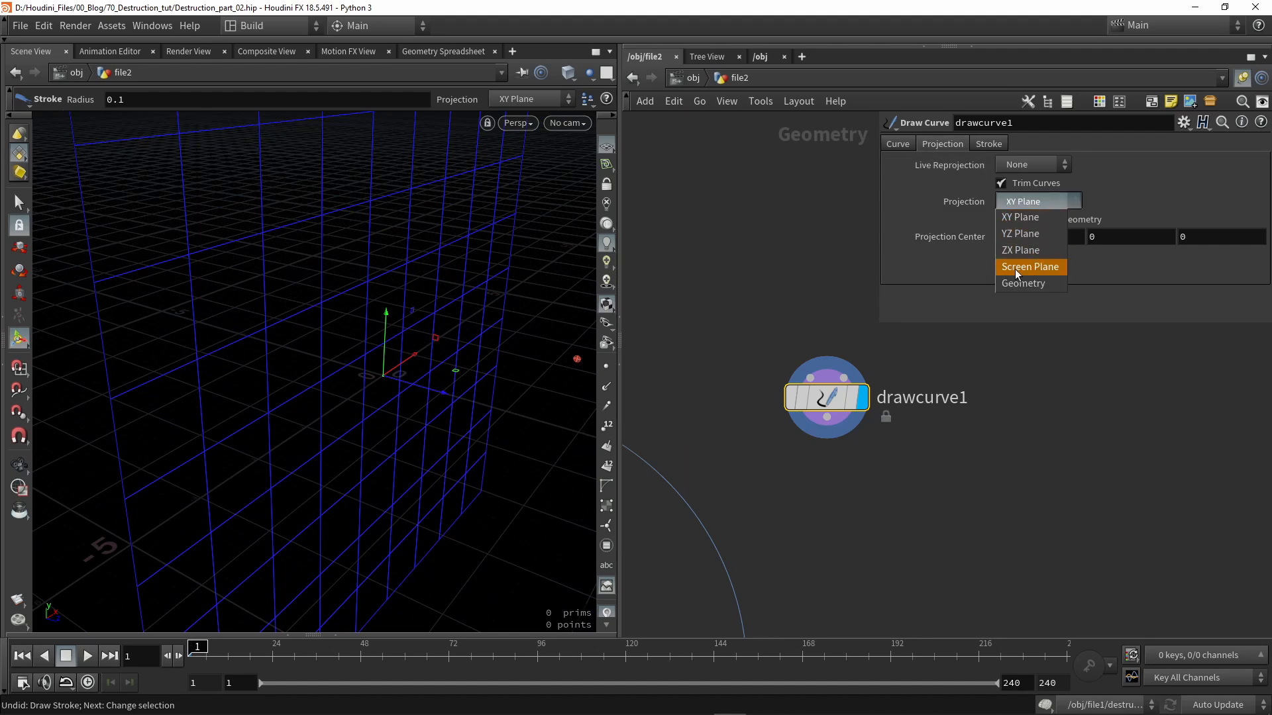
click(1042, 267)
- Draw one long cutting stroke of 22 points across the barrier
mouse_move(390, 198)
mouse_down()
mouse_move(298, 586)
mouse_move(389, 360)
mouse_move(142, 340)
mouse_move(349, 349)
mouse_move(403, 324)
mouse_move(369, 389)
mouse_move(324, 415)
mouse_move(361, 389)
mouse_up()
key(Escape)
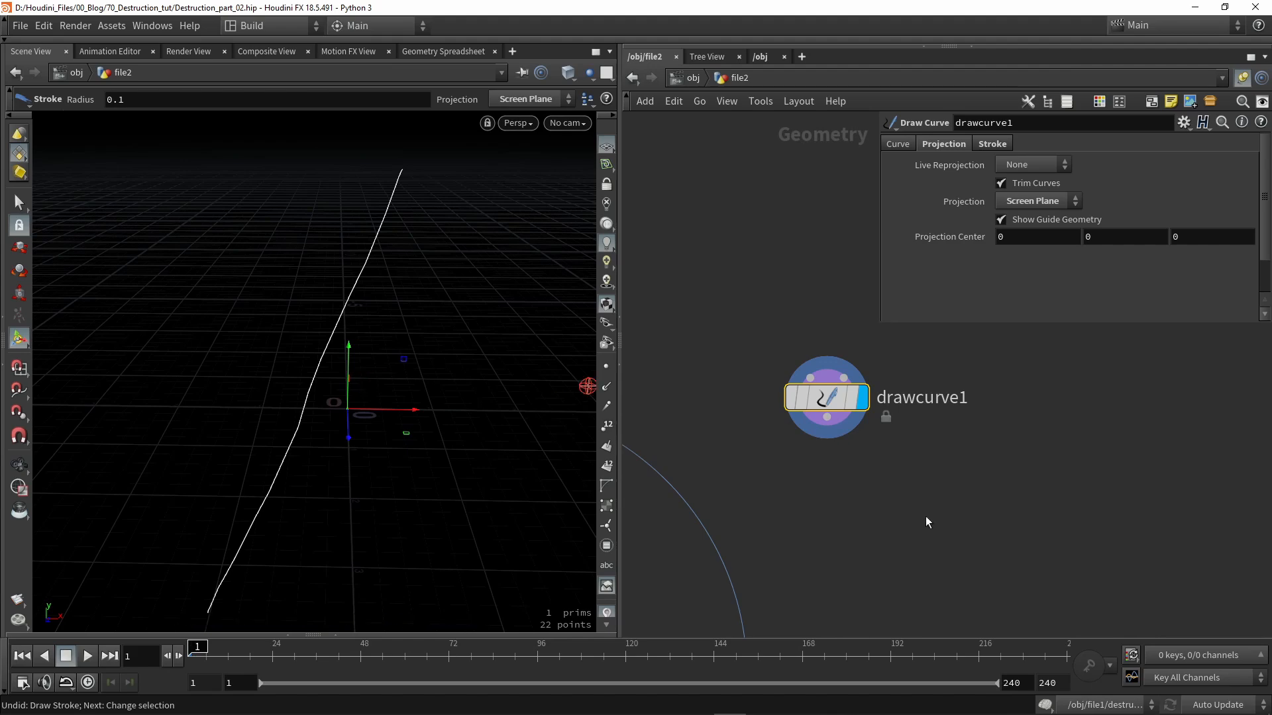
middle_drag(896, 509, 840, 455)
key(Tab)
- Add a Fuse node under drawcurve1 and raise its snap distance to merge close curve points
text(fuse)
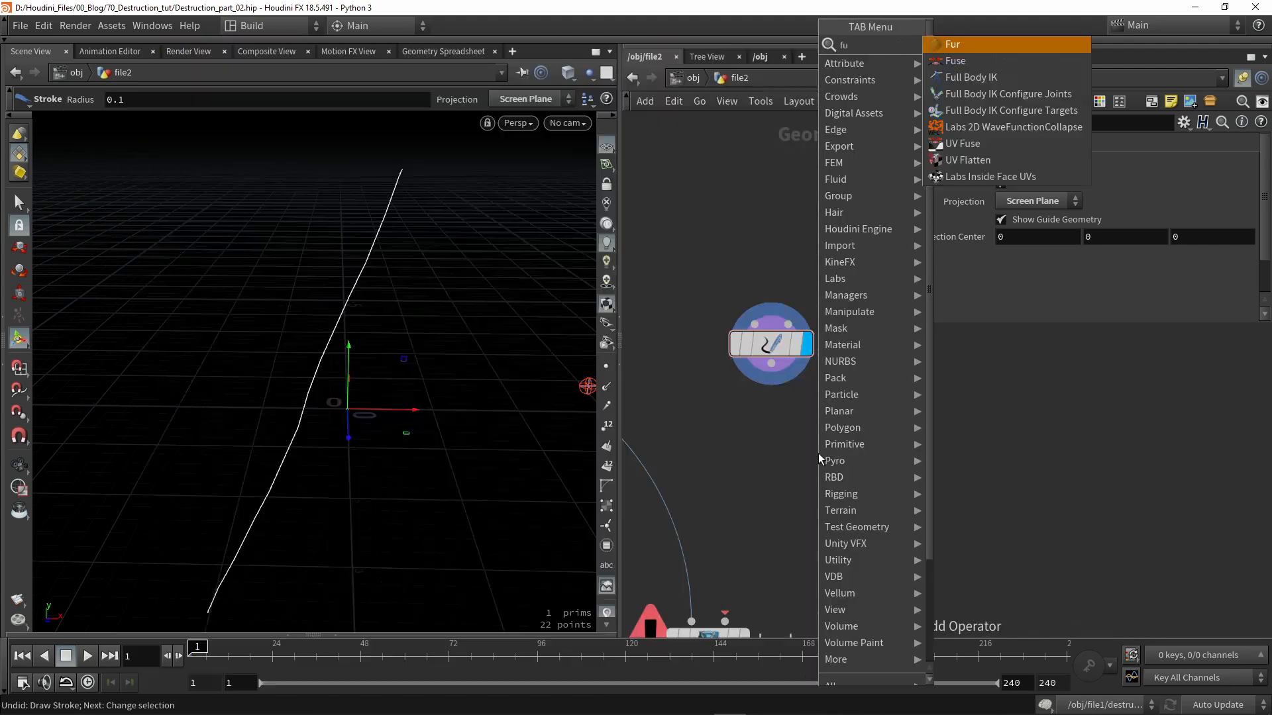
key(Return)
click(785, 453)
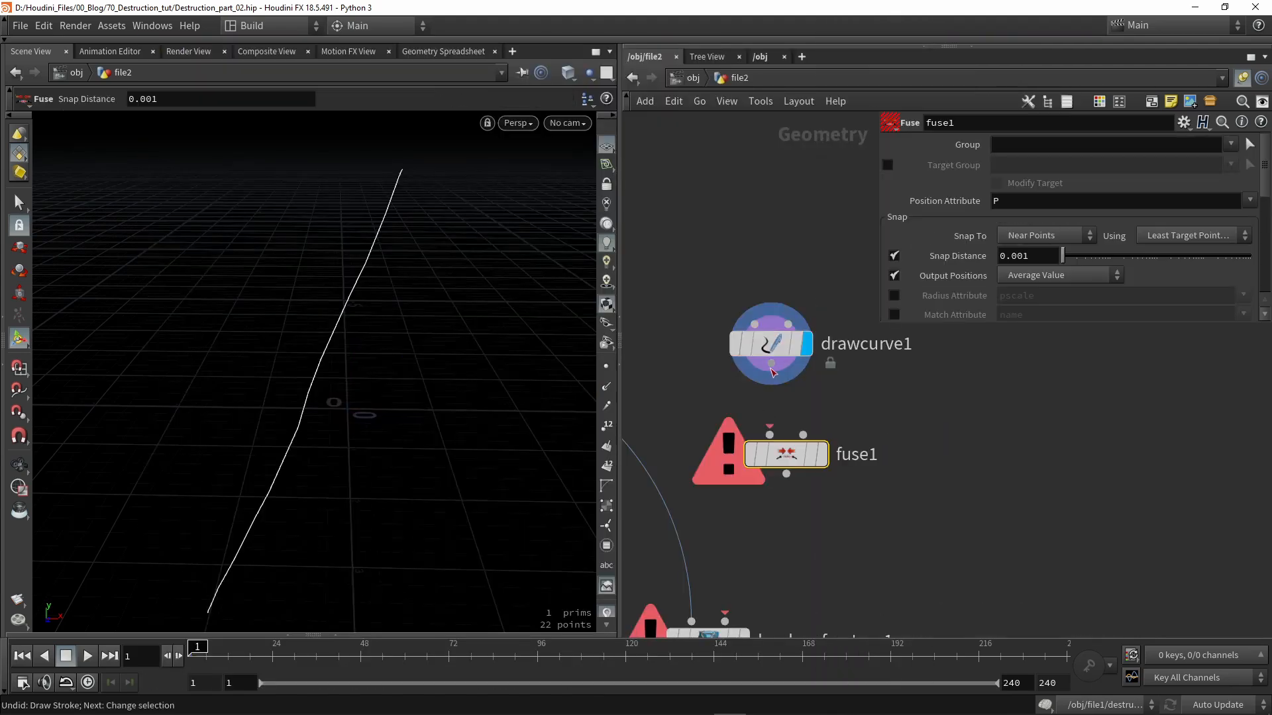
drag(808, 461, 793, 442)
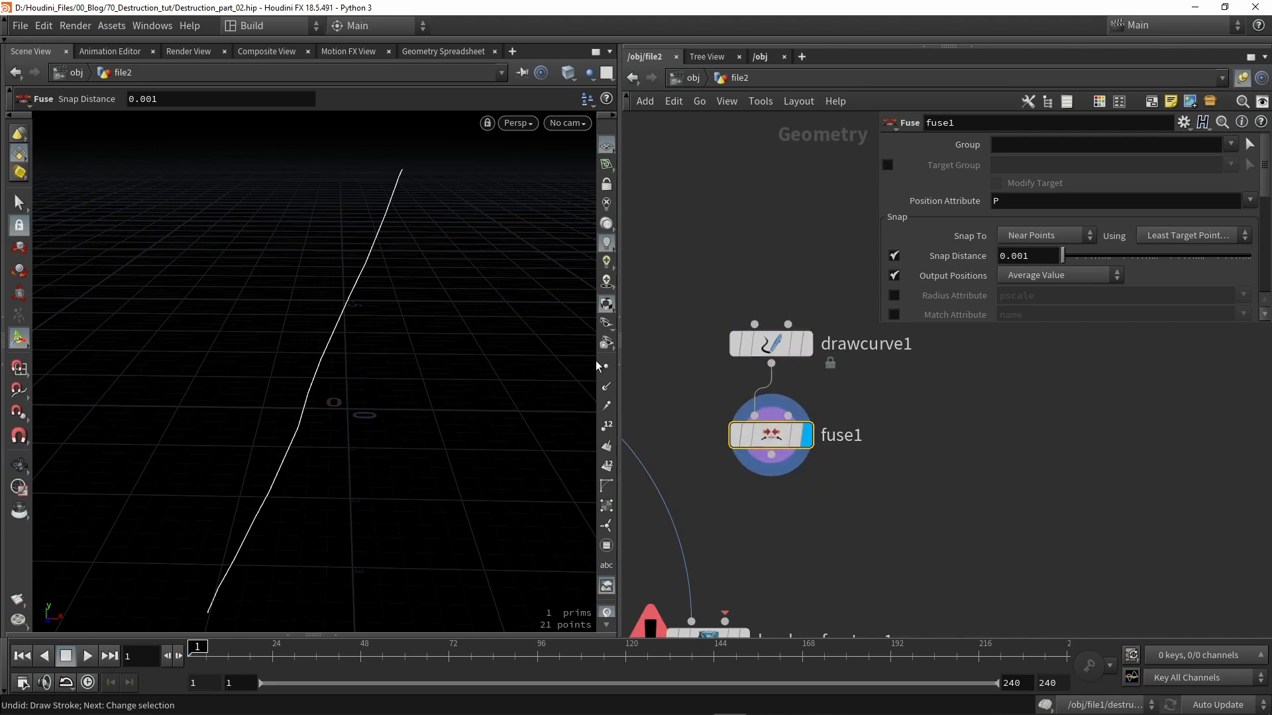
drag(1068, 257, 1173, 256)
- Add a Sweep node fed by fuse1, display it, and set its surface shape to Ribbon
key(Tab)
text(sweep)
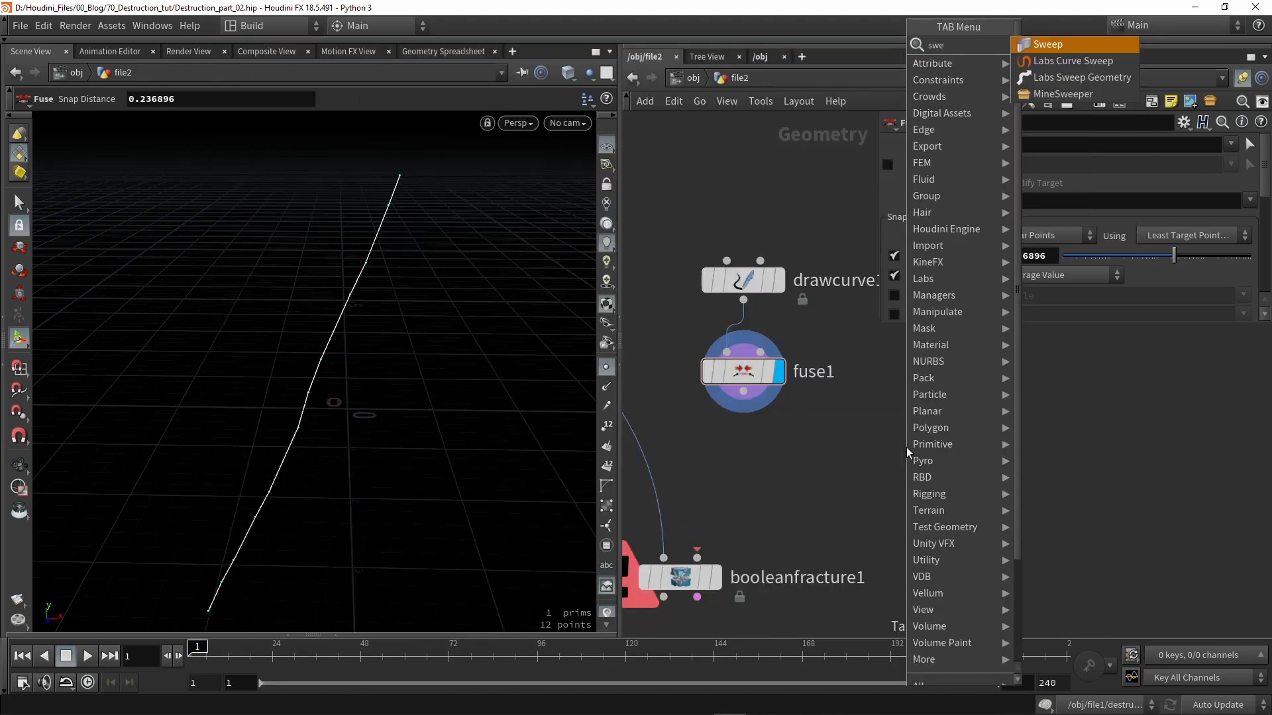
key(Return)
click(906, 448)
drag(743, 391, 749, 443)
click(920, 458)
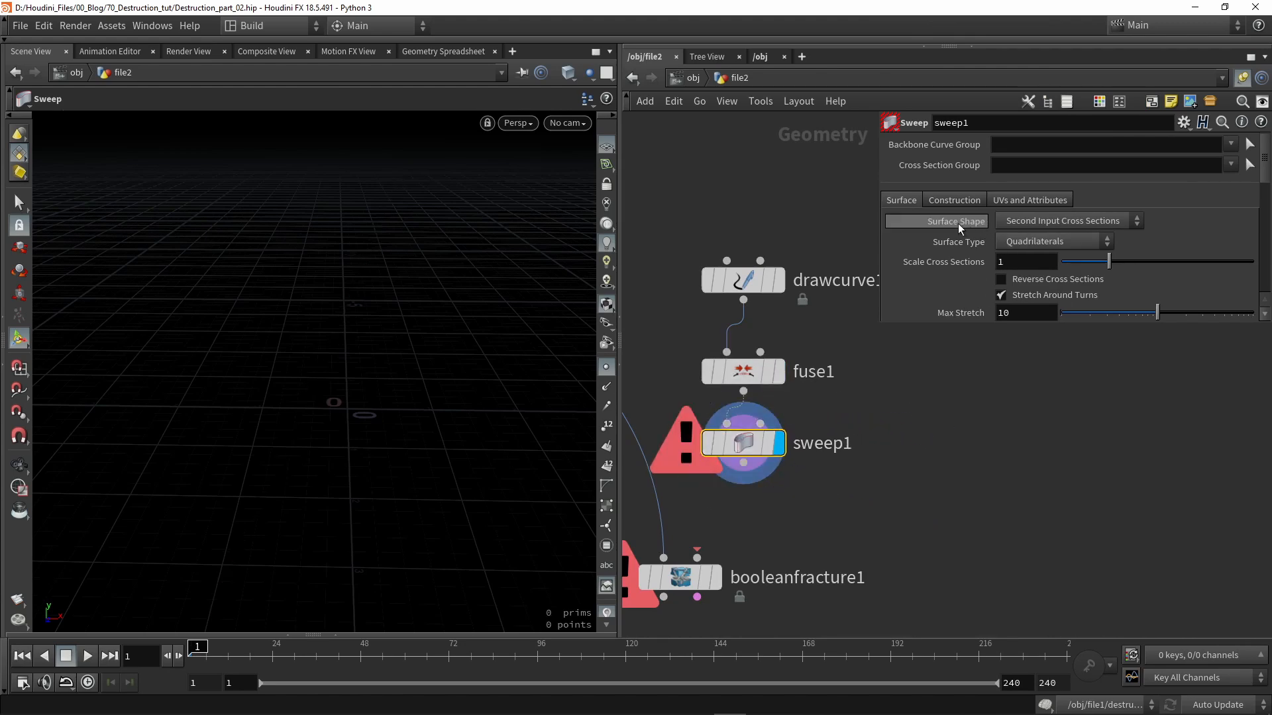
click(1011, 220)
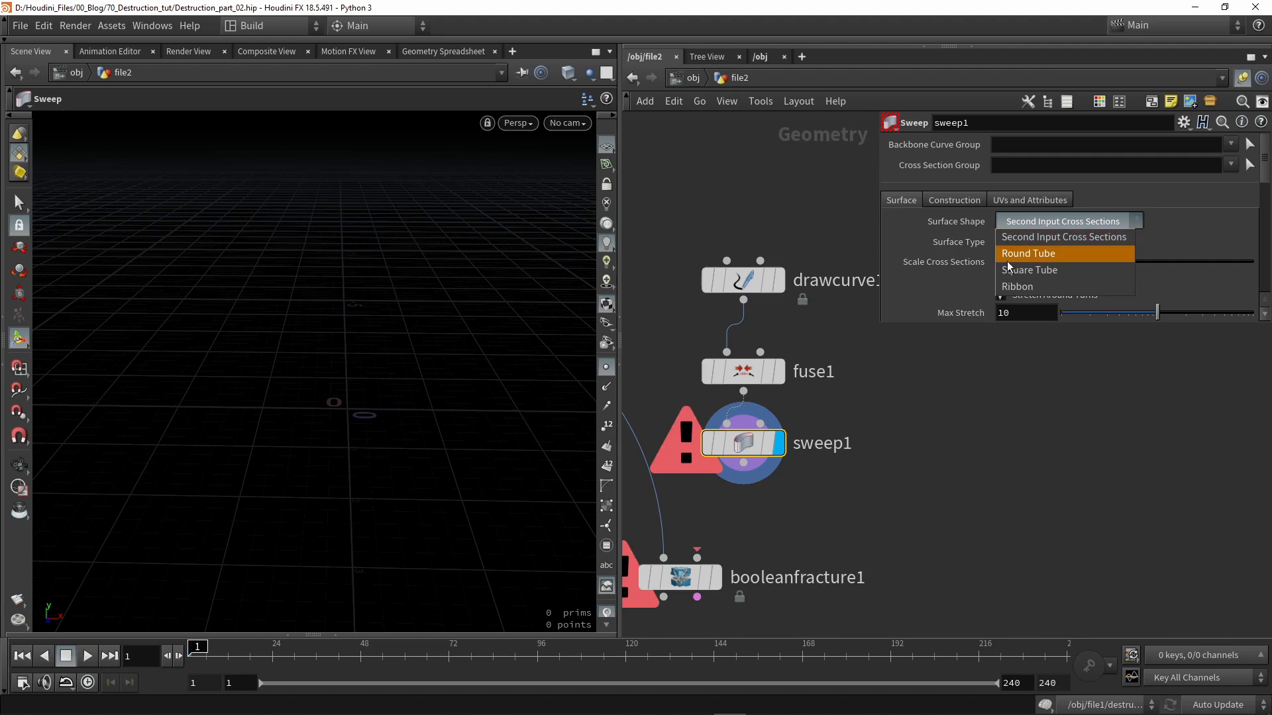
click(1011, 289)
key(Escape)
mouse_move(464, 338)
mouse_down()
mouse_move(542, 315)
mouse_move(448, 347)
mouse_move(459, 349)
mouse_up()
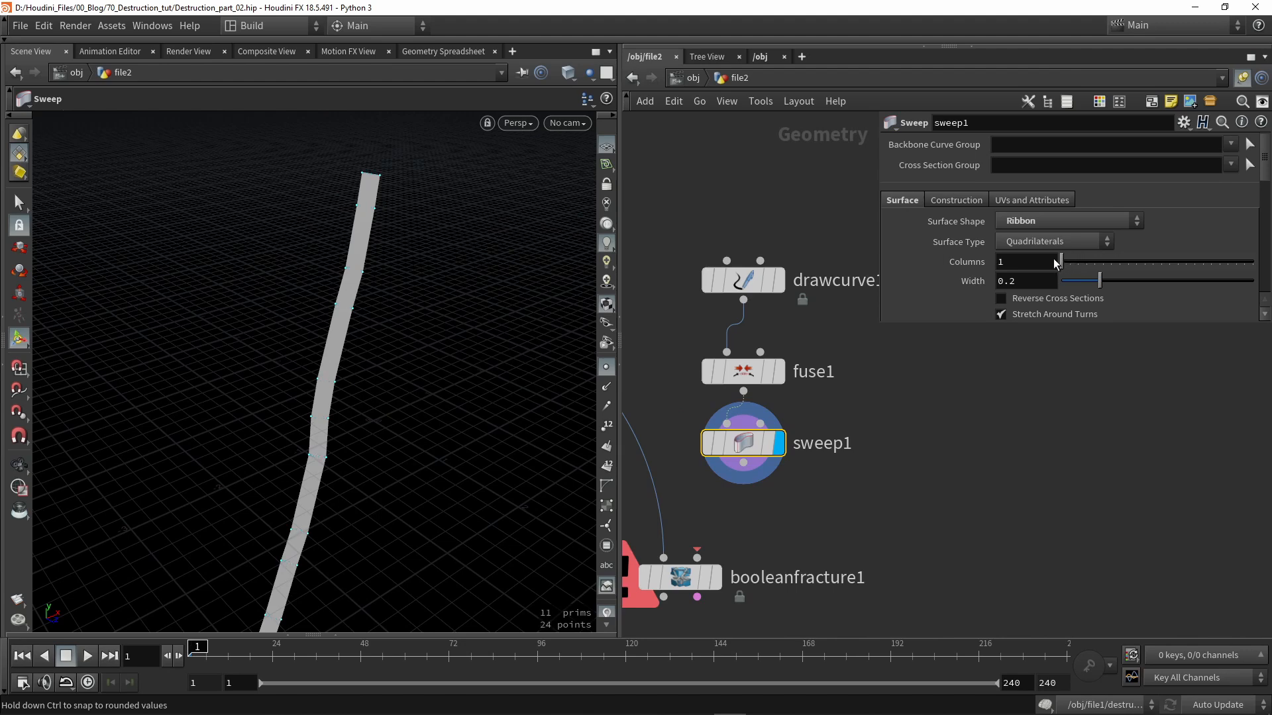
- Set the sweep ribbon width to 5
drag(1100, 281, 1270, 270)
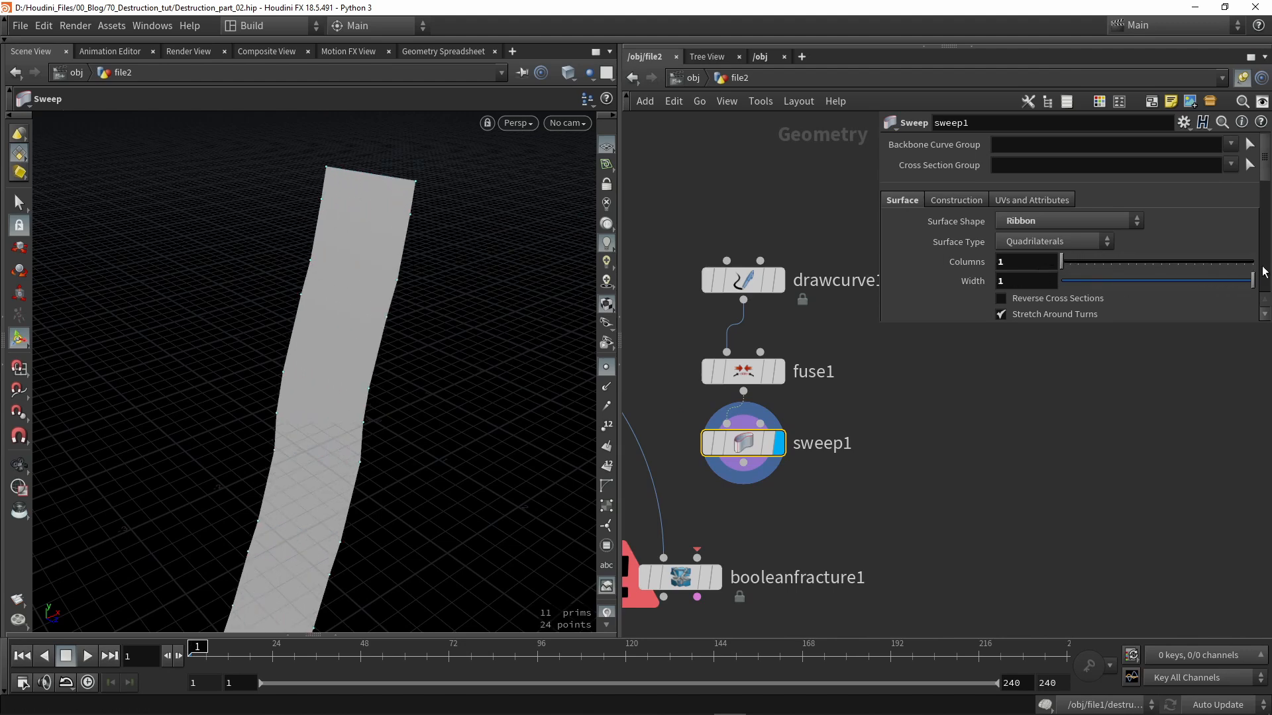
text(5)
key(Return)
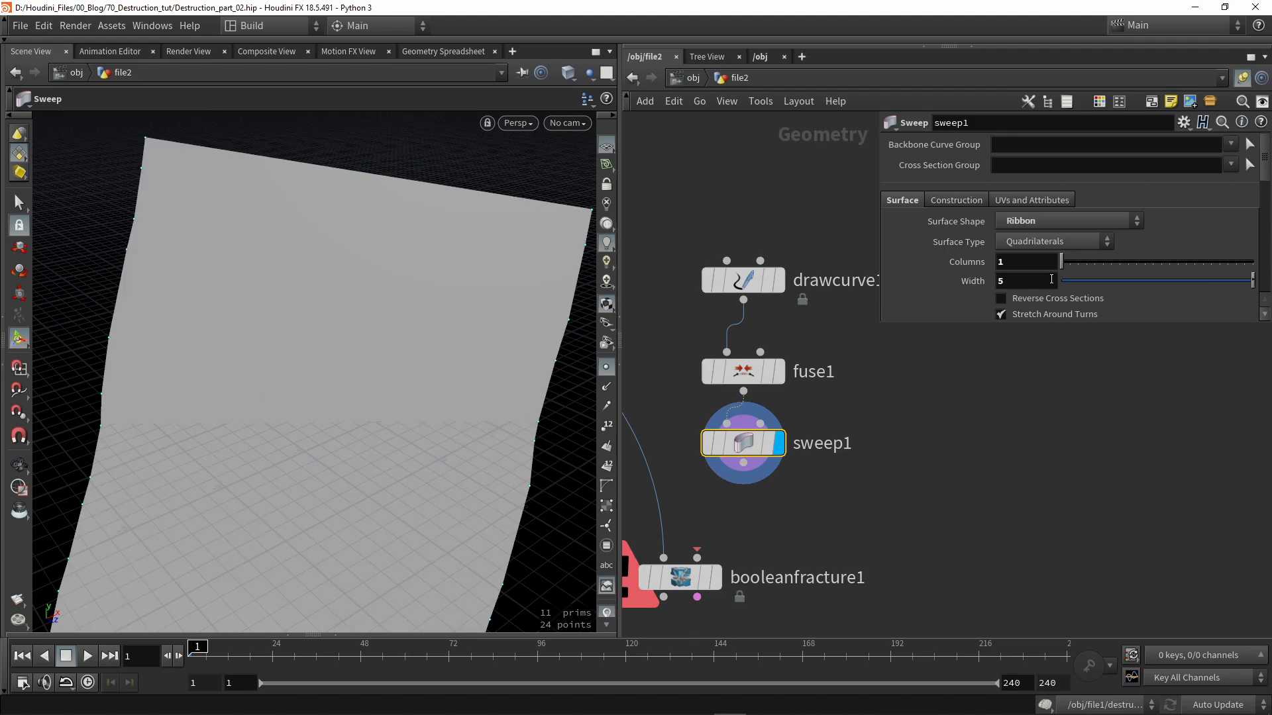
key(Escape)
drag(262, 282, 281, 349)
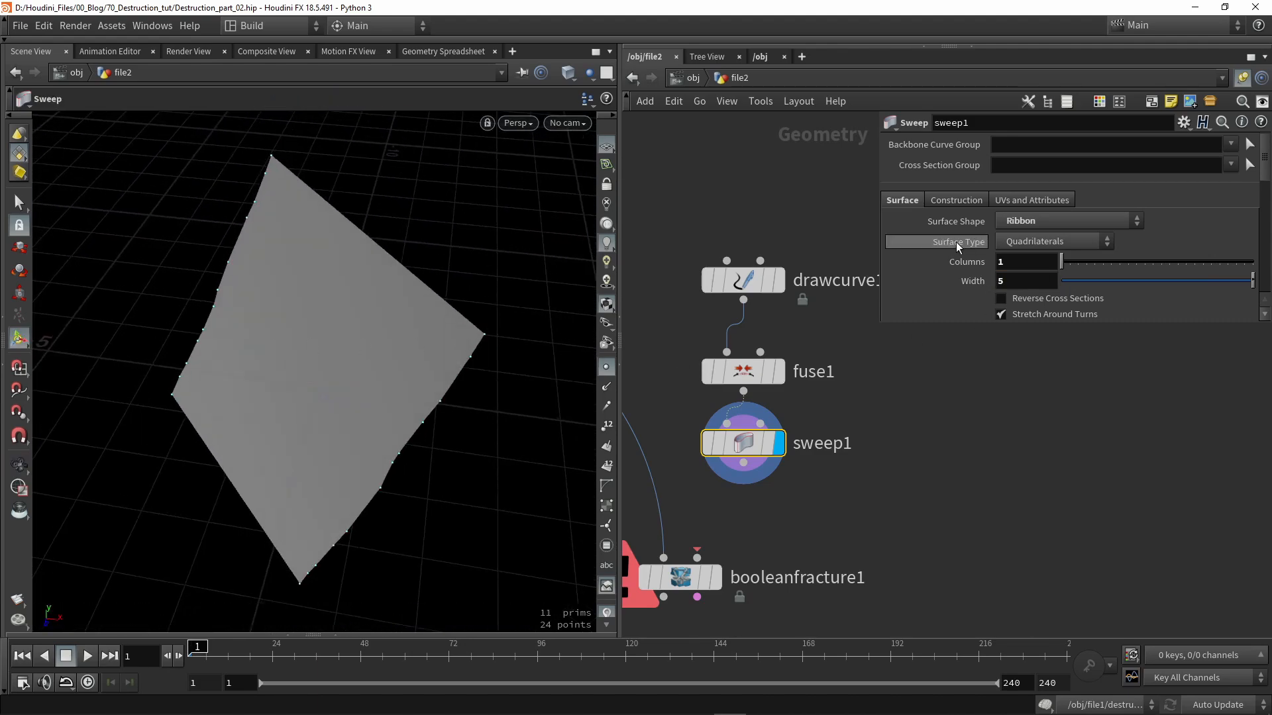
alt+drag(556, 295, 404, 271)
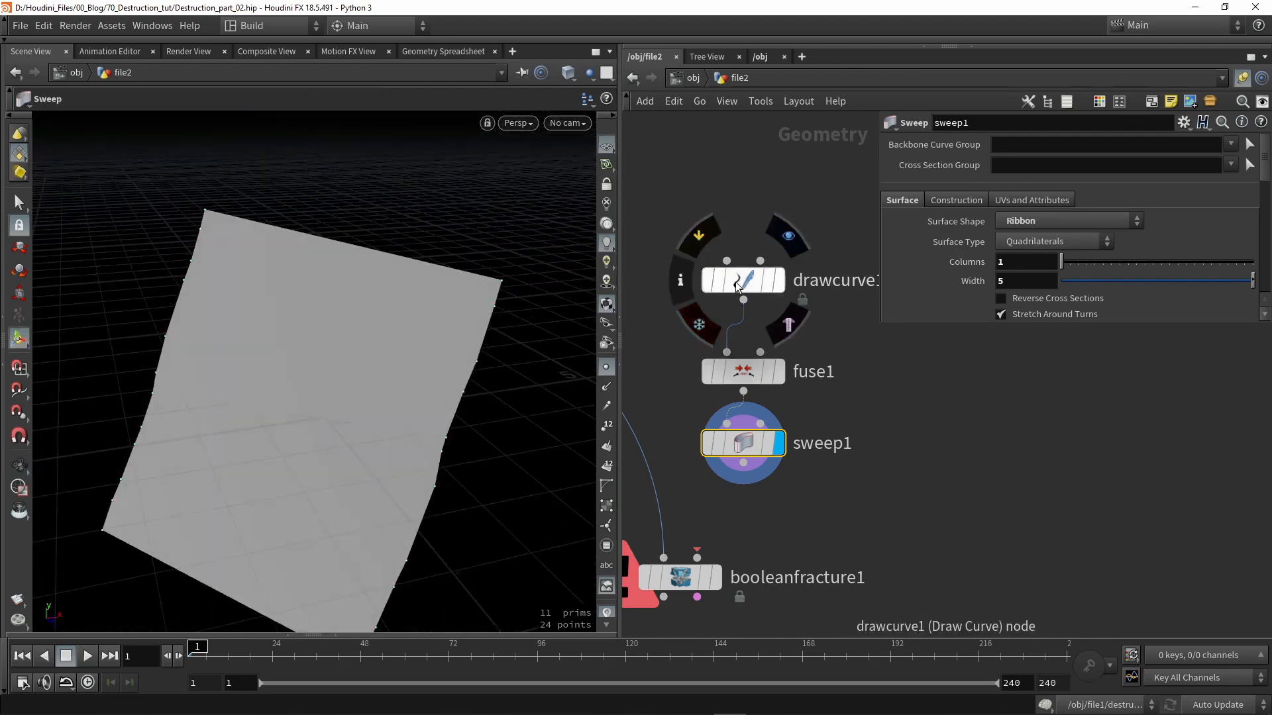
- Draw a second stroke on drawcurve1 to add another cutting ribbon
click(738, 285)
alt+drag(415, 340, 302, 324)
drag(369, 213, 347, 532)
mouse_move(410, 403)
alt+mouse_down()
mouse_move(356, 399)
mouse_move(370, 408)
alt+mouse_up()
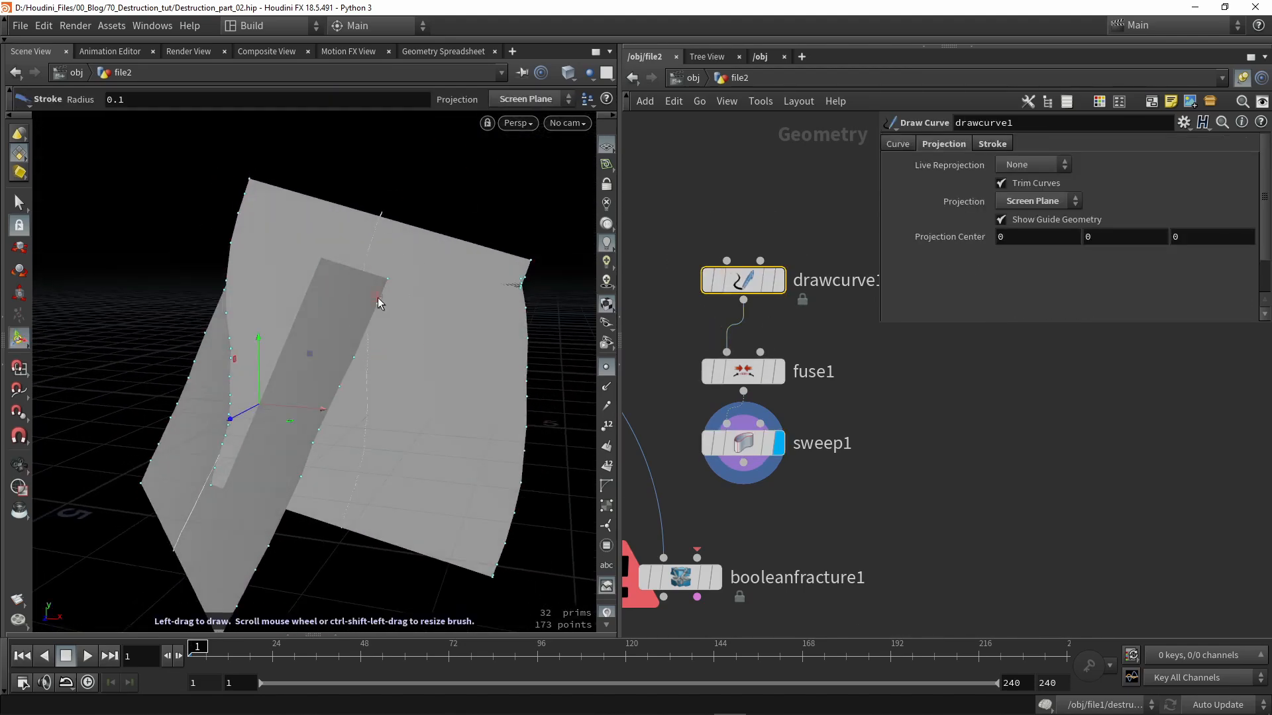
- Enable roll on sweep1 and set Roll to 90 degrees
click(749, 443)
scroll(1034, 250, down, 3)
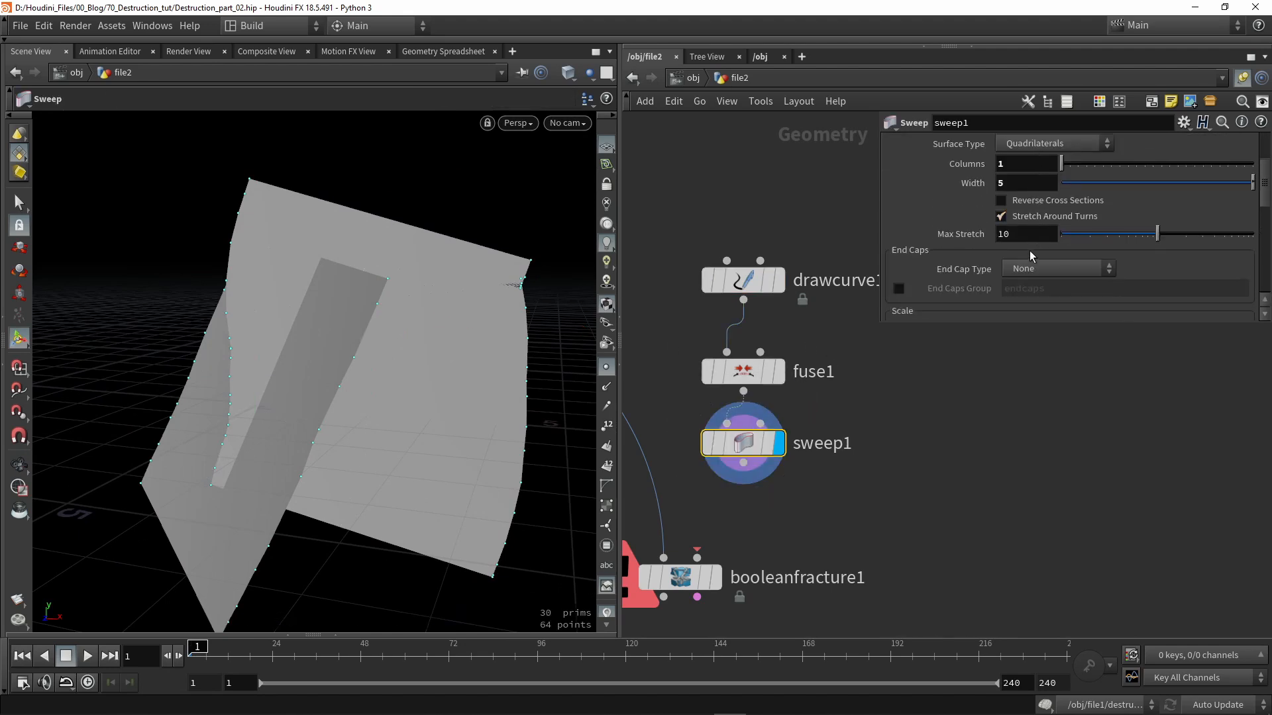
scroll(1028, 246, down, 6)
scroll(1003, 229, down, 3)
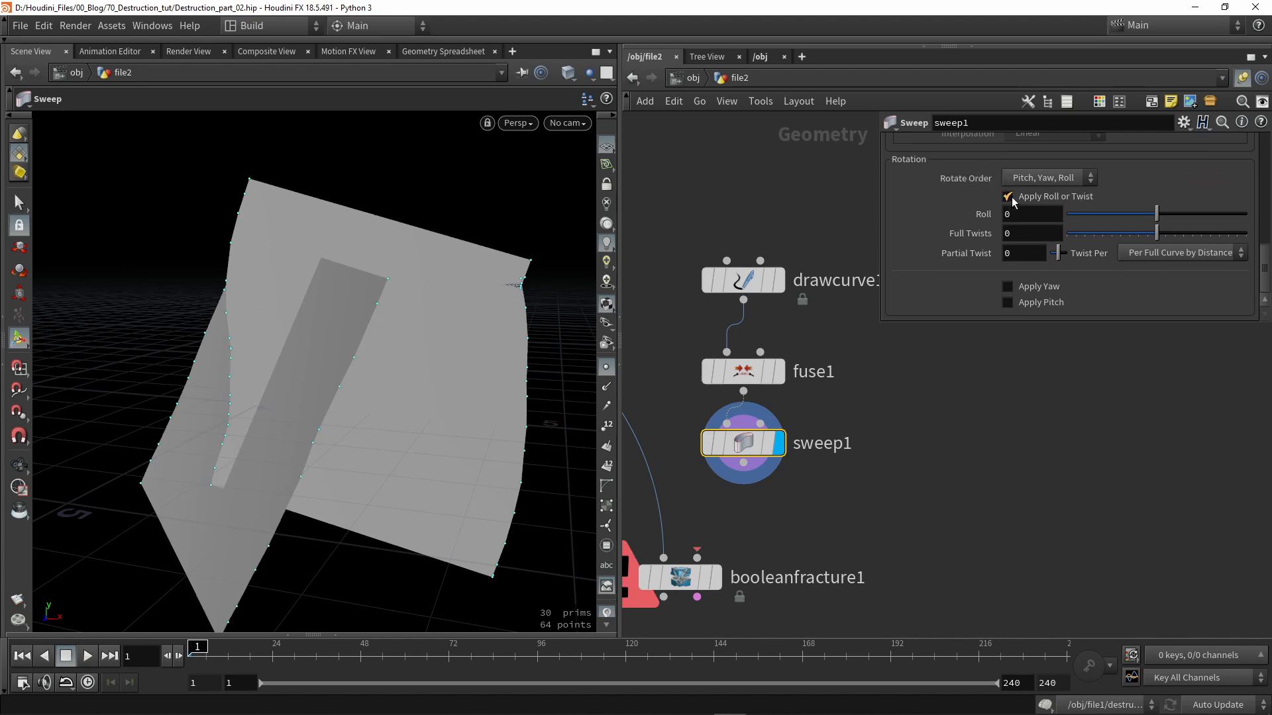
drag(1156, 215, 1183, 215)
text(90)
key(Return)
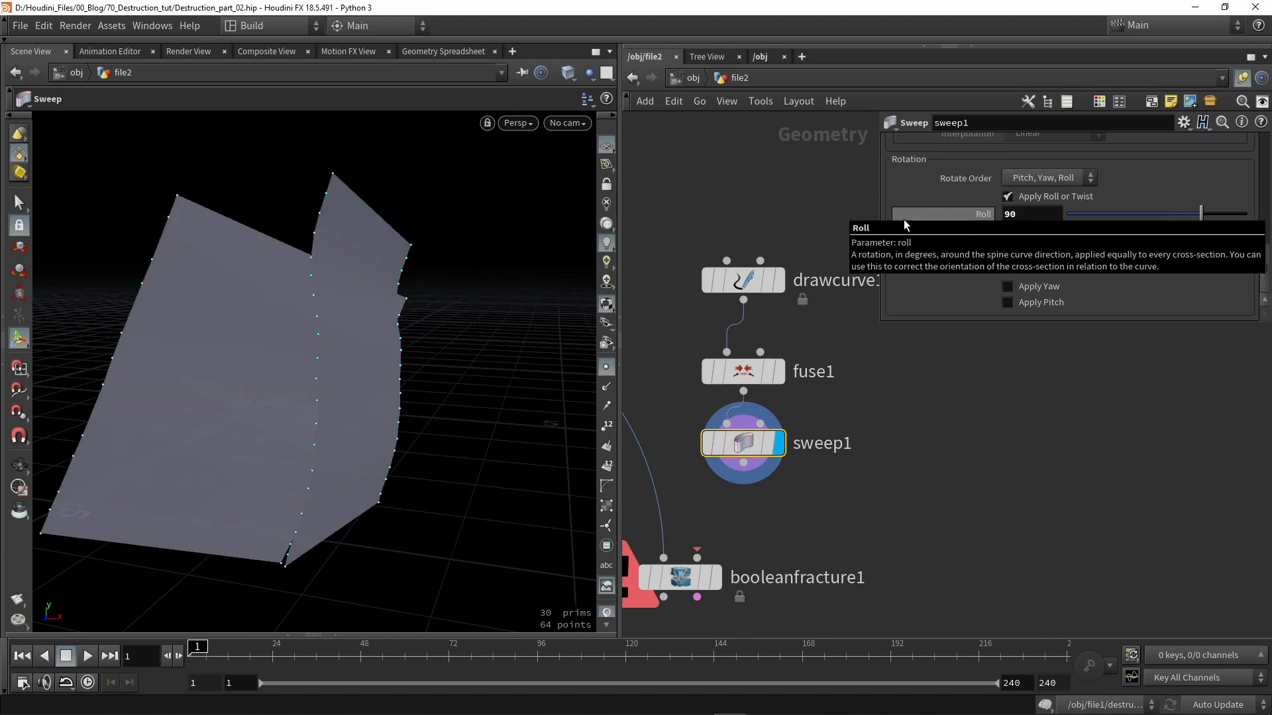
alt+drag(298, 295, 519, 335)
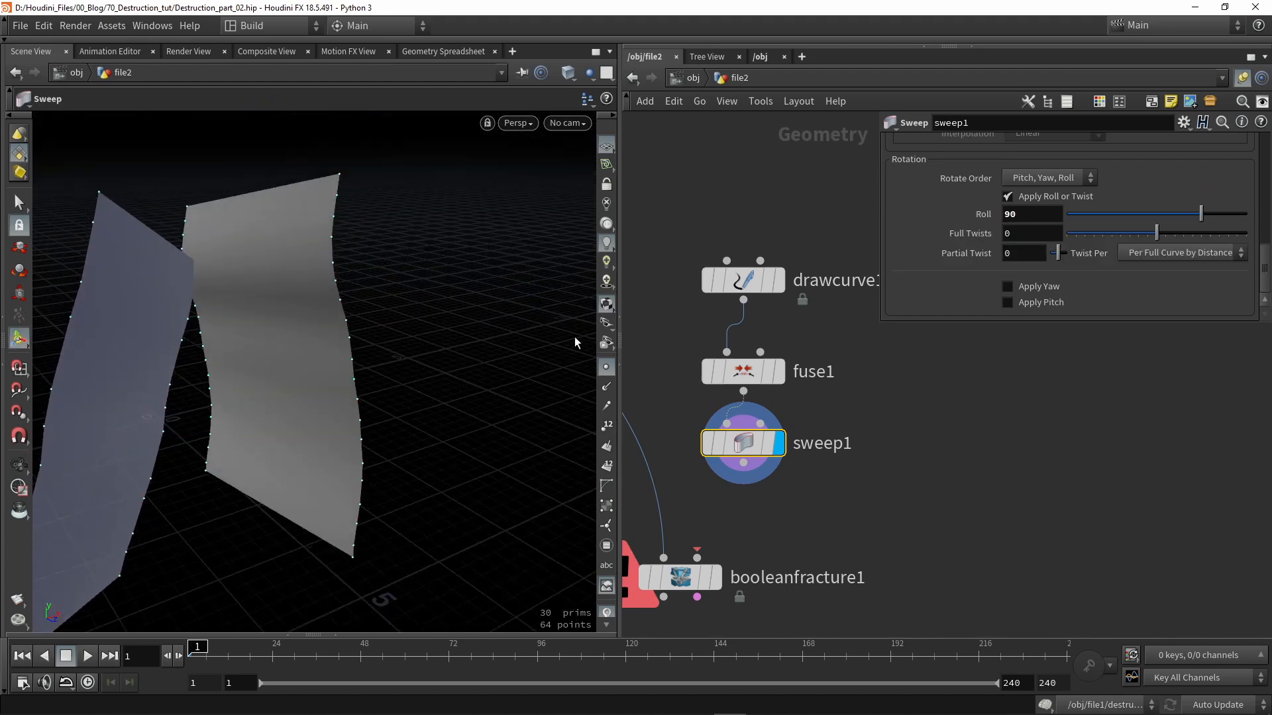
- Raise the fuse1 Snap Distance to 0.517
click(723, 382)
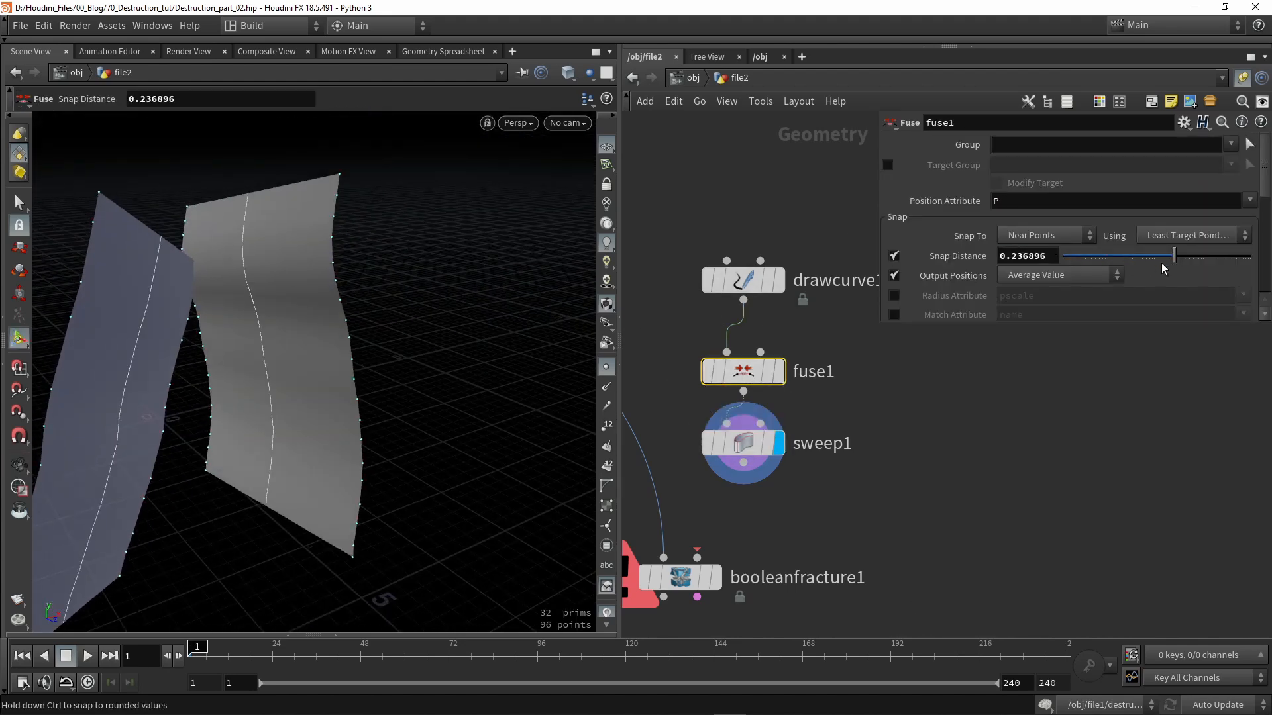
mouse_move(1176, 260)
mouse_down()
mouse_move(1204, 260)
mouse_move(1190, 260)
mouse_up()
alt+drag(253, 312, 382, 341)
middle_drag(834, 478, 778, 438)
scroll(872, 417, down, 2)
scroll(799, 431, up, 2)
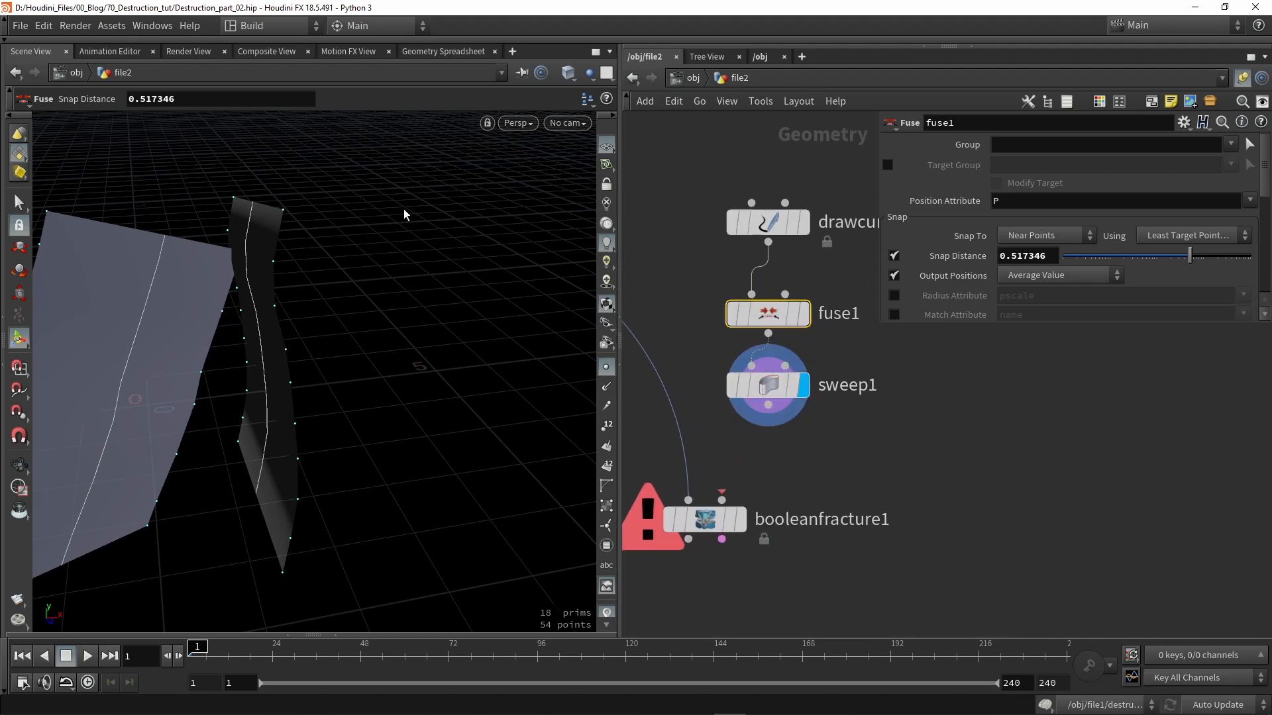
- Wire sweep1 into booleanfracture1's second input as the cutter and inspect the cut barrier
drag(768, 405, 722, 500)
click(705, 529)
alt+middle_drag(247, 355, 355, 369)
alt+drag(354, 369, 275, 347)
scroll(275, 346, up, 5)
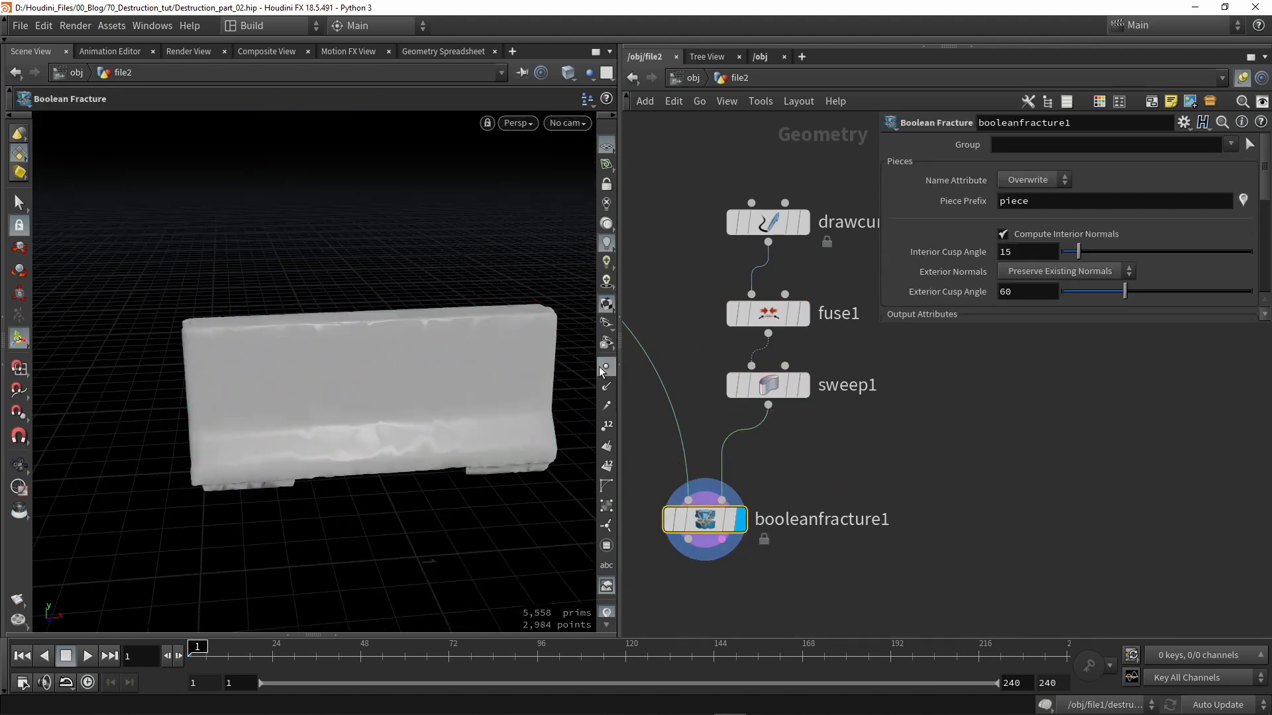
click(604, 369)
alt+drag(588, 427, 585, 392)
scroll(817, 472, down, 1)
middle_drag(818, 472, 842, 415)
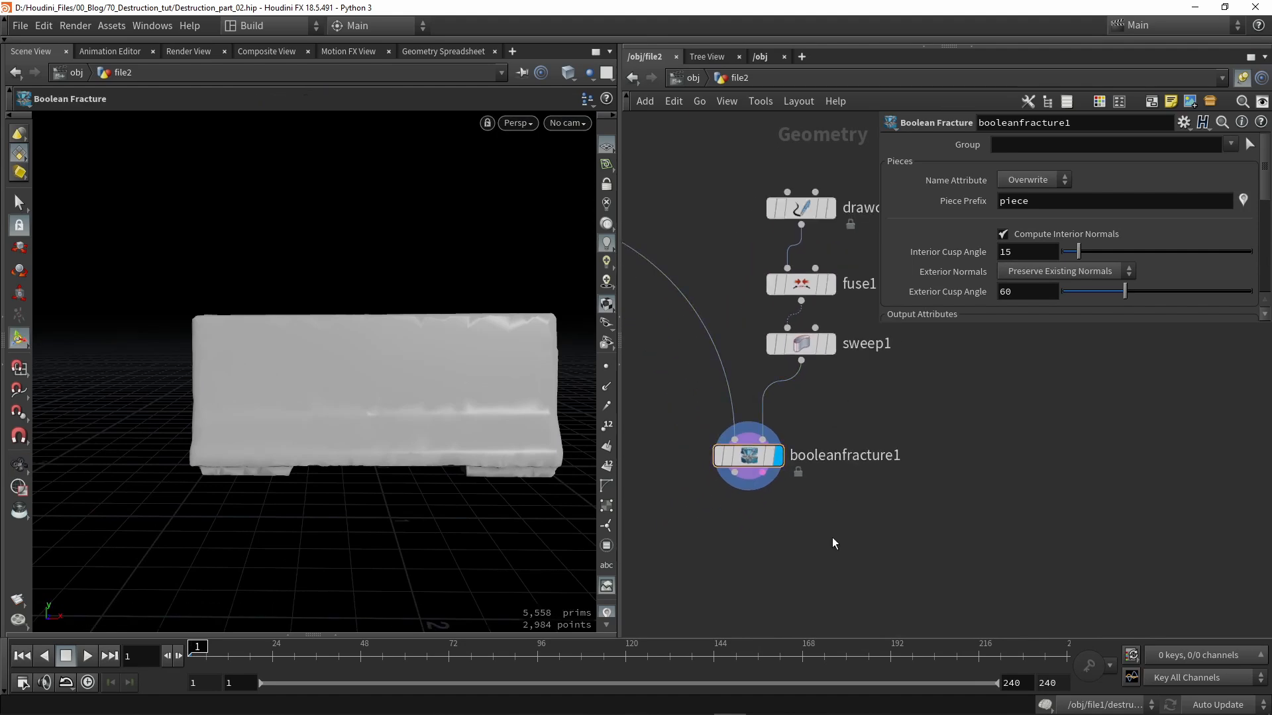
- Add an Exploded View node below booleanfracture1 with Uniform Scale 0.21
key(Tab)
text(expl)
key(Return)
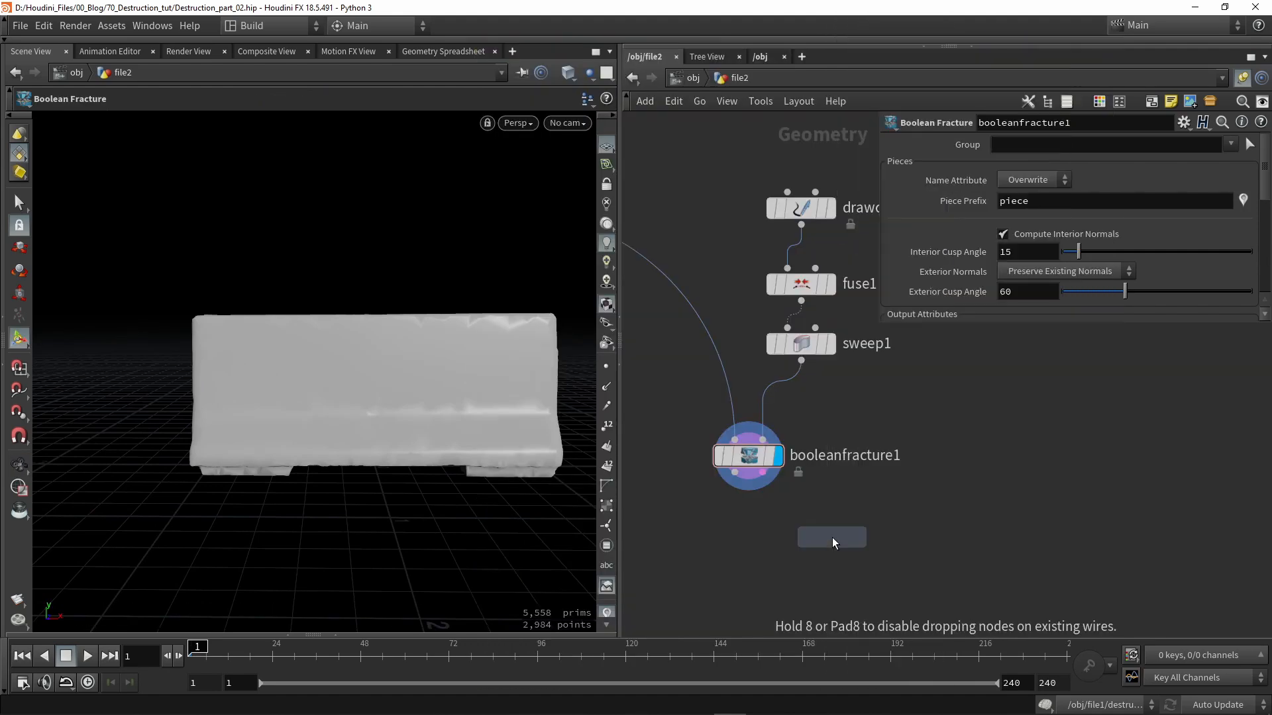
click(832, 538)
click(735, 472)
click(864, 545)
drag(835, 538, 739, 541)
drag(1099, 222, 1066, 224)
alt+drag(488, 343, 498, 374)
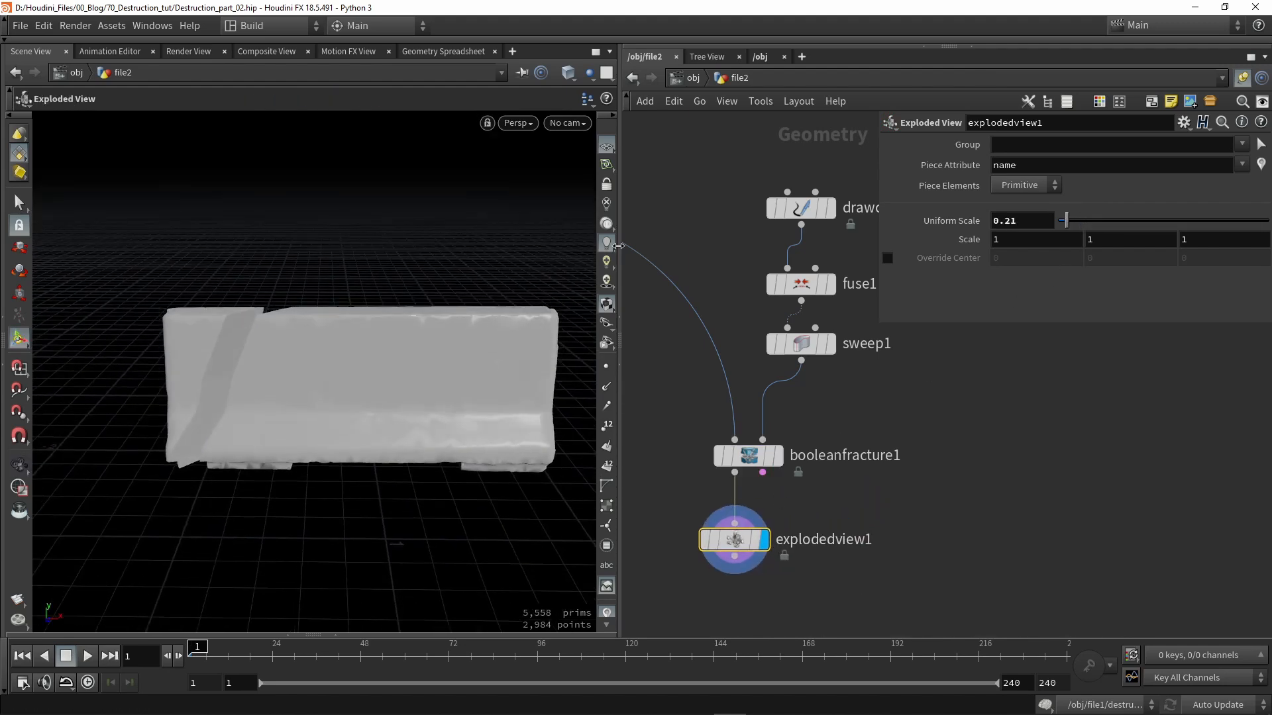
- Clear all existing strokes on drawcurve1
click(799, 212)
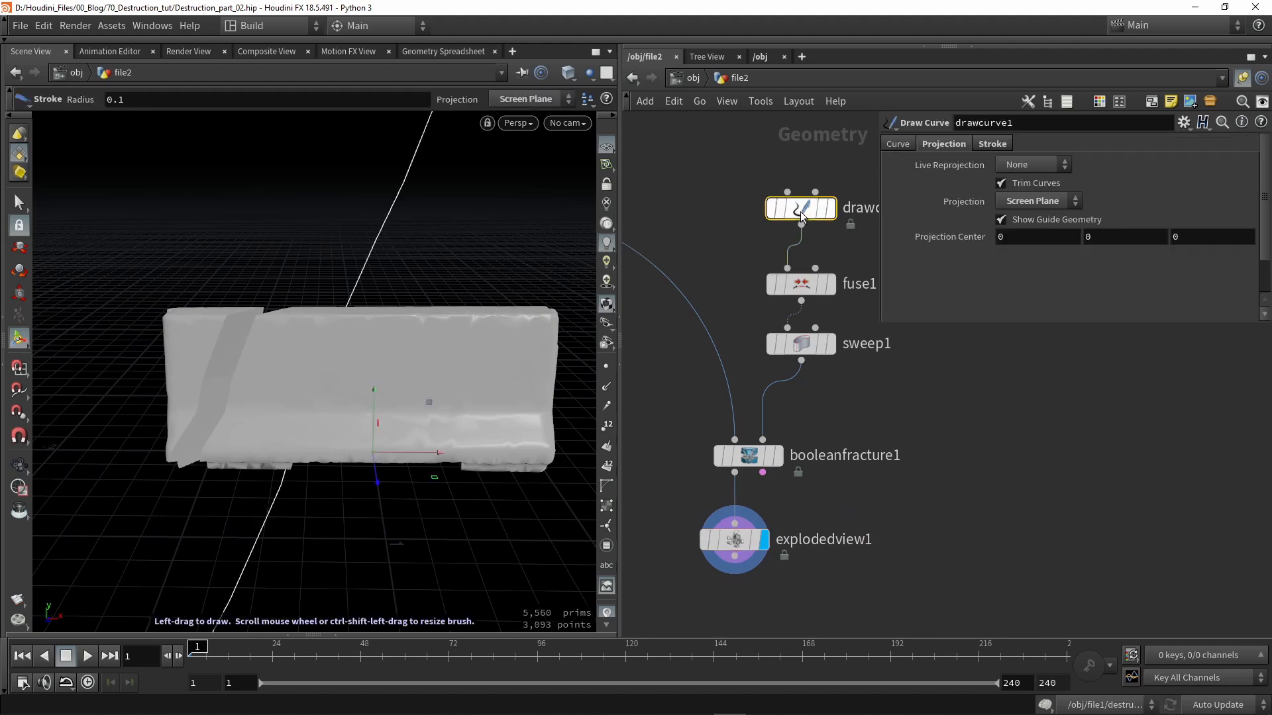
click(988, 144)
click(1133, 166)
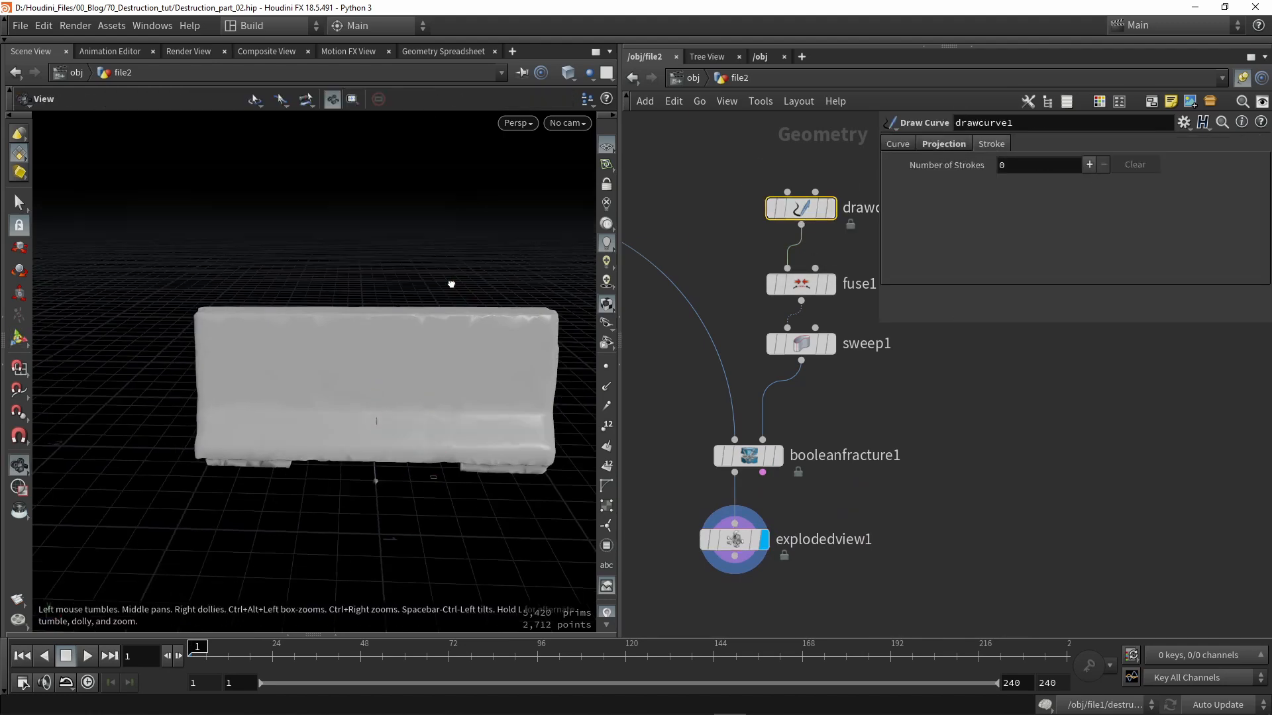
alt+drag(454, 285, 404, 249)
alt+scroll(403, 249, down, 2)
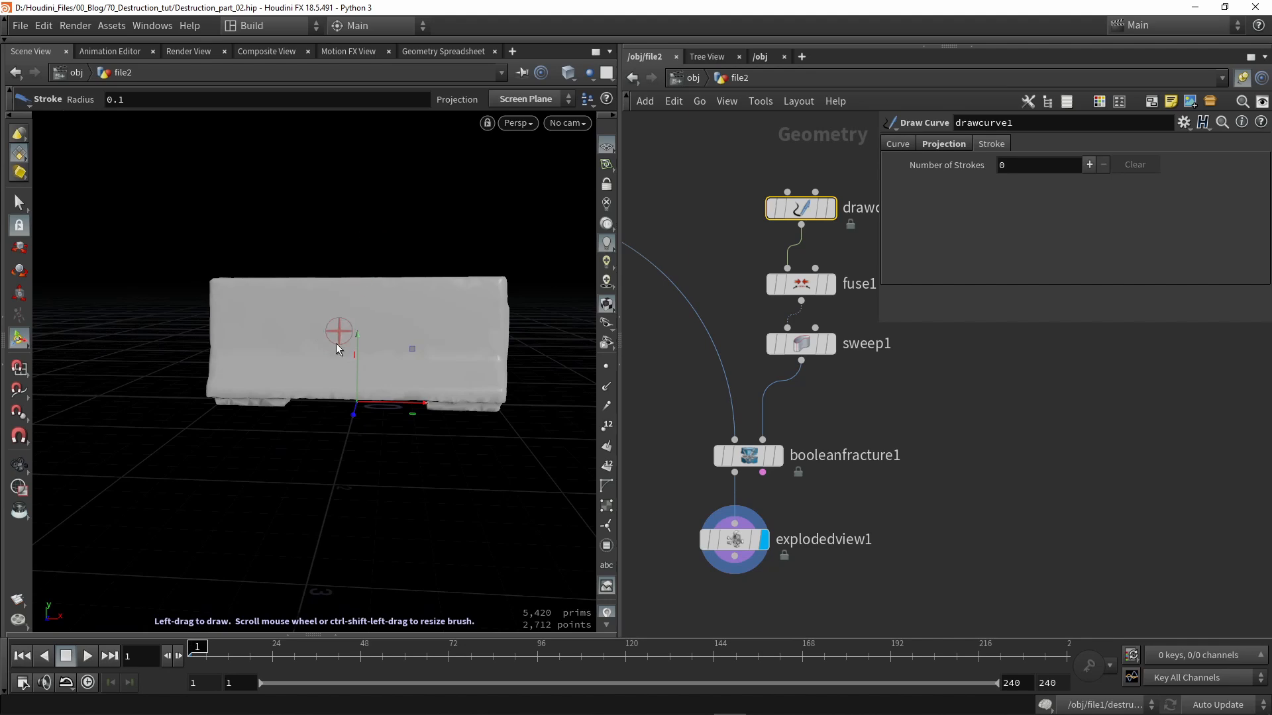
- Draw five cut strokes across the barrier, diagonal, vertical and horizontal
drag(361, 208, 294, 405)
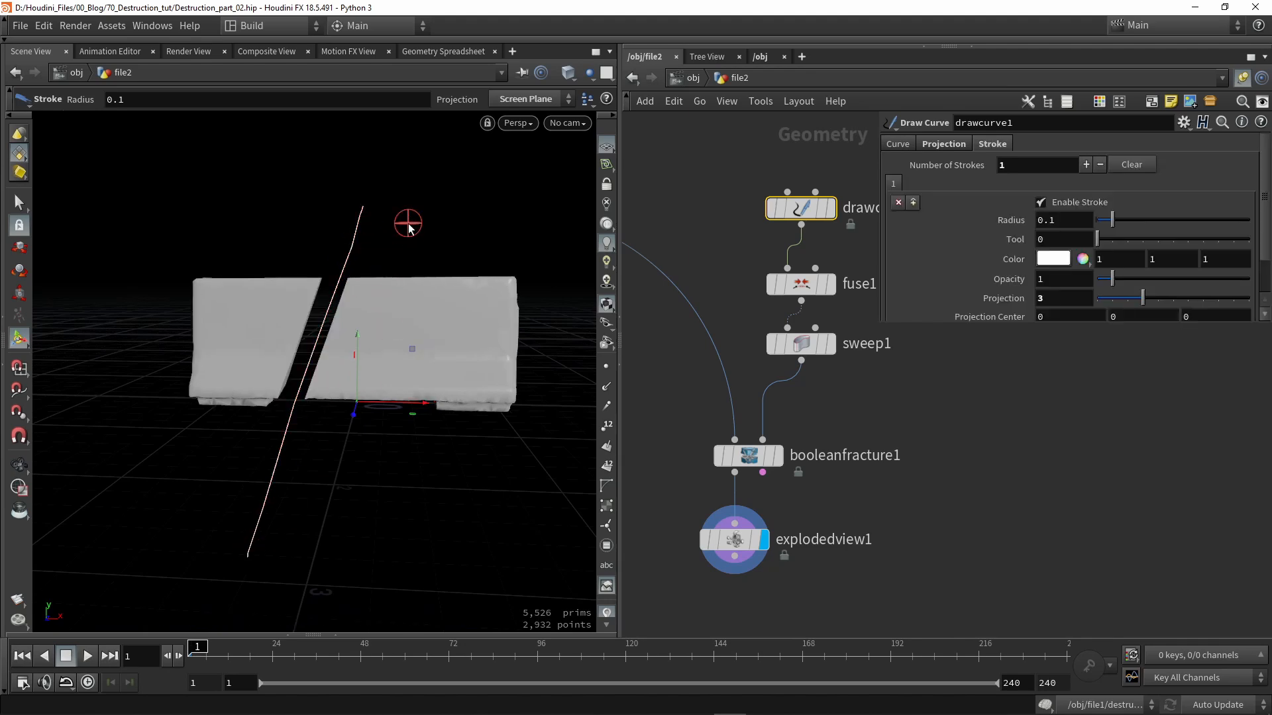
drag(408, 225, 434, 489)
drag(318, 218, 110, 568)
mouse_move(277, 442)
alt+mouse_down()
mouse_move(343, 397)
mouse_move(320, 393)
mouse_move(407, 420)
mouse_move(406, 380)
mouse_move(54, 379)
alt+mouse_up()
alt+scroll(326, 400, down, 2)
mouse_move(220, 344)
alt+mouse_down()
mouse_move(491, 310)
mouse_move(439, 287)
mouse_move(412, 392)
alt+mouse_up()
alt+middle_drag(173, 397, 335, 400)
alt+drag(336, 400, 390, 327)
key(Return)
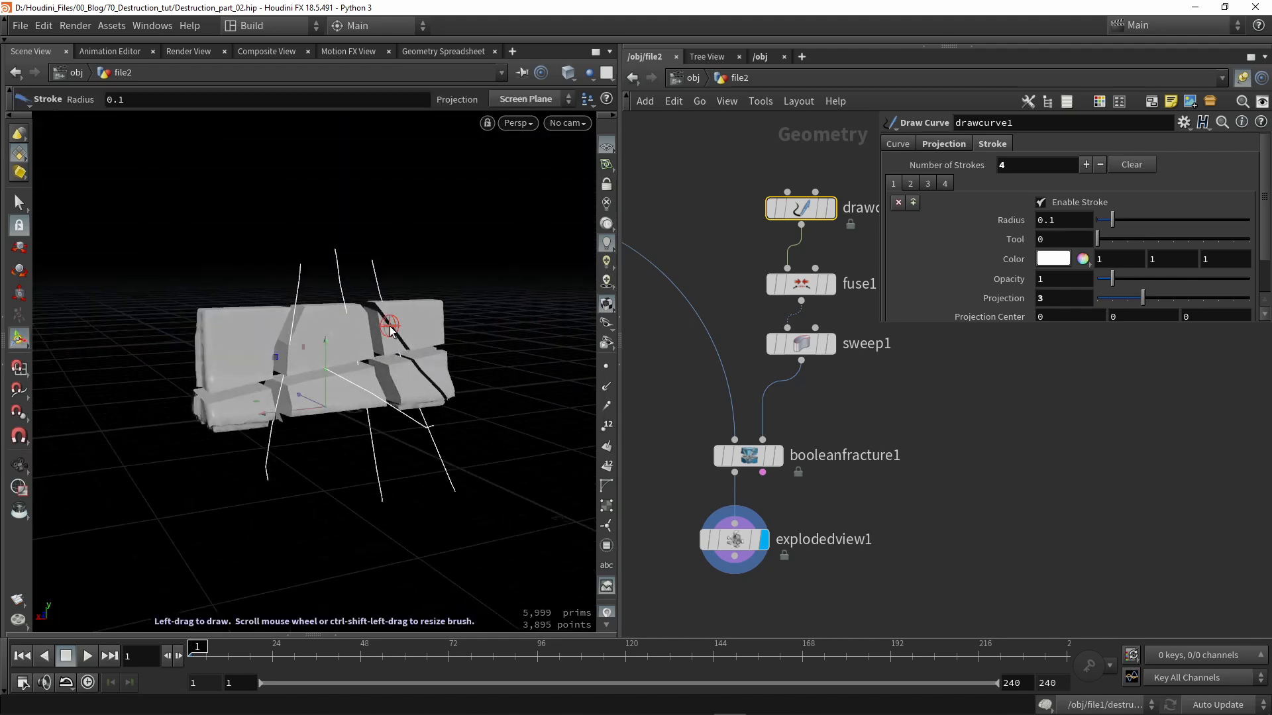
mouse_move(398, 278)
alt+mouse_down()
mouse_move(377, 270)
mouse_move(526, 327)
mouse_move(240, 322)
alt+mouse_up()
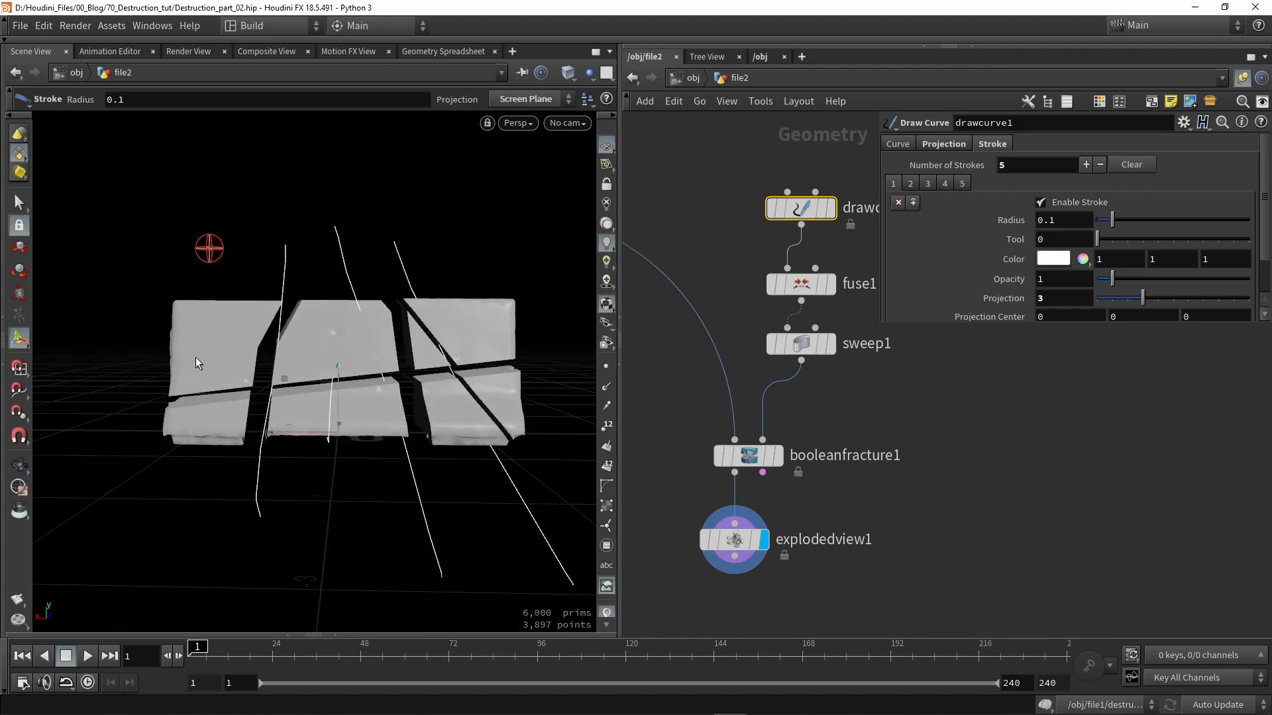
mouse_move(200, 372)
alt+mouse_down()
mouse_move(346, 372)
mouse_move(212, 395)
alt+mouse_up()
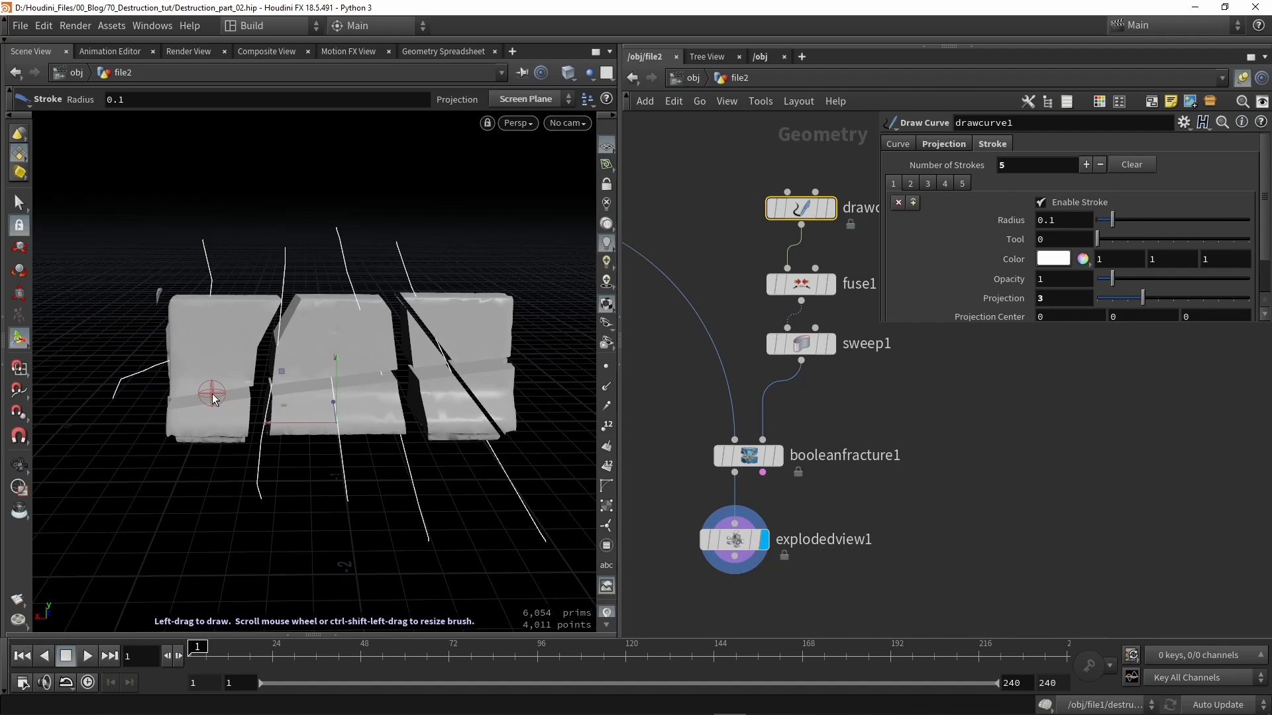
mouse_move(247, 232)
mouse_down()
mouse_move(249, 311)
mouse_move(142, 431)
mouse_move(332, 335)
mouse_move(565, 332)
mouse_move(287, 344)
mouse_move(165, 384)
mouse_move(326, 372)
mouse_move(295, 355)
mouse_up()
- Set the explodedview1 Uniform Scale to 0.02 so only thin cracks show
click(741, 542)
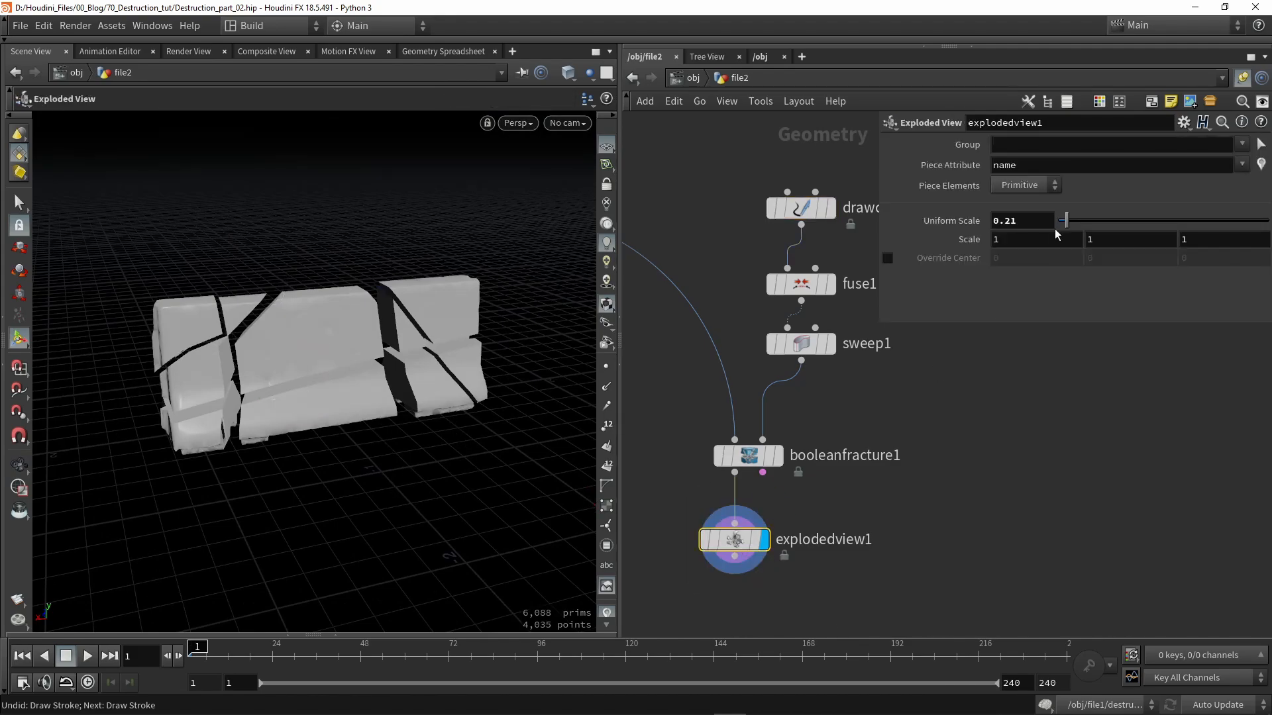
drag(1066, 228, 1060, 228)
alt+drag(391, 354, 315, 369)
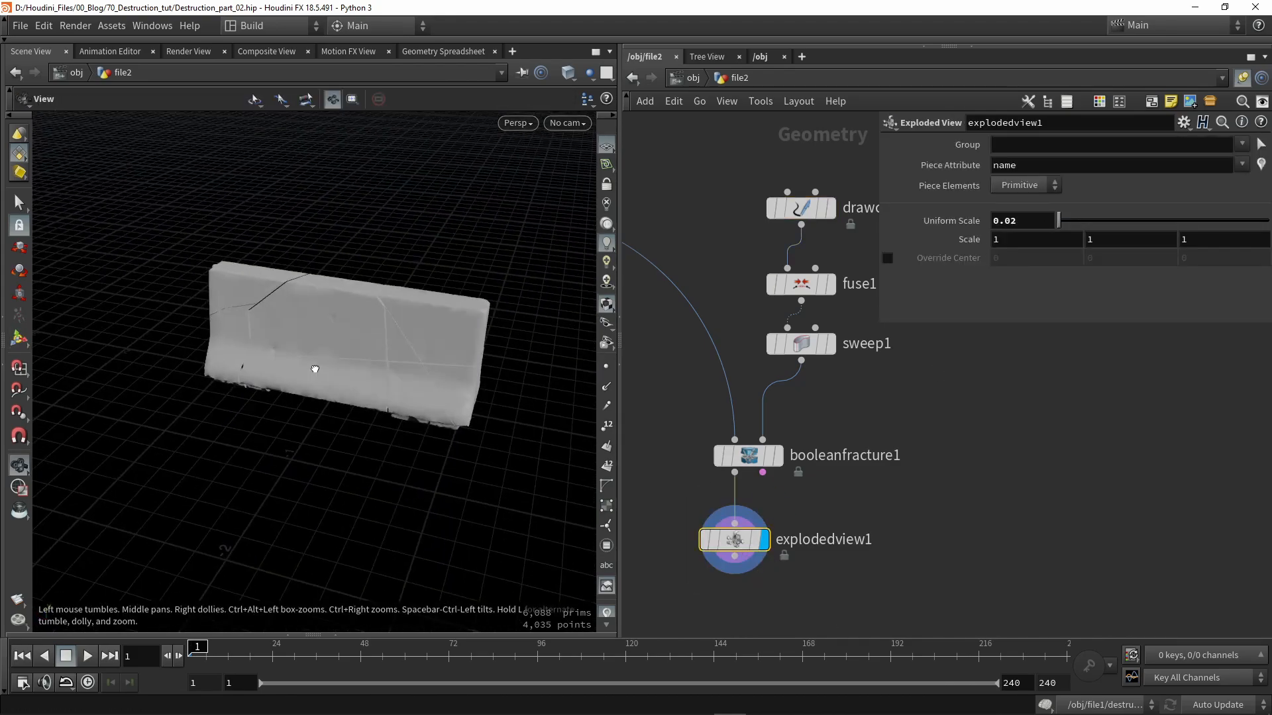
- Tidy the network by moving the five fracture nodes up-right toward rbdmaterialfracture1
middle_drag(950, 456, 1083, 469)
scroll(1084, 469, down, 8)
scroll(1084, 469, up, 1)
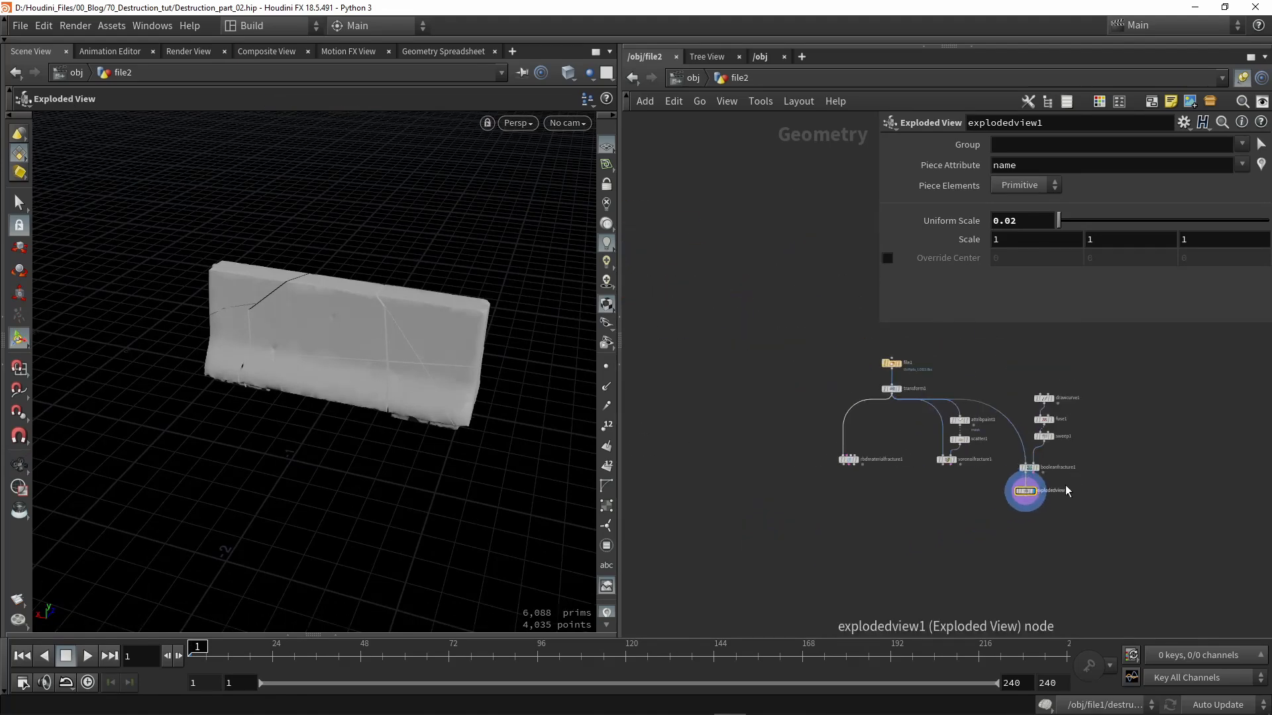
middle_drag(988, 493, 832, 467)
drag(941, 523, 839, 368)
scroll(868, 453, up, 4)
drag(872, 475, 921, 431)
scroll(958, 475, down, 3)
click(985, 488)
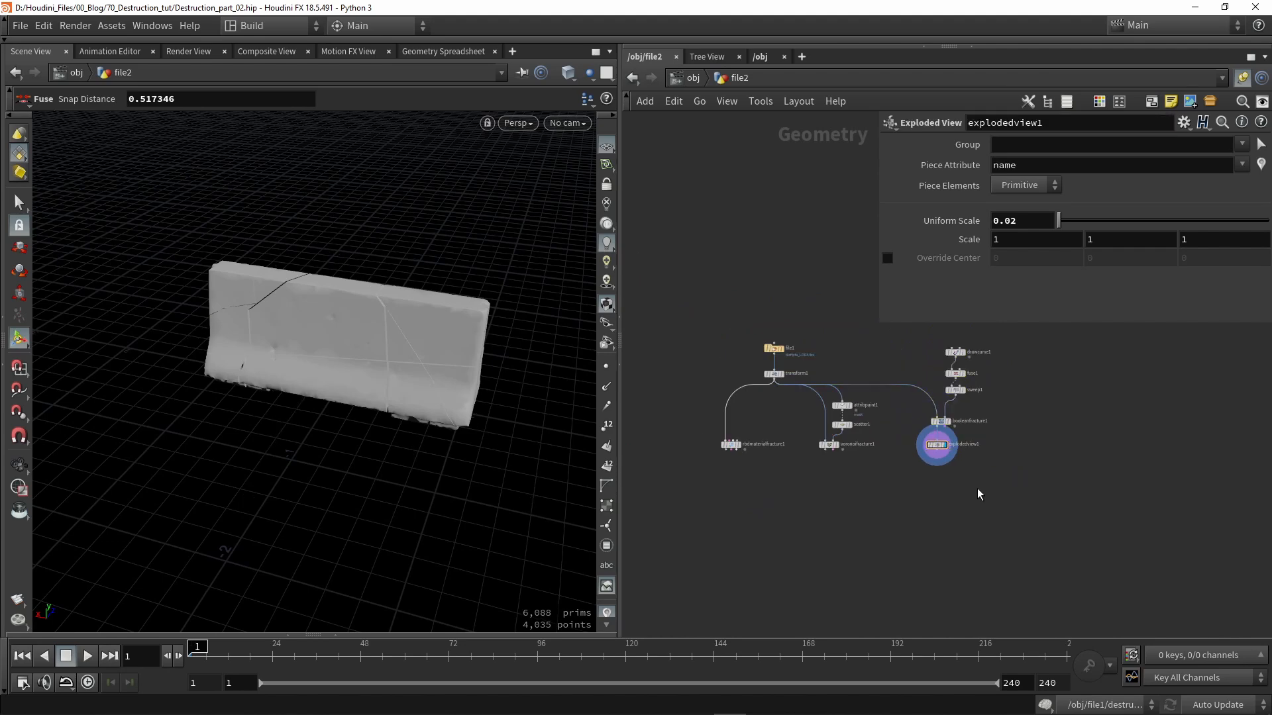
scroll(734, 450, up, 3)
middle_drag(765, 505, 847, 479)
scroll(803, 430, up, 3)
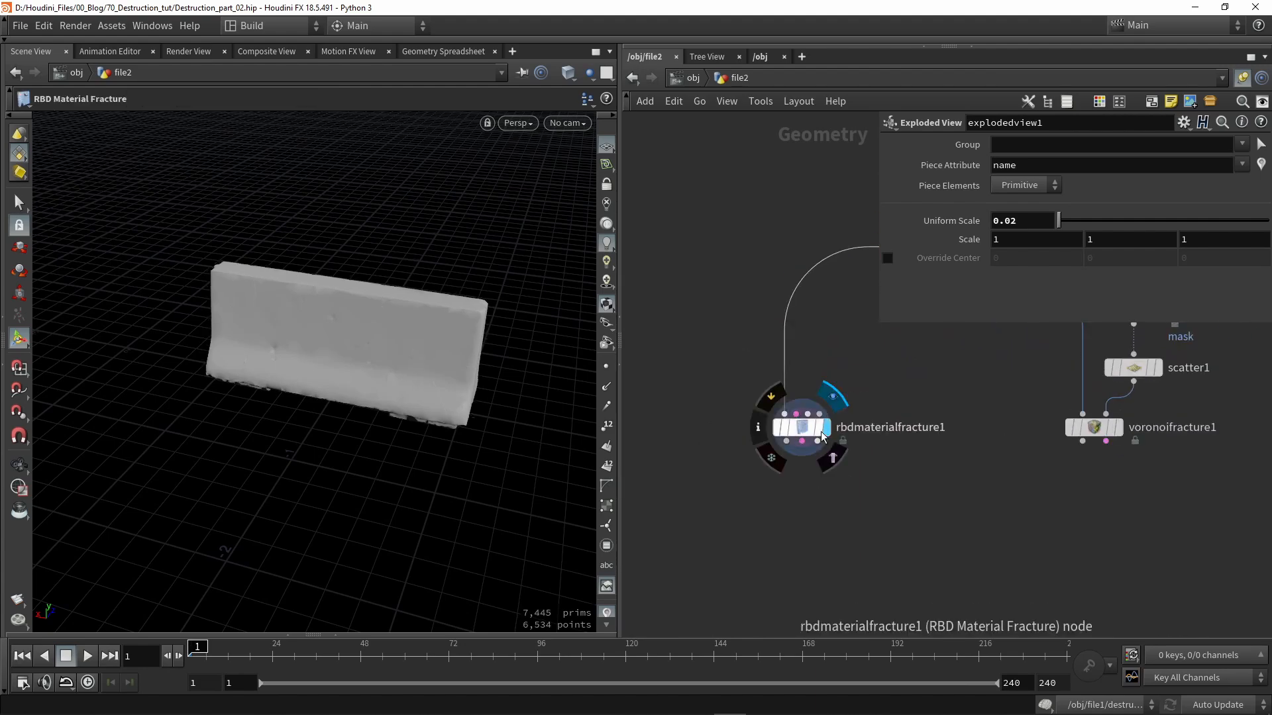
- Select rbdmaterialfracture1, view the barrier in wireframe, and enlarge its parameters to reveal Cell Points
click(804, 431)
key(Escape)
scroll(451, 383, up, 3)
drag(451, 384, 483, 400)
key(shift+w)
key(shift+w)
middle_drag(401, 425, 480, 425)
scroll(480, 426, down, 2)
alt+drag(480, 426, 469, 374)
middle_drag(848, 470, 813, 428)
mouse_move(774, 386)
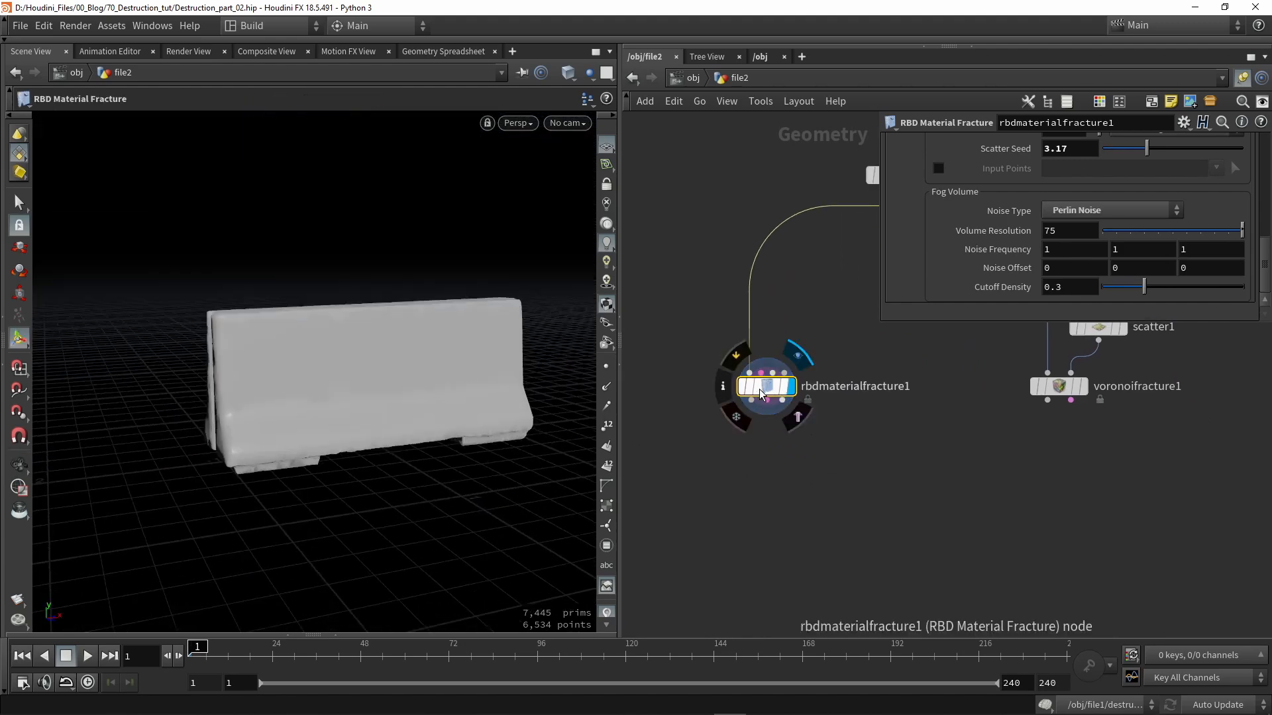
drag(878, 323, 855, 373)
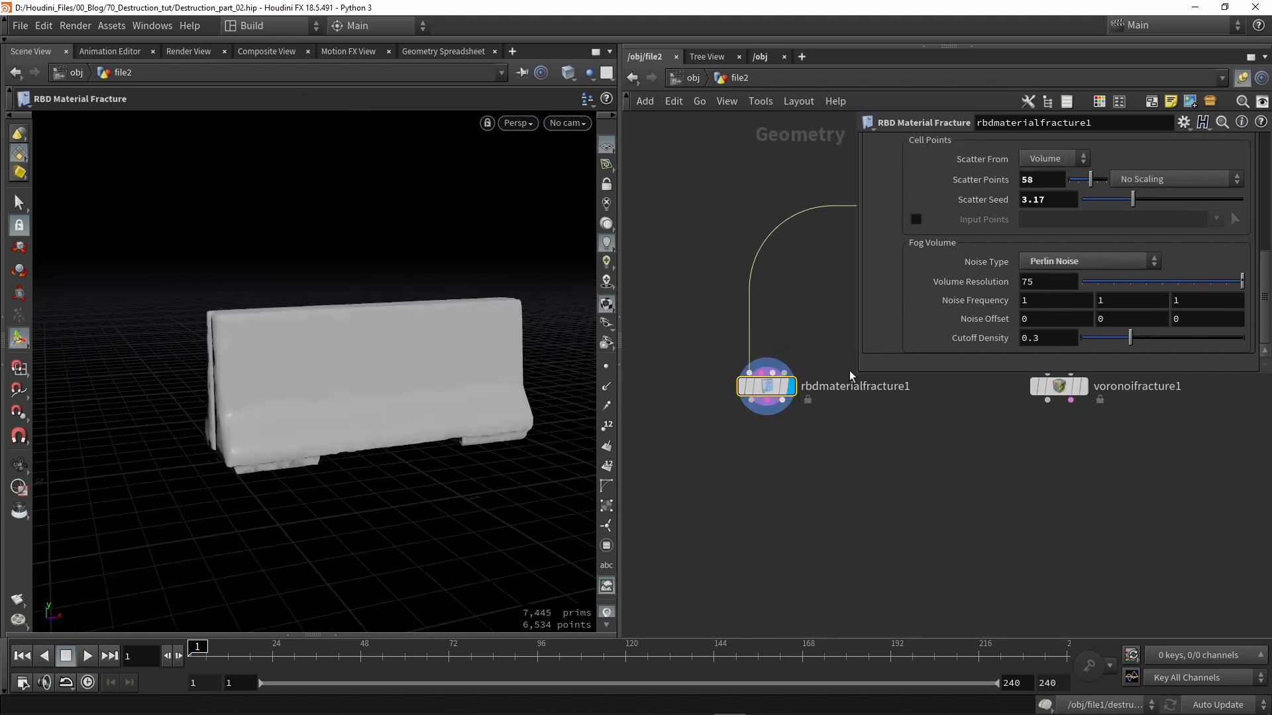
scroll(1157, 256, up, 2)
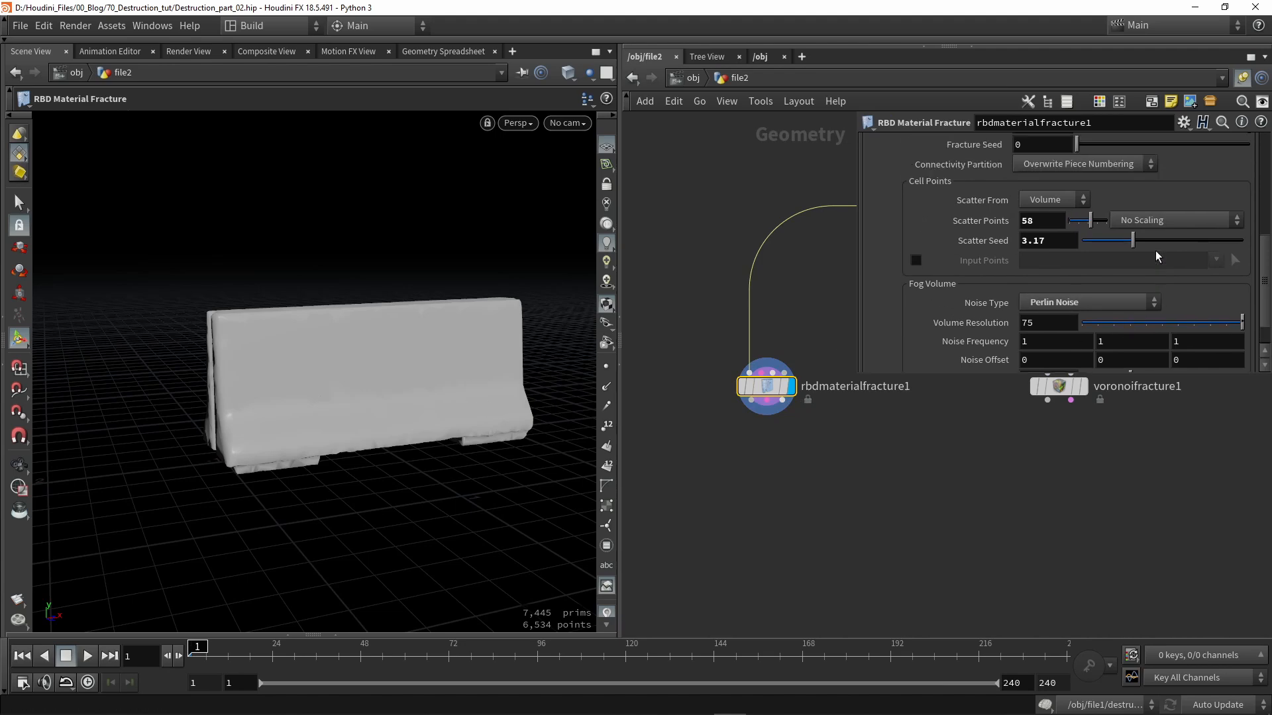
scroll(601, 533, down, 3)
- Enable the name visualizer so each fractured piece shows its own colour
click(605, 533)
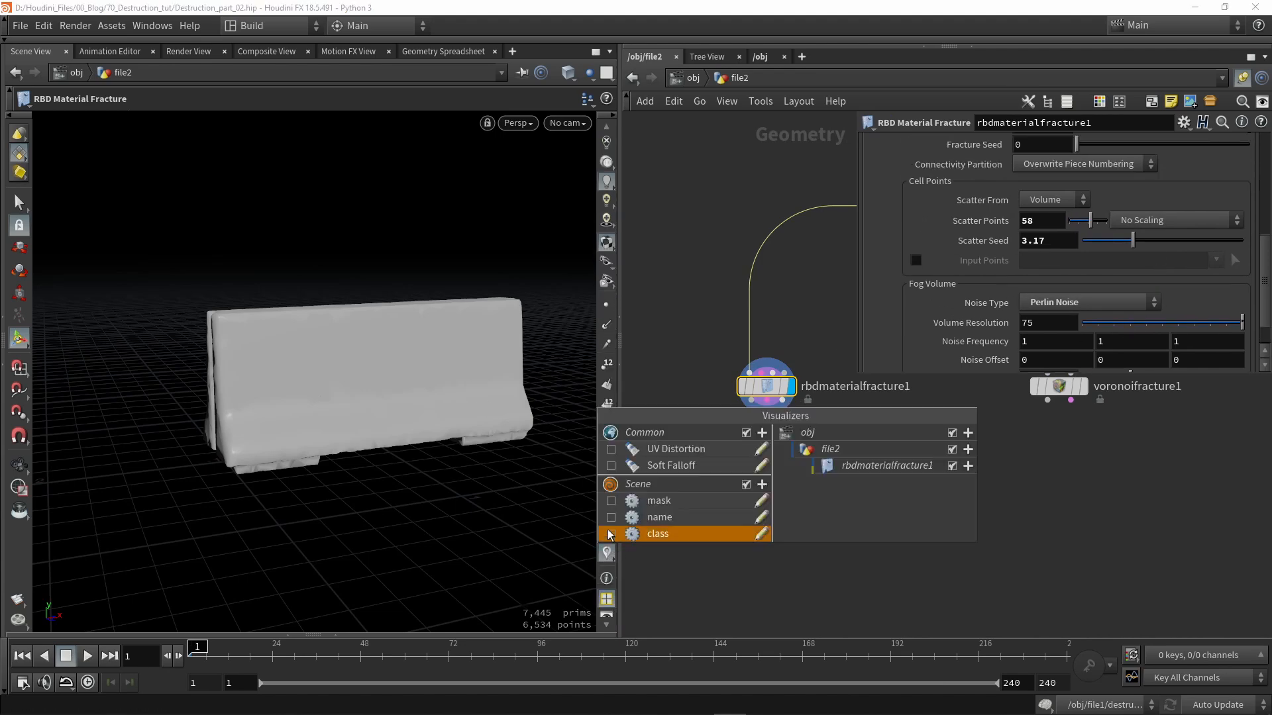
click(611, 534)
click(610, 517)
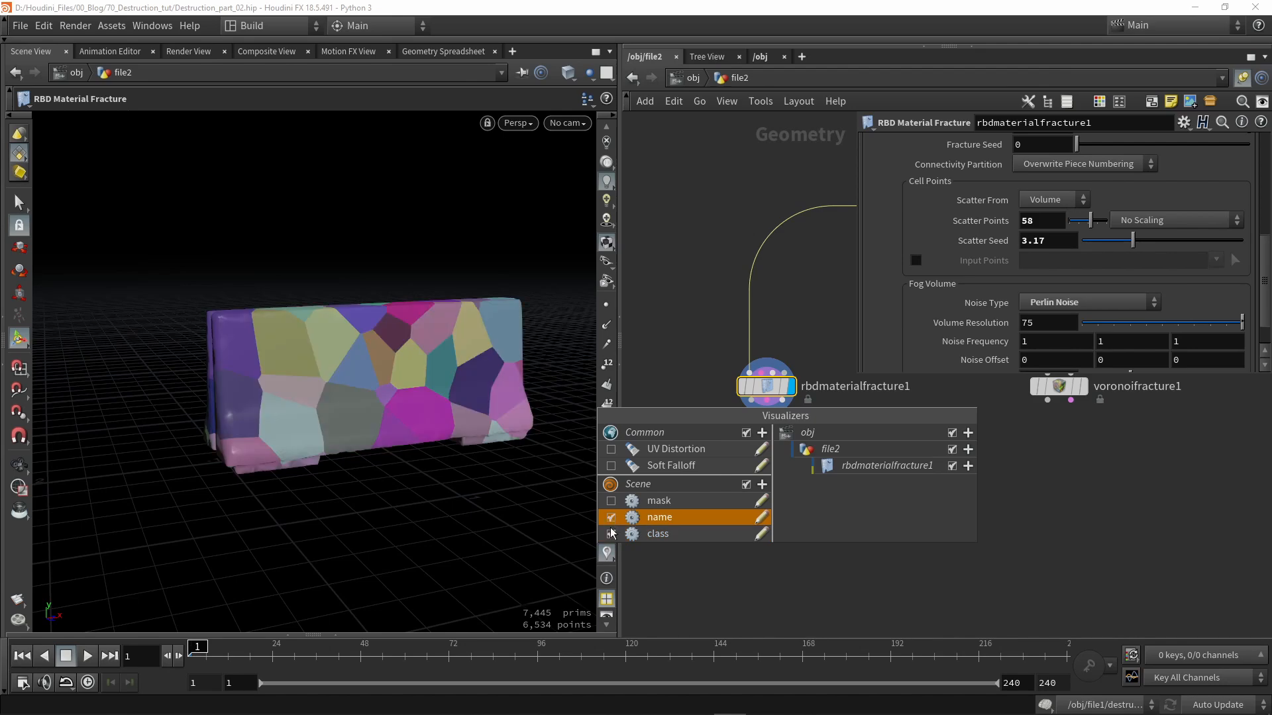
alt+drag(395, 378, 403, 412)
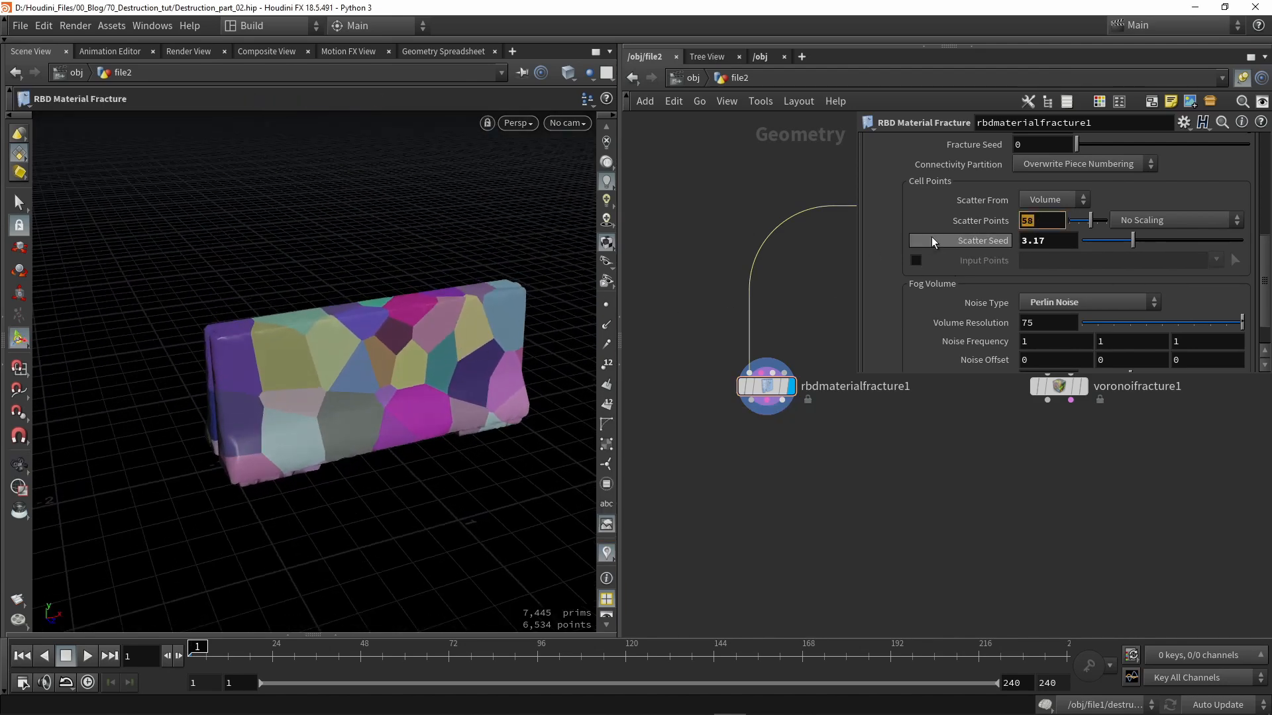
- Set Scatter Points to 80 on rbdmaterialfracture1
text(80)
key(Return)
alt+drag(296, 389, 330, 372)
alt+drag(477, 411, 309, 434)
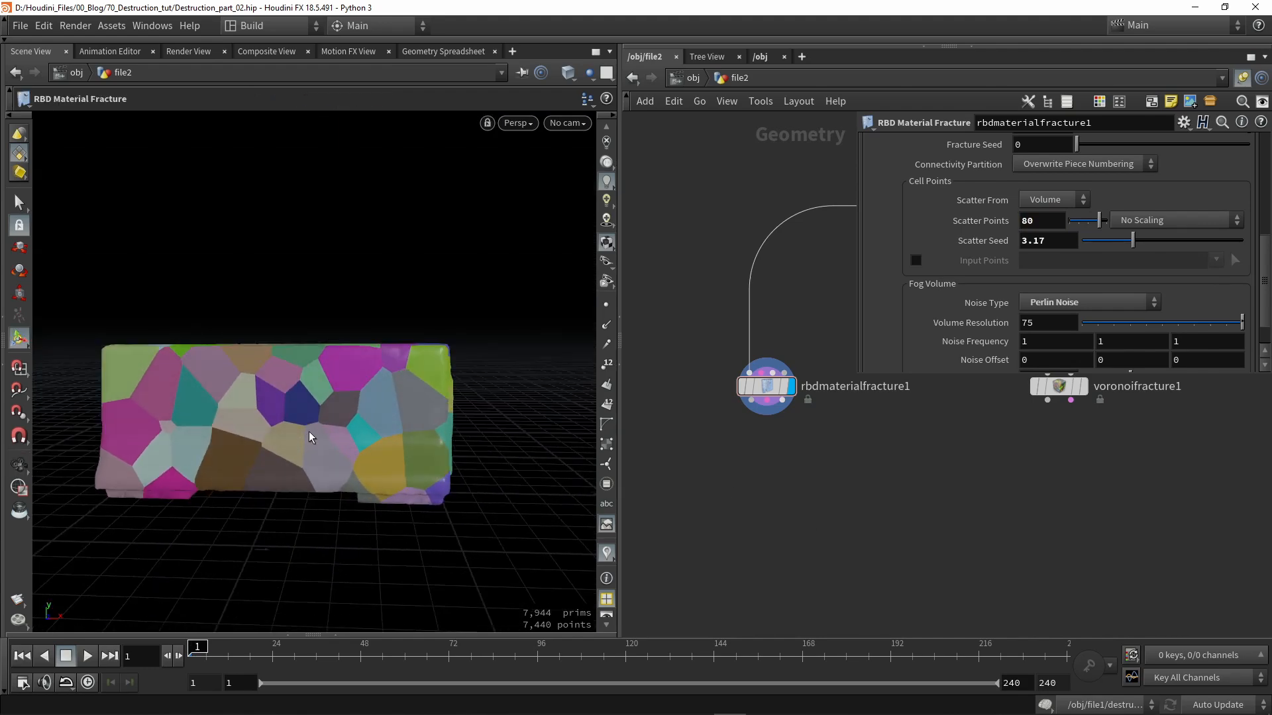
alt+middle_drag(308, 431, 416, 407)
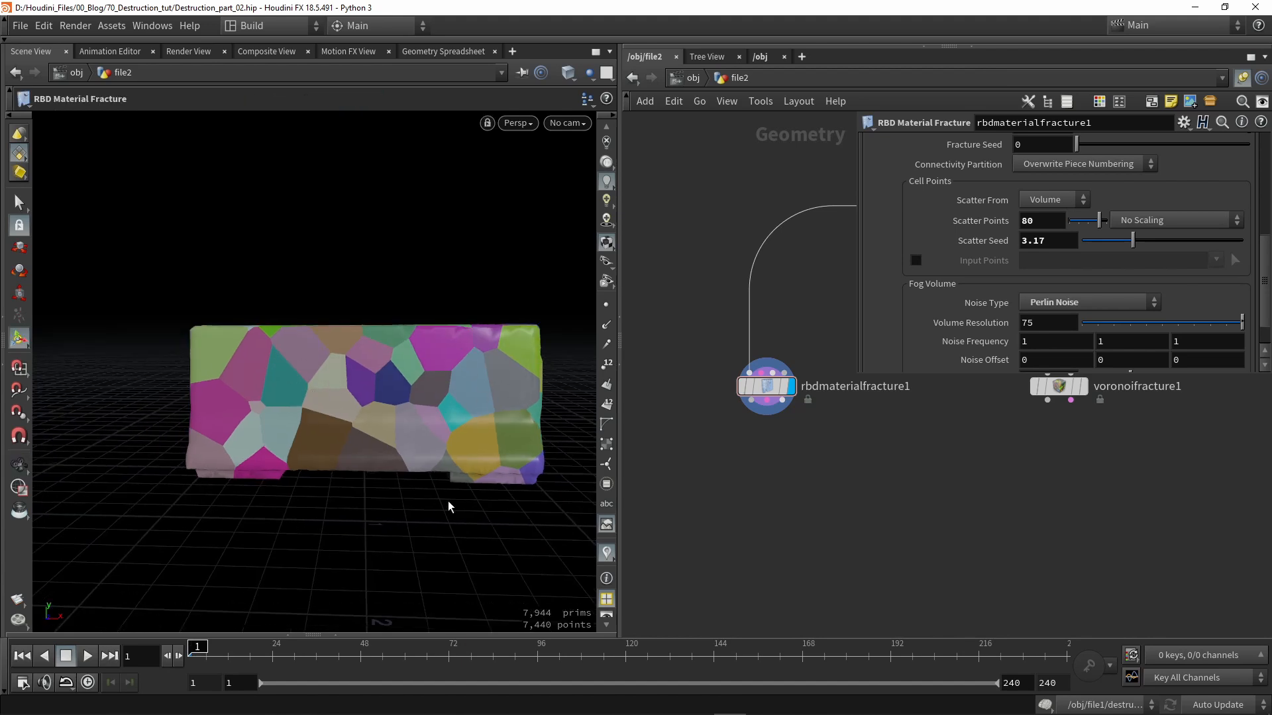
middle_drag(819, 478, 774, 454)
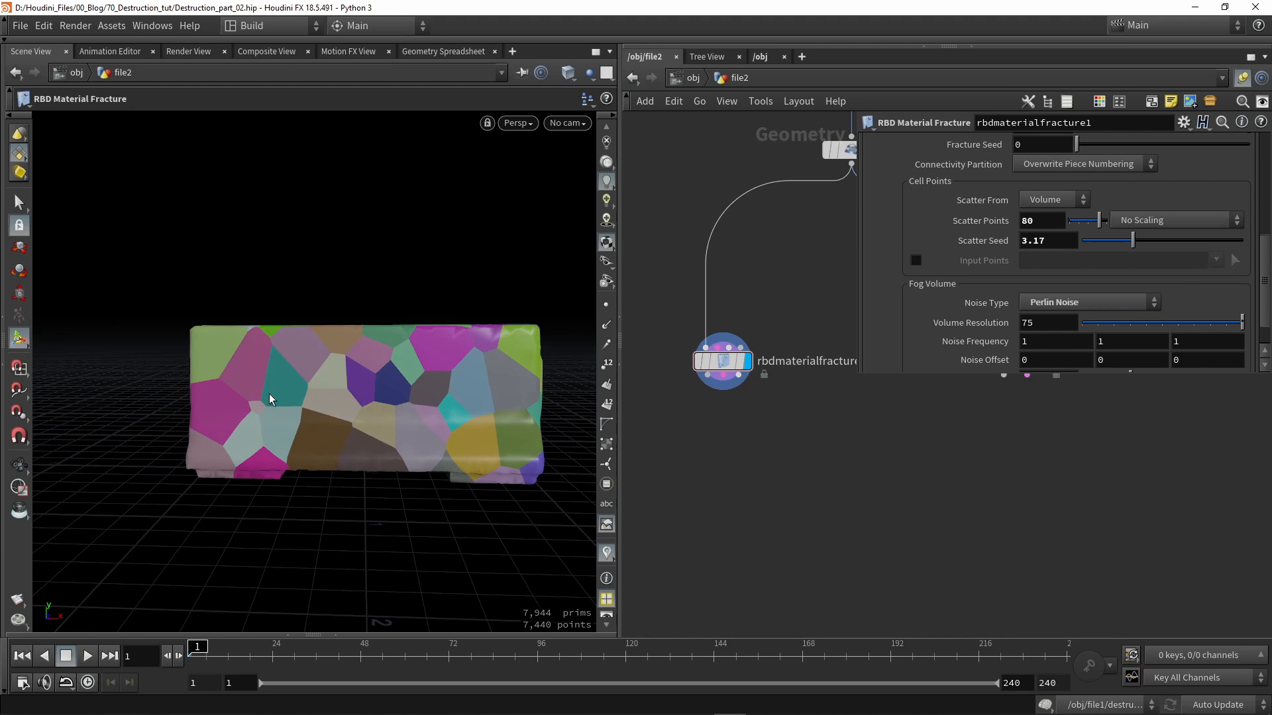
middle_drag(701, 442, 704, 456)
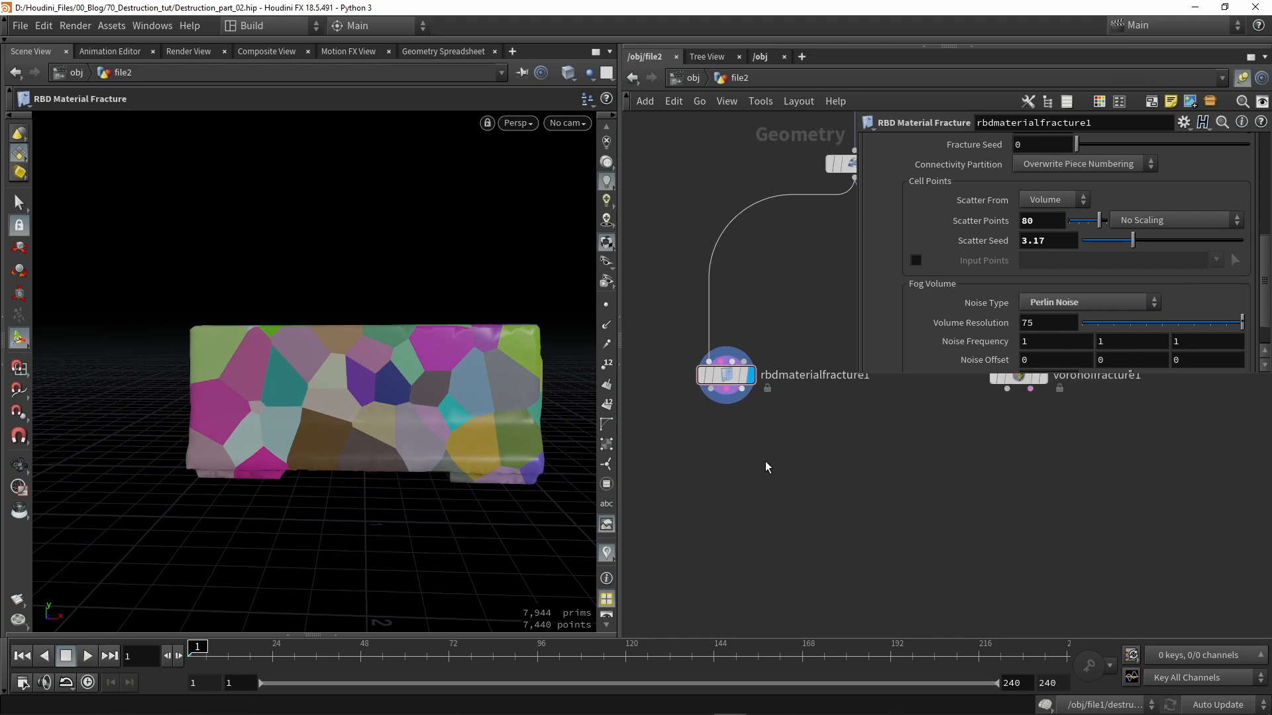
- Add a displayed Assemble node under rbdmaterialfracture1 with Create Packed Geometry enabled
key(Tab)
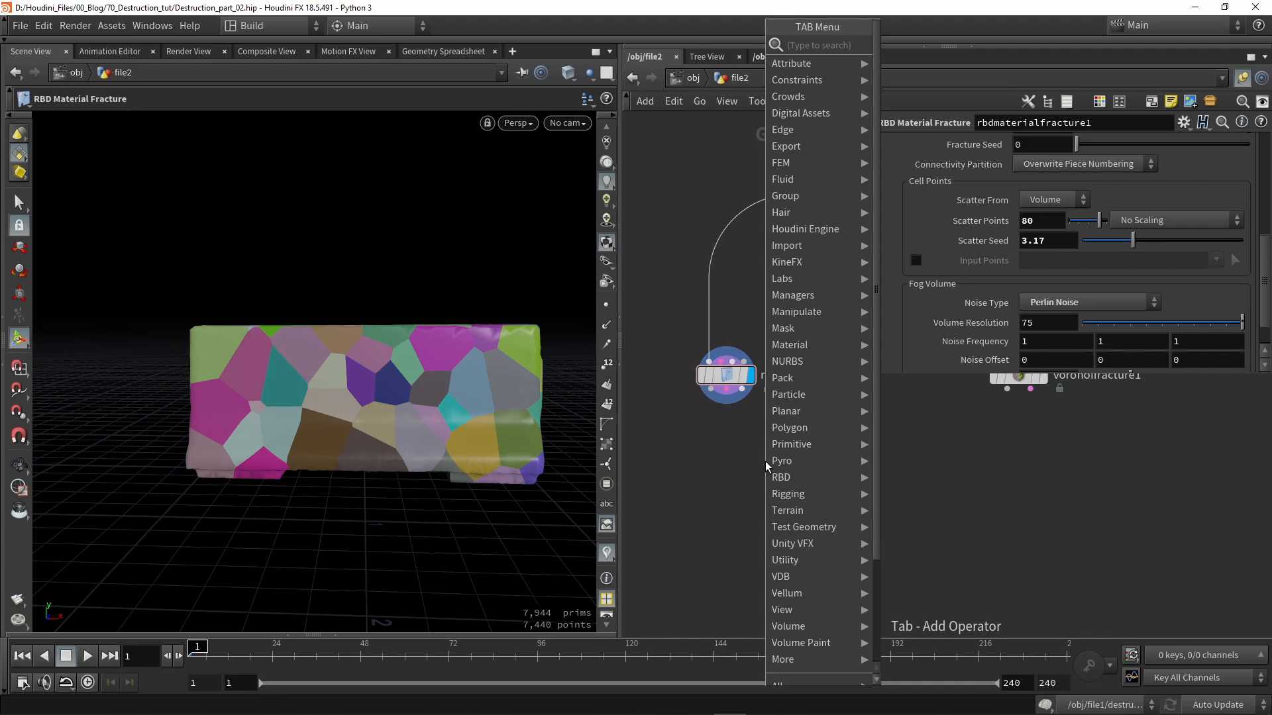
text(ass)
key(Return)
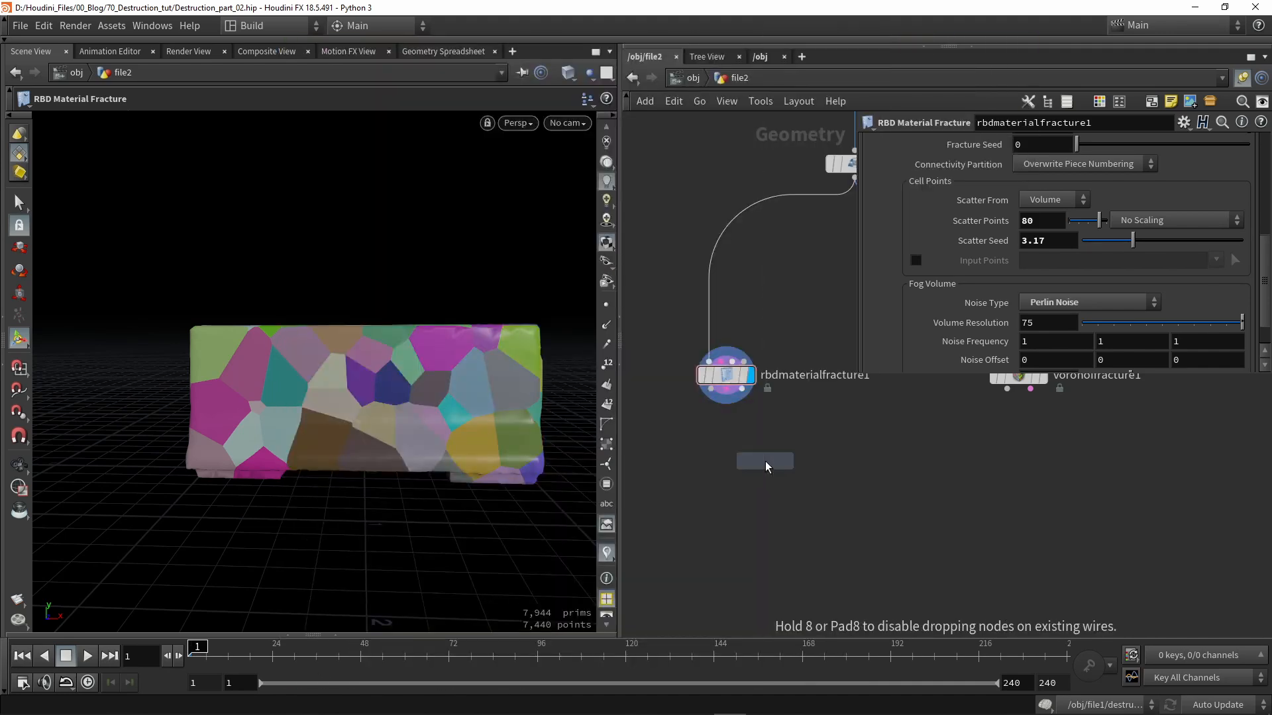
click(762, 463)
scroll(722, 402, up, 2)
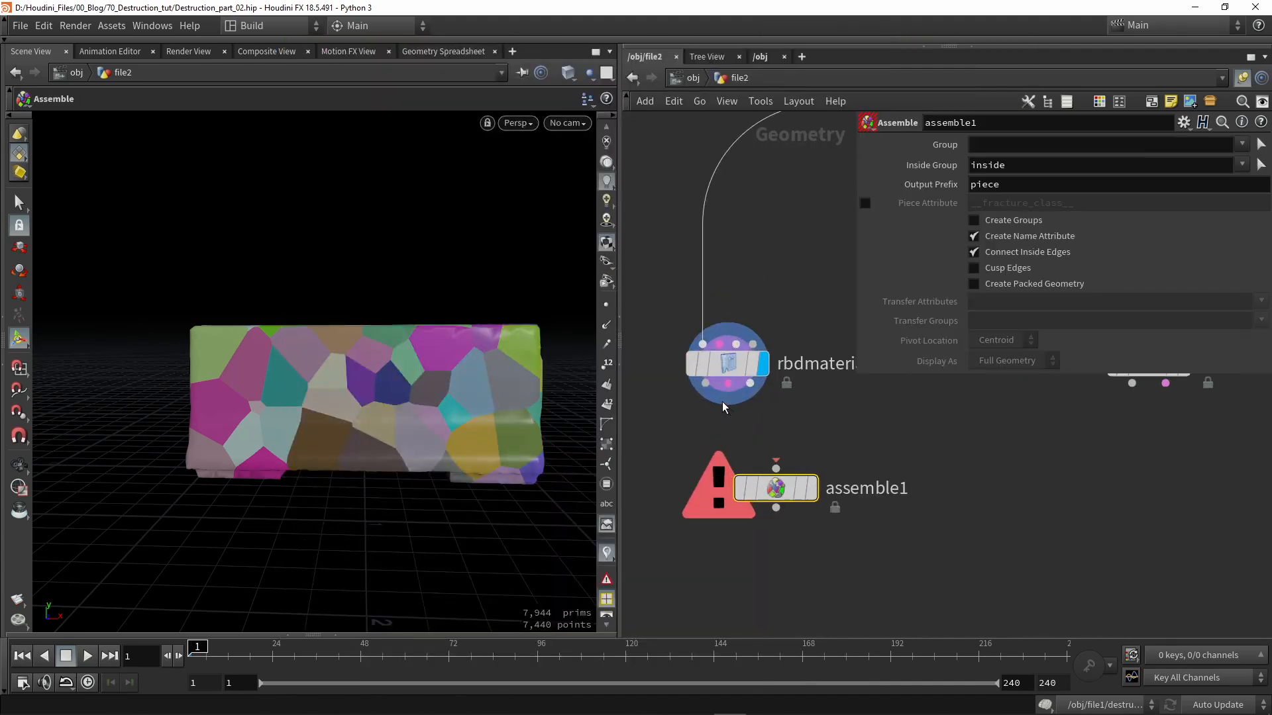
click(813, 489)
drag(780, 489, 732, 478)
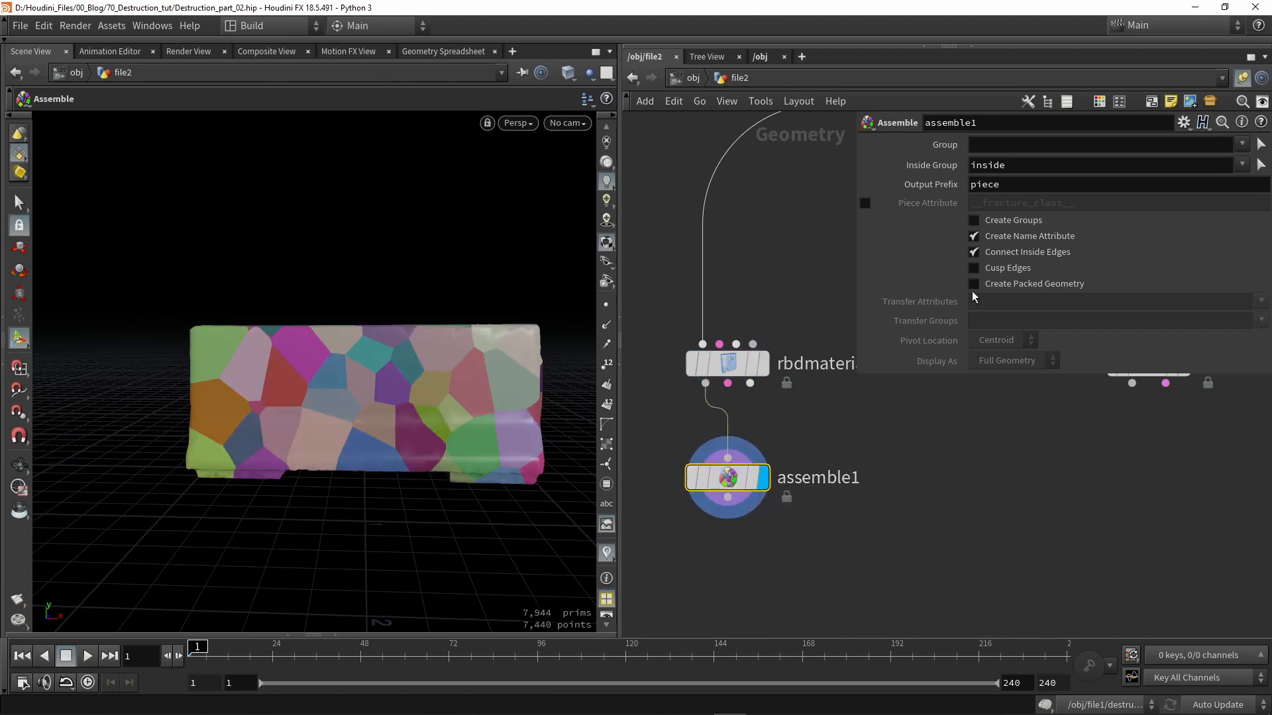
click(1047, 286)
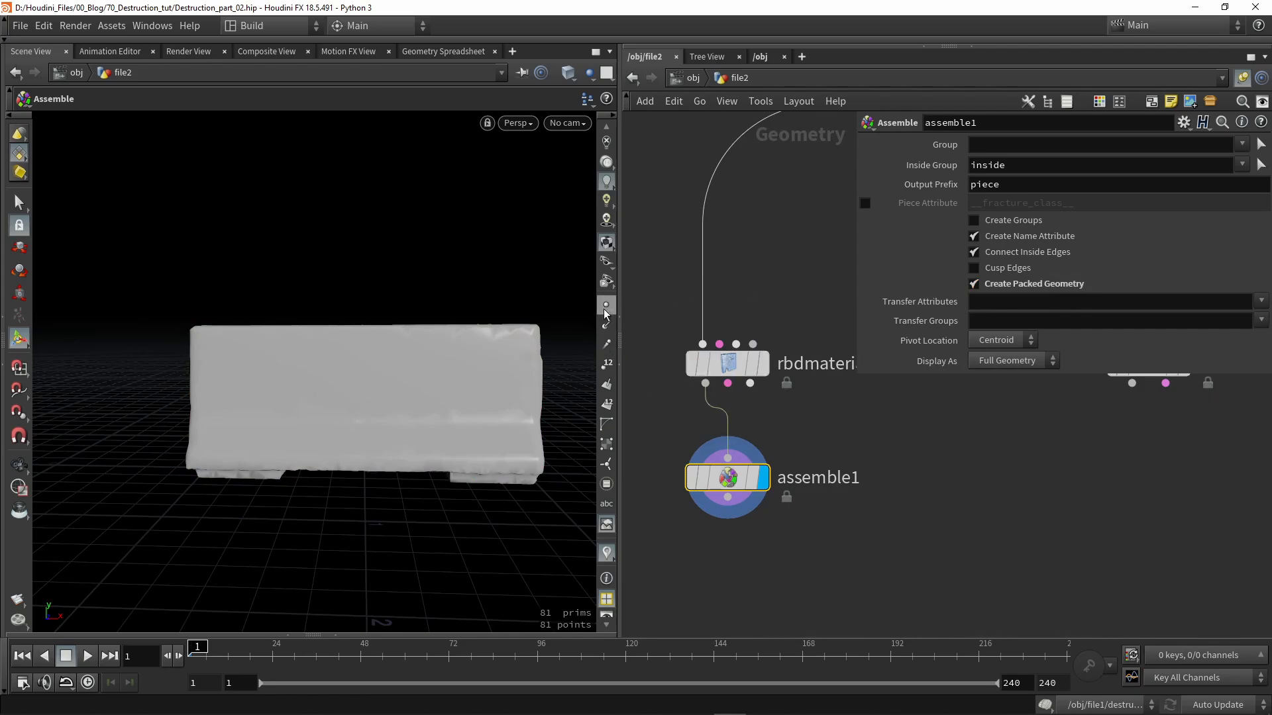
- Compare the fracture and assembled outputs in wireframe, then return to smooth shading
key(w)
scroll(404, 424, up, 4)
mouse_move(392, 408)
alt+mouse_down()
mouse_move(412, 310)
mouse_move(364, 278)
mouse_move(326, 289)
mouse_move(380, 295)
mouse_move(371, 285)
alt+mouse_up()
scroll(364, 278, up, 4)
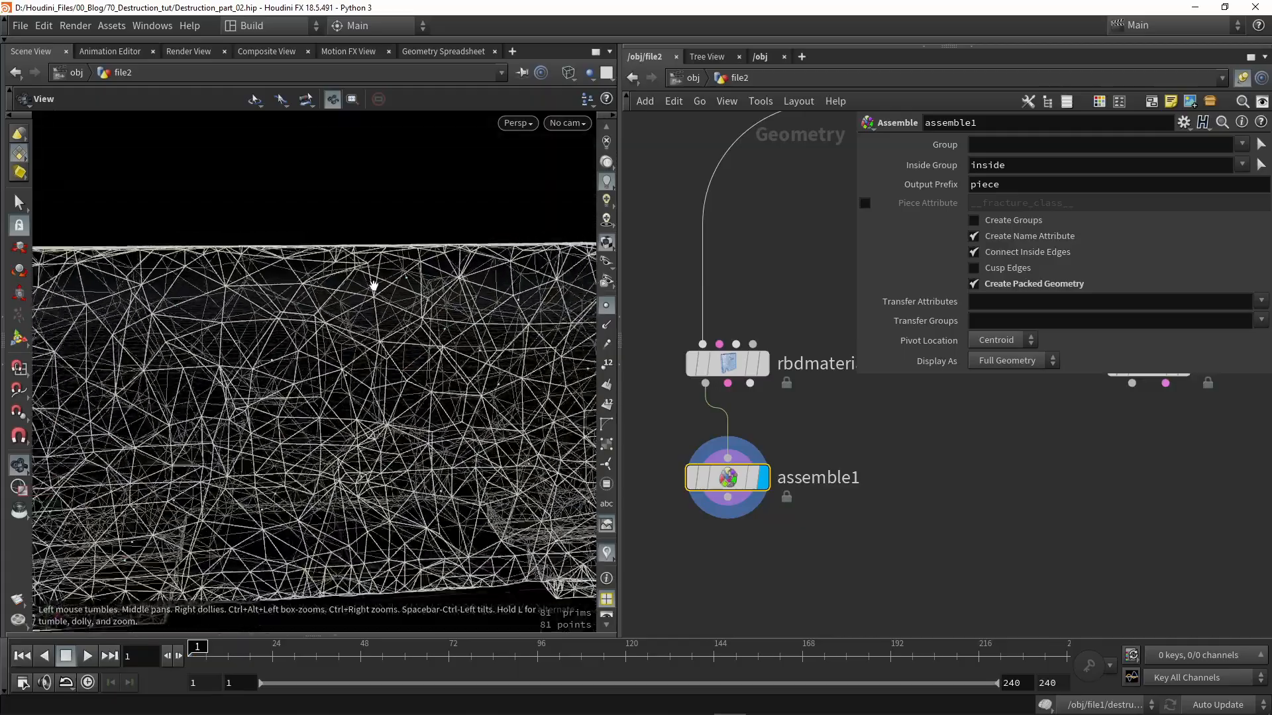
click(763, 364)
alt+drag(371, 371, 518, 402)
click(763, 477)
alt+right_drag(518, 402, 428, 386)
mouse_move(428, 387)
alt+mouse_down()
mouse_move(474, 400)
mouse_move(458, 432)
alt+mouse_up()
key(shift+w)
scroll(822, 537, down, 1)
middle_drag(845, 581, 859, 508)
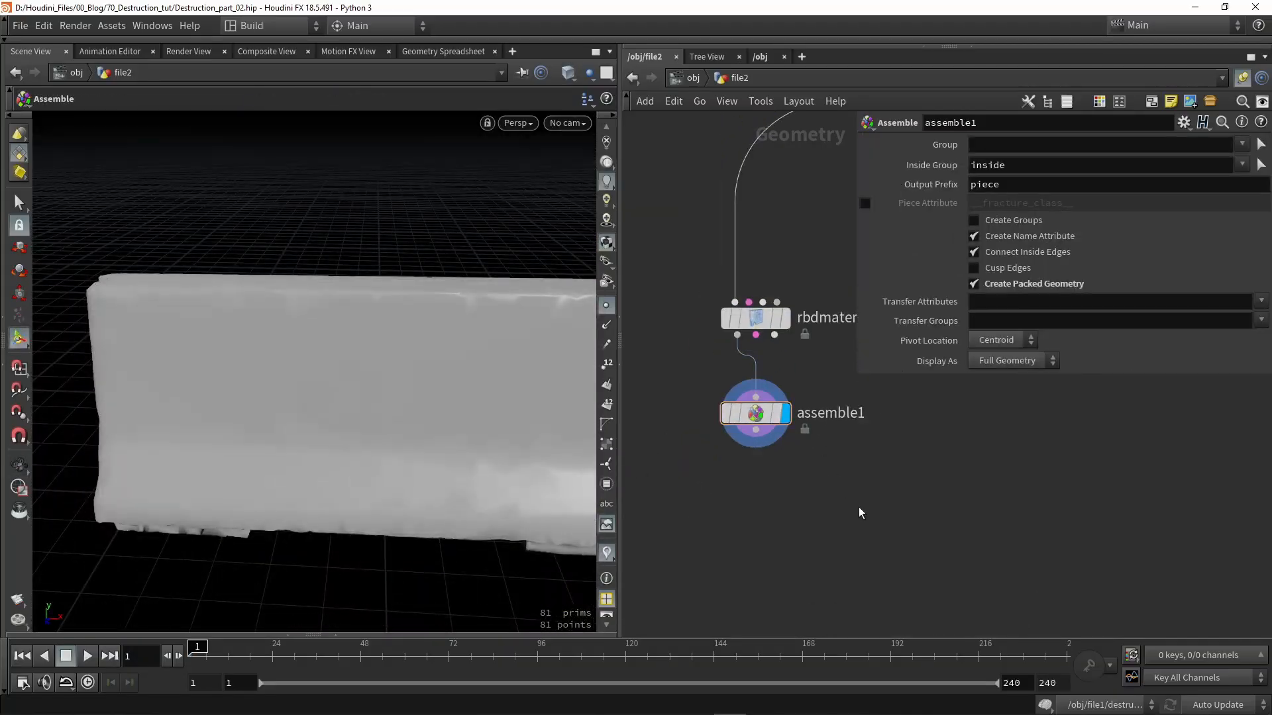
- Add a Group node directly under assemble1 and display its result
key(Tab)
text(group)
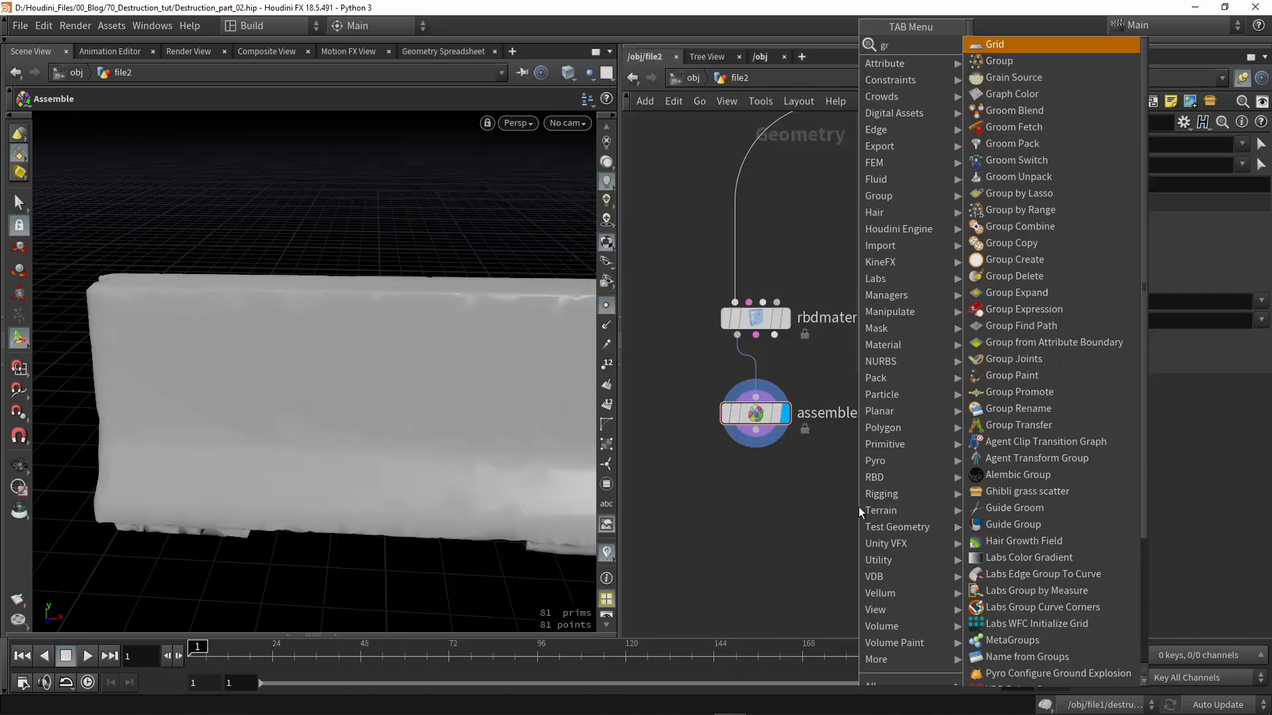
key(Return)
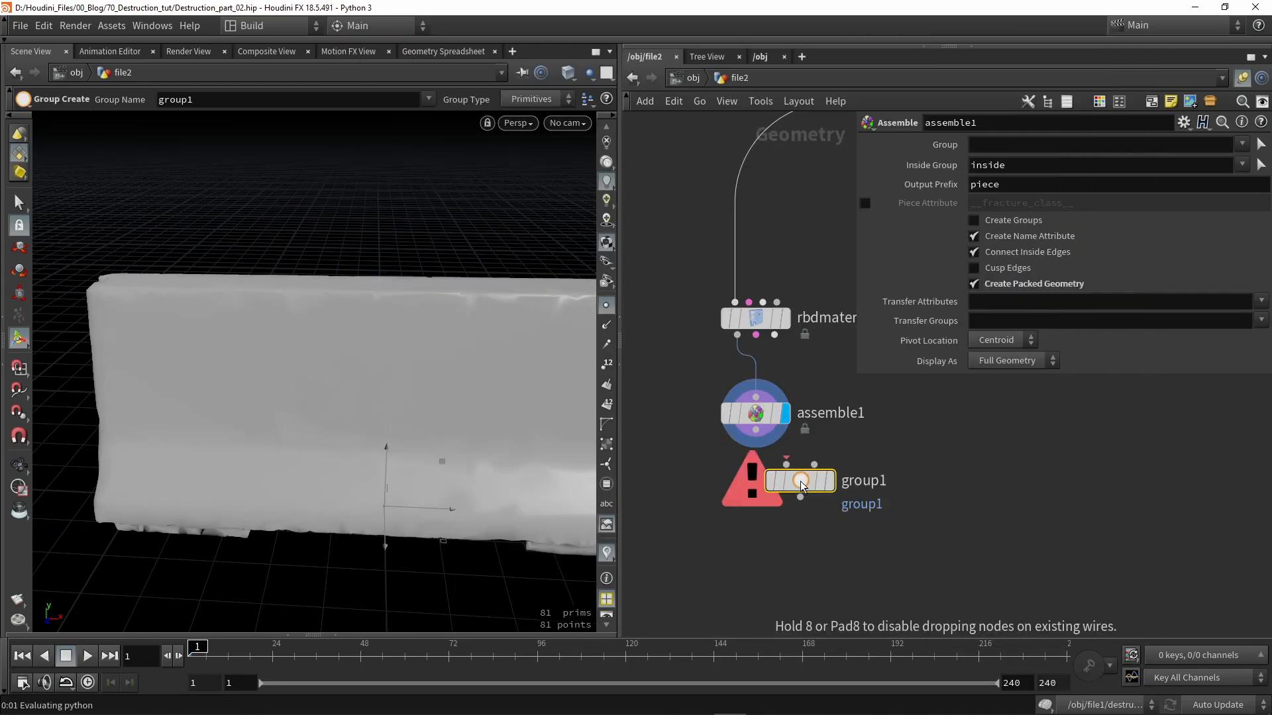
click(801, 481)
scroll(800, 483, up, 3)
drag(800, 490, 723, 509)
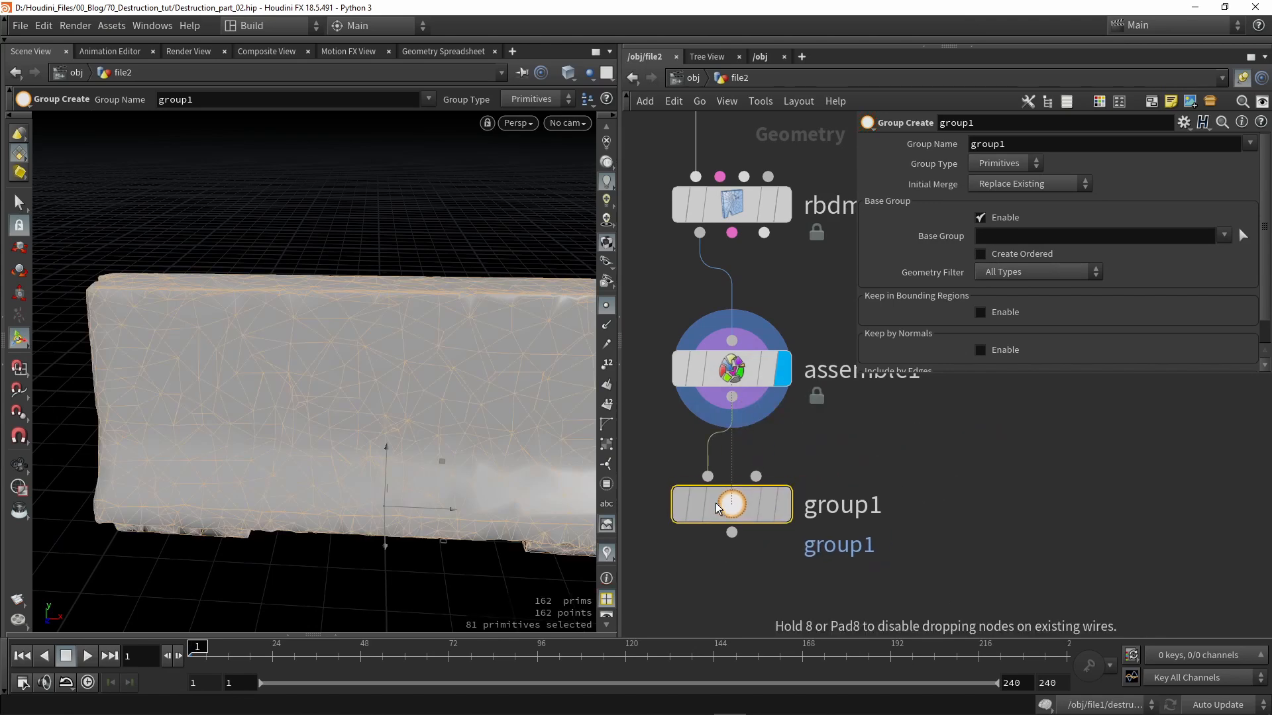
click(779, 427)
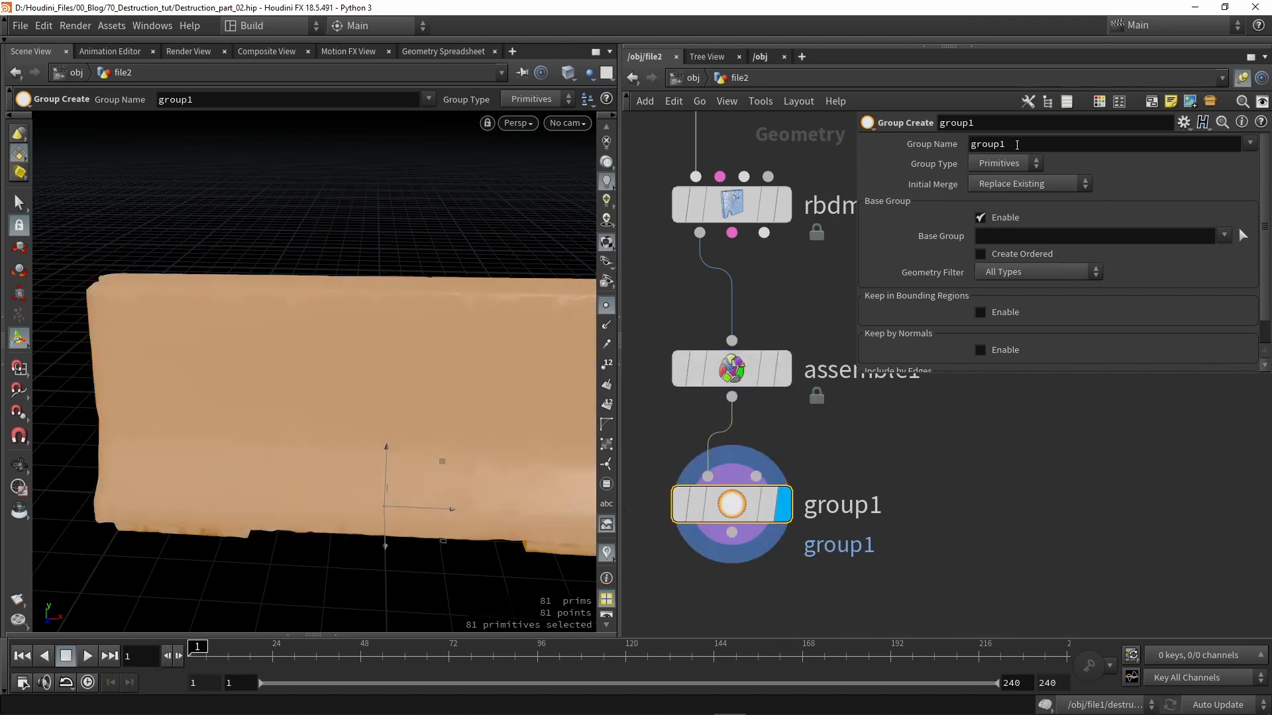
- Name the group 'static', set Group Type to Points, disable Base Group, enable Keep in Bounding Regions
click(1015, 145)
text(static)
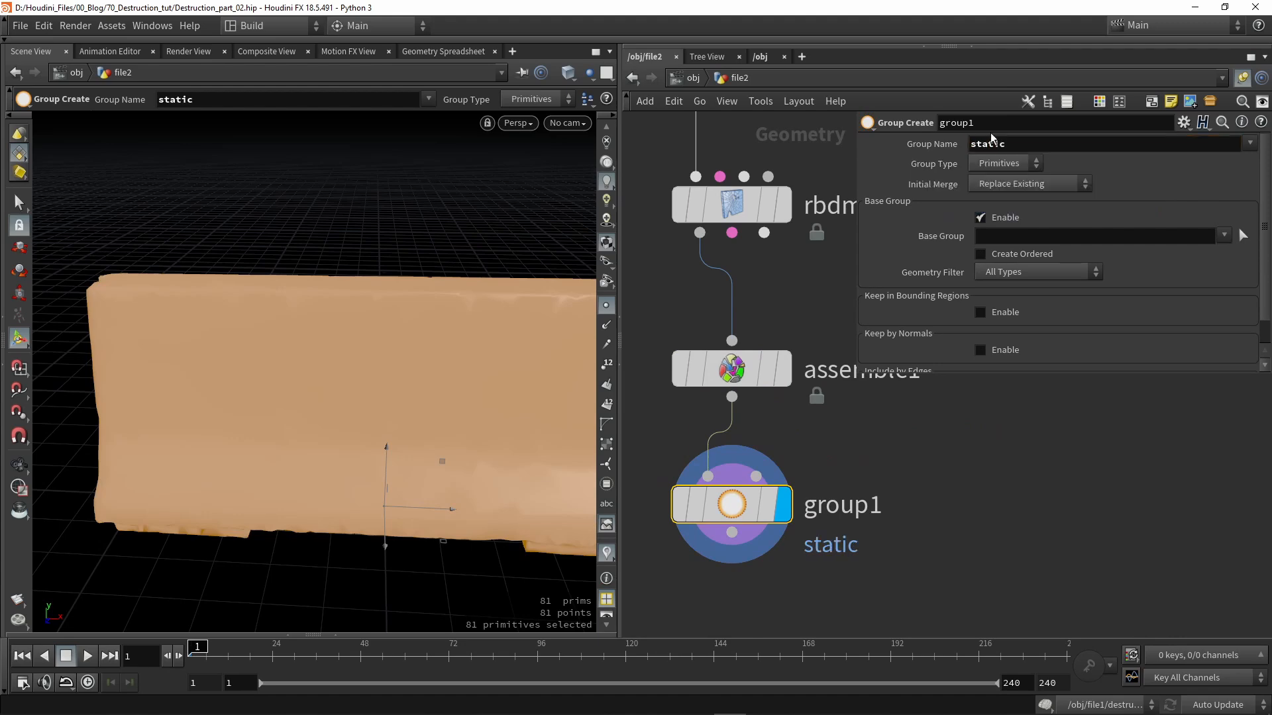
click(997, 163)
click(994, 177)
click(981, 217)
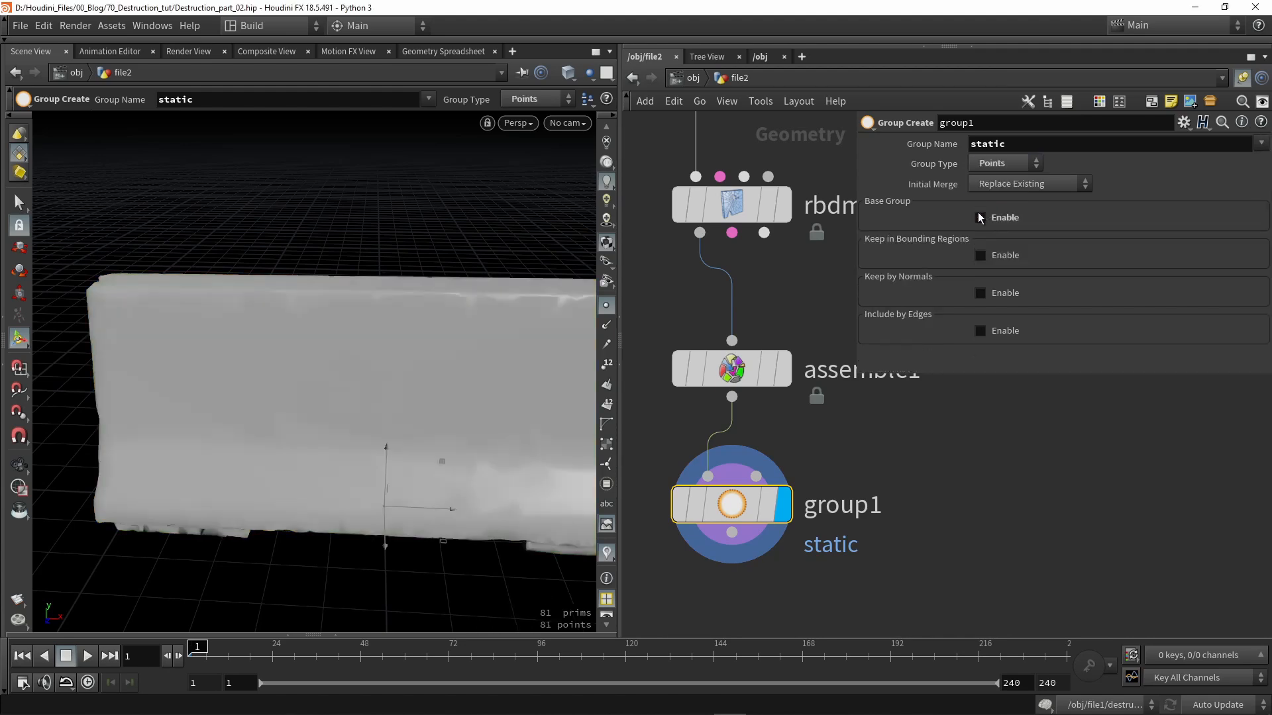
click(980, 255)
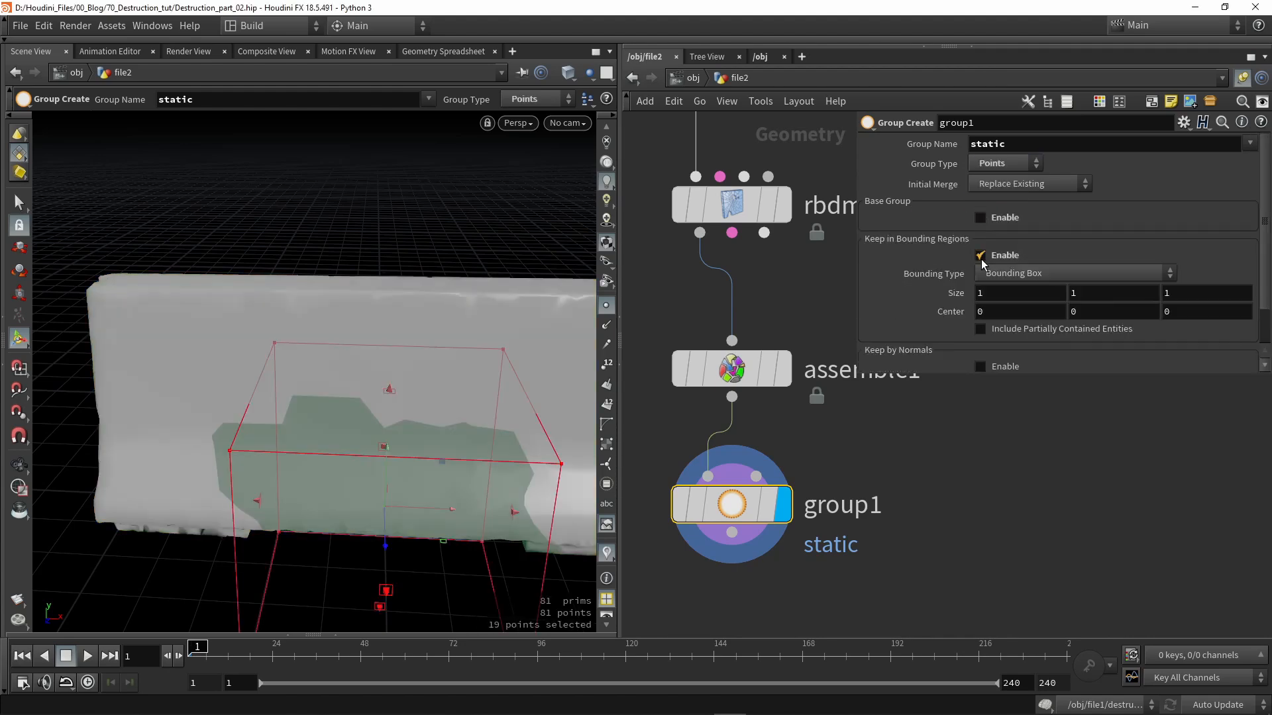
- Stretch the bounding box along the barrier's length to take in its lower points
alt+drag(450, 401, 285, 381)
alt+right_drag(284, 381, 435, 318)
alt+drag(448, 336, 398, 369)
key(Return)
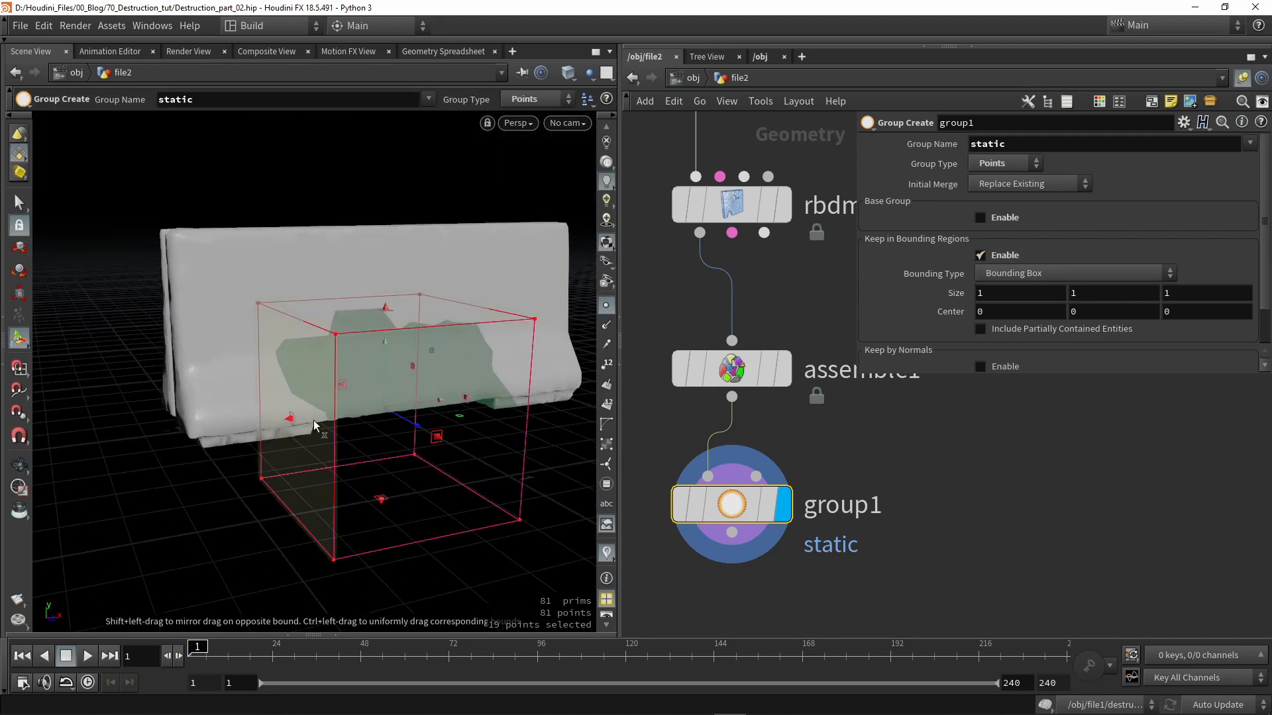
shift+drag(289, 419, 125, 450)
alt+drag(245, 409, 303, 335)
key(Return)
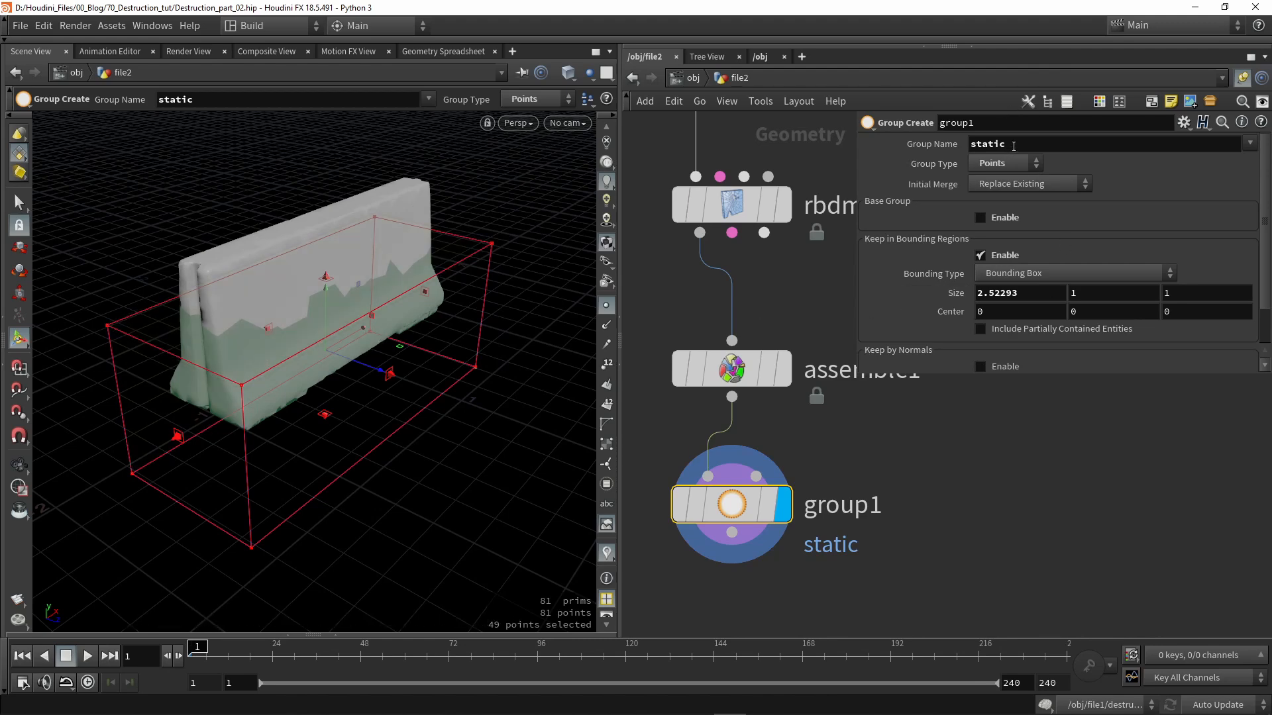
alt+drag(412, 368, 347, 347)
scroll(993, 255, down, 2)
- Keep Box as the bounding shape and tidy group1's position in the network
click(1024, 236)
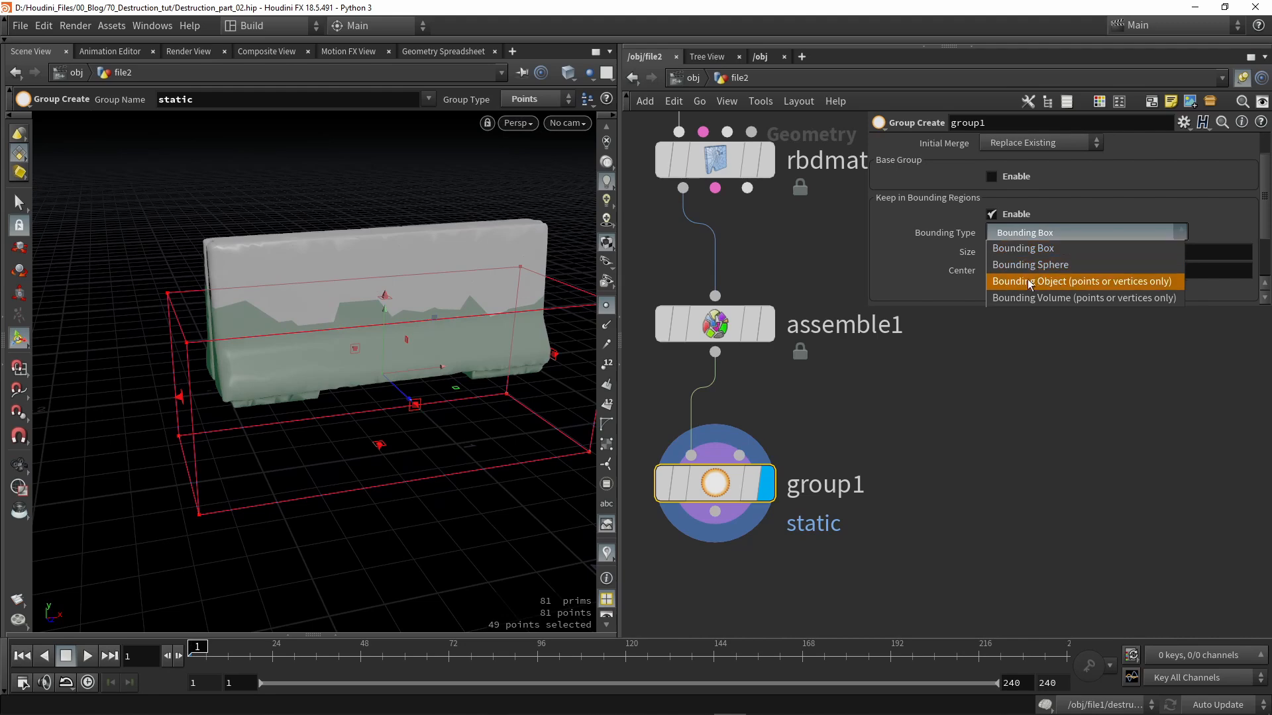
click(726, 488)
drag(719, 485, 734, 516)
middle_drag(873, 414, 799, 435)
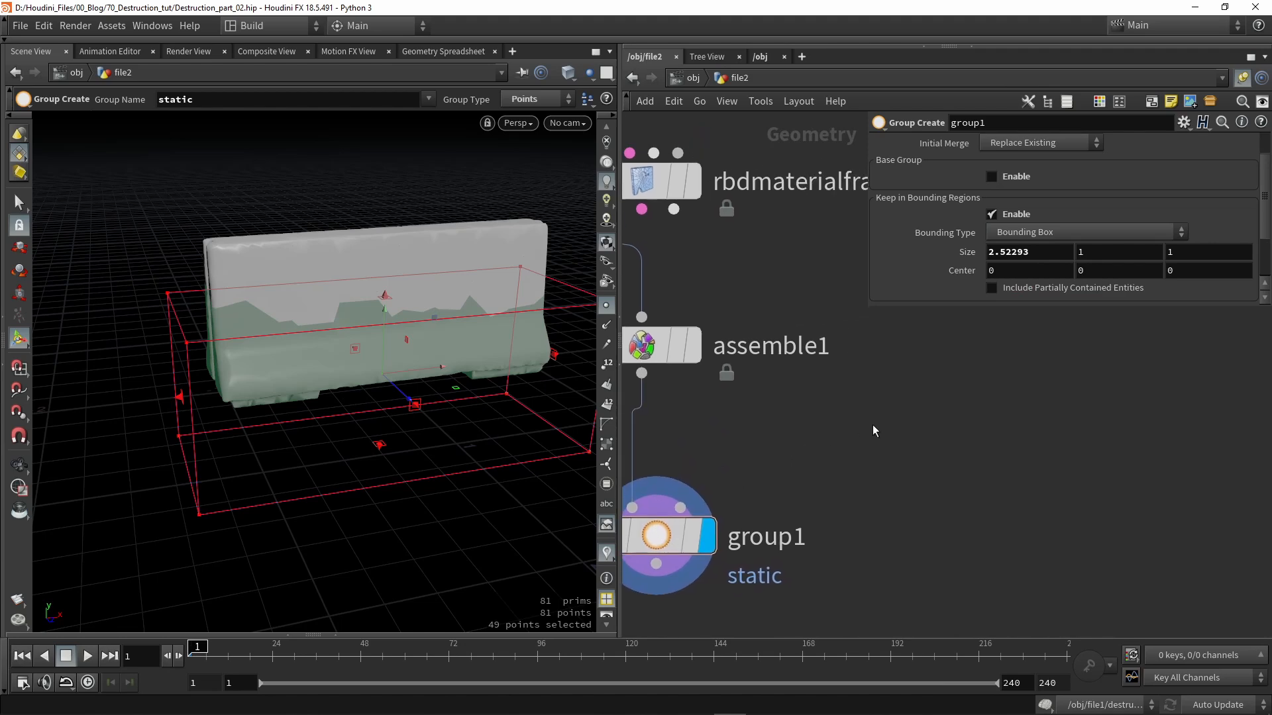
- Add a box1 node and wire it into group1's second input
key(Tab)
text(wr)
key(Return)
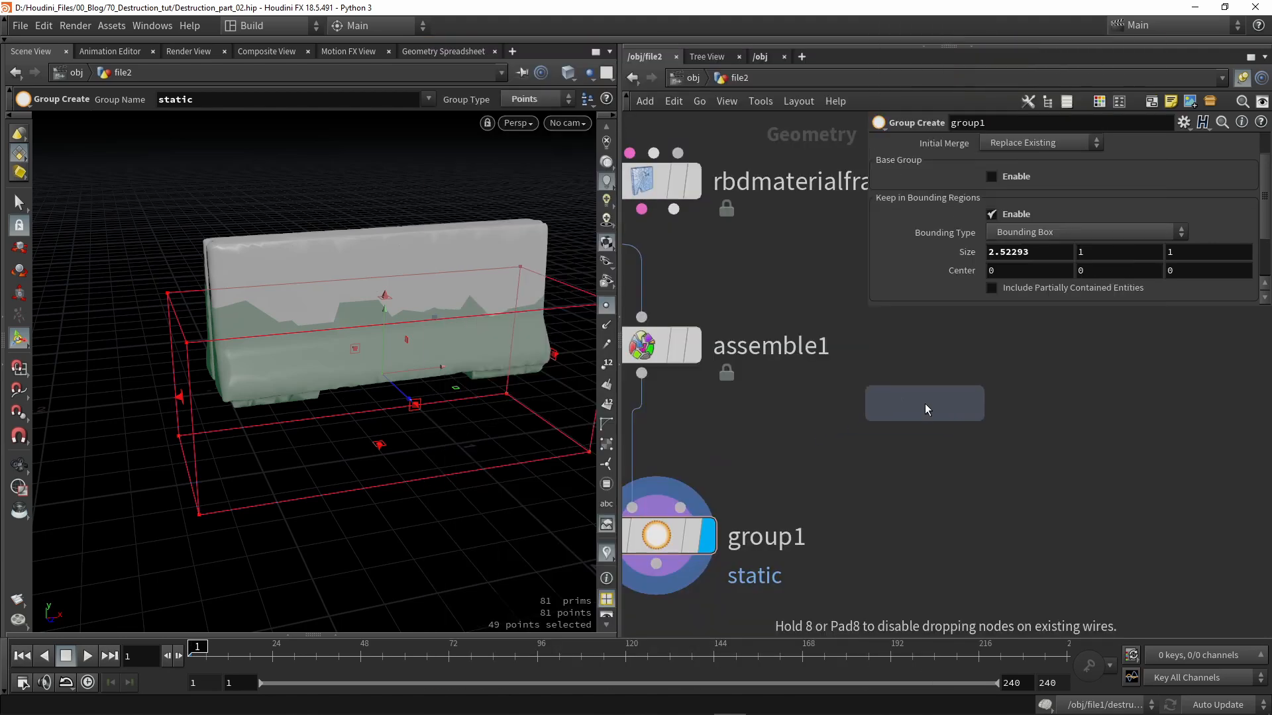
click(922, 391)
drag(915, 400, 680, 507)
scroll(776, 453, down, 2)
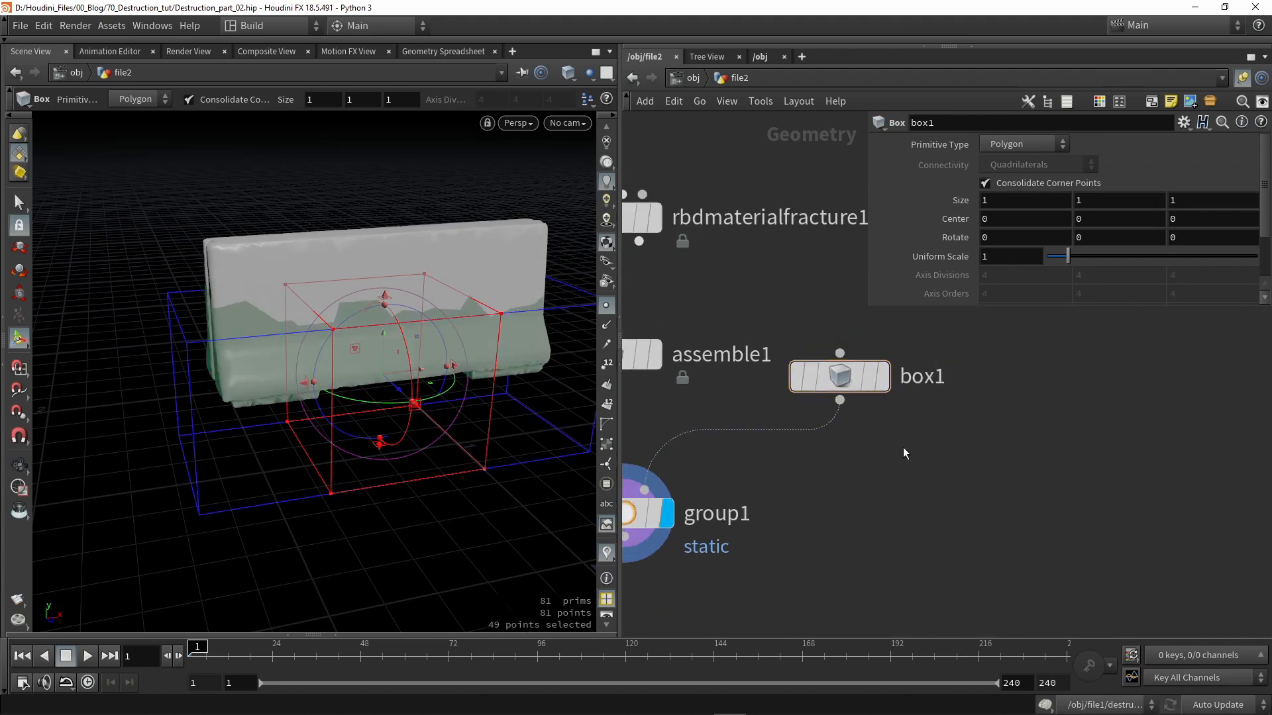
- Add a sphere1 node beside box1
key(Tab)
text(sphe)
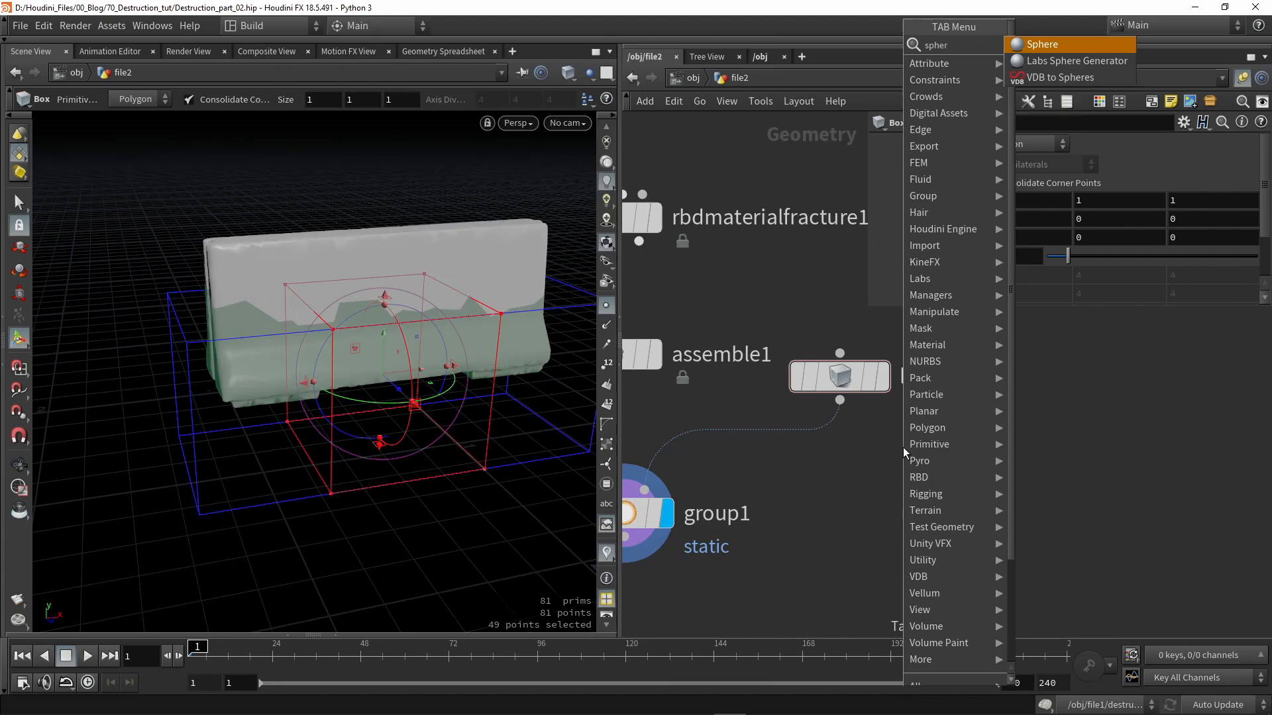
key(Return)
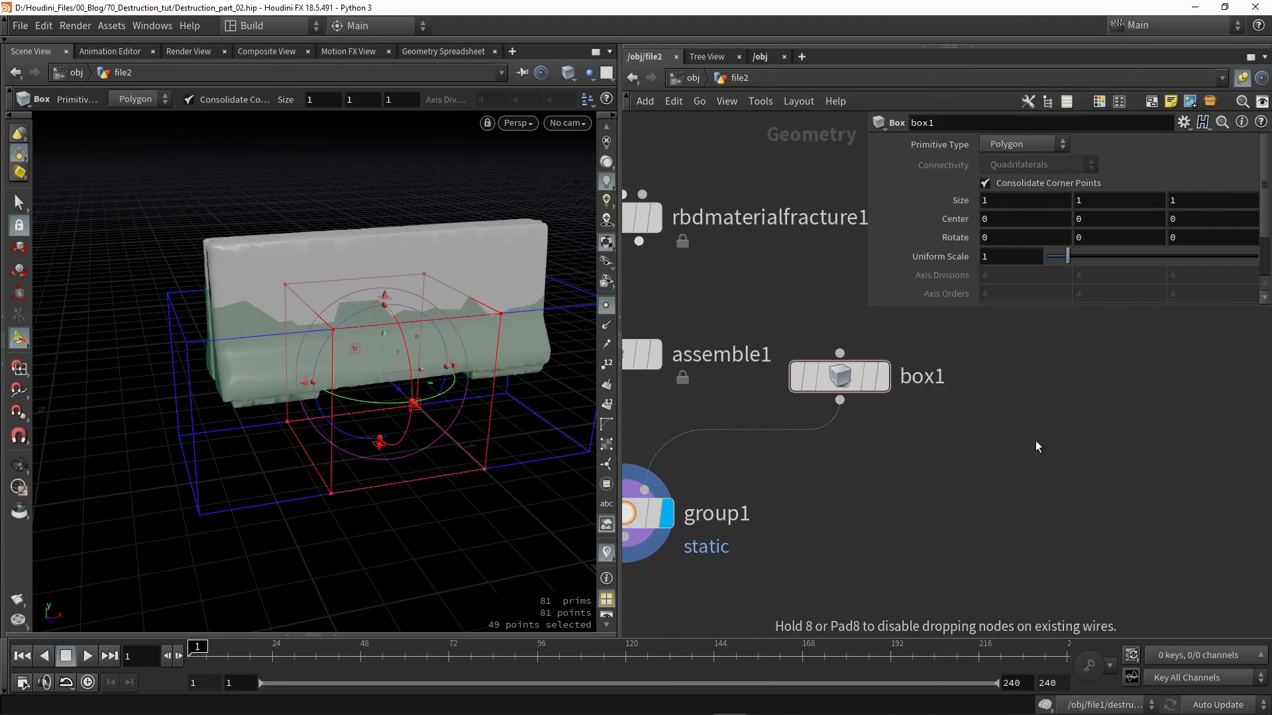
click(1023, 373)
- Merge box1 and sphere1 into merge1, feed it to group1's bounding input, and arrange nodes
drag(1088, 451, 791, 354)
alt+click(841, 401)
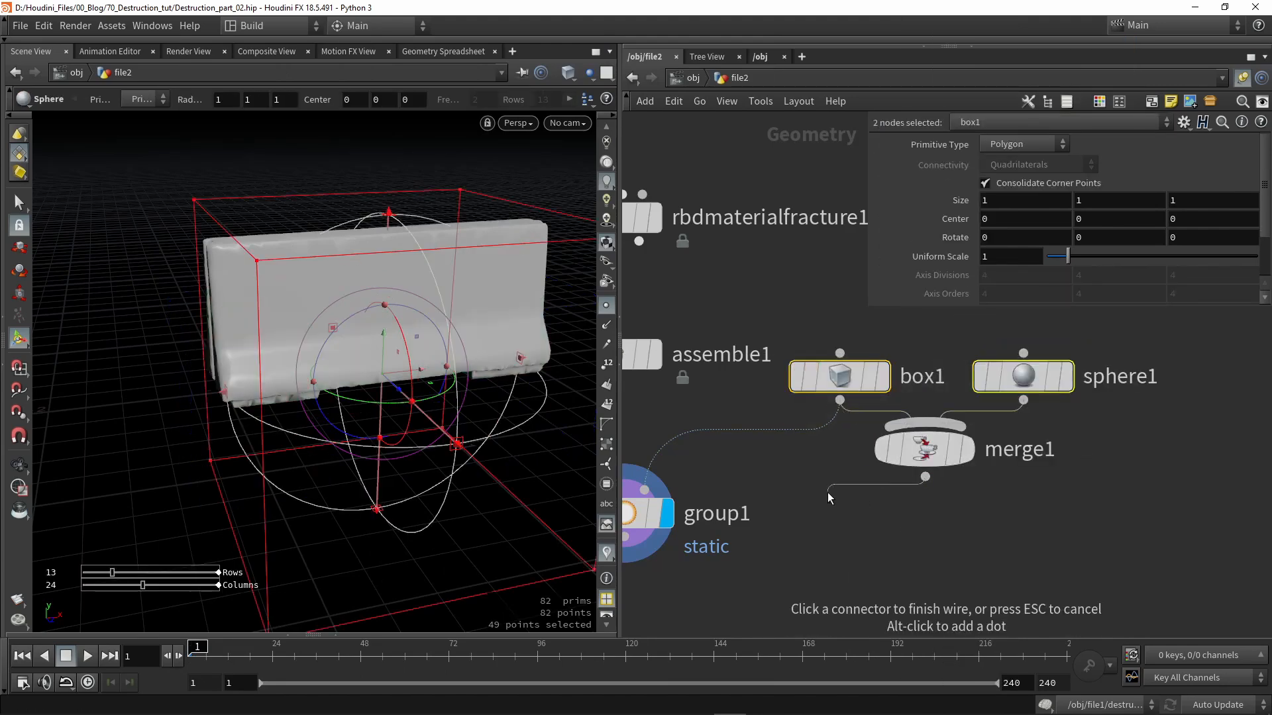
click(703, 488)
middle_drag(728, 459, 817, 380)
drag(715, 437, 702, 539)
middle_drag(1054, 416, 896, 462)
drag(860, 418, 857, 466)
click(1060, 417)
middle_drag(938, 434, 999, 428)
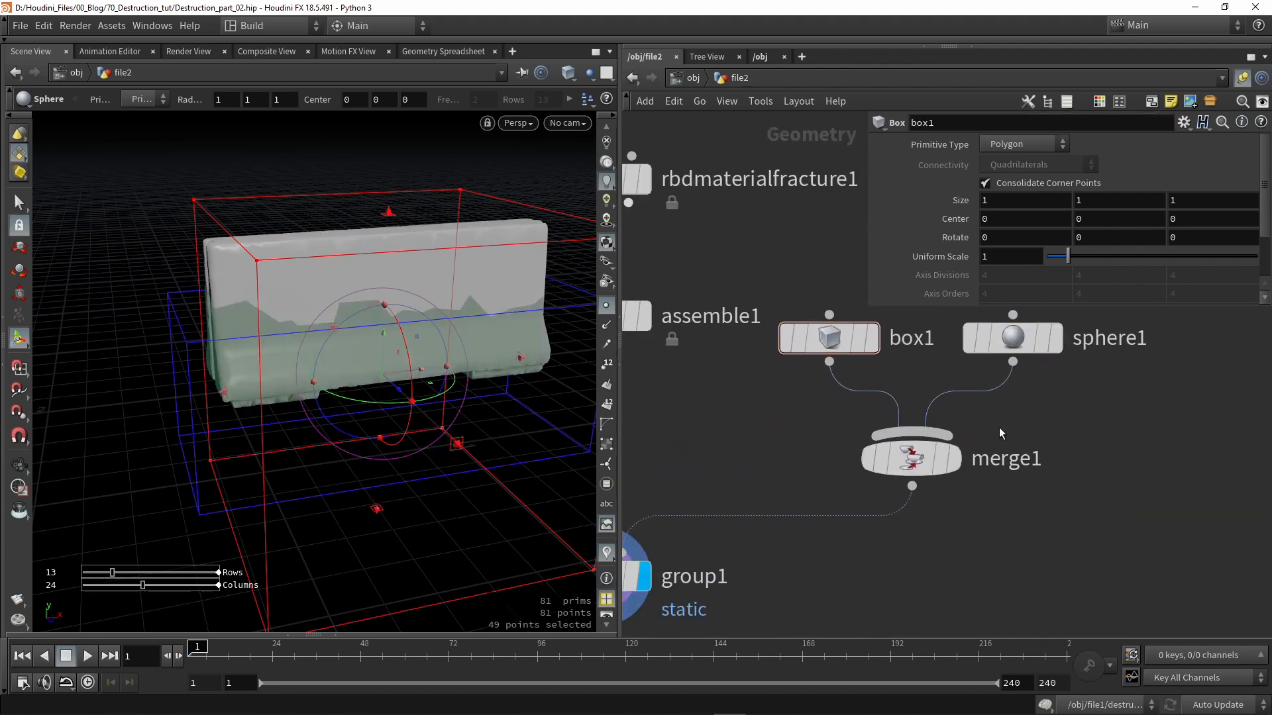
- Widen box1 along the barrier's length and lower it slightly below the barrier
click(1010, 351)
click(846, 346)
alt+drag(338, 375, 105, 431)
drag(367, 339, 353, 377)
alt+drag(353, 377, 370, 352)
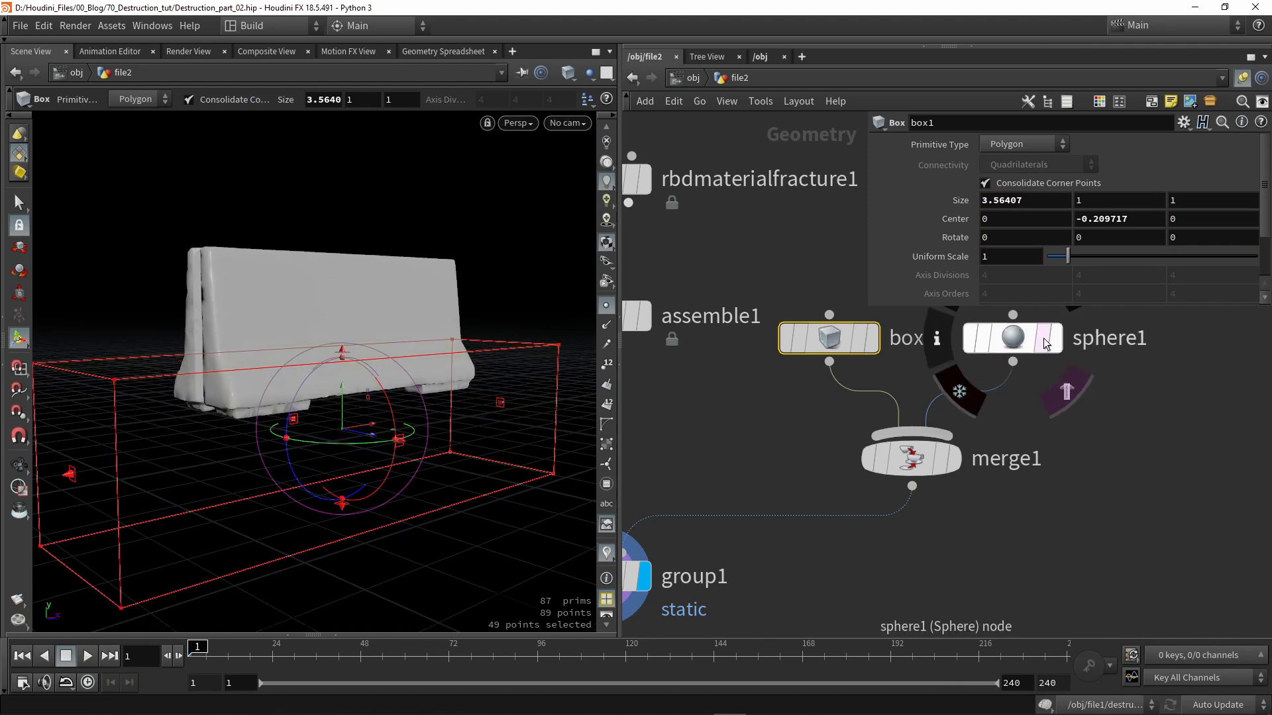
- Set sphere1 to Polygon primitive type with a Uniform Scale of 0.82
click(1008, 344)
click(1007, 144)
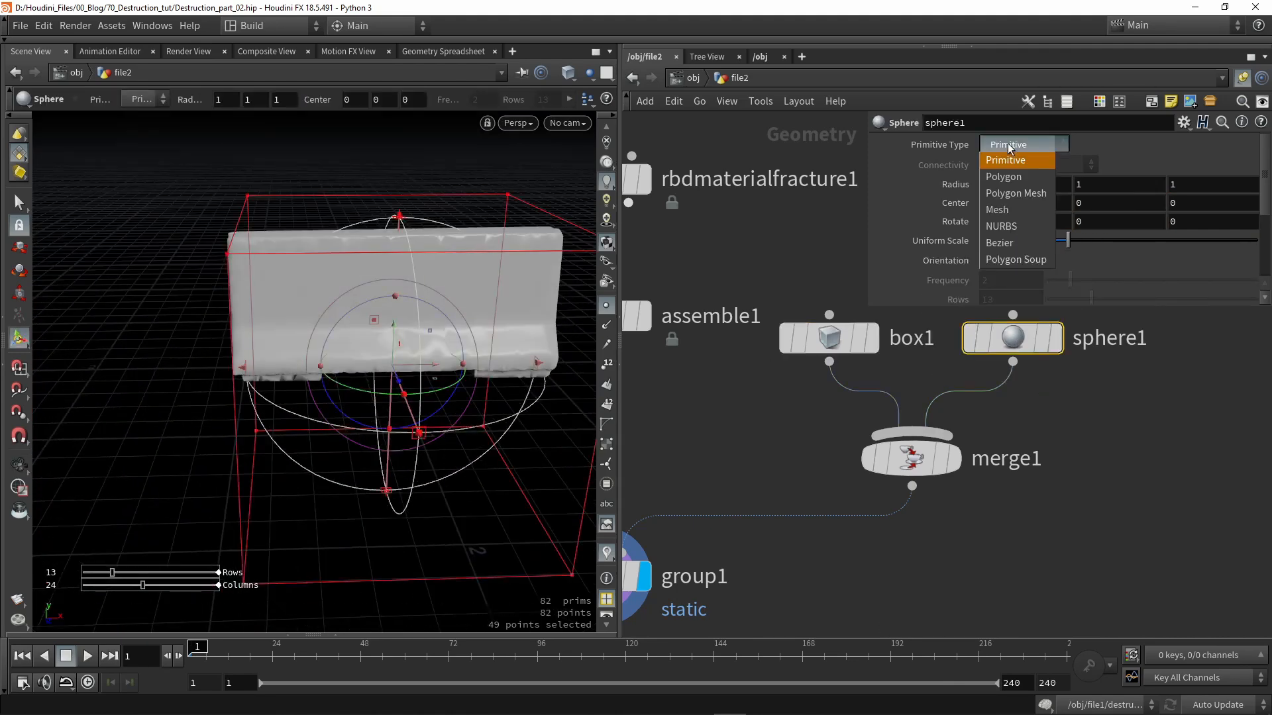
alt+drag(291, 344, 366, 321)
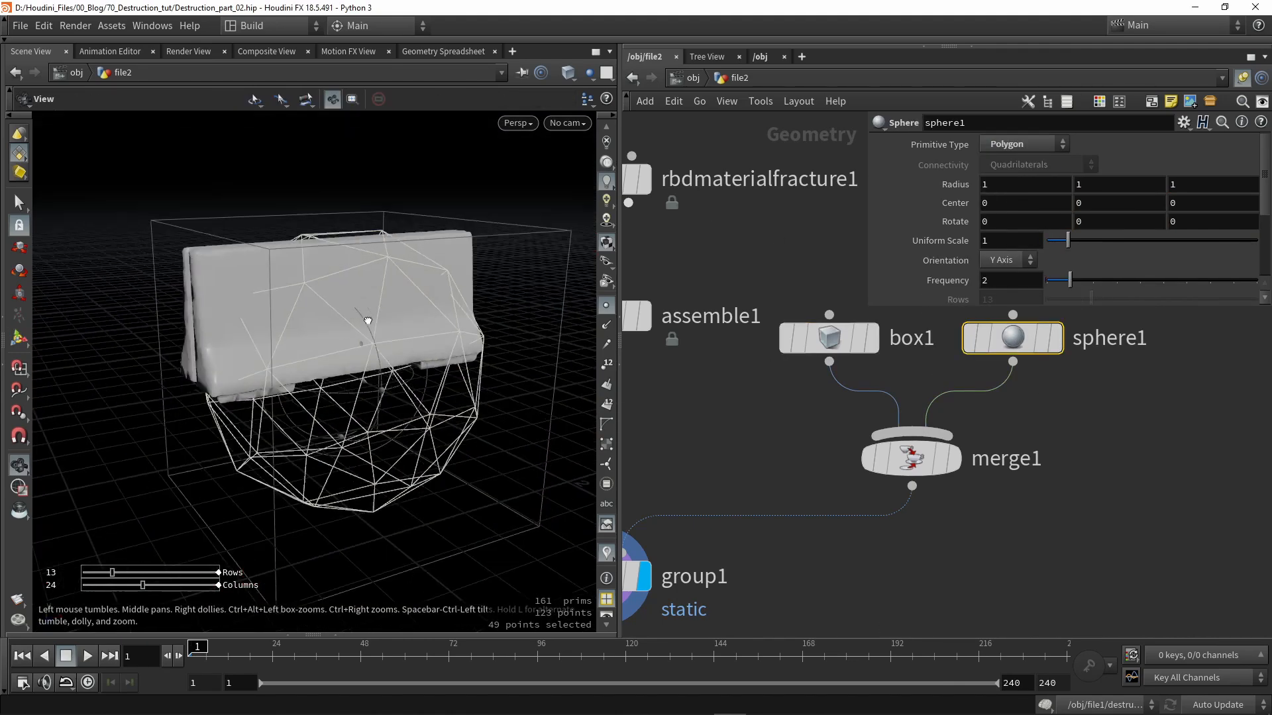
drag(1068, 243, 1065, 244)
alt+drag(305, 373, 242, 340)
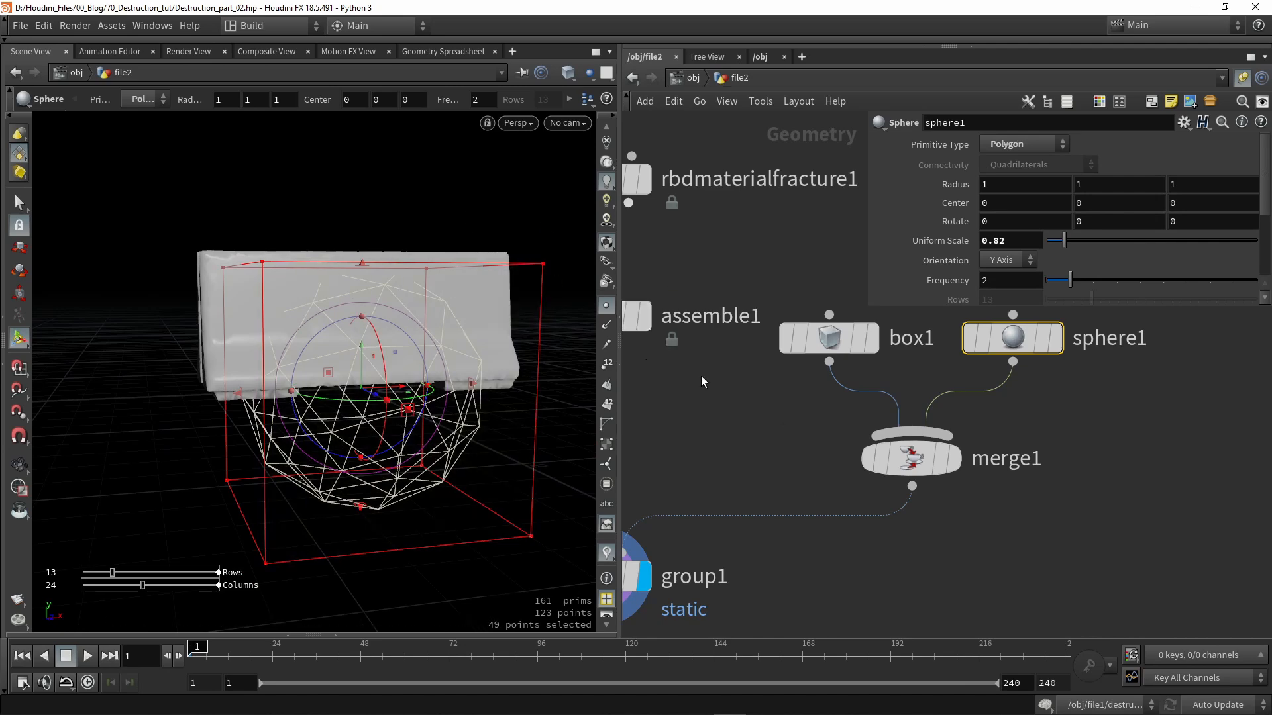
middle_drag(613, 586, 712, 508)
click(713, 506)
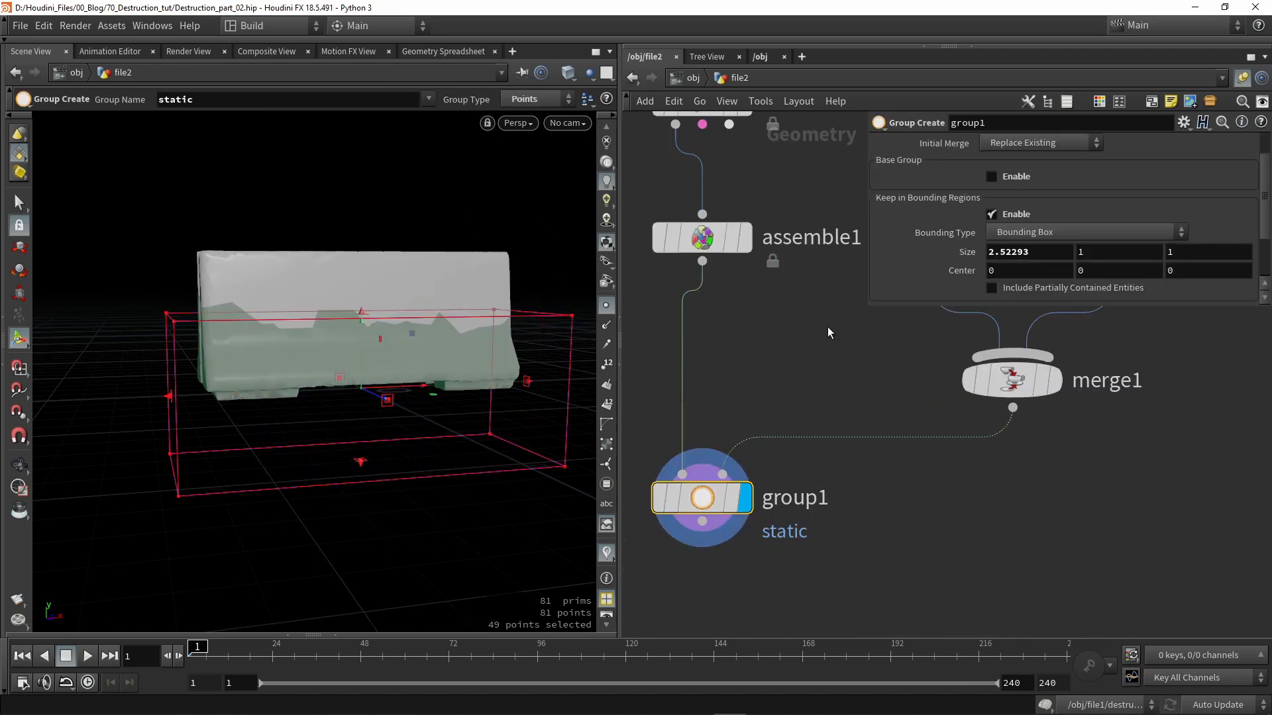
- Set group1's Bounding Type to Bounding Object
click(1017, 235)
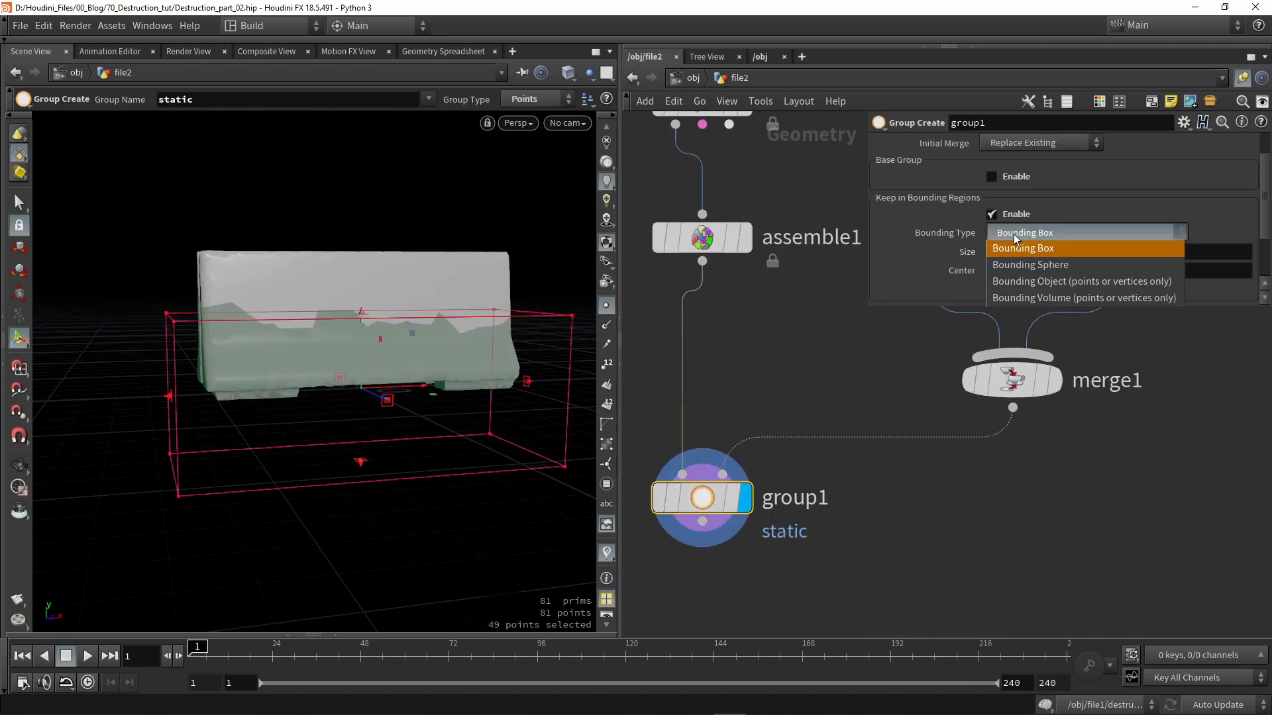
click(1012, 280)
middle_drag(869, 348, 819, 391)
scroll(819, 392, down, 1)
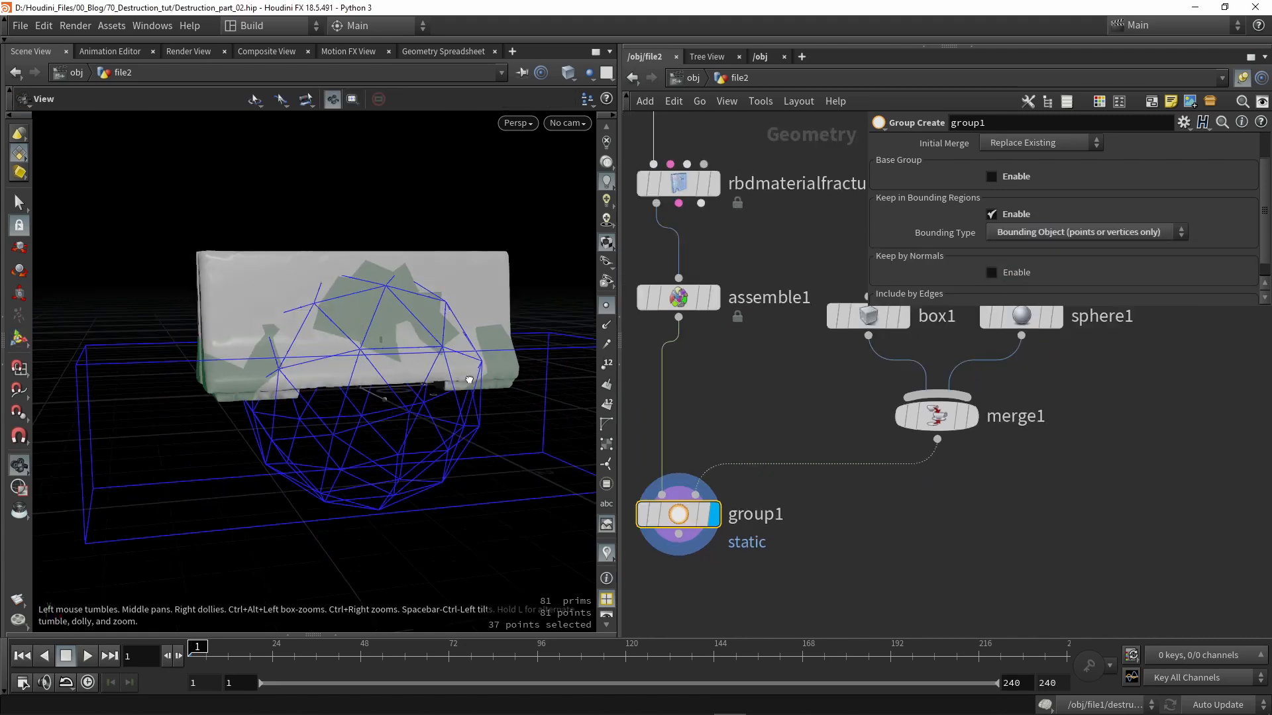
alt+drag(463, 374, 484, 394)
middle_drag(771, 416, 728, 452)
scroll(728, 452, down, 2)
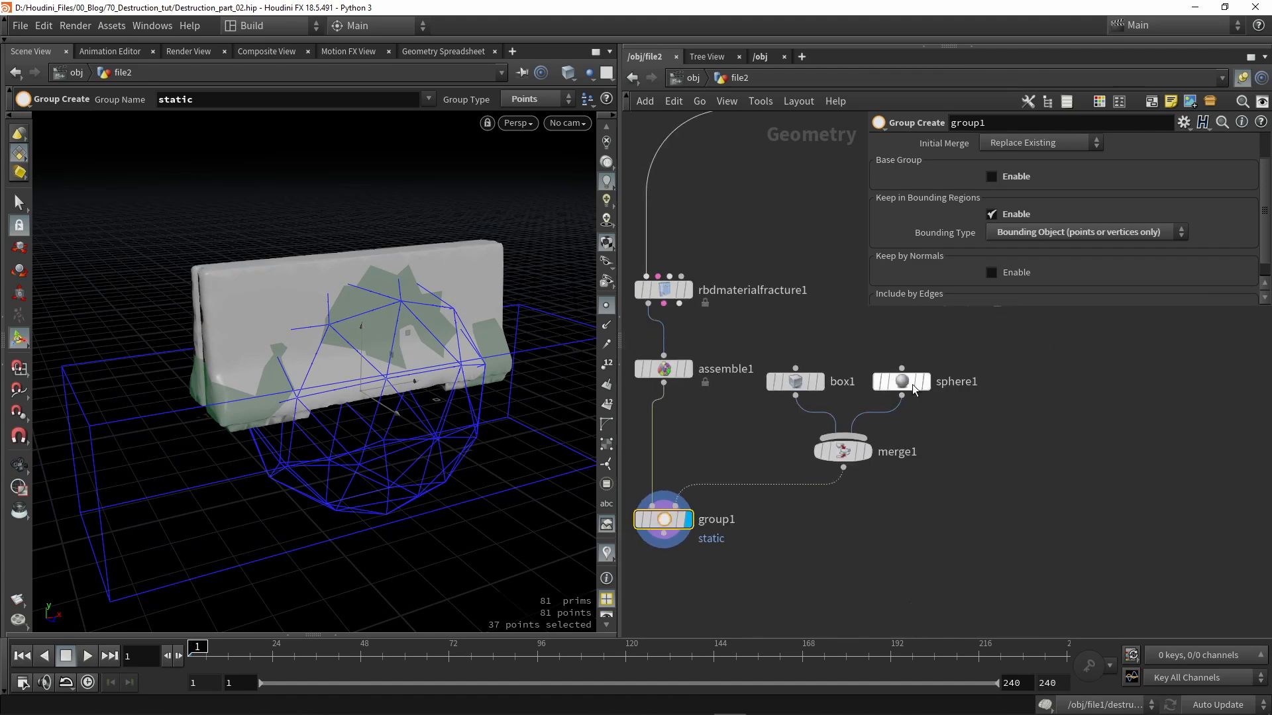
- Move sphere1 down to Y 0.357241 over the barrier's base, leaving 47 of 81 points grouped
click(902, 381)
drag(357, 381, 527, 244)
click(664, 527)
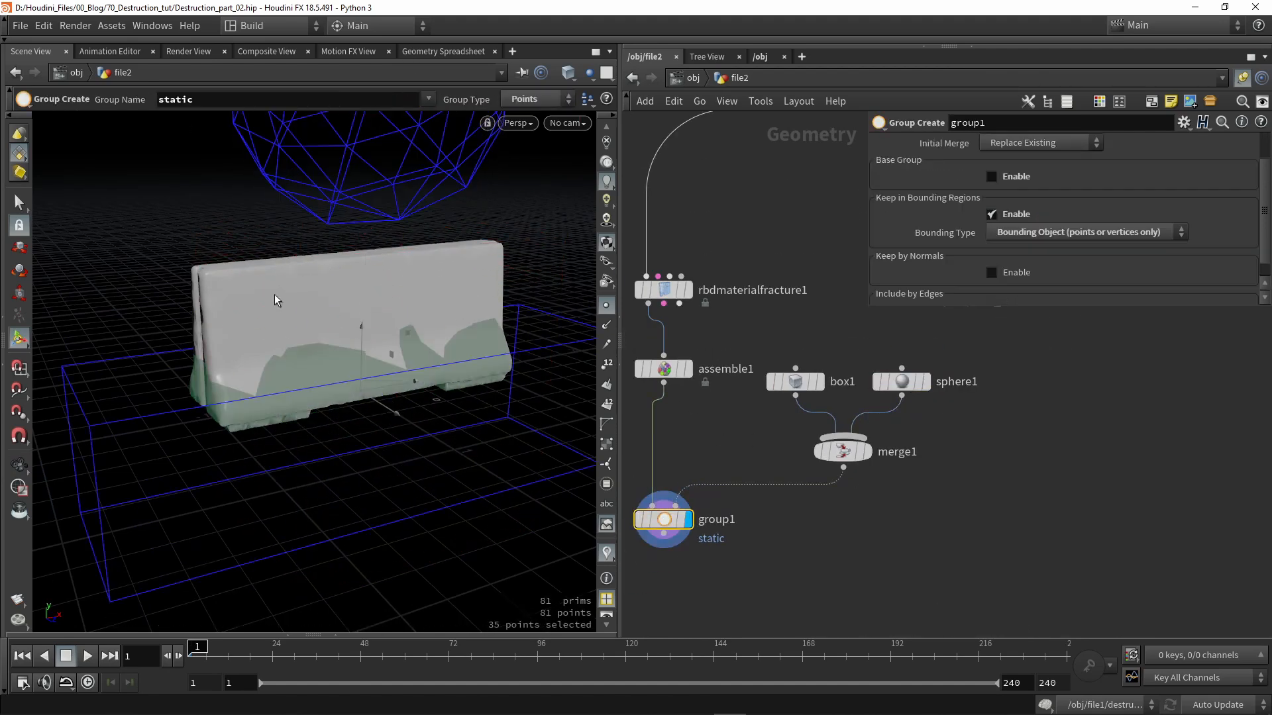
click(901, 381)
key(space)
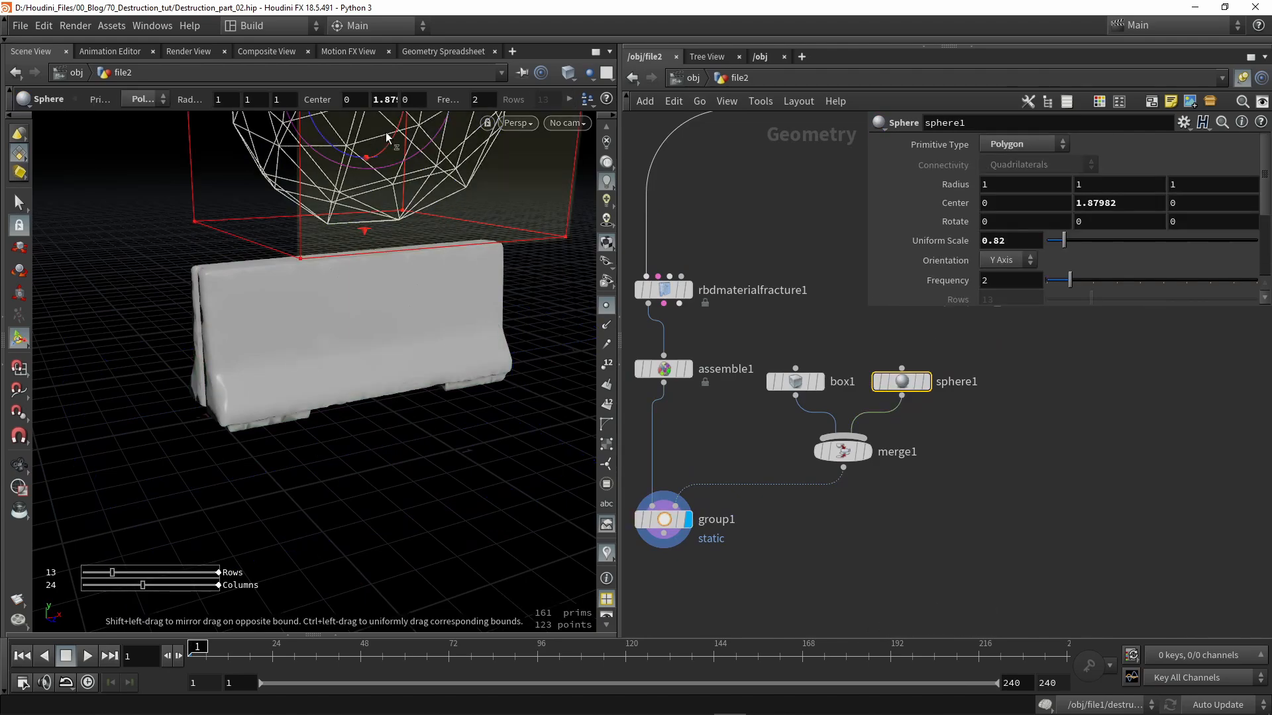
drag(385, 132, 378, 228)
middle_drag(377, 228, 378, 264)
drag(366, 140, 364, 386)
click(663, 519)
key(space)
drag(415, 482, 300, 507)
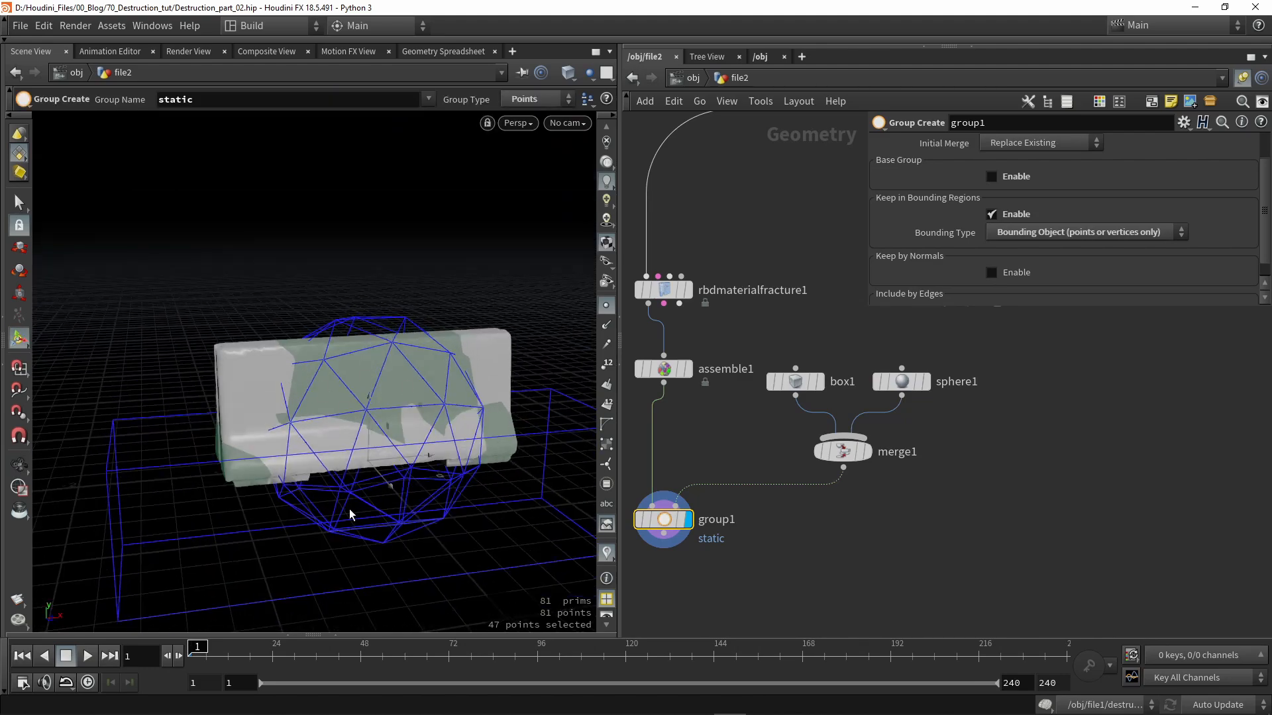
middle_drag(639, 462, 680, 408)
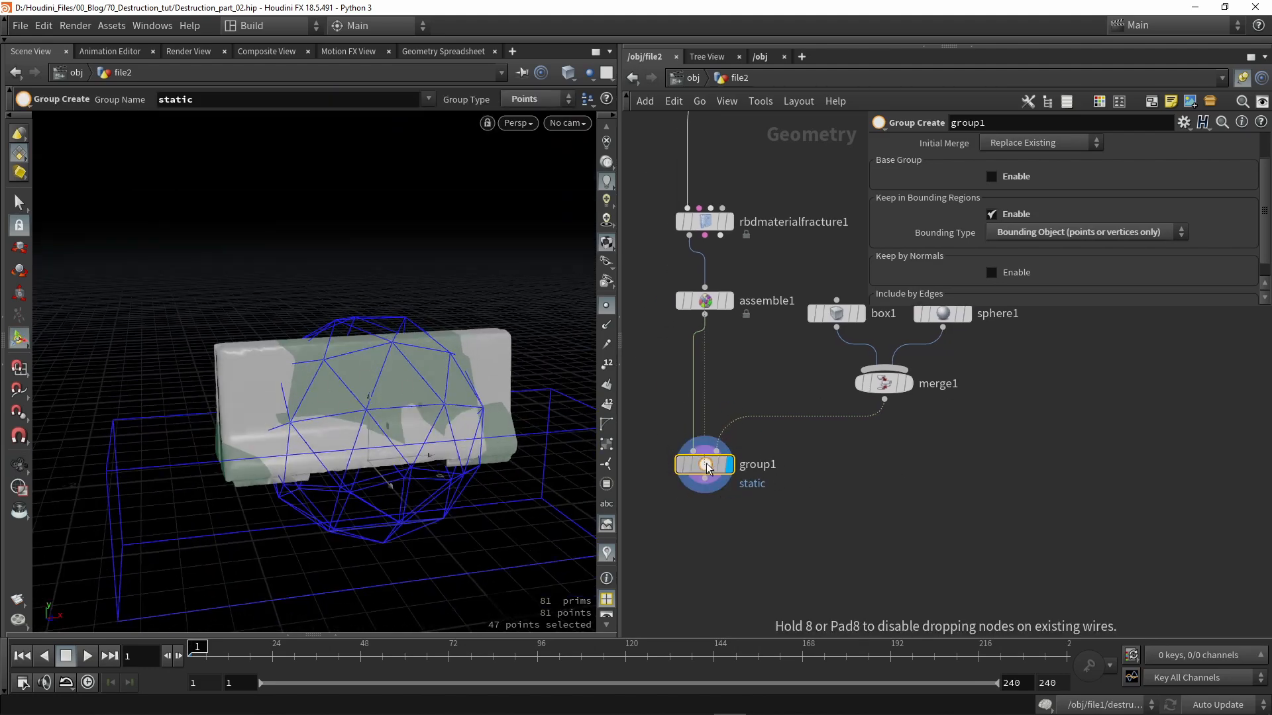
scroll(901, 424, up, 5)
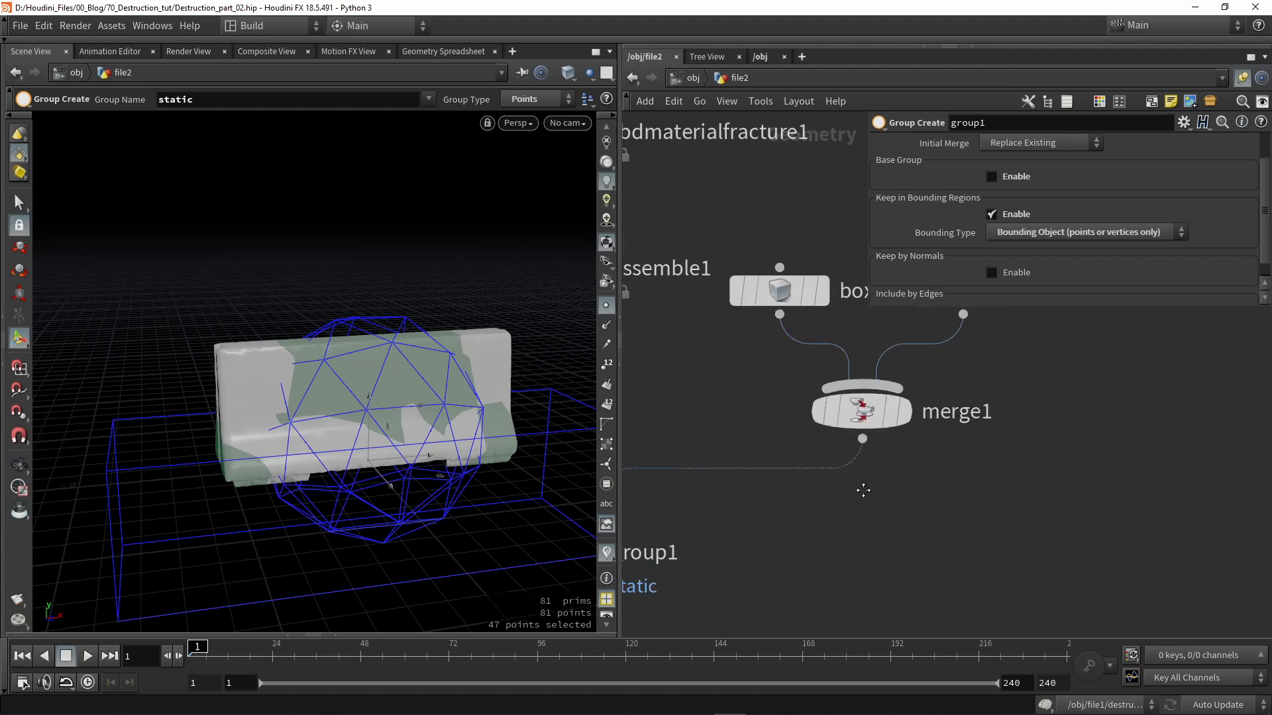
- Add an IsoOffset node under merge1, wire merge1 into it, and display its fog volume
key(Tab)
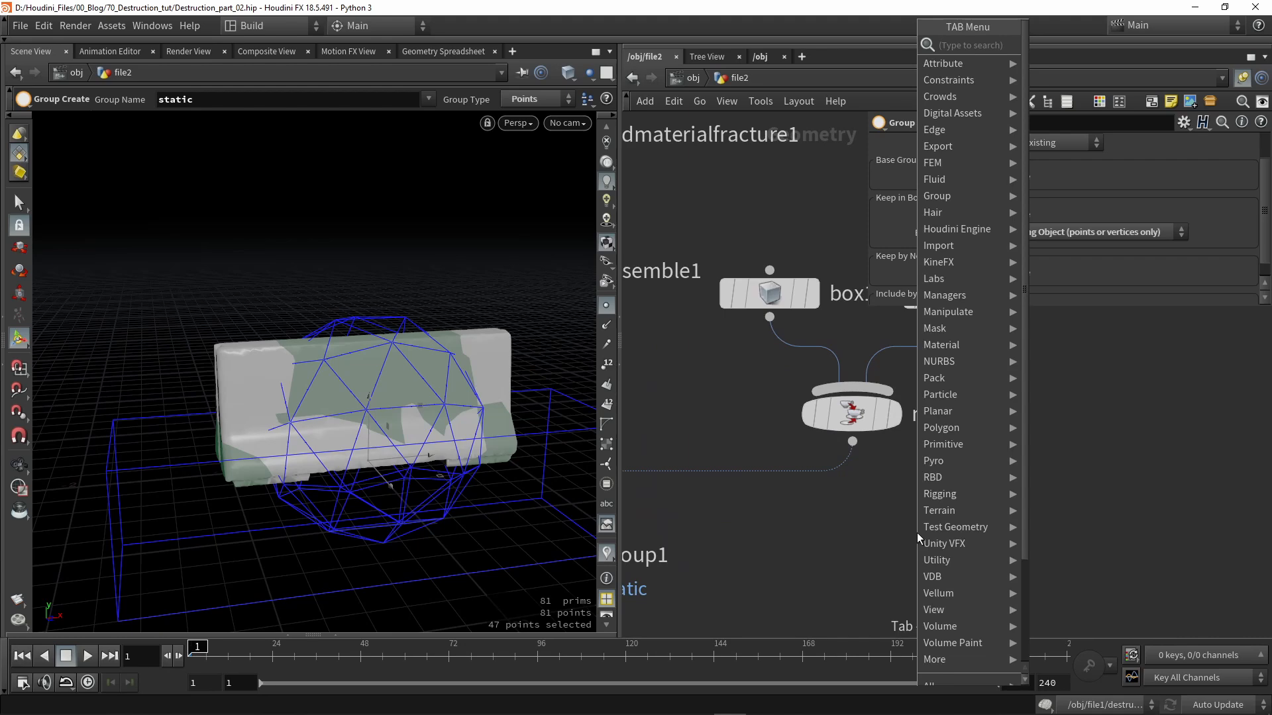
text(iso)
key(Return)
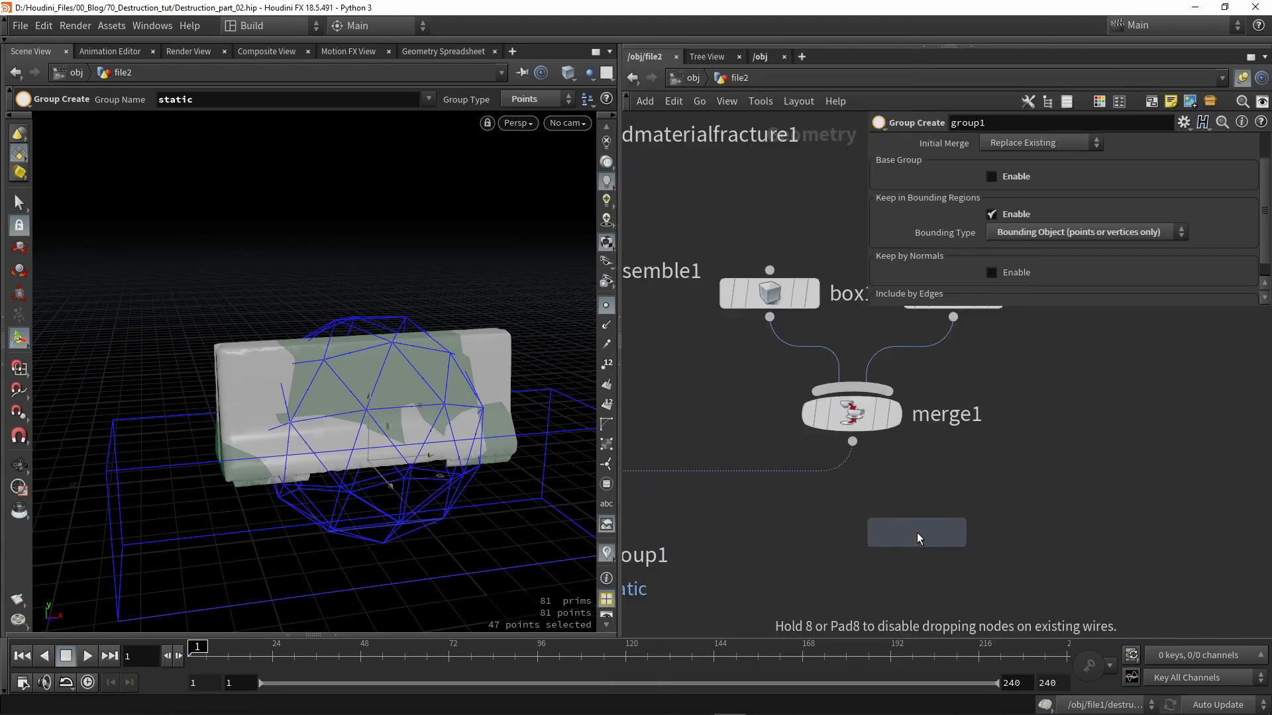
click(857, 523)
click(833, 515)
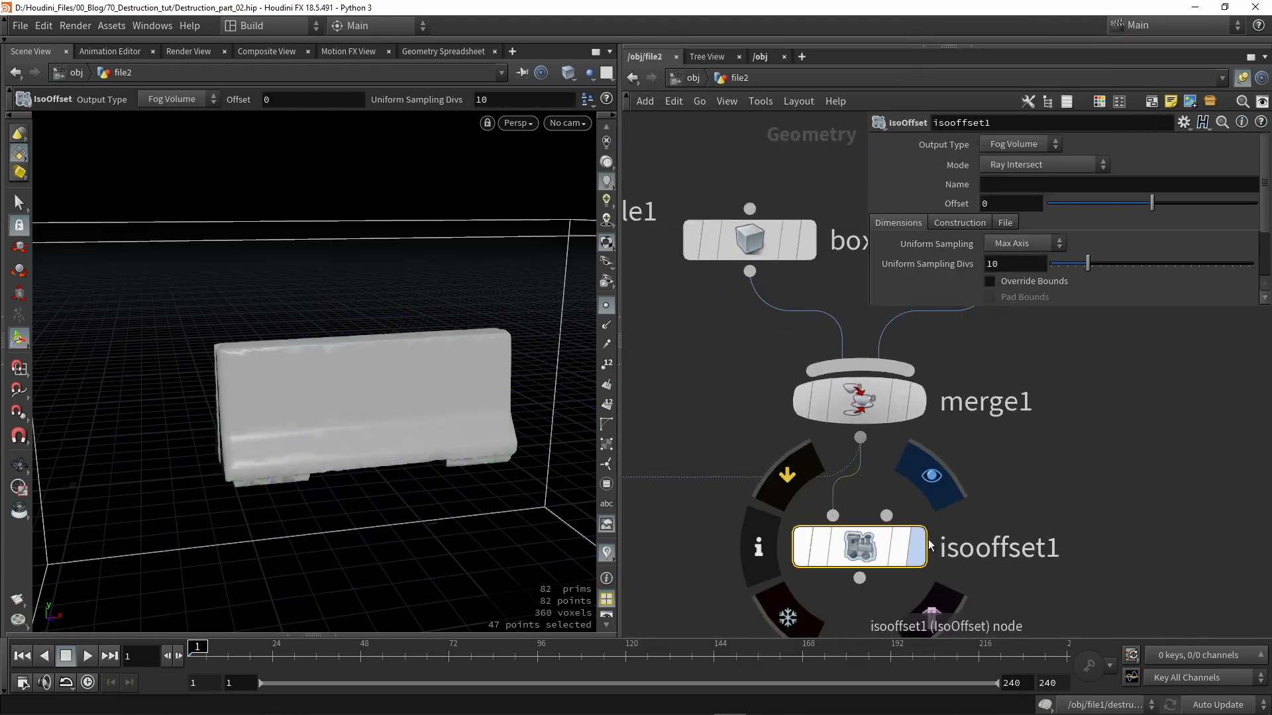
click(916, 546)
alt+drag(496, 440, 424, 401)
- Set isooffset1's Uniform Sampling Divs to 50
drag(1034, 261, 883, 275)
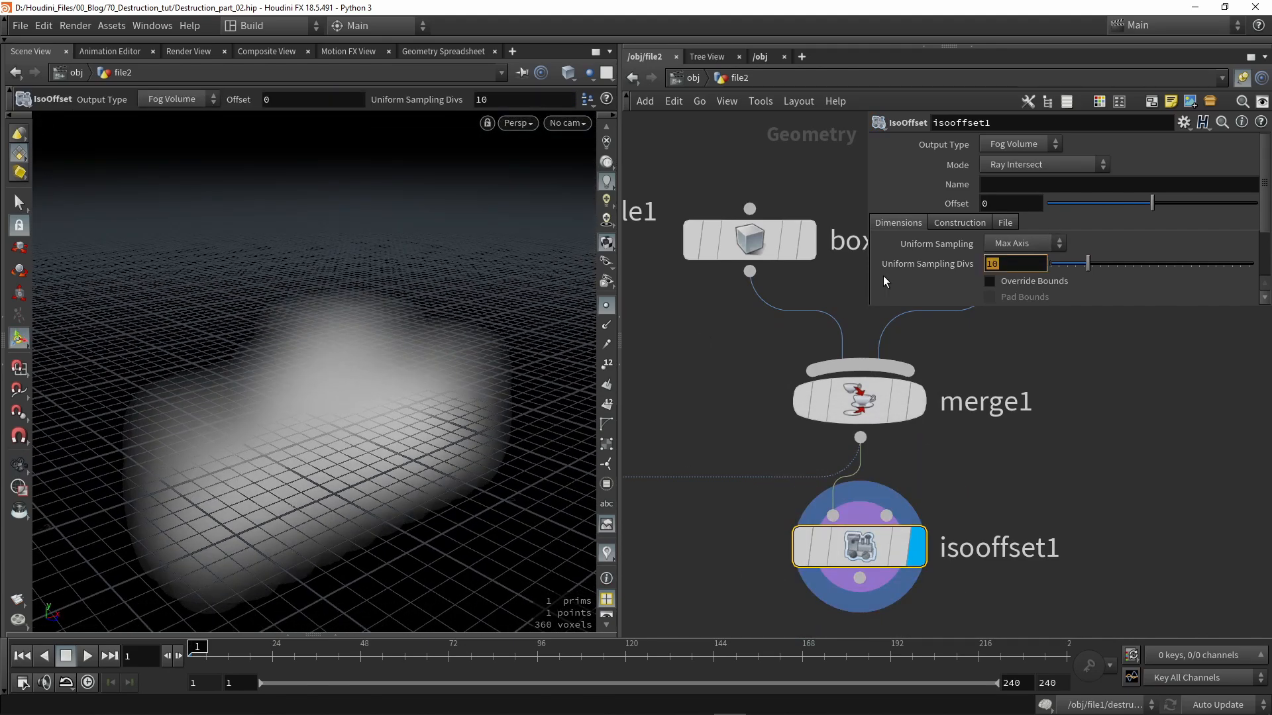
text(50)
key(Return)
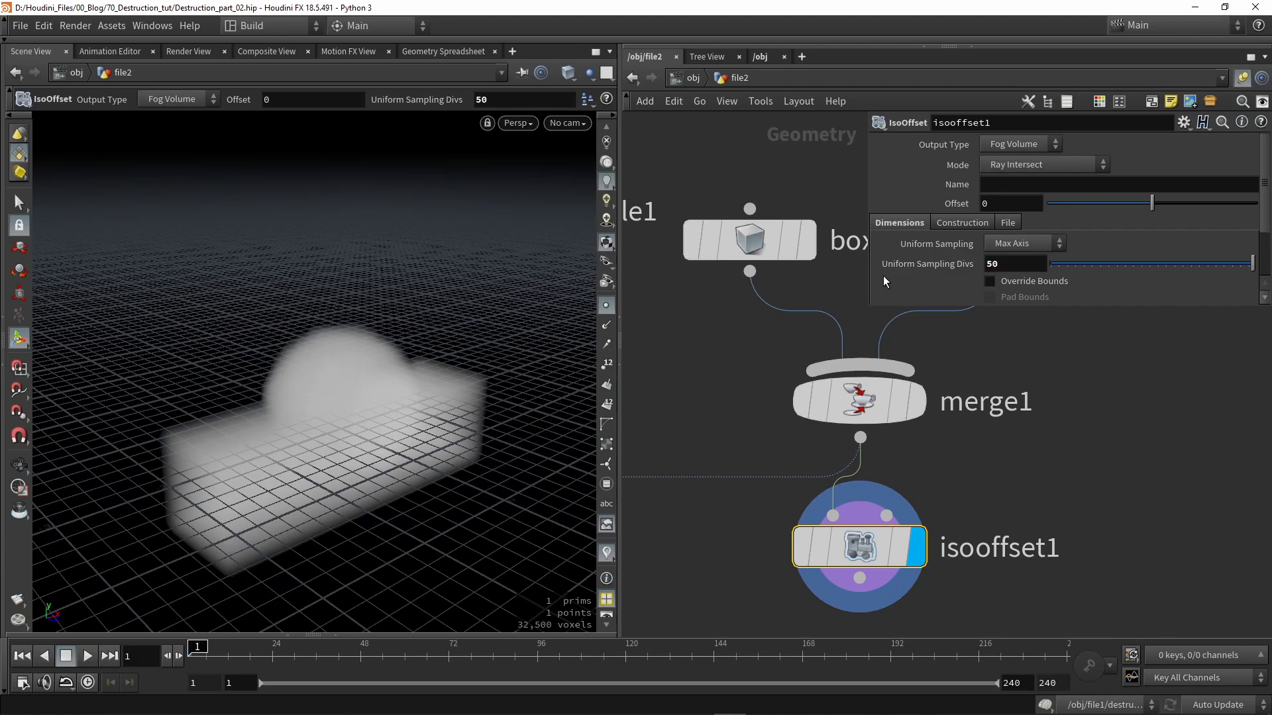
alt+drag(233, 409, 316, 361)
scroll(605, 153, up, 3)
- Hide the ground grid and draw a wire from isooffset1's output toward group1
click(607, 146)
alt+drag(450, 239, 477, 301)
middle_drag(729, 412, 855, 343)
scroll(823, 393, down, 5)
scroll(727, 400, up, 4)
drag(1060, 390, 707, 493)
- Connect isooffset1 into group1's second input and set Bounding Type to Bounding Volume
click(763, 399)
click(708, 493)
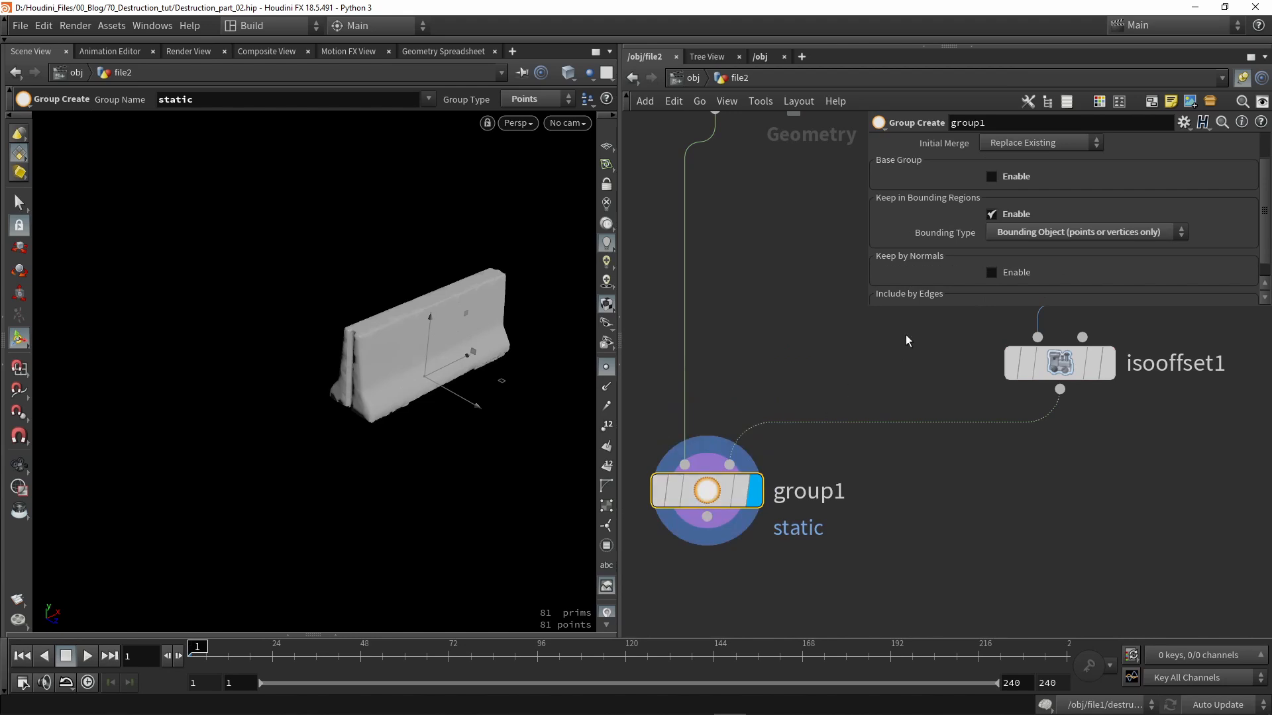
click(1031, 233)
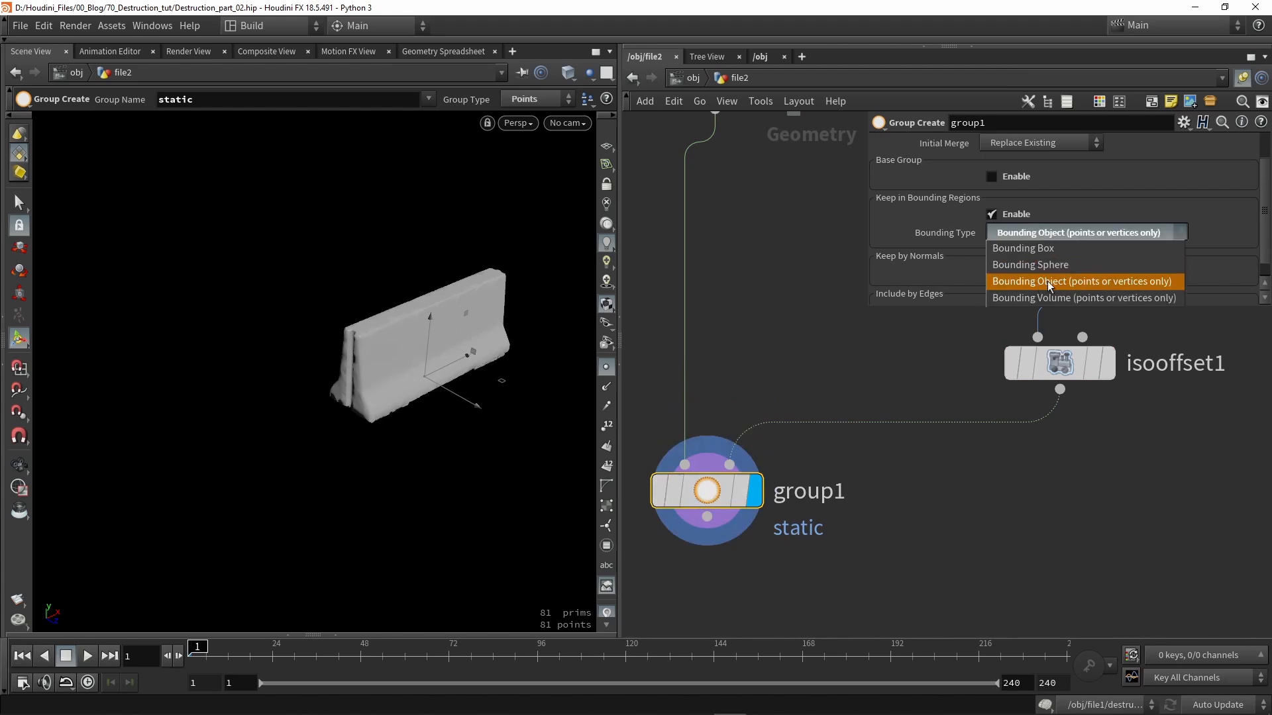
click(1031, 297)
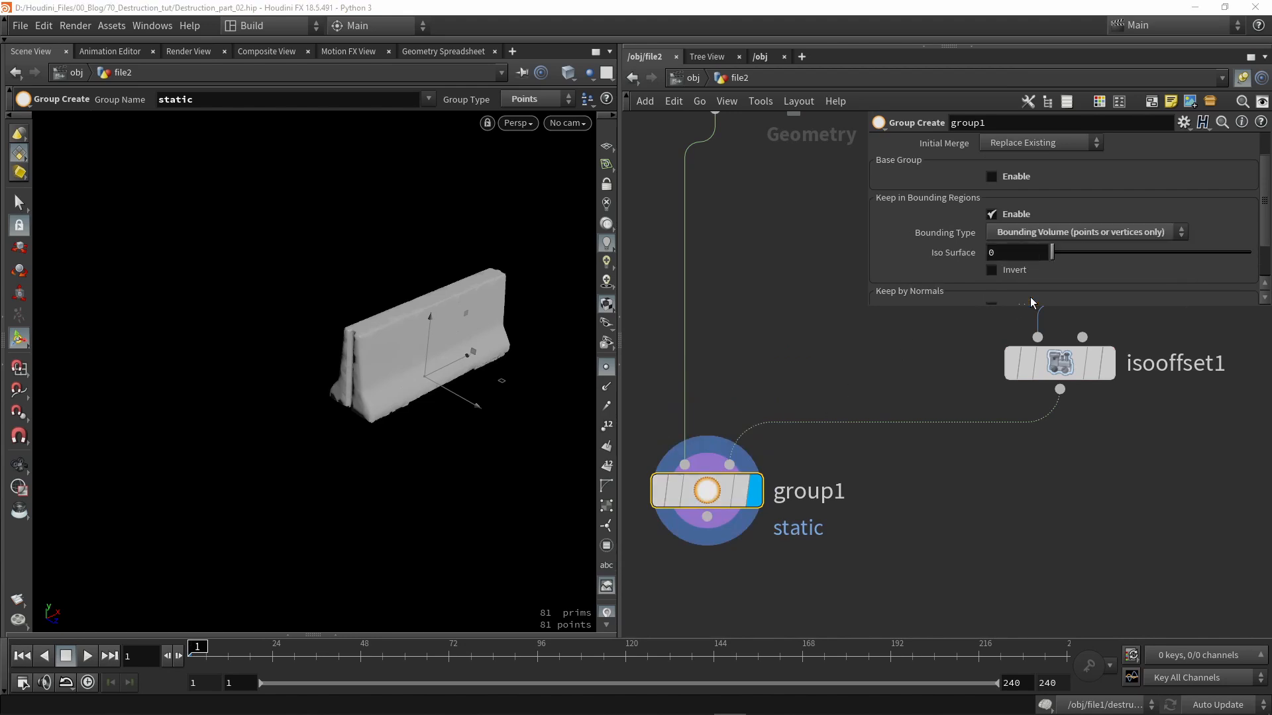
mouse_move(707, 502)
mouse_down()
mouse_move(734, 486)
mouse_move(721, 517)
mouse_up()
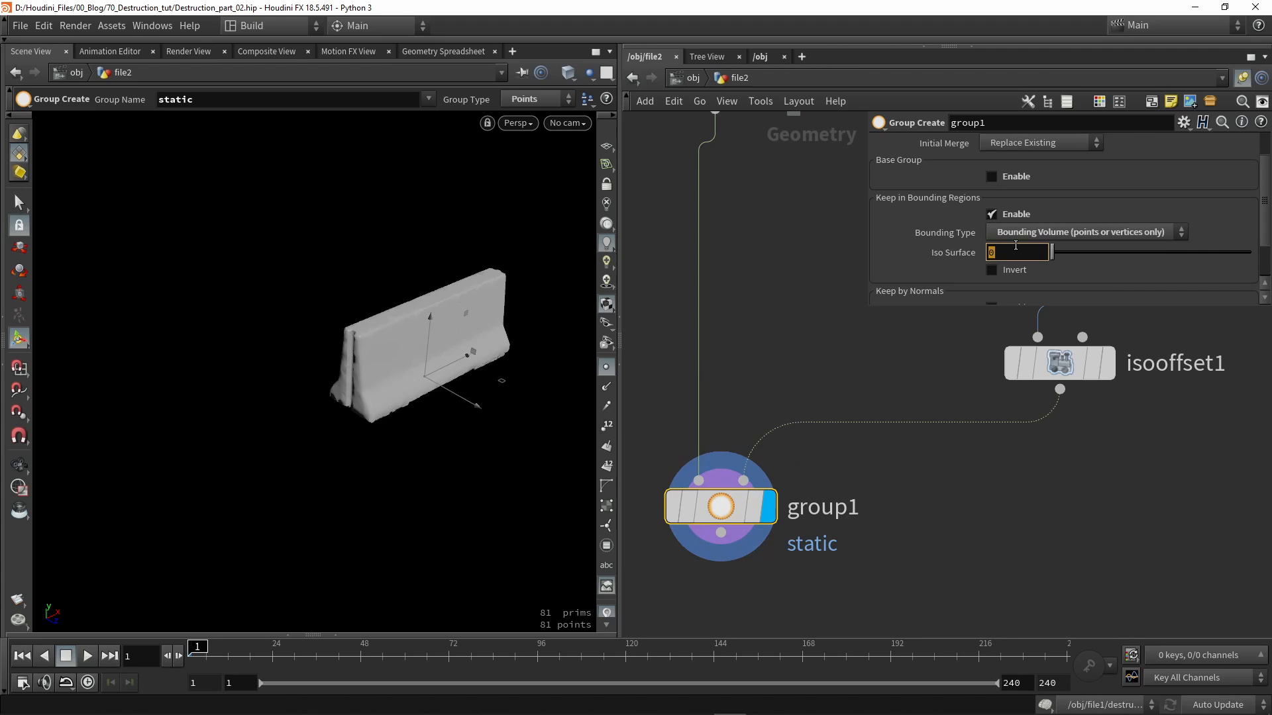
- Set group1's Iso Surface value to 1
text(1)
key(Return)
alt+drag(418, 276, 379, 239)
scroll(440, 373, up, 3)
alt+drag(440, 375, 418, 361)
alt+drag(498, 332, 446, 332)
- Enable Invert so the static group holds 57 of 81 points
click(991, 271)
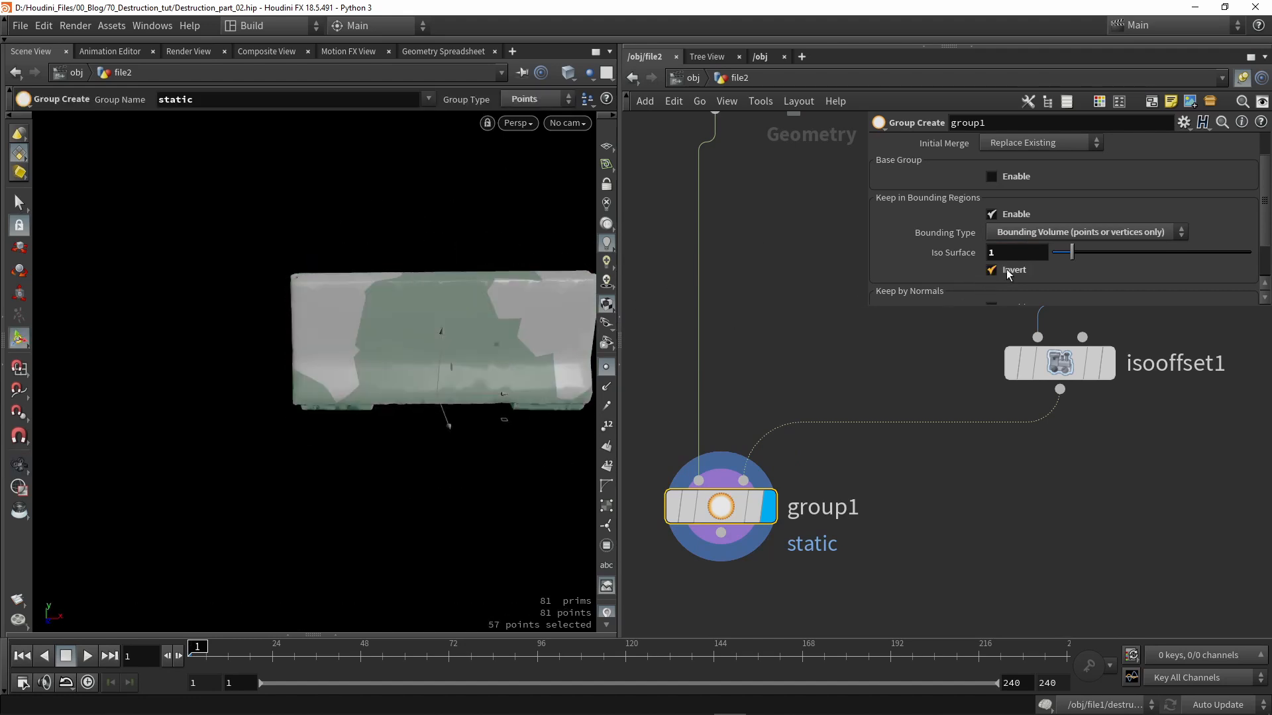
scroll(1032, 133, up, 2)
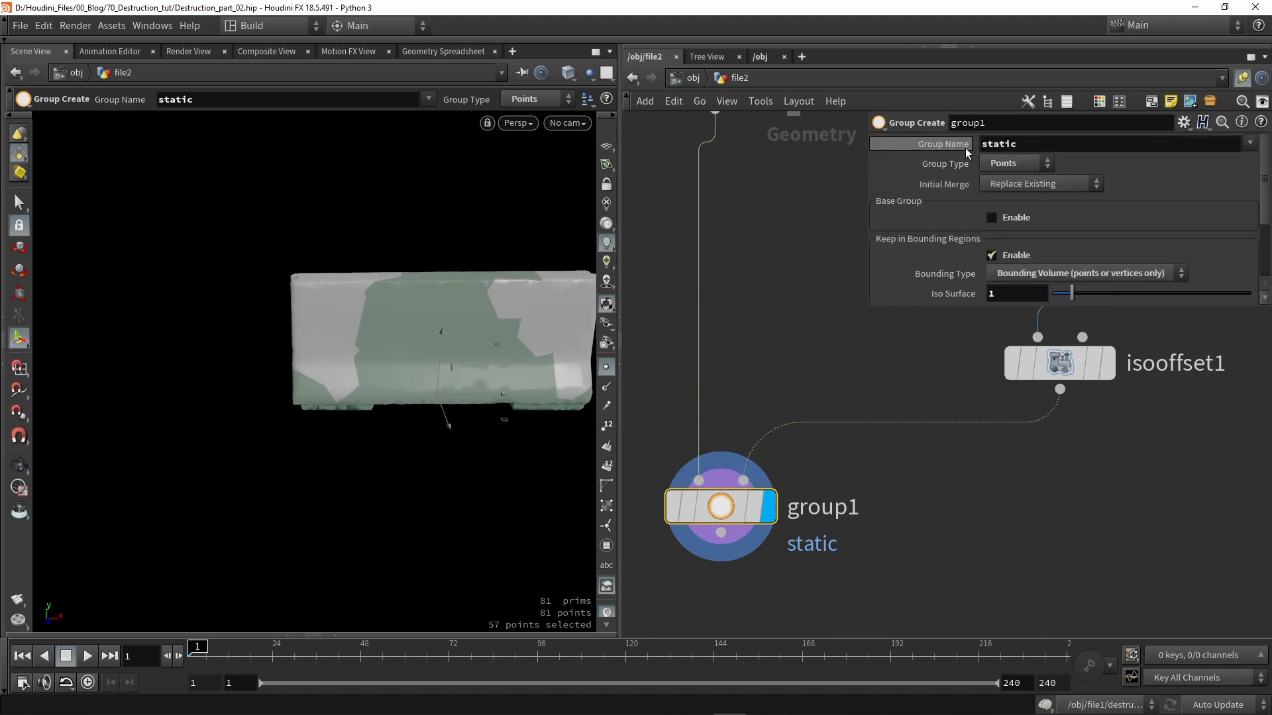
mouse_move(393, 341)
alt+mouse_down()
mouse_move(420, 340)
mouse_move(318, 320)
mouse_move(371, 338)
alt+mouse_up()
alt+drag(496, 372, 486, 349)
alt+middle_drag(486, 349, 449, 375)
scroll(828, 397, up, 1)
scroll(787, 435, down, 2)
middle_drag(855, 291, 725, 487)
- Make box1 taller in the viewport
click(800, 374)
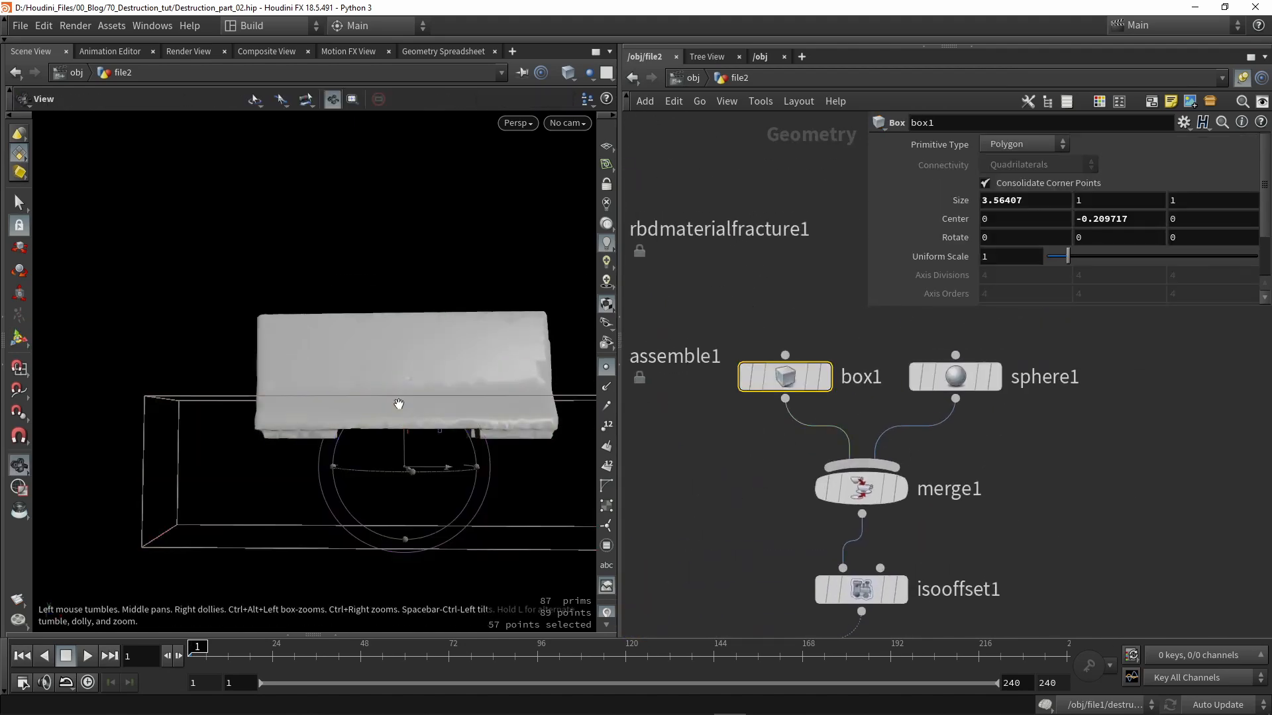
alt+drag(399, 405, 429, 435)
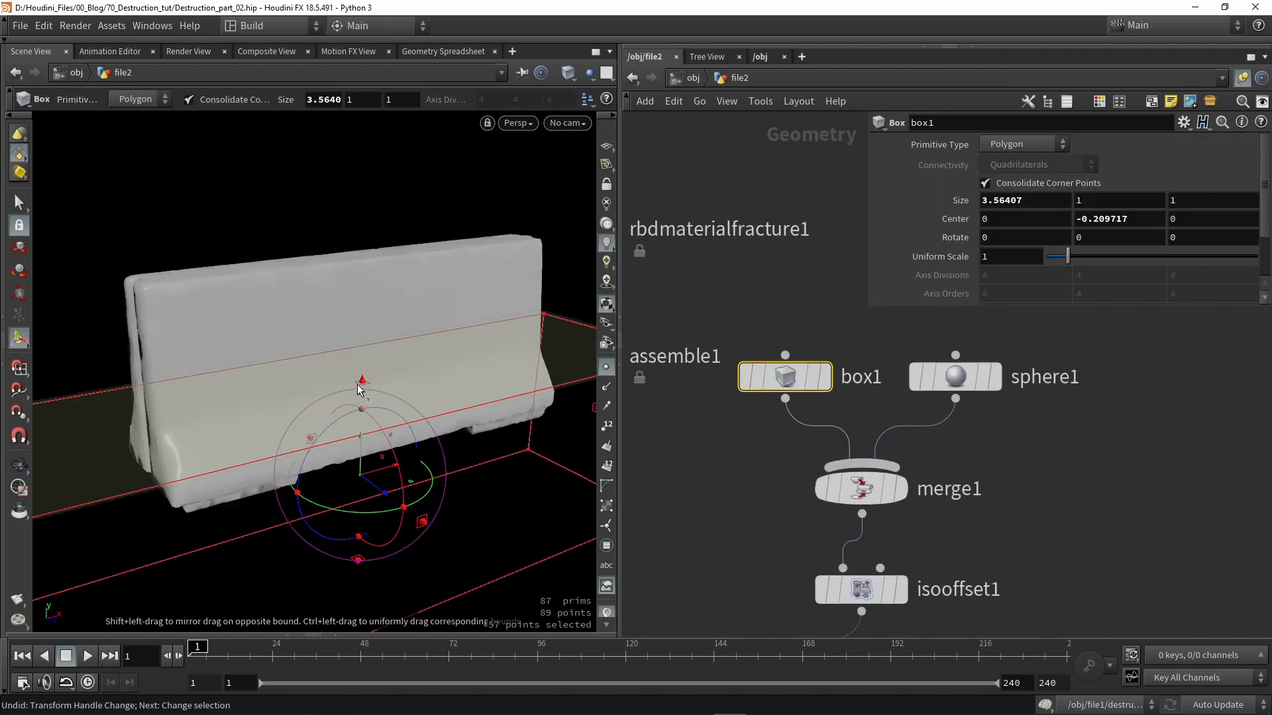
drag(361, 383, 359, 359)
- Lower sphere1 into the barrier
middle_drag(740, 507, 780, 459)
scroll(820, 344, down, 2)
click(931, 372)
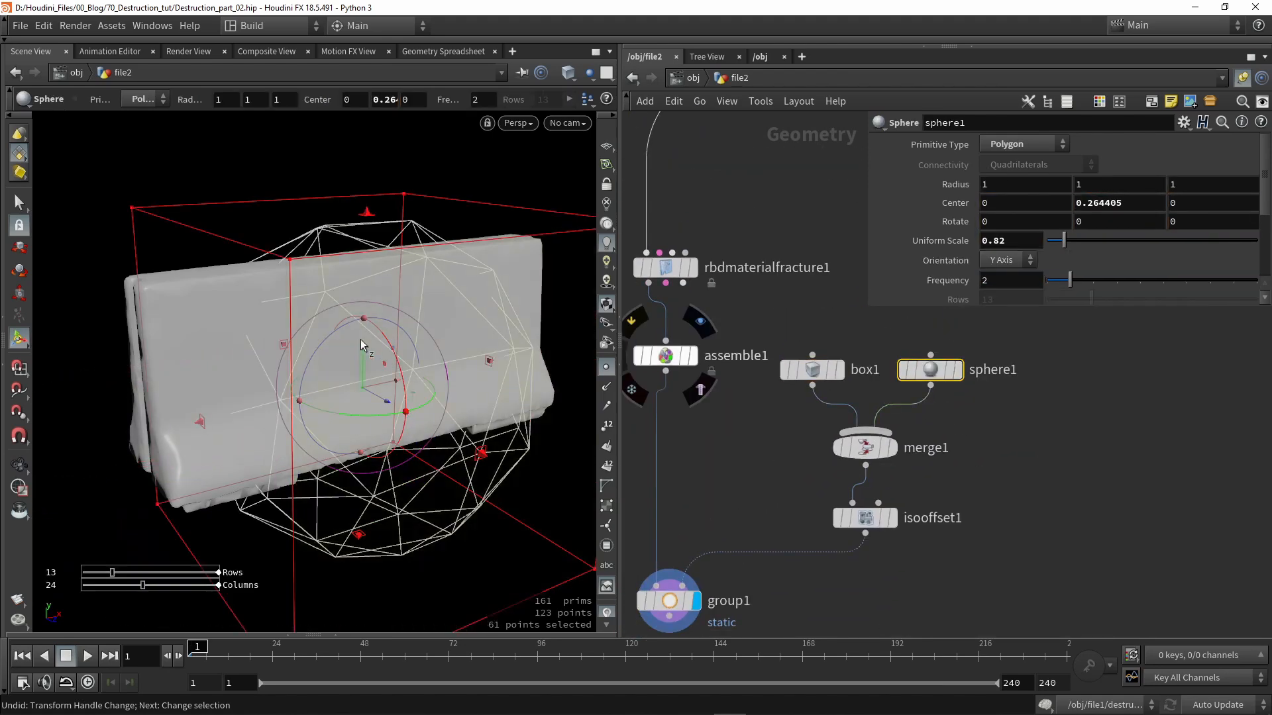
drag(371, 348, 351, 437)
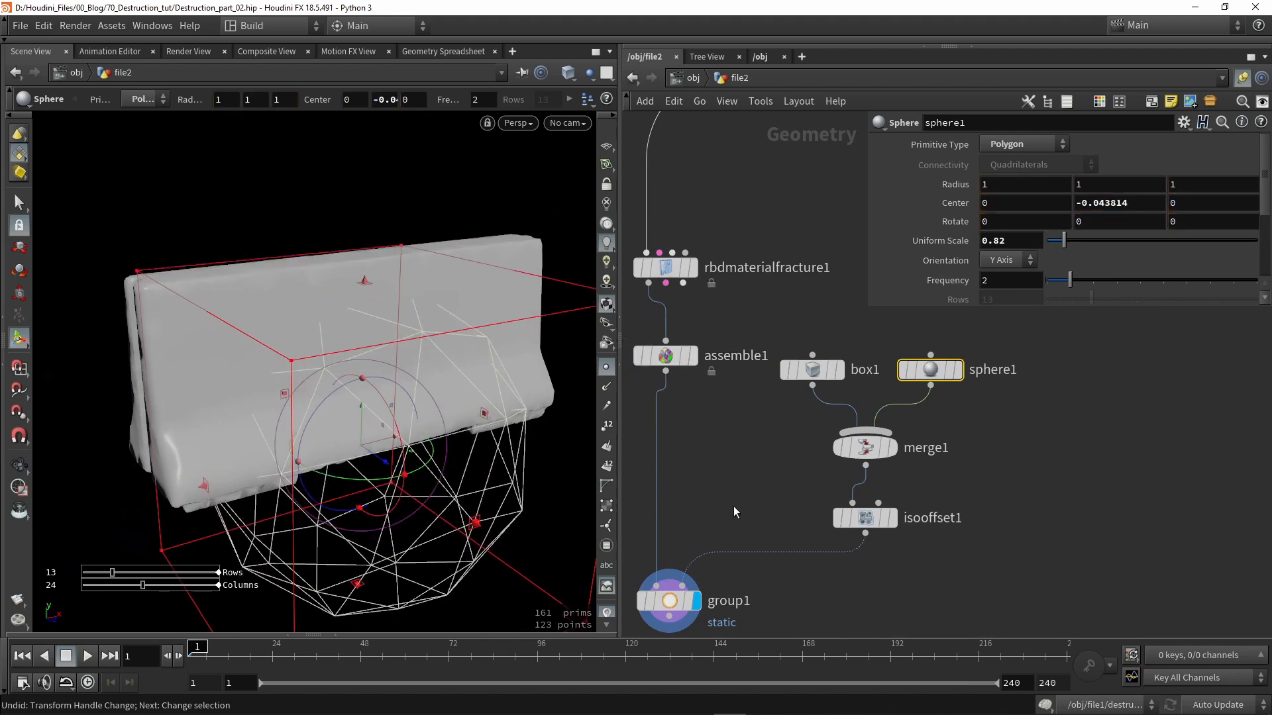
- Select group1 and inspect its static points around the barrier from several angles
middle_drag(673, 610, 744, 438)
click(745, 438)
alt+drag(304, 346, 458, 331)
middle_drag(861, 518, 868, 495)
alt+drag(570, 315, 349, 320)
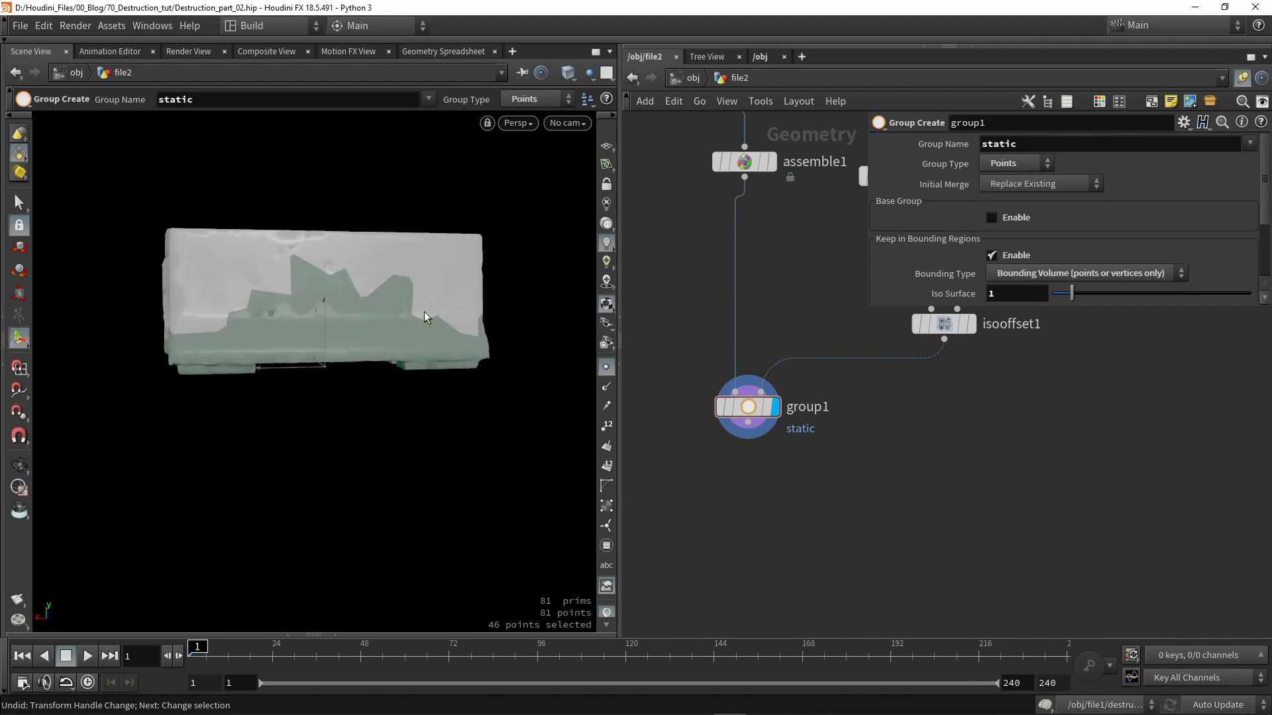
alt+drag(528, 361, 219, 343)
alt+drag(448, 325, 388, 328)
scroll(879, 342, down, 1)
middle_drag(879, 342, 693, 499)
scroll(795, 381, up, 1)
- Move the sphere1 volume down and to the right
click(789, 378)
alt+drag(397, 326, 354, 267)
key(Return)
middle_drag(836, 508, 1003, 426)
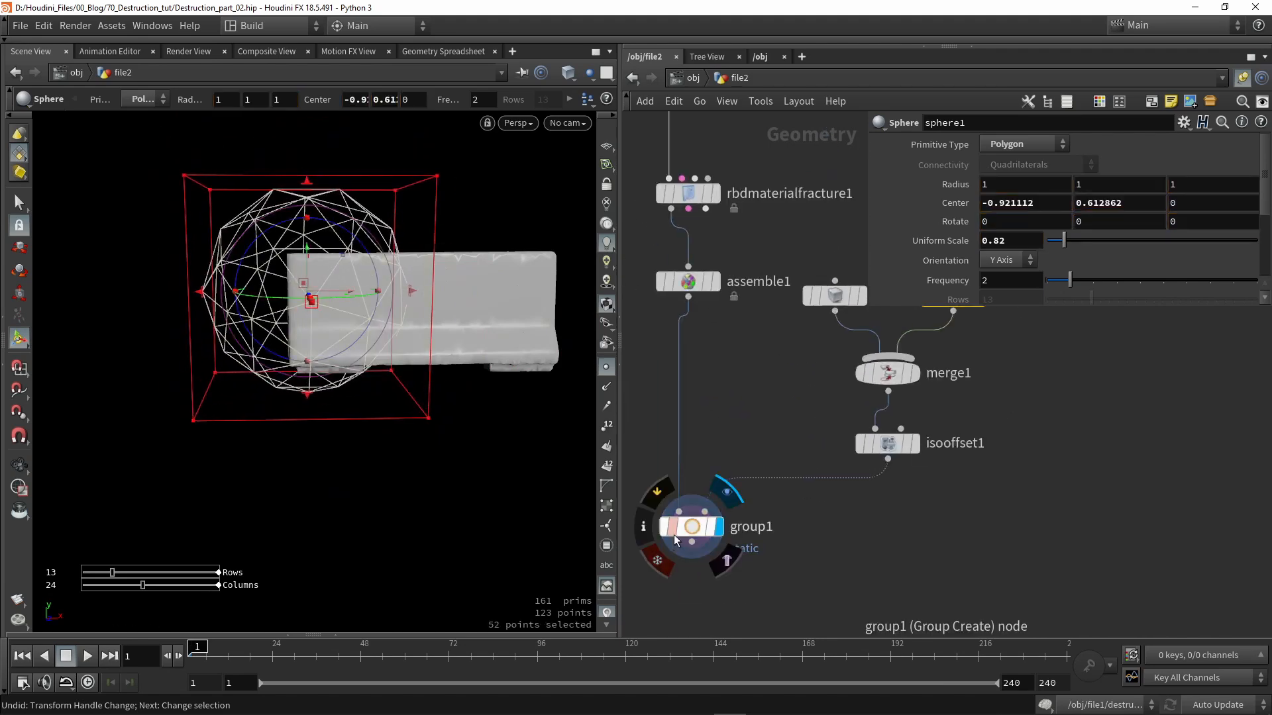
- Check group1's static points with the sphere in its new position
click(692, 530)
alt+drag(317, 346, 369, 369)
alt+middle_drag(369, 369, 318, 409)
alt+right_drag(380, 335, 383, 371)
alt+drag(382, 298, 325, 283)
middle_drag(851, 321, 801, 400)
- Undo the sphere move and show group1's 46-point static group in green
key(ctrl+z)
key(ctrl+z)
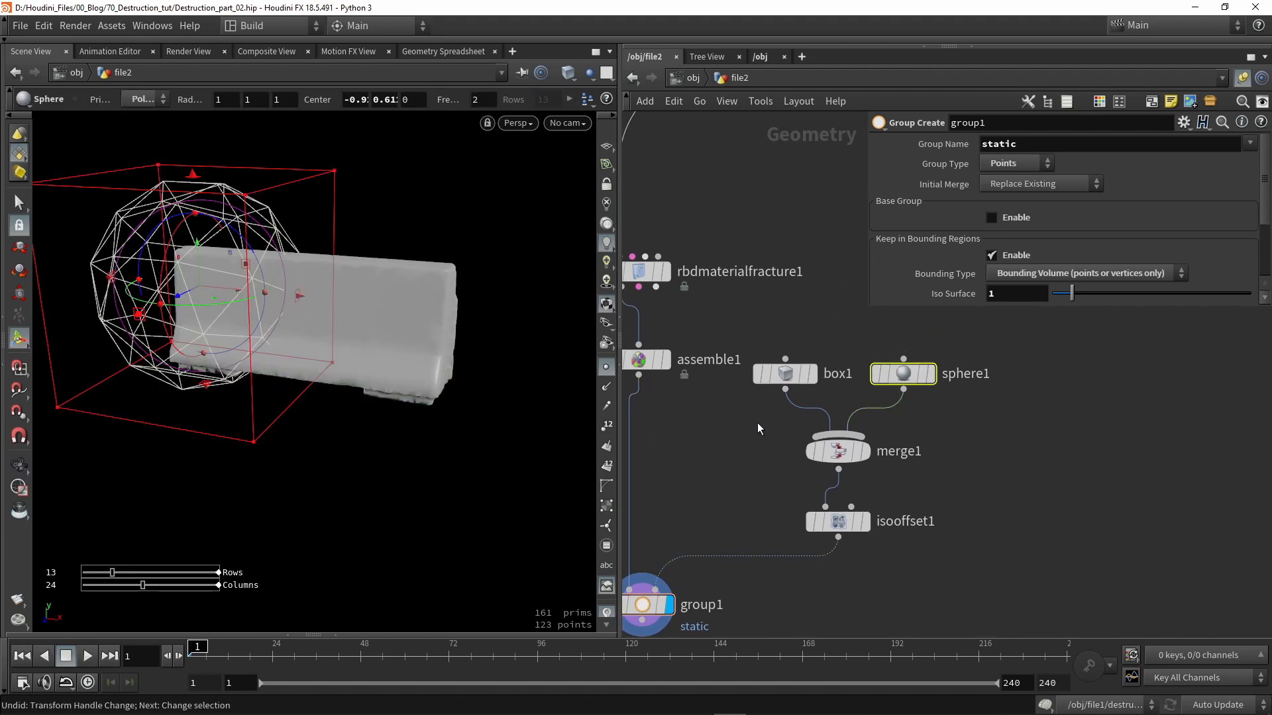
click(756, 424)
middle_drag(629, 592, 803, 383)
scroll(803, 384, down, 1)
scroll(803, 386, up, 1)
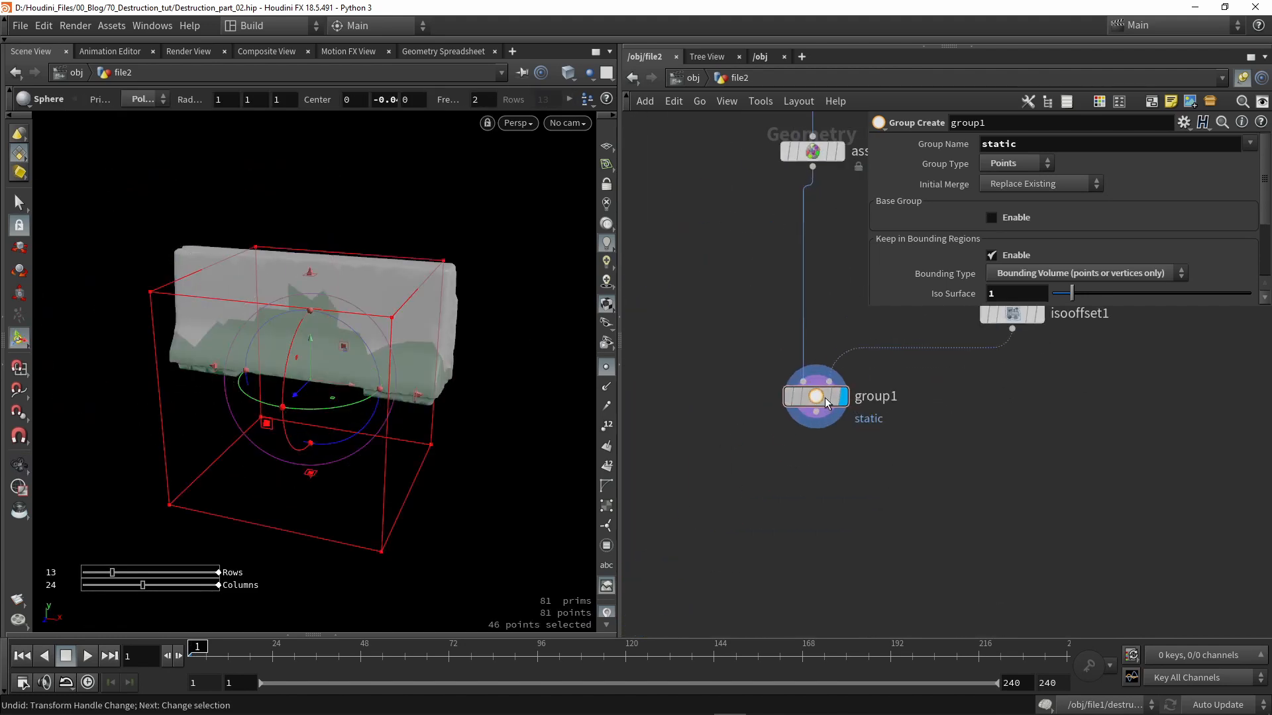
click(825, 397)
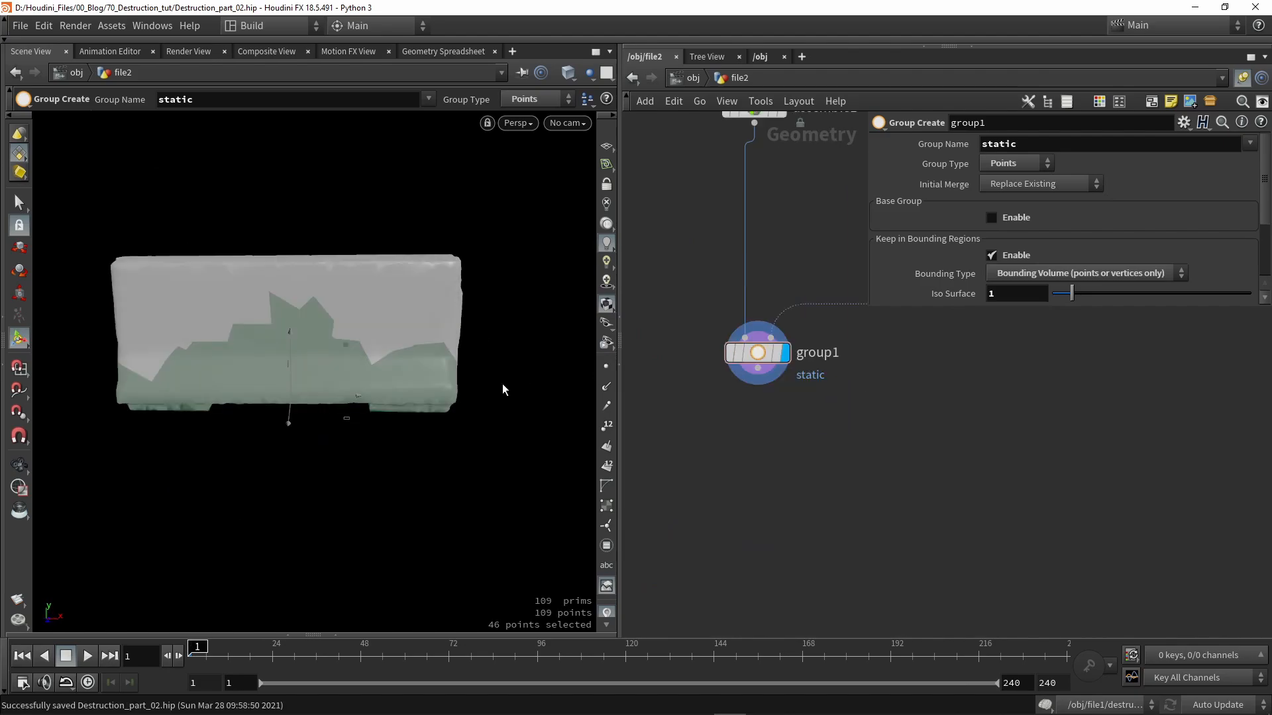
drag(532, 386, 468, 364)
scroll(199, 391, up, 4)
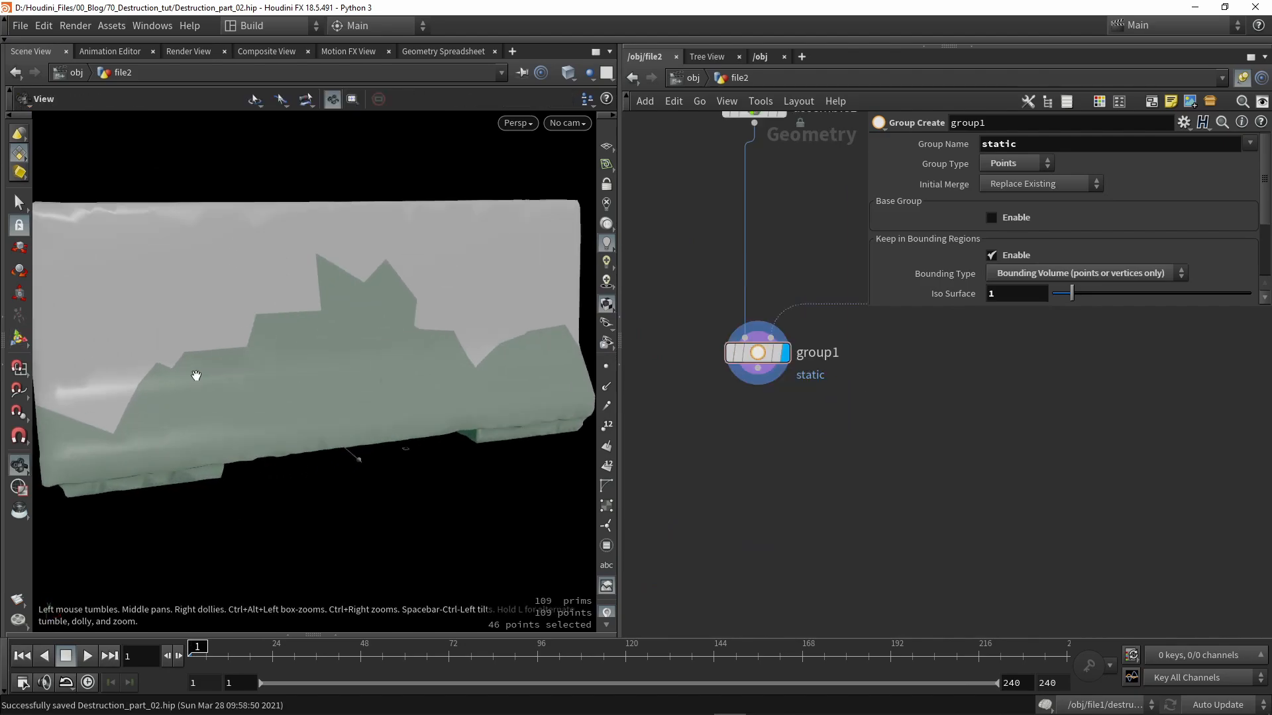
key(shift+w)
scroll(319, 331, up, 8)
mouse_move(351, 410)
mouse_down()
mouse_move(471, 358)
mouse_move(448, 335)
mouse_move(323, 390)
mouse_up()
scroll(324, 388, down, 2)
key(shift+w)
scroll(338, 363, down, 8)
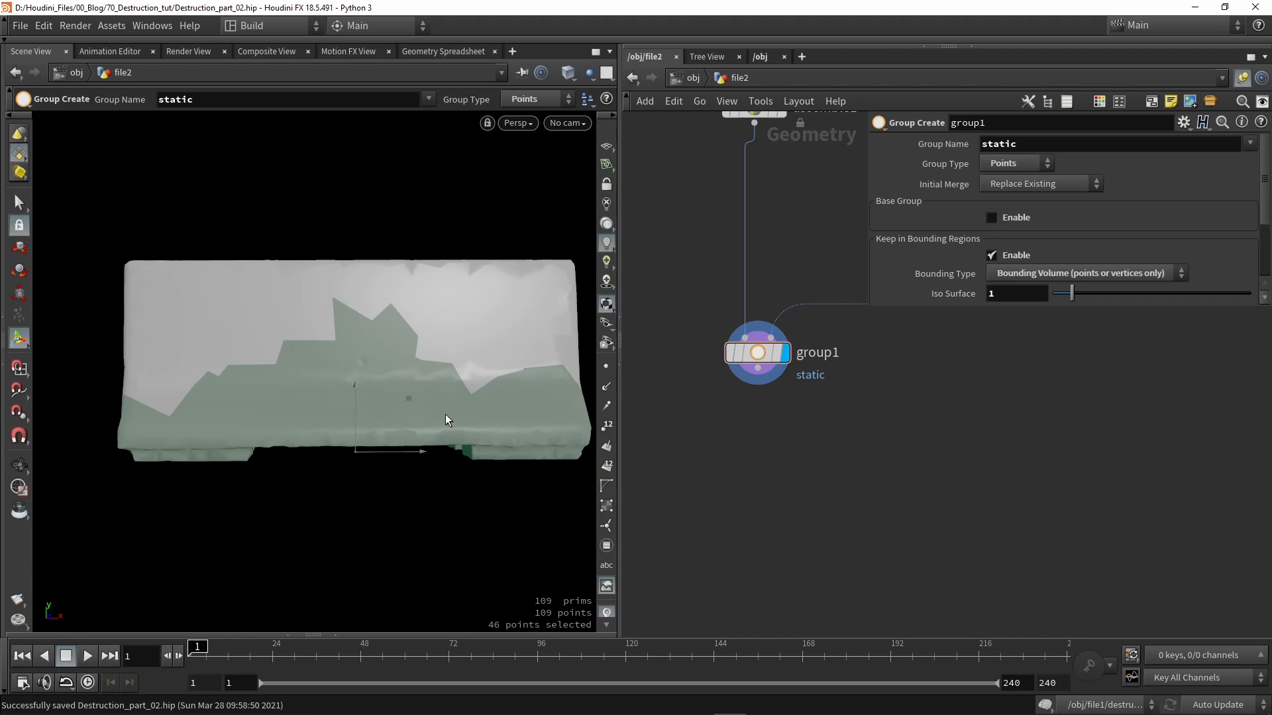
key(Escape)
scroll(384, 417, up, 10)
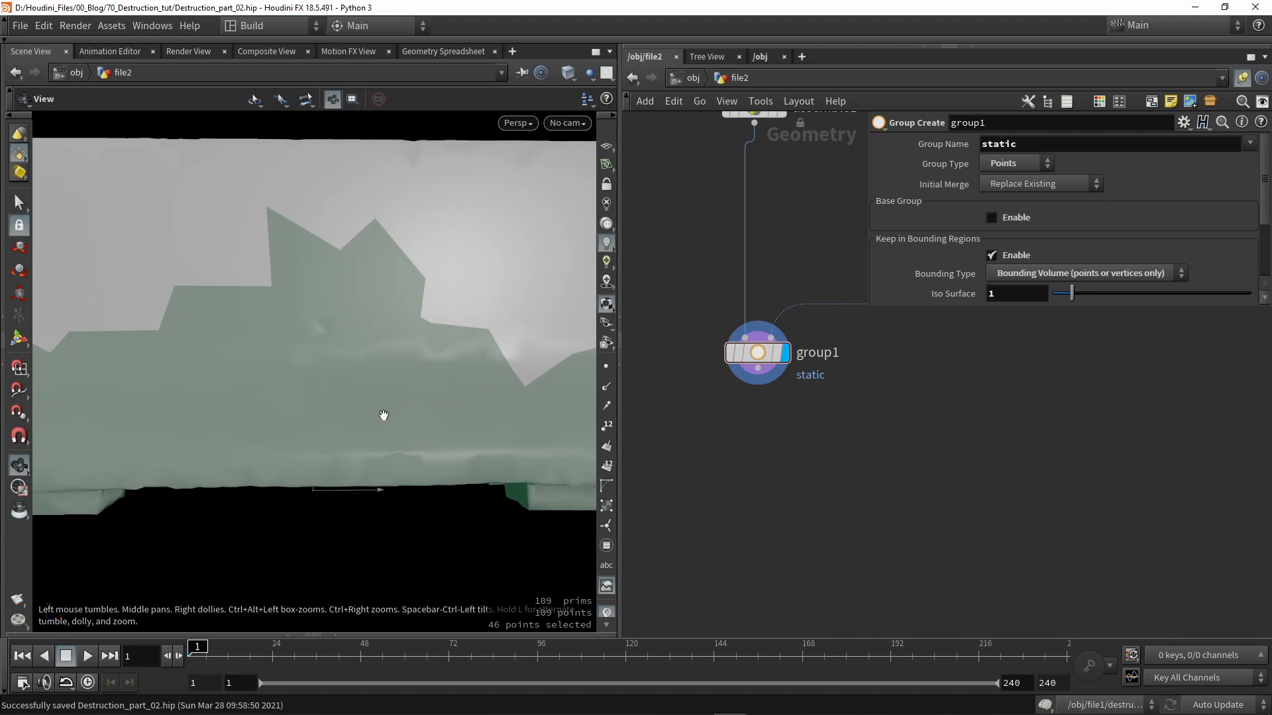
drag(333, 400, 426, 377)
key(Return)
scroll(408, 339, down, 10)
key(Escape)
key(Return)
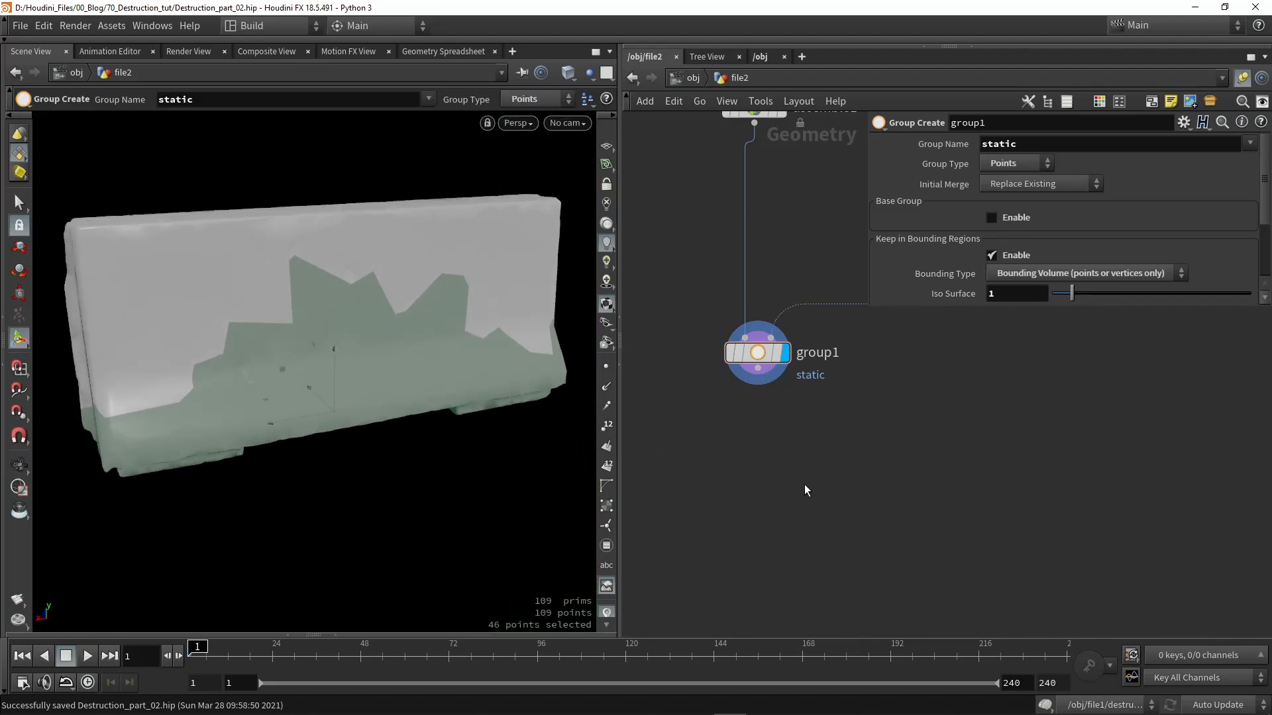
- Add a Labs Destruction Cleanup node below group1, wire group1 in, and display it
key(Tab)
text(clean)
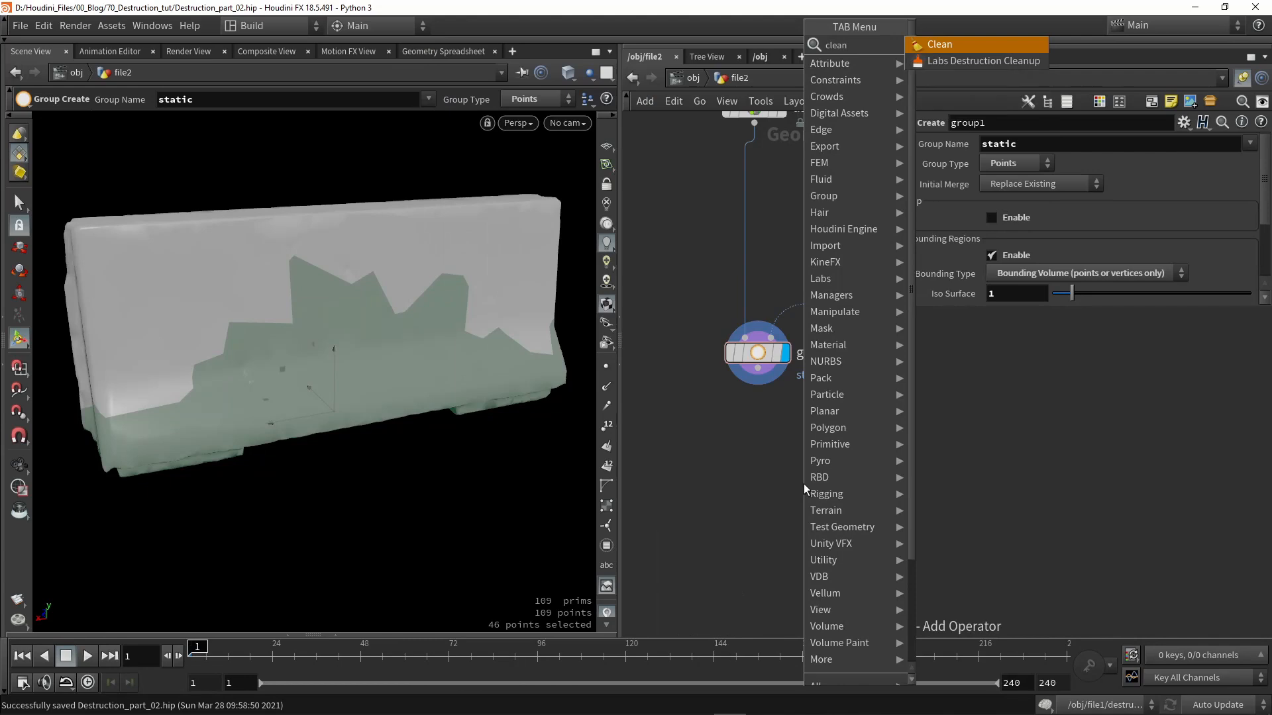
click(1021, 61)
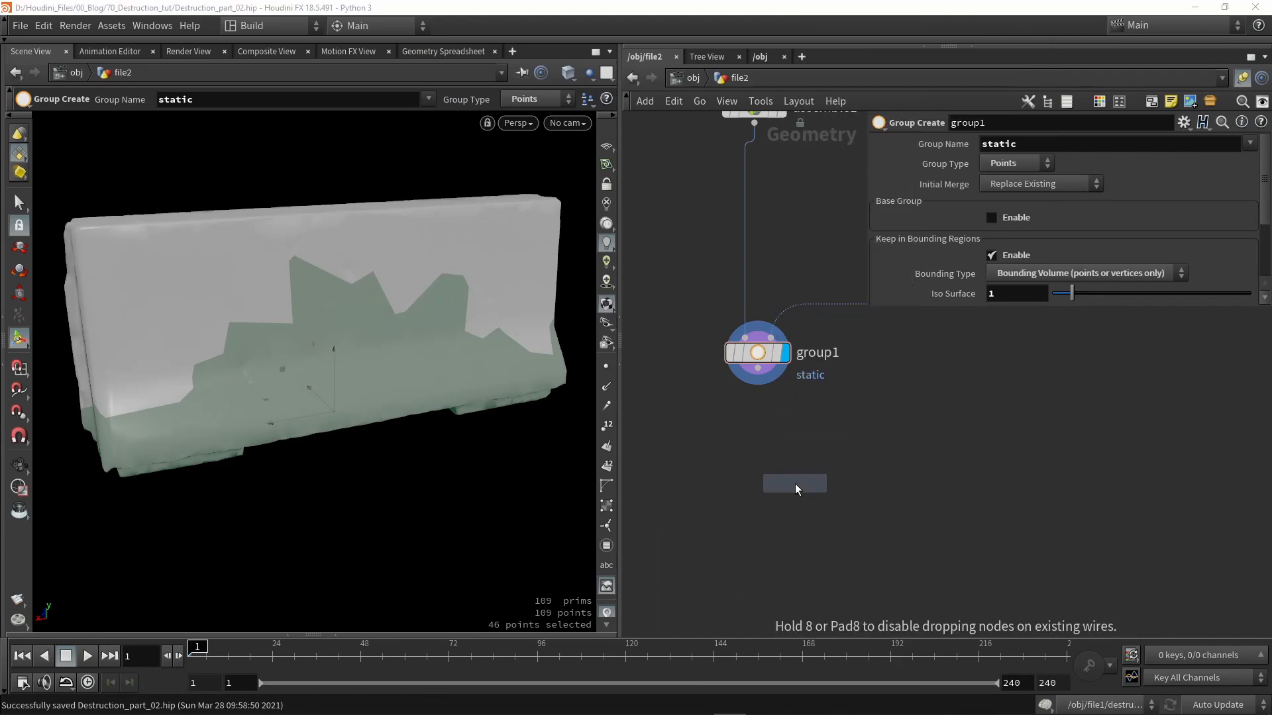
click(767, 496)
drag(768, 493, 761, 501)
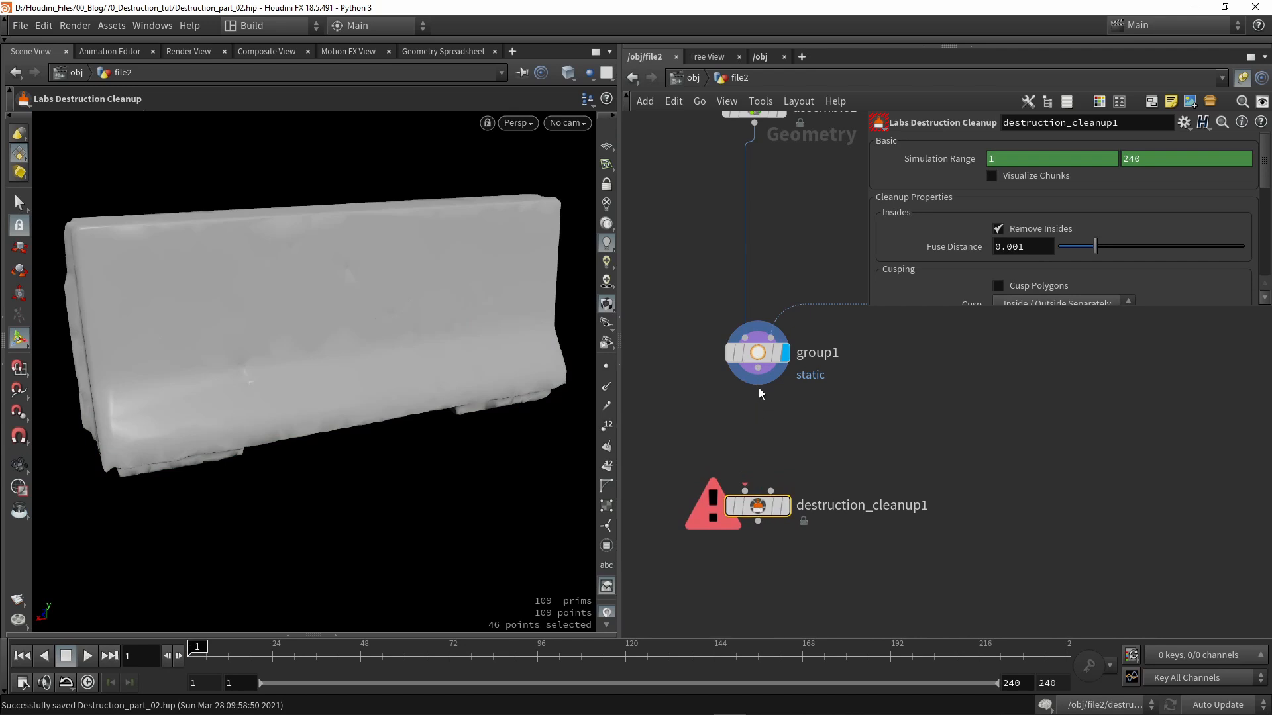
drag(742, 436, 772, 492)
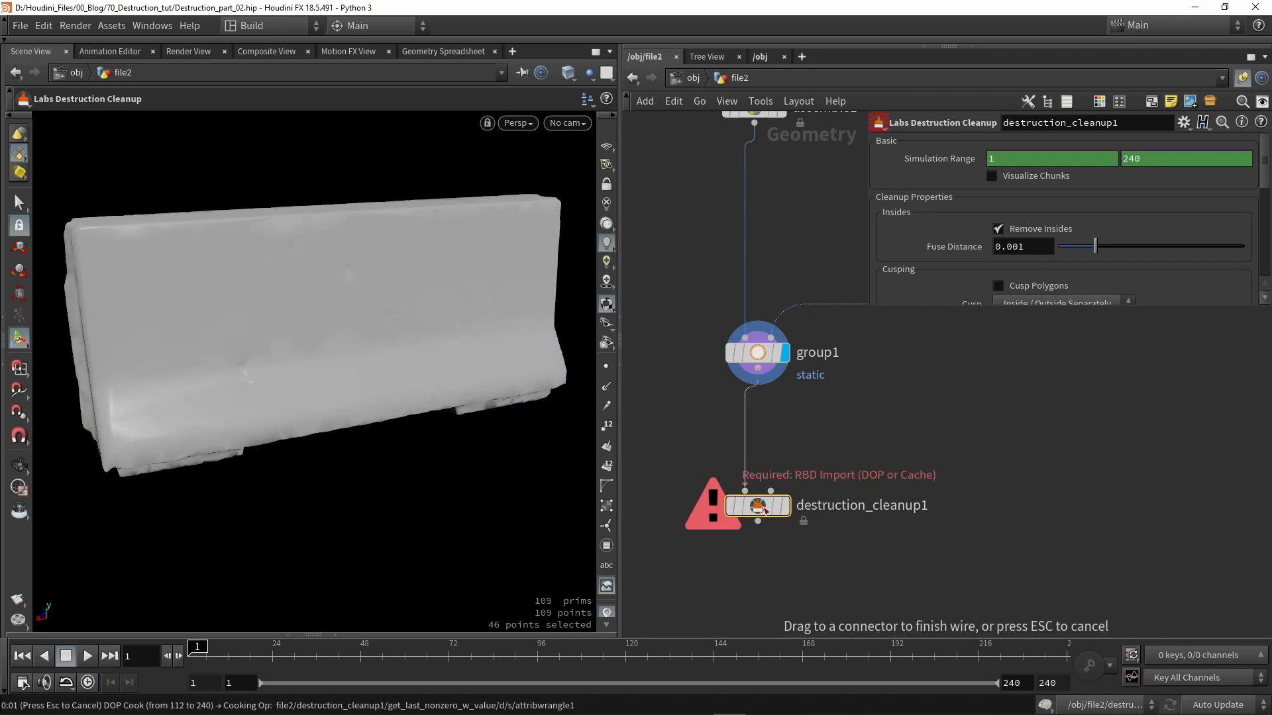
click(783, 505)
key(ctrl+s)
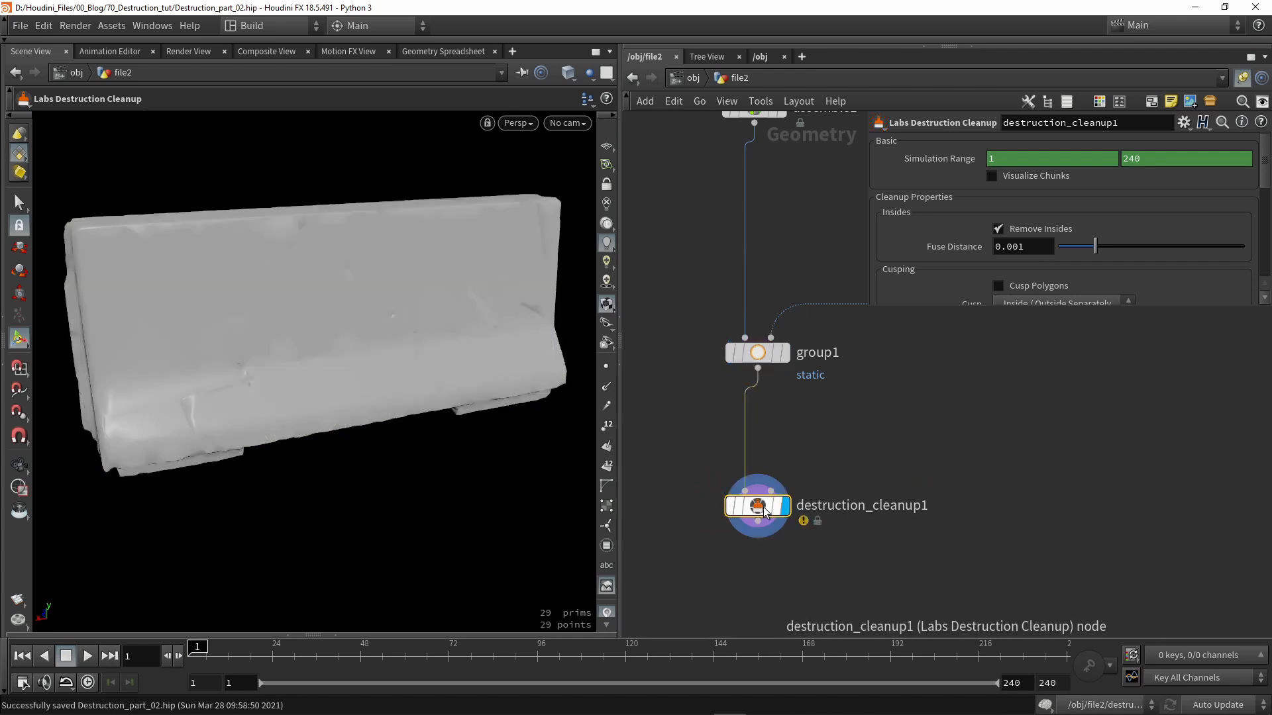
- Enable Visualize Chunks and inspect the cracks in the barrier's end face
click(1016, 177)
key(Escape)
mouse_move(270, 377)
mouse_down()
mouse_move(515, 337)
mouse_move(418, 331)
mouse_move(270, 356)
mouse_move(369, 349)
mouse_up()
scroll(281, 320, up, 5)
mouse_move(281, 321)
mouse_down()
mouse_move(293, 344)
mouse_move(355, 346)
mouse_move(335, 372)
mouse_move(400, 407)
mouse_move(276, 400)
mouse_move(184, 416)
mouse_move(336, 401)
mouse_move(395, 378)
mouse_move(346, 385)
mouse_move(364, 396)
mouse_up()
scroll(345, 378, down, 5)
key(w)
key(w)
- Move destruction_cleanup1 further below group1 and delete its input wire
middle_drag(783, 428, 756, 370)
drag(741, 442, 741, 540)
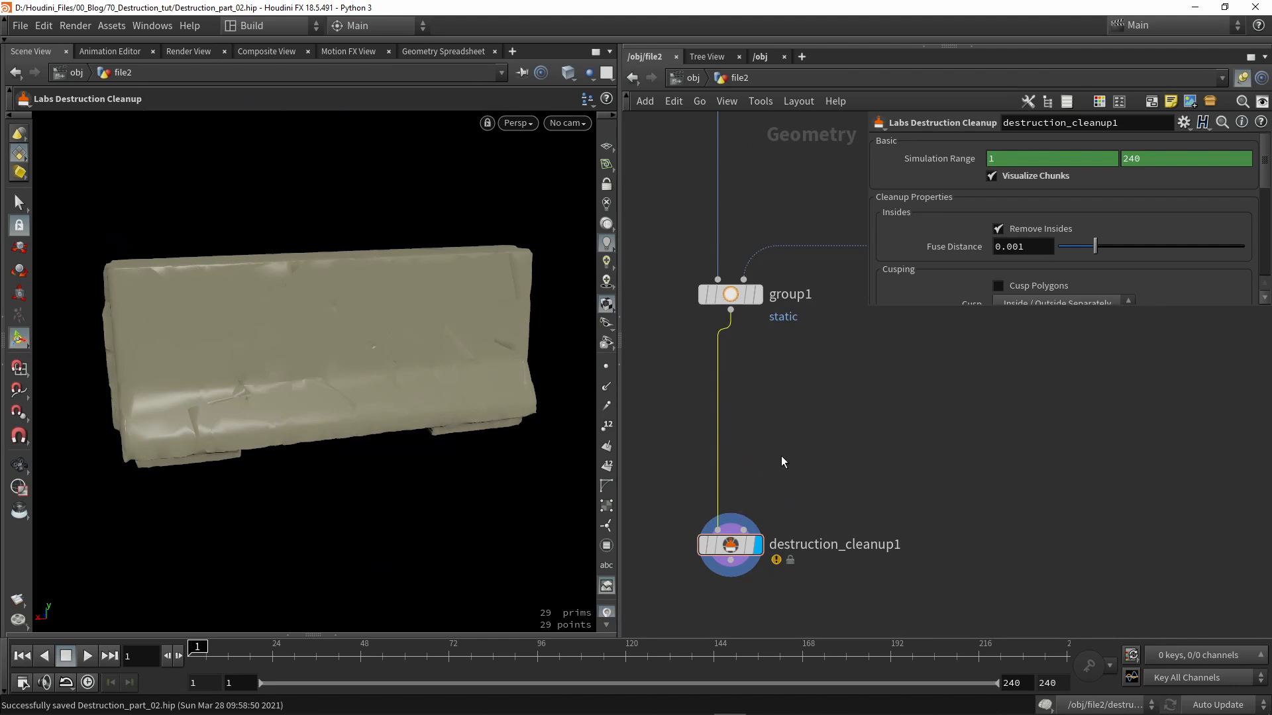
drag(730, 544, 730, 558)
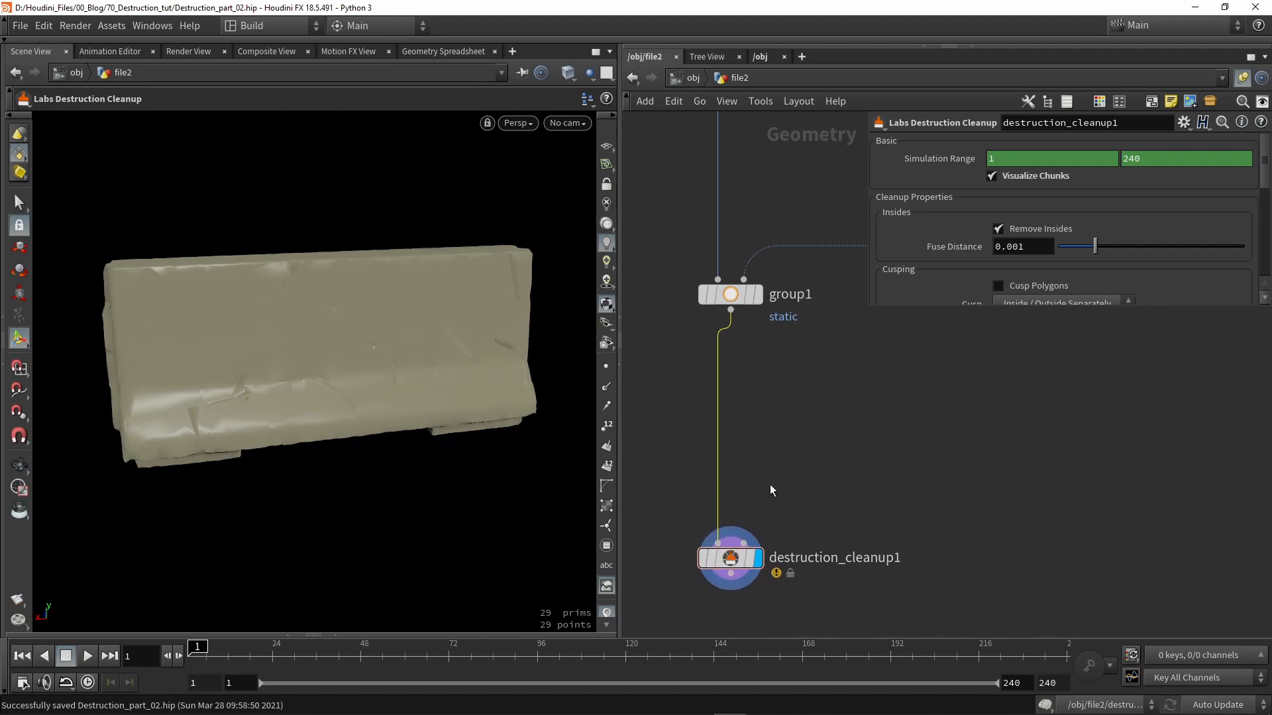
click(701, 415)
key(Delete)
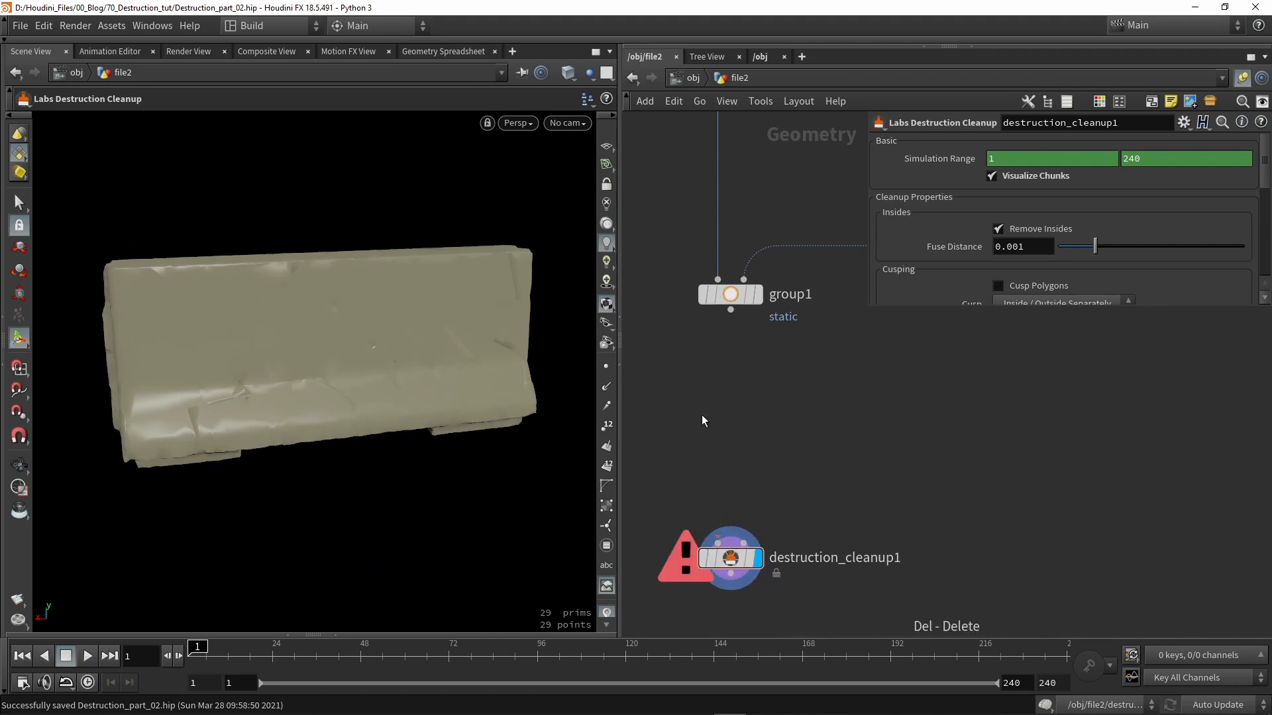
- Add an RBD Bullet Solver fed by group1, play it, and rewind to frame 1
key(Tab)
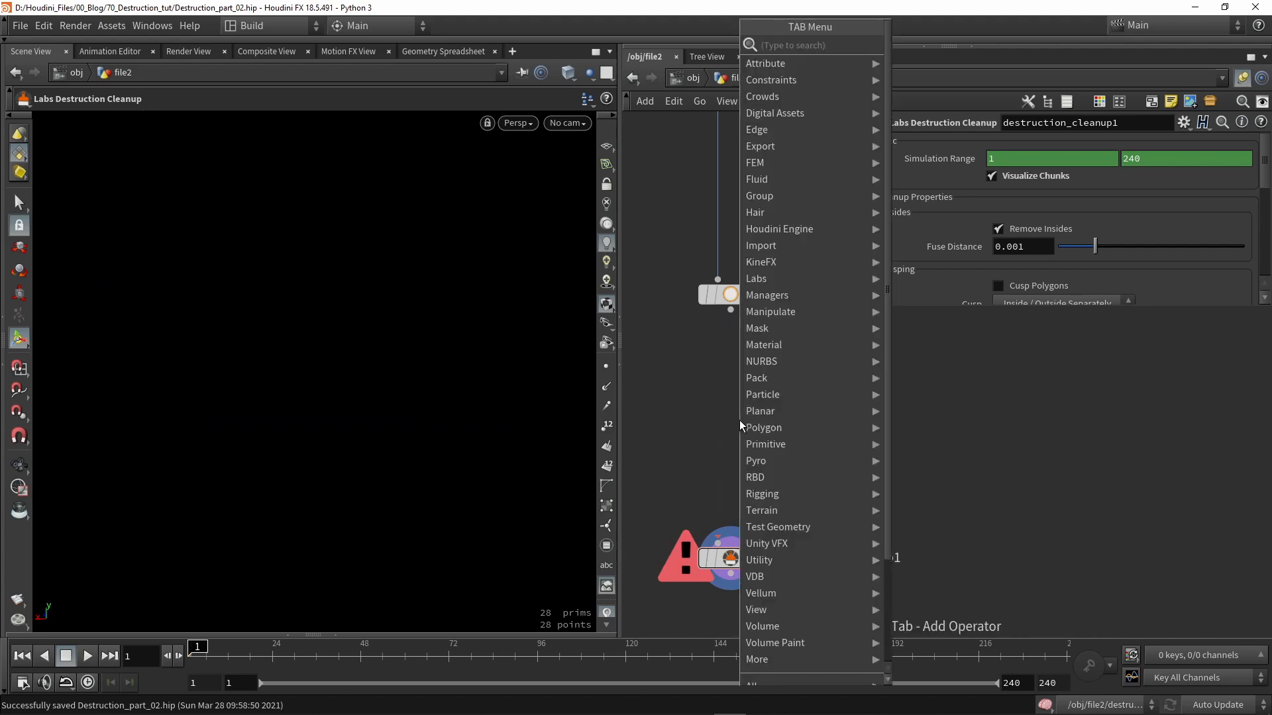
text(bull)
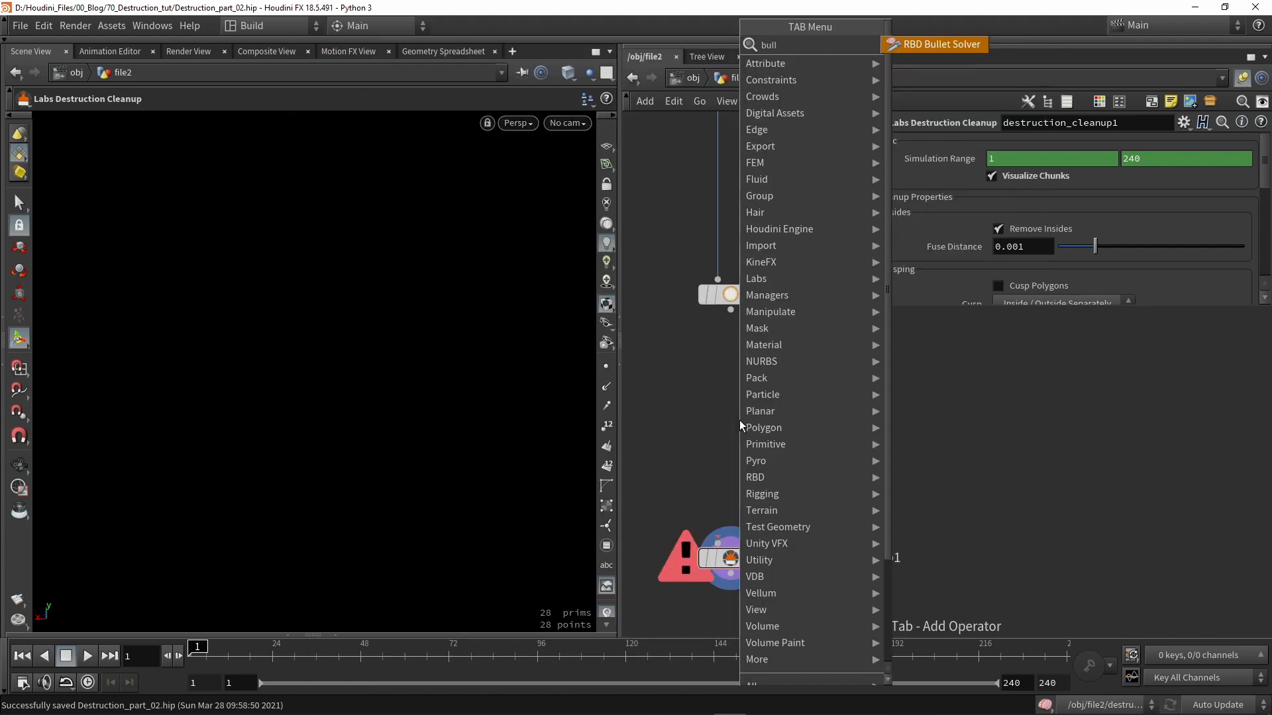
key(Return)
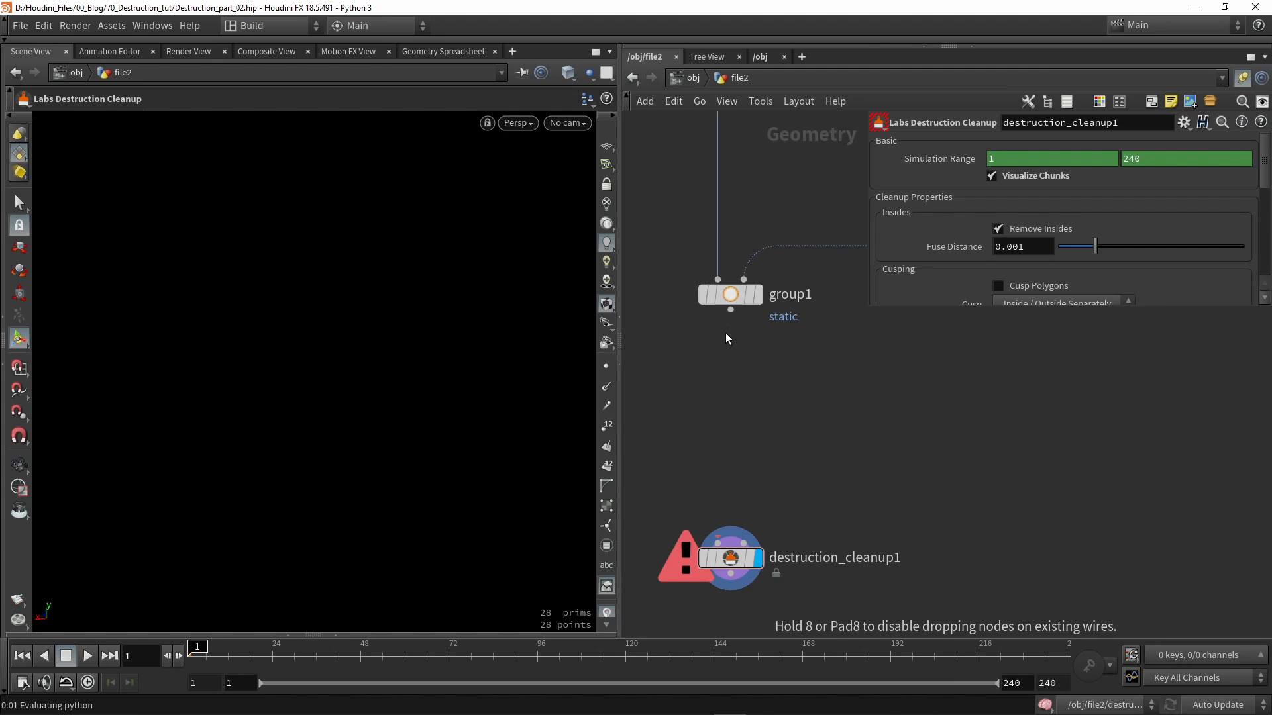
drag(731, 310, 708, 371)
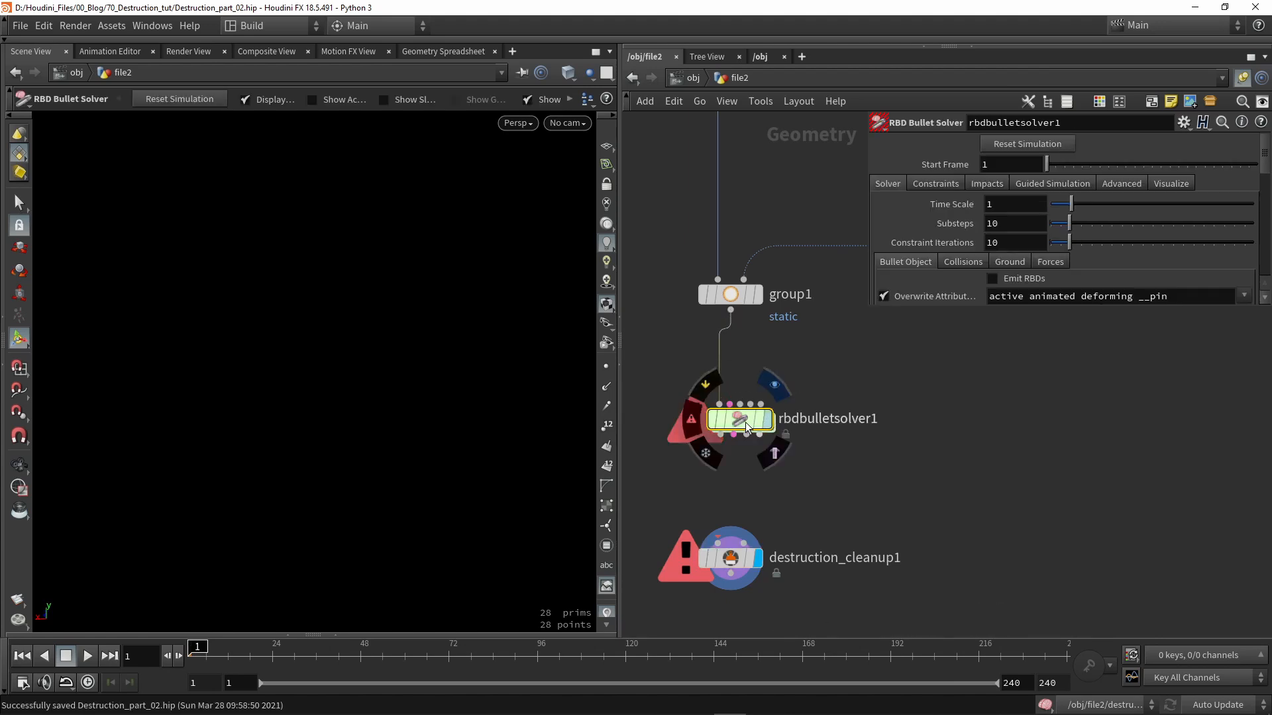
click(768, 421)
drag(743, 423, 734, 423)
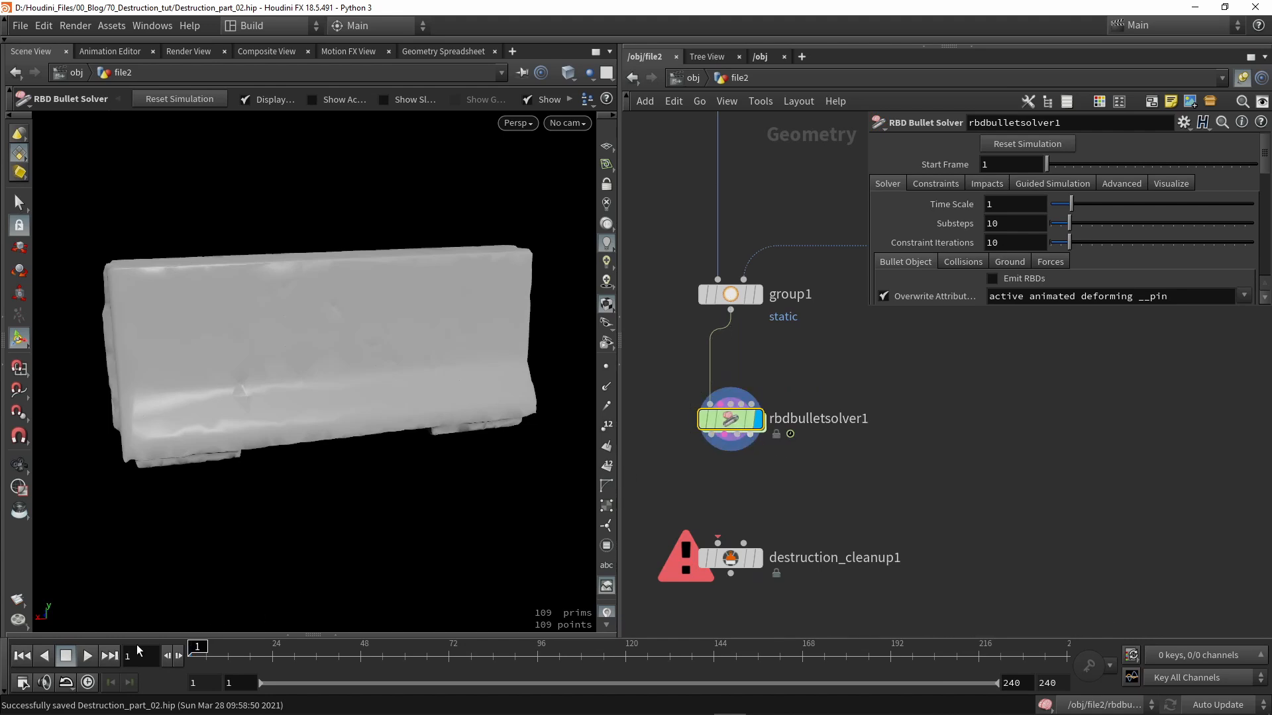
click(82, 657)
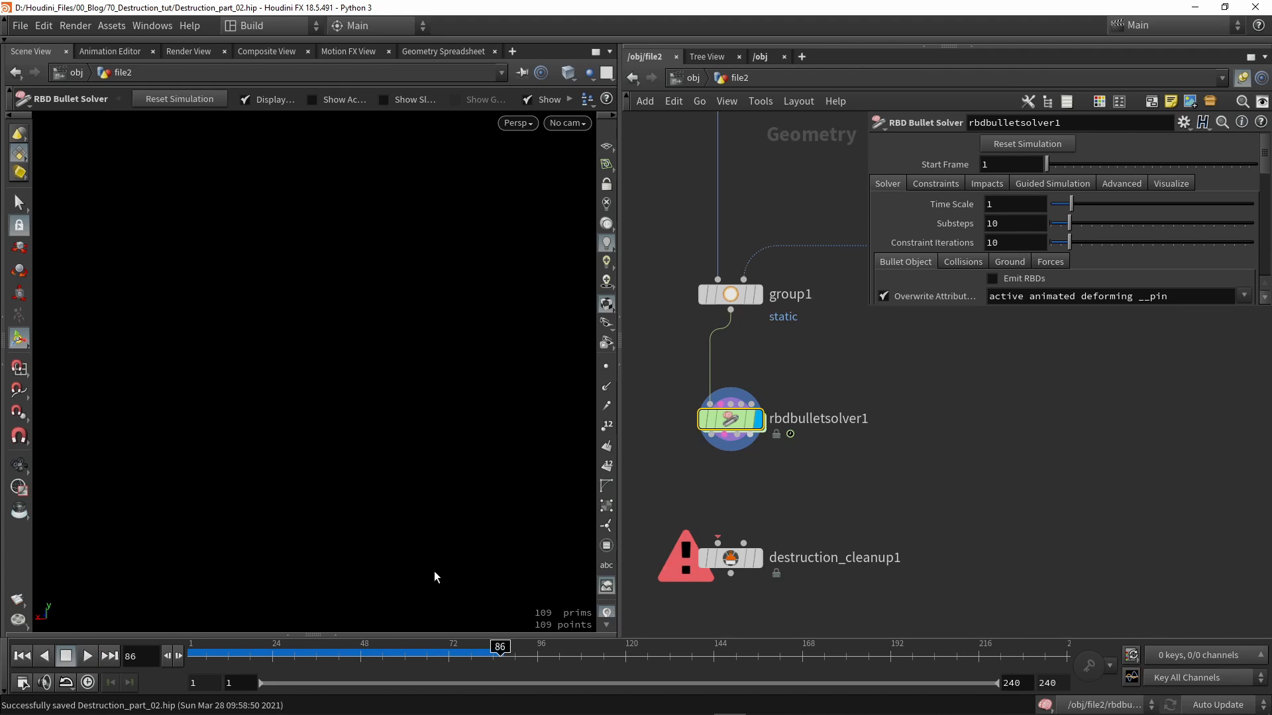
drag(323, 655, 191, 656)
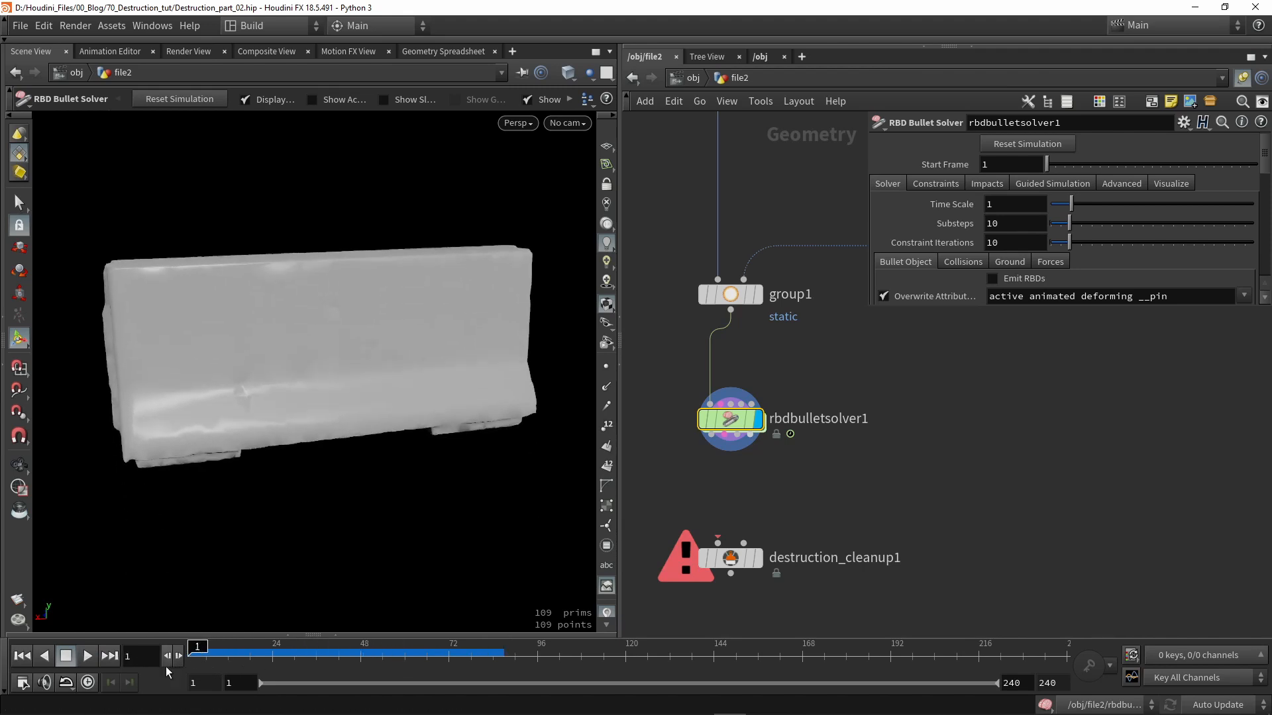
- Set the solver's Ground > Add Ground Plane option to Ground Plane
click(1000, 261)
scroll(993, 261, down, 3)
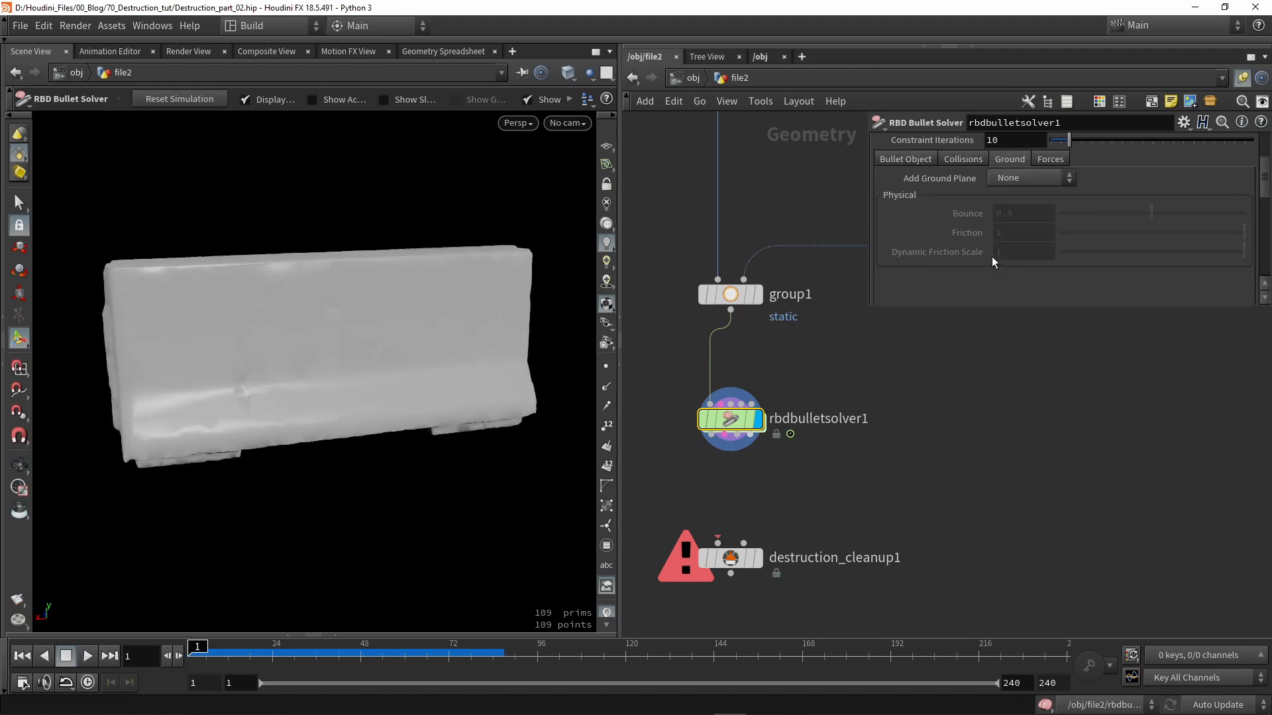
click(1012, 180)
click(1013, 210)
key(Escape)
mouse_move(380, 367)
mouse_down()
mouse_move(424, 347)
mouse_move(398, 379)
mouse_up()
key(Return)
- Play the simulation onto the ground plane, reset to frame 1, and display group1
click(93, 651)
key(Escape)
drag(446, 255, 490, 307)
key(Return)
click(65, 656)
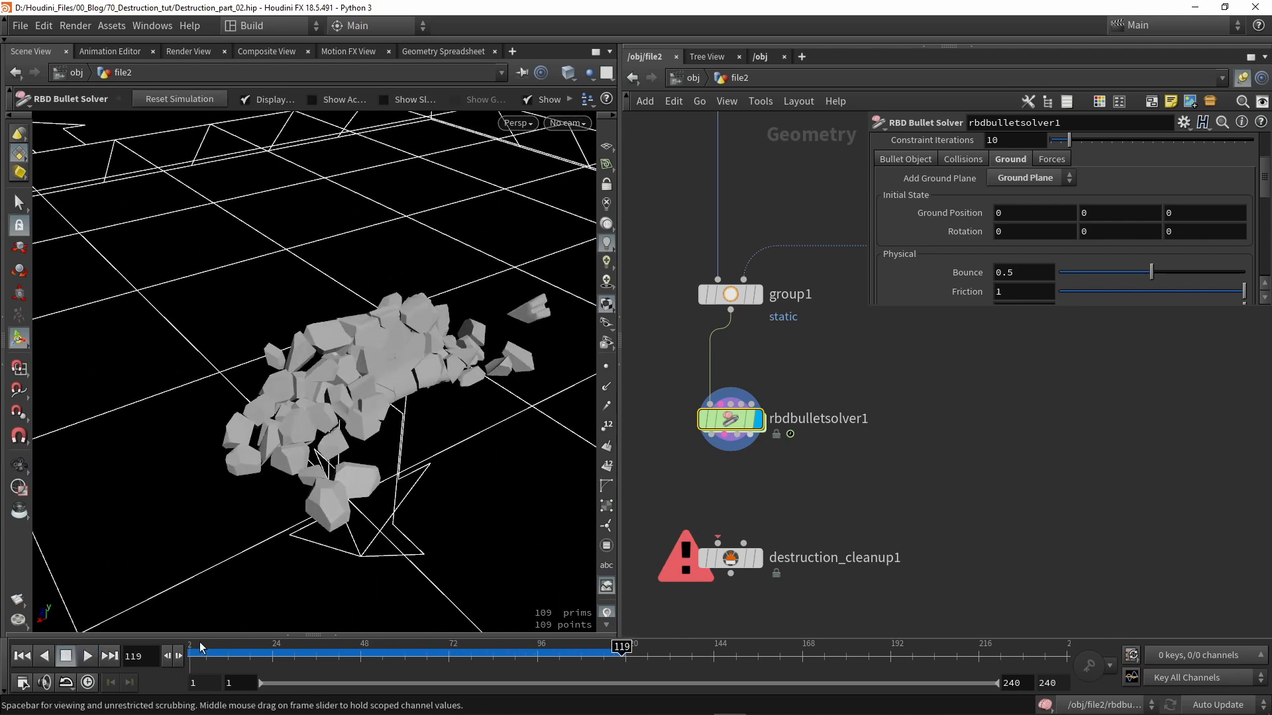
scroll(729, 367, up, 2)
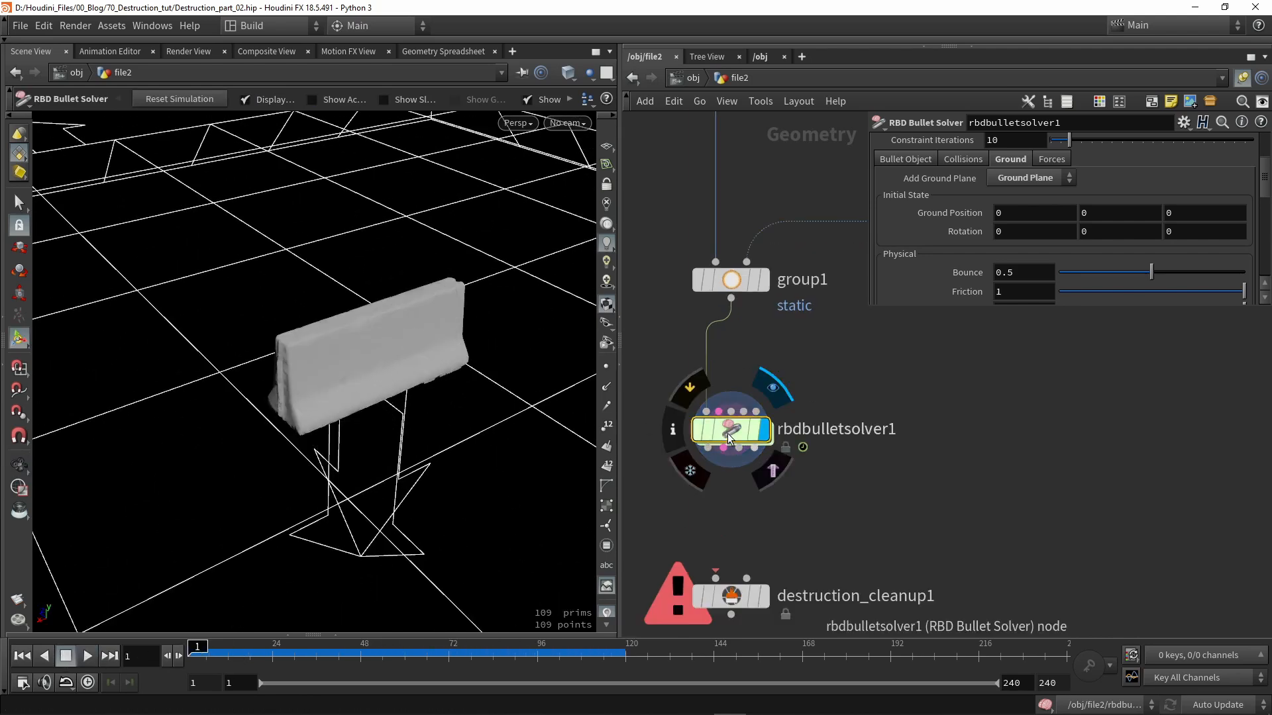
click(765, 284)
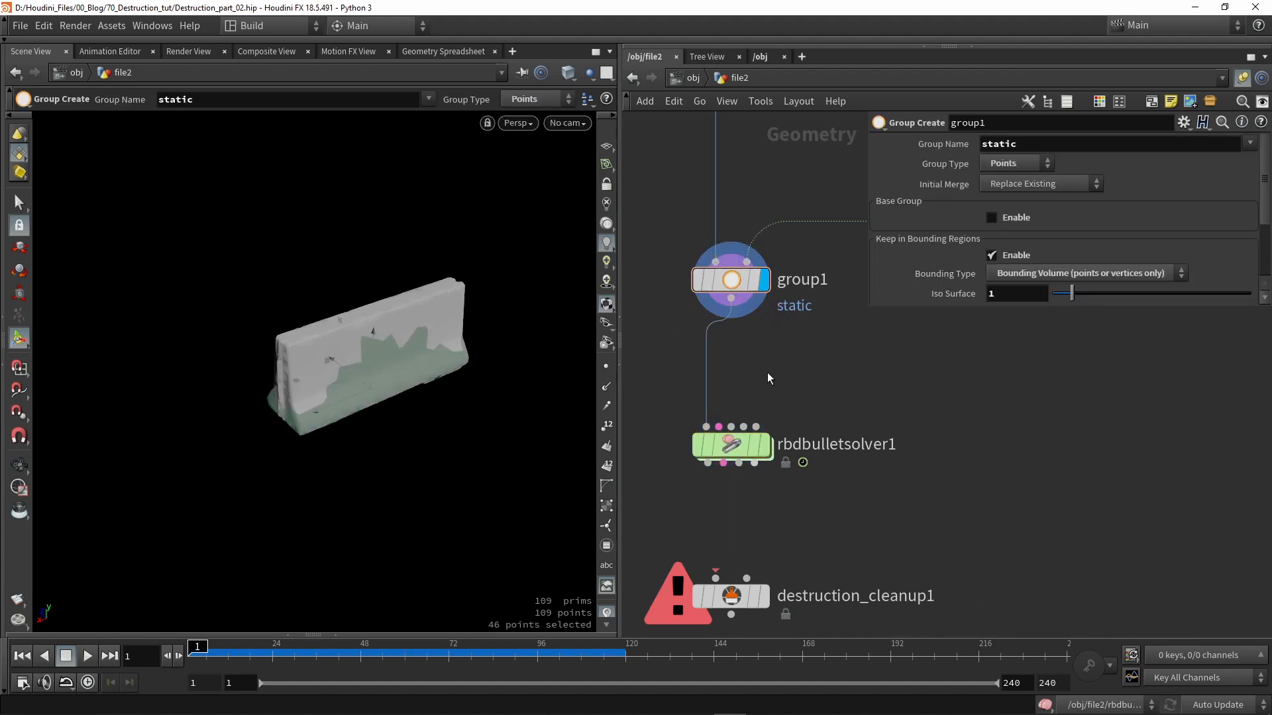
- Insert an Attribute Create node between group1 and rbdbulletsolver1 and display it
key(Tab)
text(crat)
key(Return)
click(717, 364)
drag(720, 367, 735, 369)
key(r)
click(734, 368)
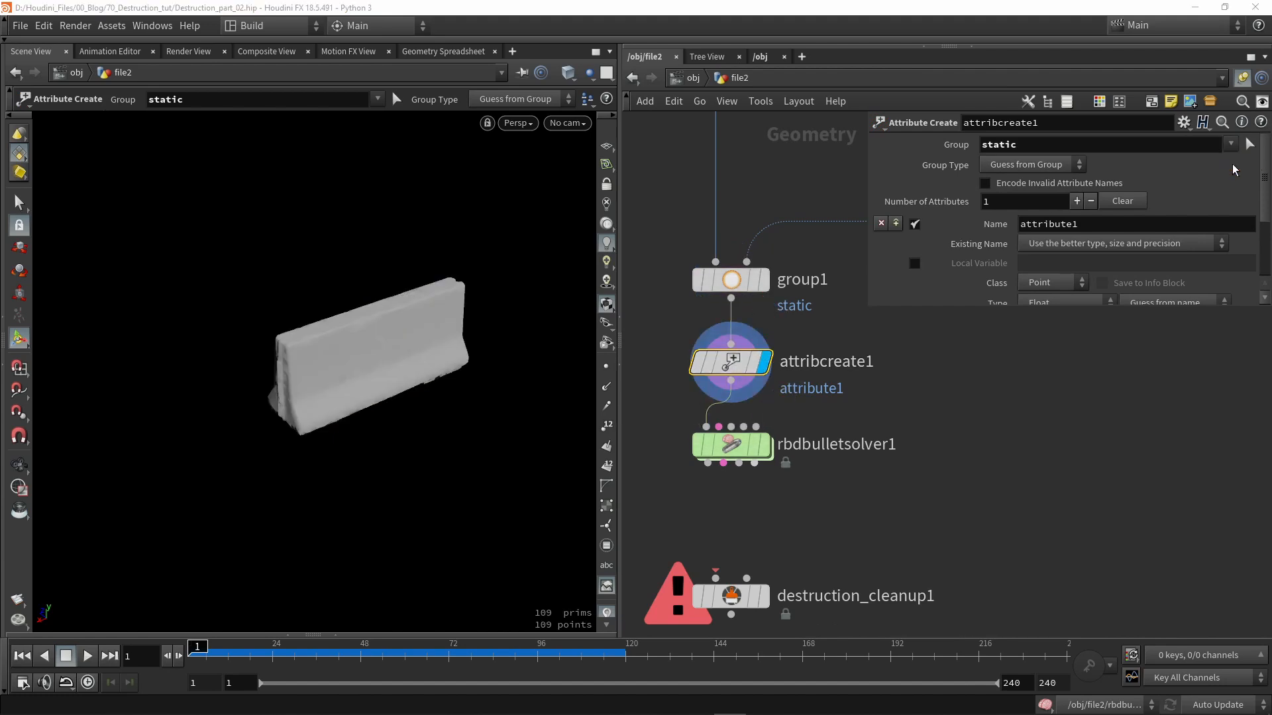
- Name the created attribute 'active' and check its value
scroll(1097, 191, down, 1)
double_click(1047, 204)
text(active)
key(Return)
scroll(1063, 225, down, 4)
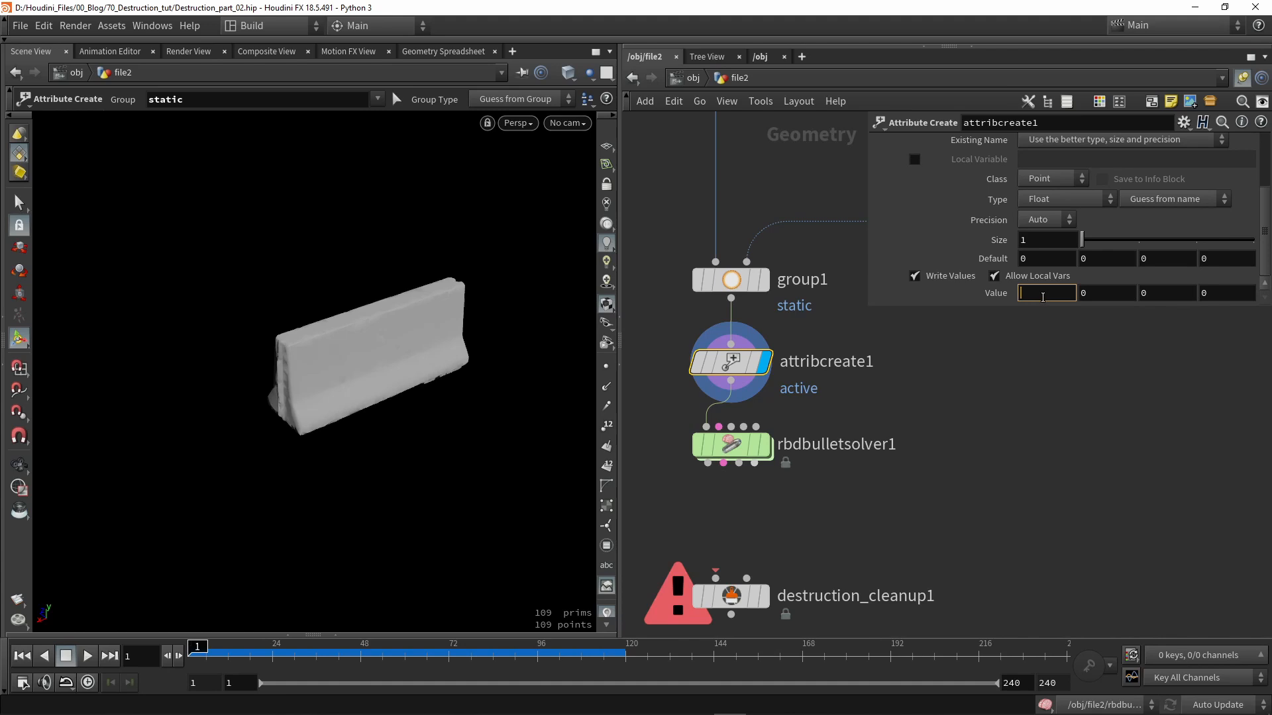
- Set the Attribute Create group to !static and display rbdbulletsolver1 with its parameters
scroll(1055, 287, up, 5)
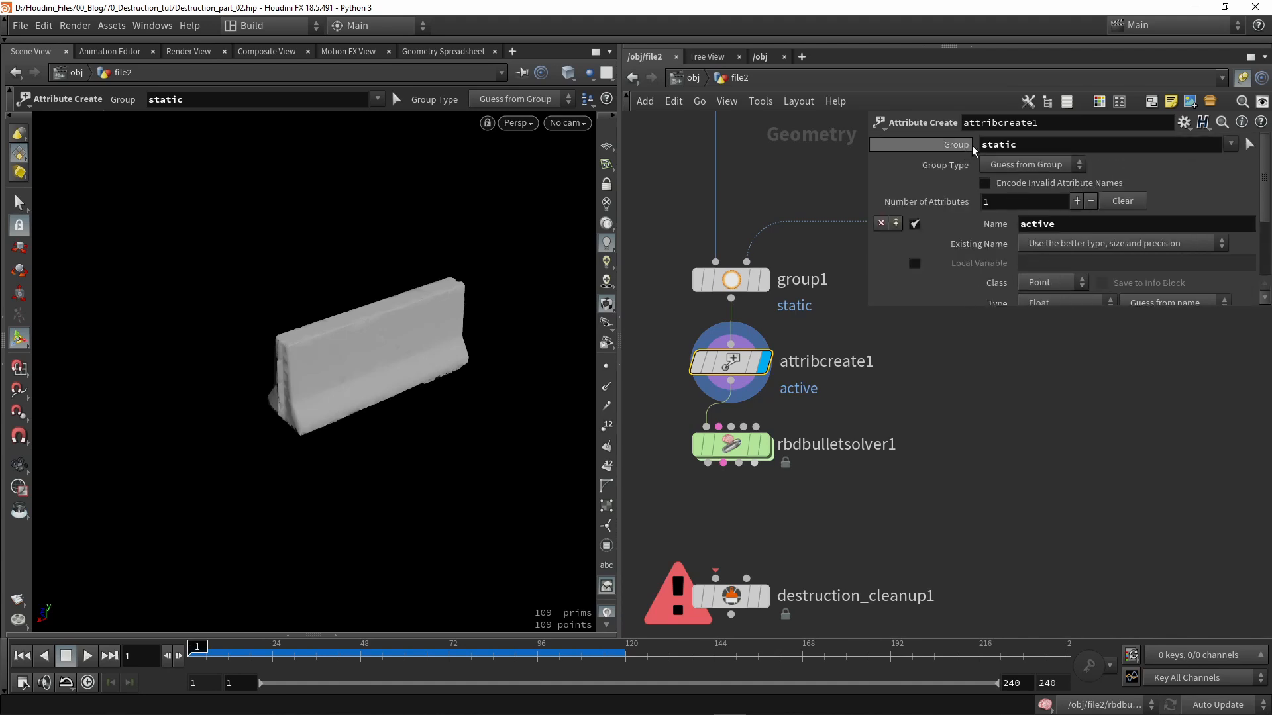
key(Return)
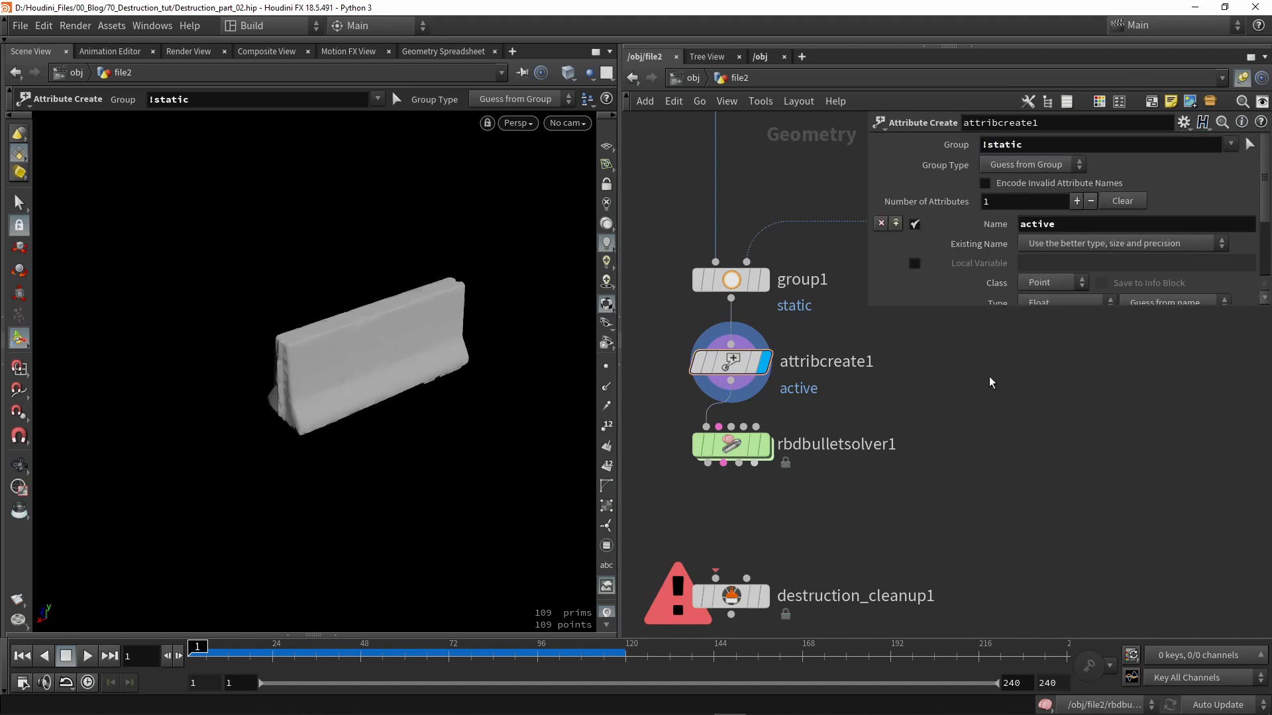
middle_drag(847, 401, 837, 361)
click(751, 404)
click(709, 406)
- Play the Bullet simulation and orbit around the cracking barrier
click(89, 659)
alt+drag(199, 555, 298, 418)
alt+right_drag(298, 418, 332, 352)
alt+drag(332, 351, 493, 371)
alt+drag(262, 351, 127, 373)
- Enable Add Drag with wind velocity 10, 0, 10 and gravity 50, -9.80665, 50
click(67, 655)
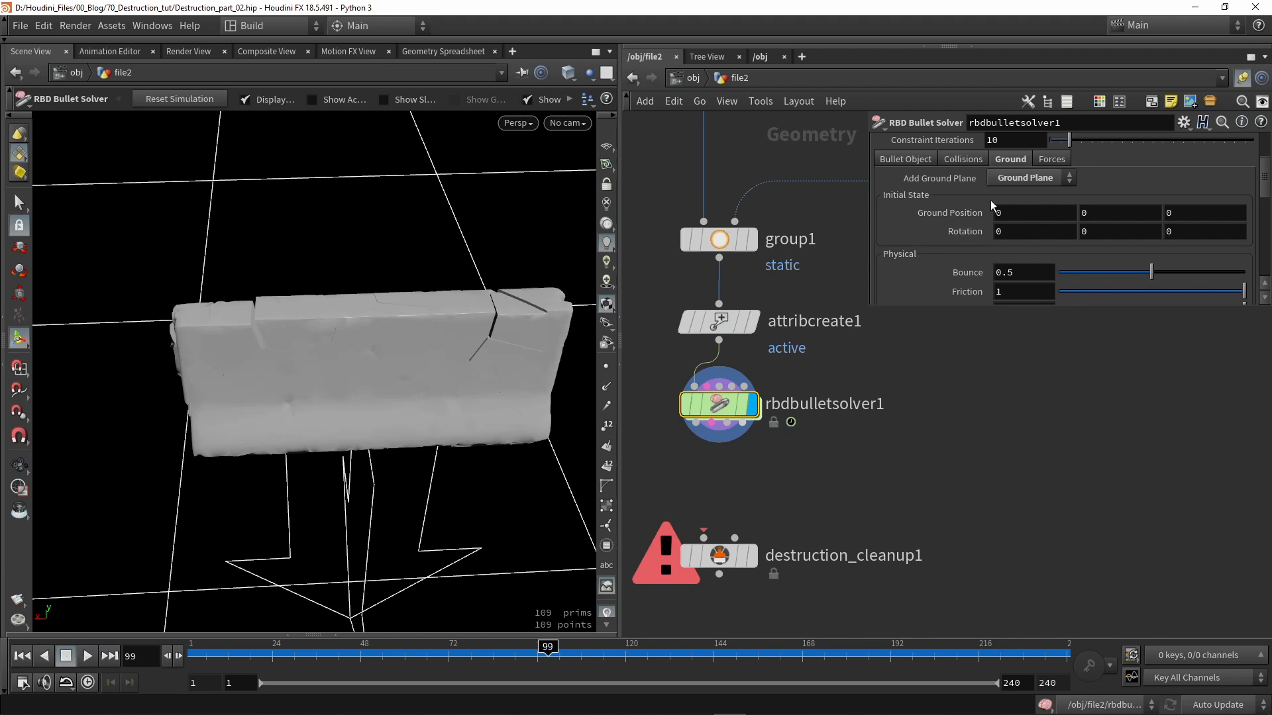
click(1052, 162)
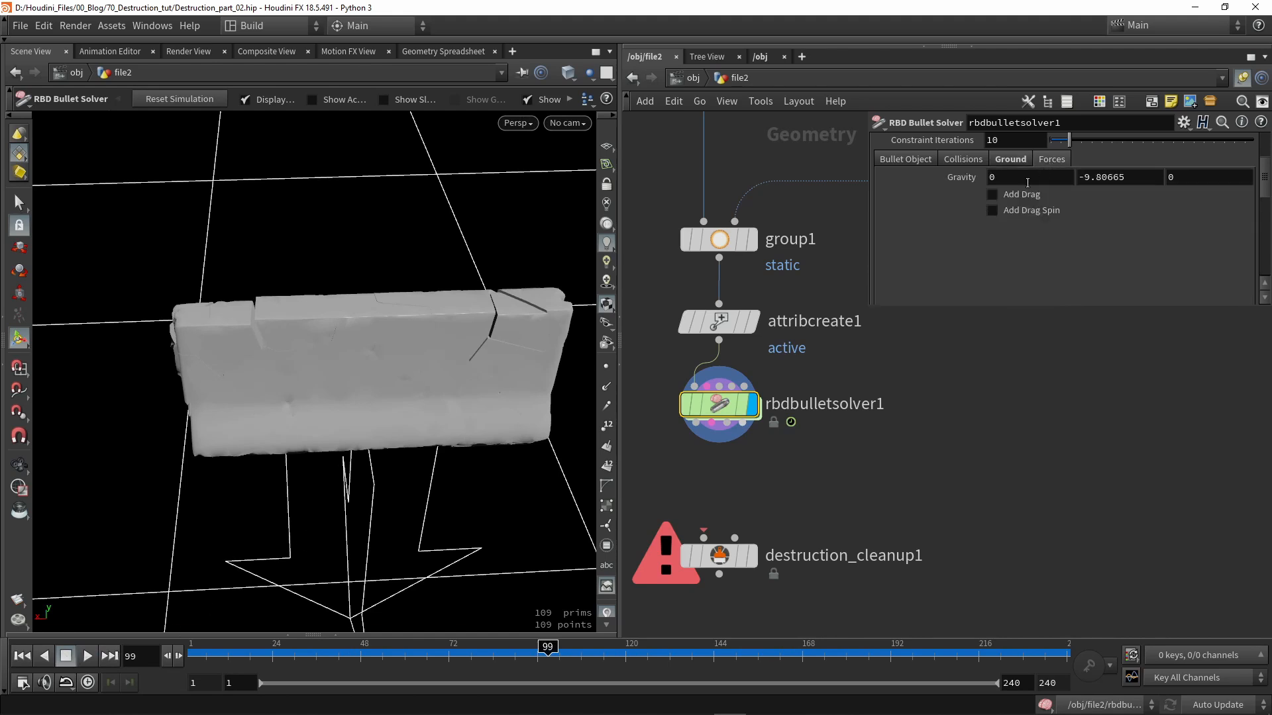
click(1011, 195)
click(999, 227)
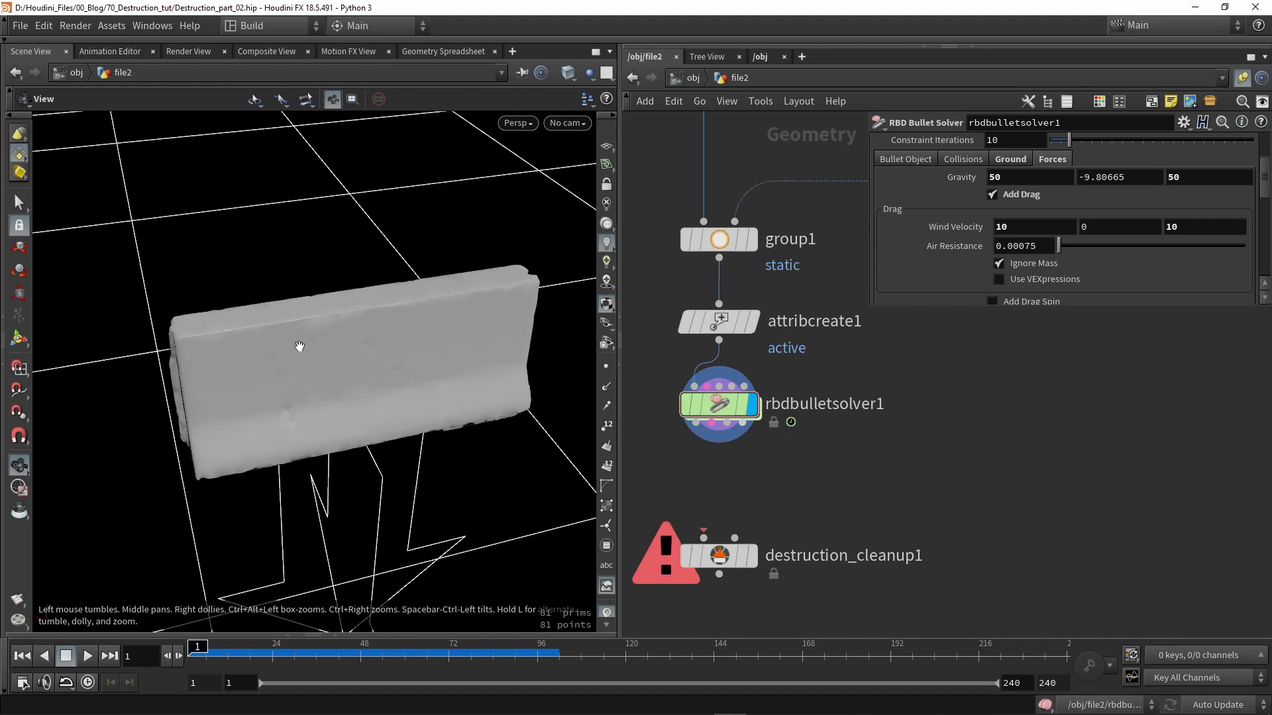
drag(300, 347, 375, 351)
- Preview the drag simulation, then wire rbdbulletsolver1 into destruction_cleanup1
click(88, 656)
drag(292, 364, 497, 295)
click(66, 657)
drag(278, 457, 345, 460)
drag(697, 423, 704, 538)
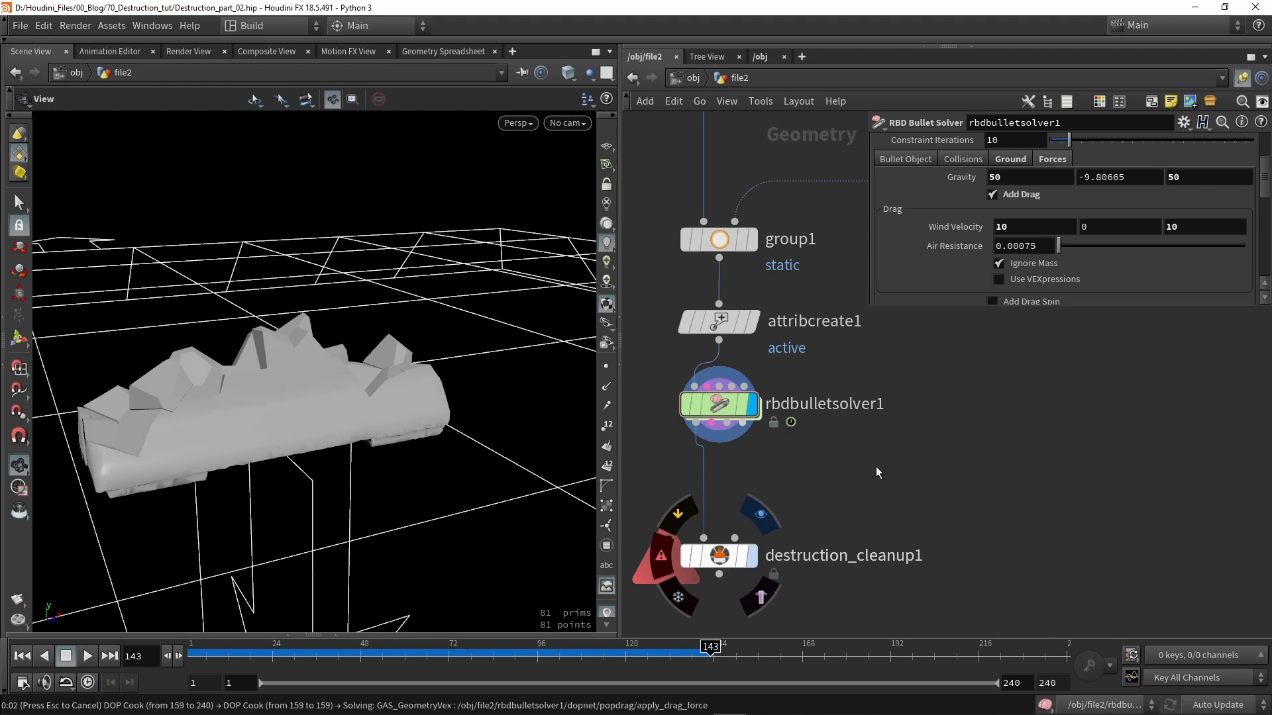
- Scrub and orbit to inspect the coloured chunks, then save Destruction_part_02.hip
drag(190, 663, 155, 663)
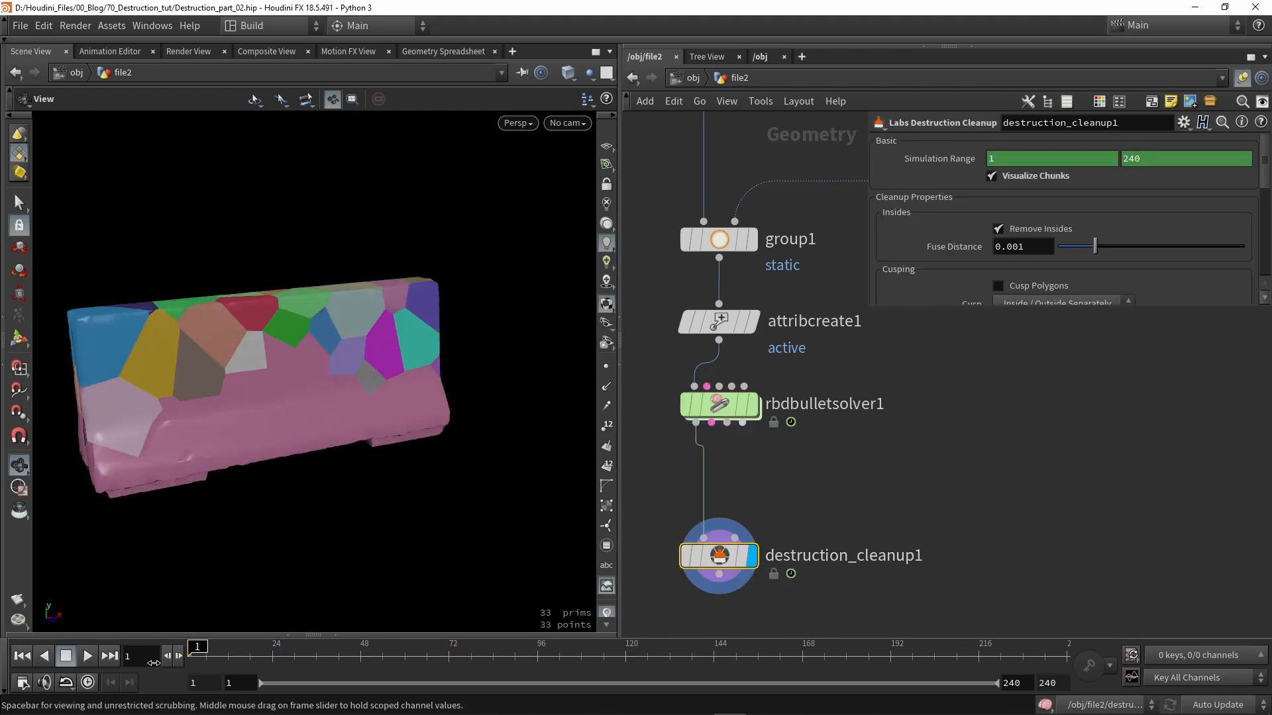
drag(287, 374, 316, 519)
scroll(374, 402, up, 5)
scroll(263, 376, up, 2)
mouse_move(198, 649)
mouse_down()
mouse_move(325, 649)
mouse_move(198, 649)
mouse_up()
drag(299, 378, 317, 341)
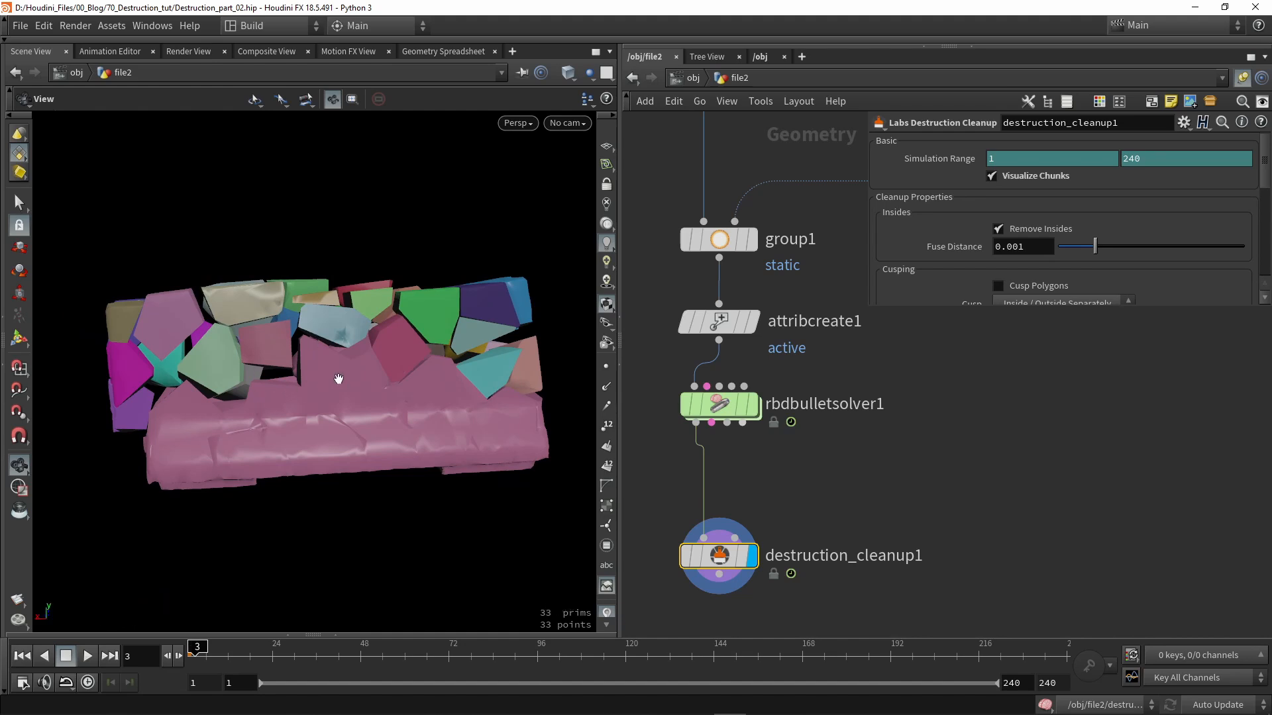
mouse_move(344, 363)
mouse_down()
mouse_move(417, 374)
mouse_move(358, 371)
mouse_up()
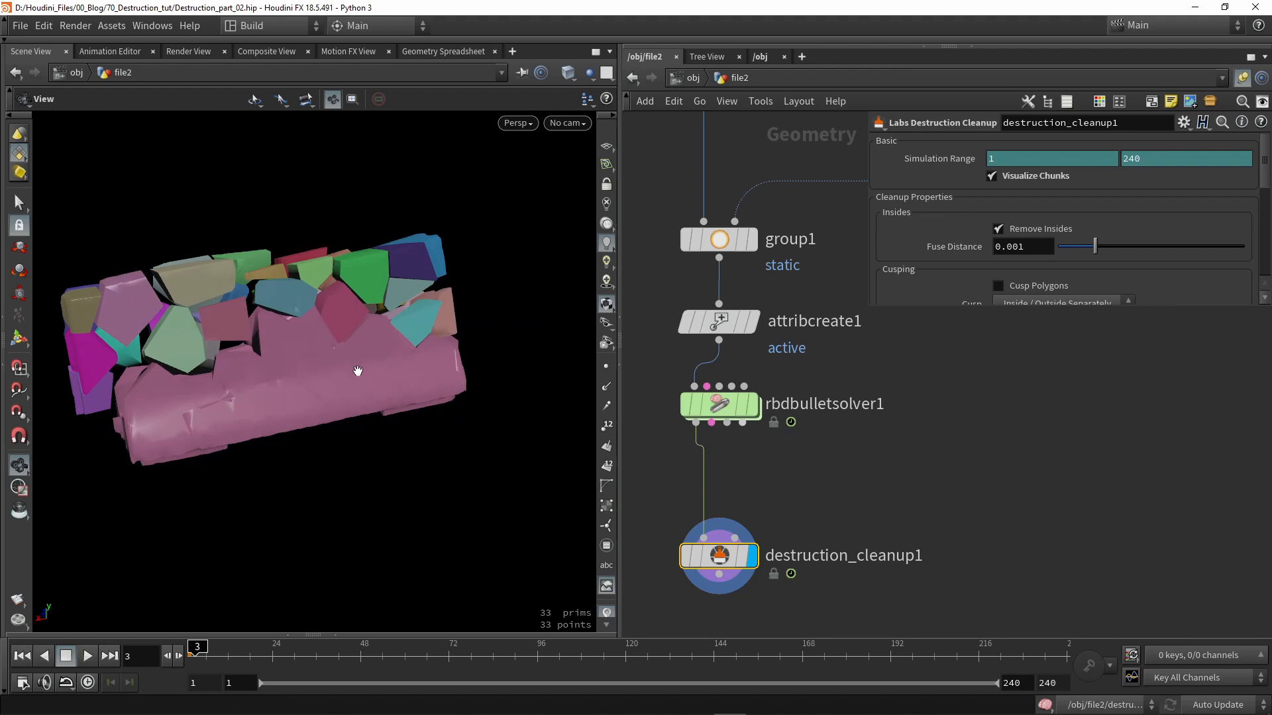
drag(352, 370, 268, 404)
key(ctrl+s)
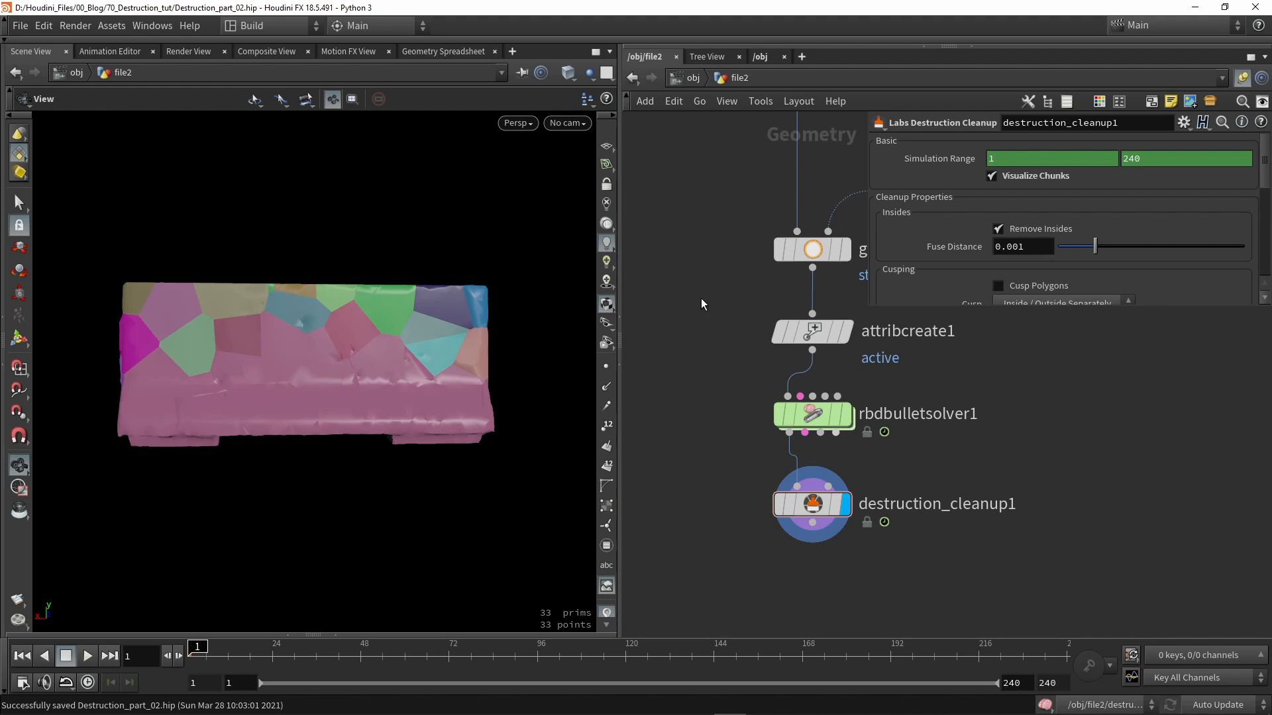
- Add a UV Quick Shade node fed by the material fracture output and display the grey grid texture
scroll(702, 298, down, 5)
key(Tab)
text(qui)
click(915, 94)
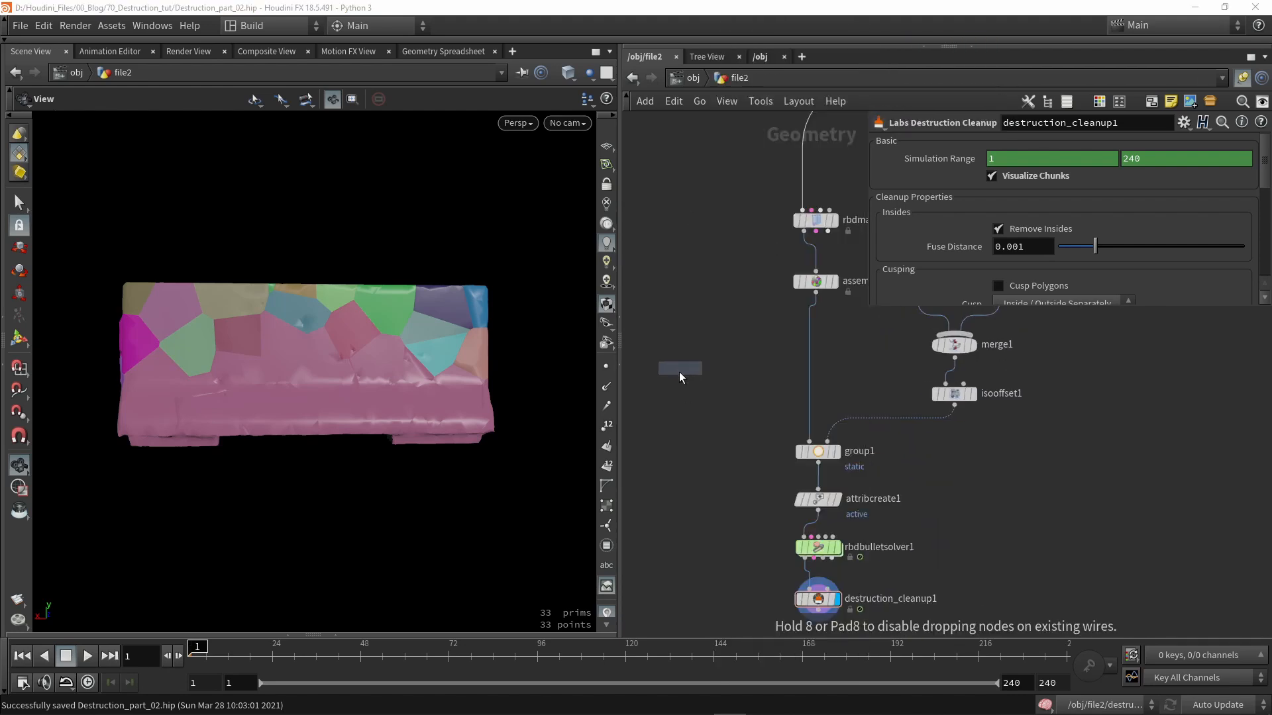
click(667, 401)
middle_drag(790, 250, 810, 298)
drag(822, 279, 685, 441)
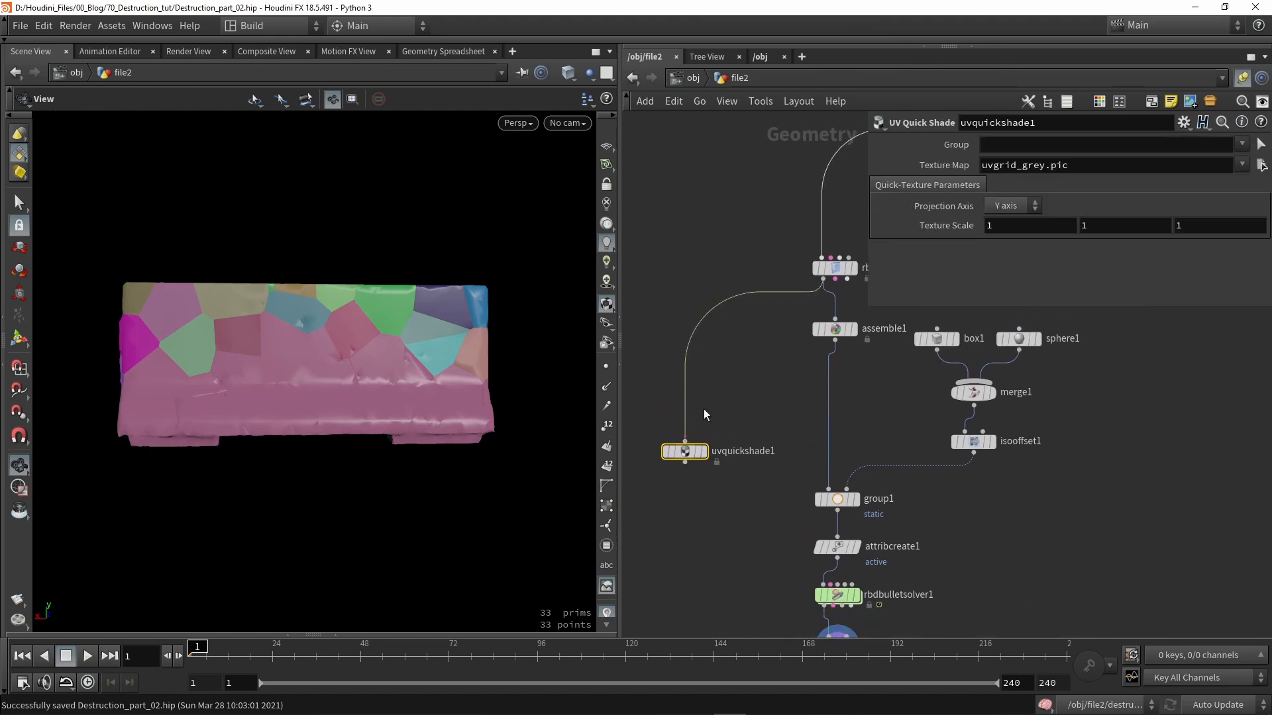
click(703, 452)
drag(355, 348, 464, 371)
- Search 'expl' and choose the Exploded View node
key(Tab)
text(expl)
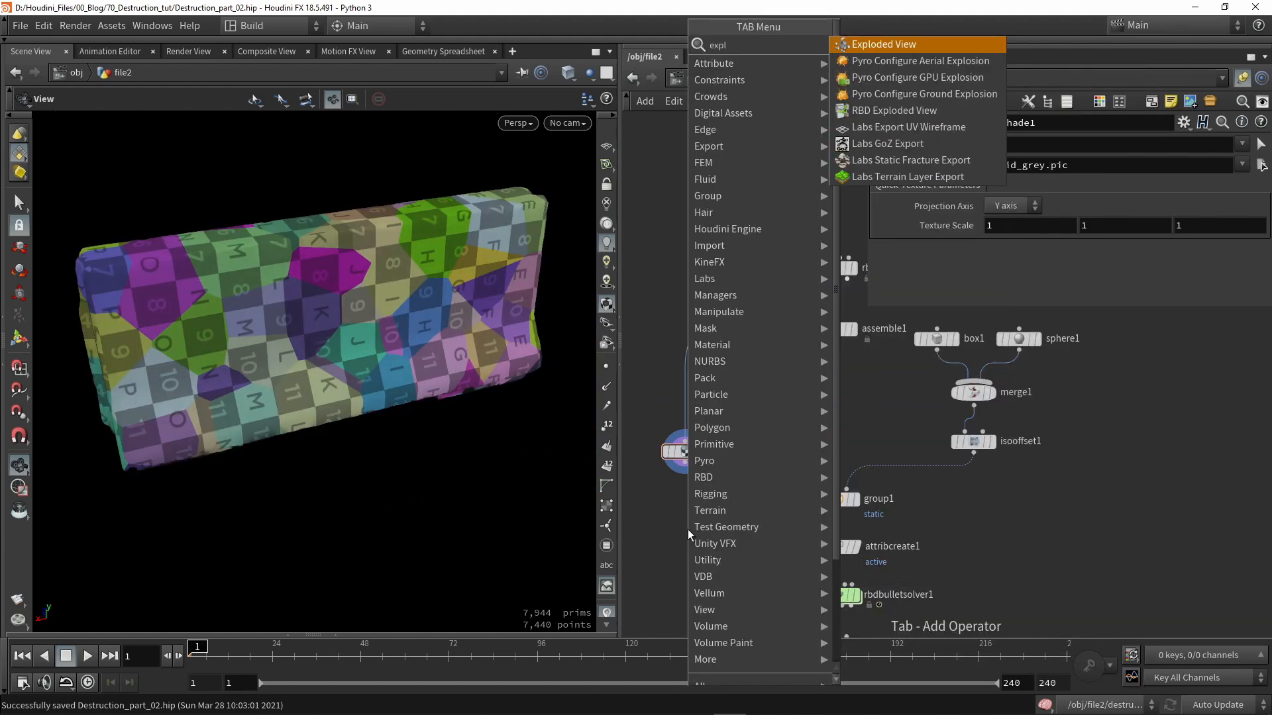
key(Return)
- Drop Exploded View above uvquickshade1 and orbit the spread-apart checkered pieces
click(680, 399)
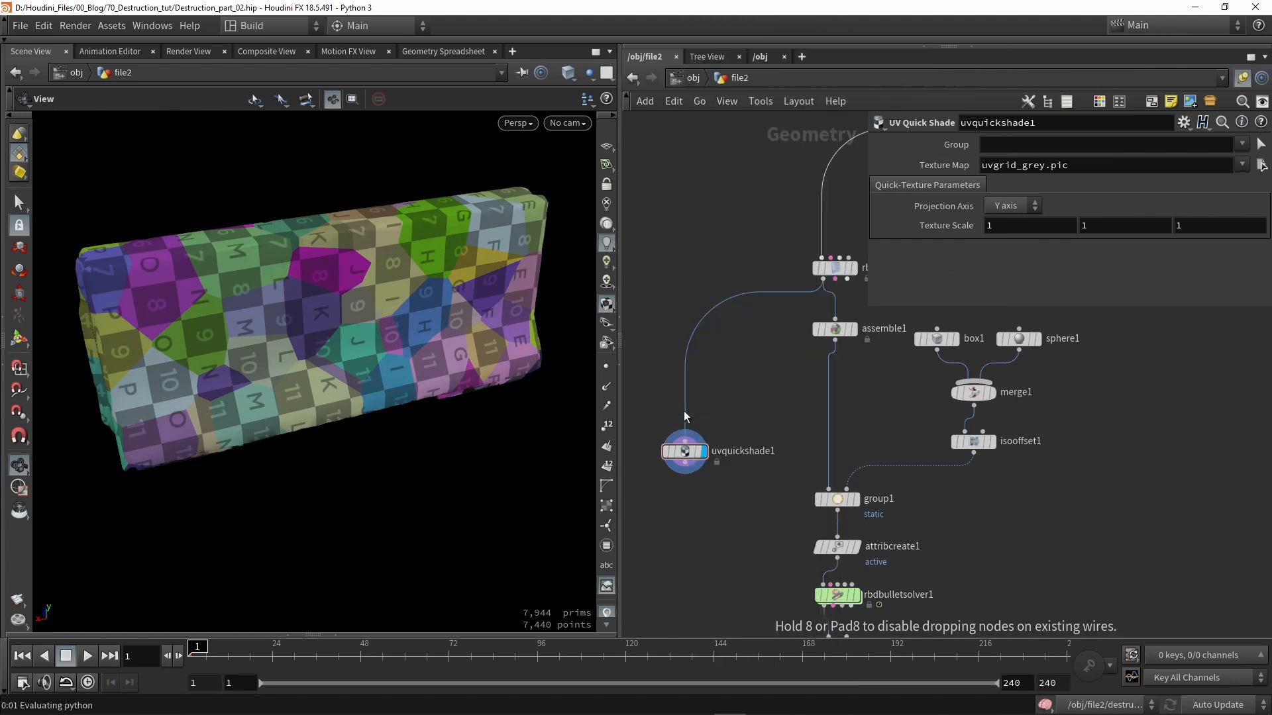
scroll(677, 407, up, 3)
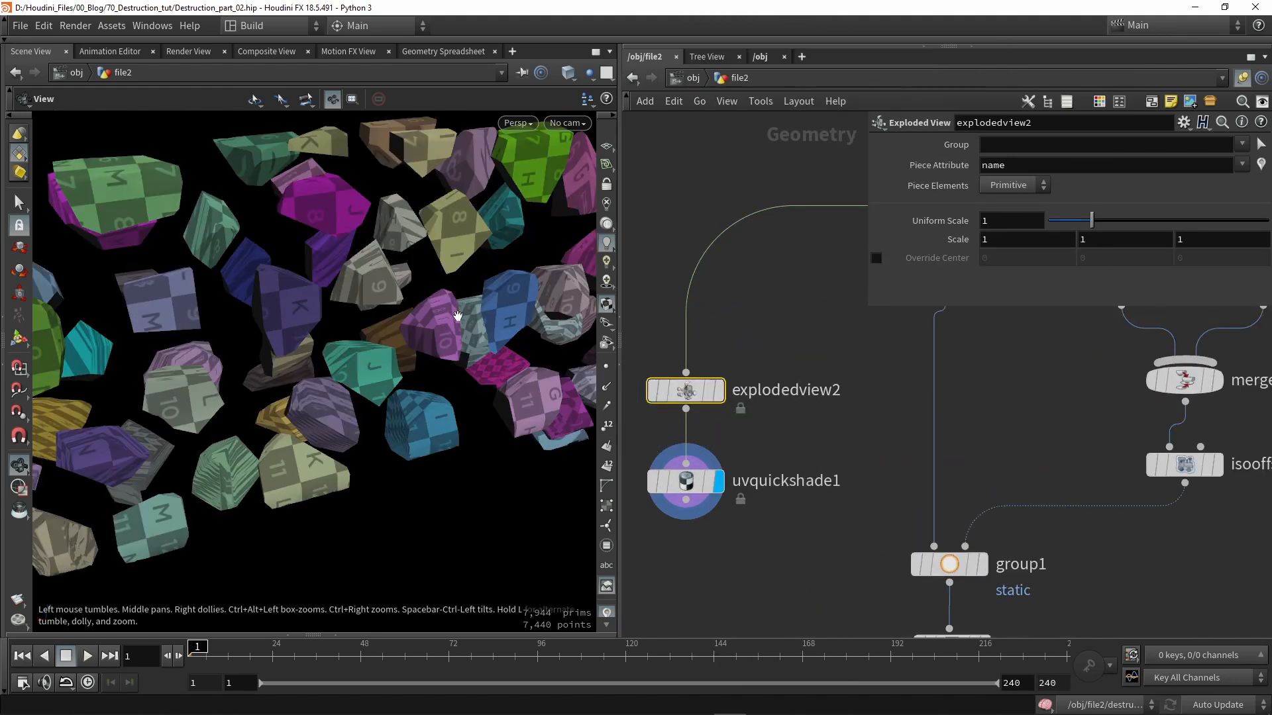
scroll(319, 372, up, 5)
drag(320, 372, 445, 397)
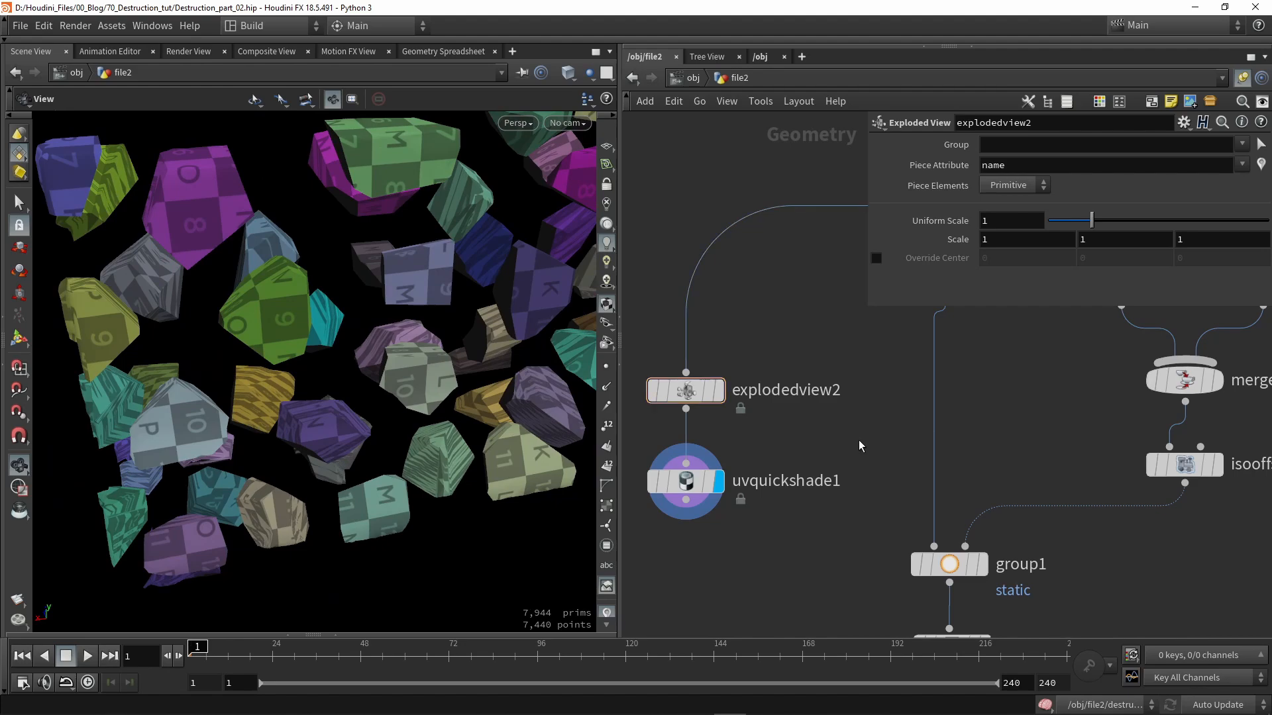
mouse_move(129, 299)
mouse_down()
mouse_move(192, 284)
mouse_move(147, 291)
mouse_up()
drag(305, 267, 265, 270)
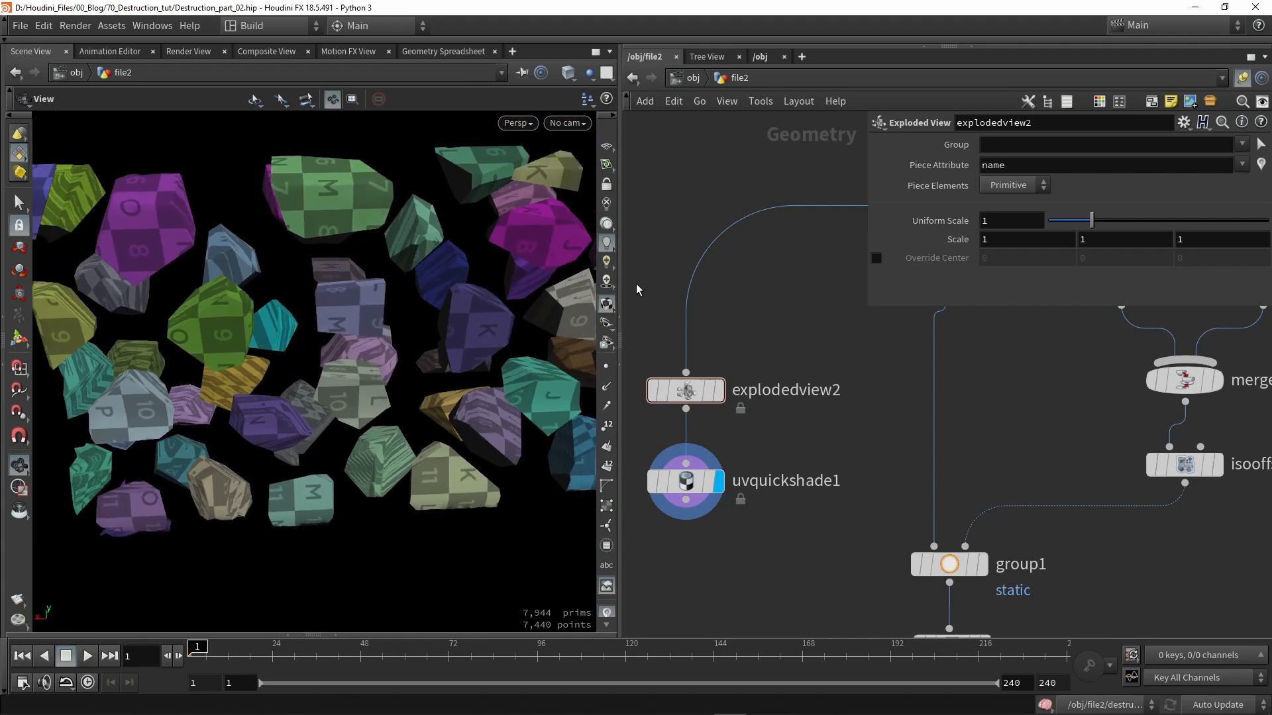
scroll(862, 311, down, 3)
- Shrink the parameter panel and bring up the node search
drag(866, 305, 996, 268)
scroll(757, 324, up, 2)
key(Tab)
- Add a uvflatten1 node to the network via the 'flat' search
text(flat)
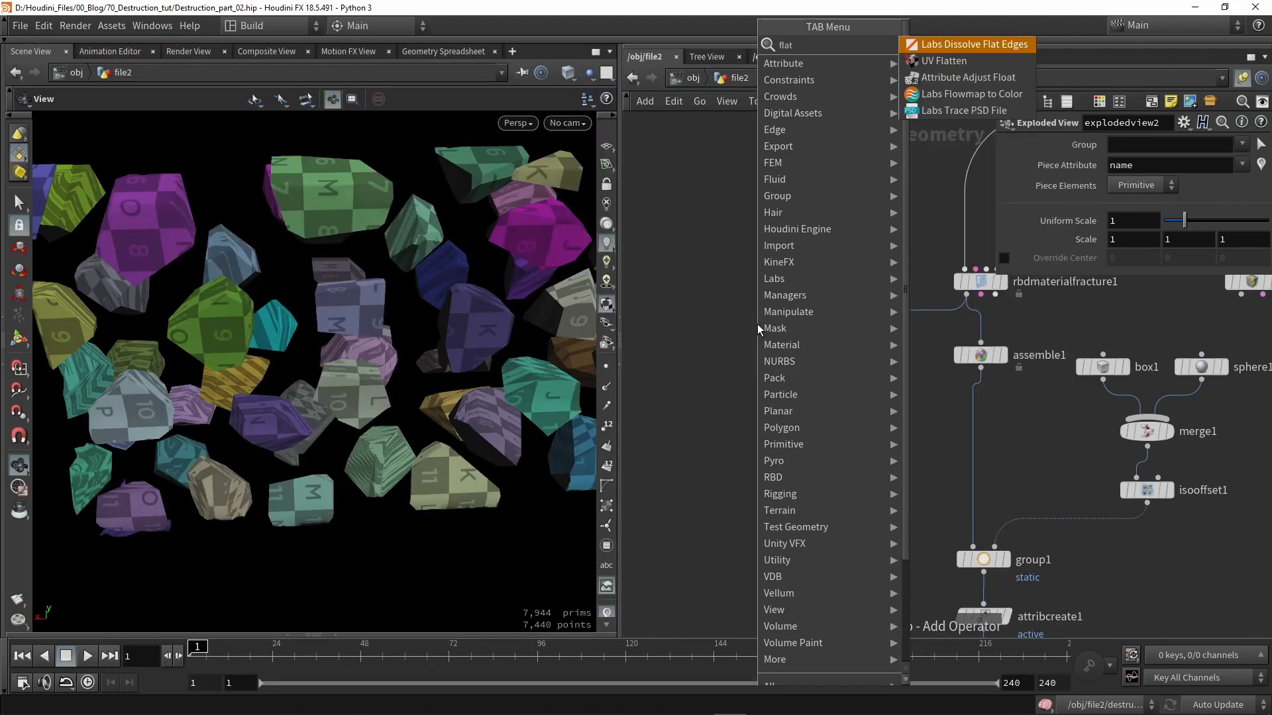
key(Down)
key(Return)
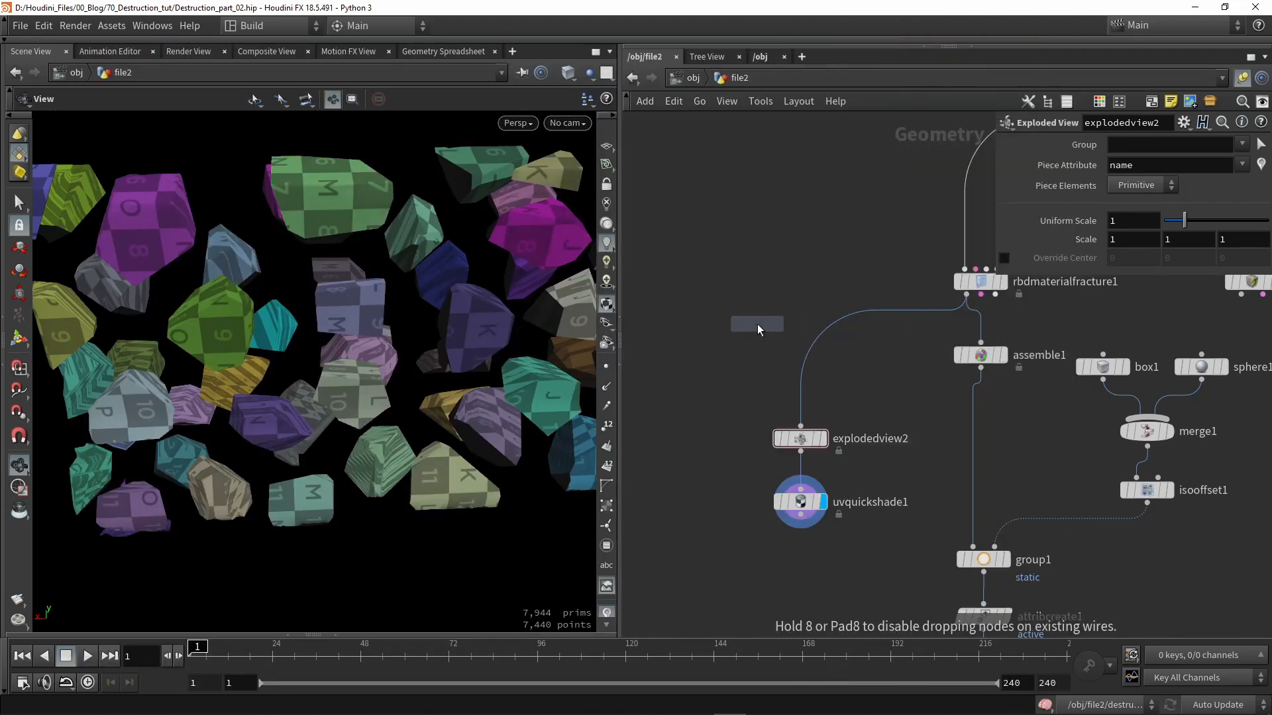
click(697, 394)
key(Tab)
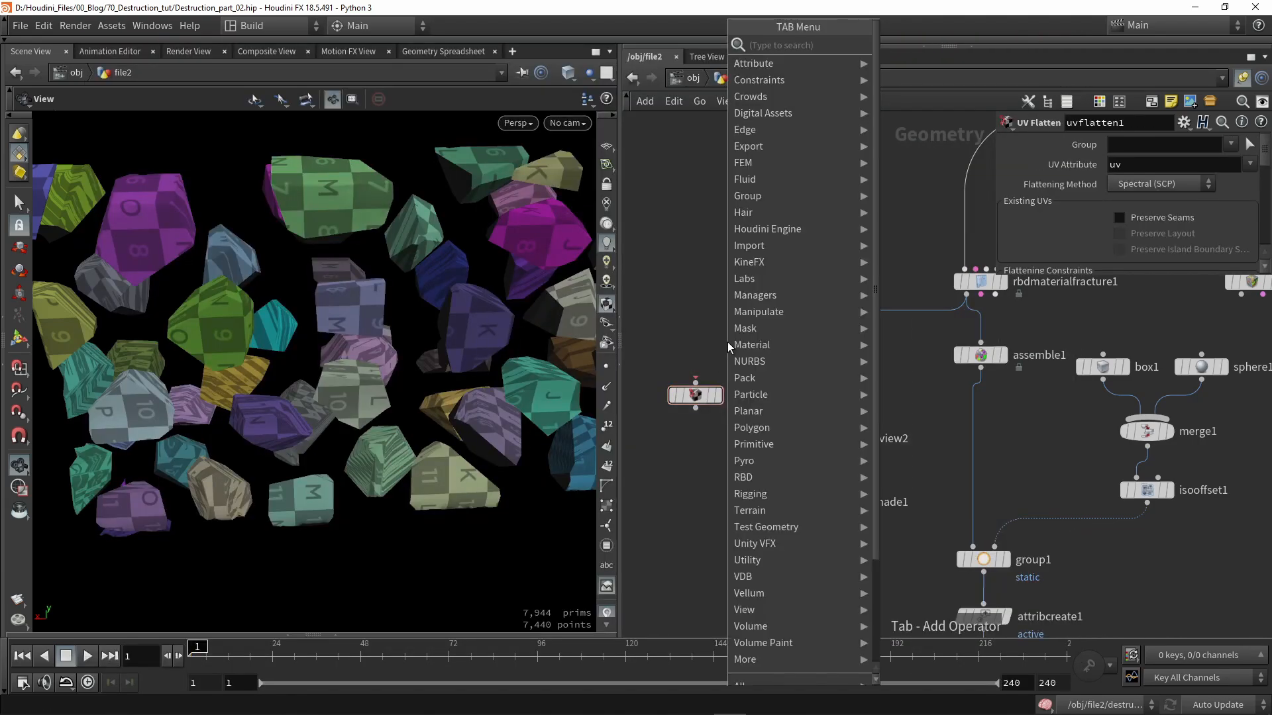
text(au)
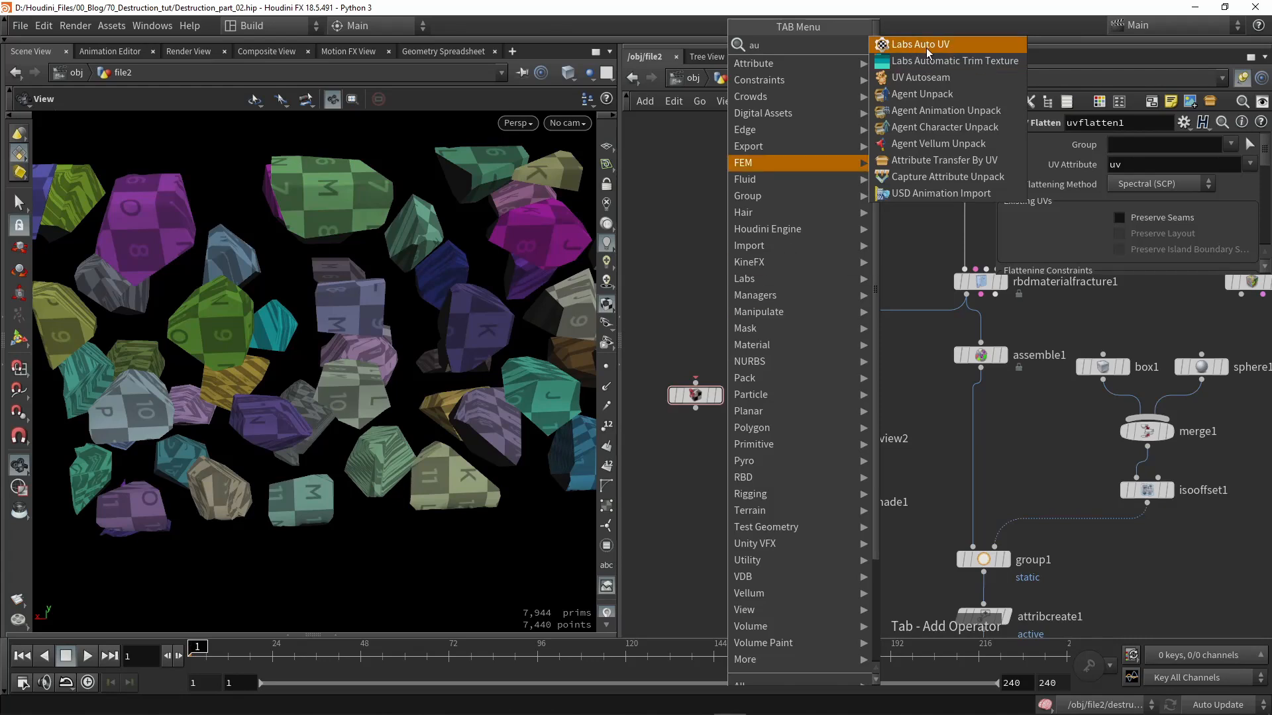
key(Escape)
scroll(718, 390, up, 2)
drag(694, 397, 726, 396)
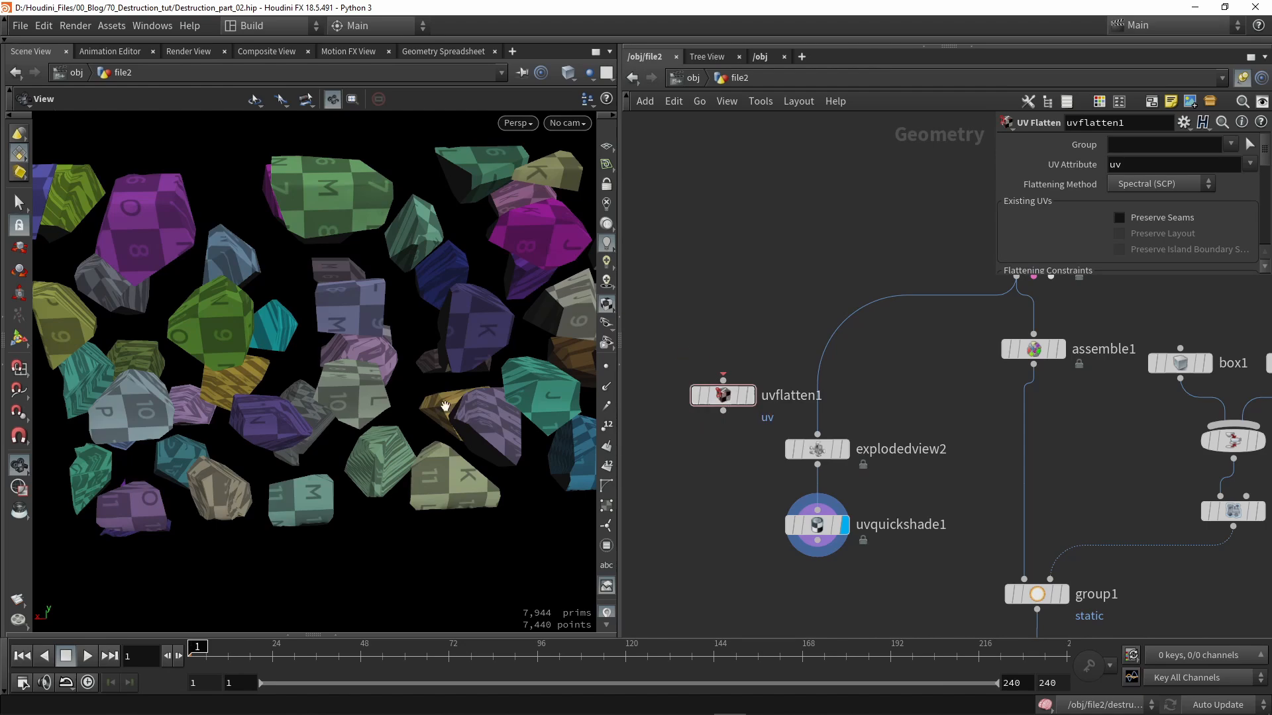
- Wire rbdmaterialfracture1 into uvflatten1 and display its result
drag(415, 302, 424, 345)
middle_drag(771, 281, 774, 327)
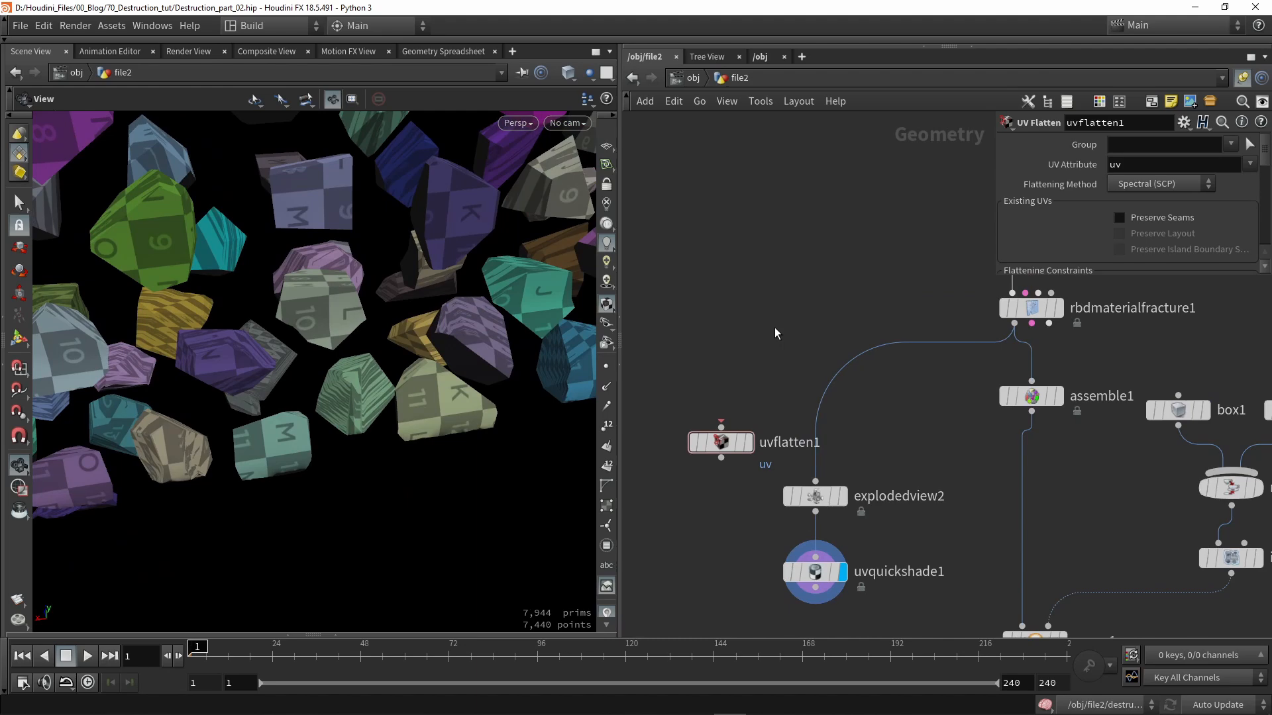
drag(1015, 324, 721, 427)
key(r)
- Review uvflatten1's parameters and its separate UV islands in the UV View
click(721, 449)
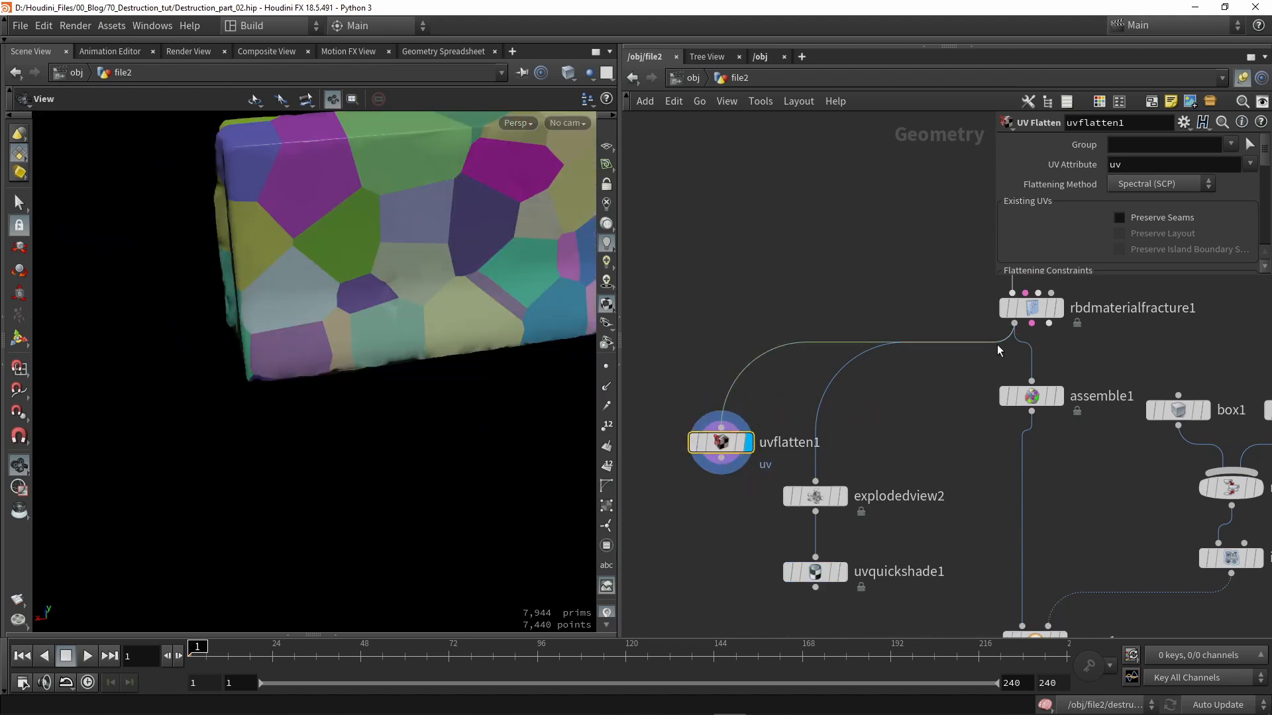
drag(995, 276, 758, 310)
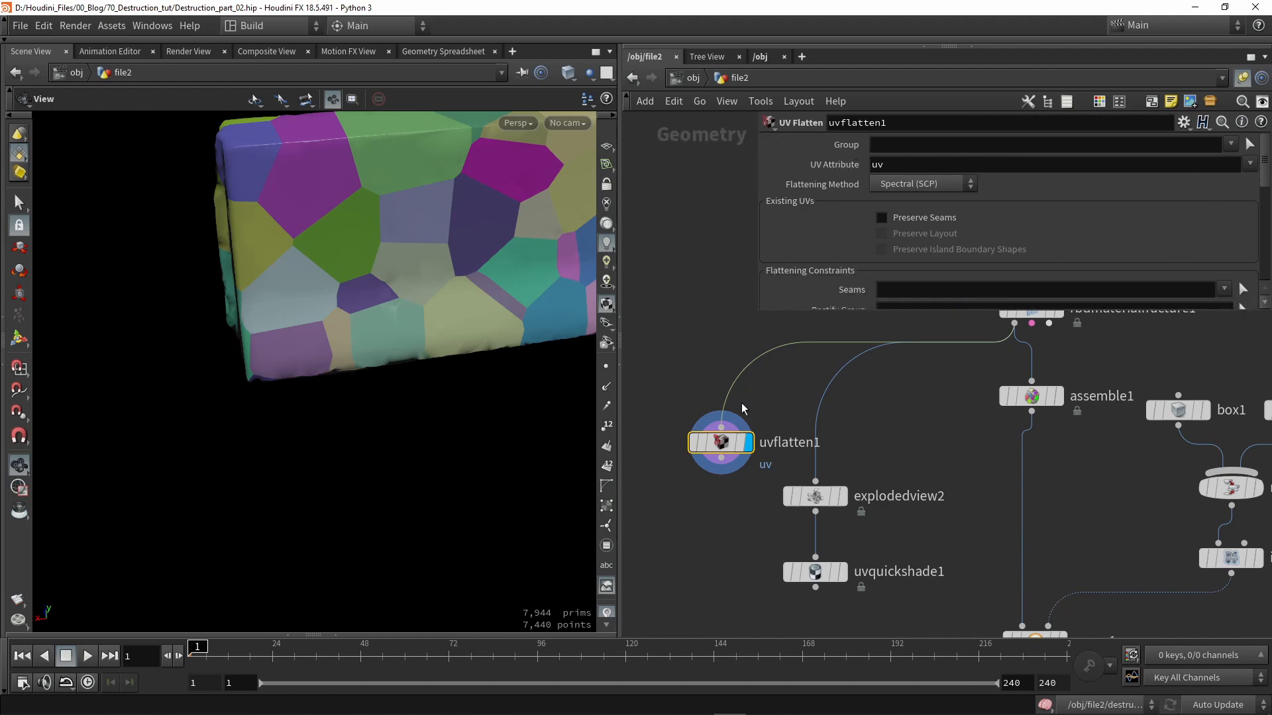
key(space+5)
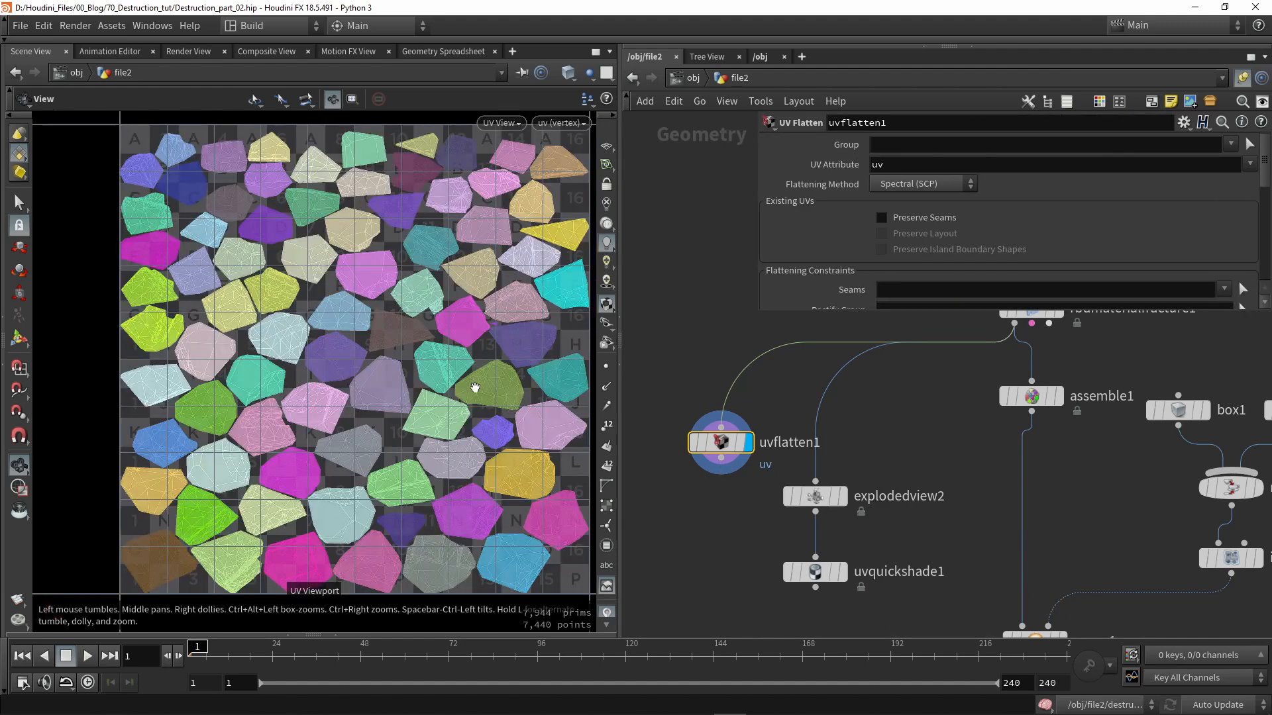
scroll(465, 436, down, 1)
middle_drag(465, 436, 416, 405)
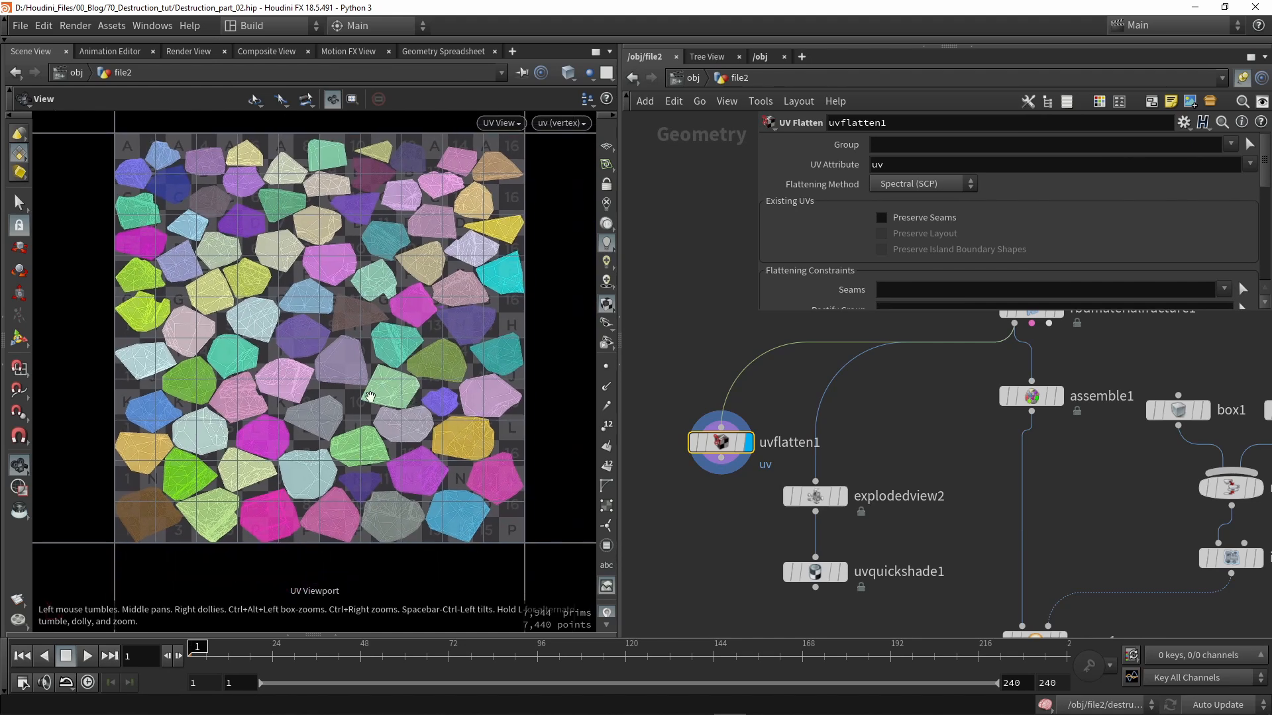
key(space+1)
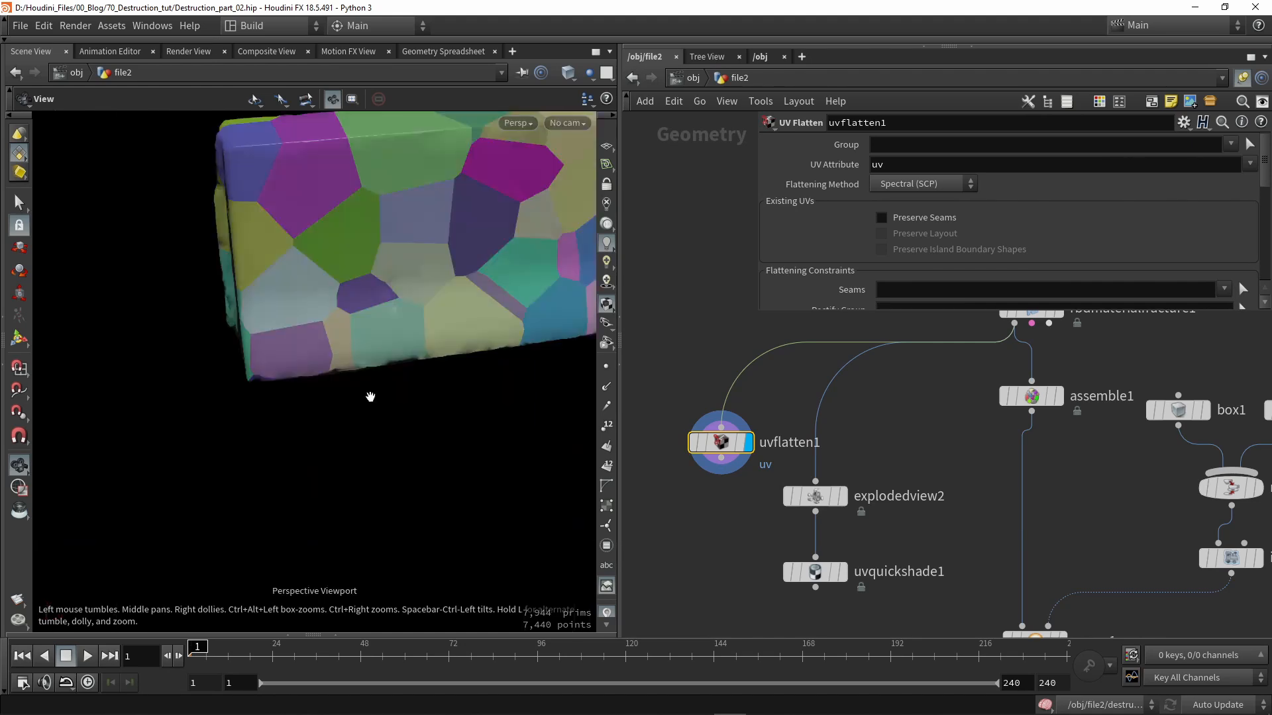
- Restrict UV Flatten to the inside group and wire uvflatten1 into explodedview2
click(1232, 145)
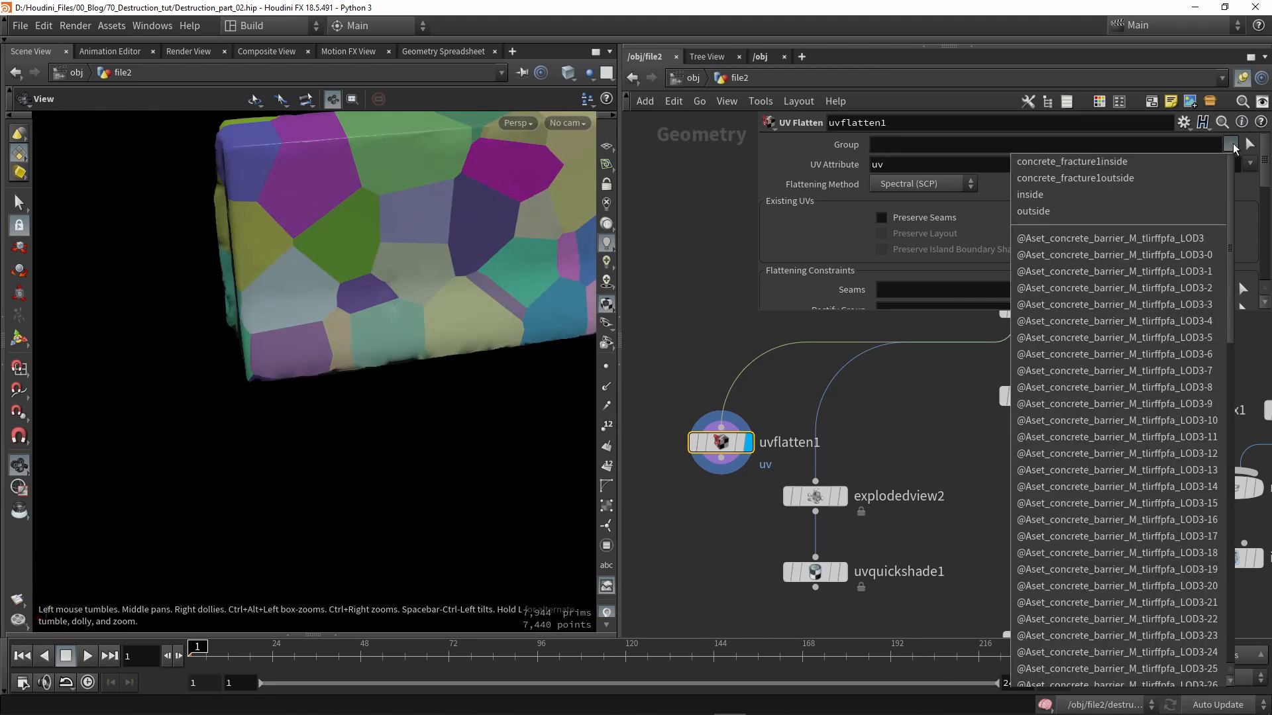
click(1035, 197)
middle_drag(720, 488, 708, 426)
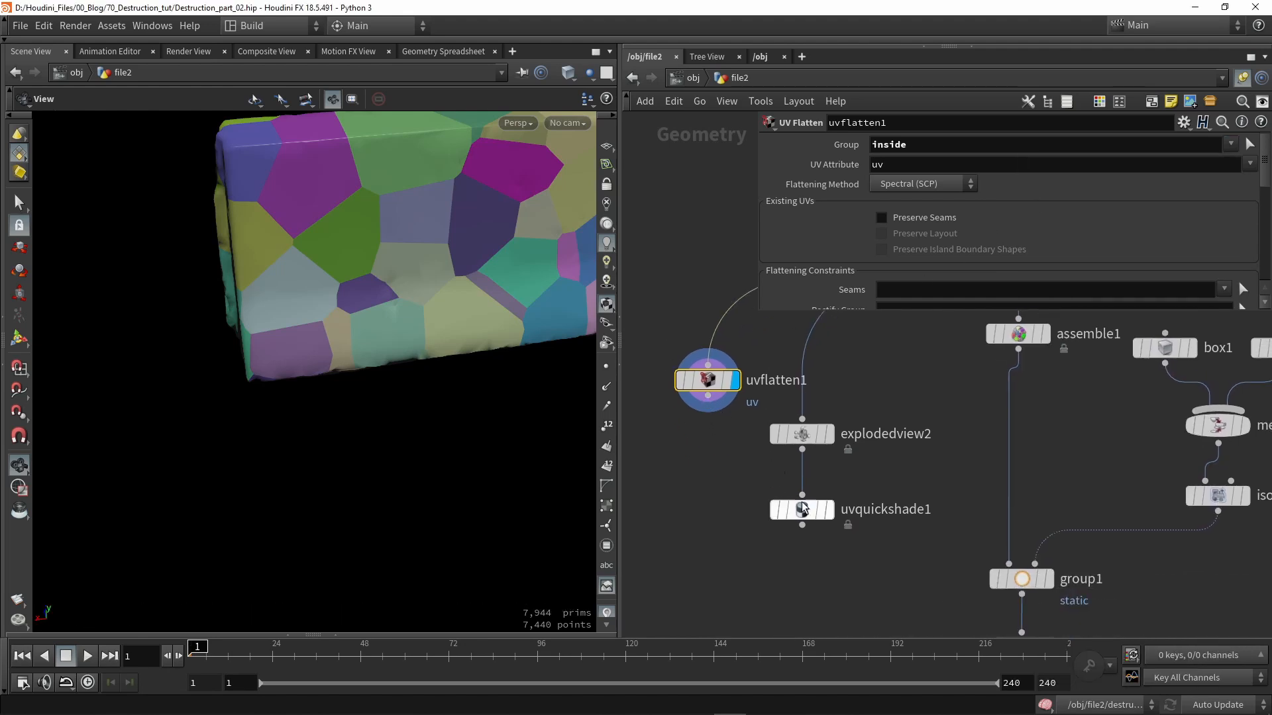
drag(795, 510, 717, 517)
drag(707, 396, 747, 373)
- Line up the three UV nodes in a column and display the exploded checkered pieces
drag(869, 543, 734, 354)
key(l)
click(905, 441)
scroll(762, 448, up, 2)
click(777, 431)
scroll(349, 335, down, 5)
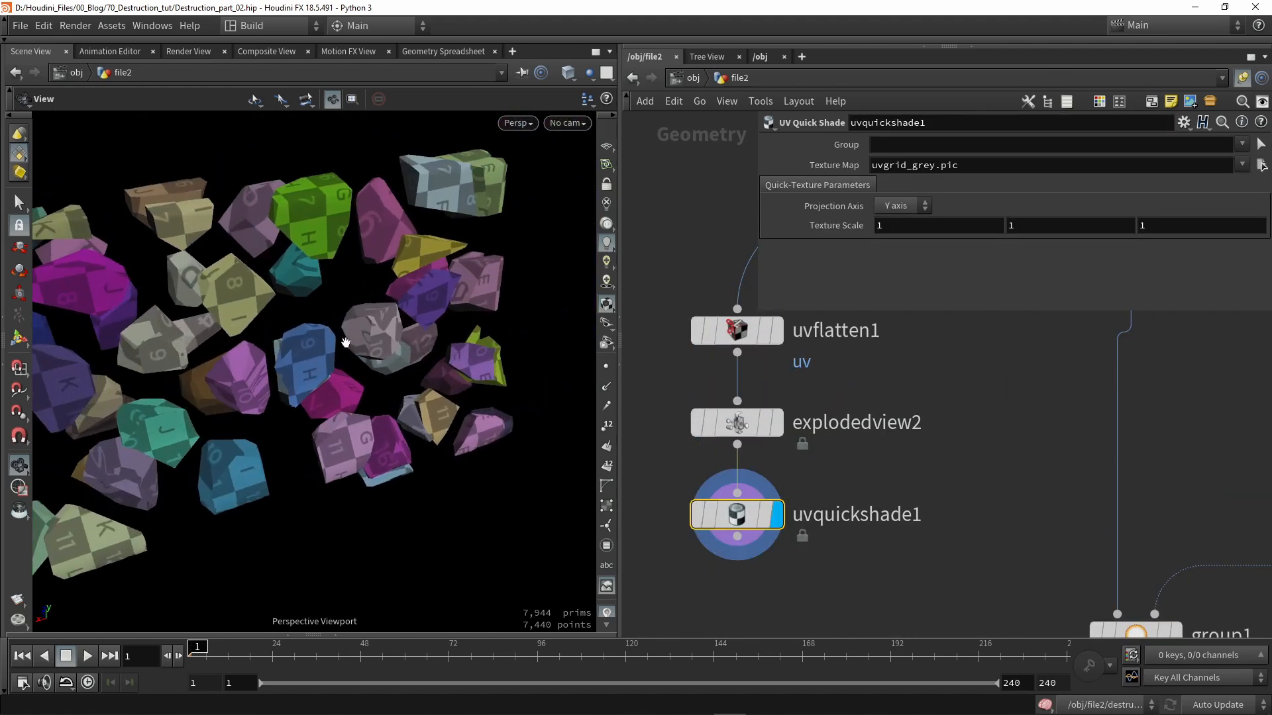
scroll(348, 325, up, 5)
drag(346, 321, 278, 379)
- Inspect the UV layout, then open the add-node search list
key(space+5)
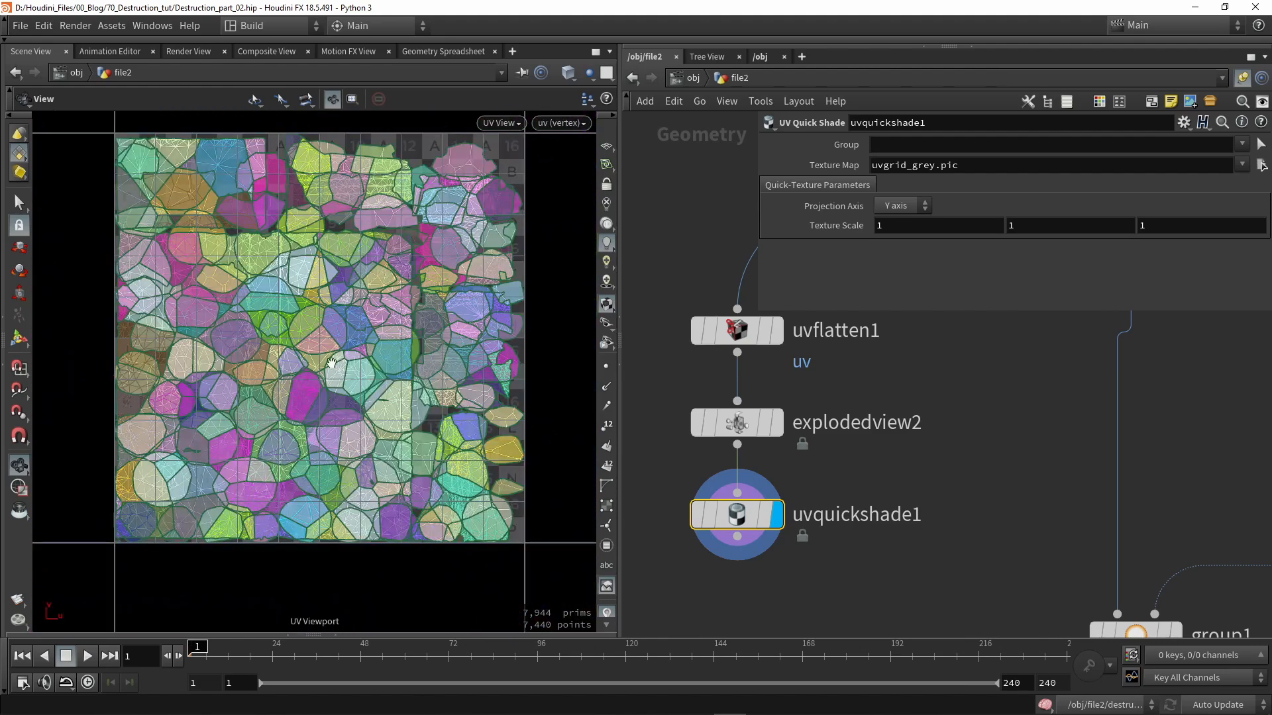
right_drag(342, 358, 437, 288)
middle_drag(437, 288, 324, 392)
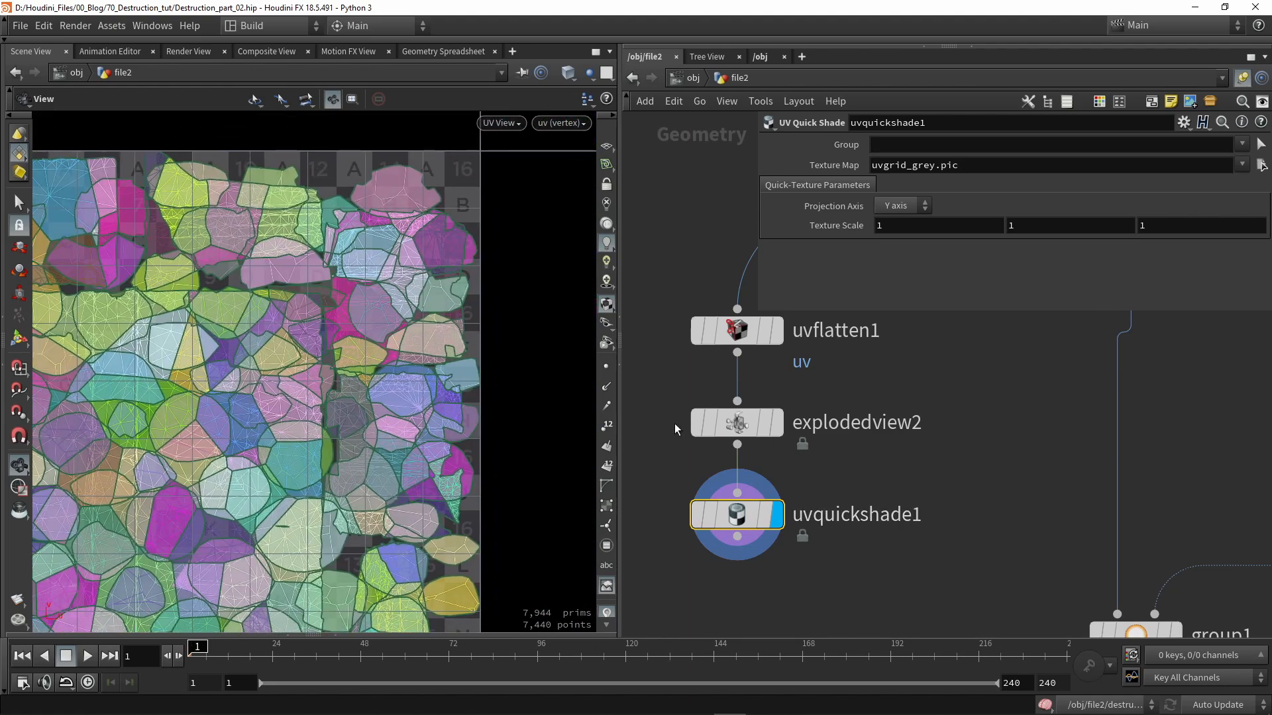
key(Tab)
- Add a blast1 node fed by uvflatten1 and display it
text(blast)
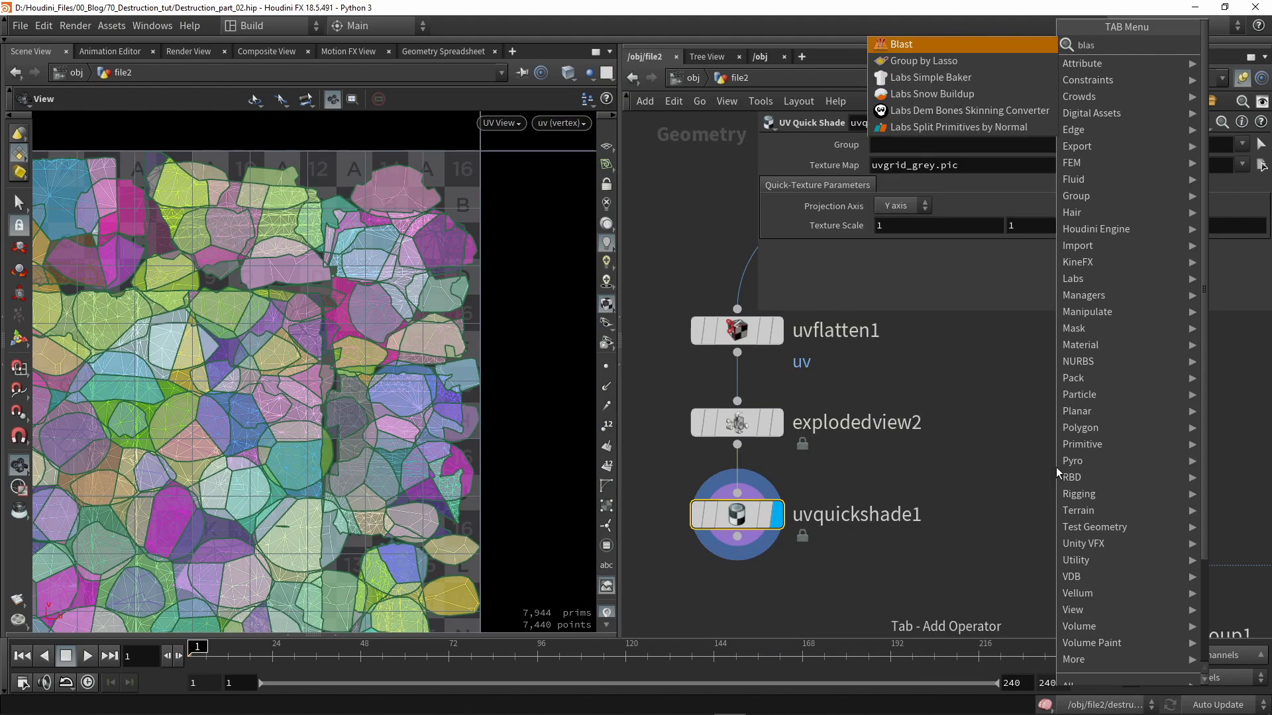
key(Return)
click(970, 467)
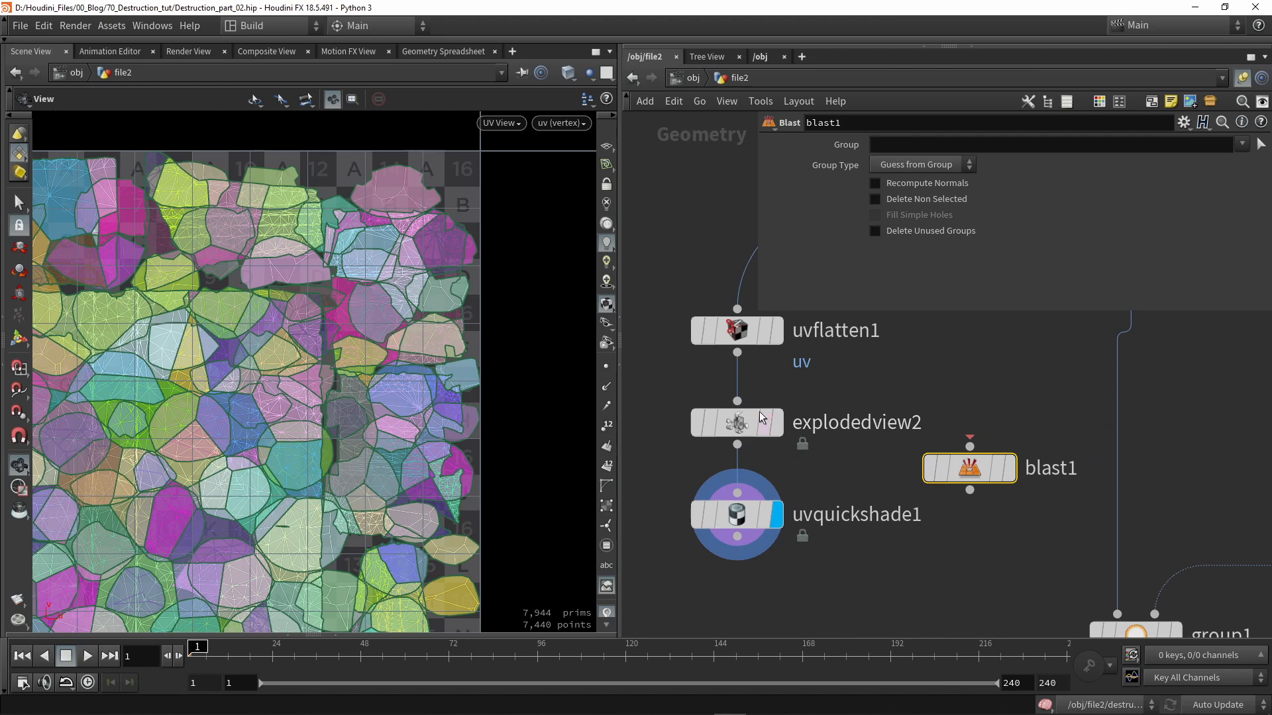
drag(737, 352, 969, 445)
click(1008, 468)
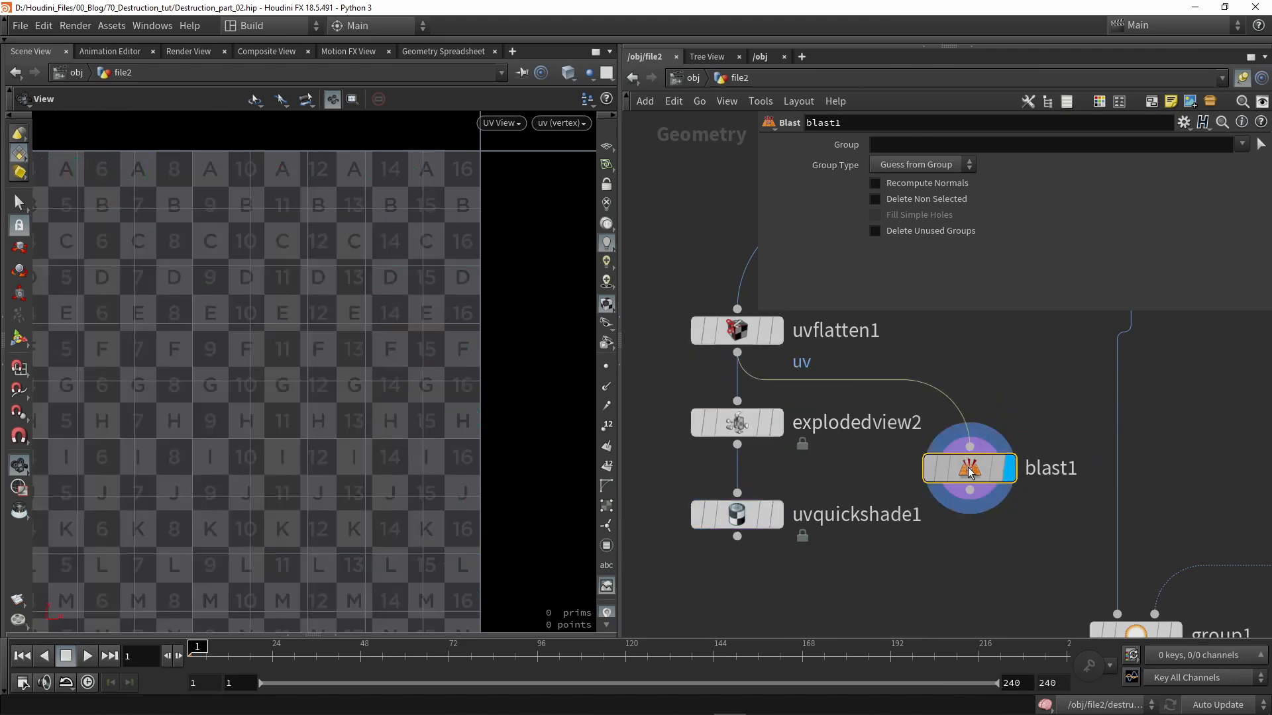
- Set blast1's Group to inside and tick Delete Non Selected
click(1242, 144)
click(1125, 196)
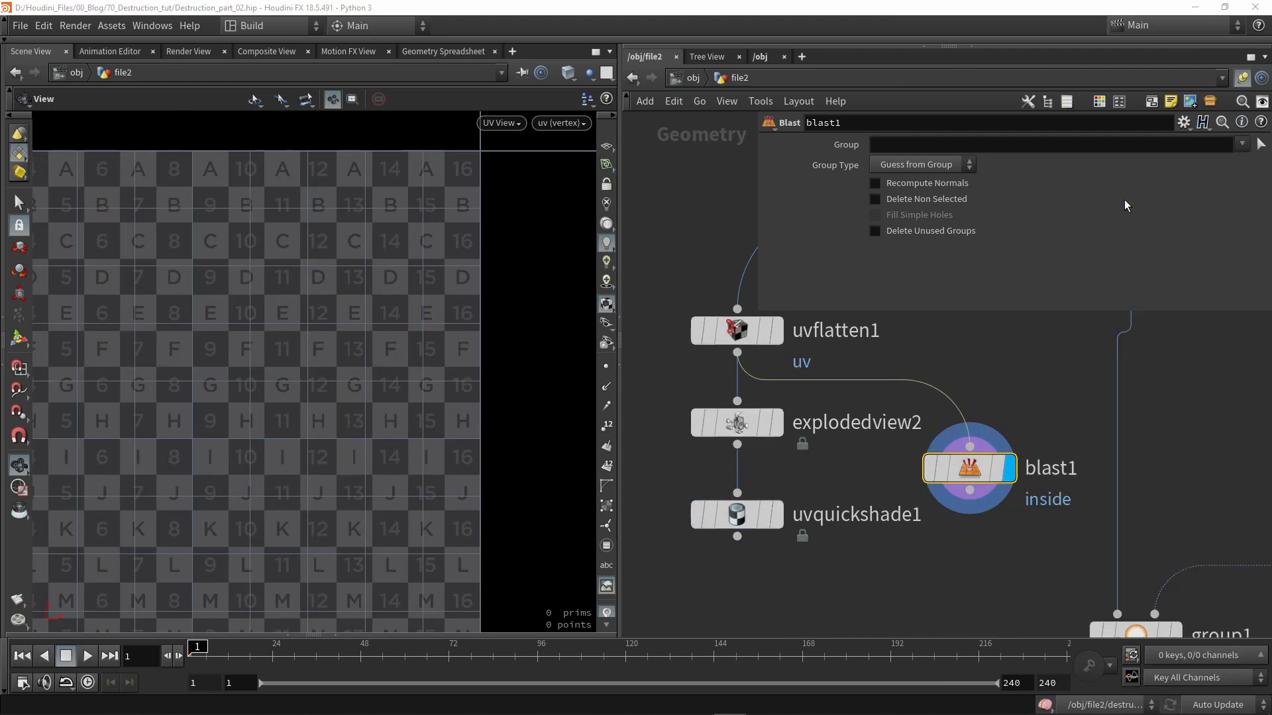
scroll(376, 347, down, 5)
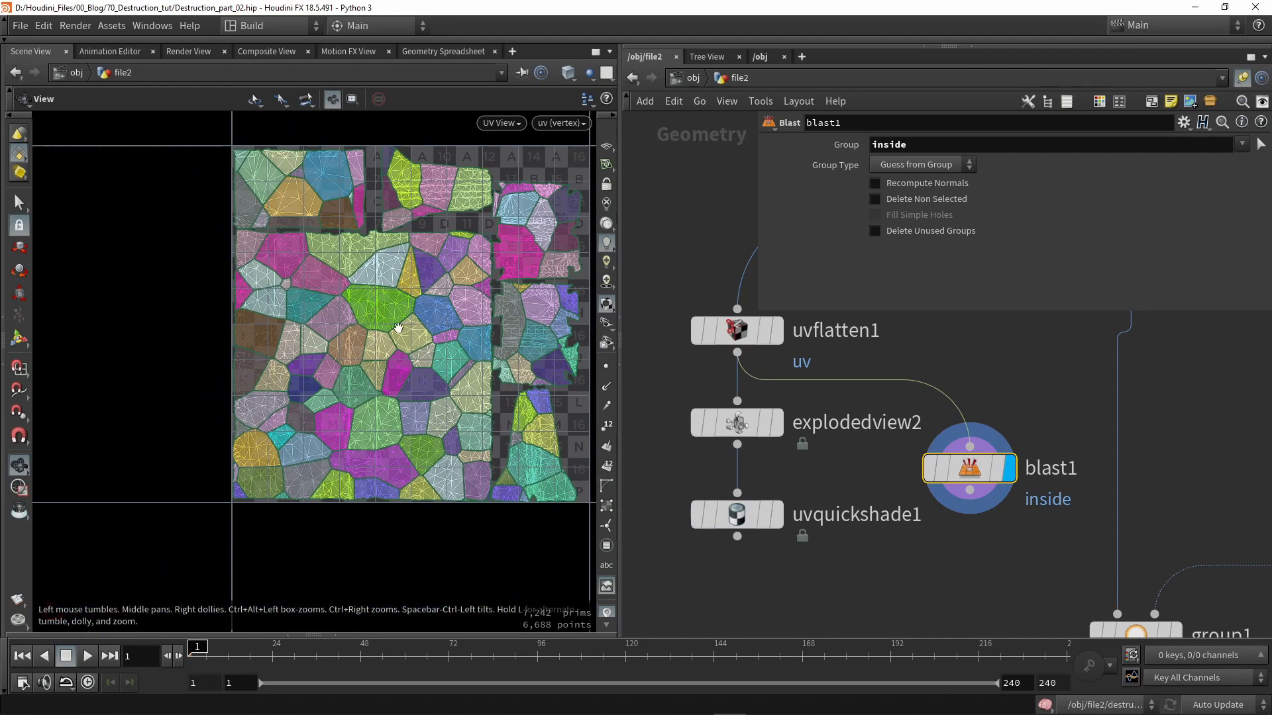
click(908, 200)
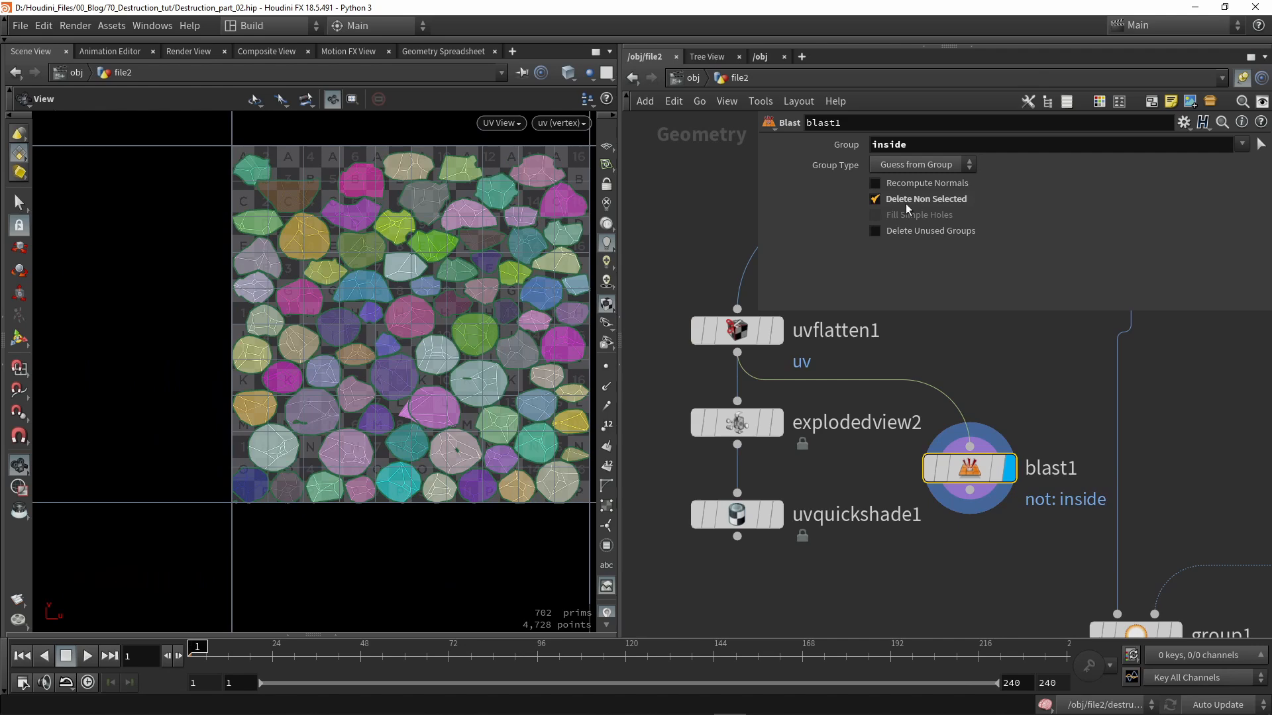
scroll(320, 305, up, 5)
- Pan around the UV view to inspect the 702 remaining inside-group islands
middle_drag(321, 304, 200, 171)
middle_drag(420, 380, 432, 239)
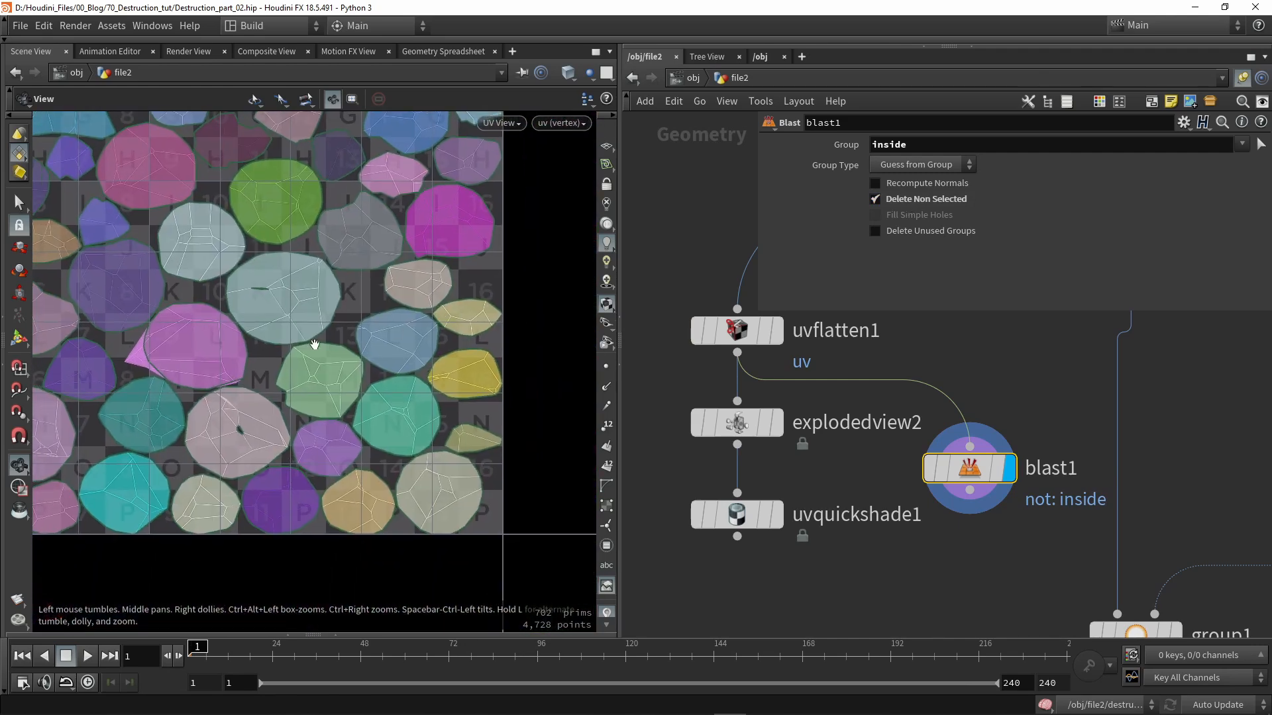
middle_drag(321, 350, 524, 354)
middle_drag(285, 284, 327, 346)
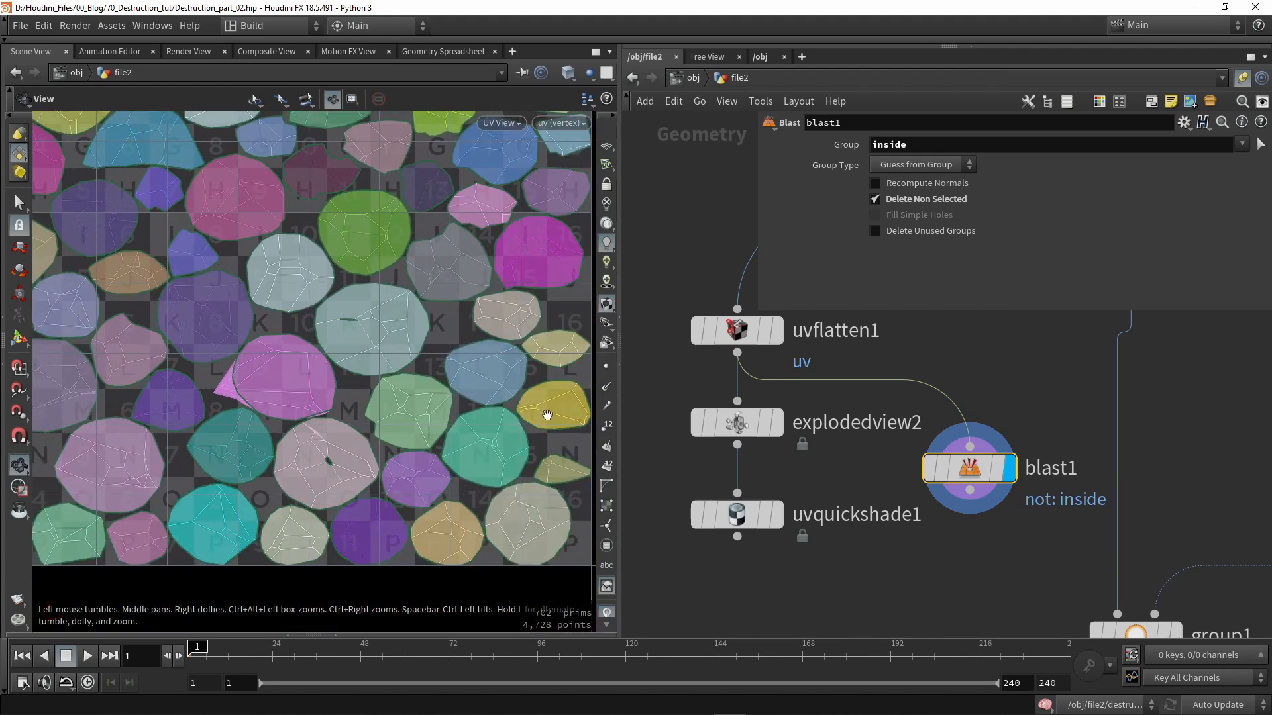
middle_drag(245, 418, 373, 355)
middle_drag(290, 398, 417, 344)
middle_drag(424, 277, 350, 445)
scroll(371, 371, down, 2)
middle_drag(428, 248, 379, 301)
scroll(379, 301, down, 5)
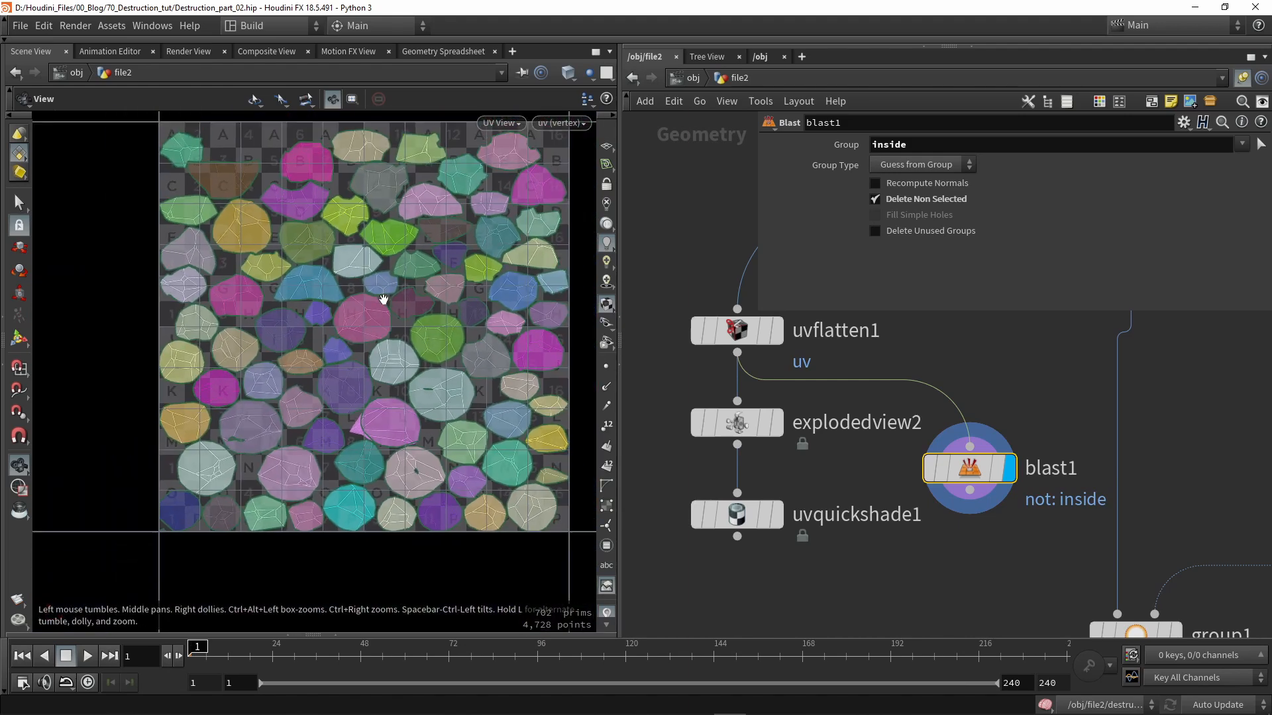
scroll(475, 180, down, 1)
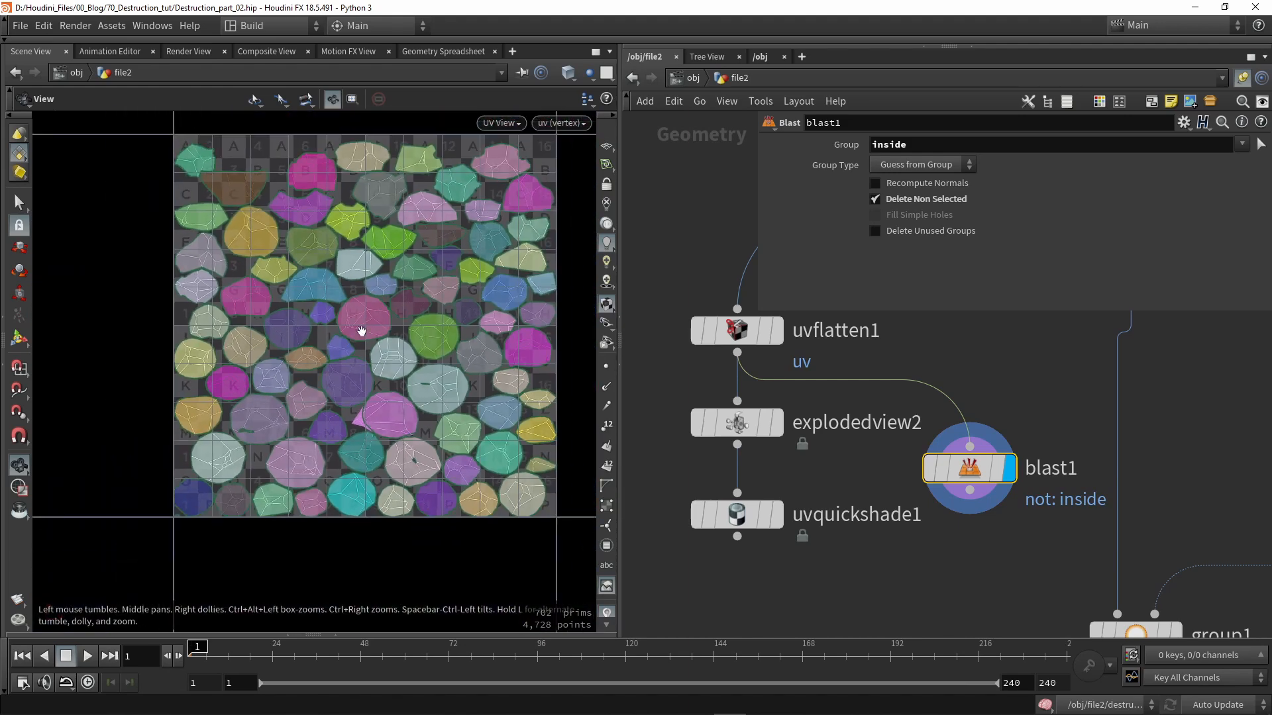
middle_drag(406, 344, 307, 364)
scroll(307, 363, up, 1)
middle_drag(814, 591, 816, 512)
- Add a uvlayout1 node after blast1, display it, and set its Group to inside
key(Tab)
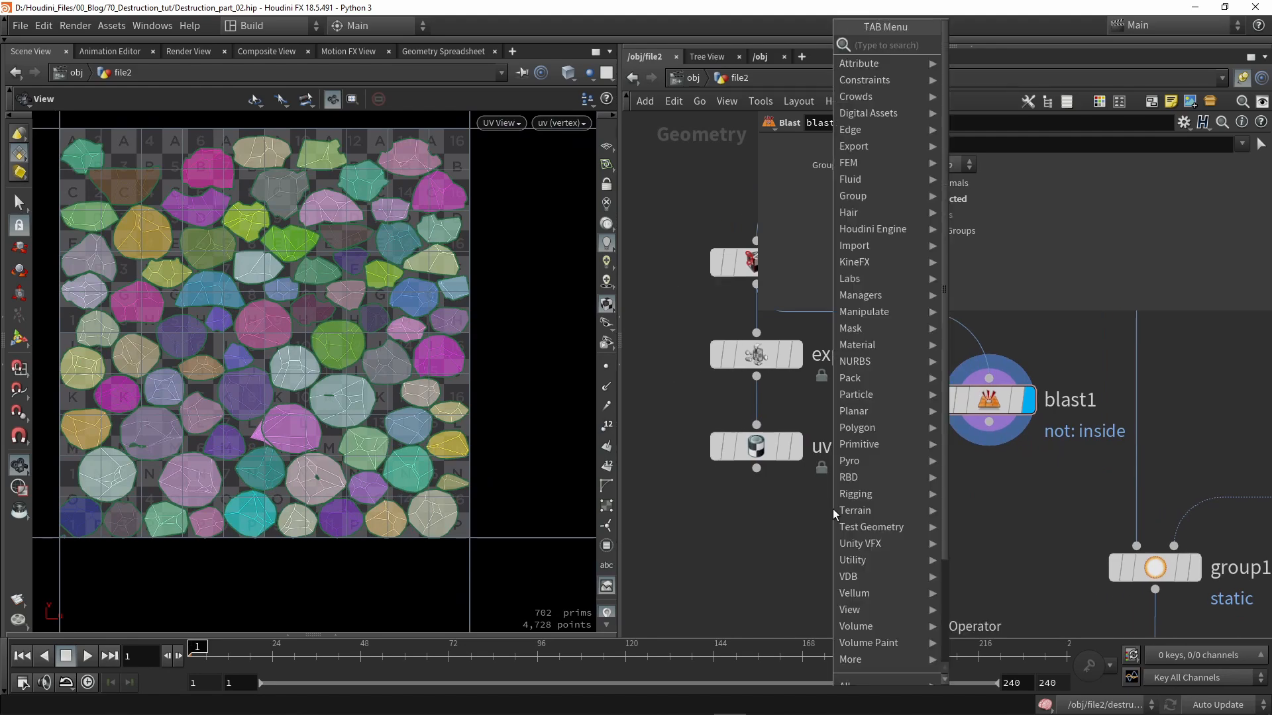
text(la)
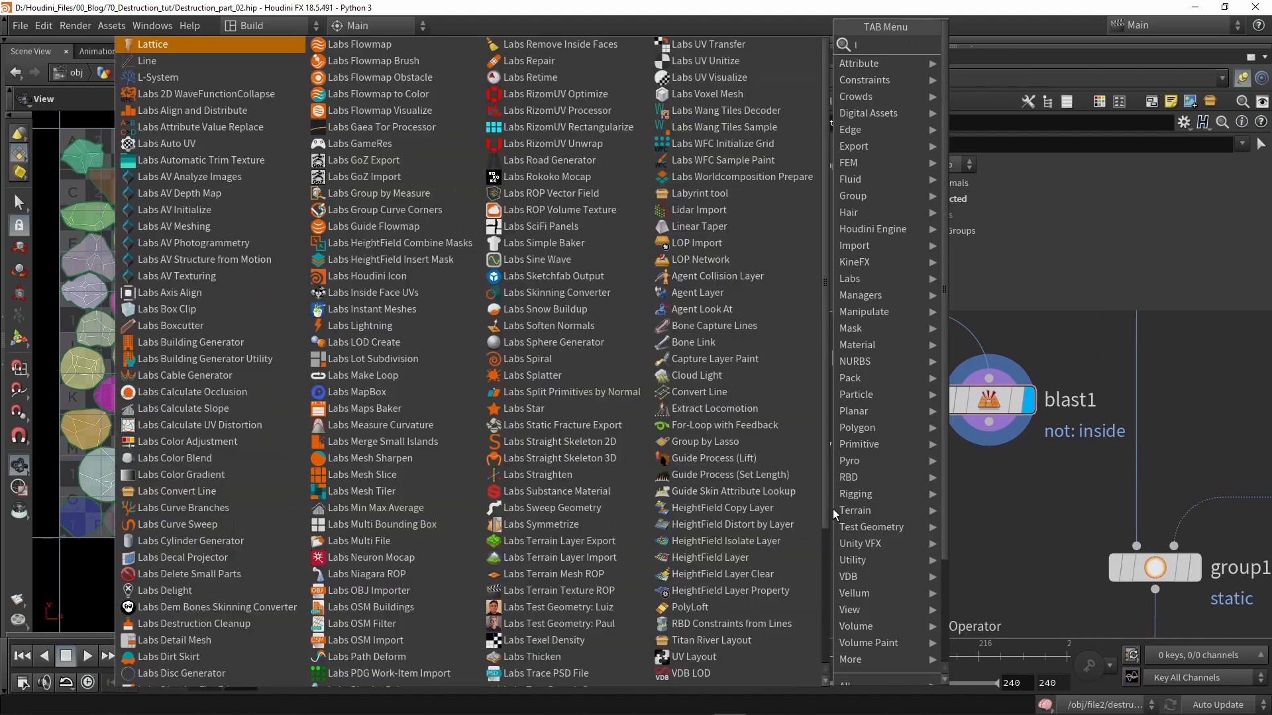
key(Return)
click(832, 511)
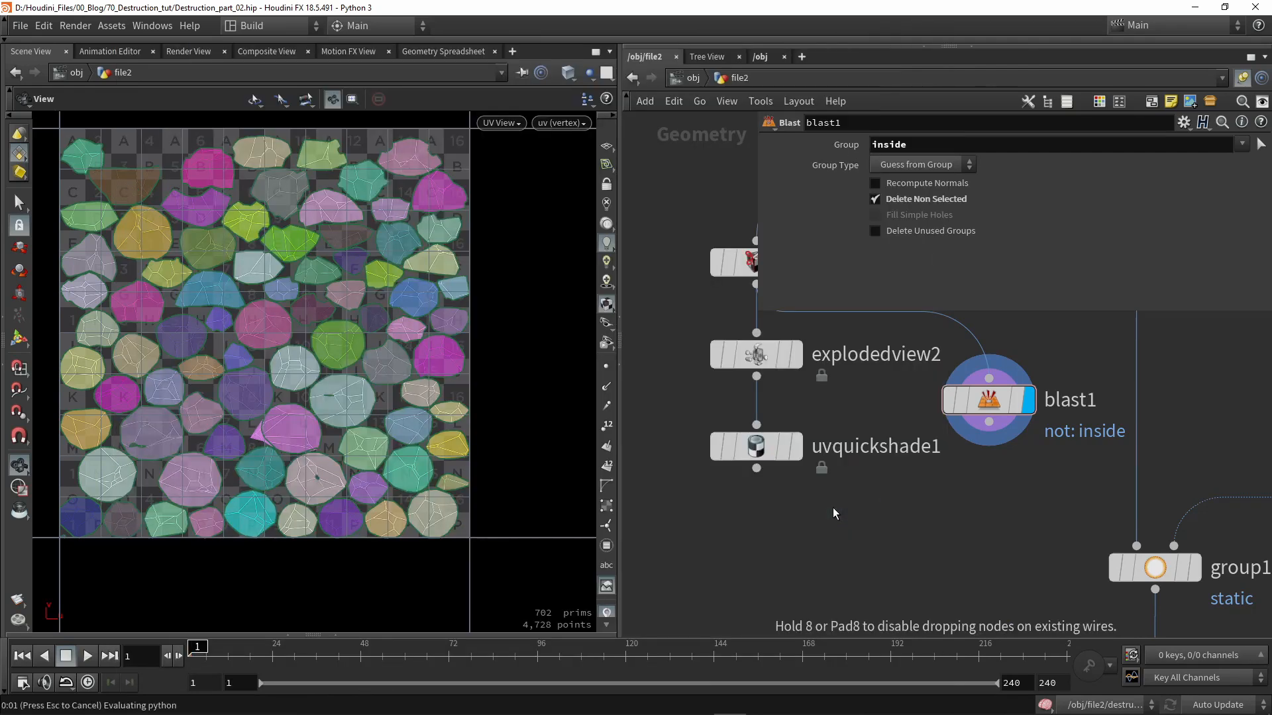
scroll(828, 507, down, 2)
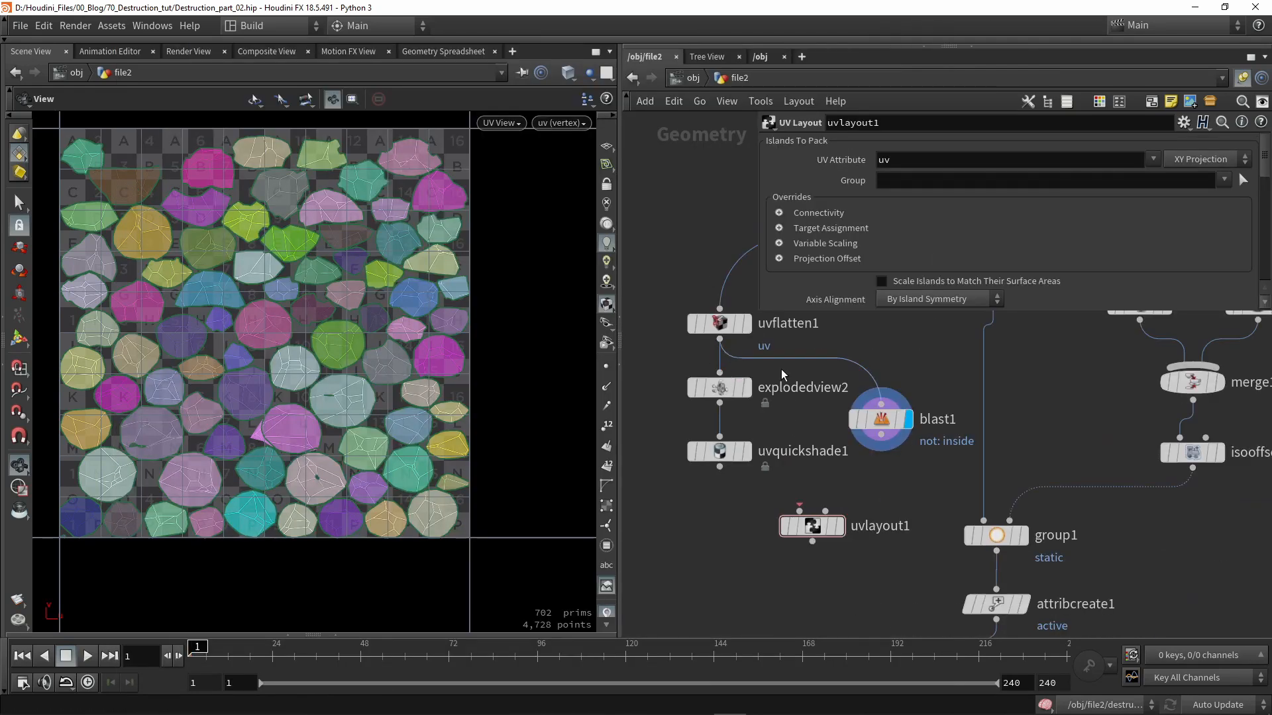
drag(880, 437, 821, 524)
click(842, 527)
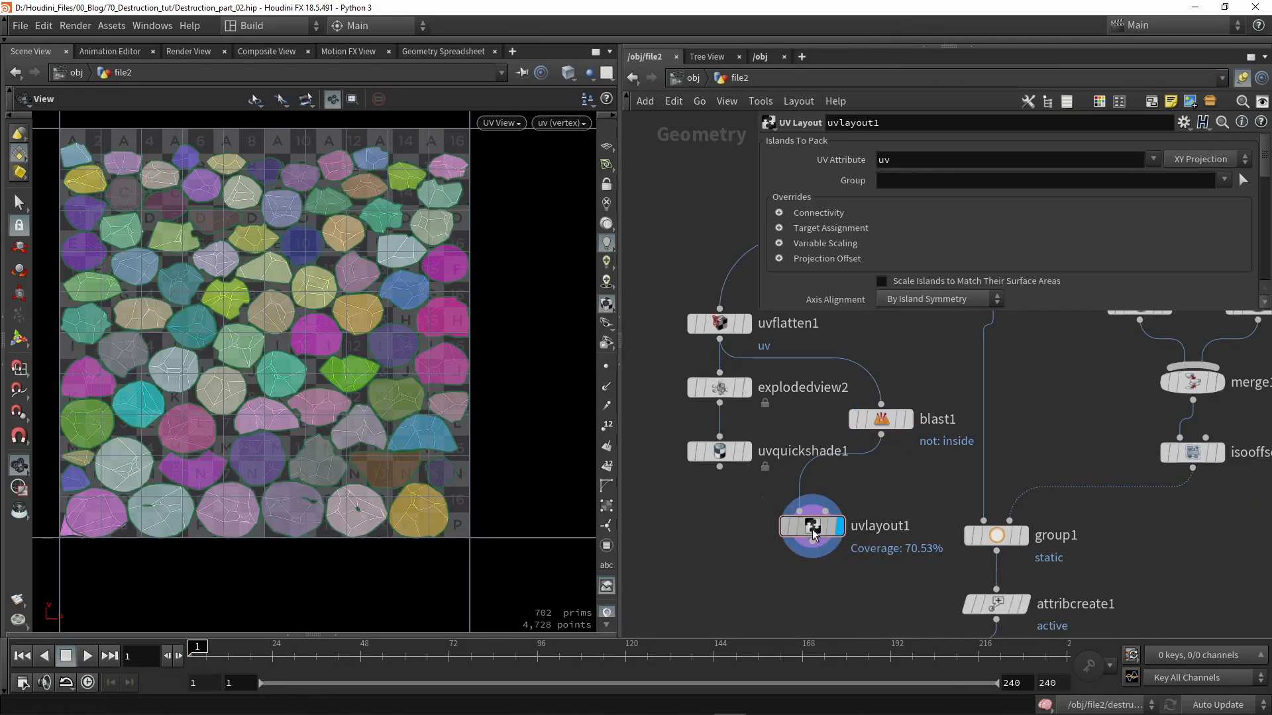
click(1224, 179)
click(1114, 229)
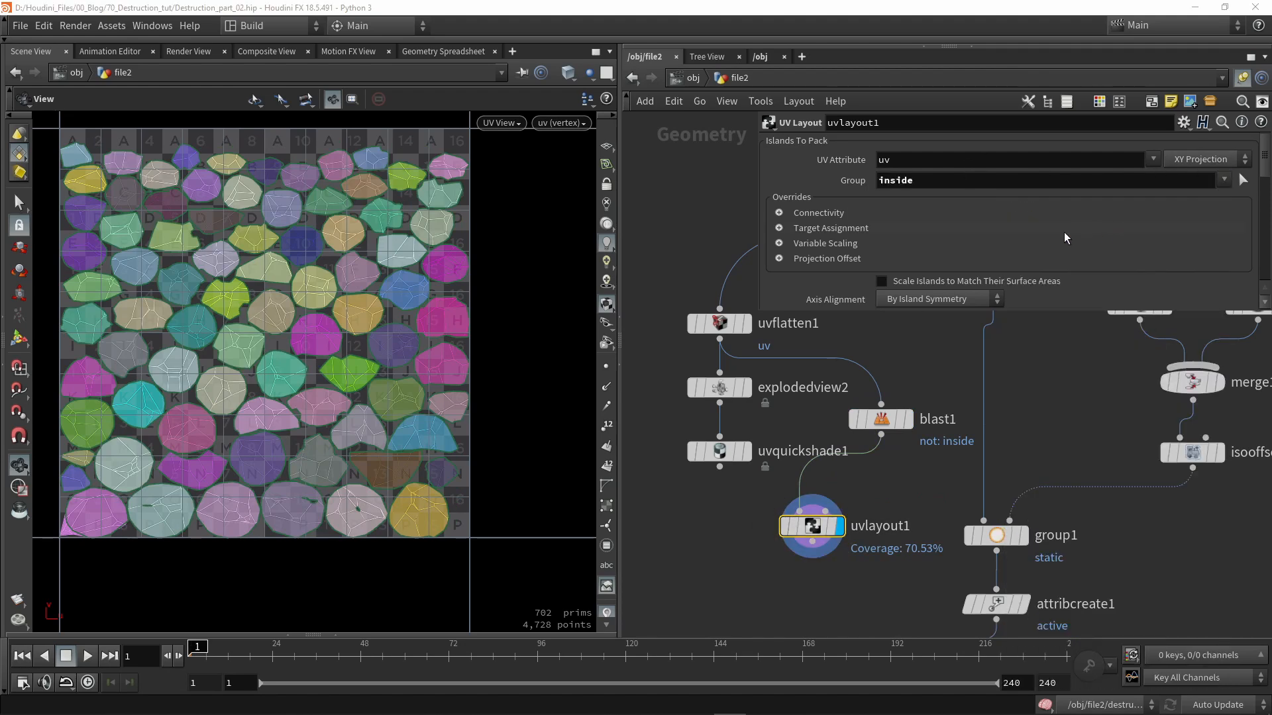
scroll(1060, 228, down, 5)
- Resize the UV Layout target box with the Handle tool, reaching 72.60% coverage
click(16, 341)
alt+middle_drag(245, 314, 347, 334)
scroll(347, 331, down, 3)
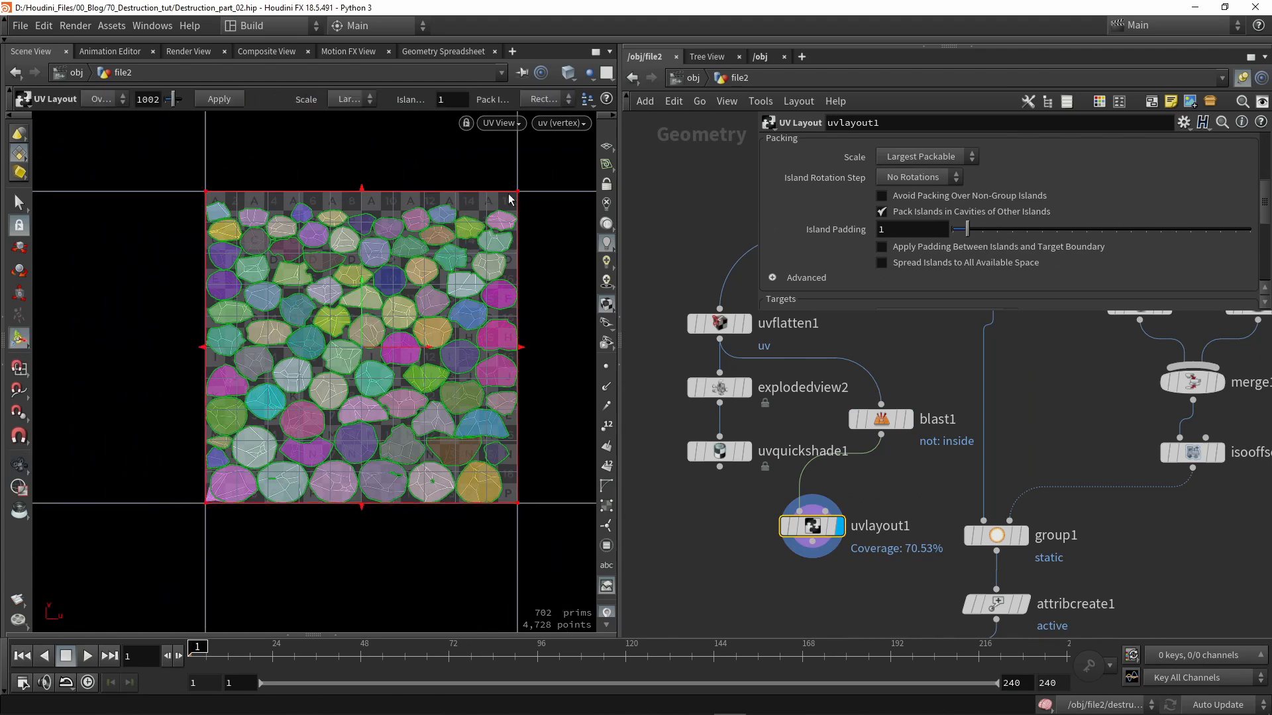
drag(518, 199, 299, 436)
alt+right_drag(247, 483, 259, 469)
drag(253, 462, 379, 396)
drag(339, 323, 340, 265)
drag(407, 356, 503, 339)
alt+right_drag(502, 340, 486, 323)
alt+middle_drag(485, 324, 393, 341)
- Compare blast1 deleting versus keeping the inside pieces, ending with only inside pieces kept
click(909, 419)
click(881, 419)
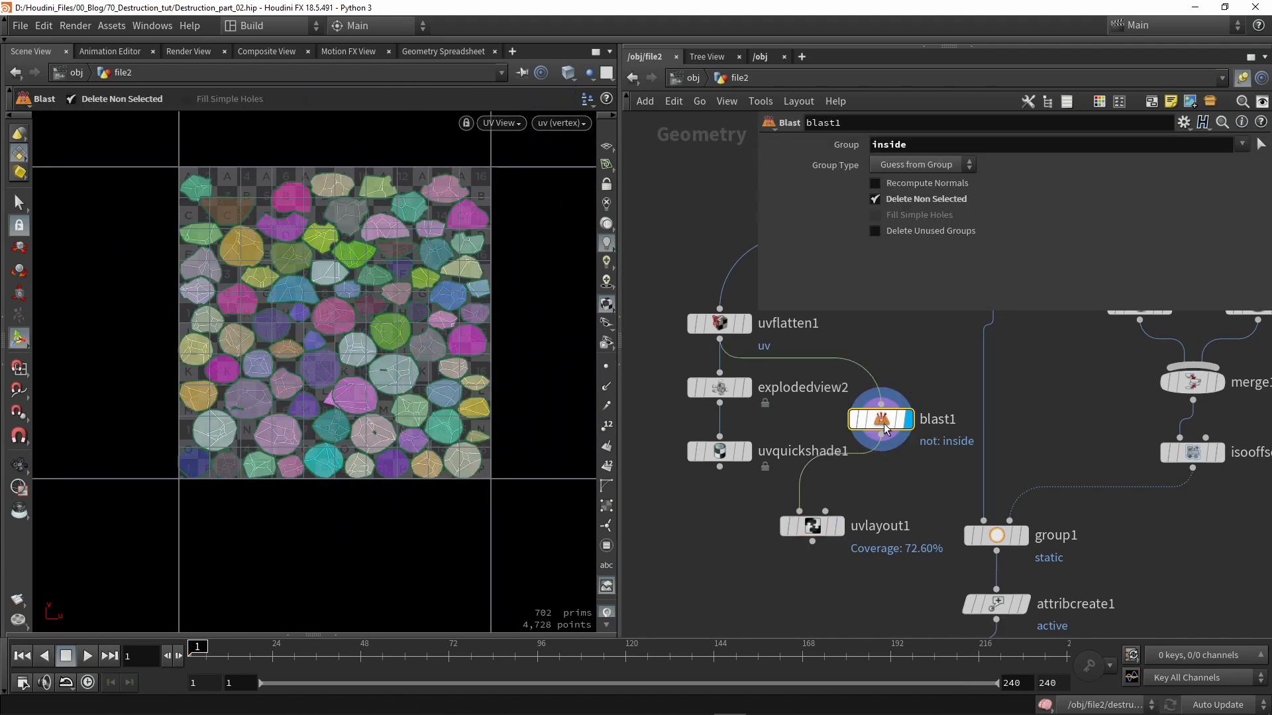
click(876, 199)
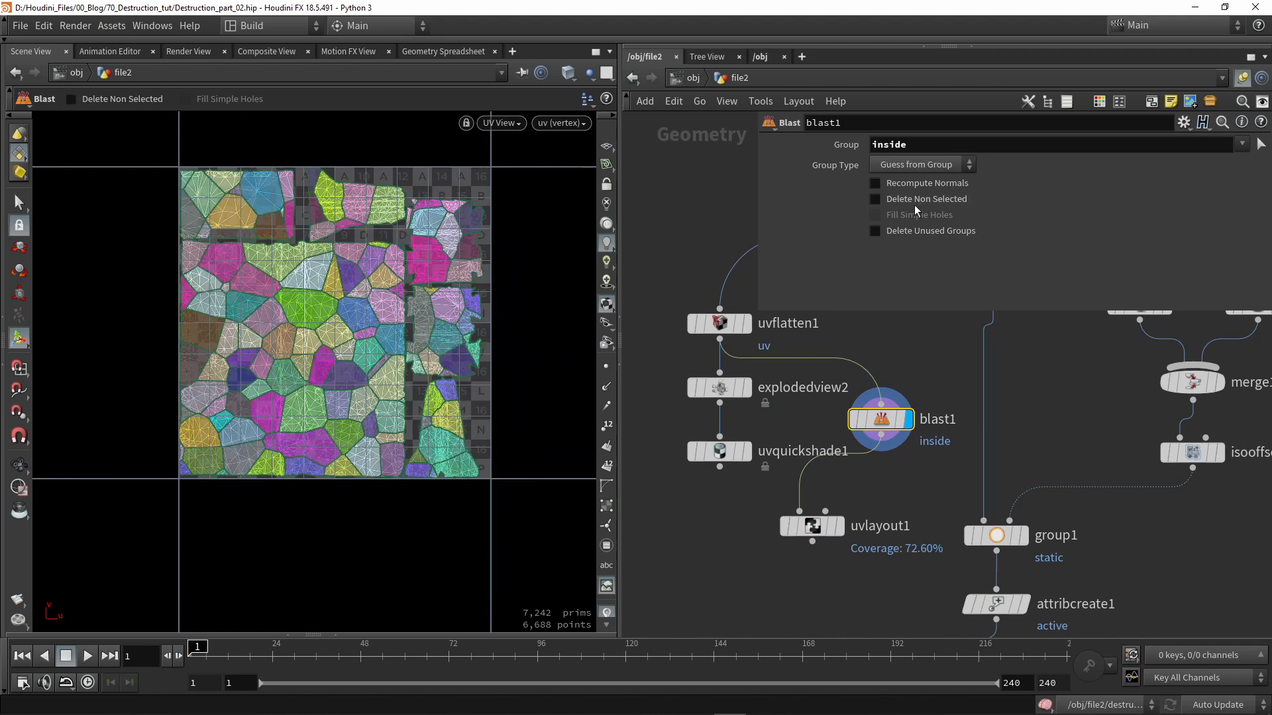
scroll(289, 219, up, 5)
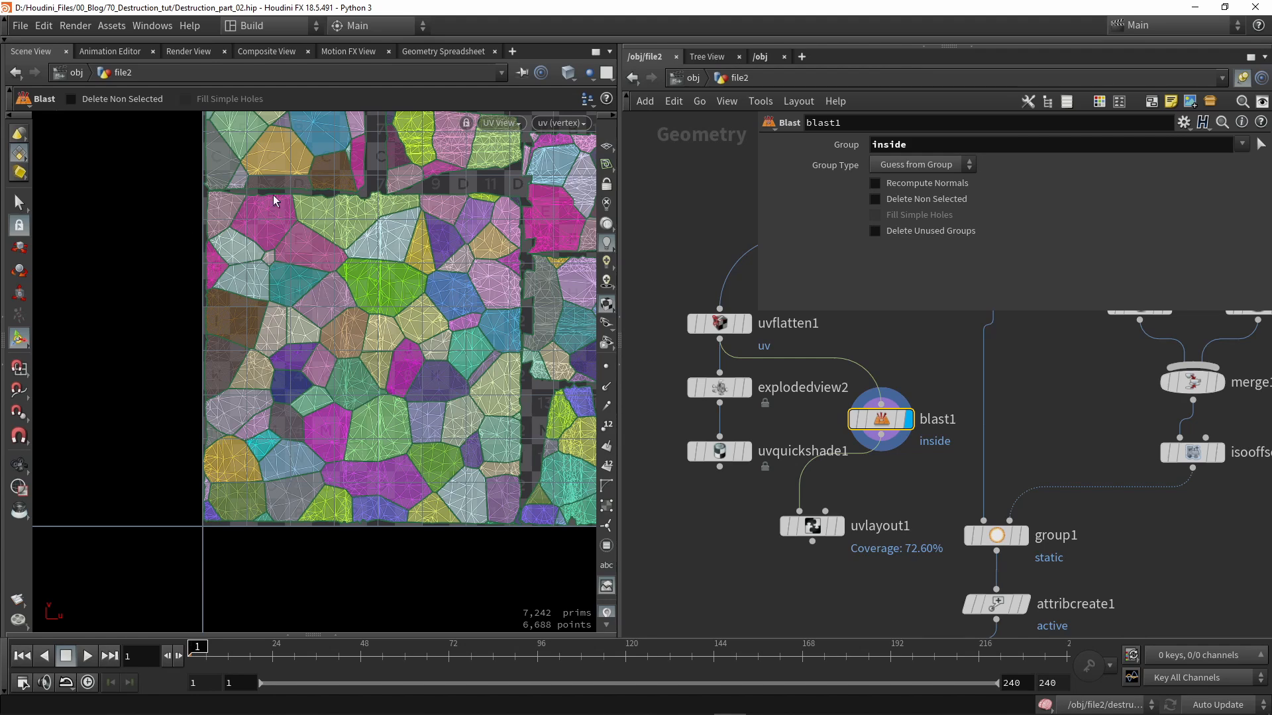
click(937, 200)
- Wire uvflatten1's output directly into uvlayout1
click(838, 526)
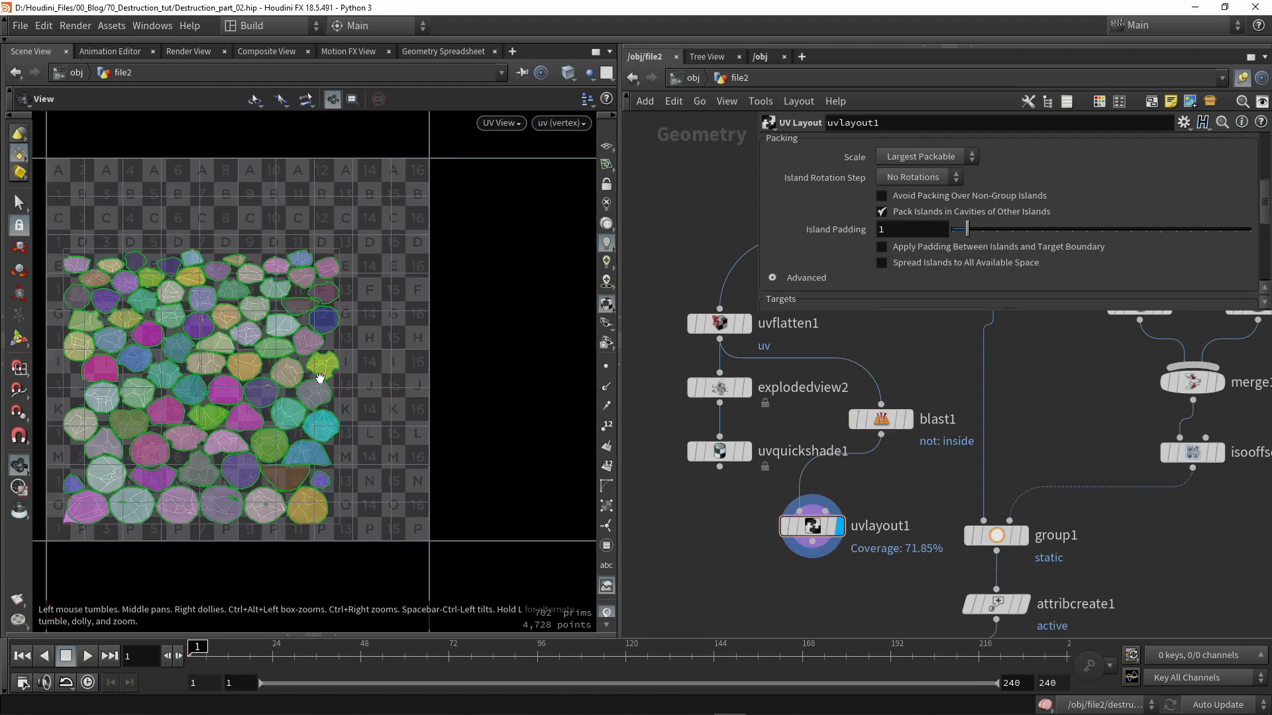
middle_drag(735, 497, 696, 481)
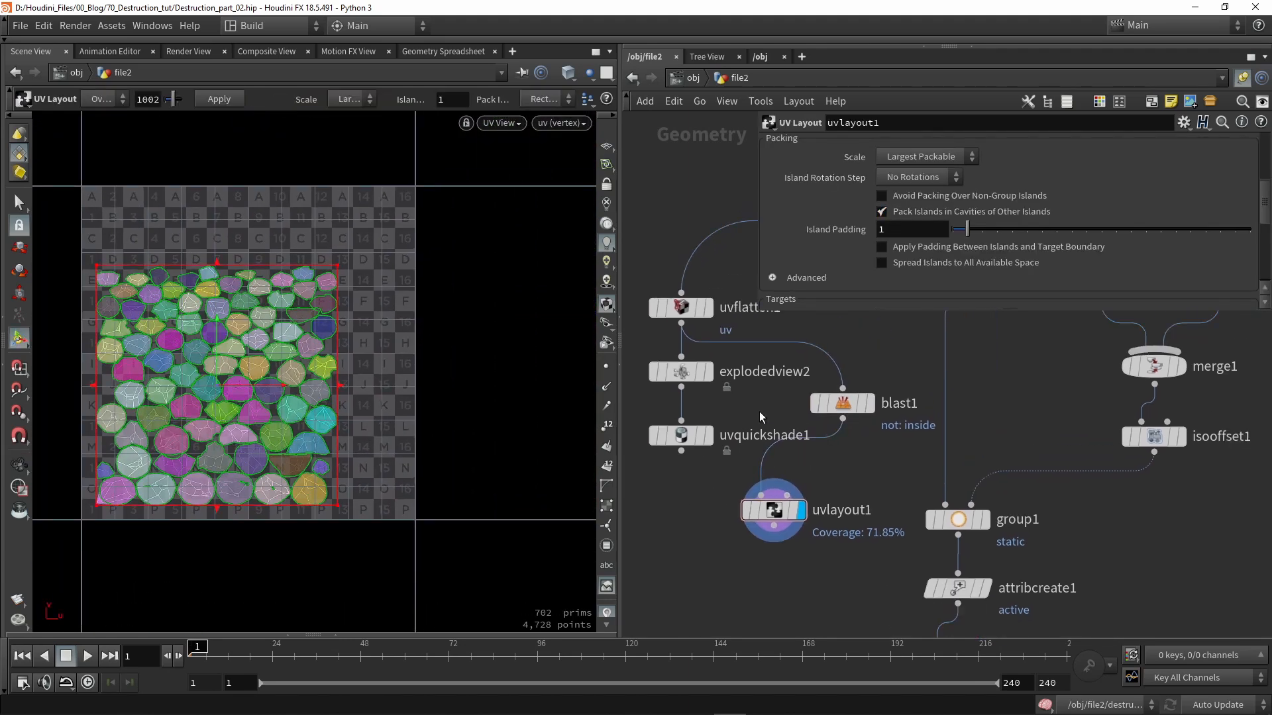
drag(681, 325, 760, 494)
- Move blast1 aside and stack uvflatten1 and uvlayout1 in its place in the chain
scroll(714, 535, down, 2)
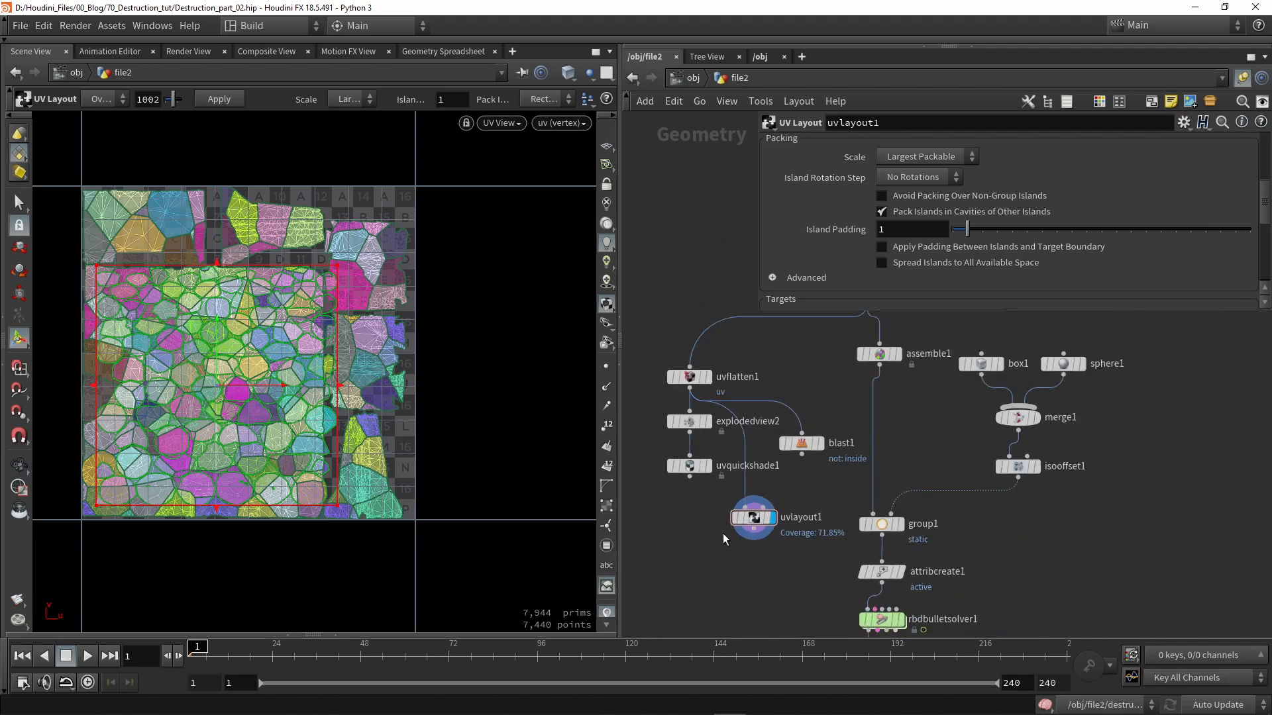
drag(806, 446, 666, 521)
drag(753, 524, 814, 449)
drag(689, 381, 792, 420)
scroll(805, 394, down, 2)
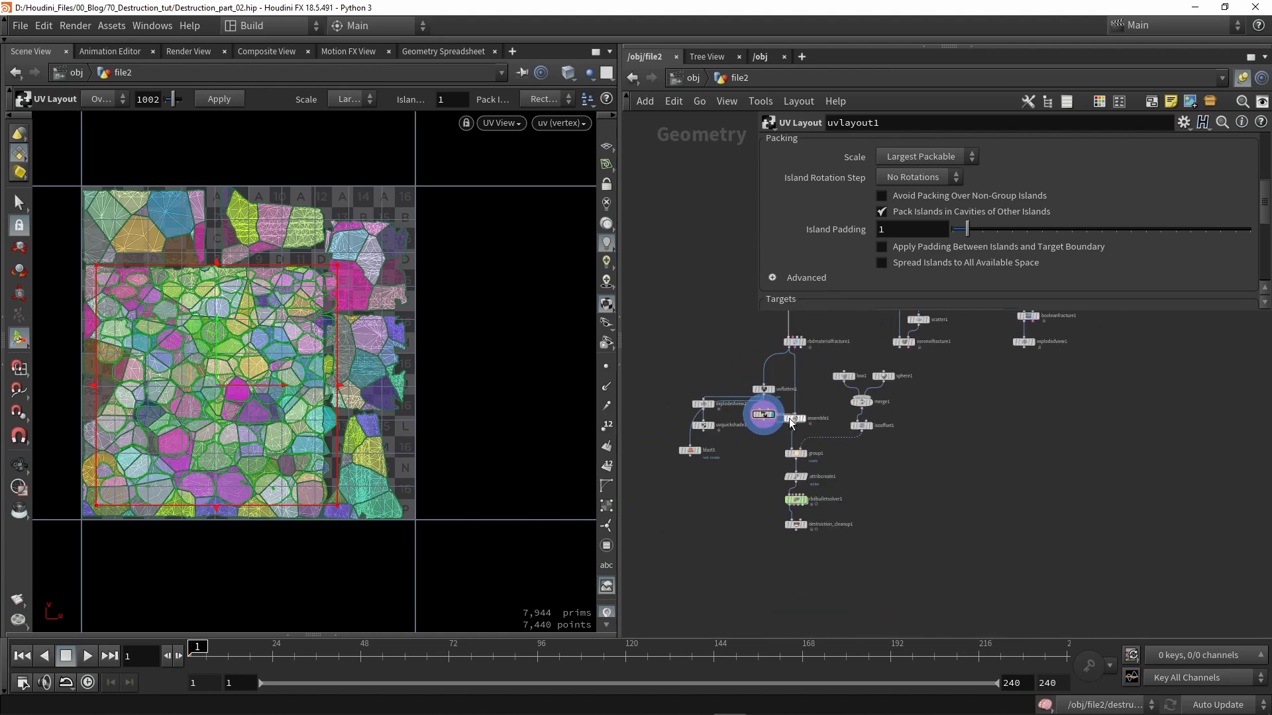
scroll(775, 406, up, 3)
drag(788, 499, 724, 315)
- Connect uvlayout1's output into assemble1 and display assemble1's result
click(720, 402)
drag(722, 395, 833, 426)
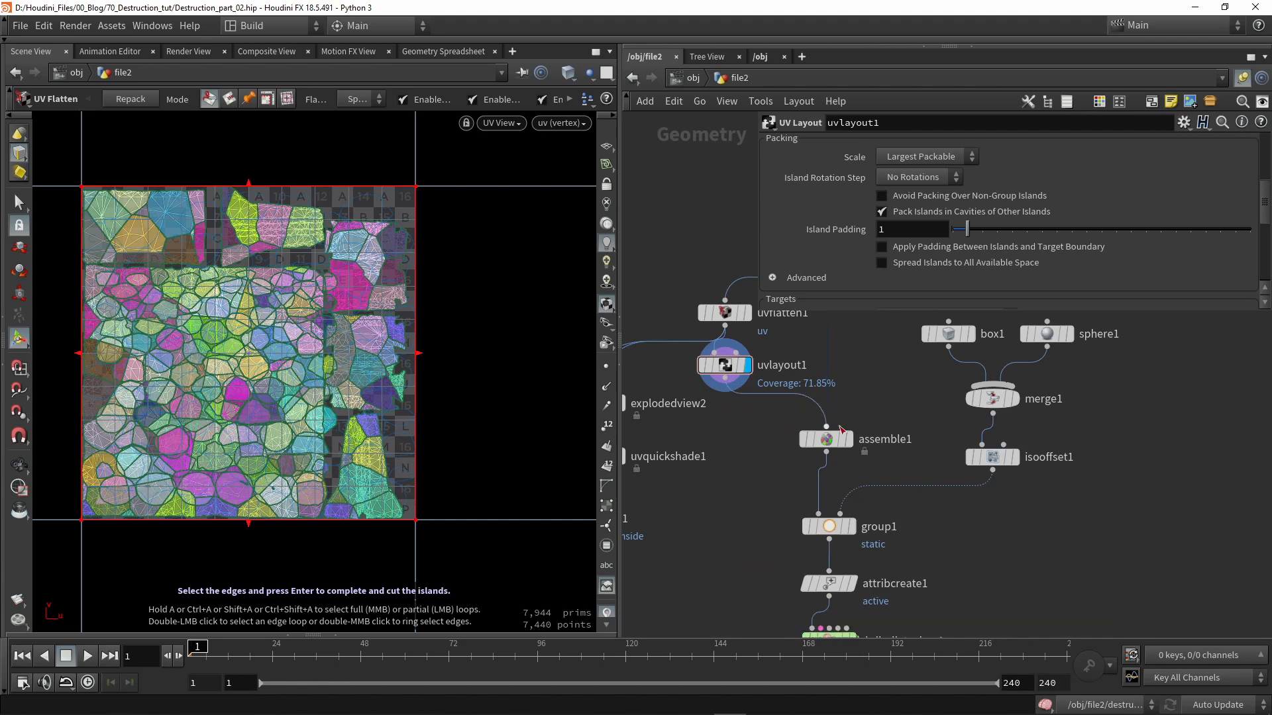
click(848, 440)
click(826, 439)
- Add uv to assemble1's Transfer Attributes list
scroll(919, 192, down, 2)
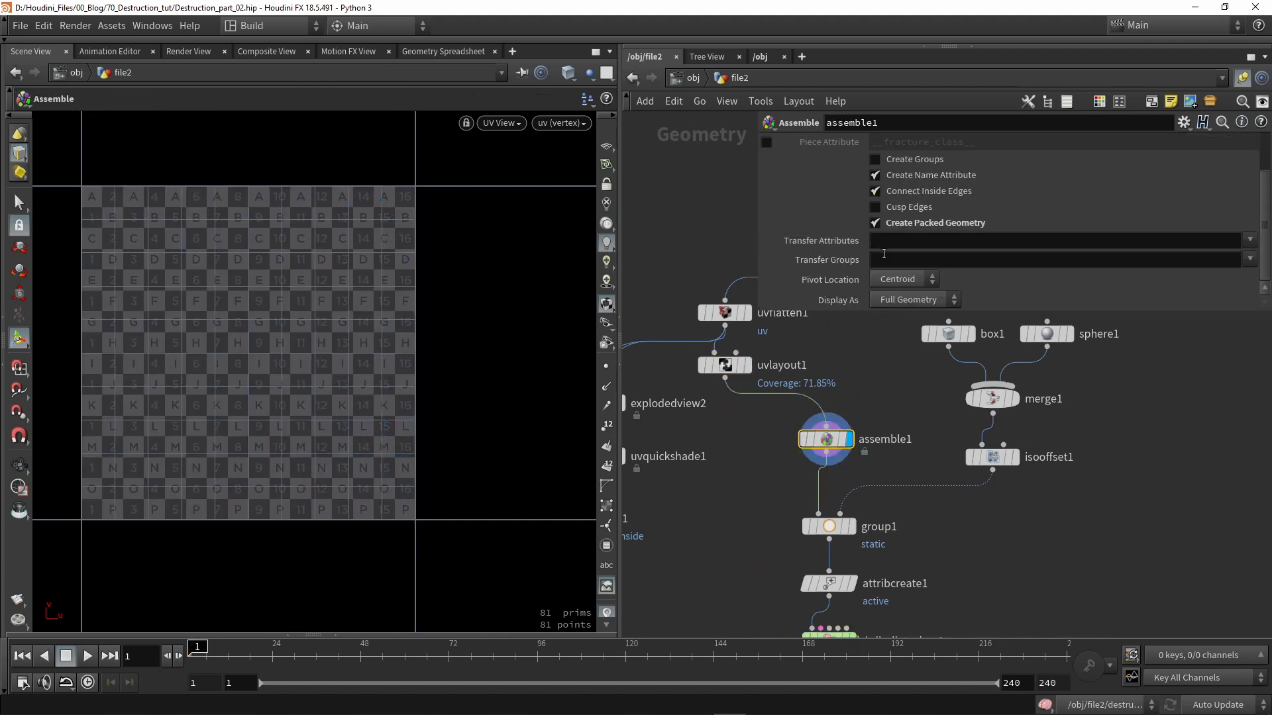
click(924, 244)
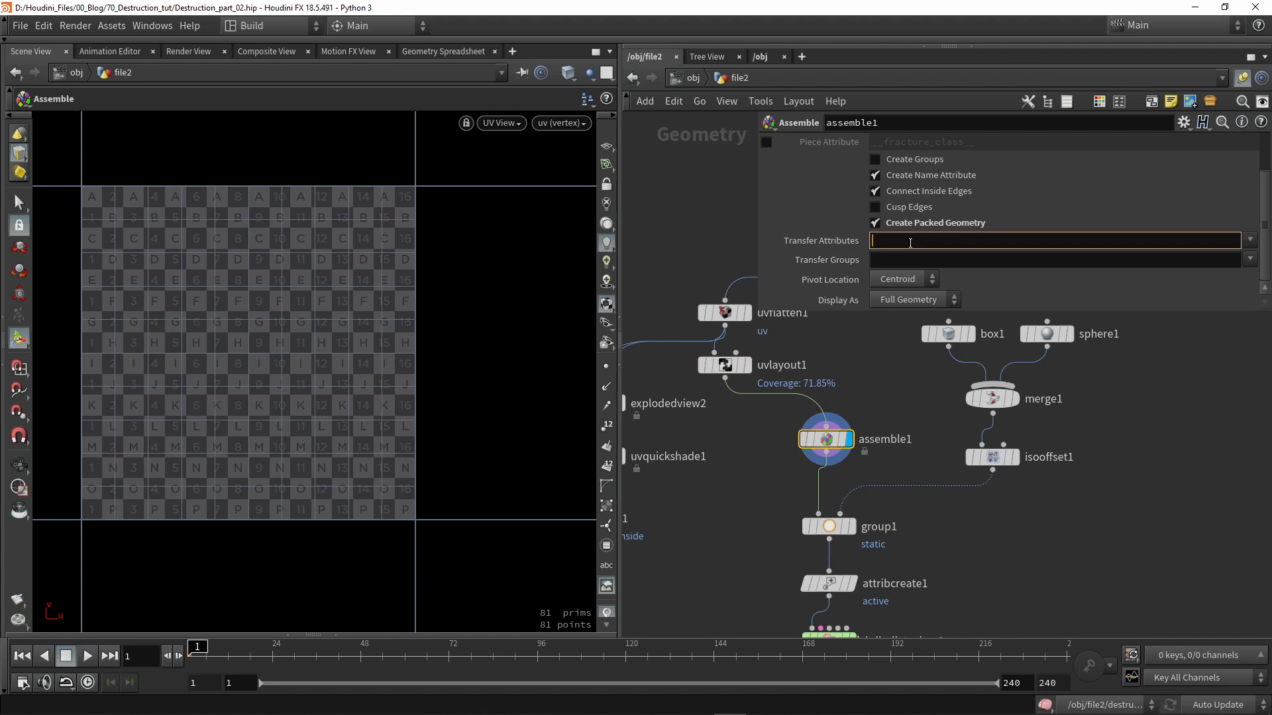
click(1250, 239)
click(1121, 369)
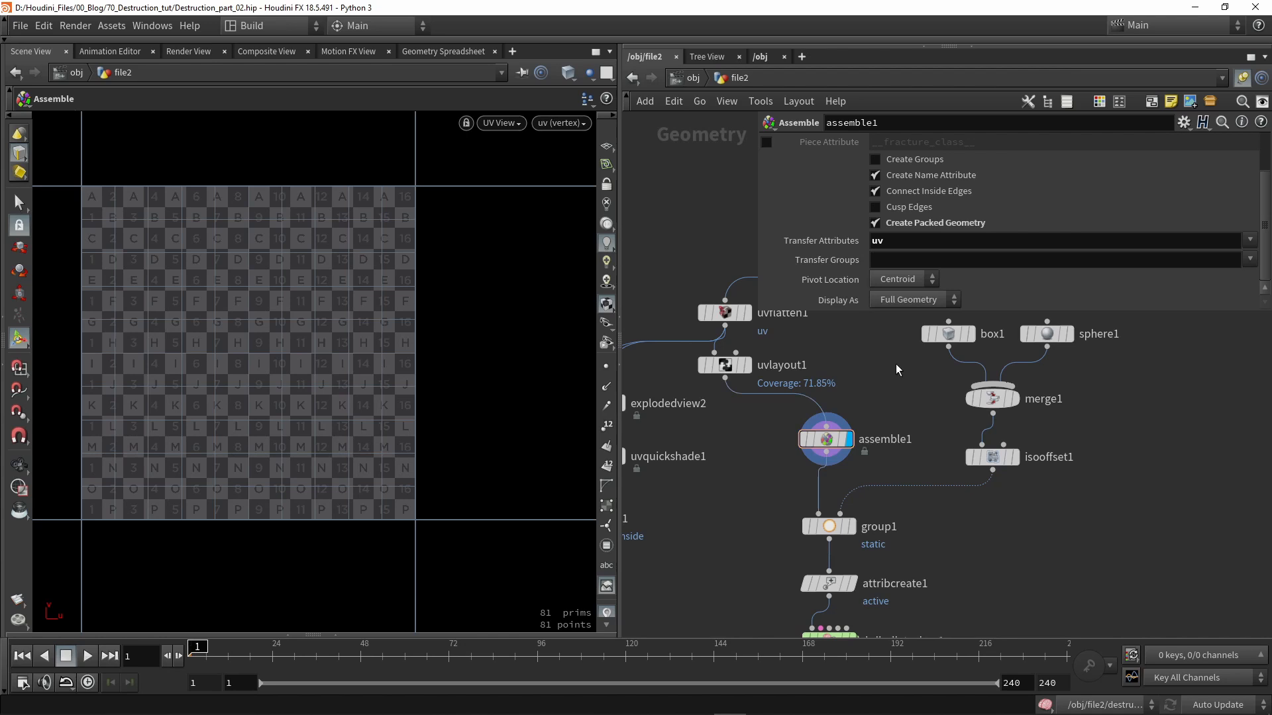
scroll(909, 396, down, 2)
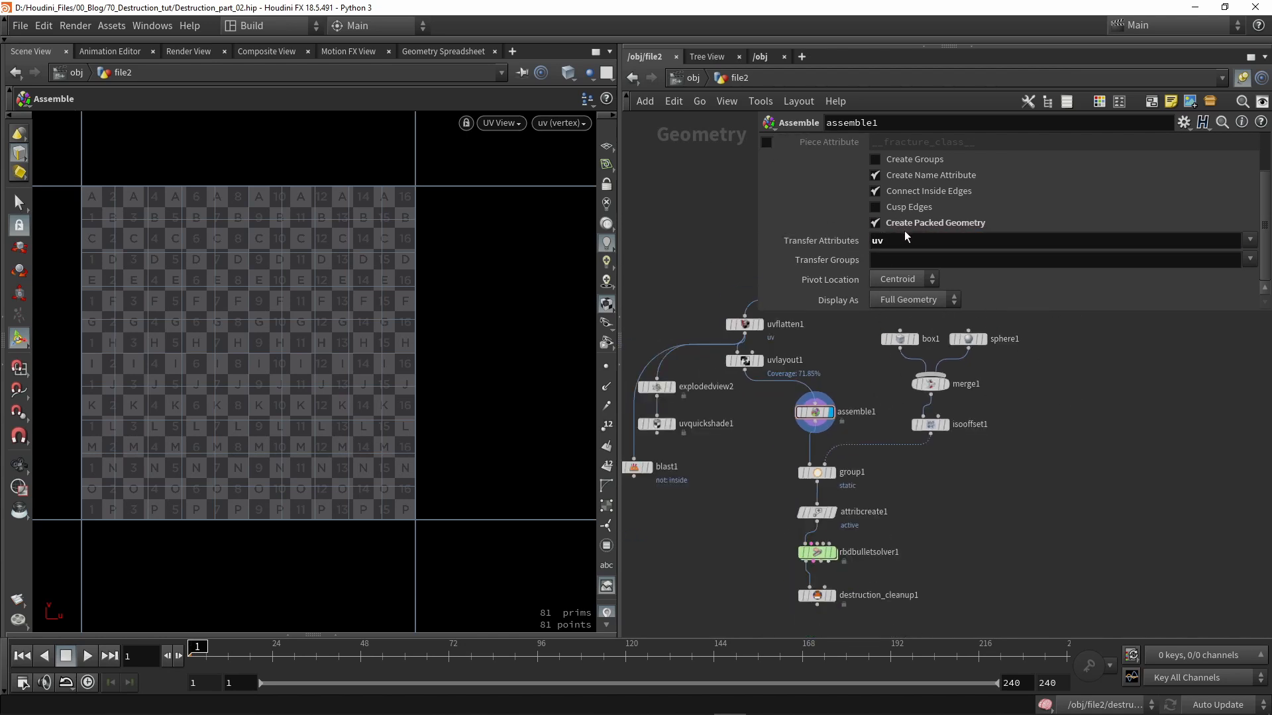
scroll(802, 449, down, 2)
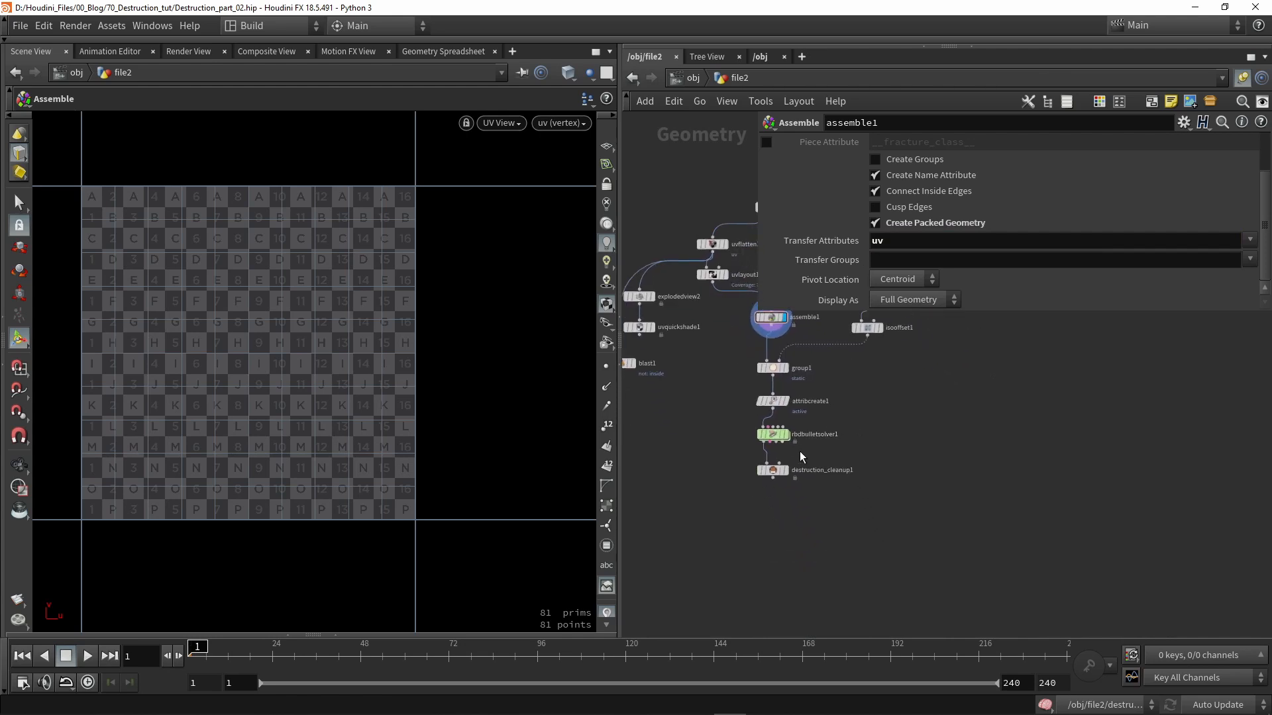
scroll(802, 448, up, 4)
mouse_move(738, 482)
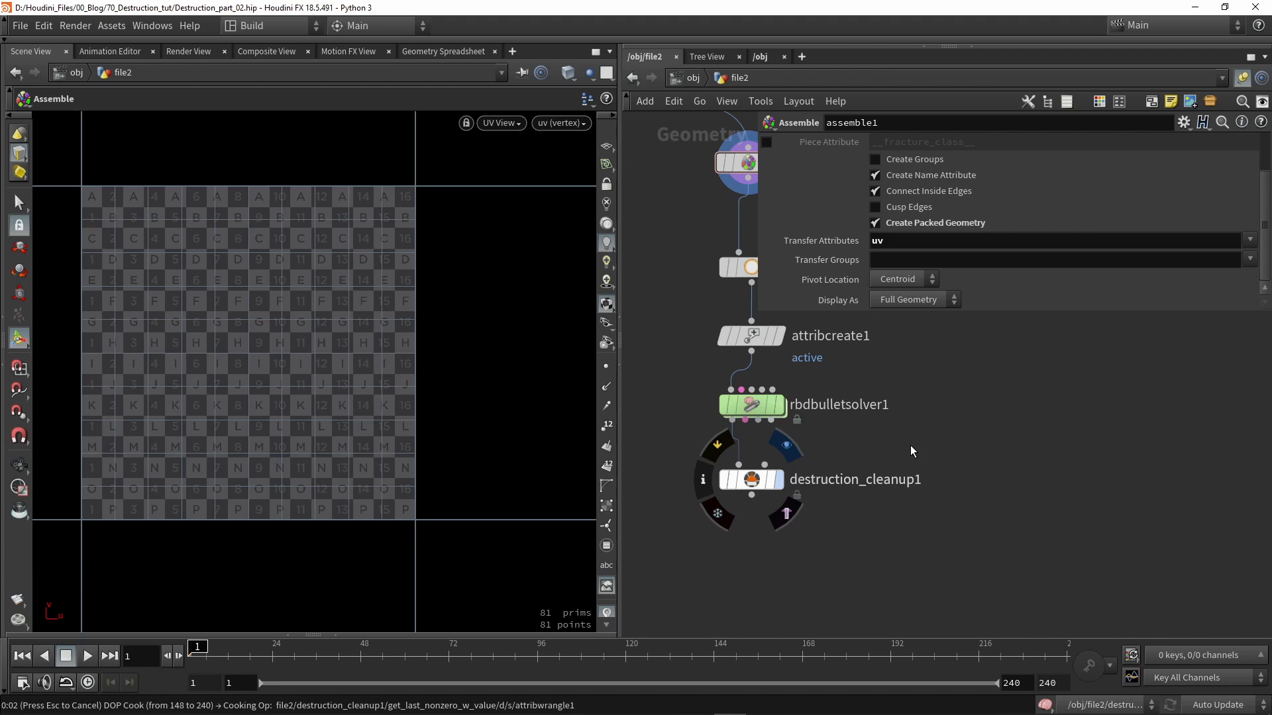
scroll(407, 450, up, 1)
key(Return)
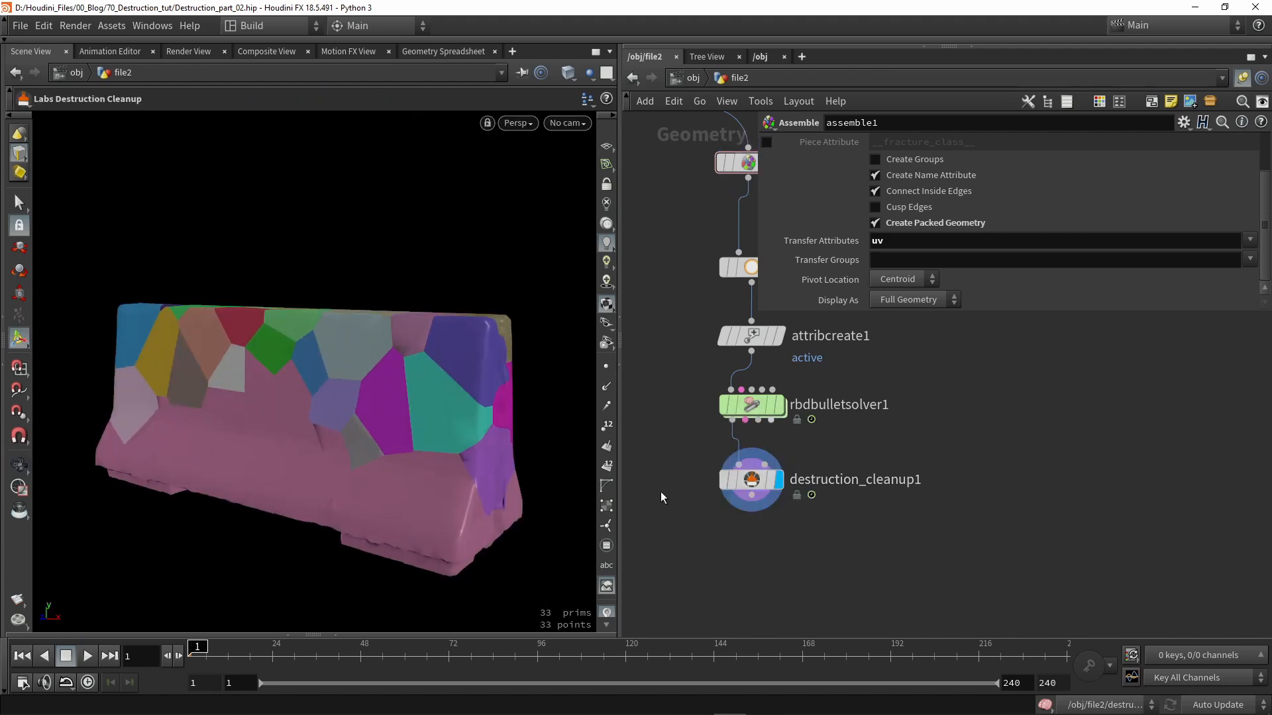
key(Tab)
text(unp)
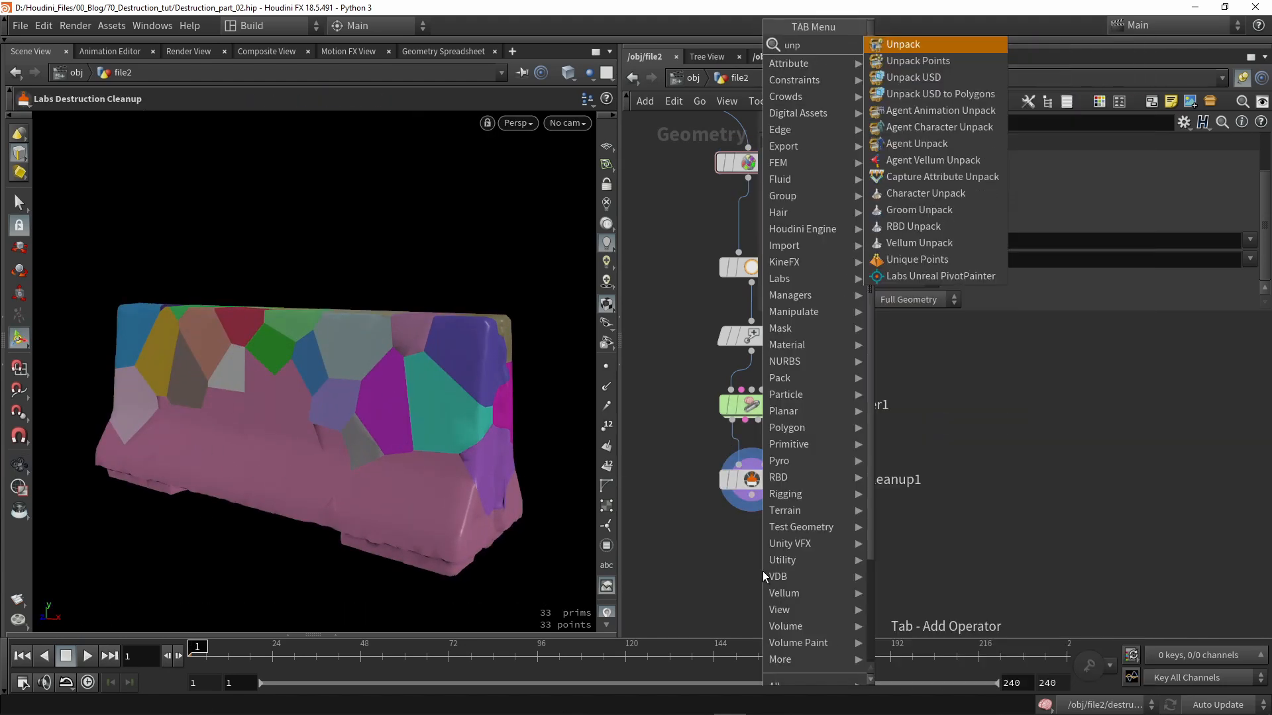
key(Return)
click(741, 563)
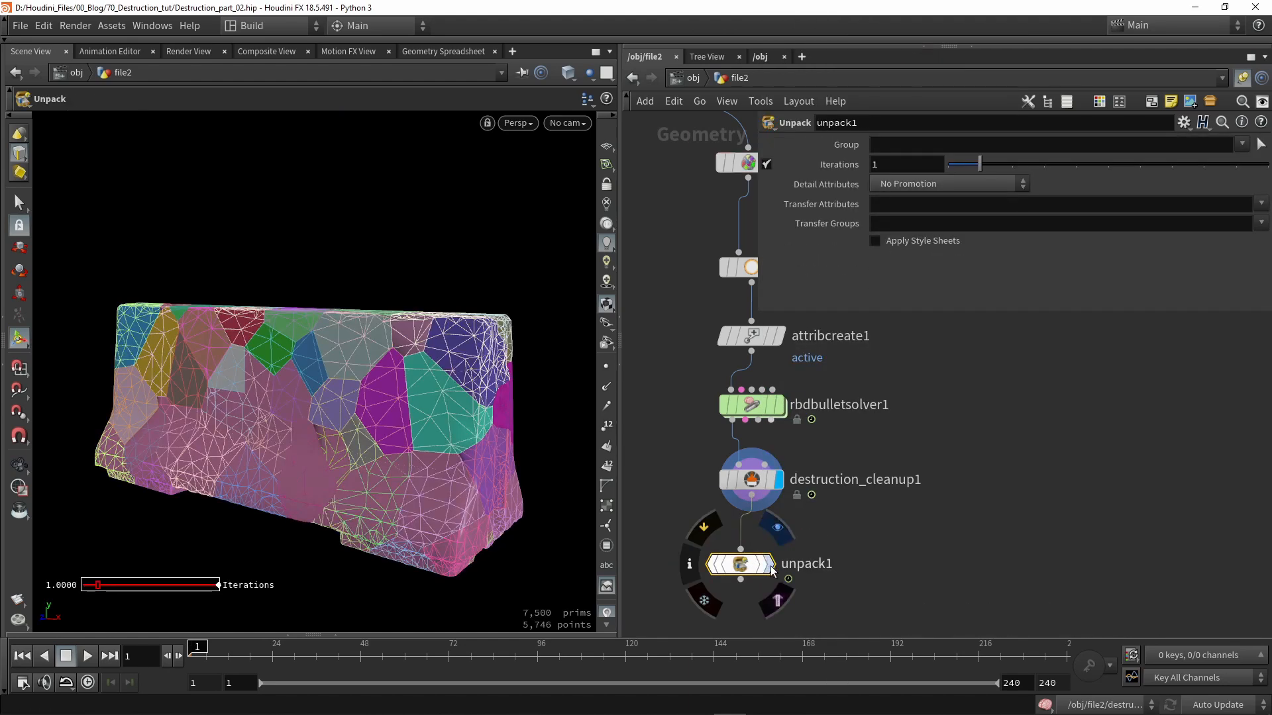
middle_drag(759, 563, 836, 544)
scroll(908, 510, down, 2)
key(space+5)
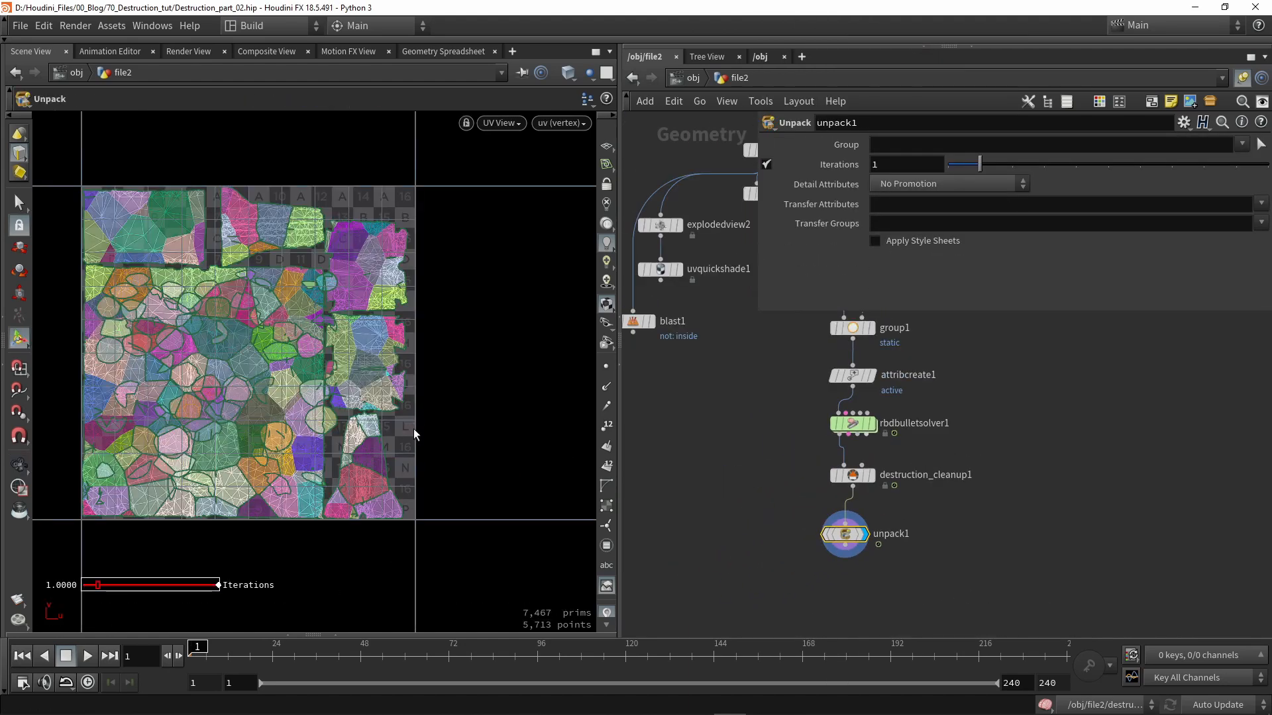
alt+right_drag(353, 305, 265, 314)
alt+middle_drag(265, 314, 371, 323)
alt+middle_drag(435, 350, 380, 351)
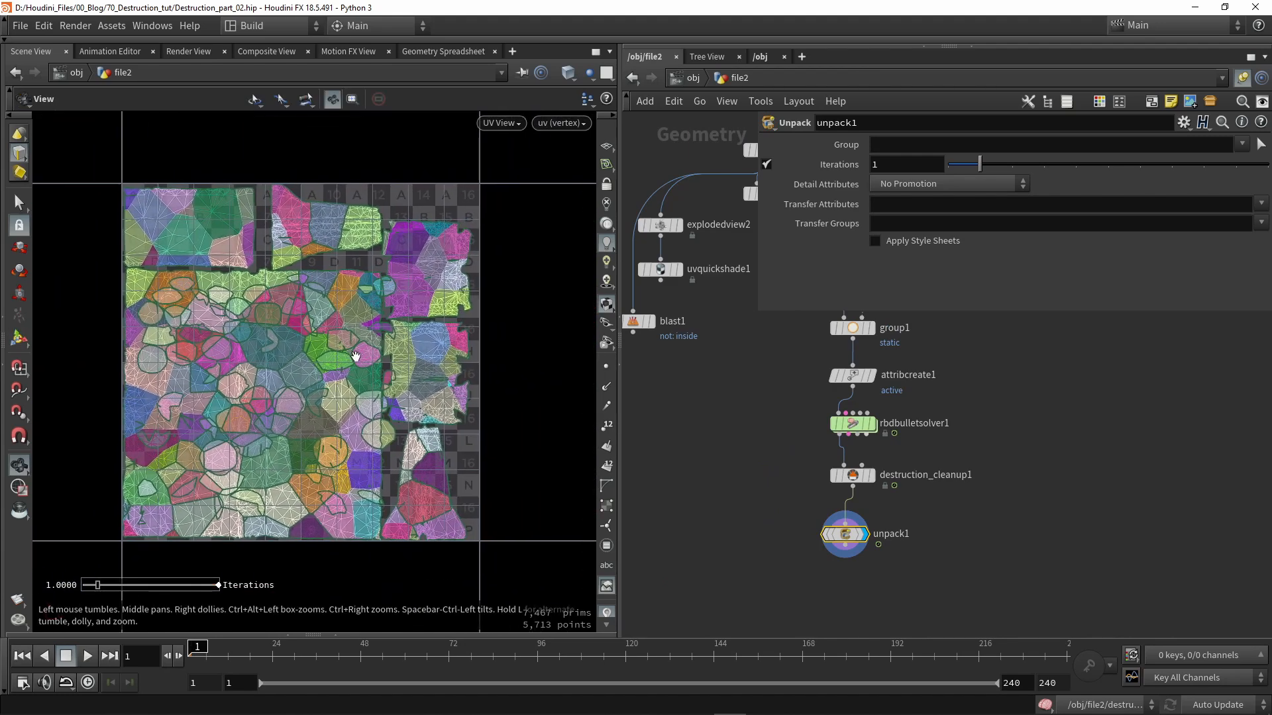
middle_drag(742, 384, 749, 436)
click(763, 400)
scroll(701, 468, down, 3)
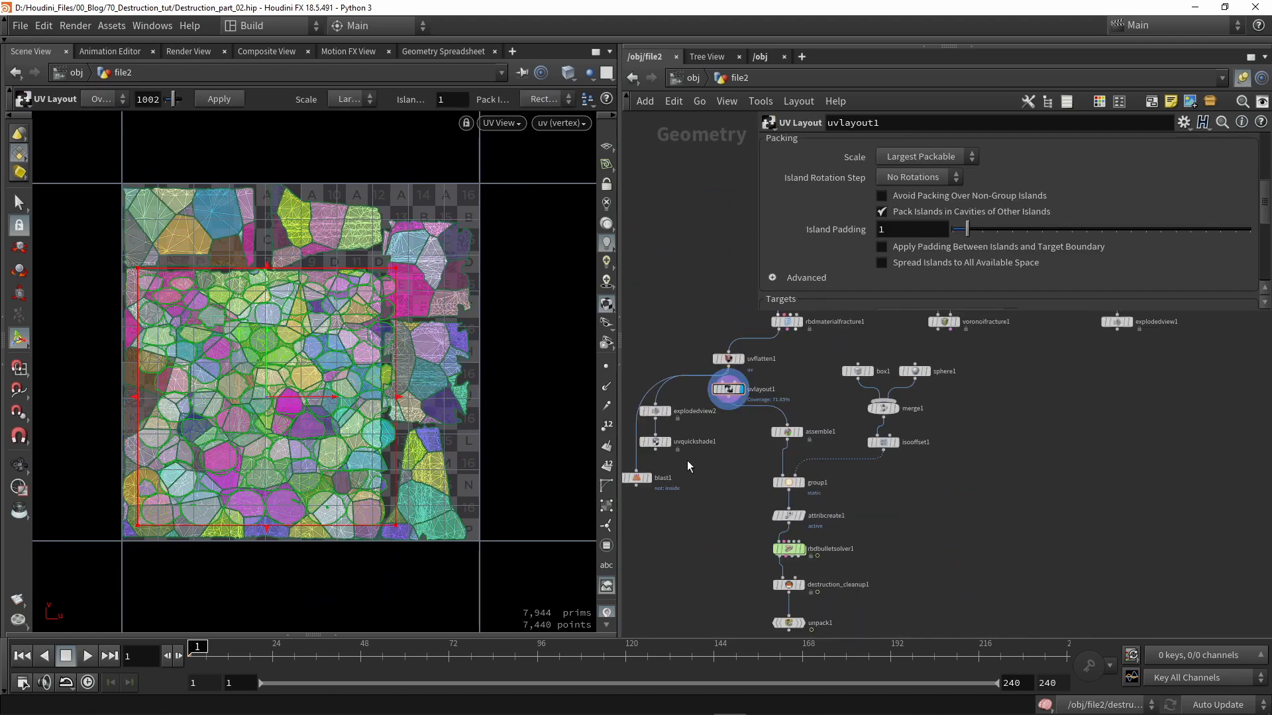
drag(401, 403, 371, 398)
drag(255, 344, 255, 356)
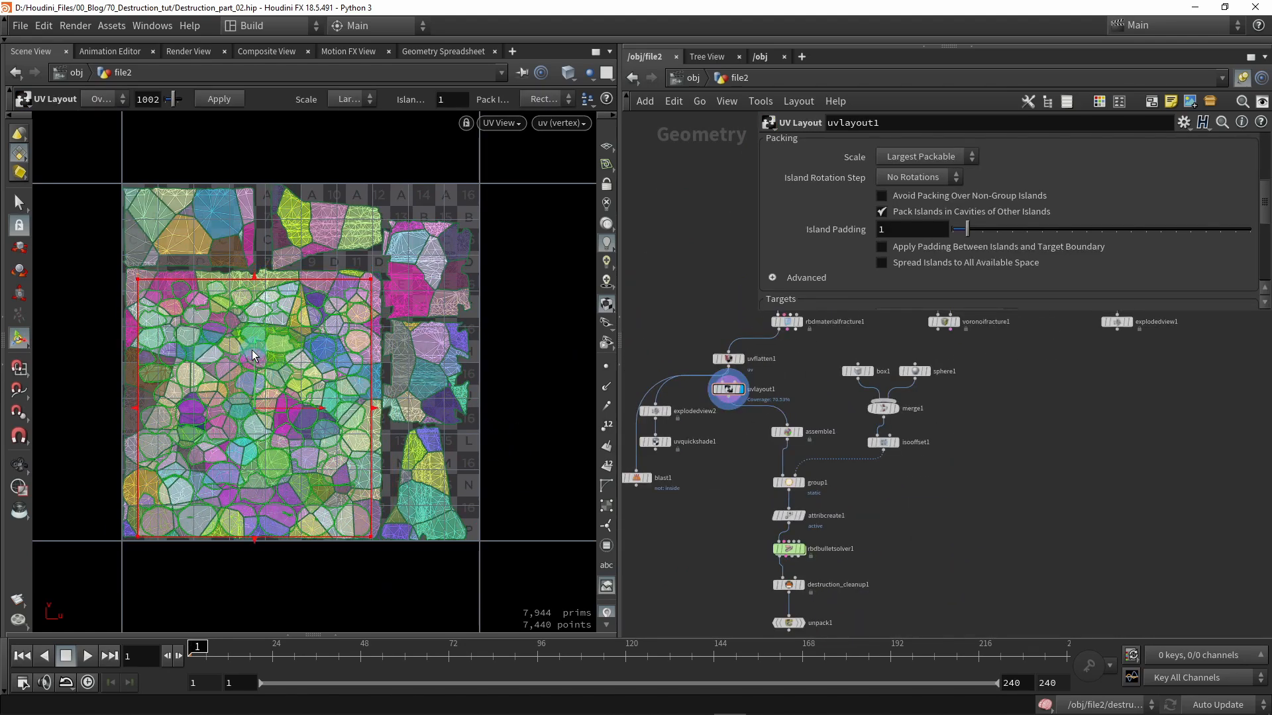
middle_drag(752, 552, 726, 438)
mouse_move(768, 515)
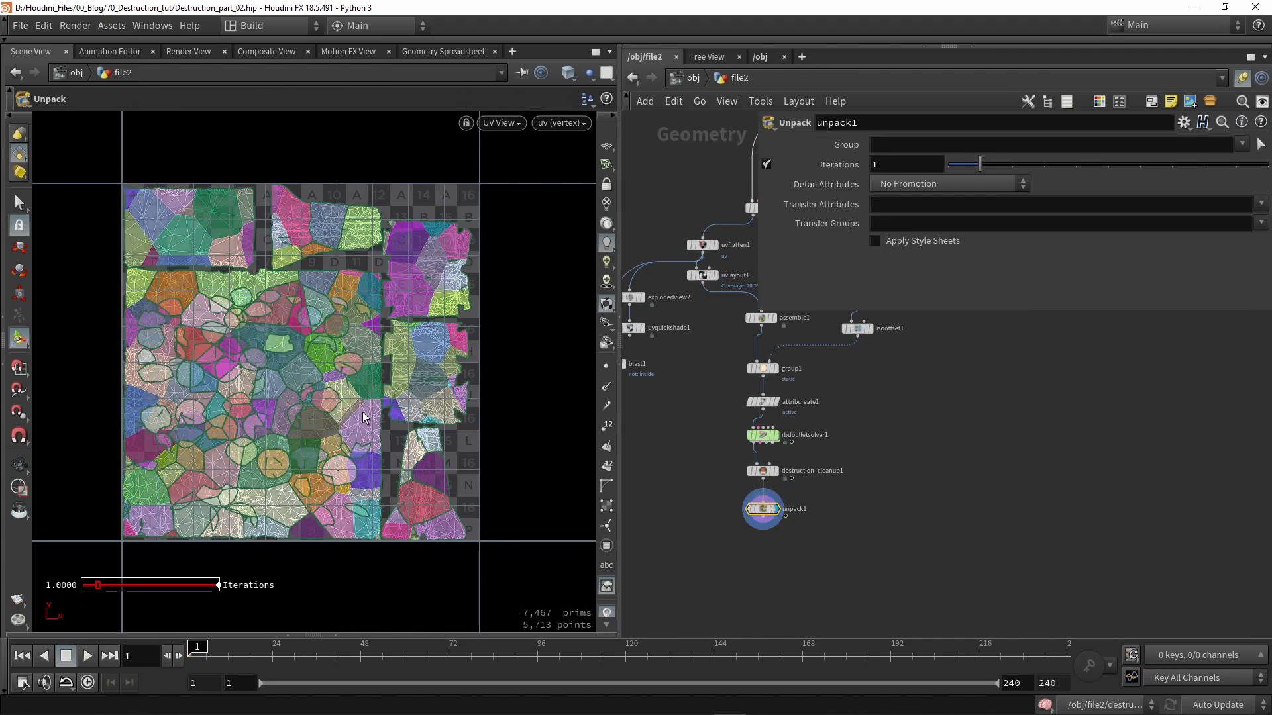
scroll(779, 497, up, 5)
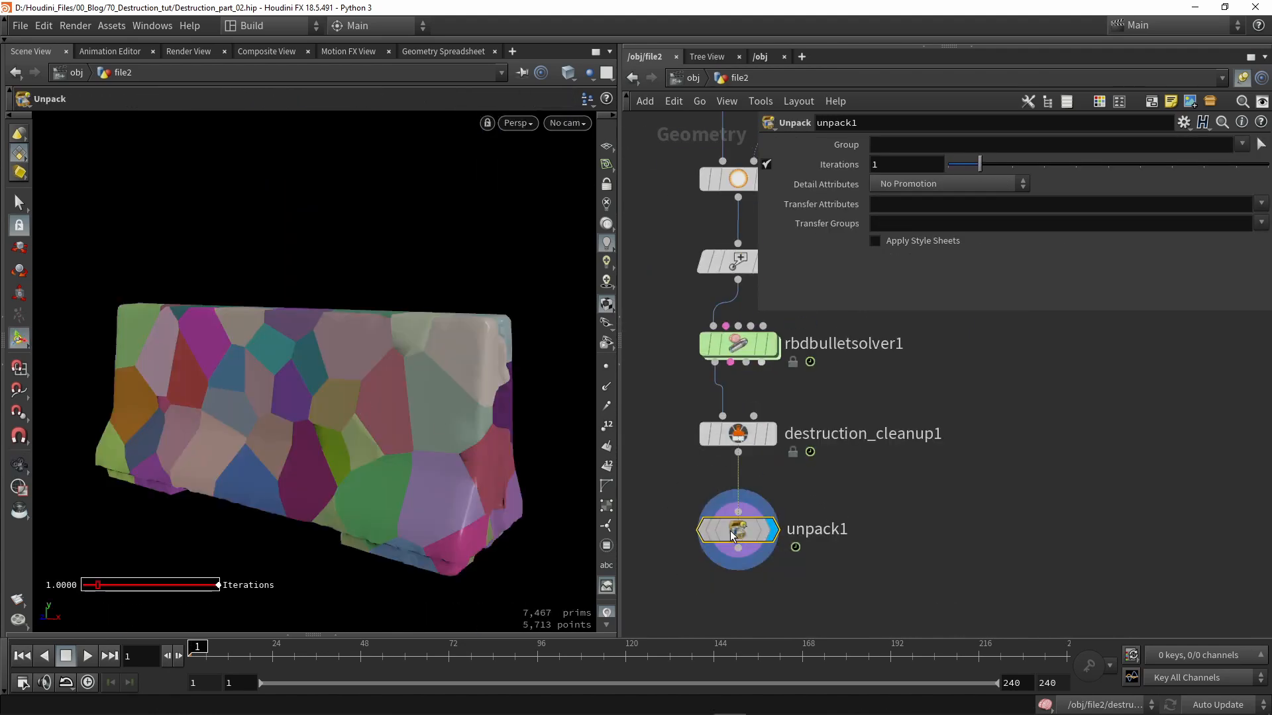
drag(737, 528, 658, 522)
key(space+w)
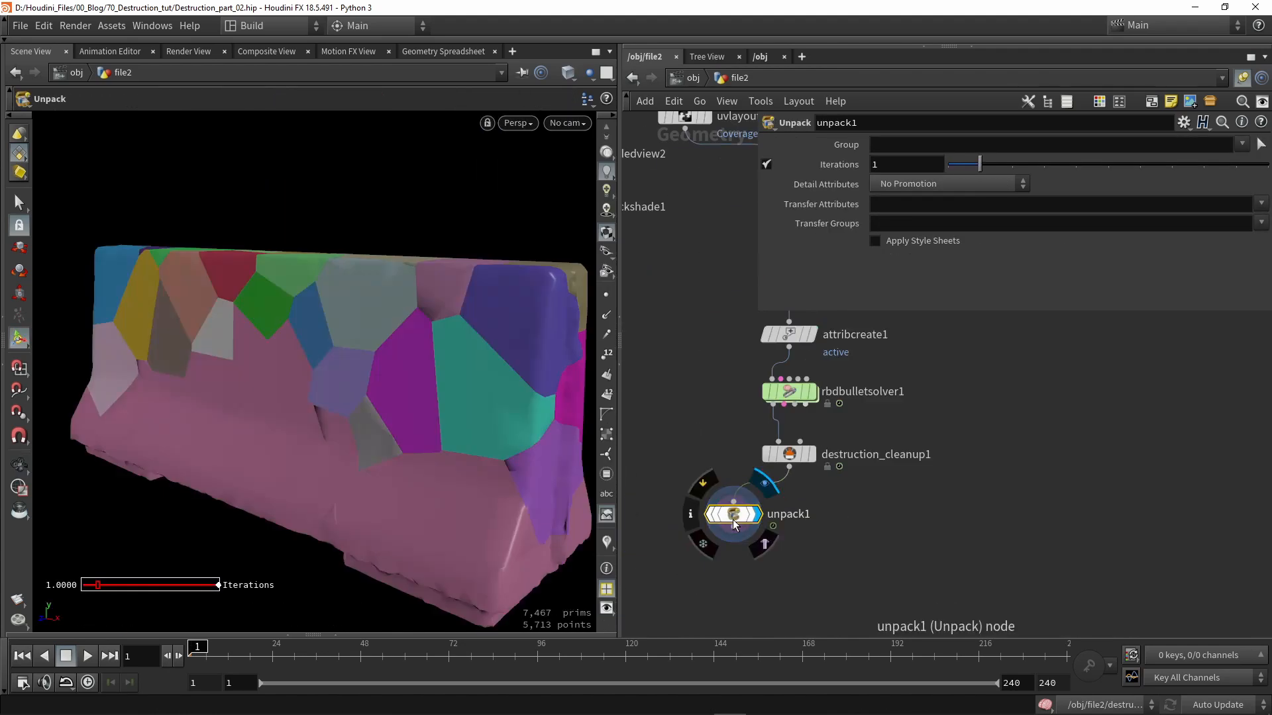
key(Delete)
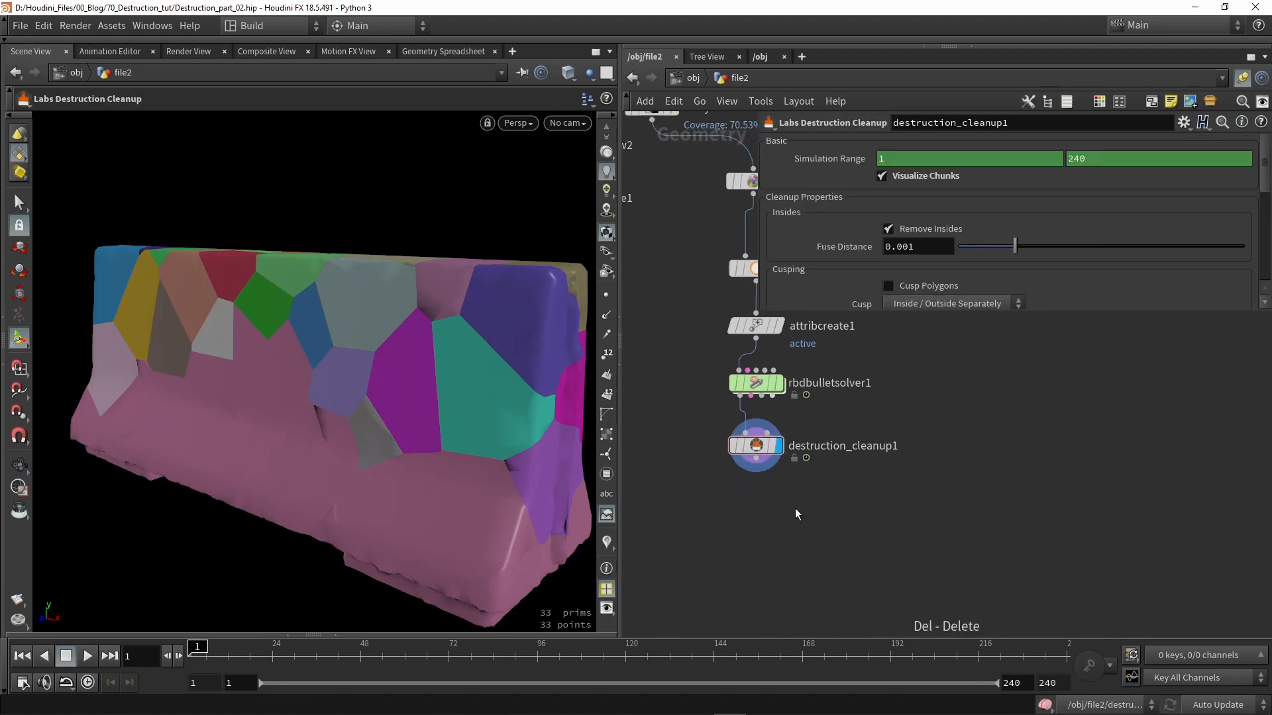
- Add a ROP FBX Output node below the destruction cleanup node
key(Tab)
text(fbx)
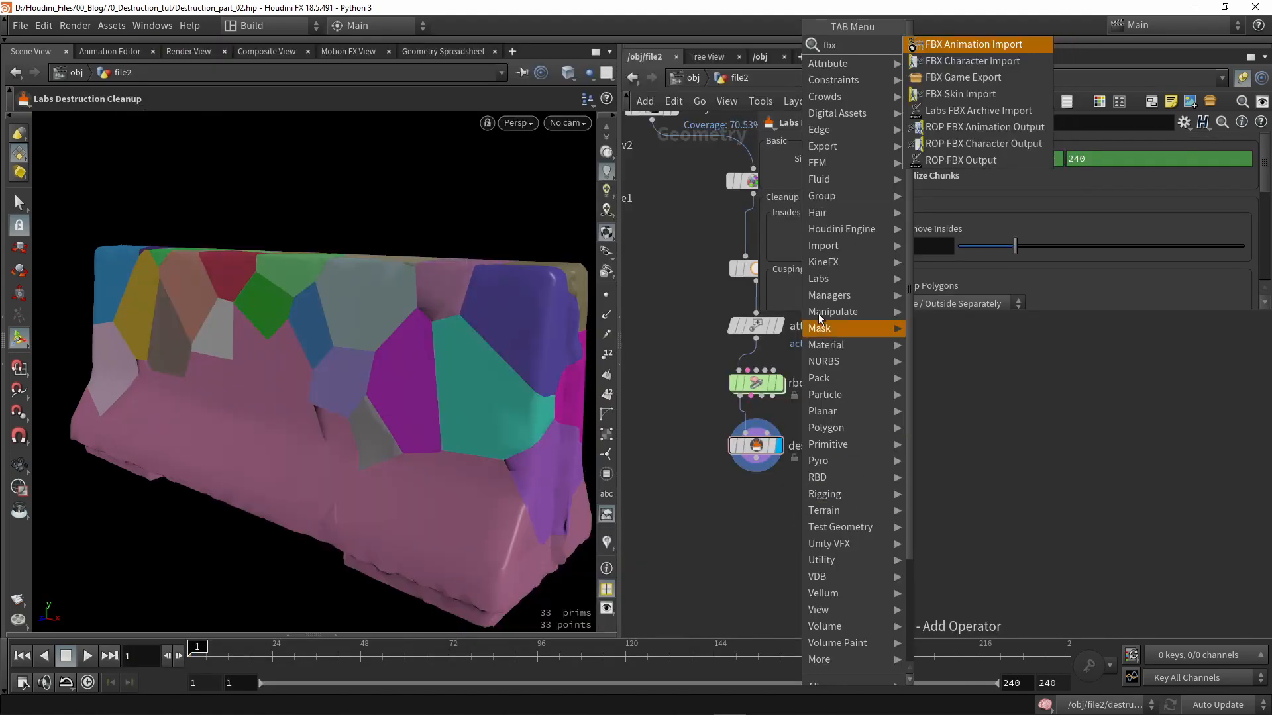
click(960, 159)
click(728, 523)
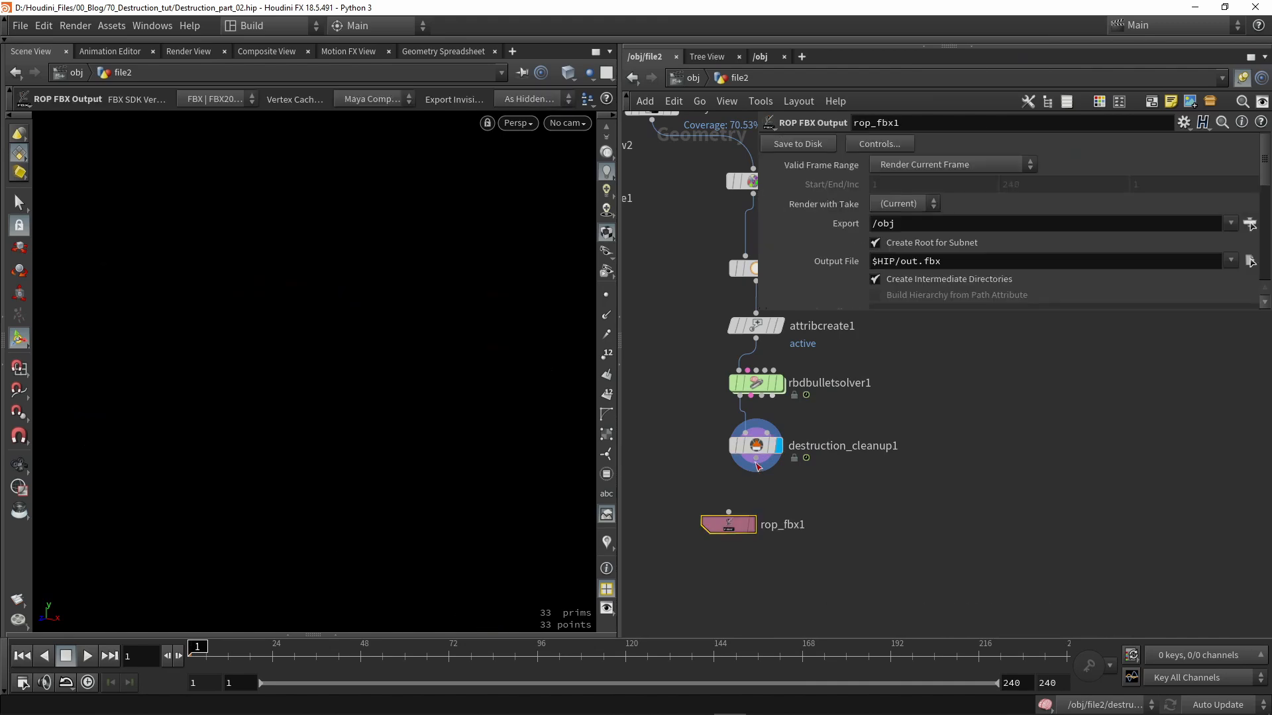
- Build the FBX hierarchy from the path attribute and output to $HIP/geo/Barrier_fractured02.fbx
click(756, 445)
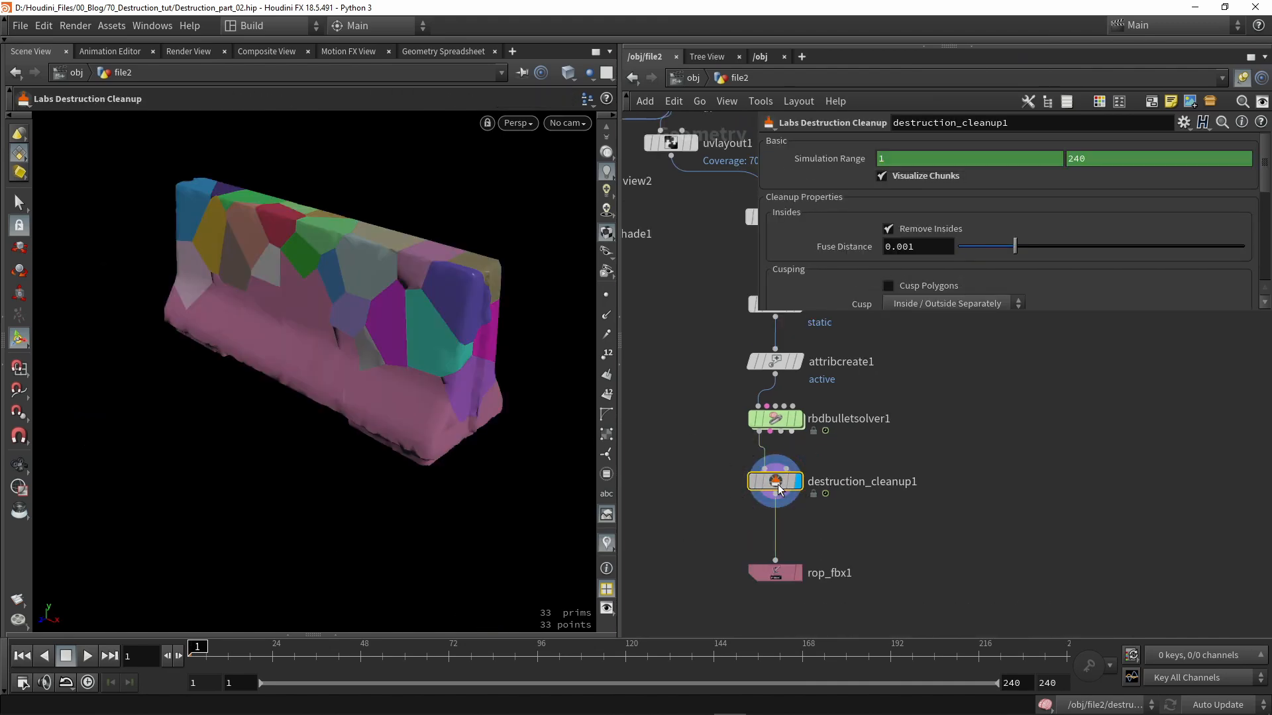
click(734, 482)
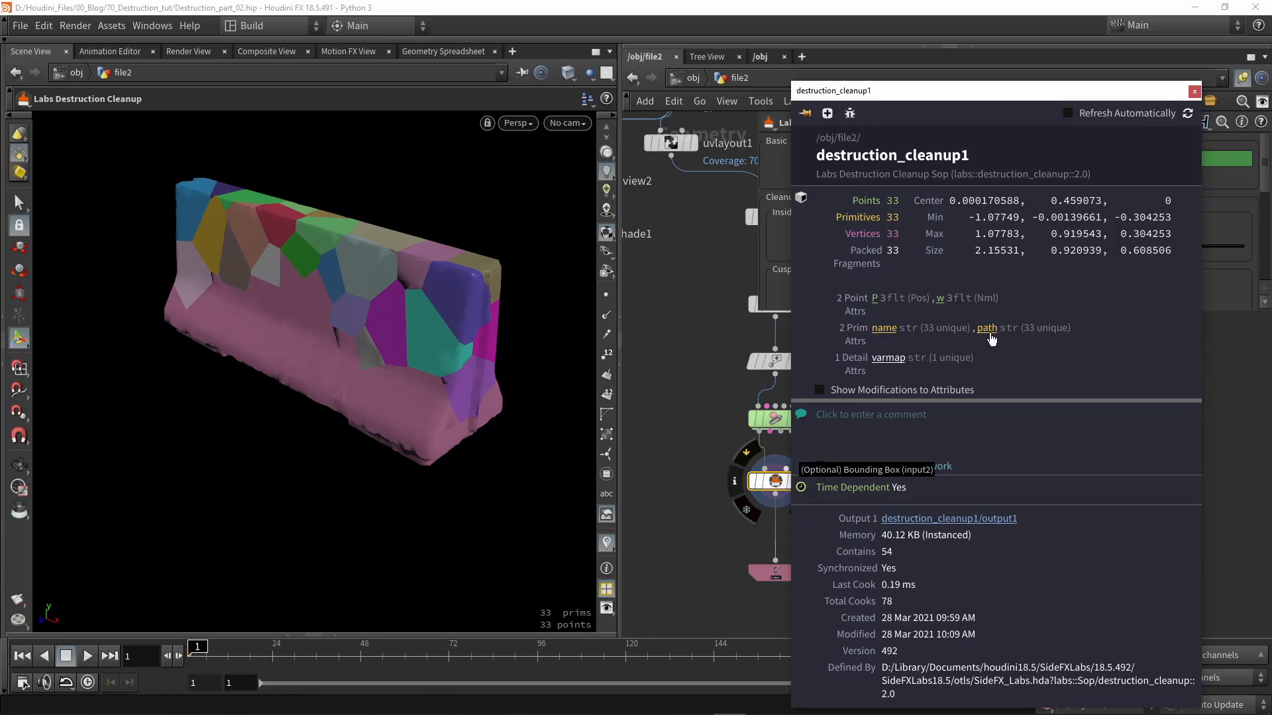
click(763, 577)
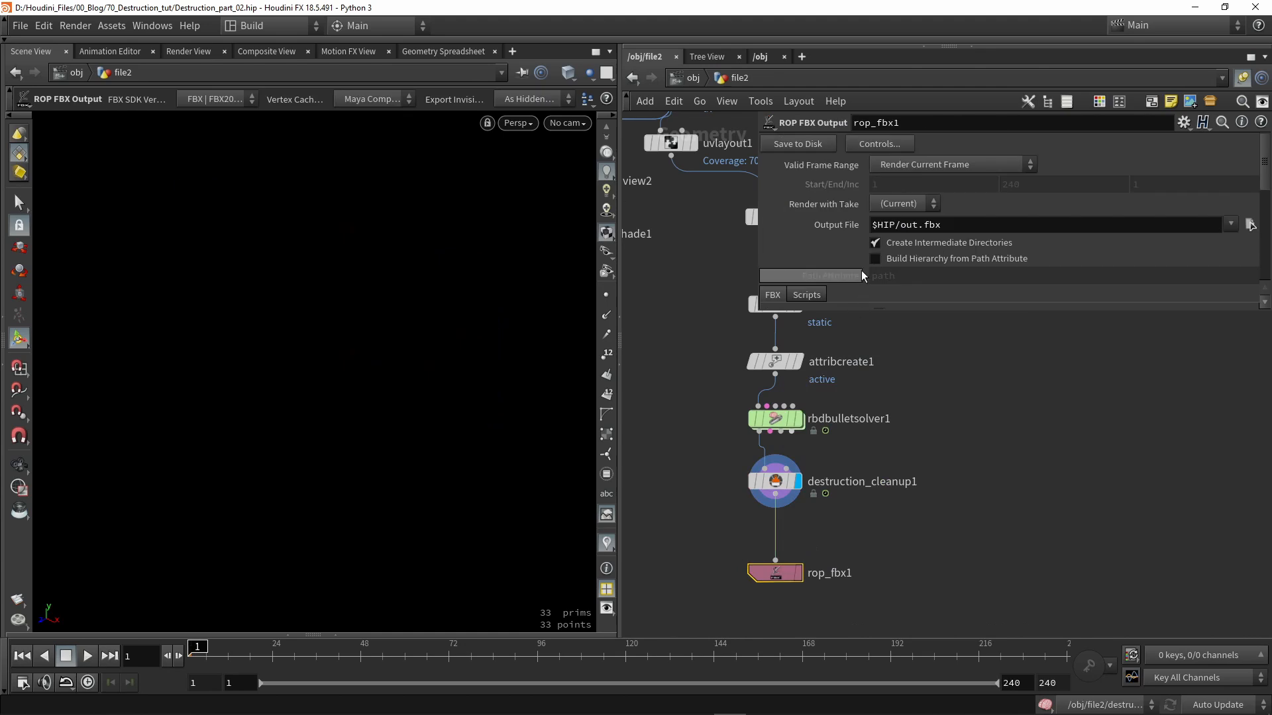
click(895, 259)
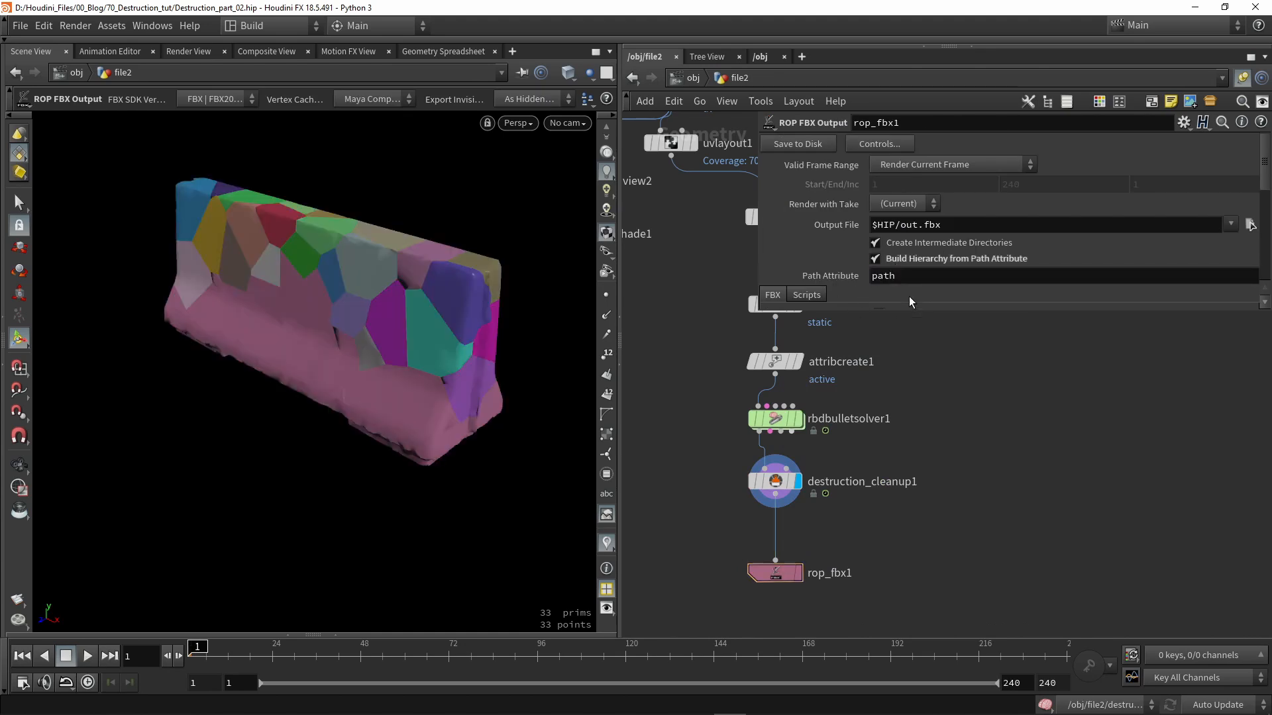
scroll(888, 278, down, 1)
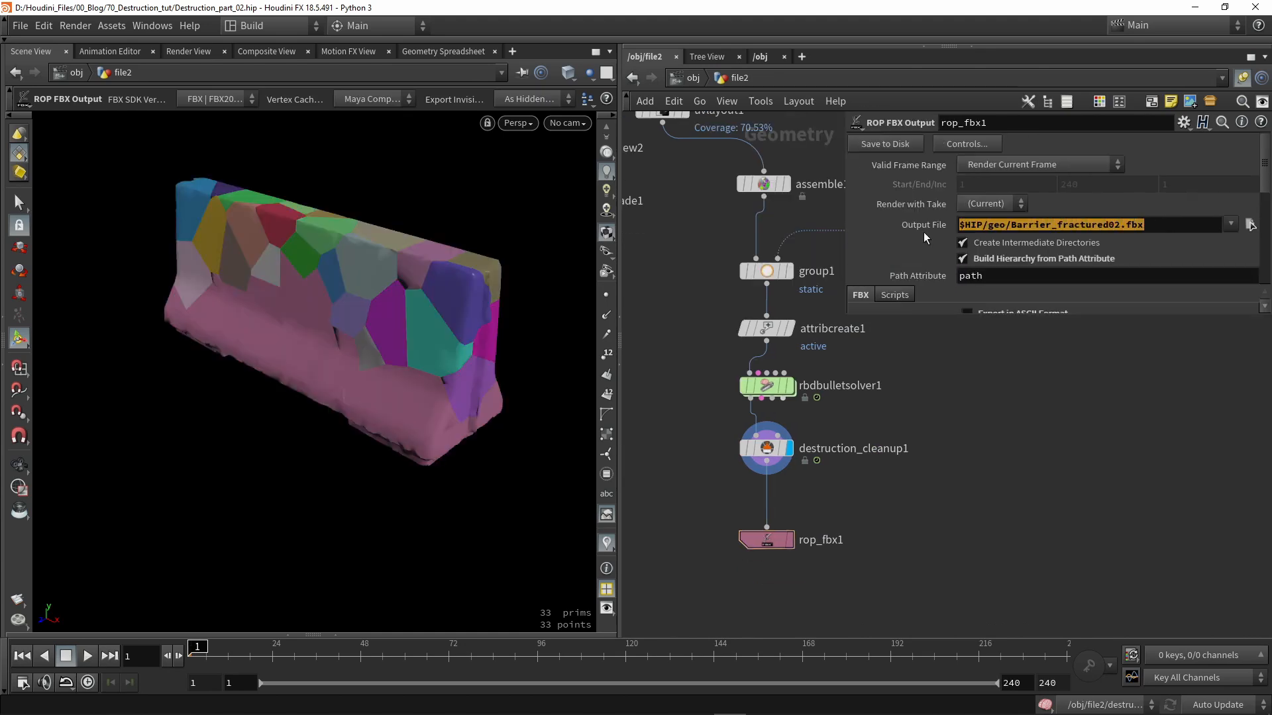
click(884, 494)
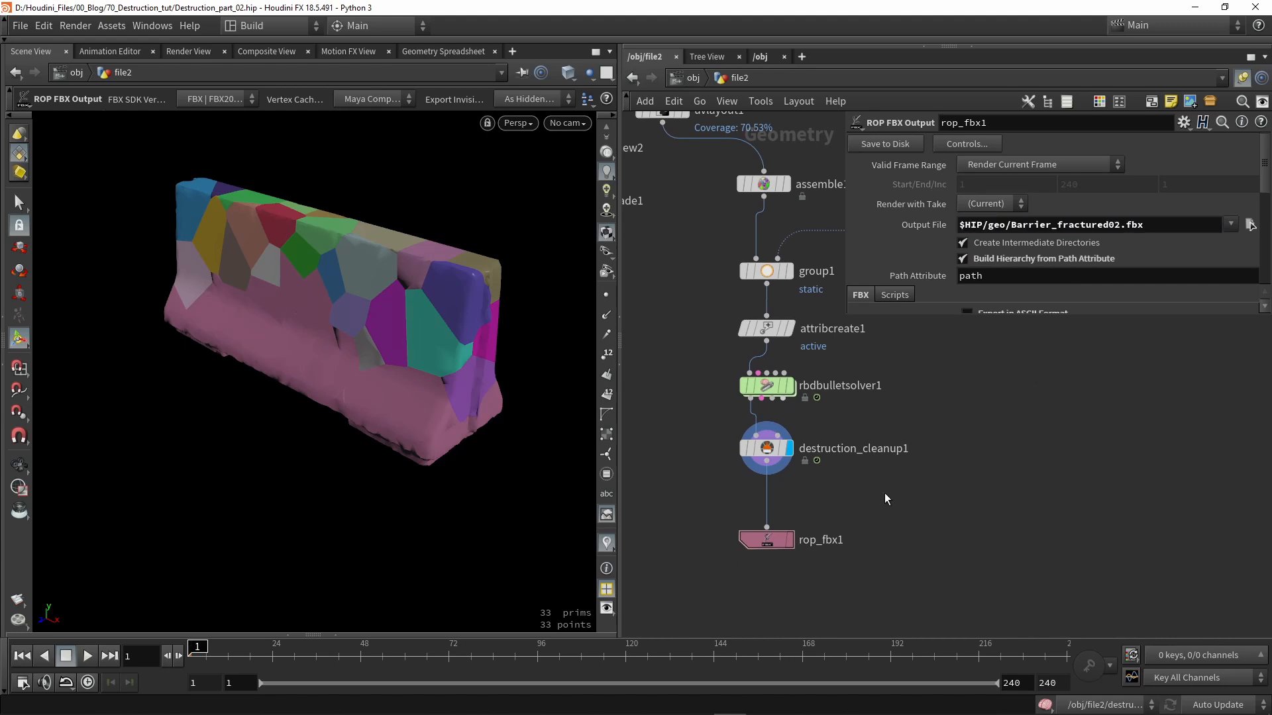
- Insert a Transform node into the chain before the FBX export
key(Tab)
text(tra)
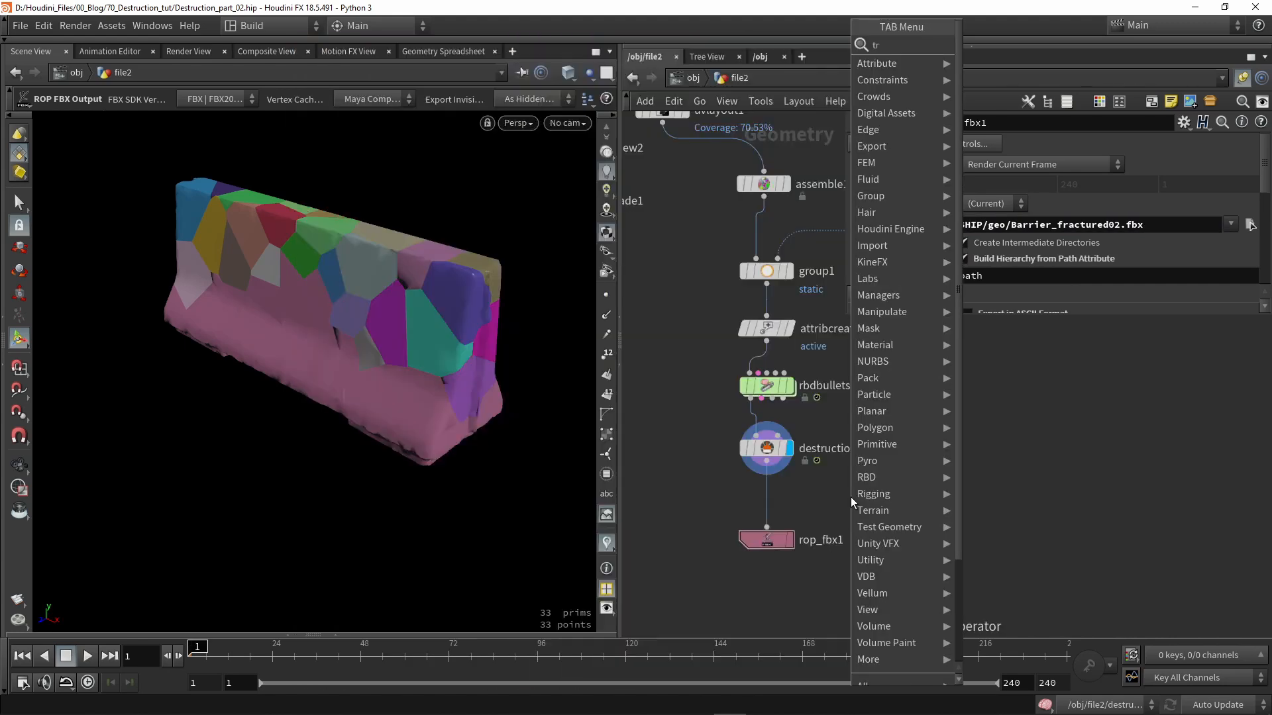
key(Down)
key(Down)
key(Return)
- Give transform2 a uniform scale of 100, then save rop_fbx1's Barrier_fractured02.fbx to disk
click(766, 498)
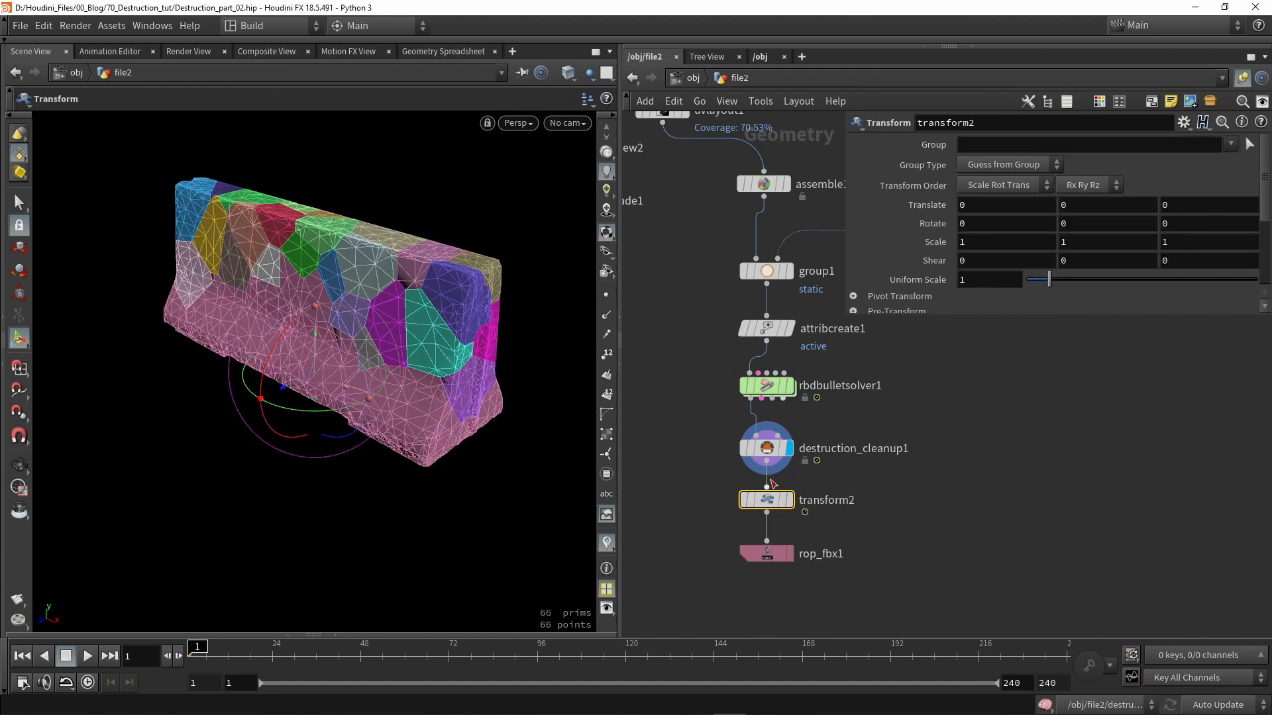
text(00)
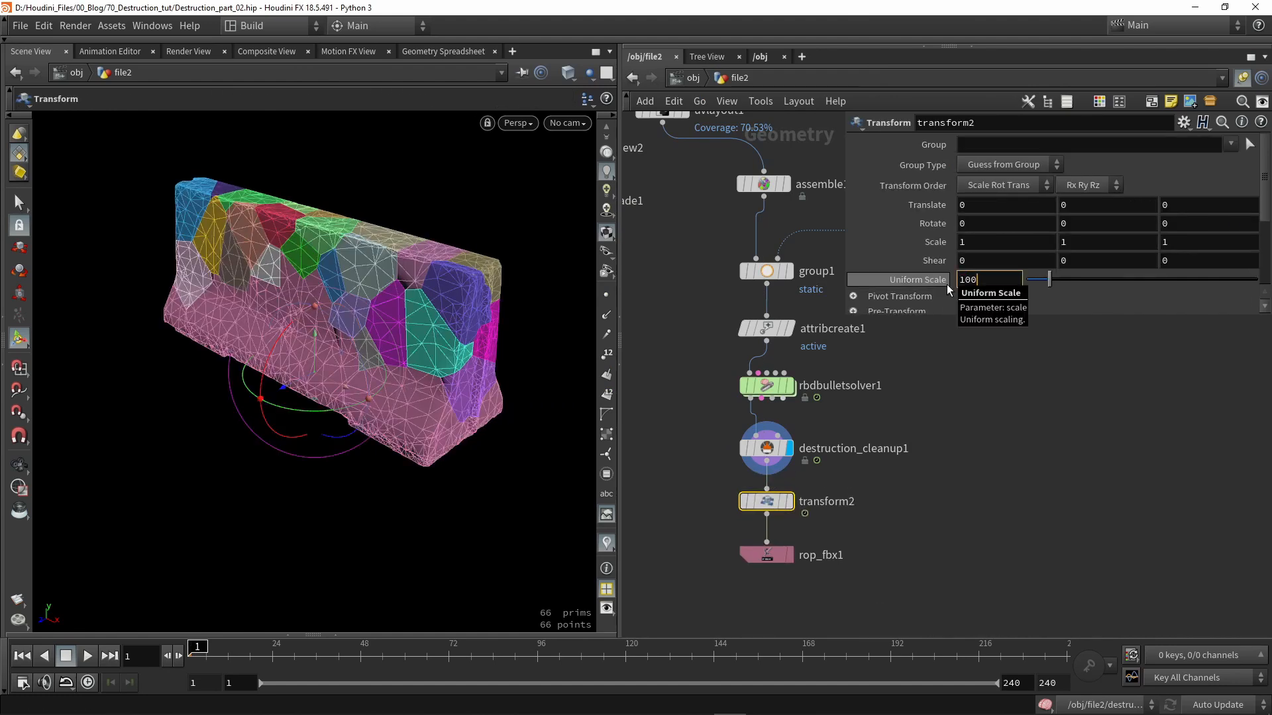
key(Return)
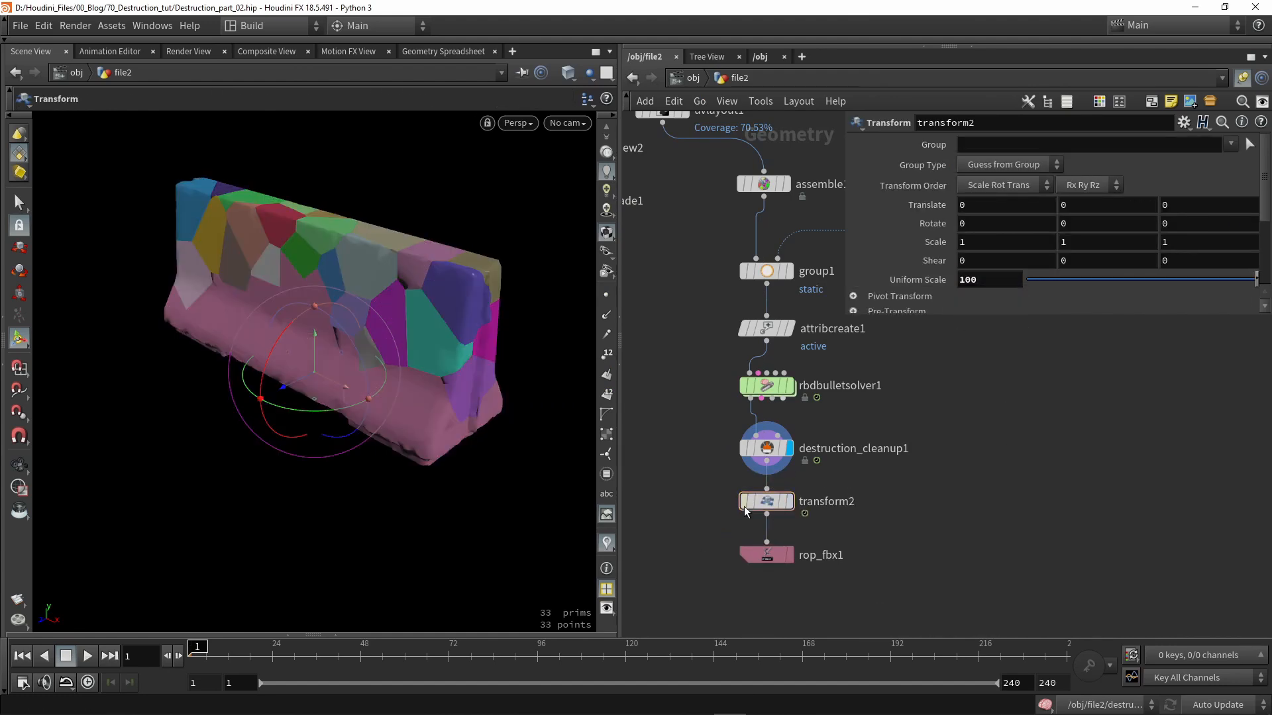
click(763, 555)
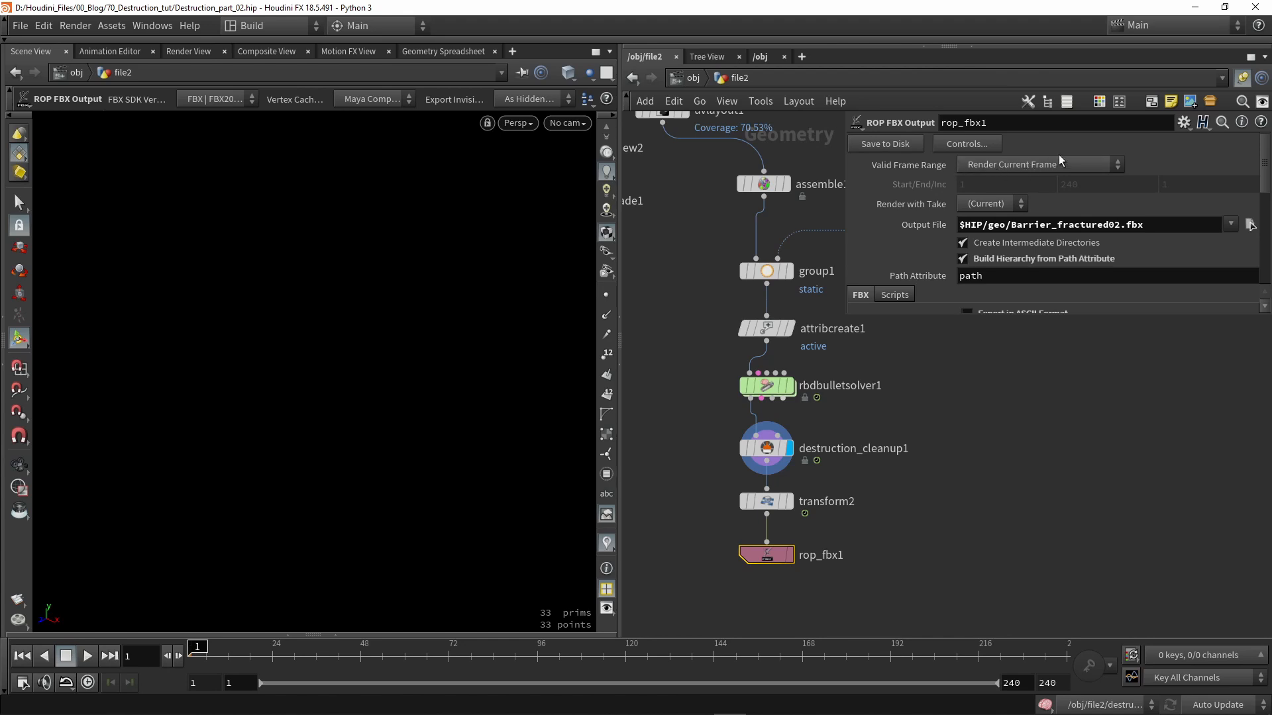
click(899, 146)
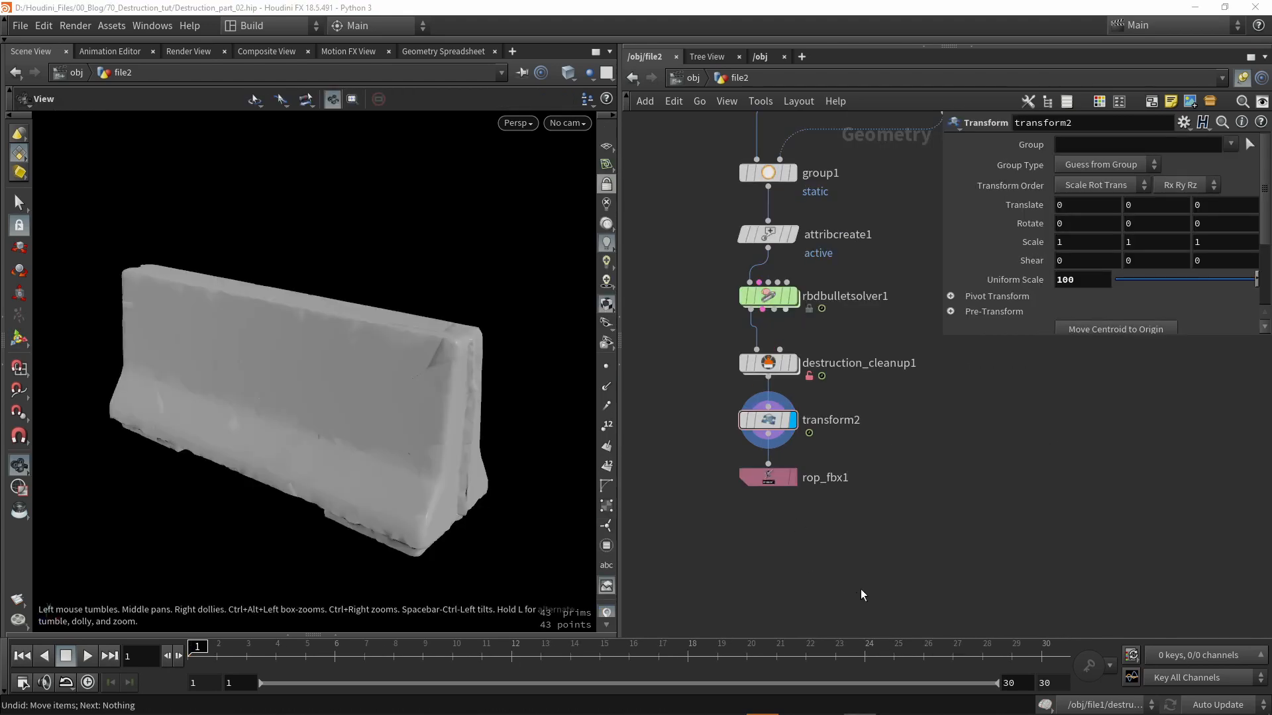
- Add a Divide node after the transform, displayed, with sliver generation turned off
key(Tab)
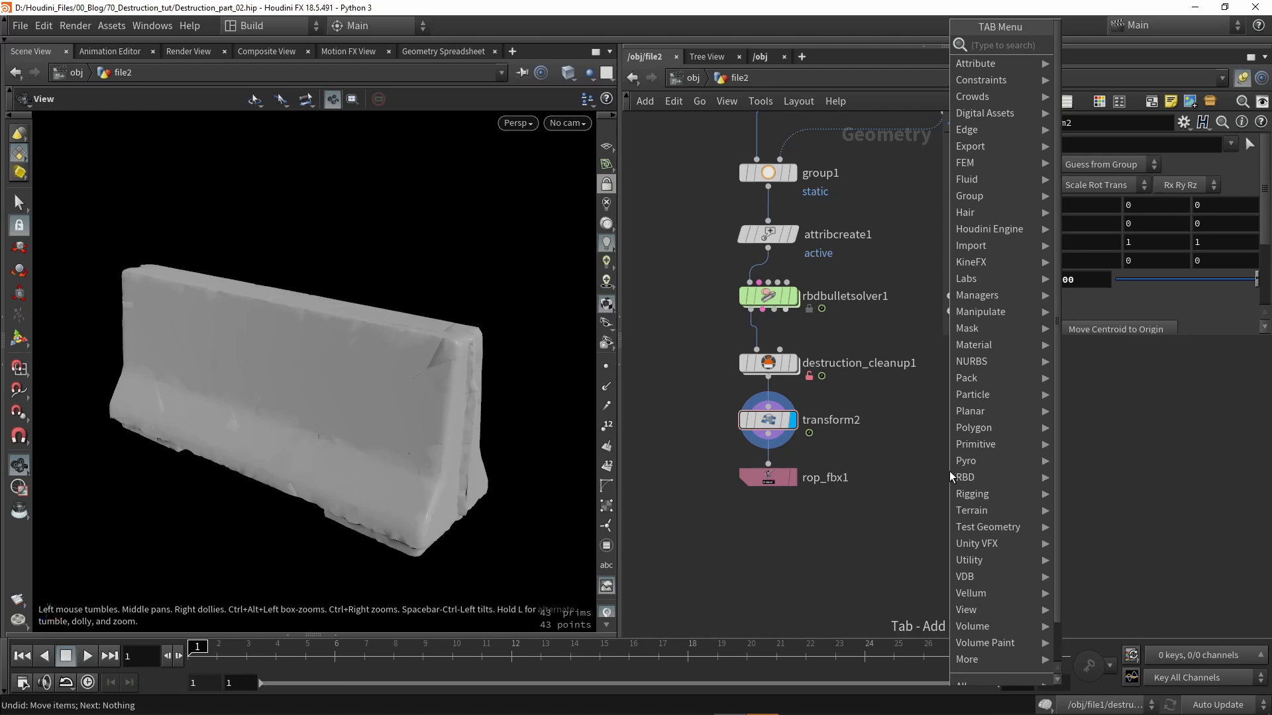
text(div)
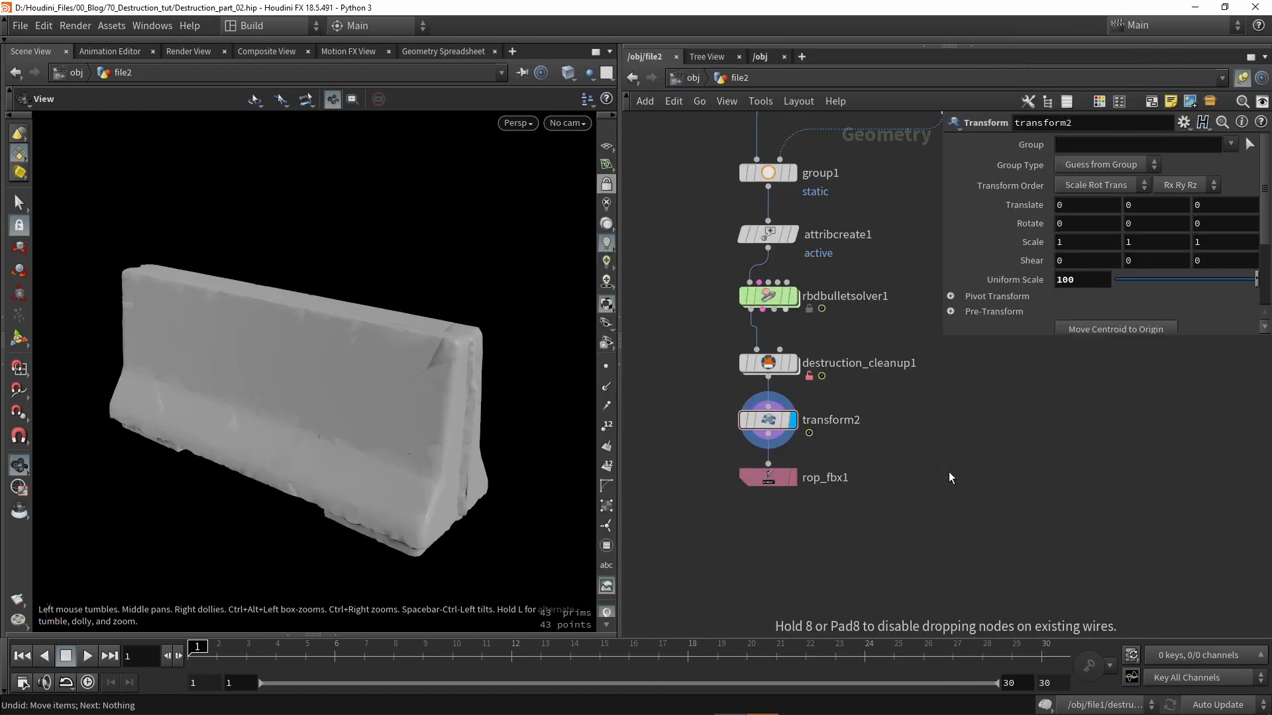
click(949, 471)
click(973, 471)
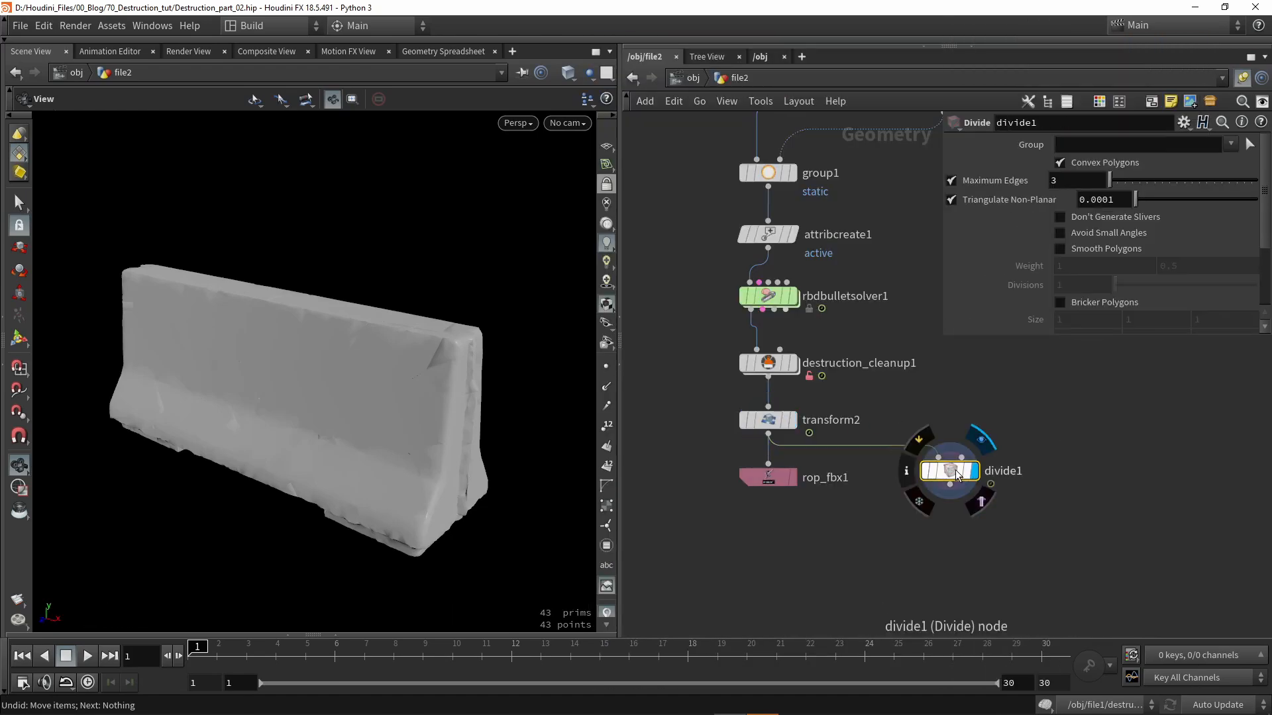
drag(957, 471, 942, 511)
click(1073, 218)
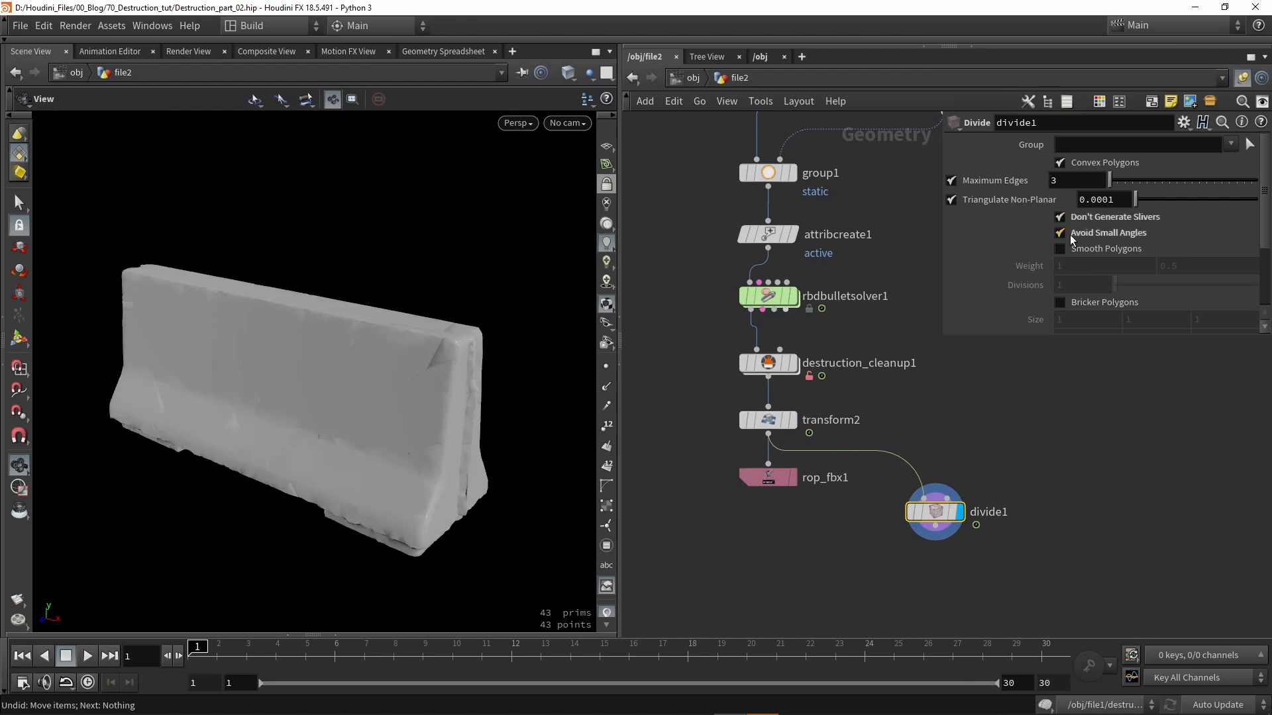
middle_drag(941, 438, 900, 391)
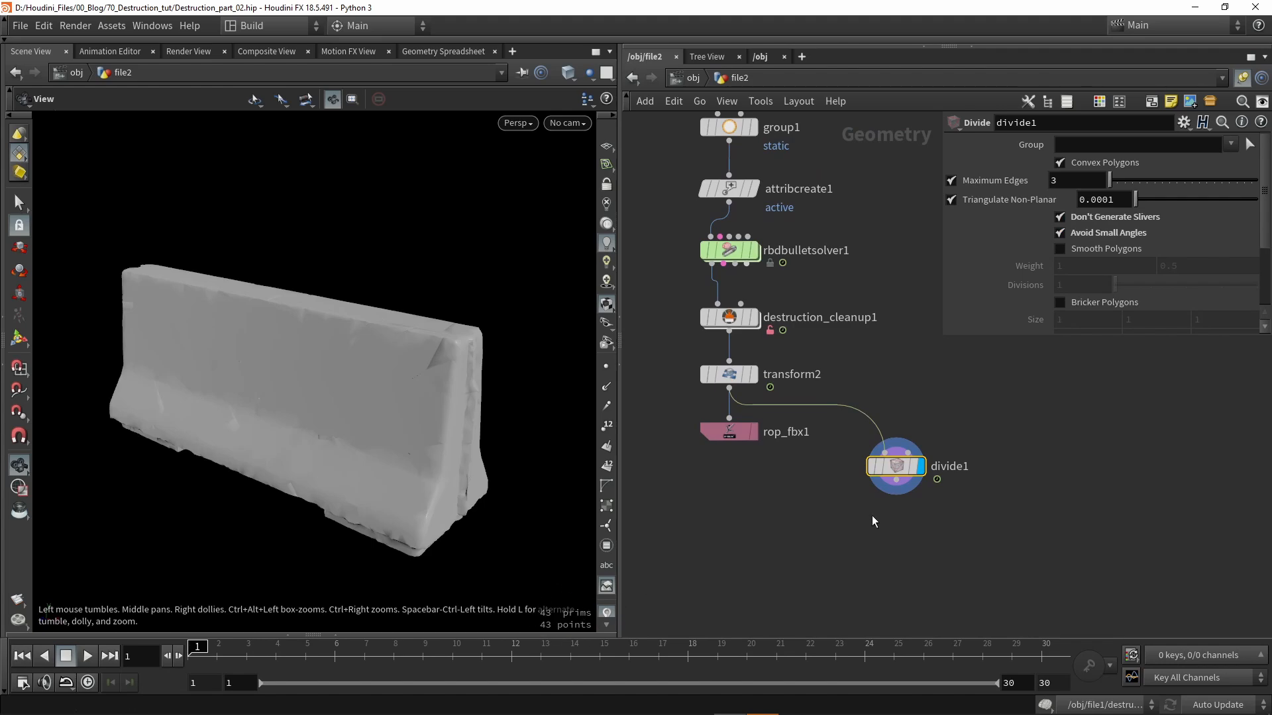
- Insert an Unpack node between transform2 and divide1, then display divide1's result
key(Tab)
text(unp)
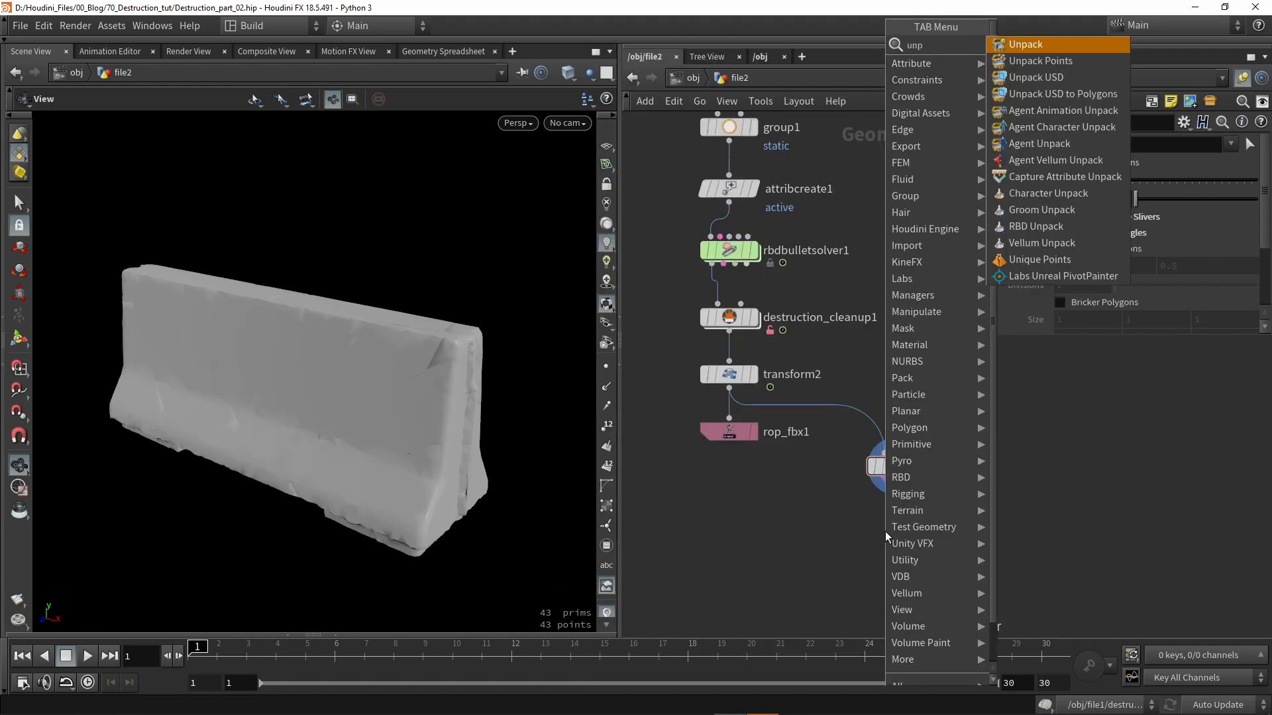
key(Return)
click(874, 427)
scroll(874, 423, up, 2)
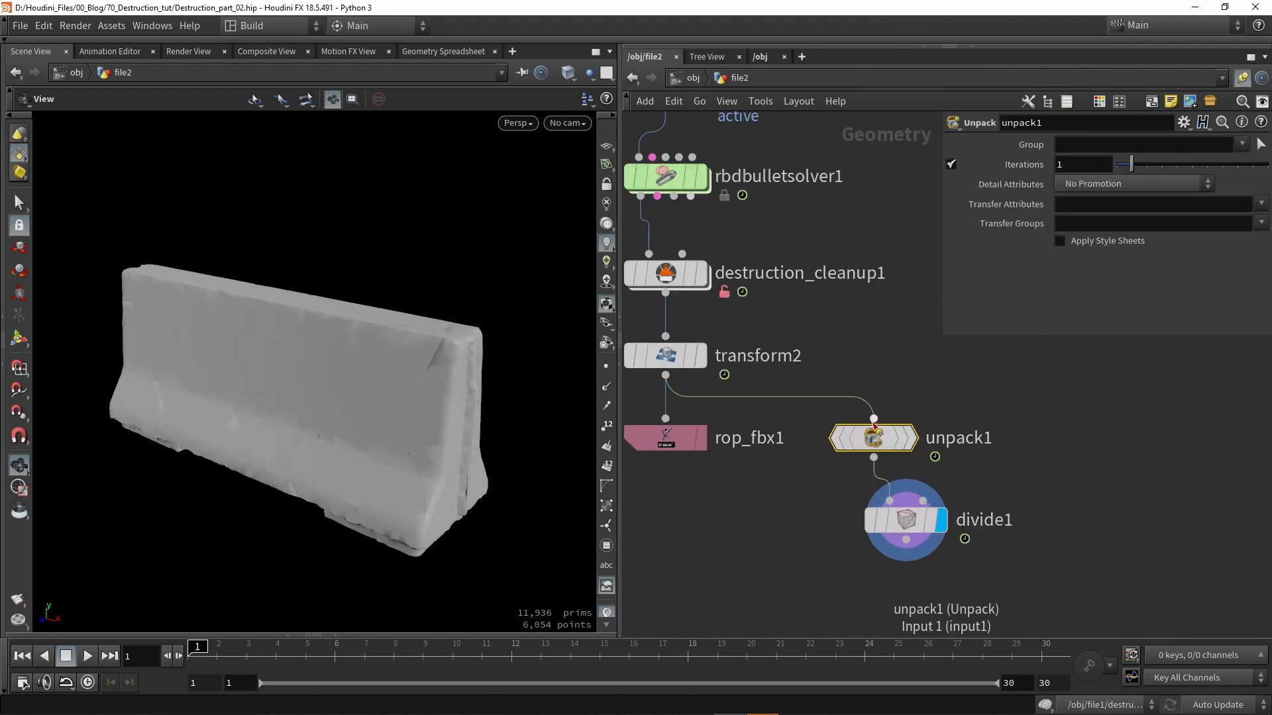
click(939, 438)
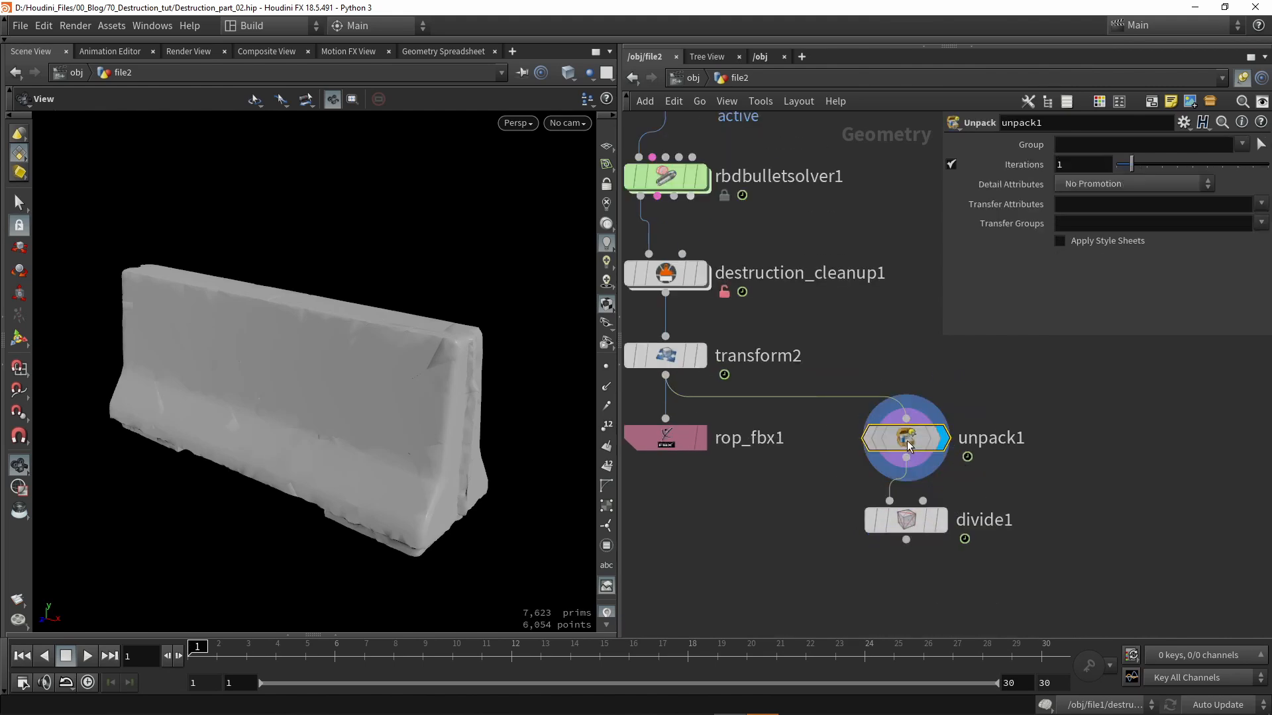
click(939, 520)
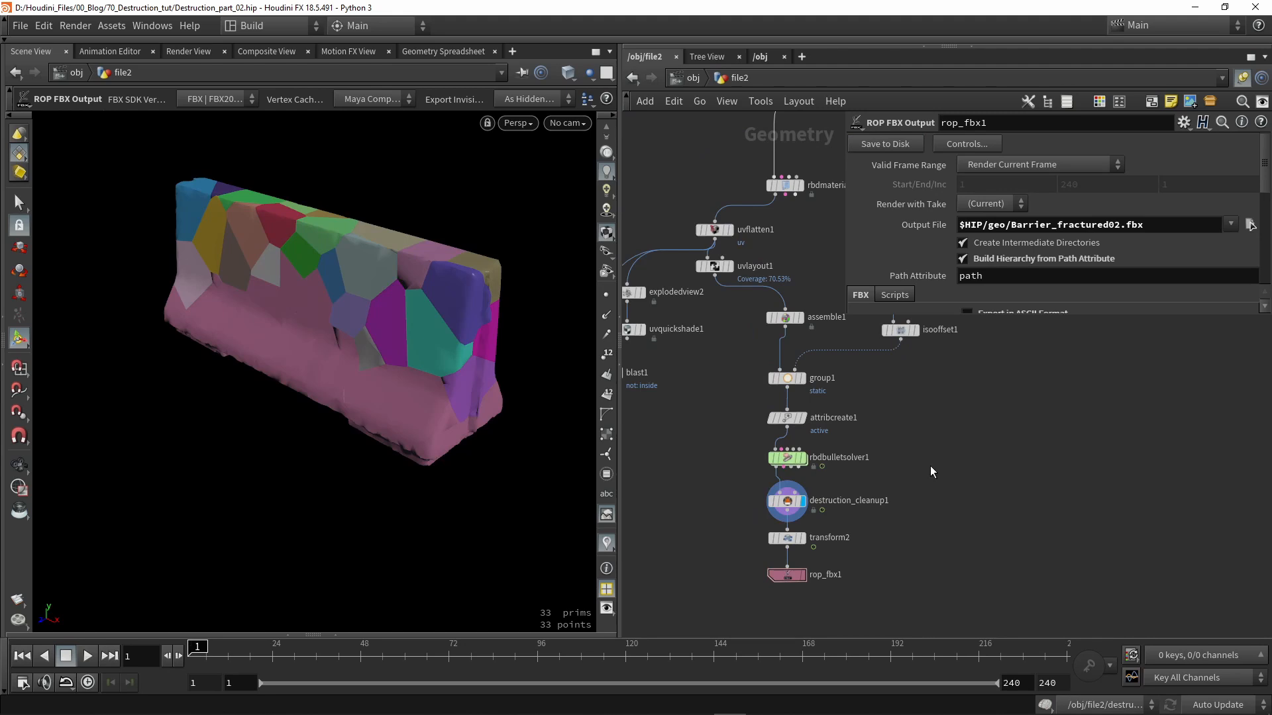
- Select and display rbdmaterialfracture1 to review its Scatter Points and Seed settings
middle_drag(959, 411, 881, 590)
scroll(878, 591, down, 2)
scroll(718, 458, up, 3)
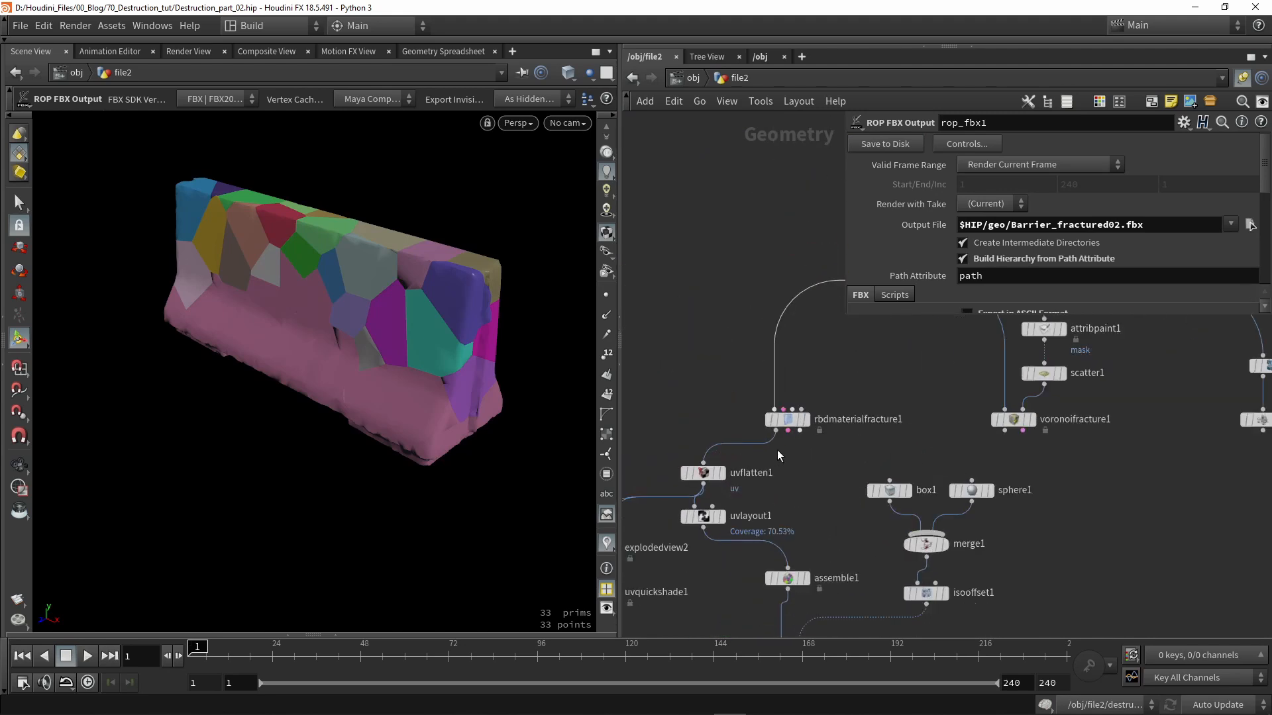
mouse_move(797, 425)
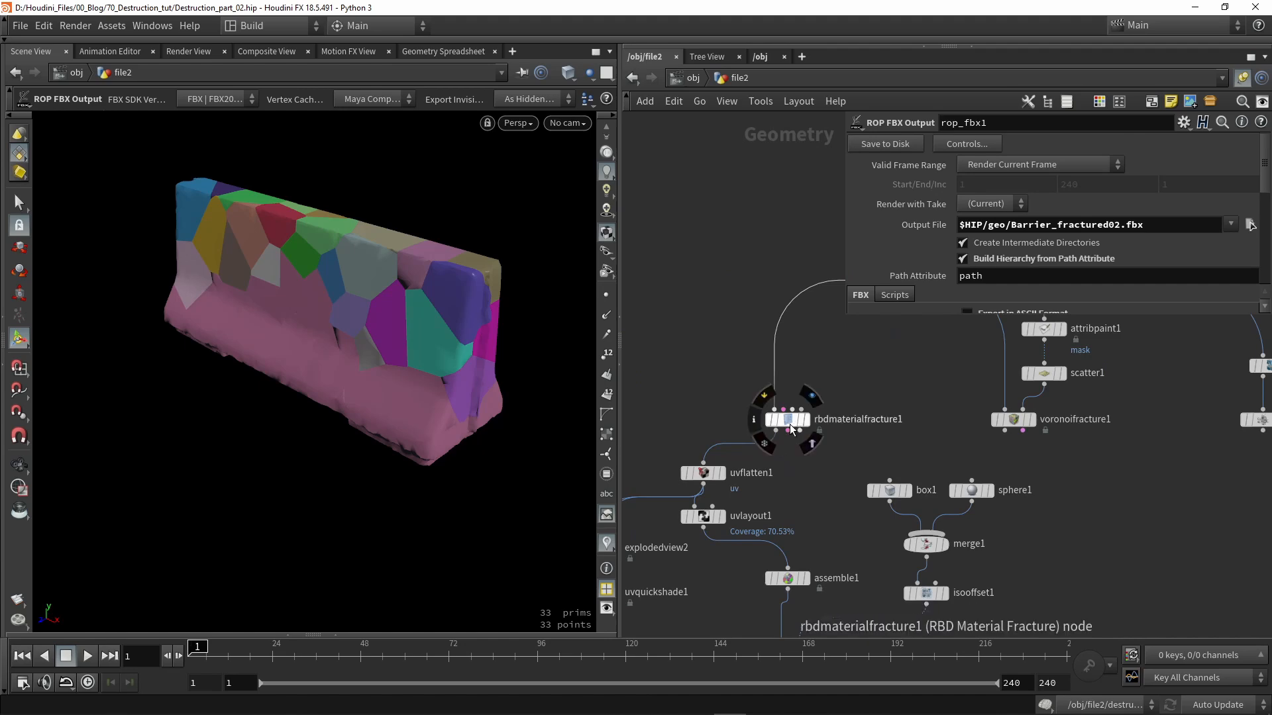
scroll(789, 420, up, 2)
click(785, 417)
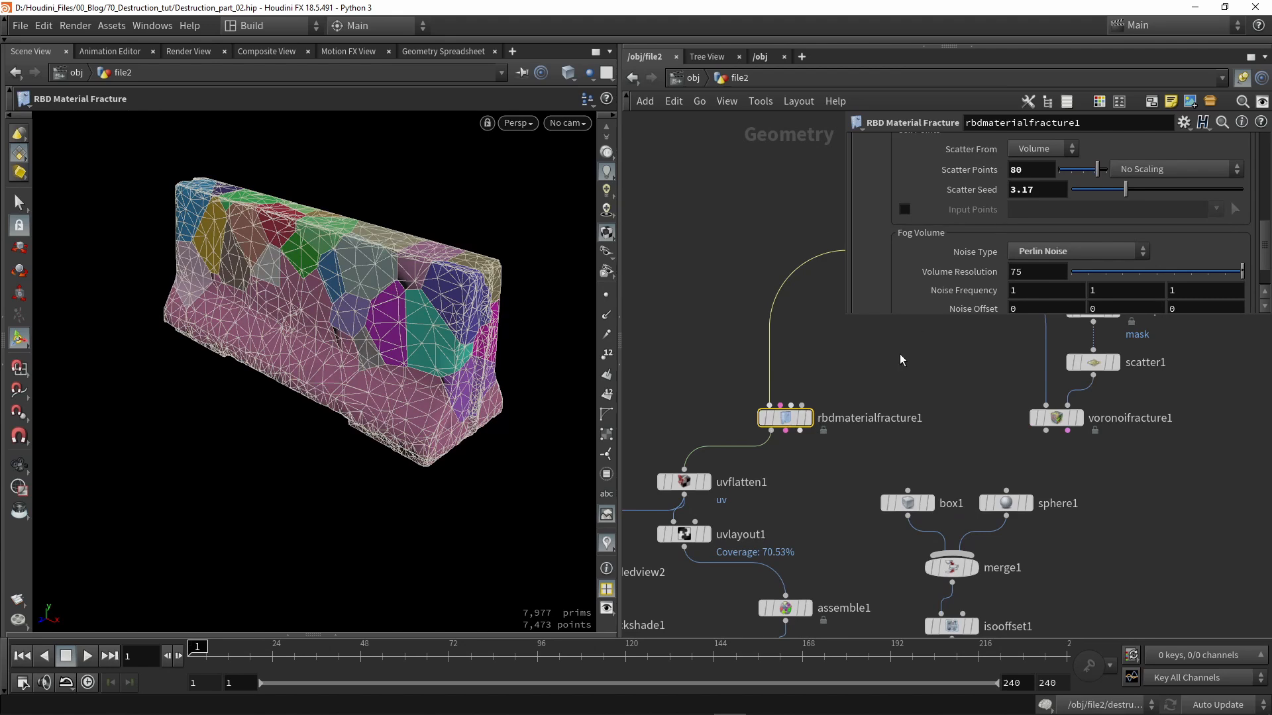
click(805, 418)
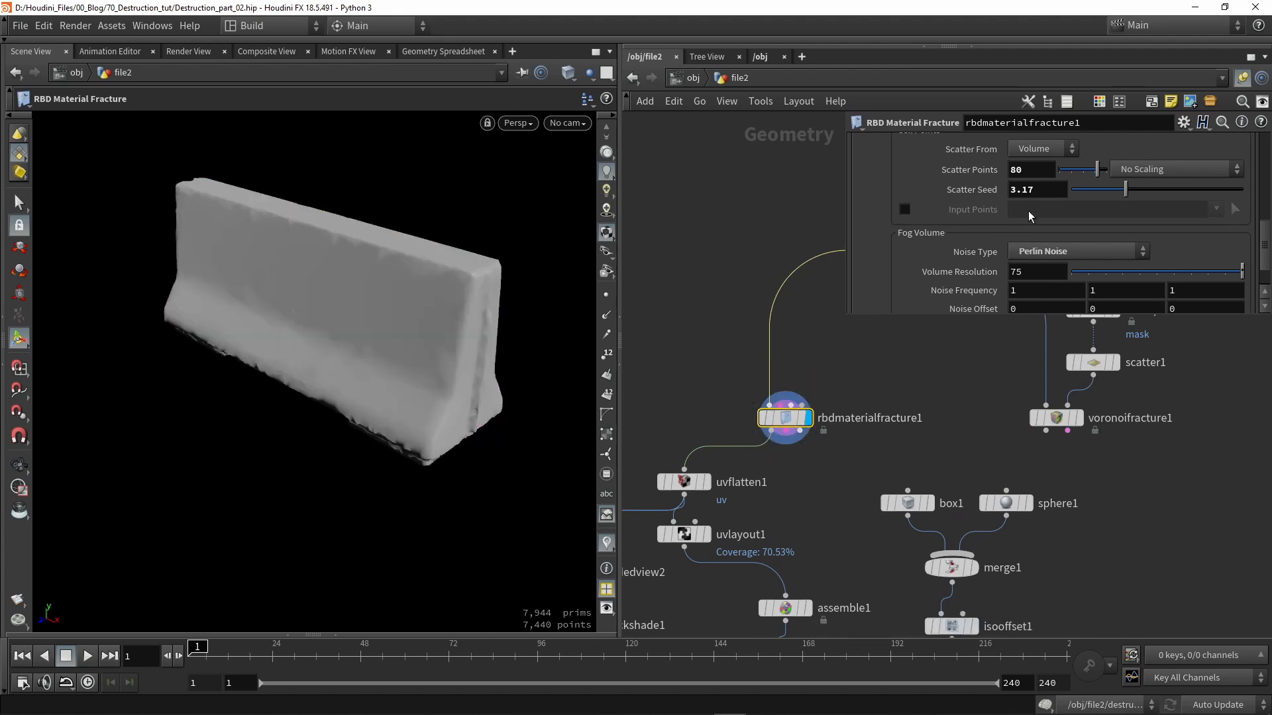
scroll(1048, 225, up, 2)
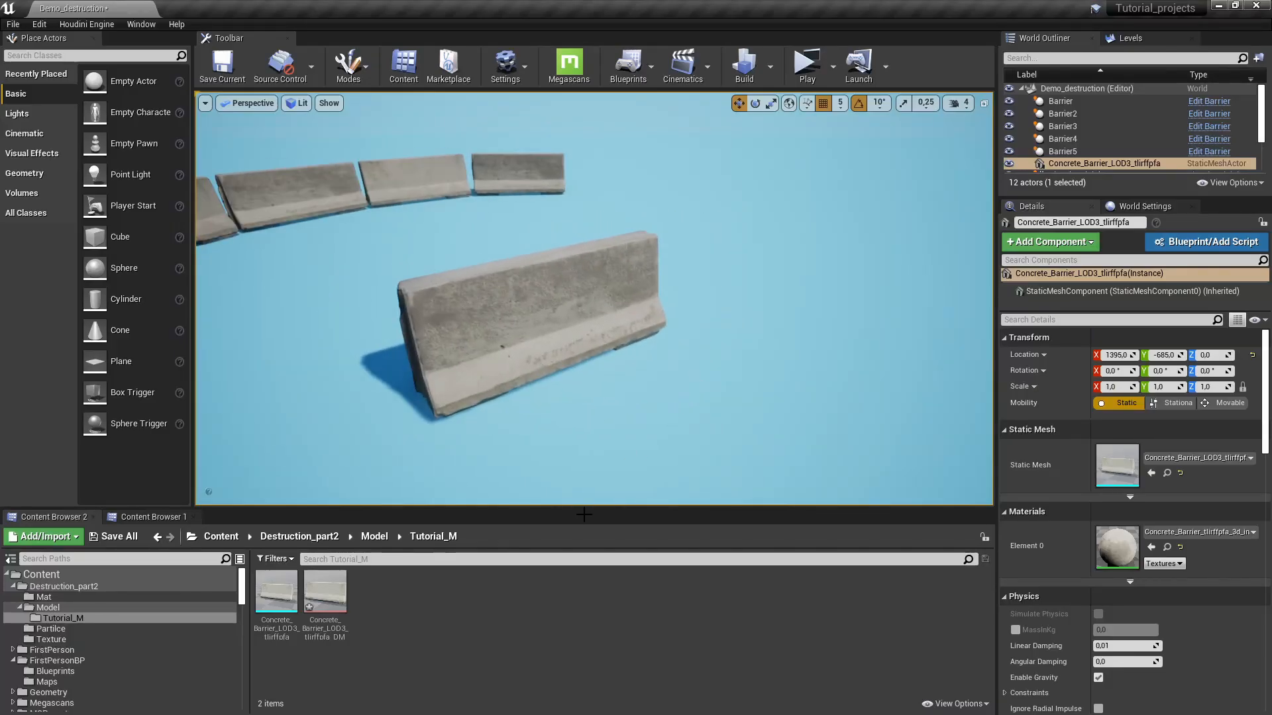
- Open the Concrete_Barrier_LOD3_tlirffpfa_DM destructible mesh and view the barrier at an angle
double_click(325, 592)
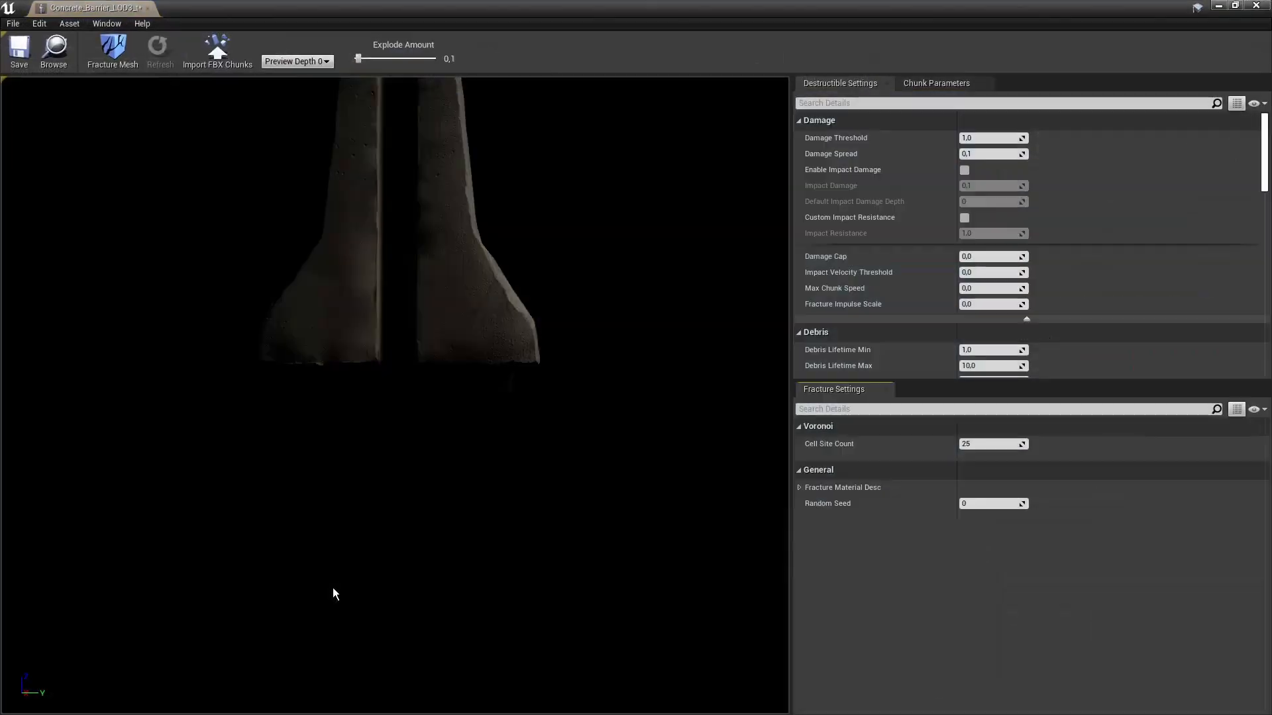
drag(486, 297, 341, 348)
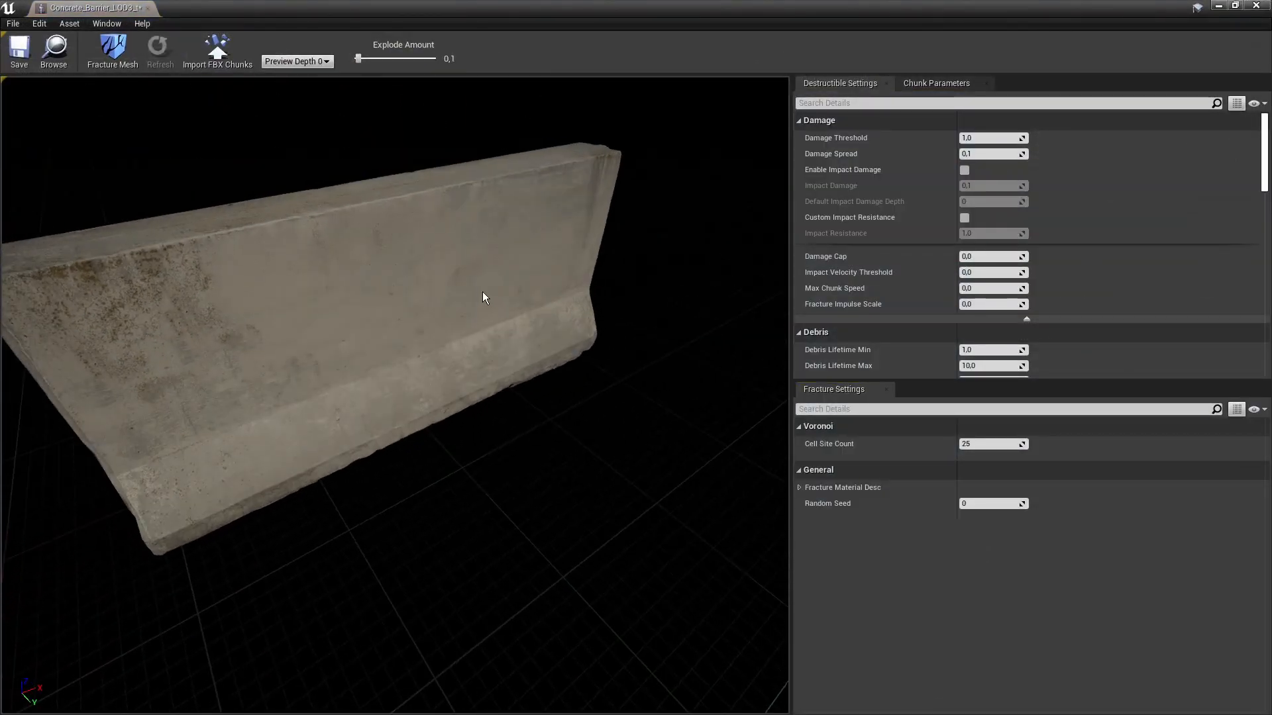
scroll(483, 296, down, 4)
scroll(482, 296, up, 3)
mouse_move(449, 304)
middle_down()
mouse_move(507, 341)
mouse_move(448, 304)
middle_up()
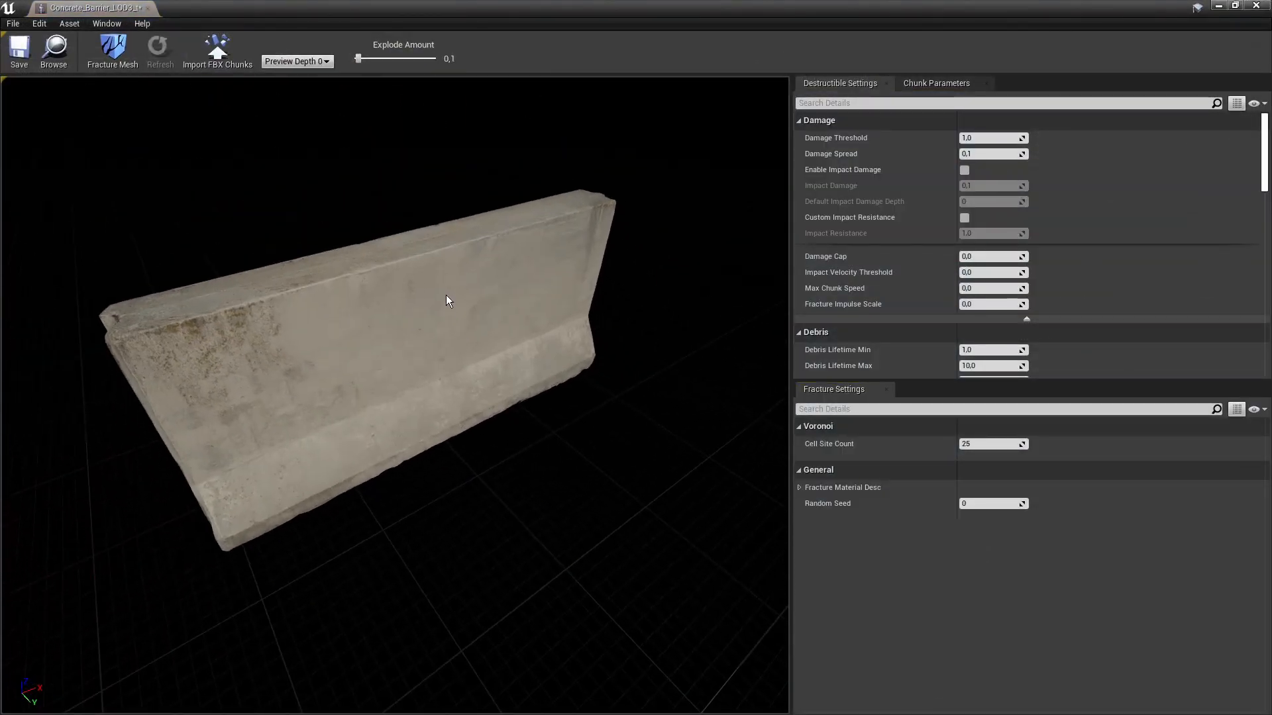
- Import chunks from Barrier_fractured02.fbx and test the Explode Amount slider on them
click(216, 65)
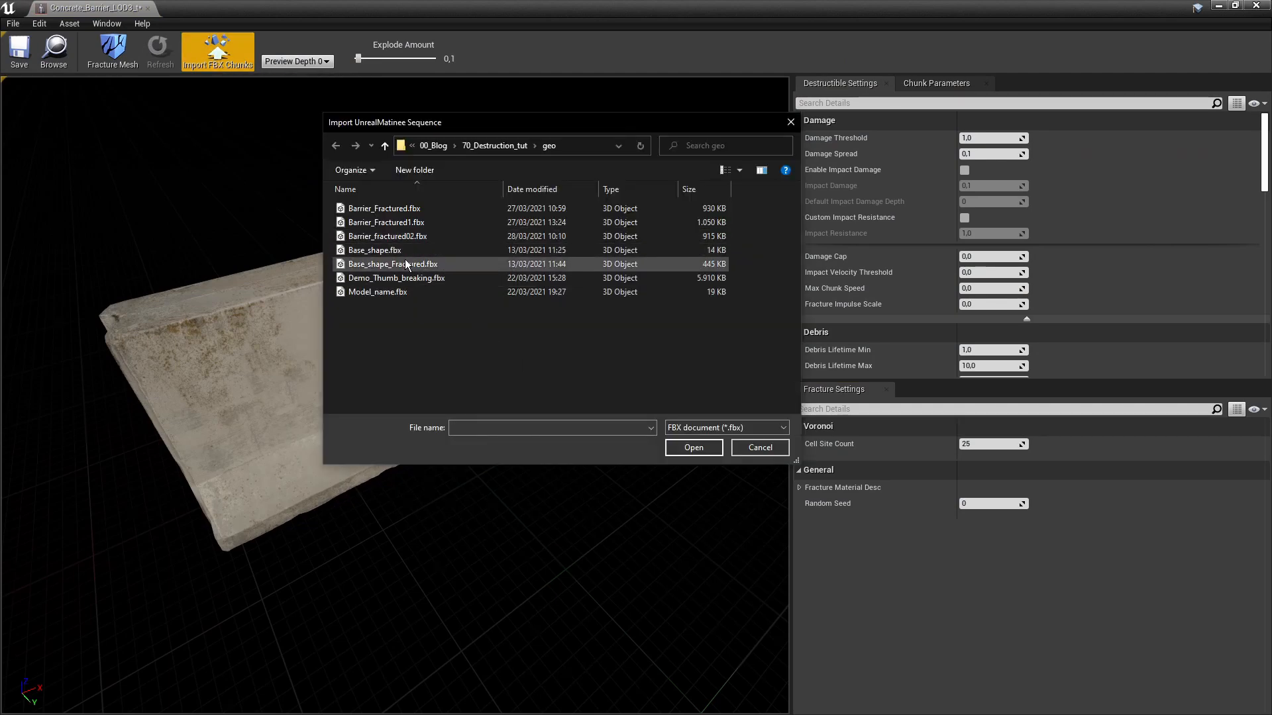
click(405, 238)
click(692, 447)
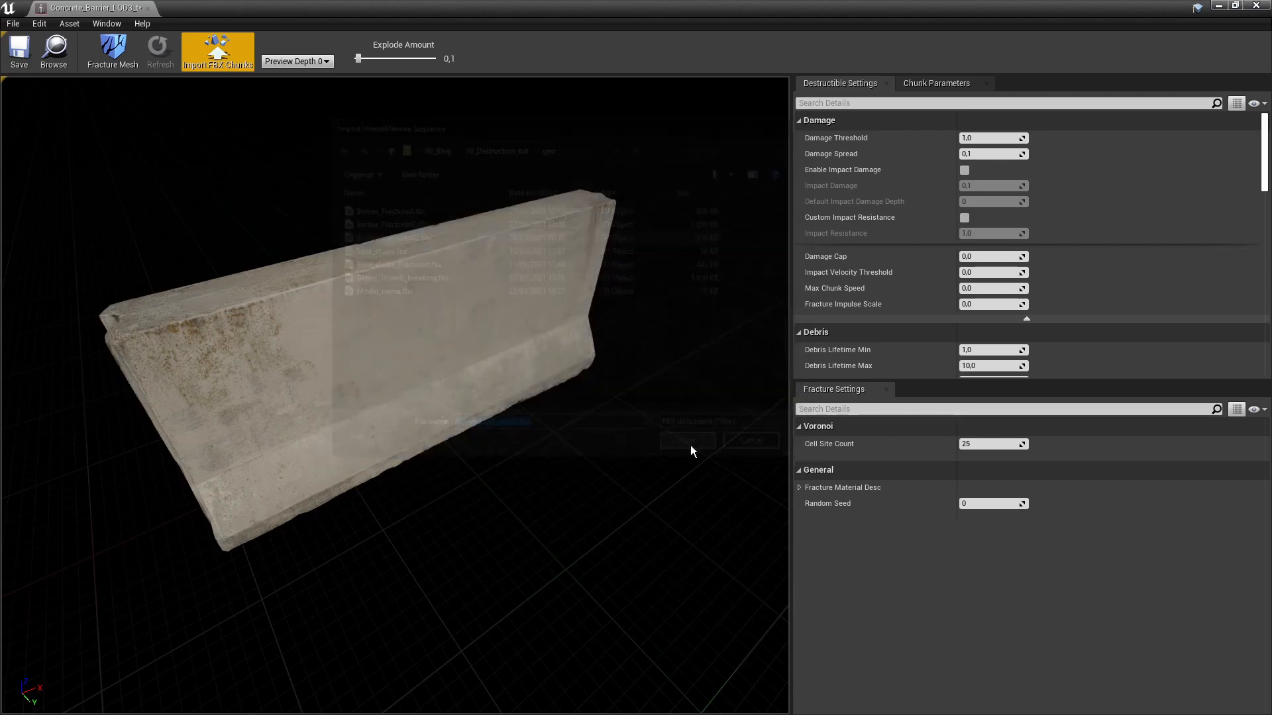
drag(596, 398, 199, 397)
drag(623, 311, 498, 388)
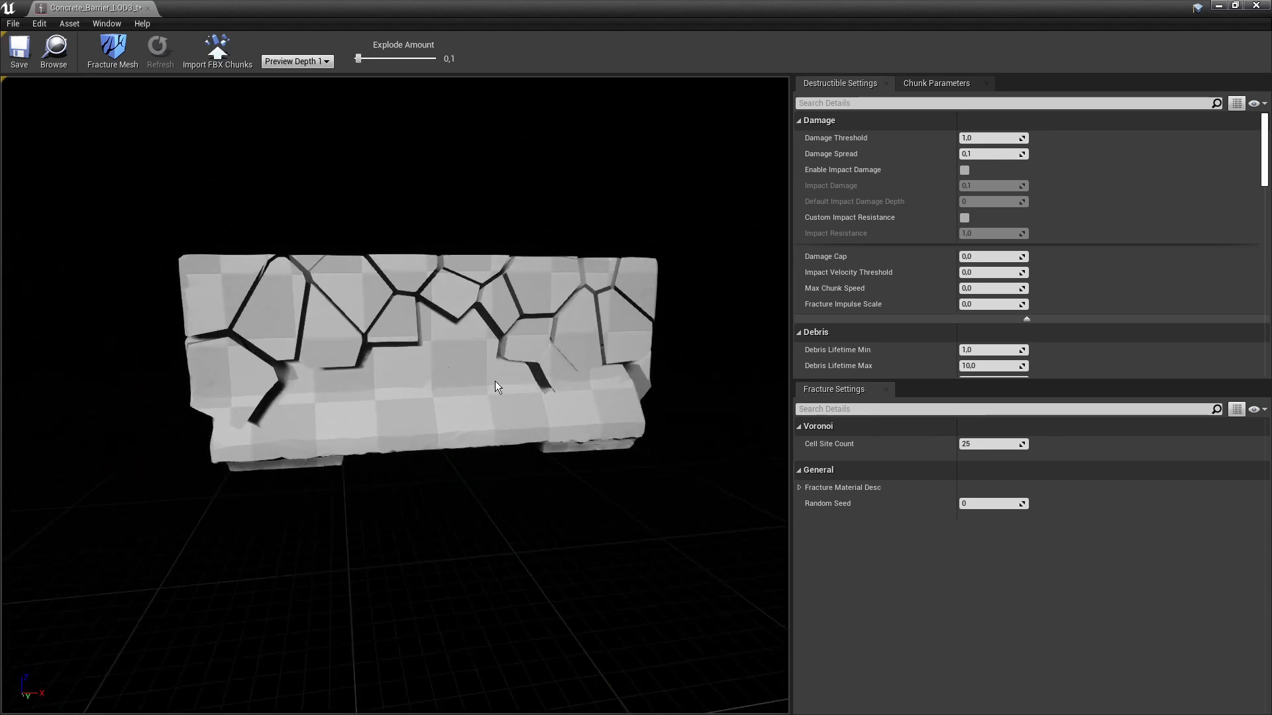
mouse_move(358, 58)
mouse_down()
mouse_move(372, 61)
mouse_move(357, 58)
mouse_up()
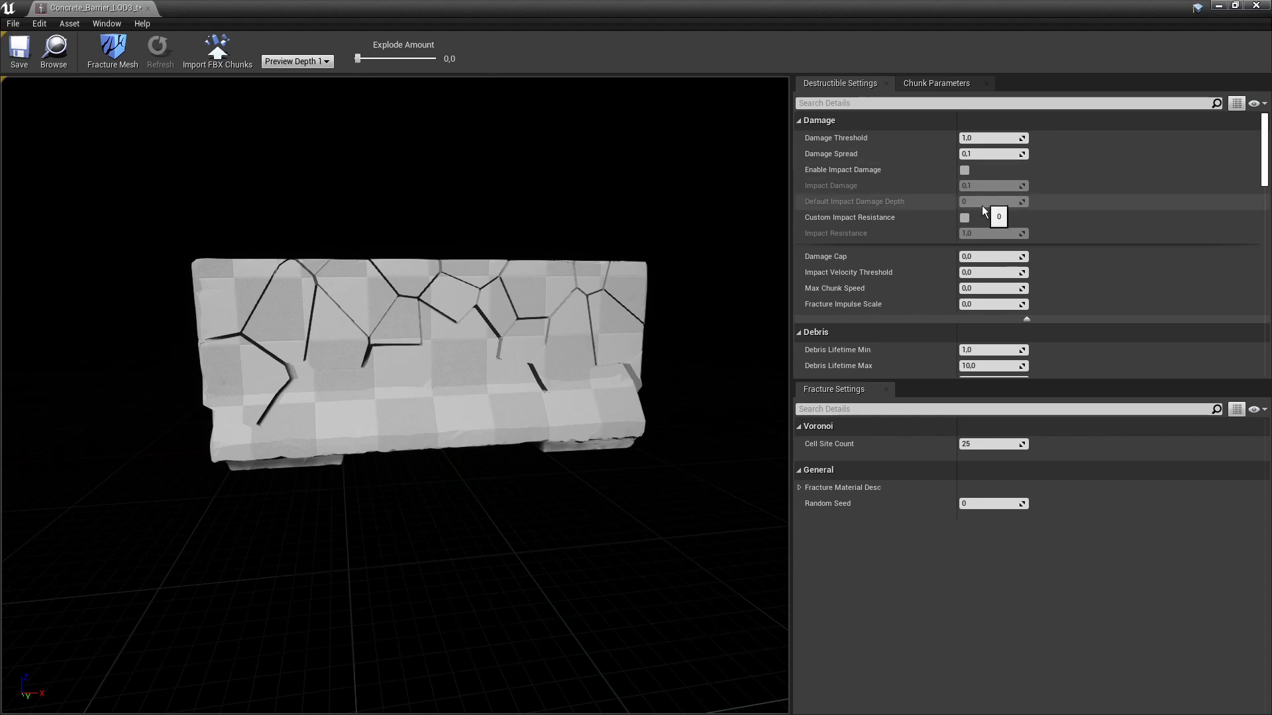
- Expand material elements 0 and 1 under Skeletal Mesh > Materials
scroll(982, 200, down, 10)
scroll(958, 242, down, 3)
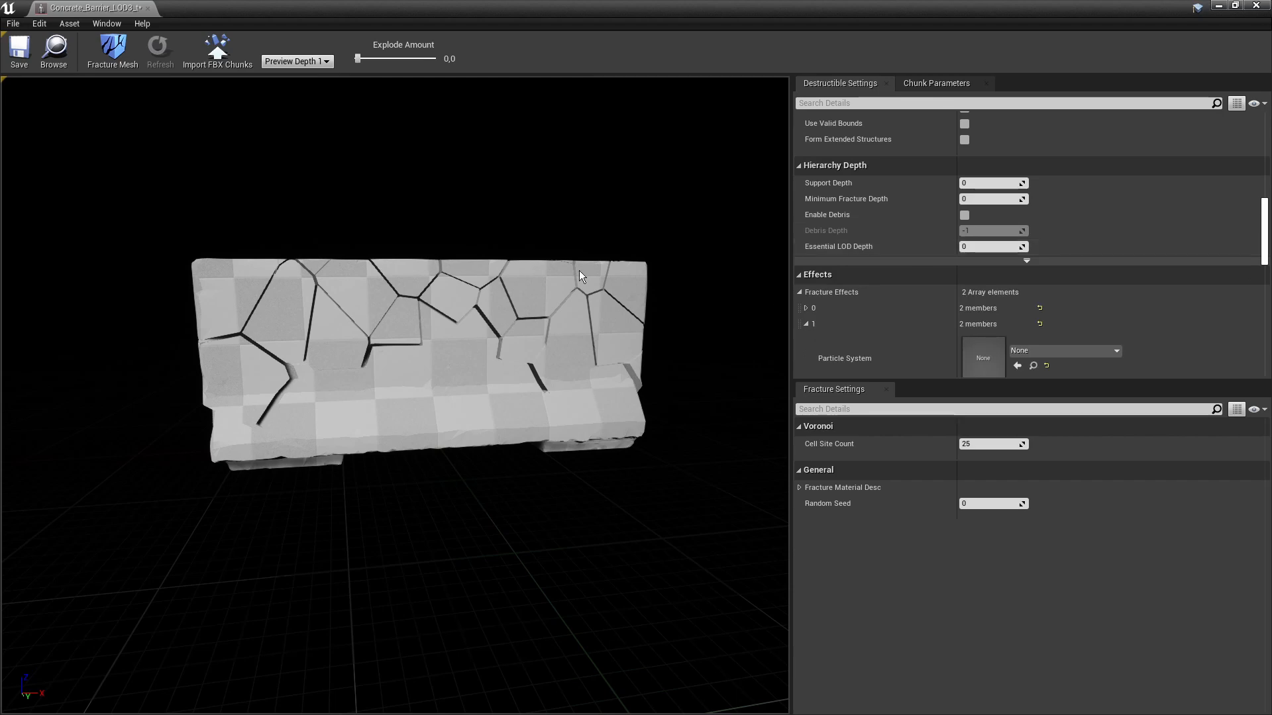
scroll(912, 276, down, 4)
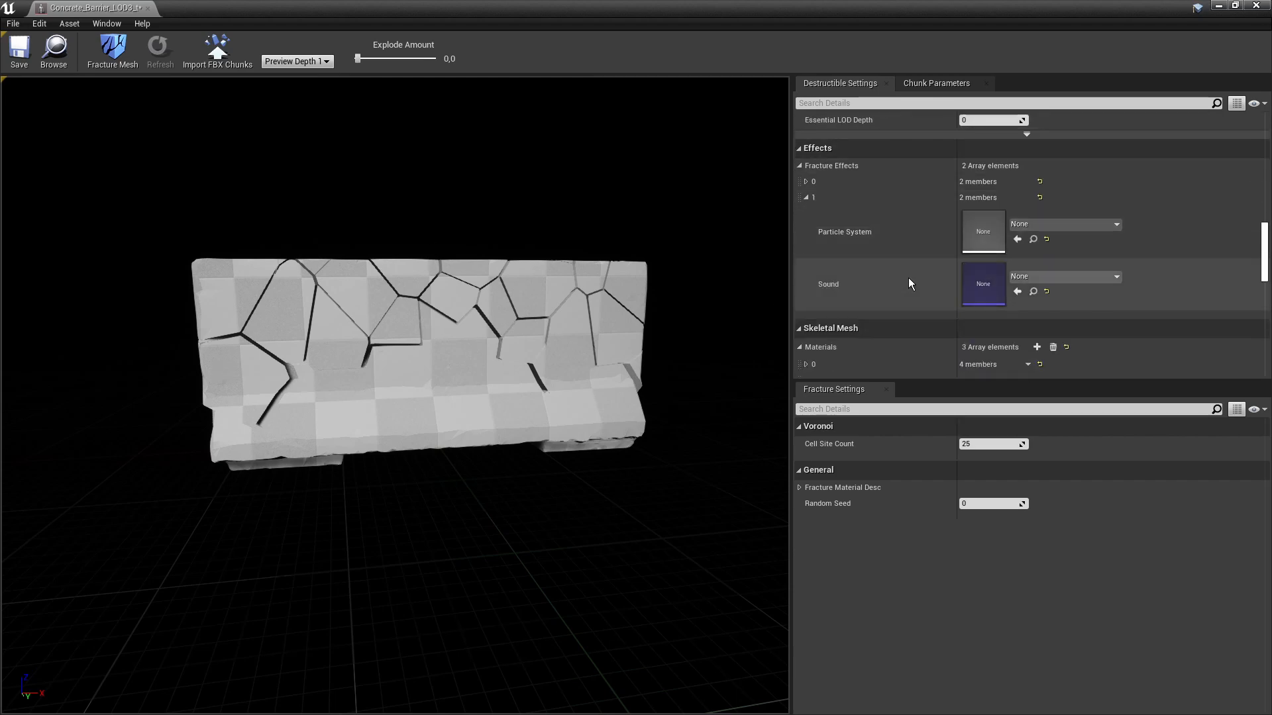
scroll(907, 278, down, 5)
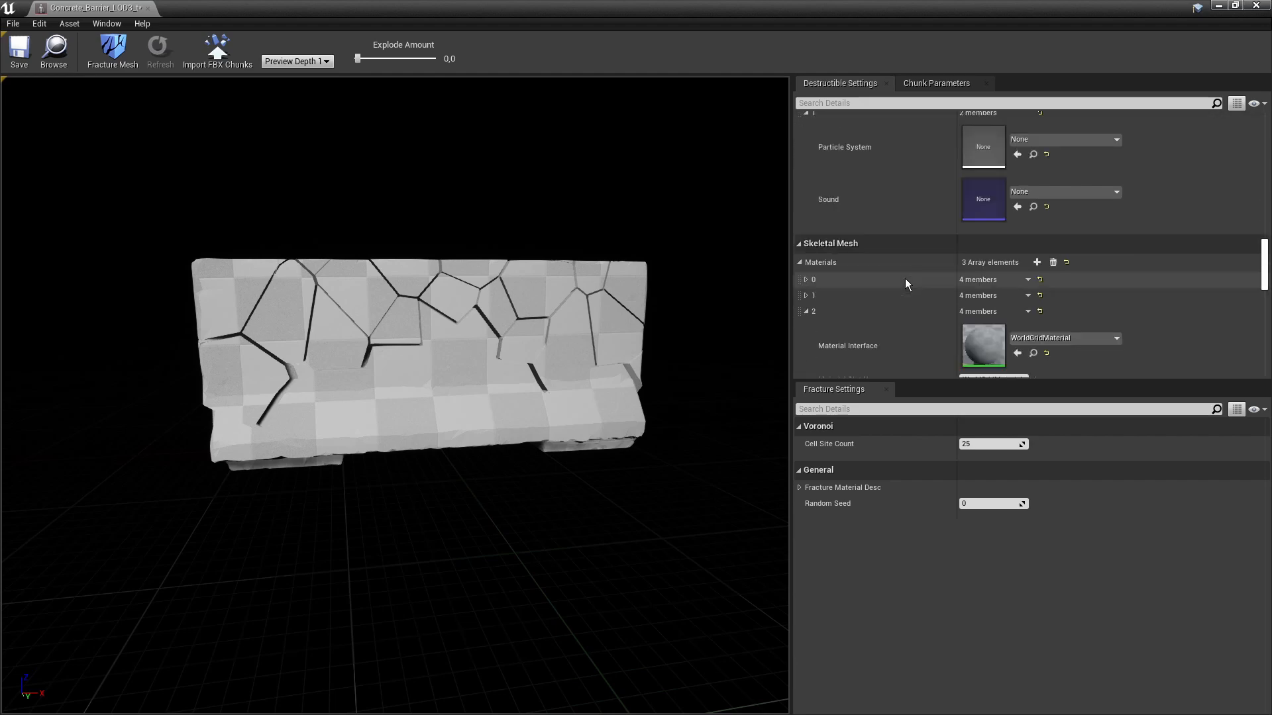
click(806, 215)
scroll(815, 243, down, 4)
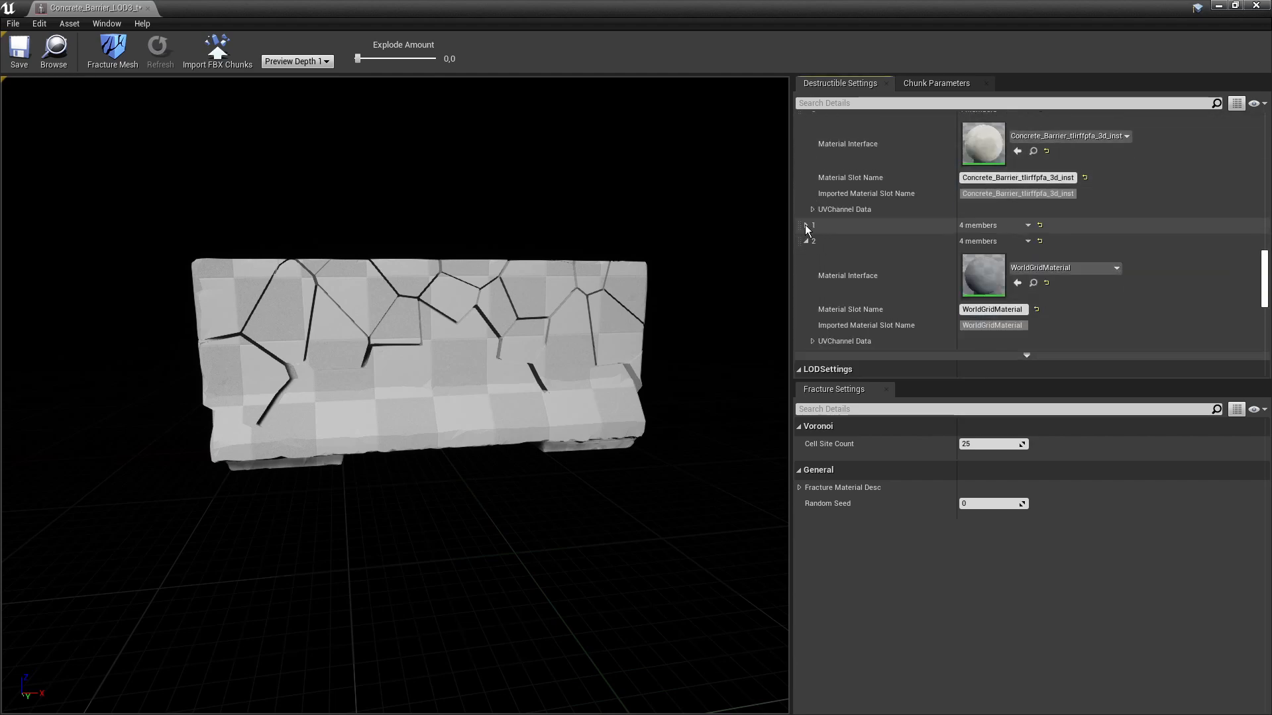
click(806, 225)
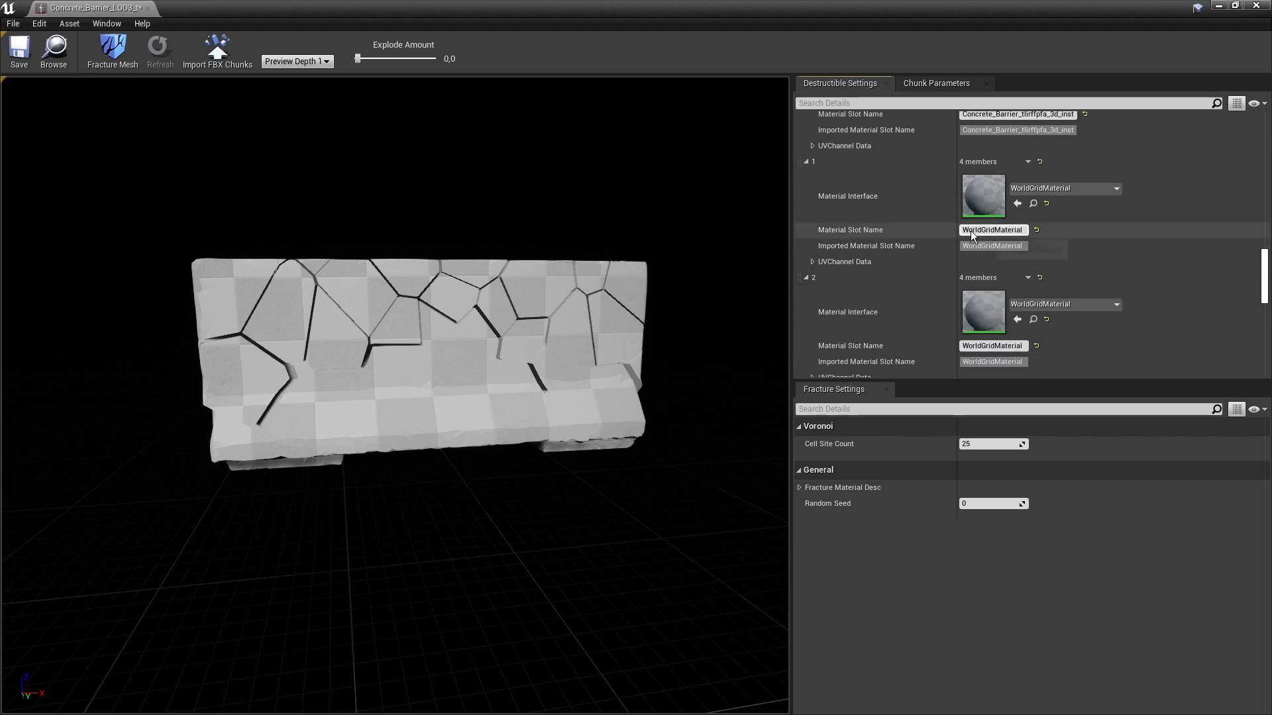
- Float the mesh editor over the level editor and drag in the concrete material
drag(941, 8, 573, 154)
scroll(762, 292, up, 3)
drag(324, 593, 746, 284)
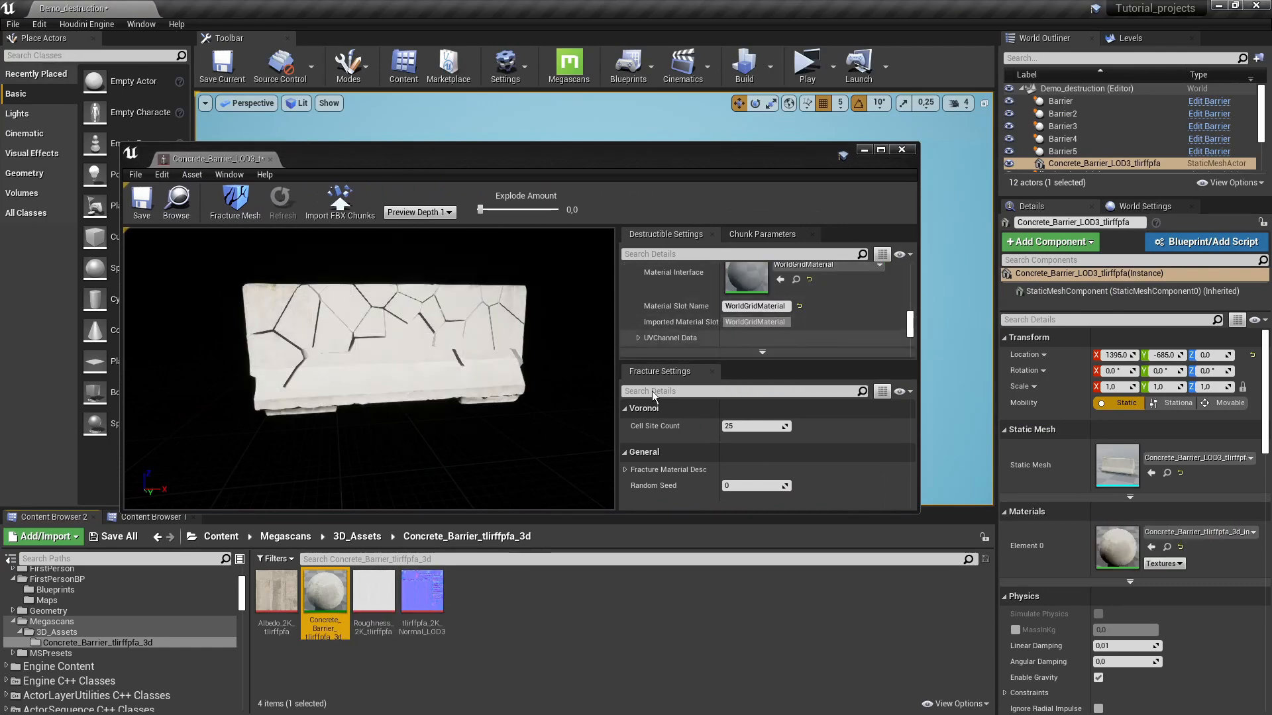
- Assign the concrete material to the barrier slots and test-place the destructible barrier in game view
drag(322, 592, 755, 305)
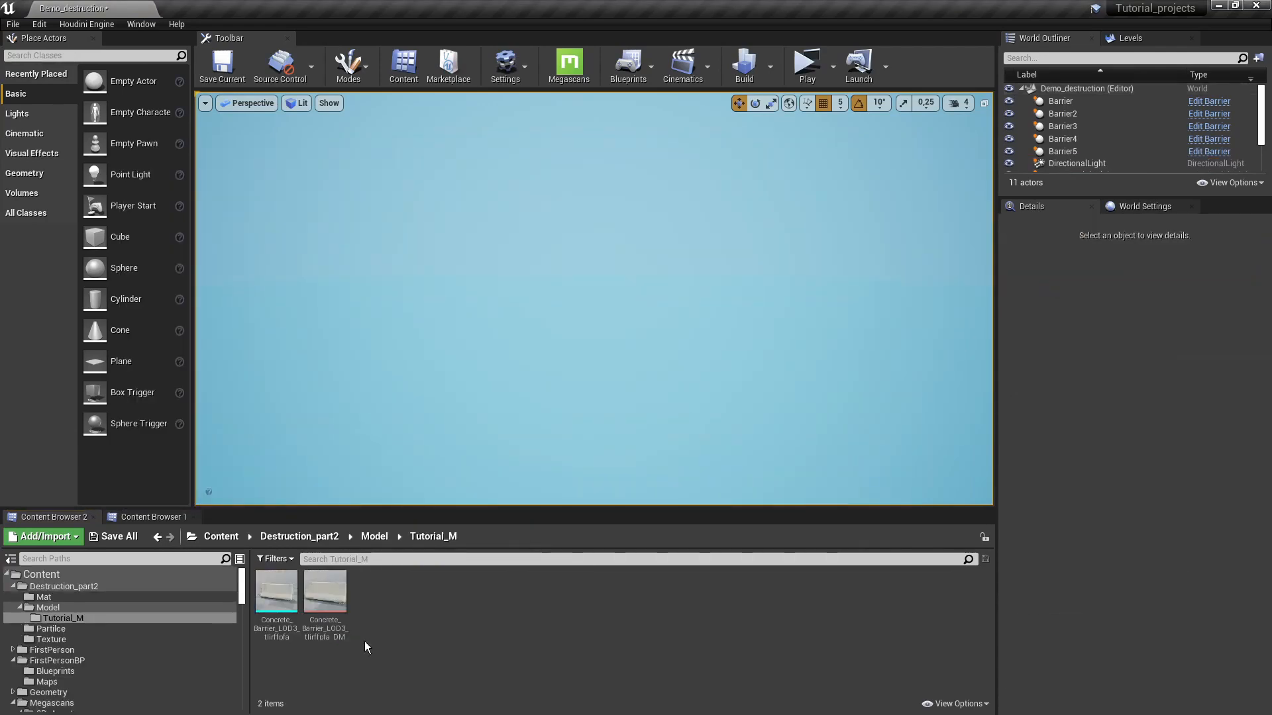
drag(334, 612, 636, 388)
key(f)
right_drag(636, 387, 676, 368)
key(g)
mouse_move(676, 368)
alt+mouse_down()
mouse_move(722, 366)
mouse_move(683, 372)
alt+mouse_up()
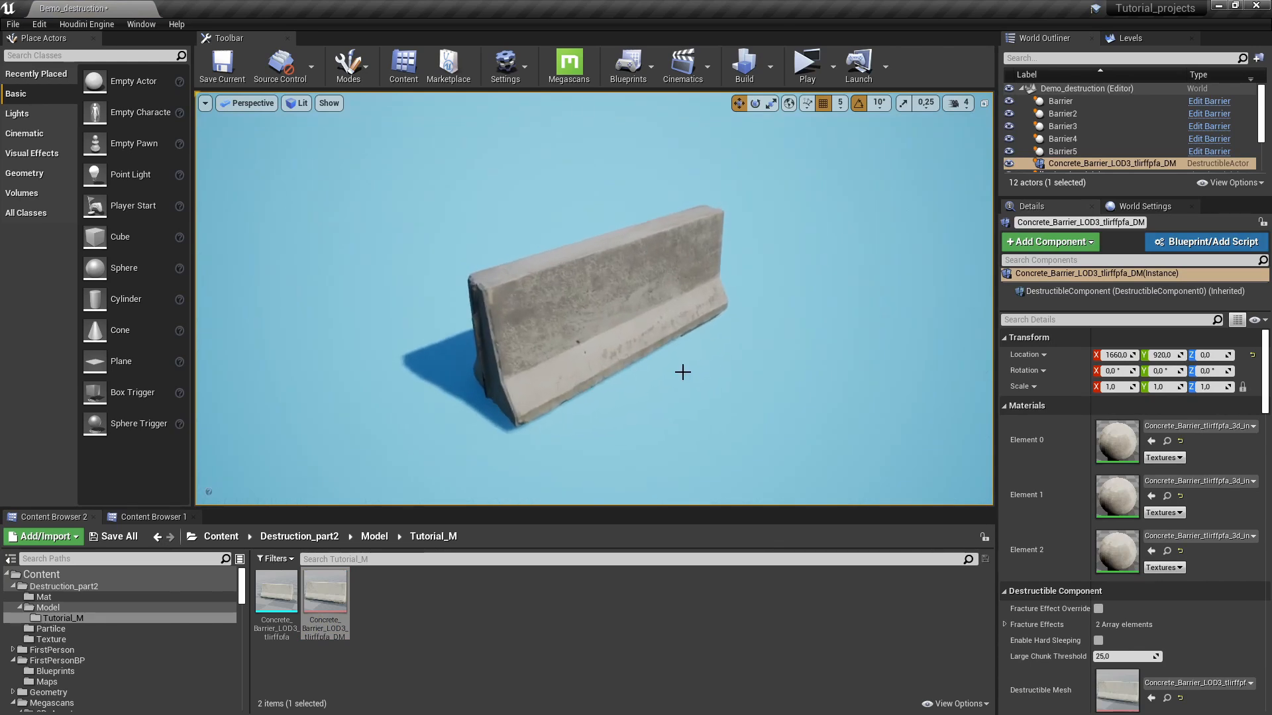
key(g)
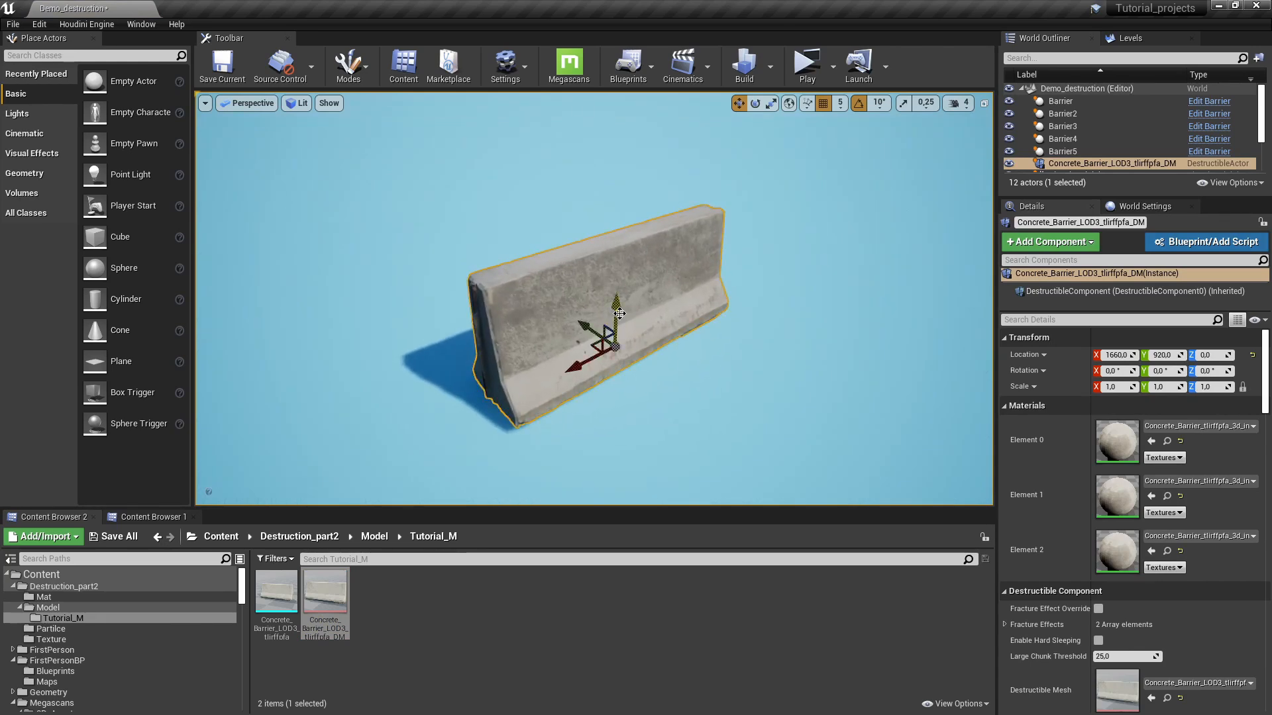
- Delete the test barrier from the level, leaving 11 actors
key(Delete)
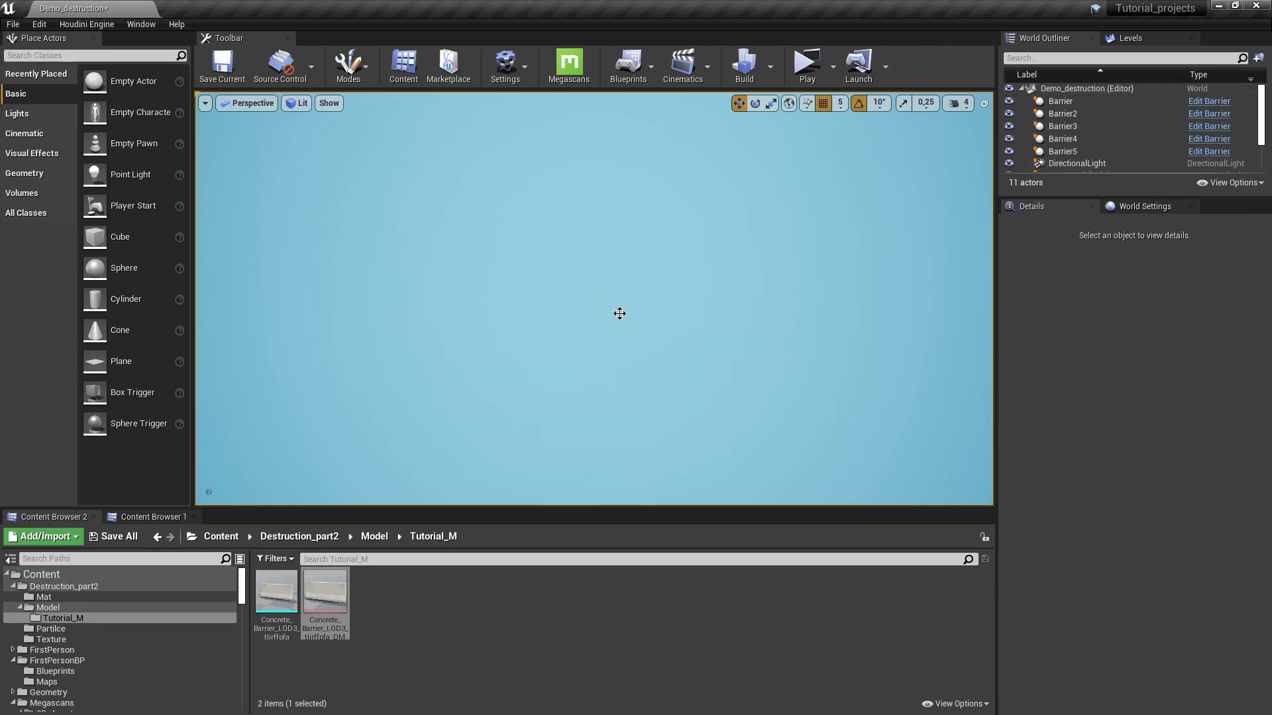
click(422, 610)
right_click(420, 610)
- Create an Actor-based Blueprint named Barrier_destroy
click(518, 293)
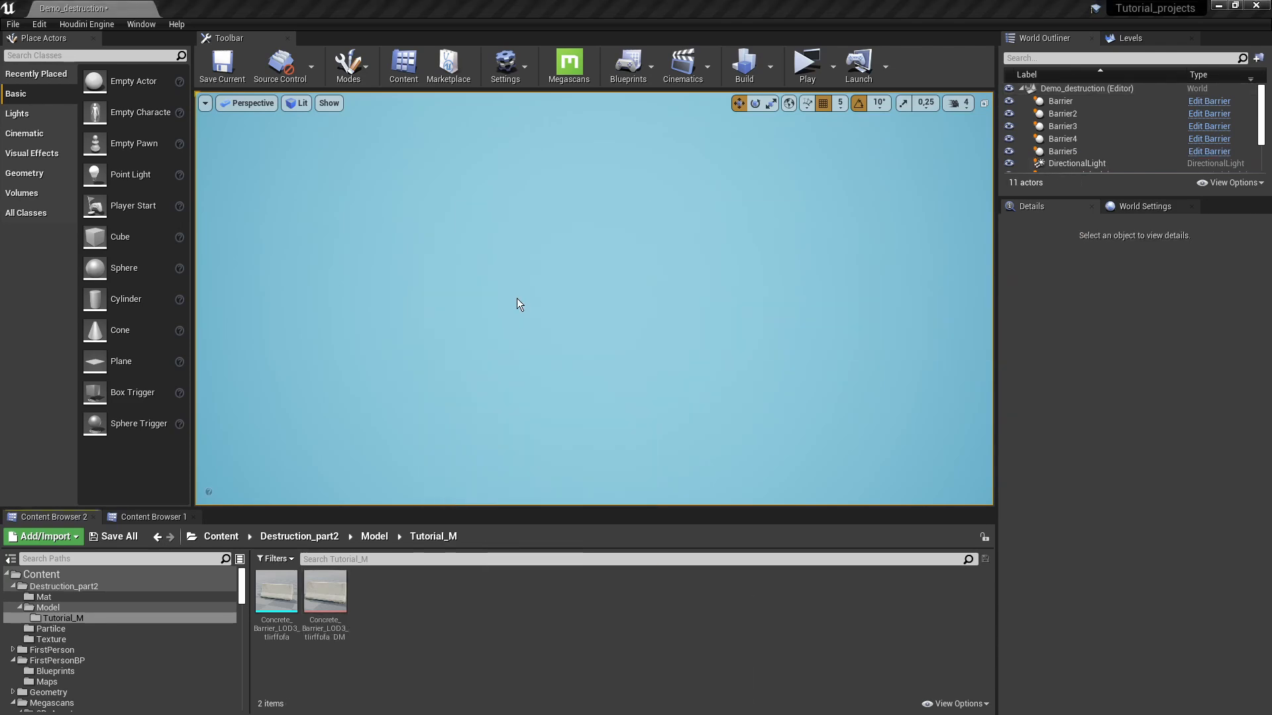
click(507, 257)
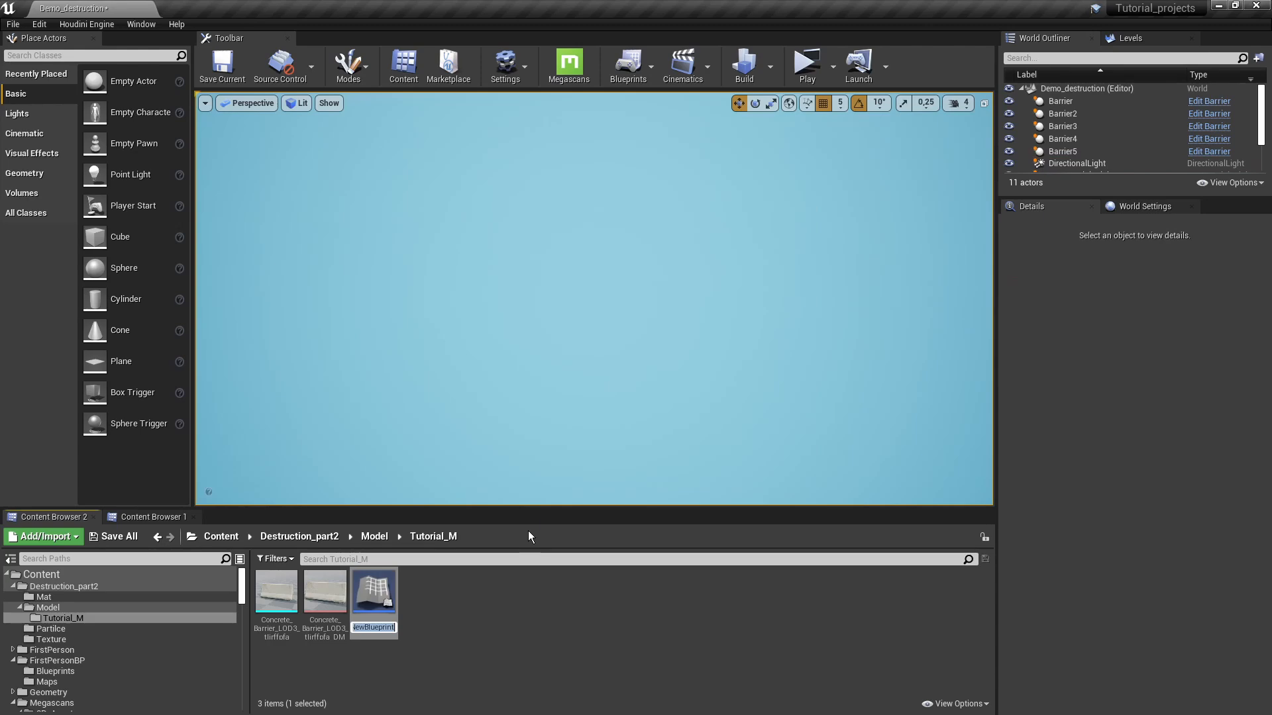
text(Barrier_destroy)
key(Return)
- Add the destructible barrier as a component of Barrier_destroy and compile it
double_click(285, 594)
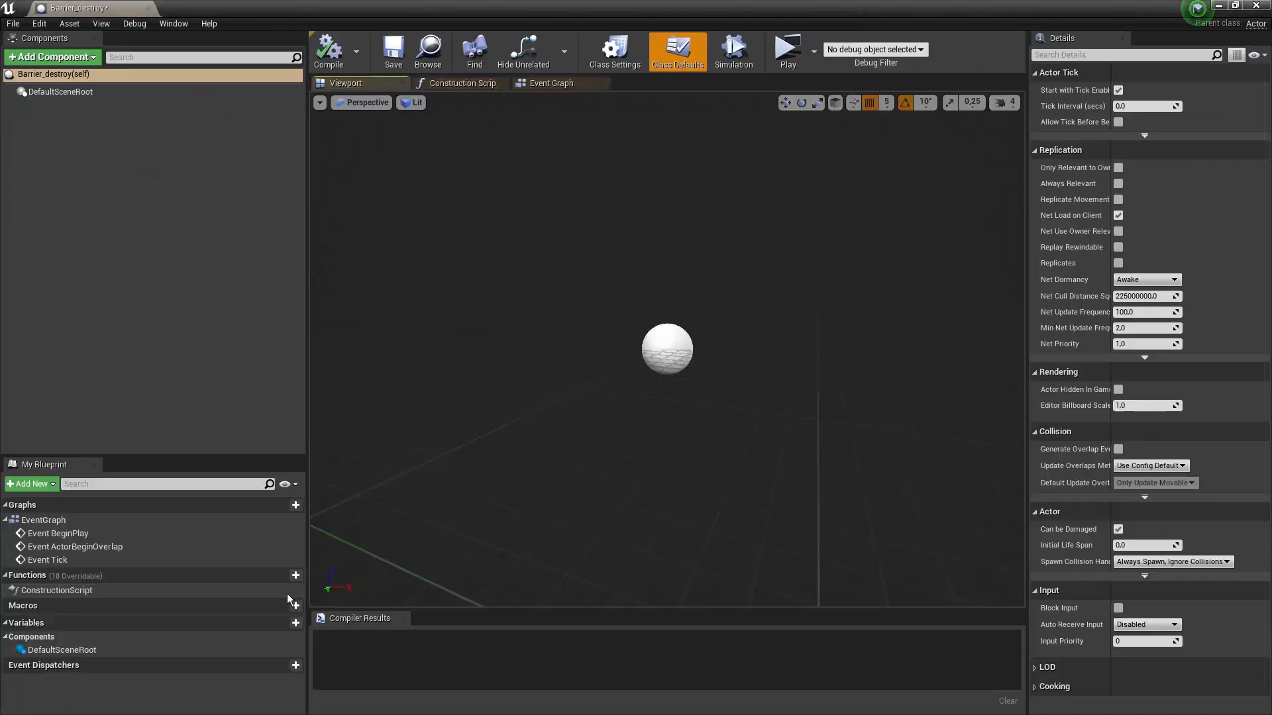
drag(592, 9, 744, 82)
drag(372, 601, 640, 316)
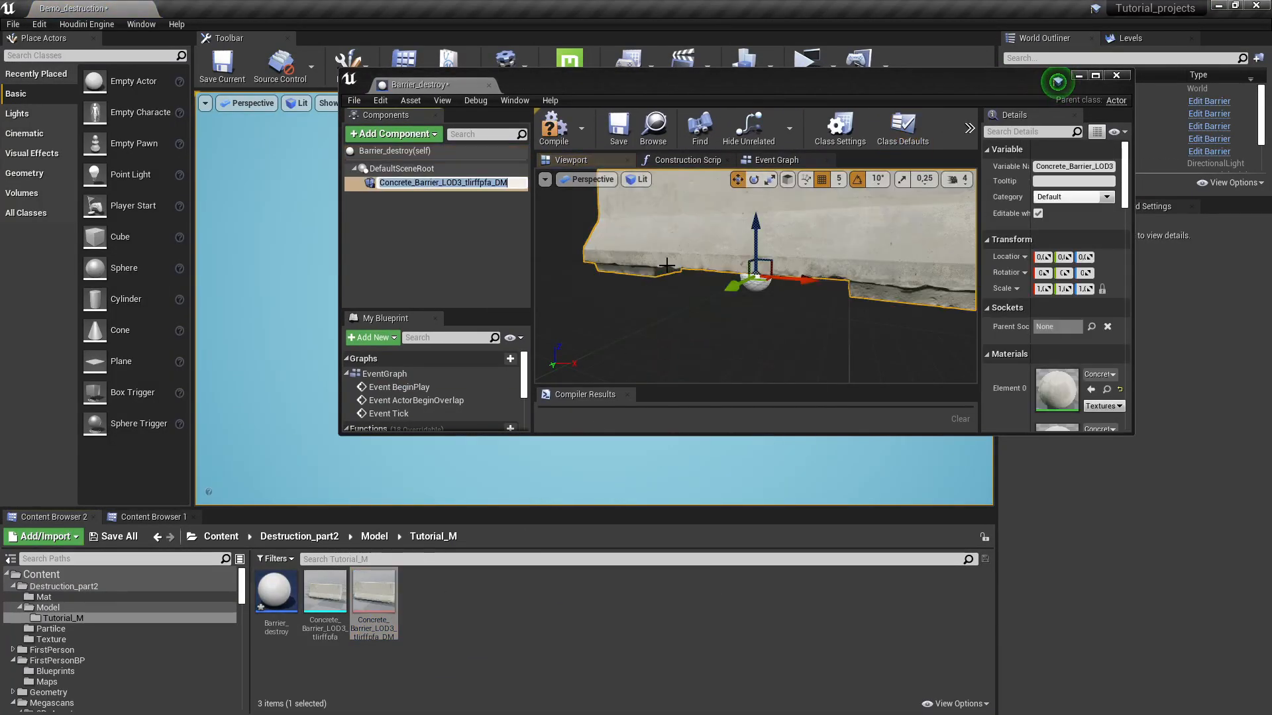
click(1097, 76)
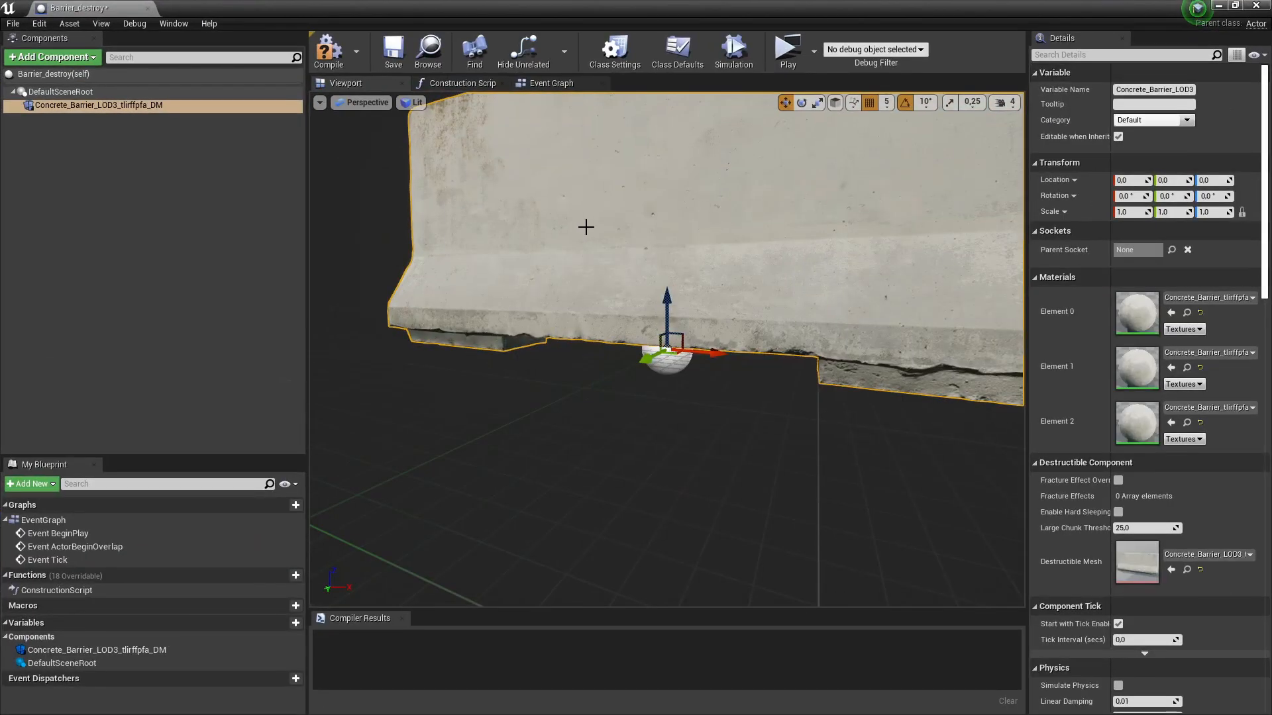
drag(610, 219, 735, 239)
right_drag(735, 239, 656, 208)
click(336, 60)
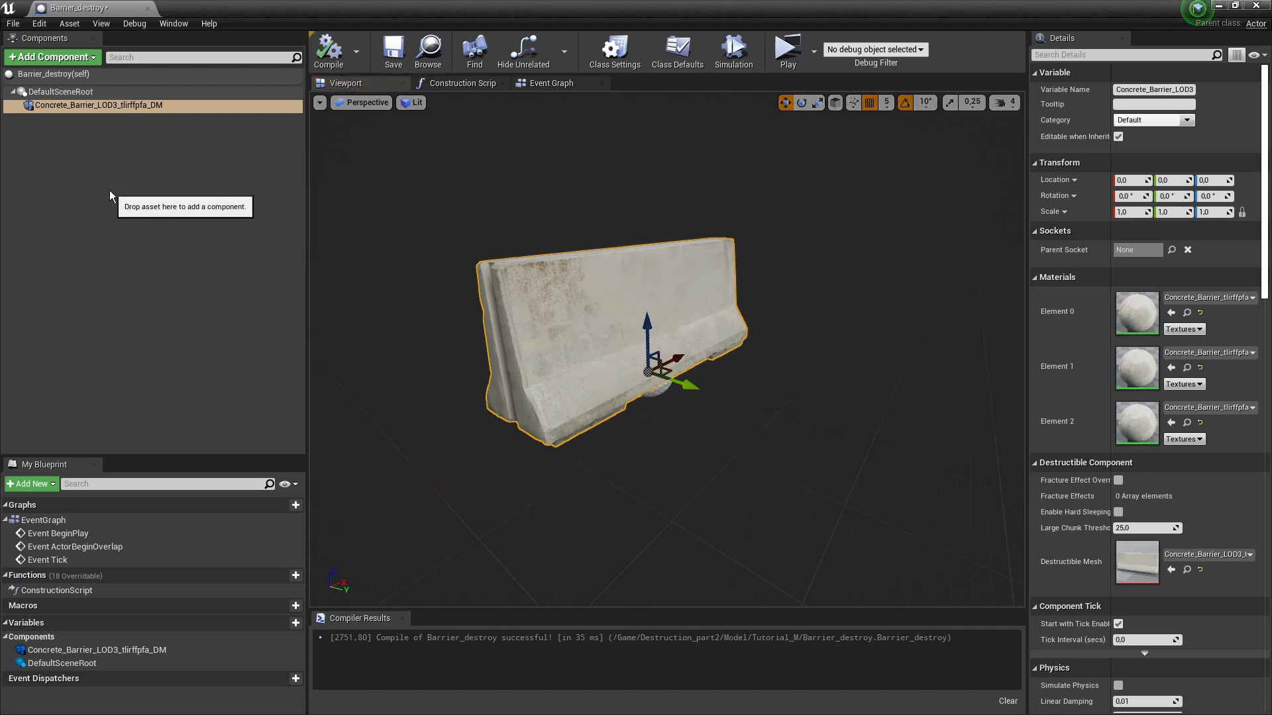
- Add an On Component Fracture event for the barrier mesh and save the Blueprint
drag(1027, 181, 942, 183)
scroll(1114, 330, down, 15)
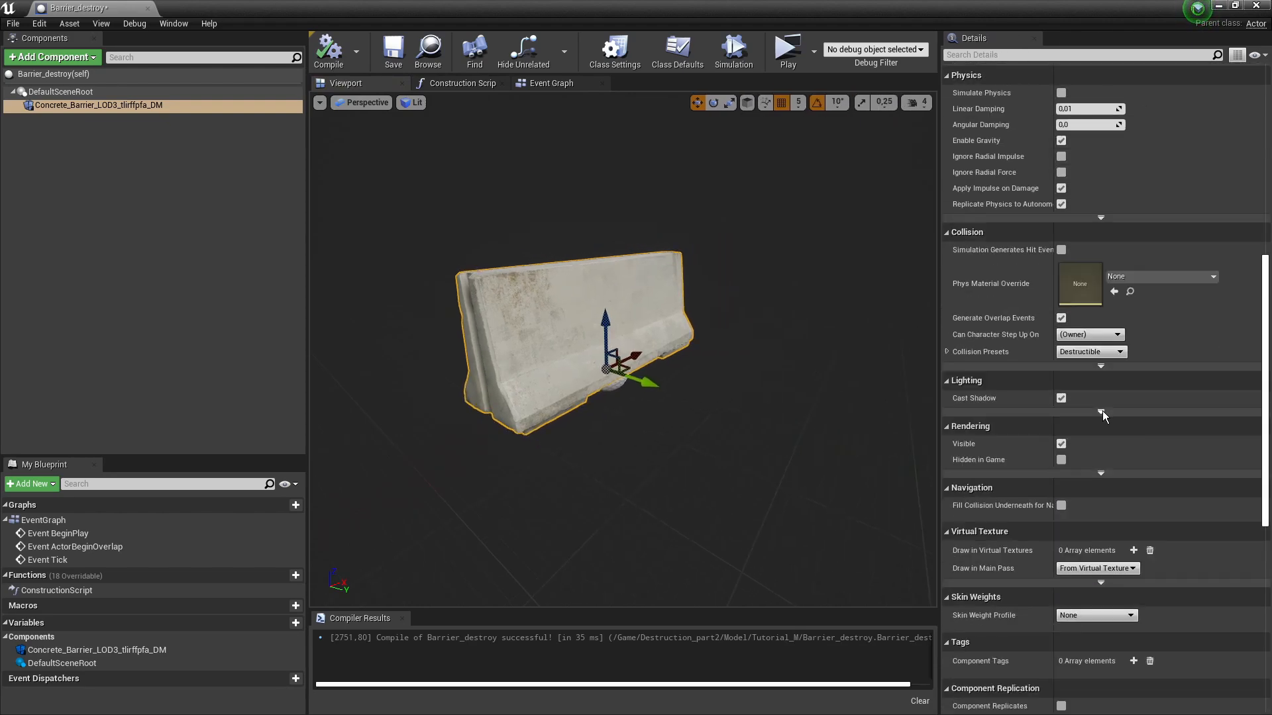
scroll(1094, 401, down, 5)
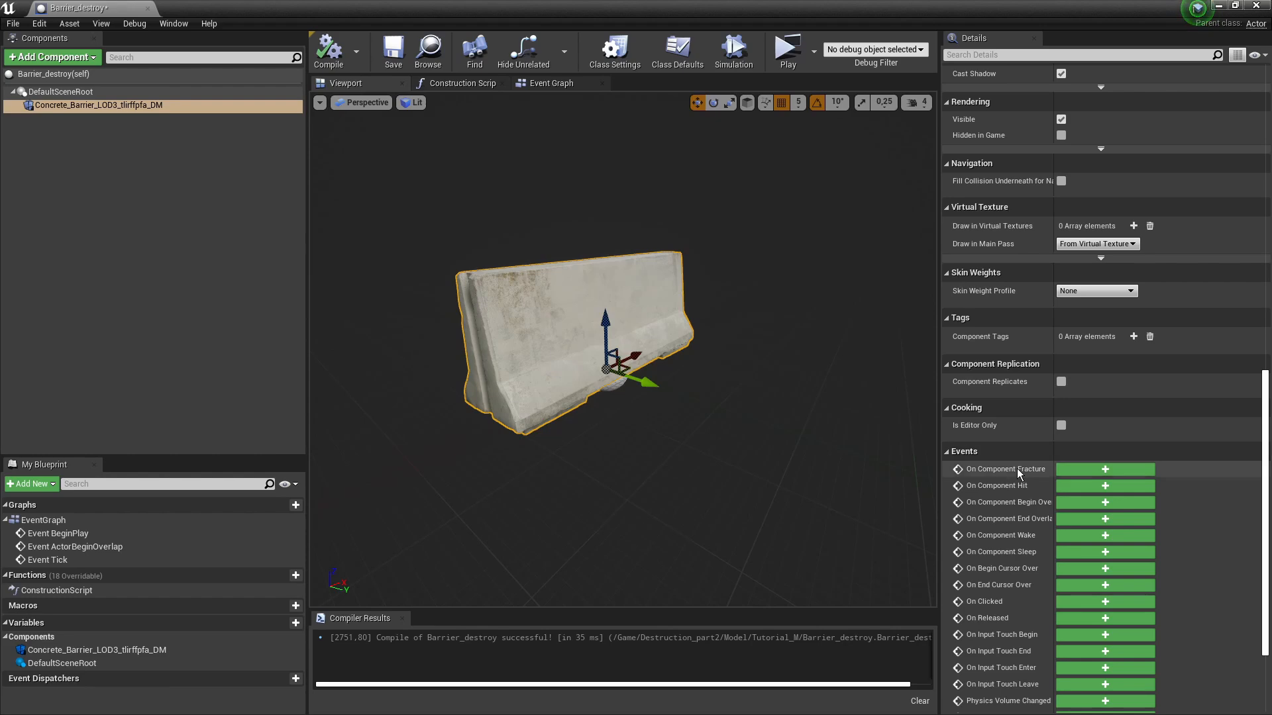
click(1091, 471)
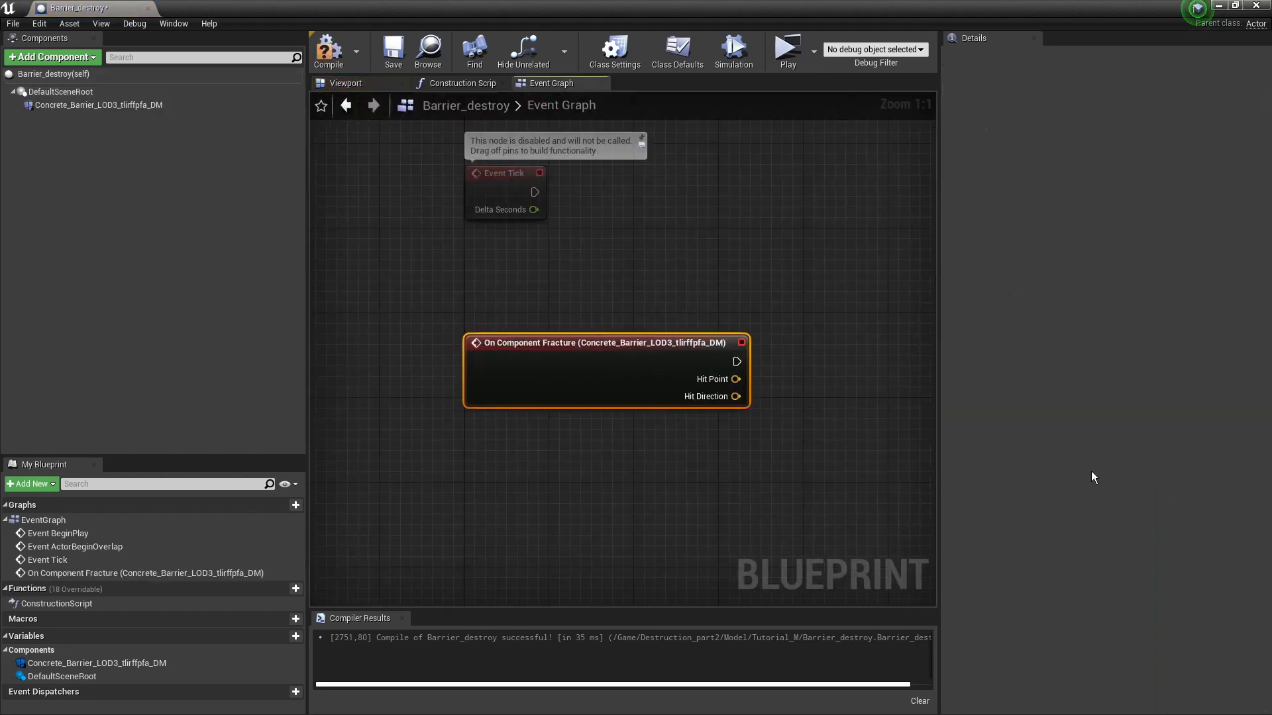
drag(615, 330, 488, 340)
click(526, 305)
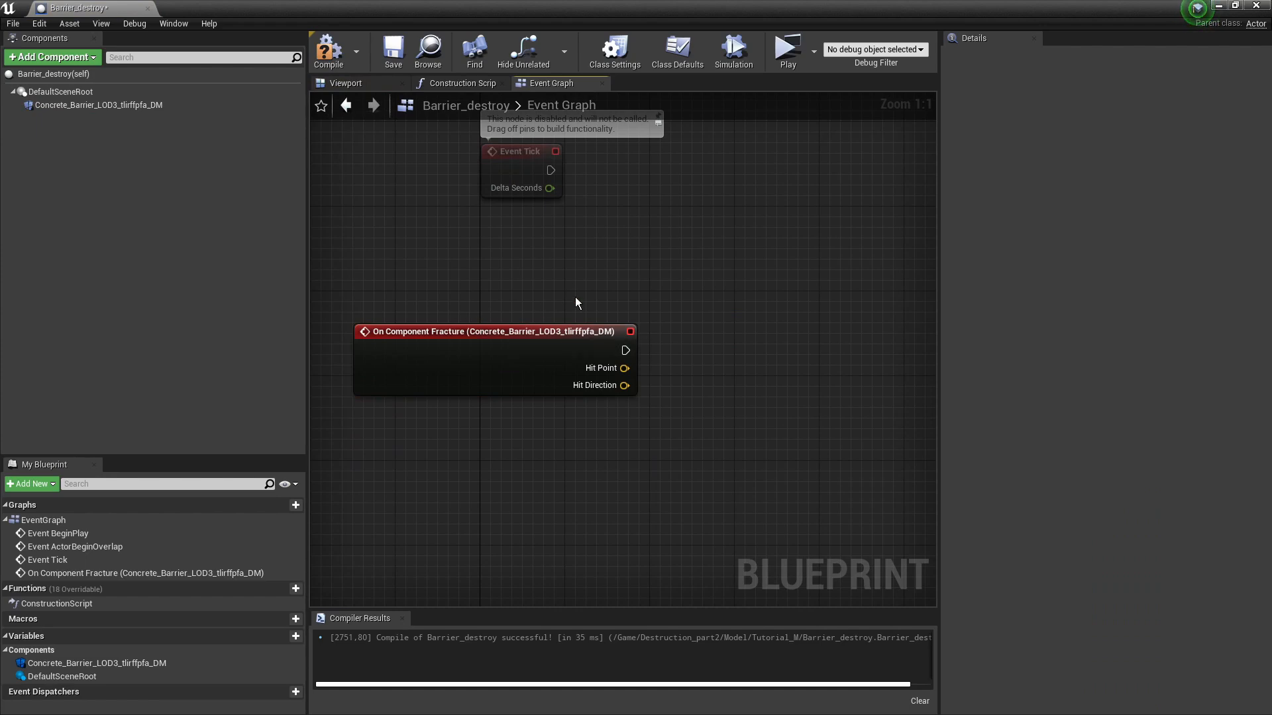
click(402, 53)
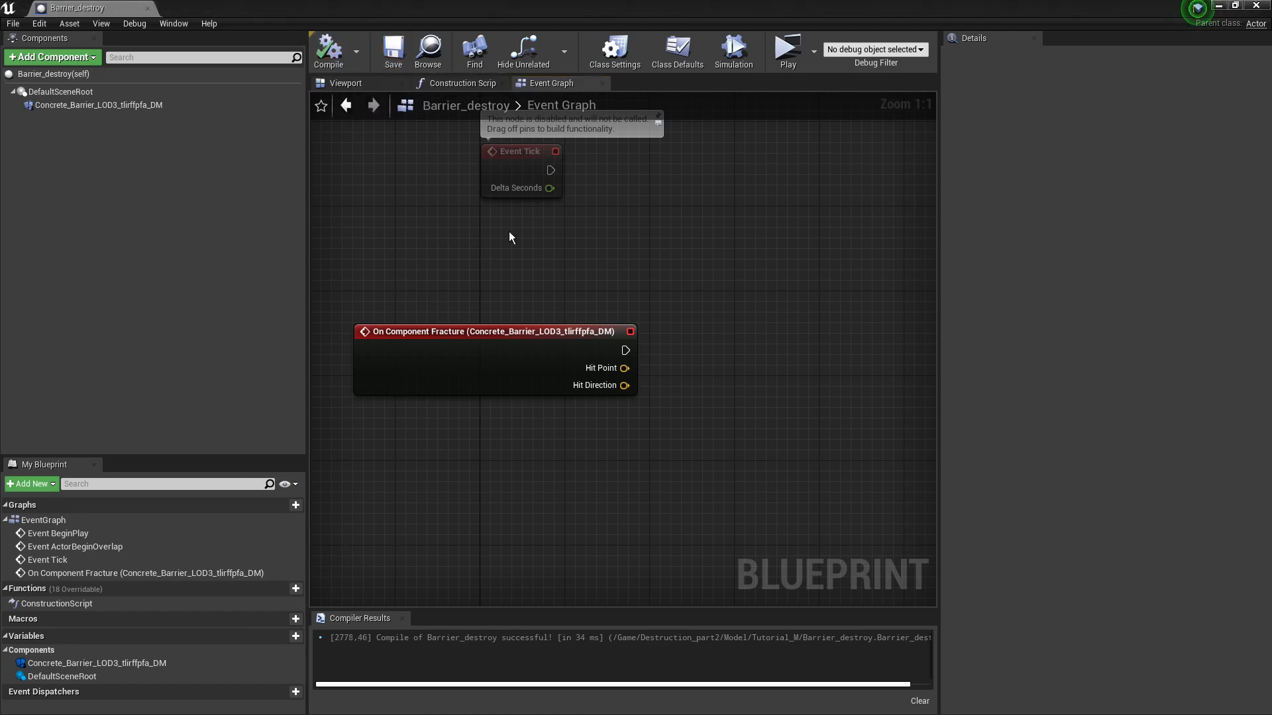
right_drag(692, 269, 742, 307)
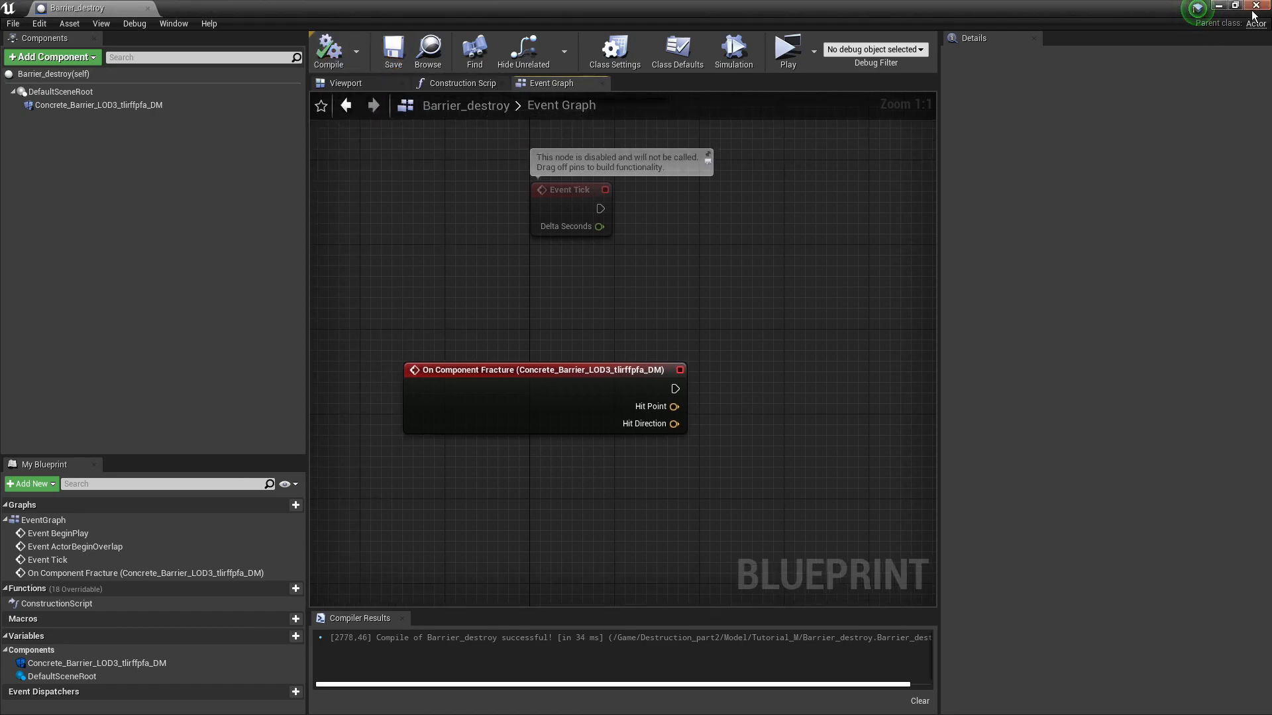
- Place a Barrier_destroy actor into the level
click(1221, 8)
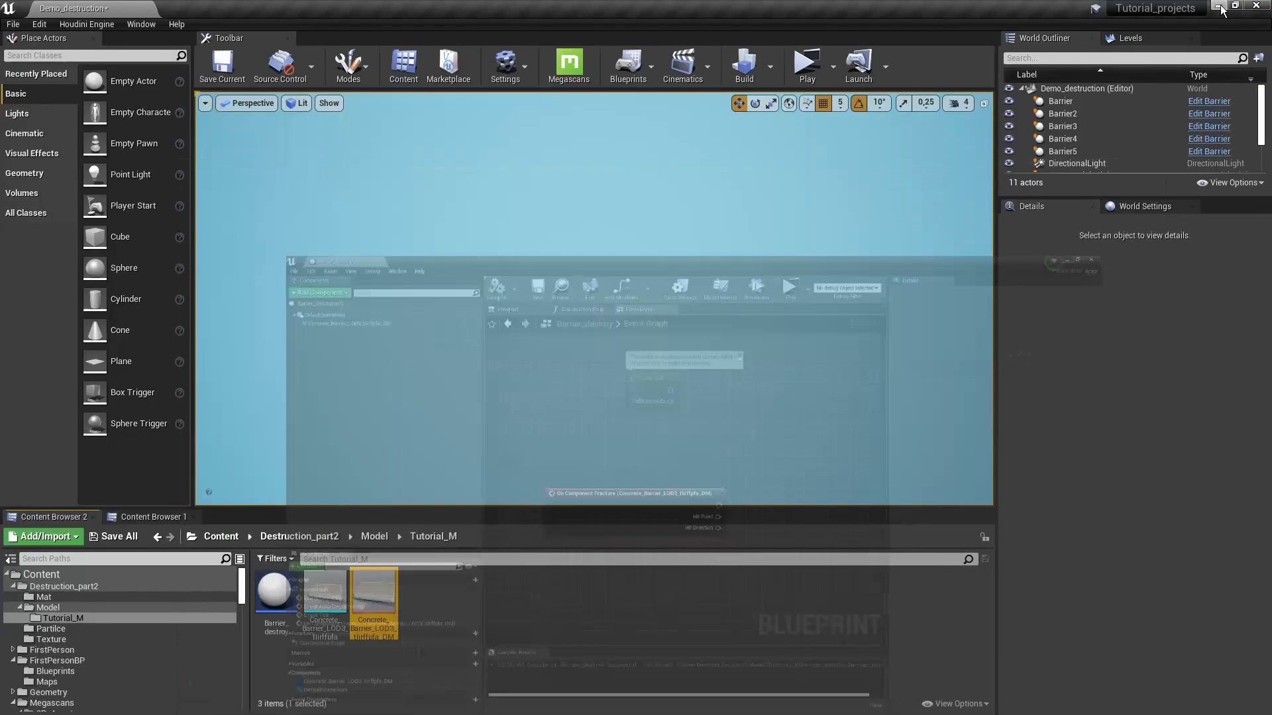
drag(281, 598, 589, 321)
mouse_move(675, 325)
right_down()
mouse_move(675, 354)
mouse_move(670, 310)
right_up()
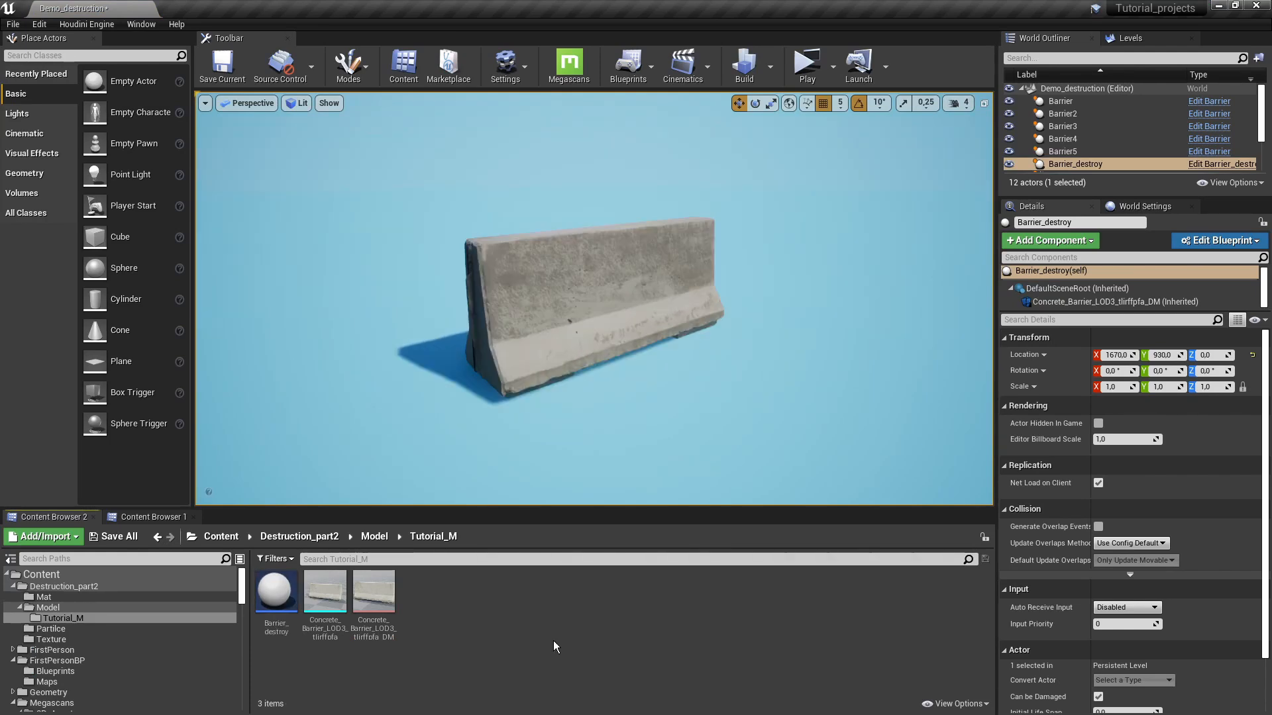
- Set the destructible mesh's Damage Threshold to 20
mouse_move(383, 610)
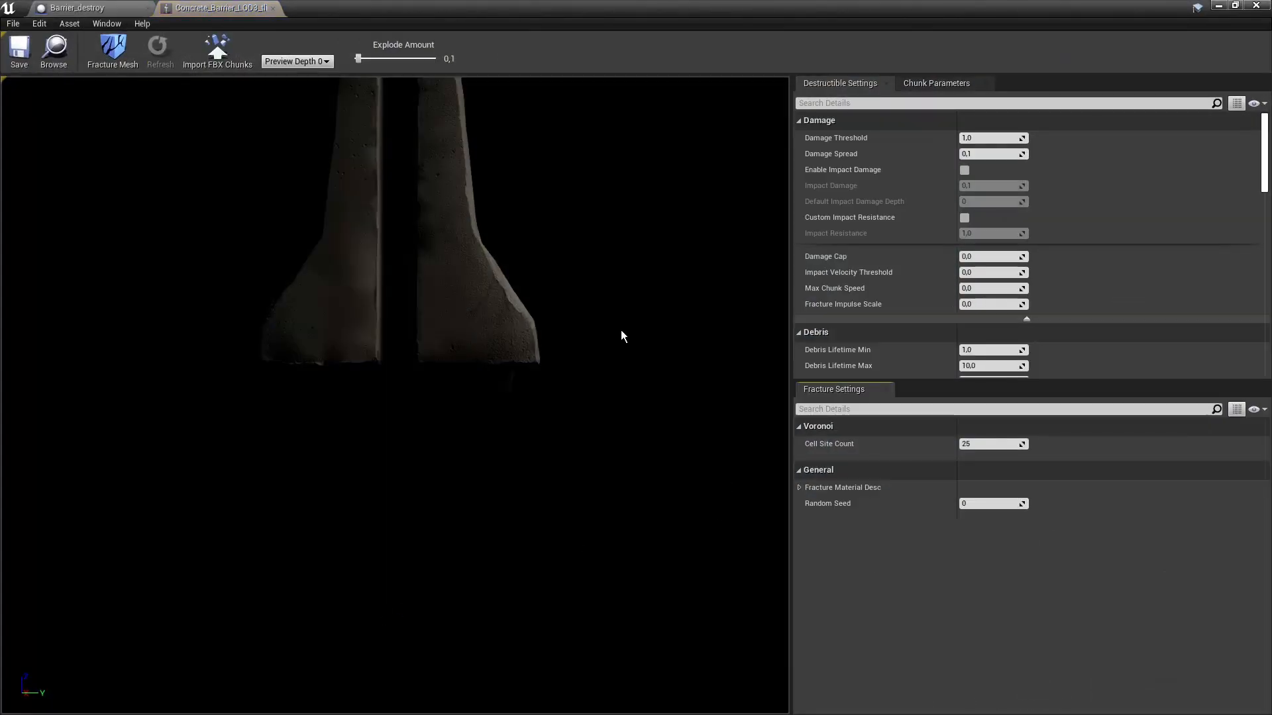
drag(622, 330, 424, 378)
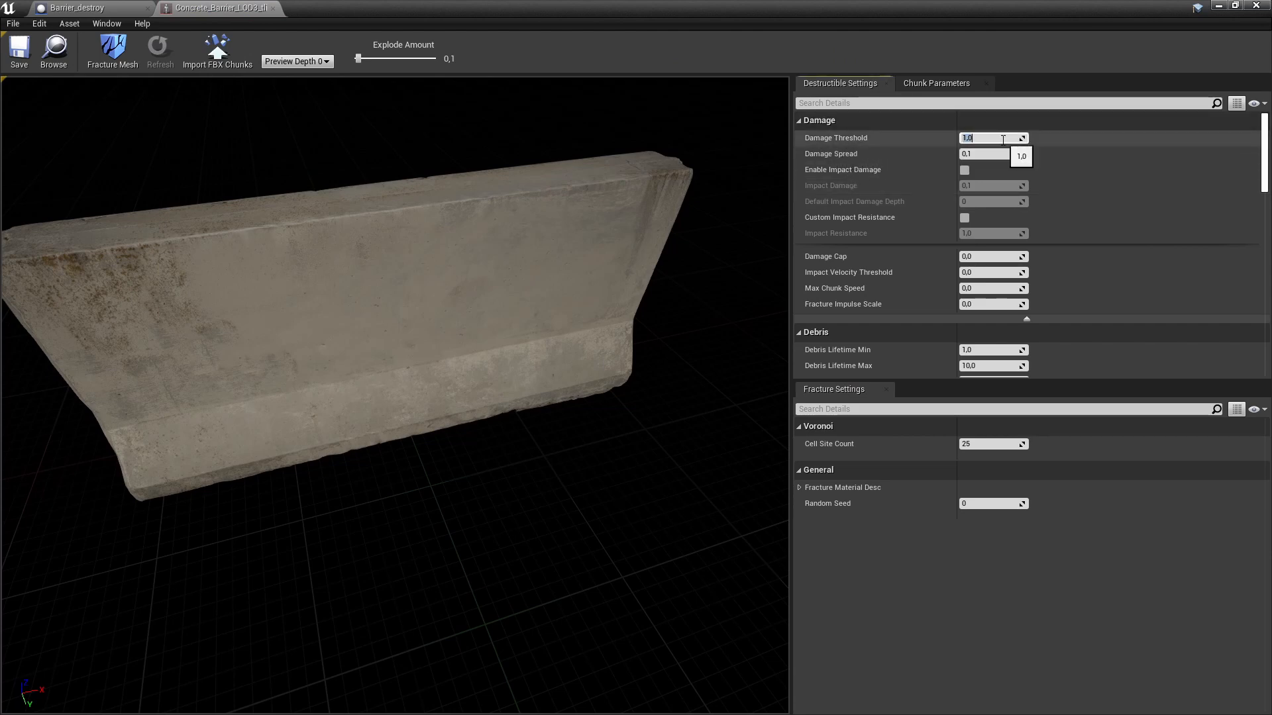
click(847, 218)
click(995, 156)
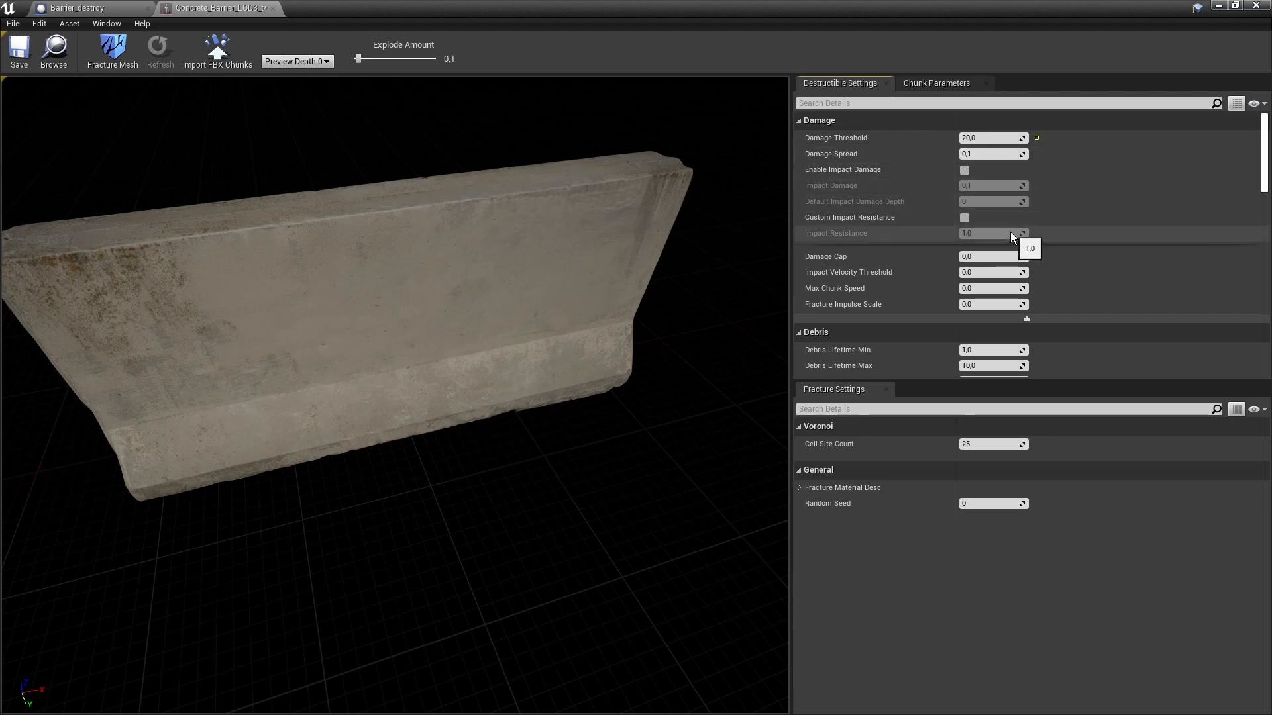
scroll(1011, 233, down, 3)
scroll(1010, 230, down, 5)
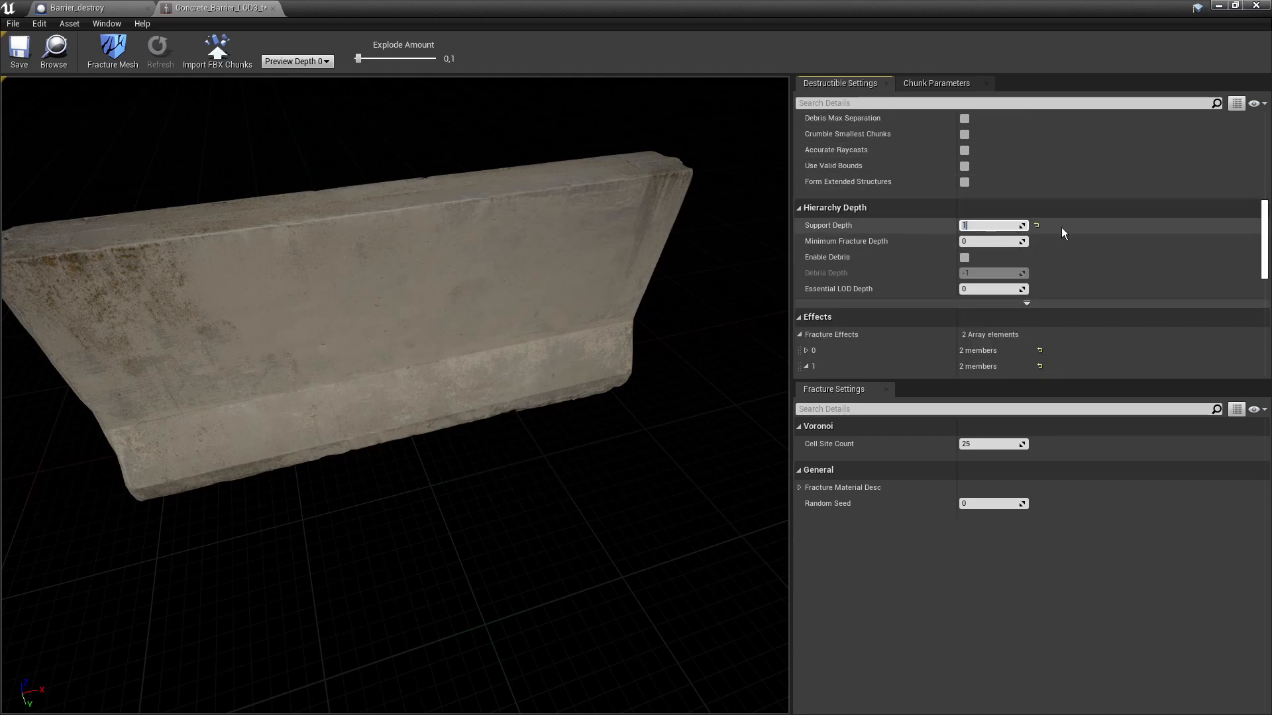
scroll(1101, 237, up, 8)
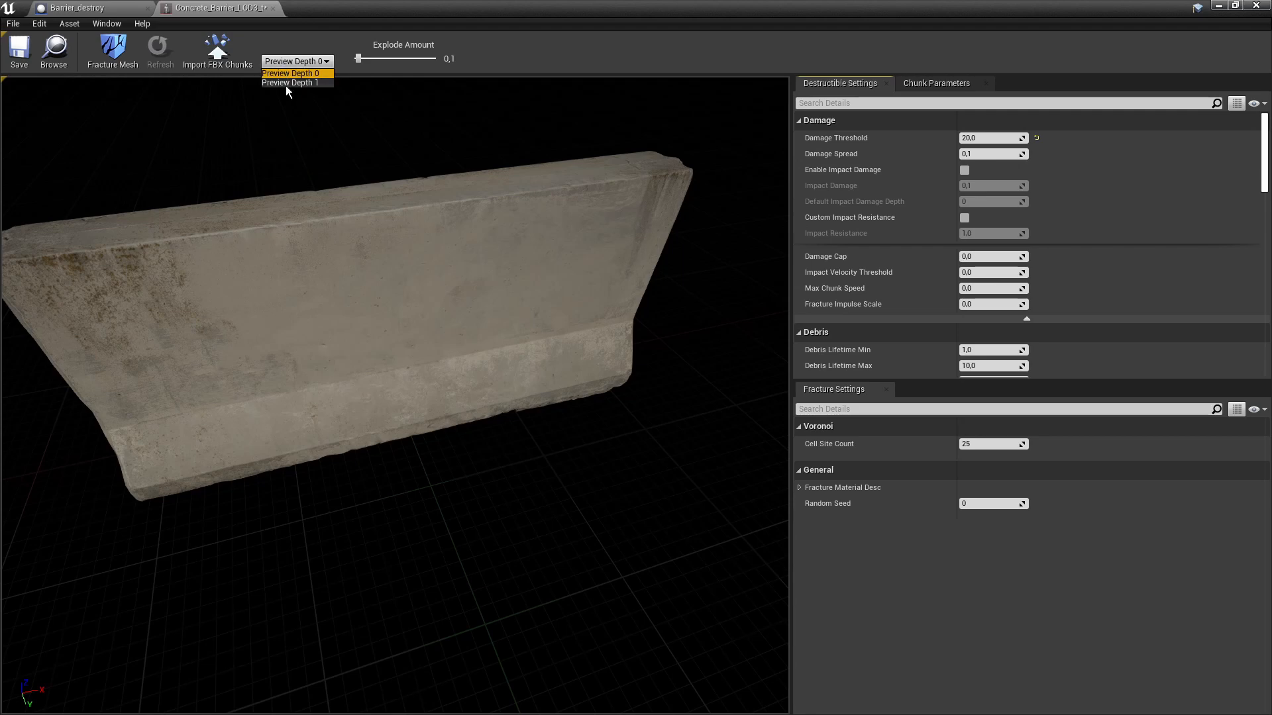
- Preview the barrier mesh fractured at depth 1
click(274, 82)
scroll(387, 257, down, 5)
scroll(353, 351, up, 3)
scroll(361, 227, up, 3)
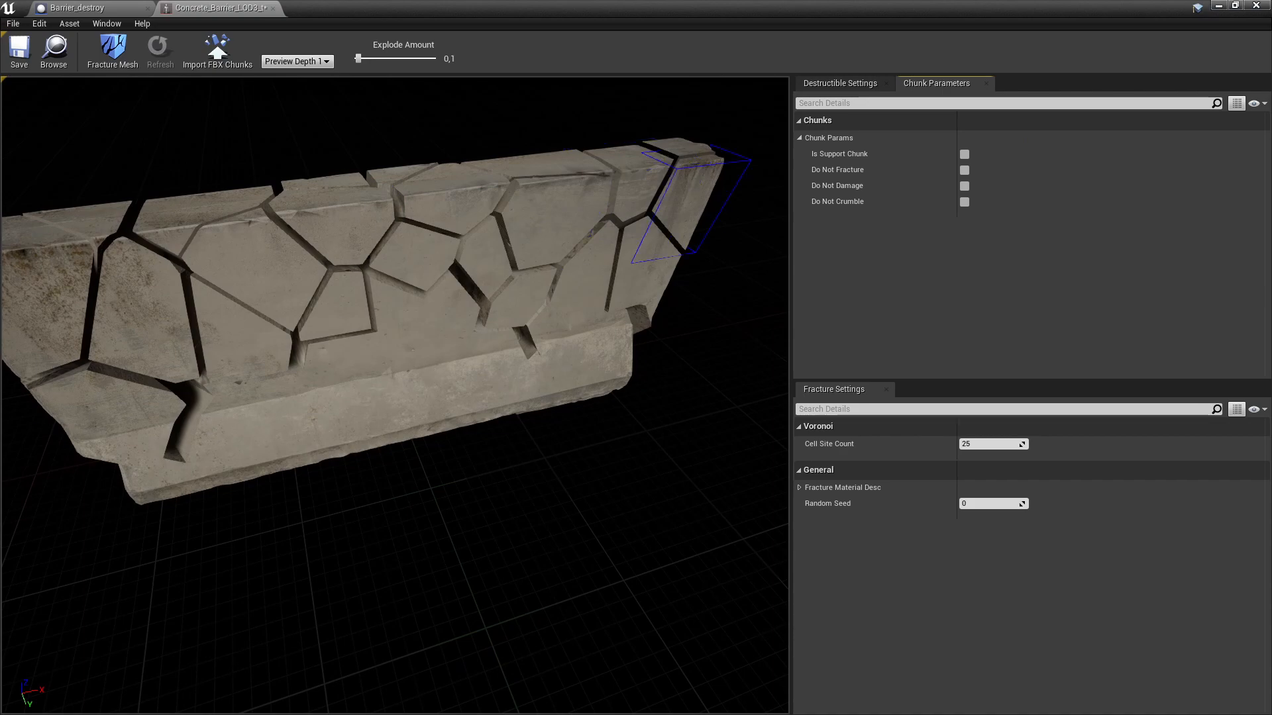
- Make the base chunk a support chunk that won't fracture, take damage or crumble, and save
right_drag(312, 409, 20, 377)
right_drag(378, 362, 259, 361)
mouse_move(510, 337)
right_down()
mouse_move(411, 298)
mouse_move(536, 305)
mouse_move(477, 324)
mouse_move(510, 337)
right_up()
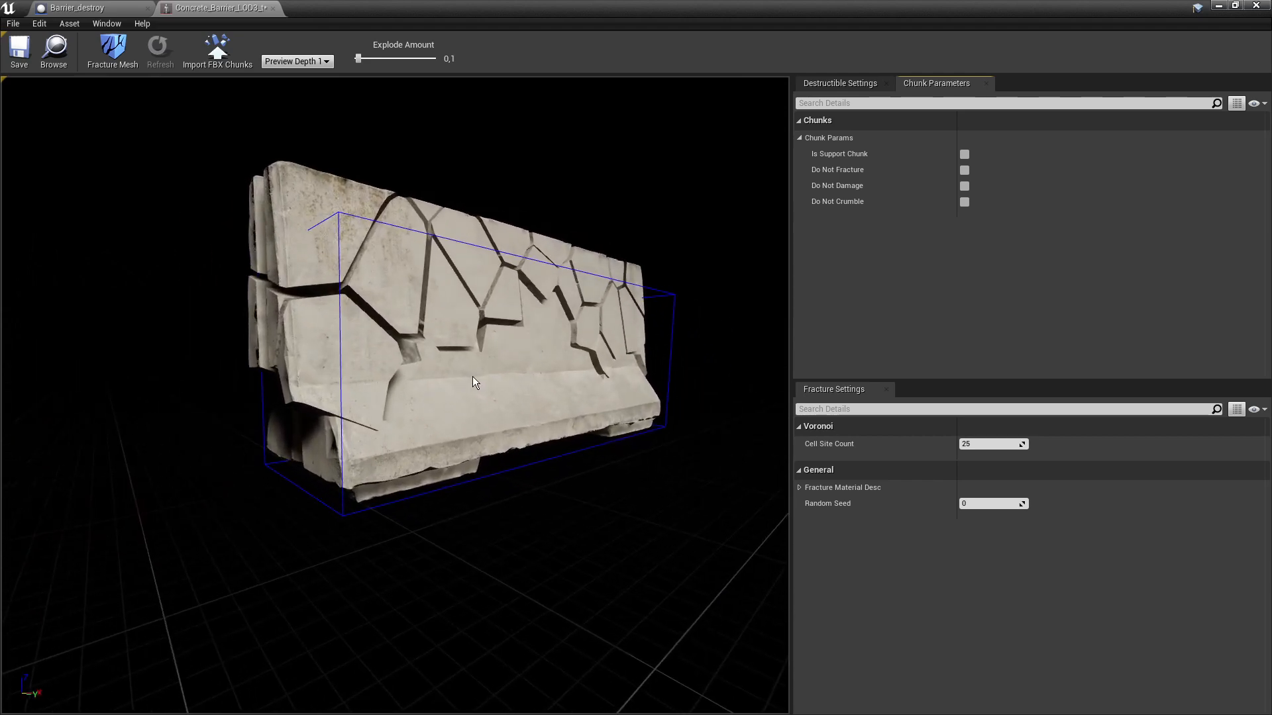
mouse_move(816, 159)
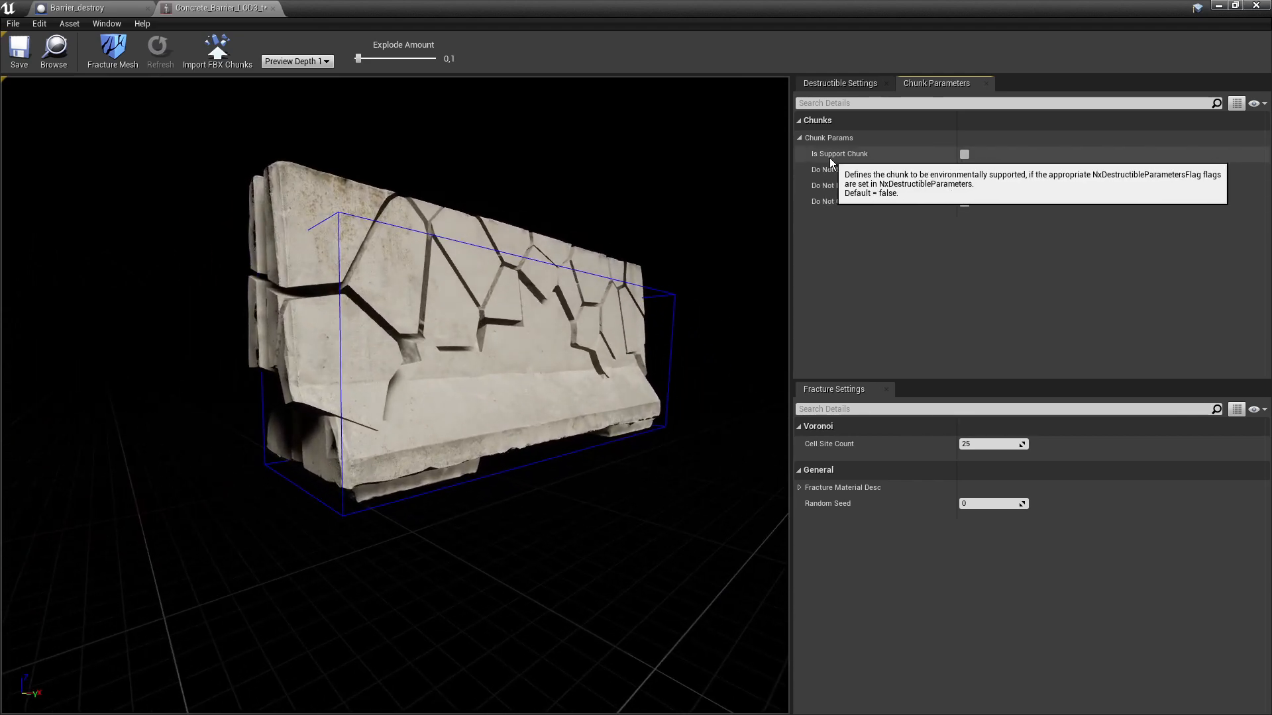
click(965, 155)
click(964, 171)
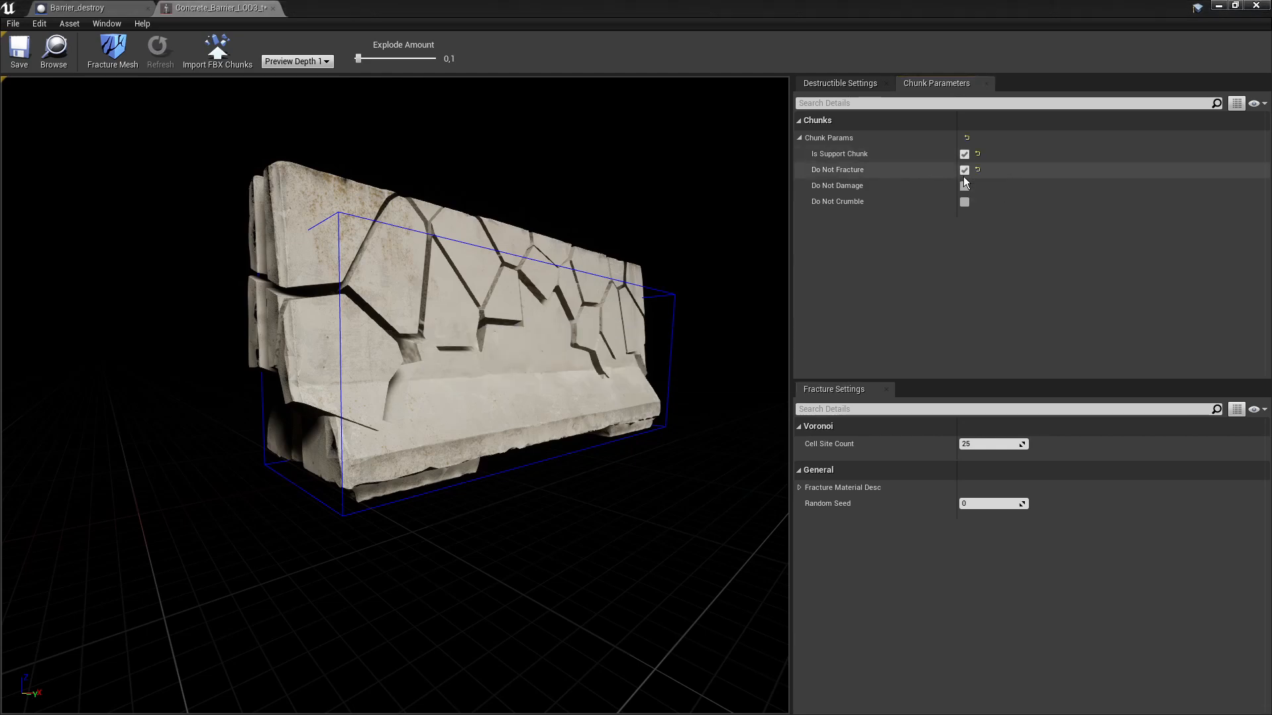
click(965, 186)
click(964, 204)
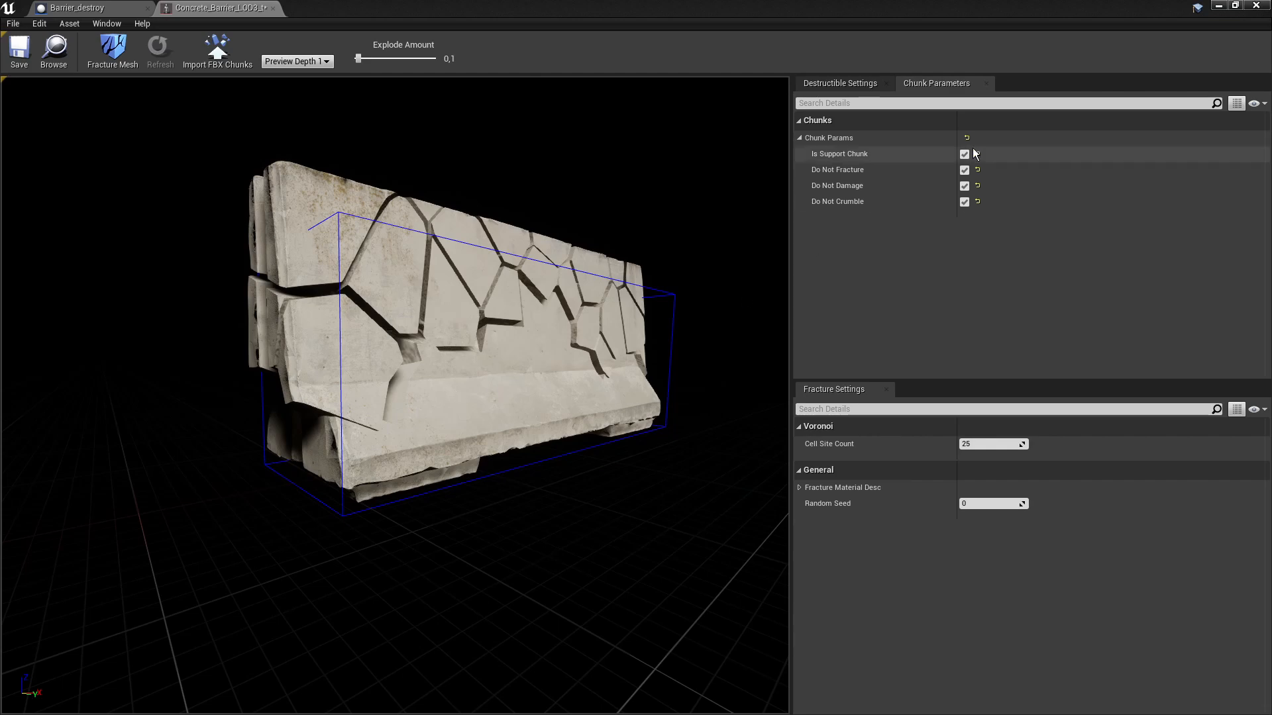
drag(616, 265, 655, 270)
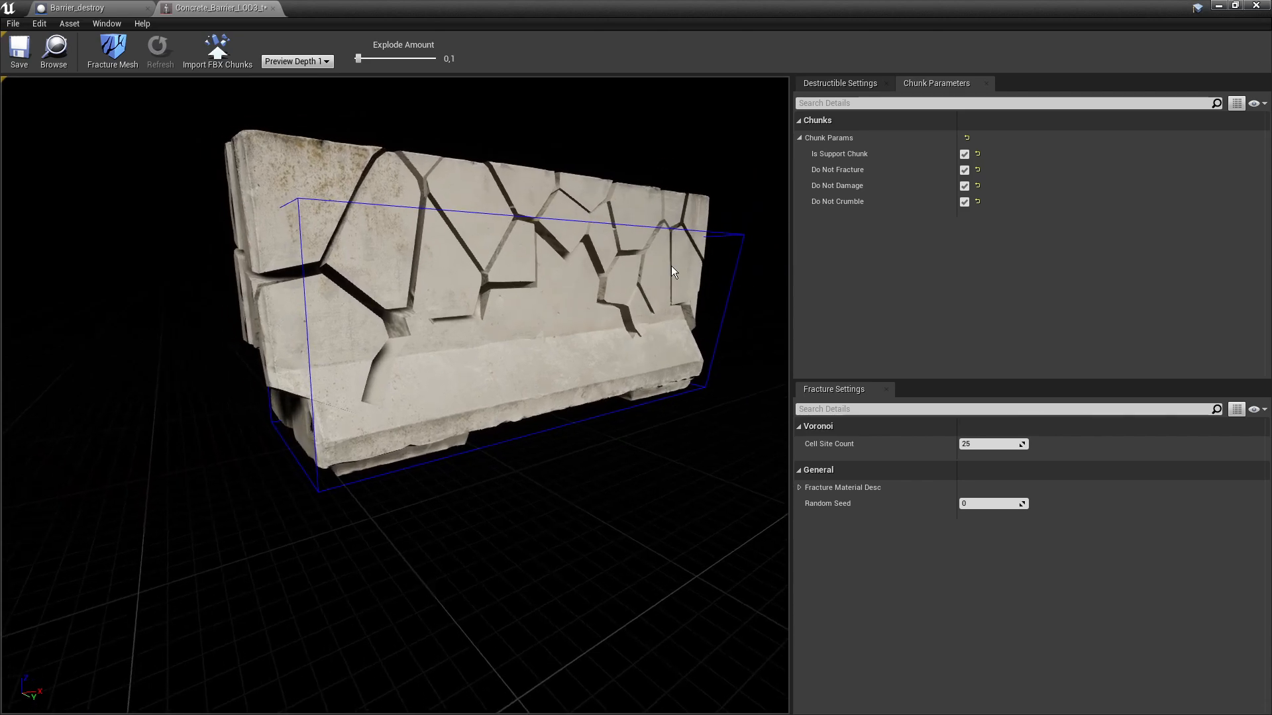
click(19, 50)
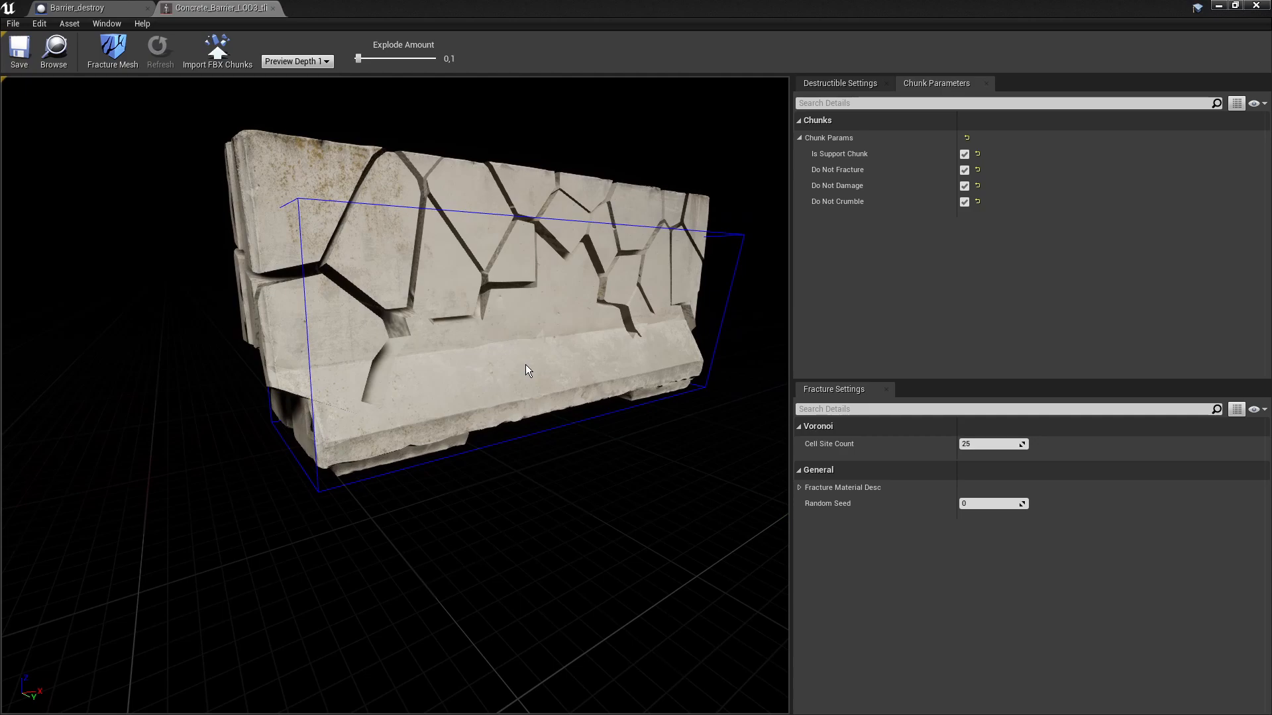
- Inspect the chunk settings of the upper chunks and the large lower chunk
mouse_move(462, 333)
right_down()
mouse_move(417, 301)
mouse_move(493, 314)
mouse_move(457, 343)
right_up()
click(392, 269)
click(460, 261)
click(557, 236)
click(456, 263)
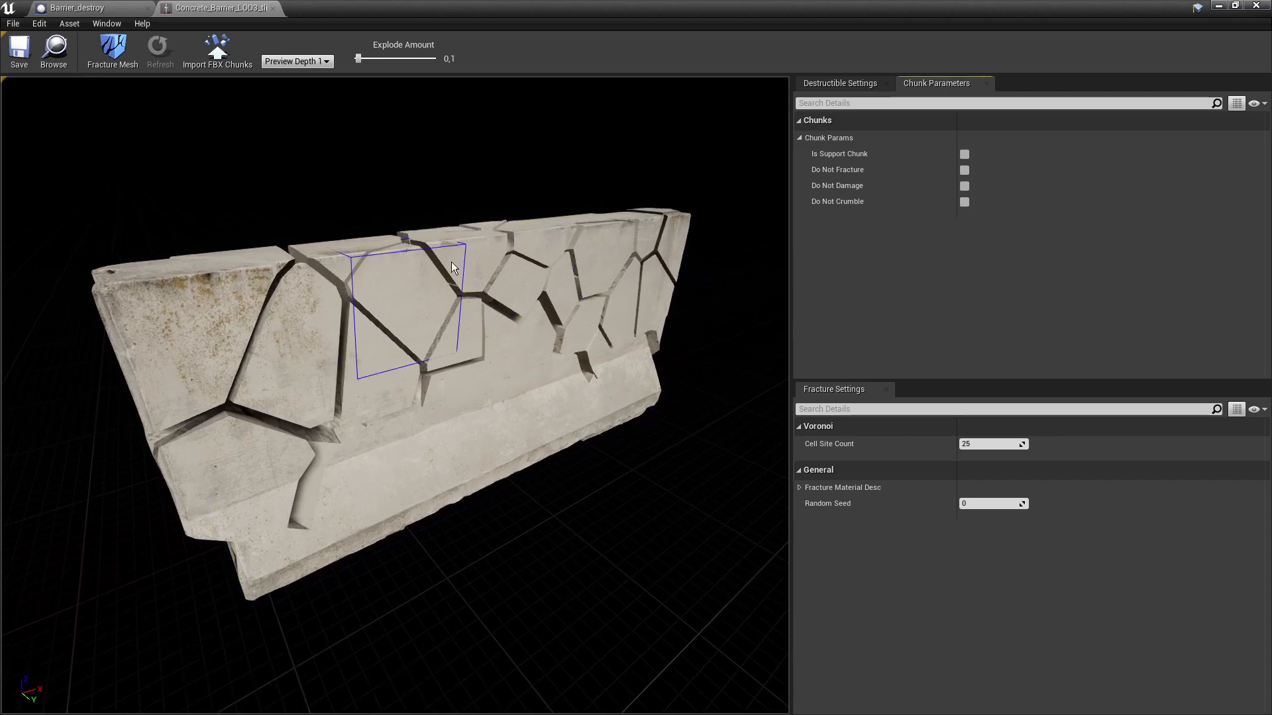
click(488, 387)
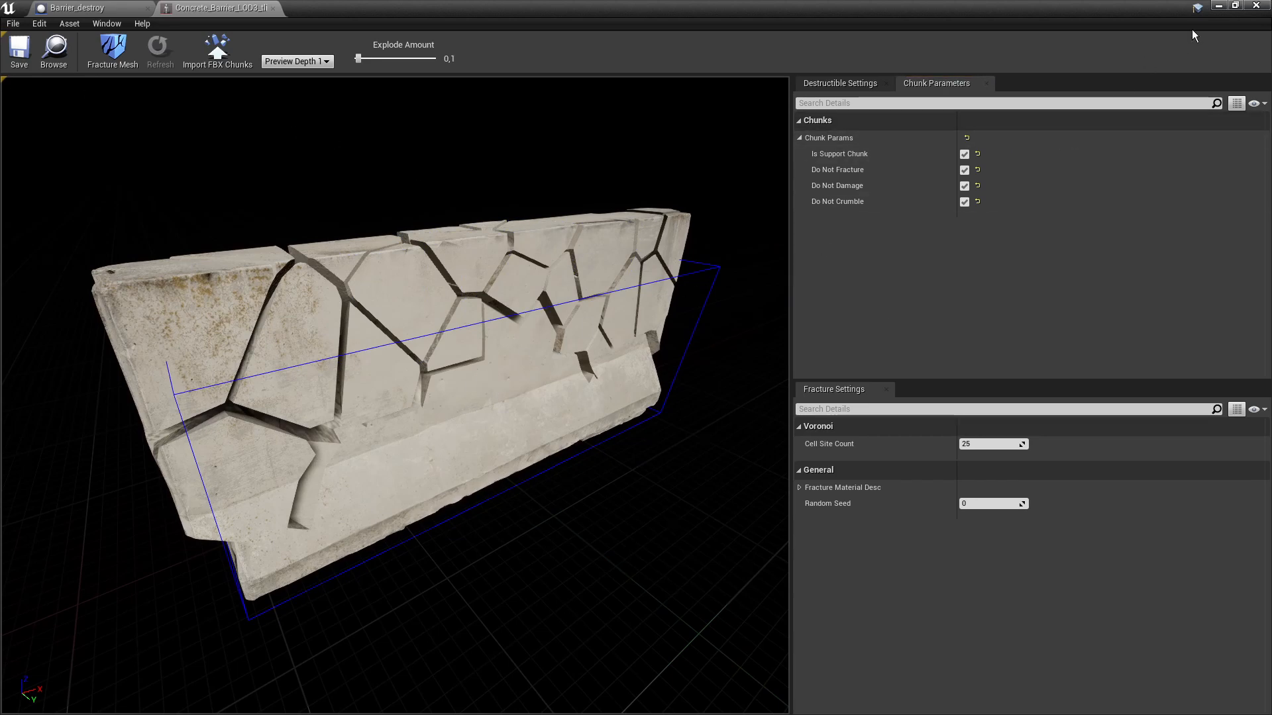
click(1219, 8)
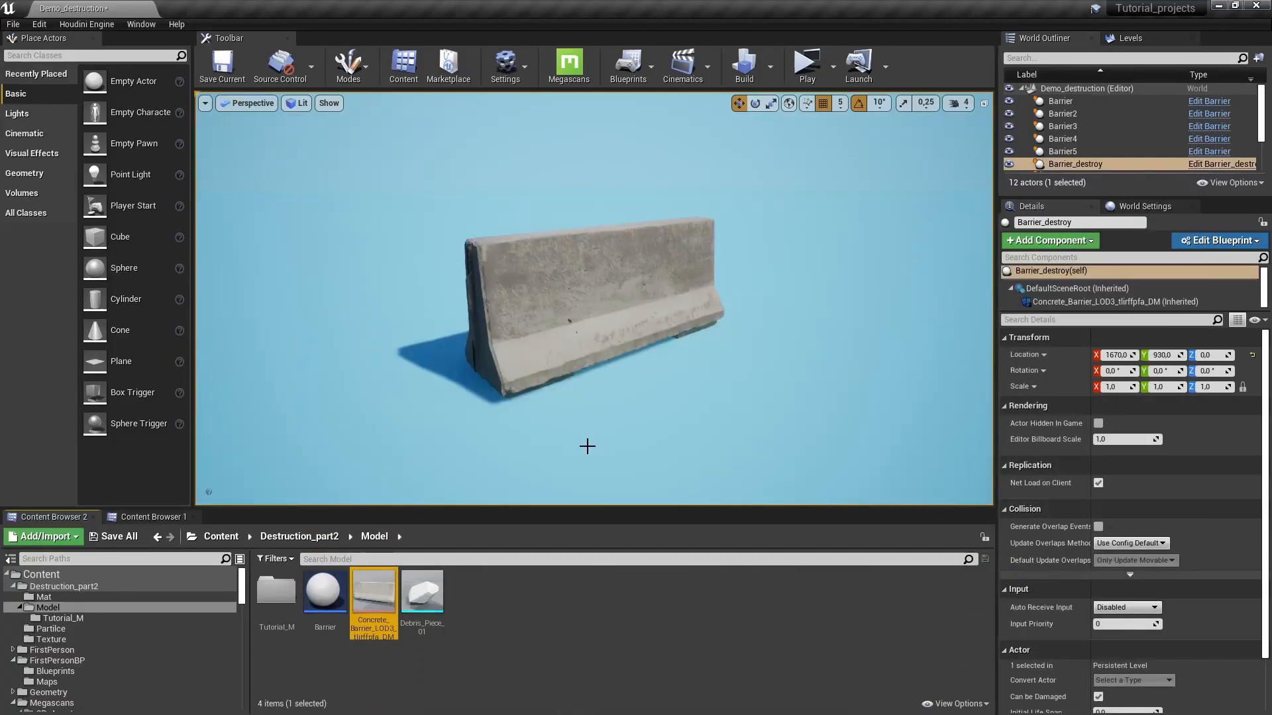
- Open the FirstPersonCharacter blueprint from FirstPersonBP/Blueprints
right_drag(661, 358, 718, 276)
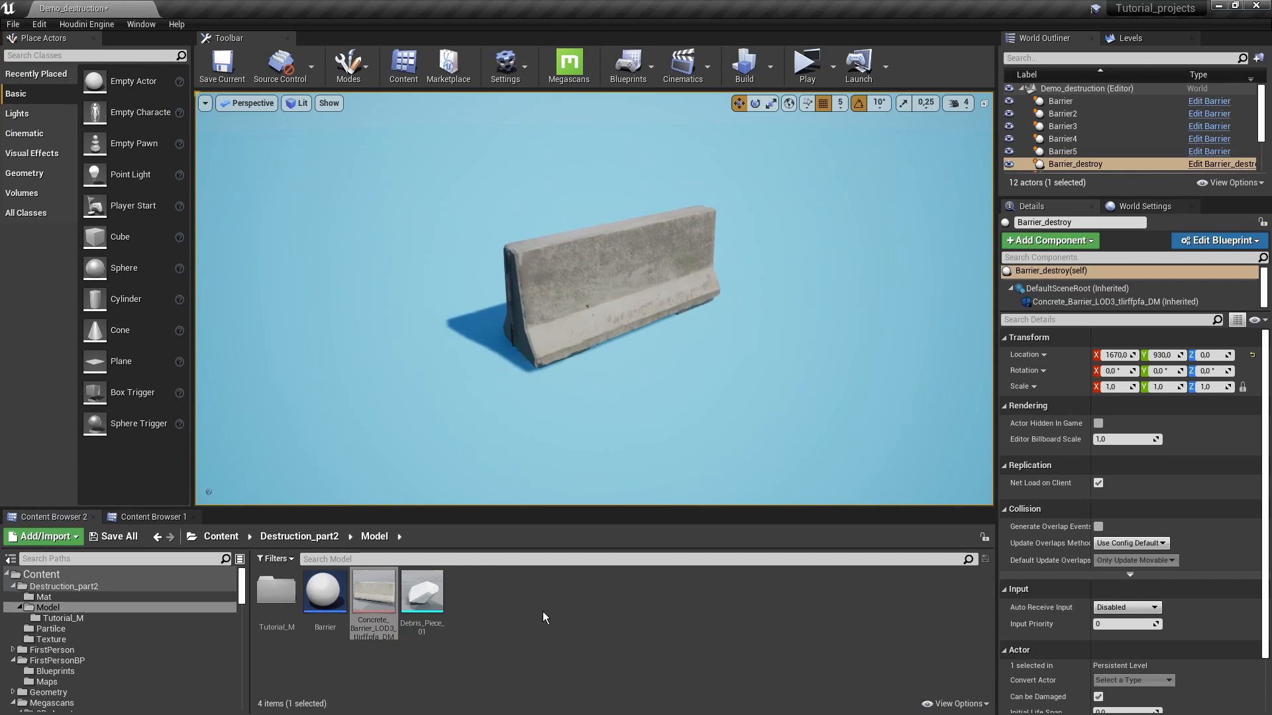
click(534, 630)
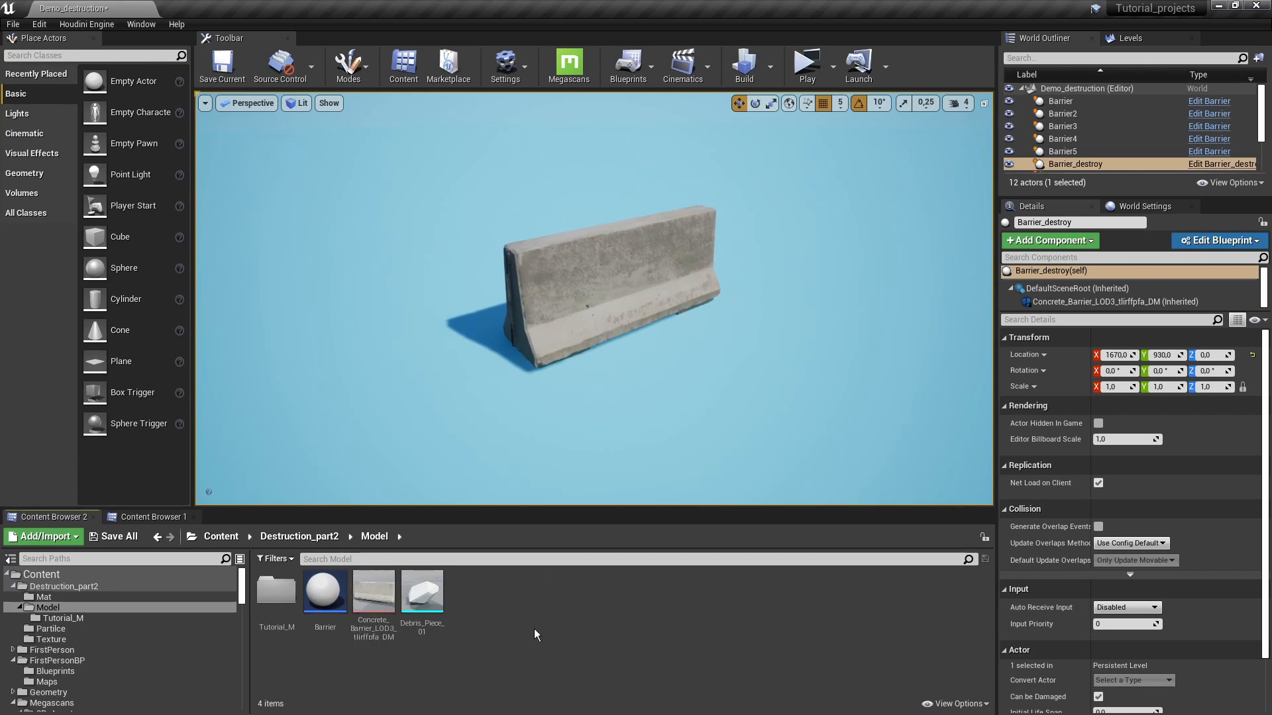
click(82, 673)
double_click(275, 593)
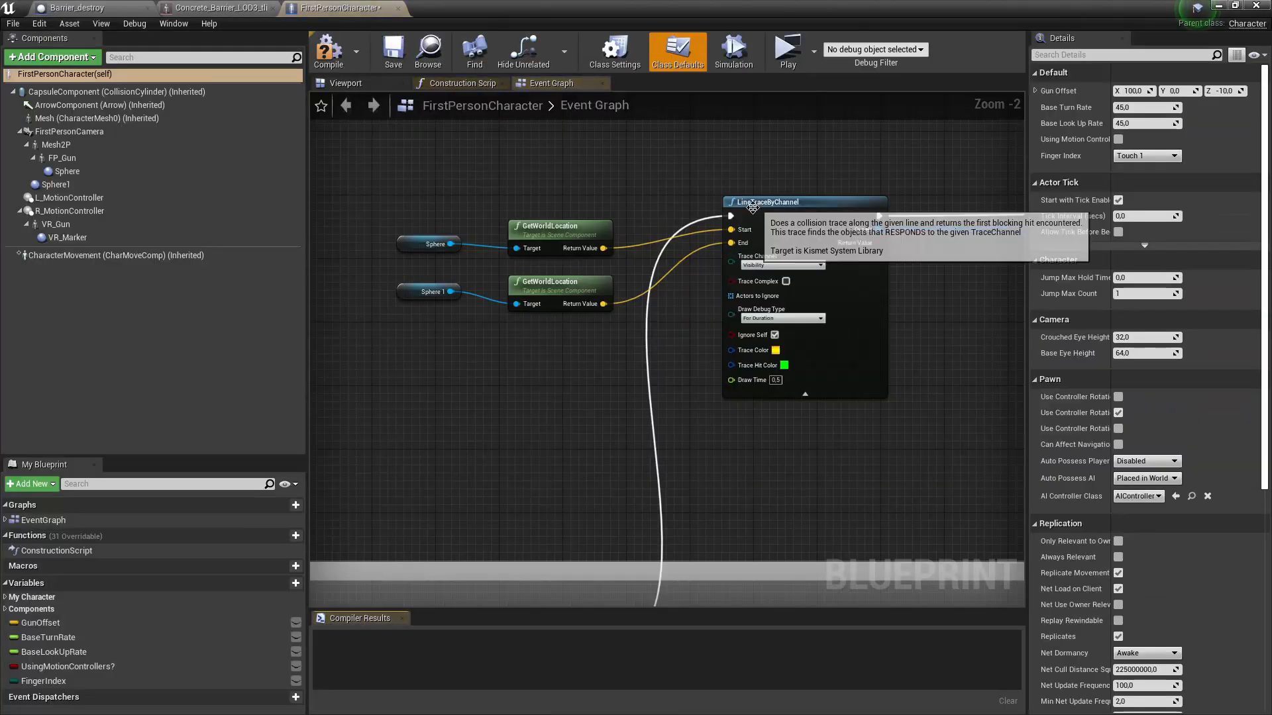
scroll(668, 221, up, 3)
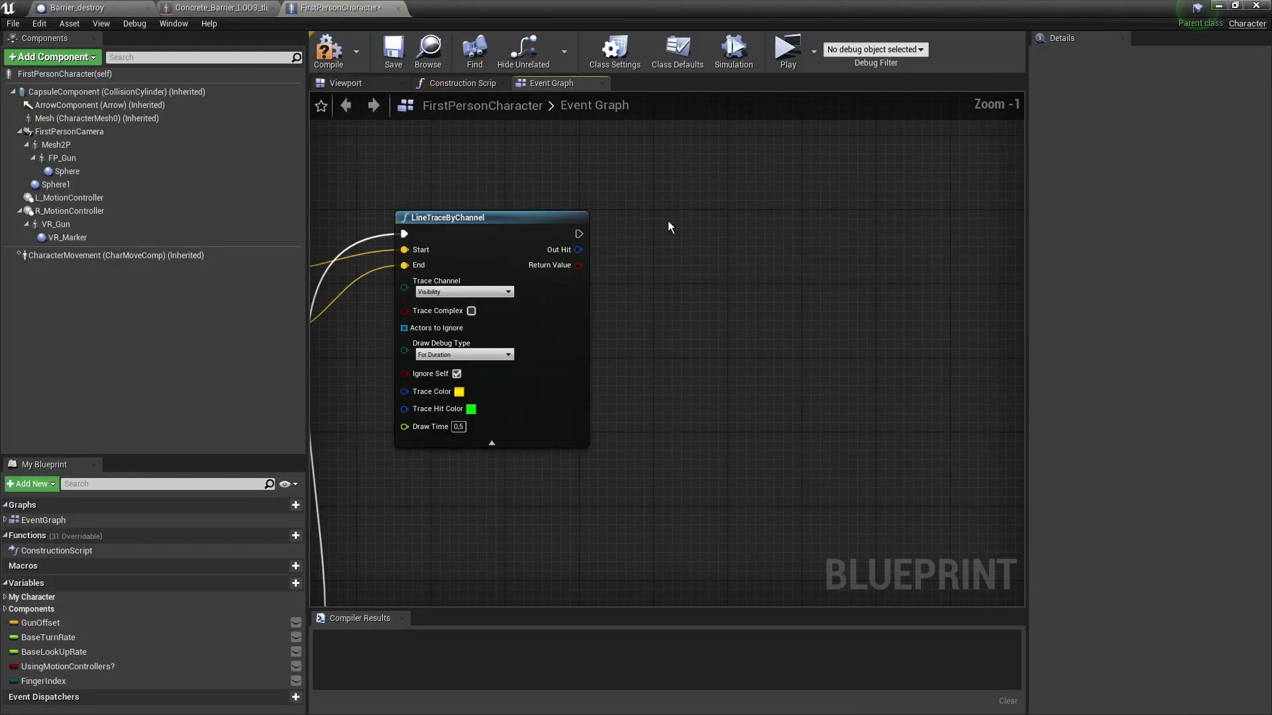
scroll(754, 229, down, 3)
right_drag(668, 220, 652, 244)
scroll(755, 229, up, 1)
scroll(755, 235, up, 1)
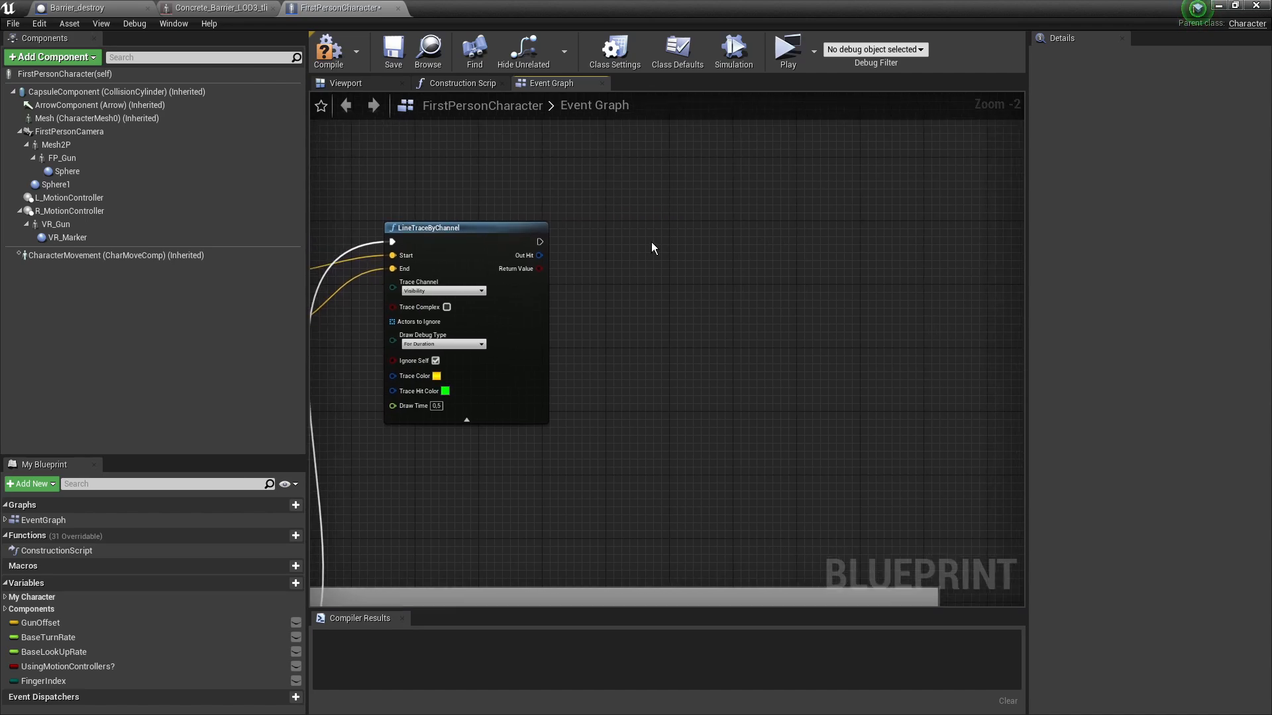
- Add an Apply Point Damage node and run it after LineTraceByChannel
right_click(752, 312)
text(dama)
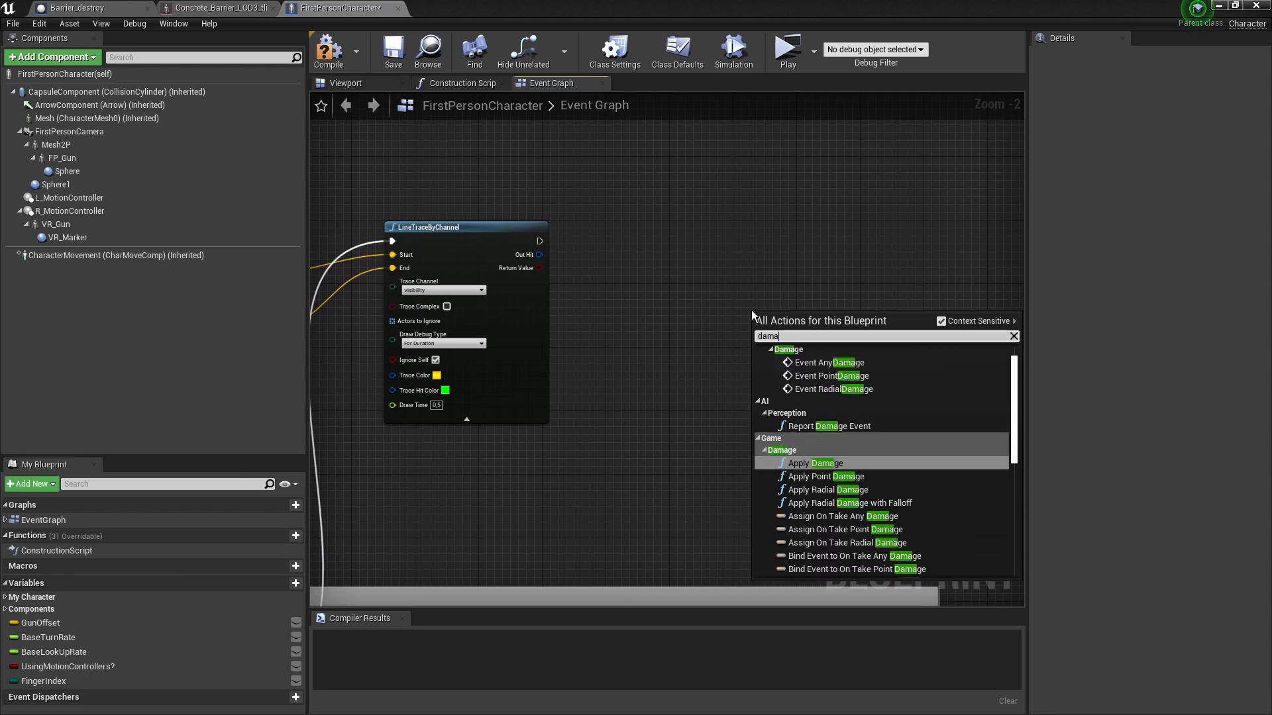
text(ge)
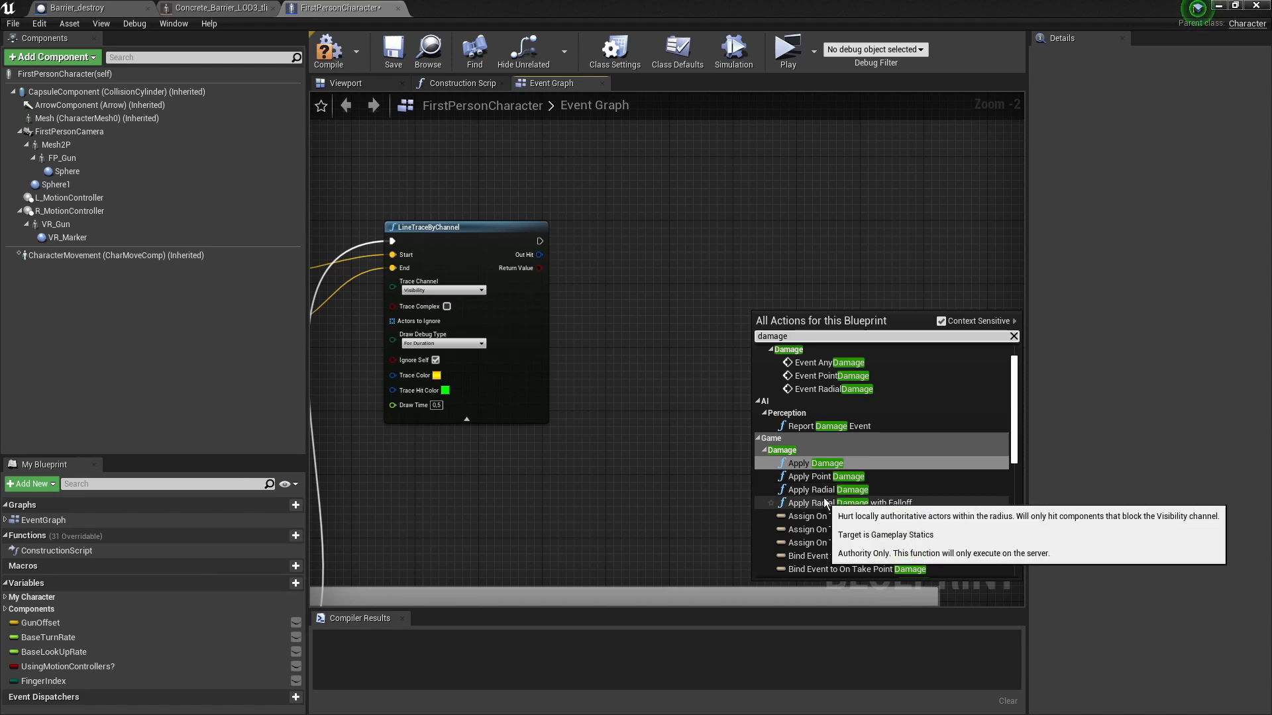
click(817, 479)
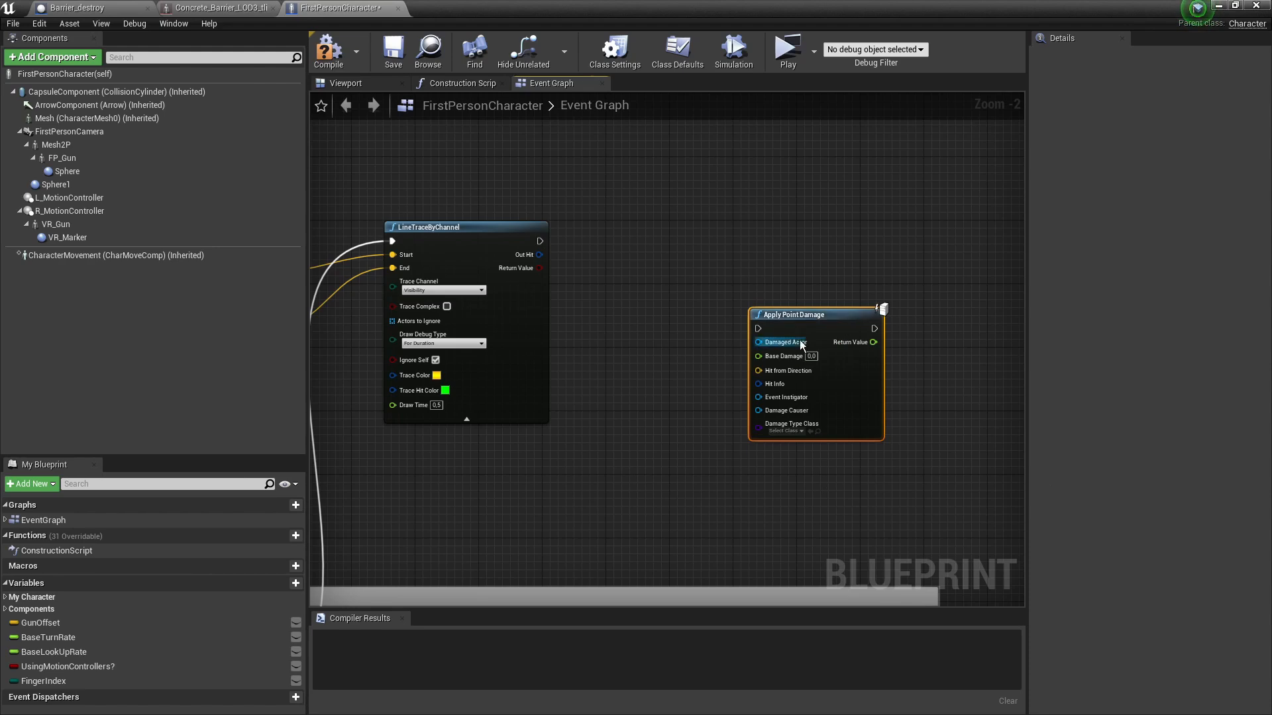
drag(795, 312, 837, 229)
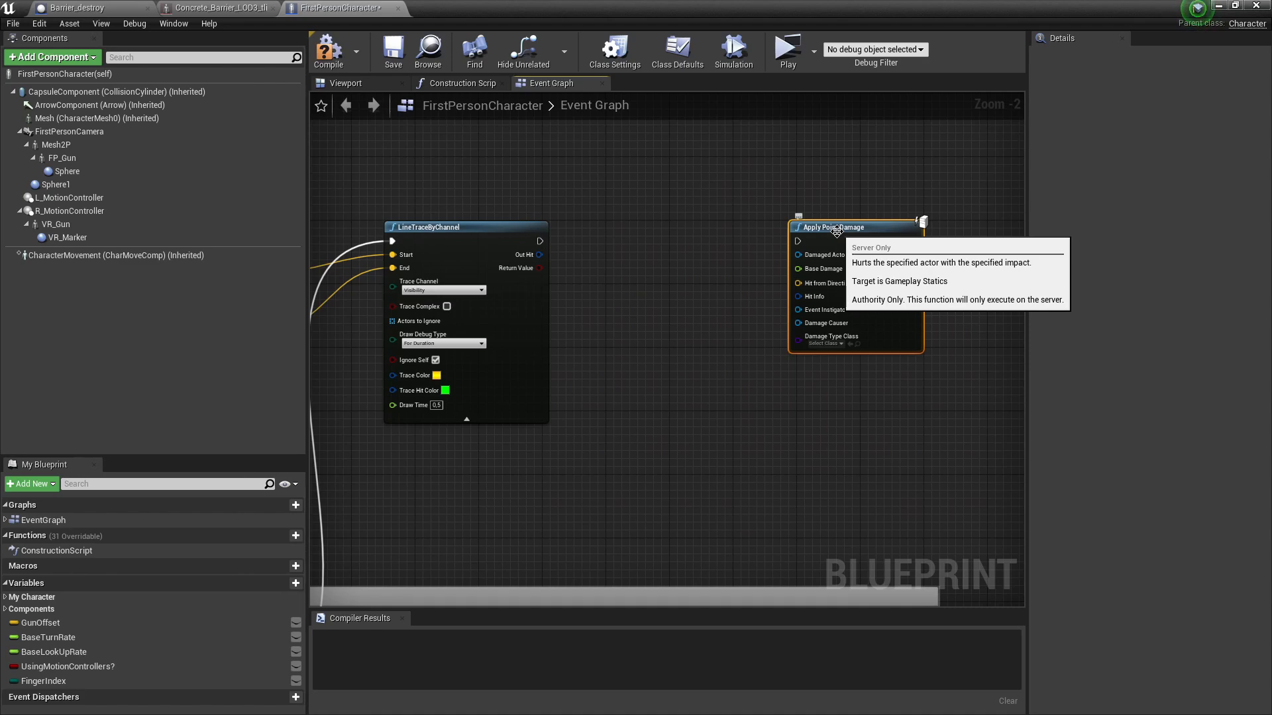
drag(540, 241, 844, 229)
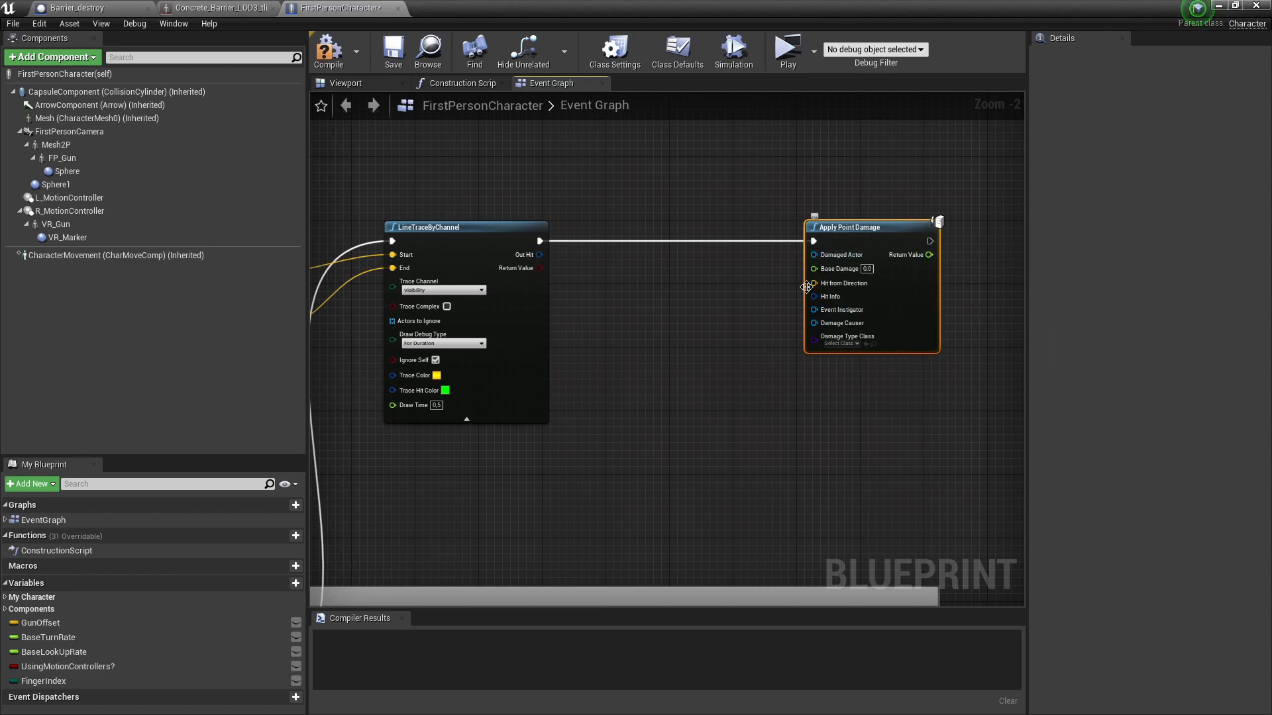
- Connect the trace's Out Hit to Apply Point Damage's Hit Info
click(329, 50)
right_drag(802, 306, 758, 306)
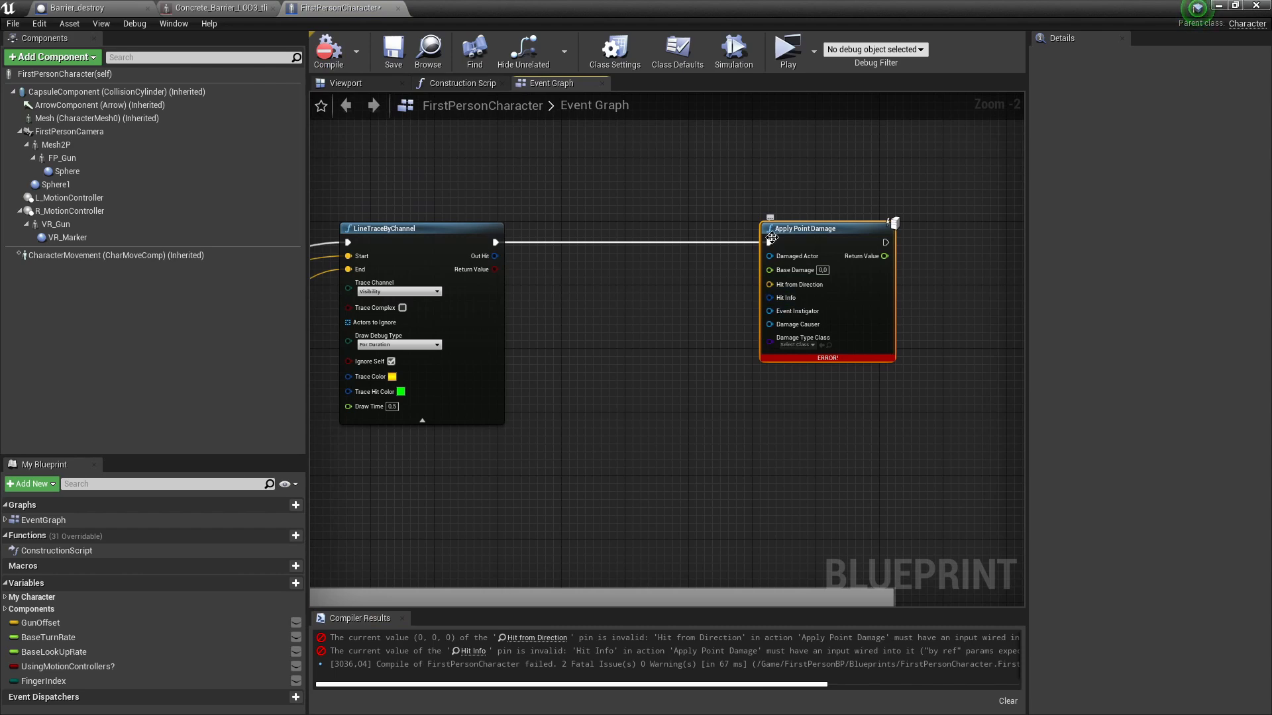
drag(777, 228, 865, 228)
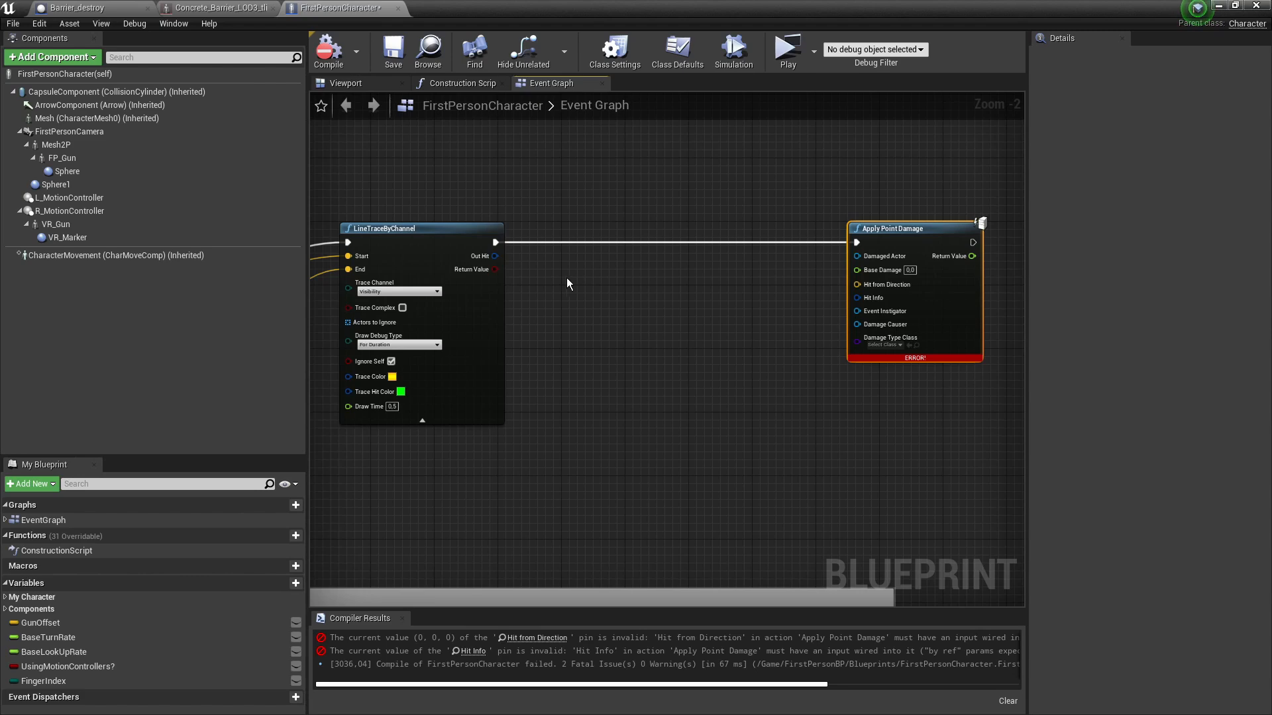
drag(490, 256, 865, 306)
- Add a Break Hit Result node from the trace's Out Hit pin
right_drag(684, 336, 662, 323)
right_click(474, 237)
click(545, 194)
drag(474, 237, 587, 309)
click(642, 462)
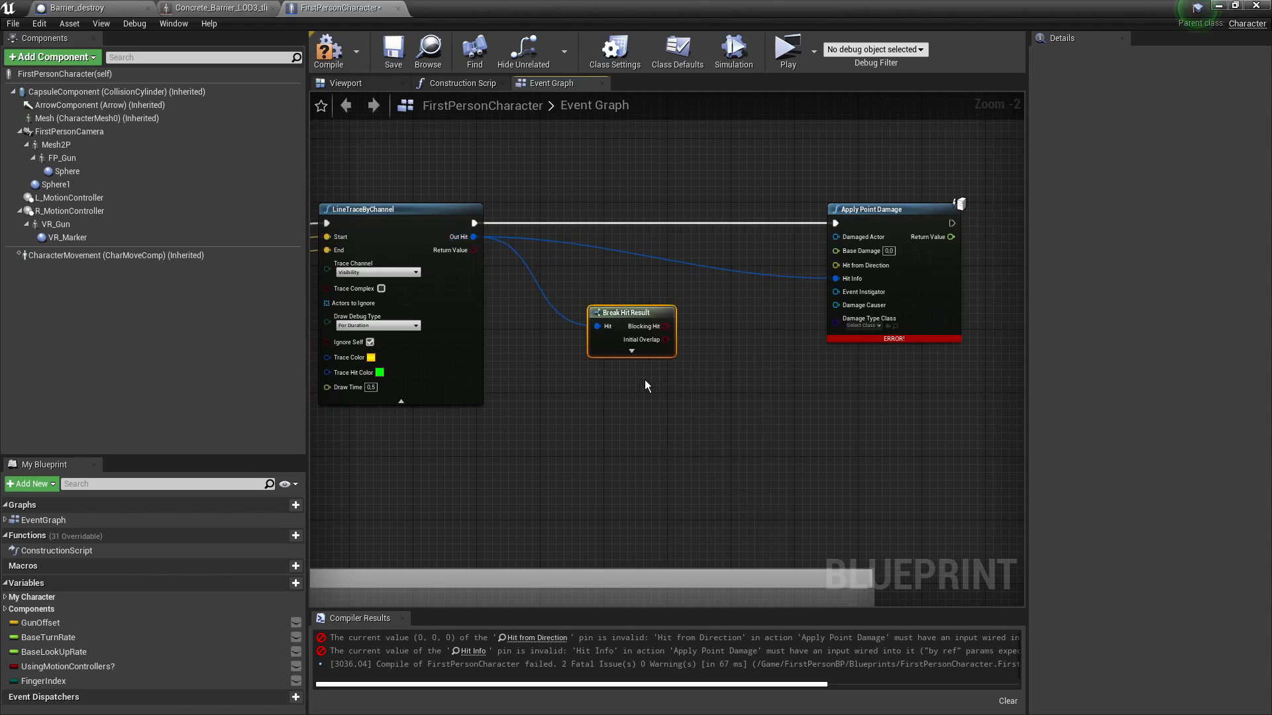
drag(633, 313, 554, 265)
click(704, 308)
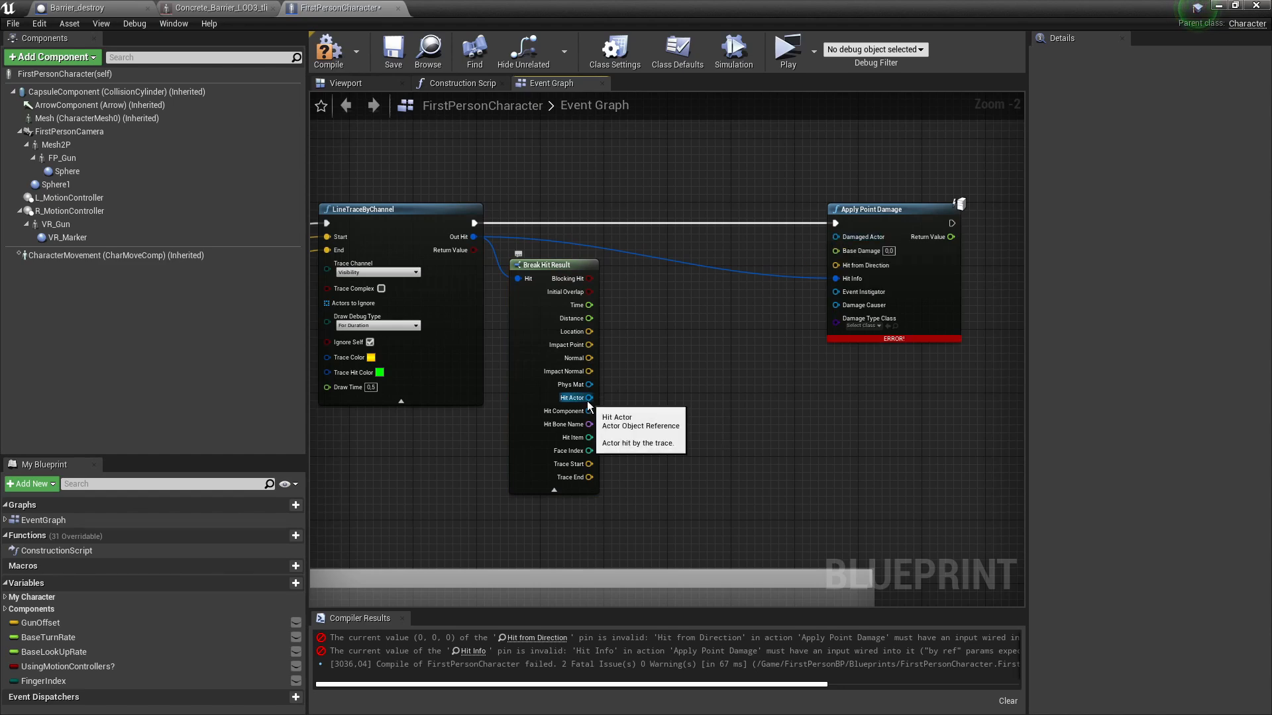
- Wire Hit Actor to Damaged Actor and Impact Normal to Hit from Direction, then recompile
drag(589, 398, 837, 237)
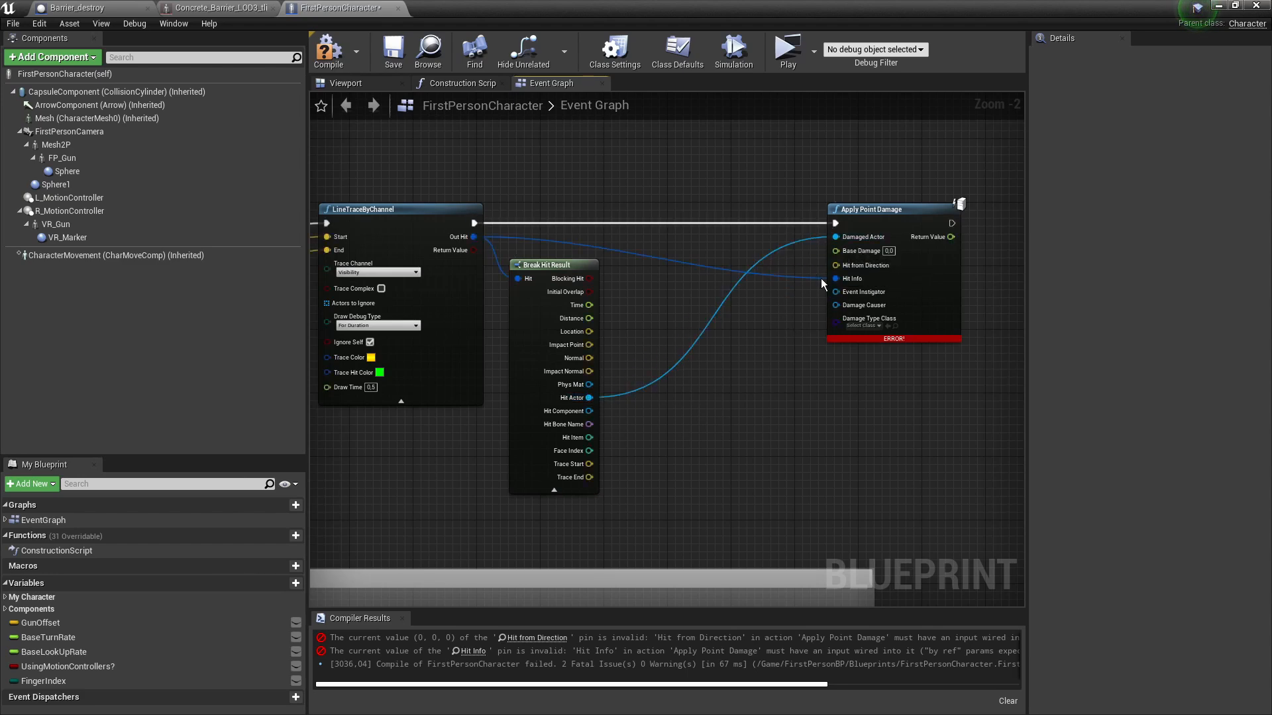
drag(590, 371, 838, 268)
click(336, 61)
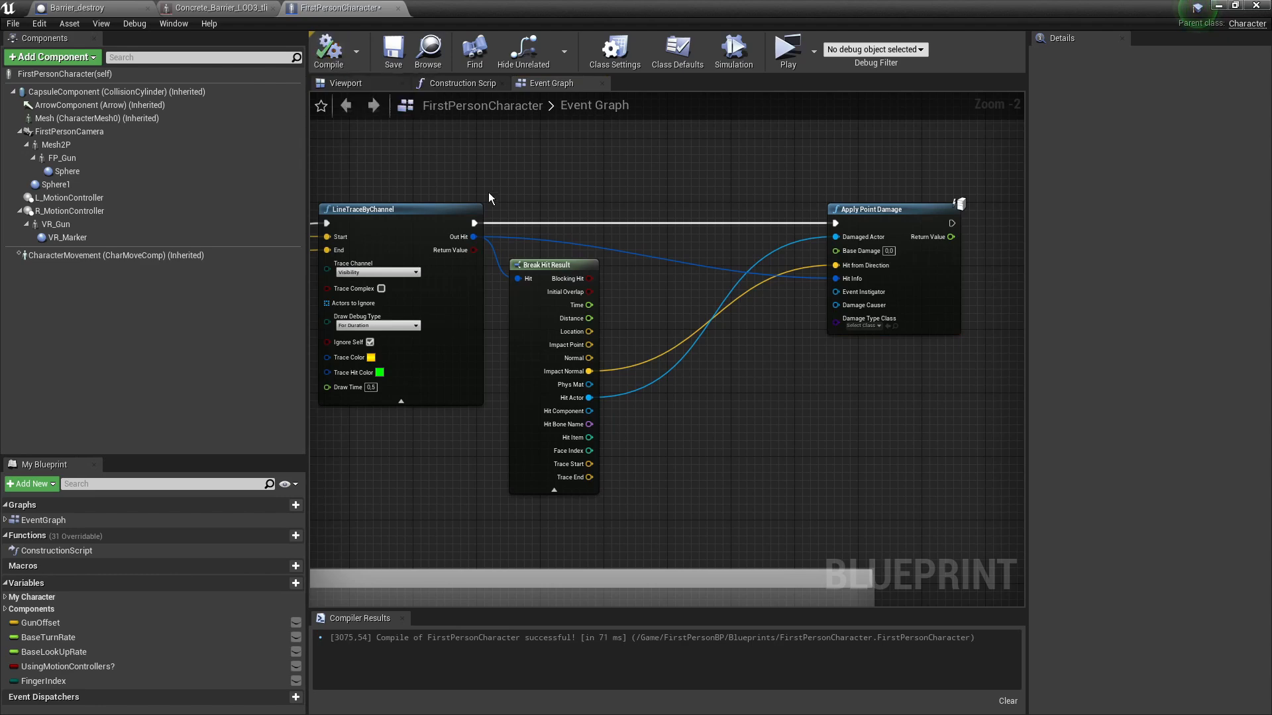
scroll(731, 282, up, 2)
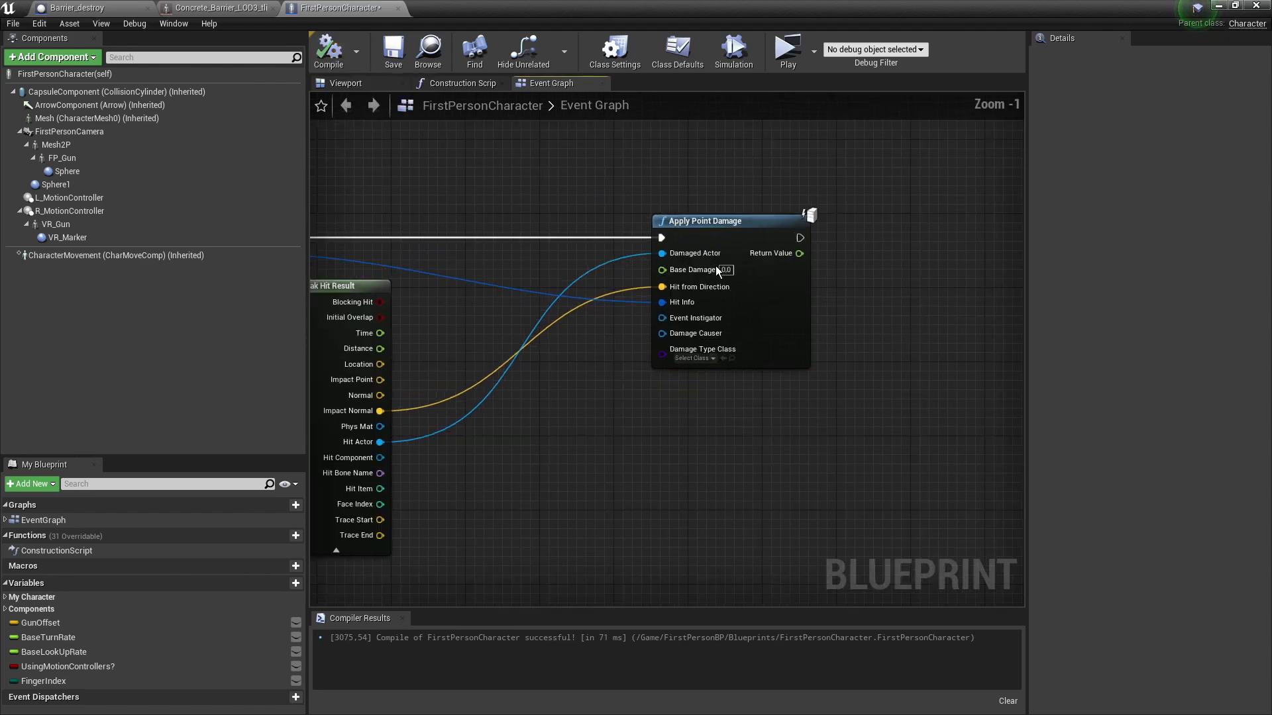
click(724, 270)
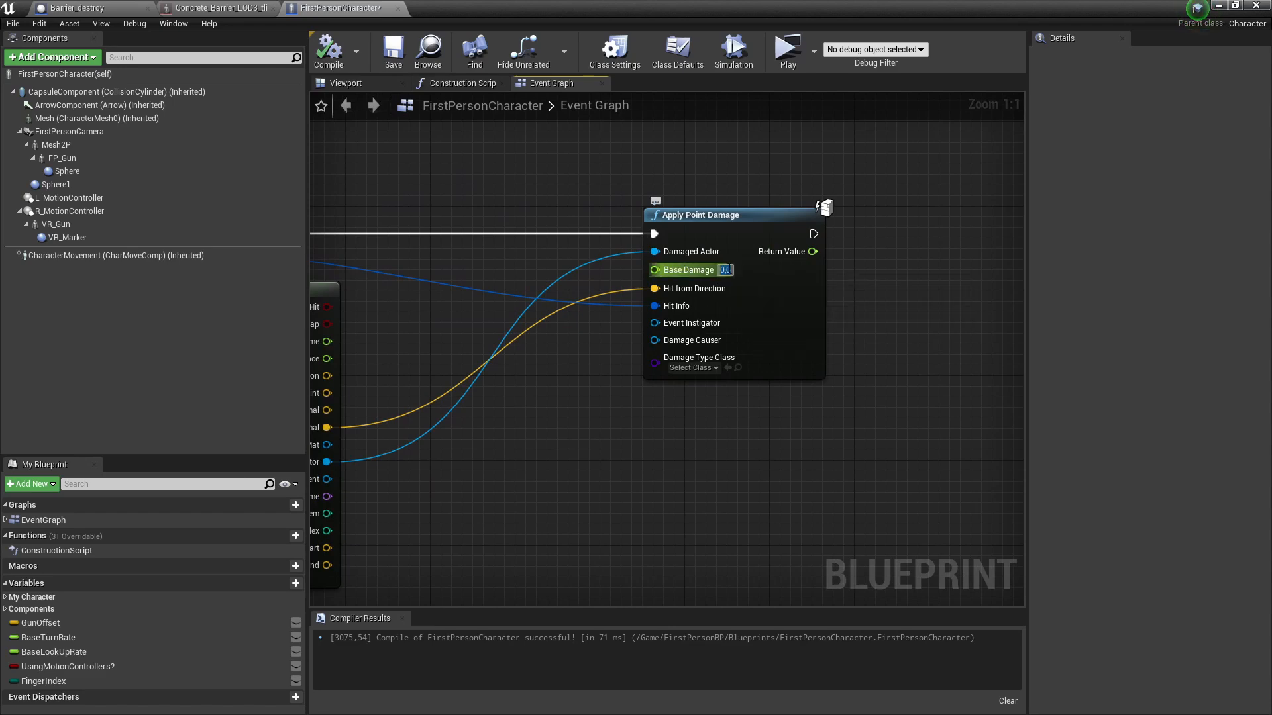
- Save the character blueprint and play-test by repeatedly shooting the concrete barrier
click(386, 61)
click(788, 51)
click(639, 369)
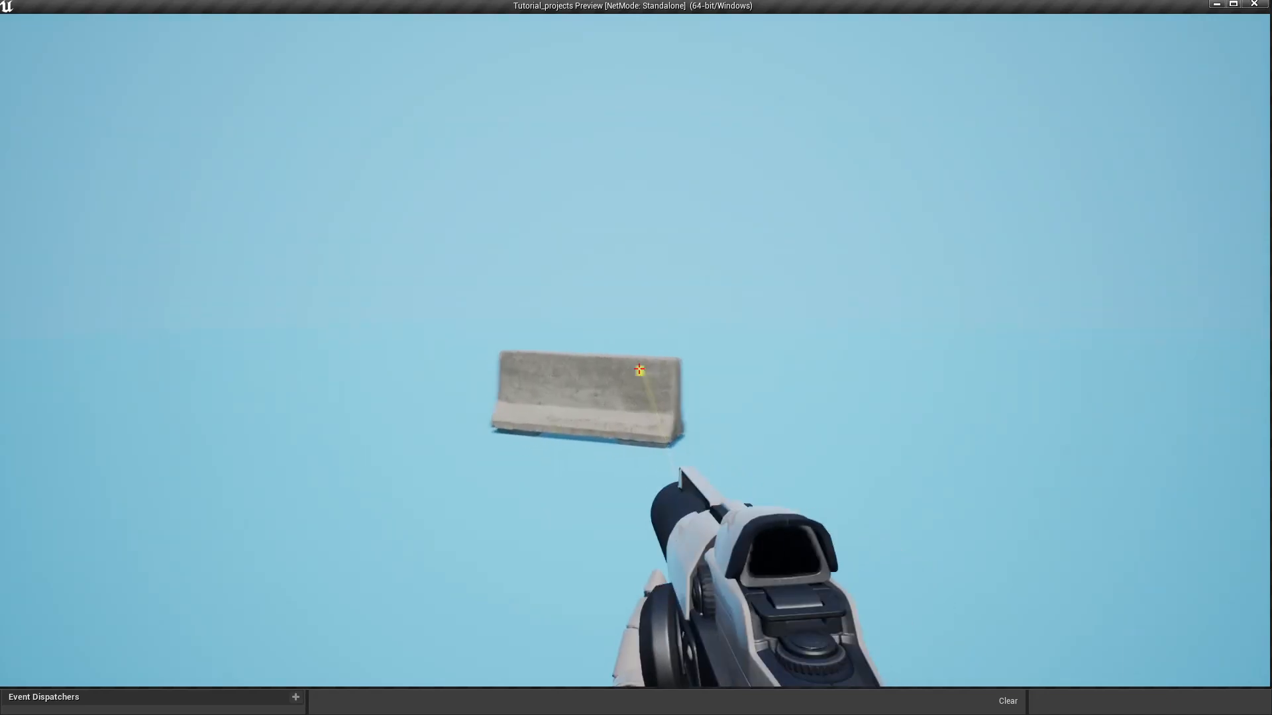
click(639, 369)
click(639, 369)
click(639, 369)
click(638, 369)
key(w)
key(a)
click(639, 369)
click(638, 369)
click(639, 369)
click(638, 369)
click(638, 369)
click(638, 369)
click(638, 369)
click(639, 369)
click(638, 369)
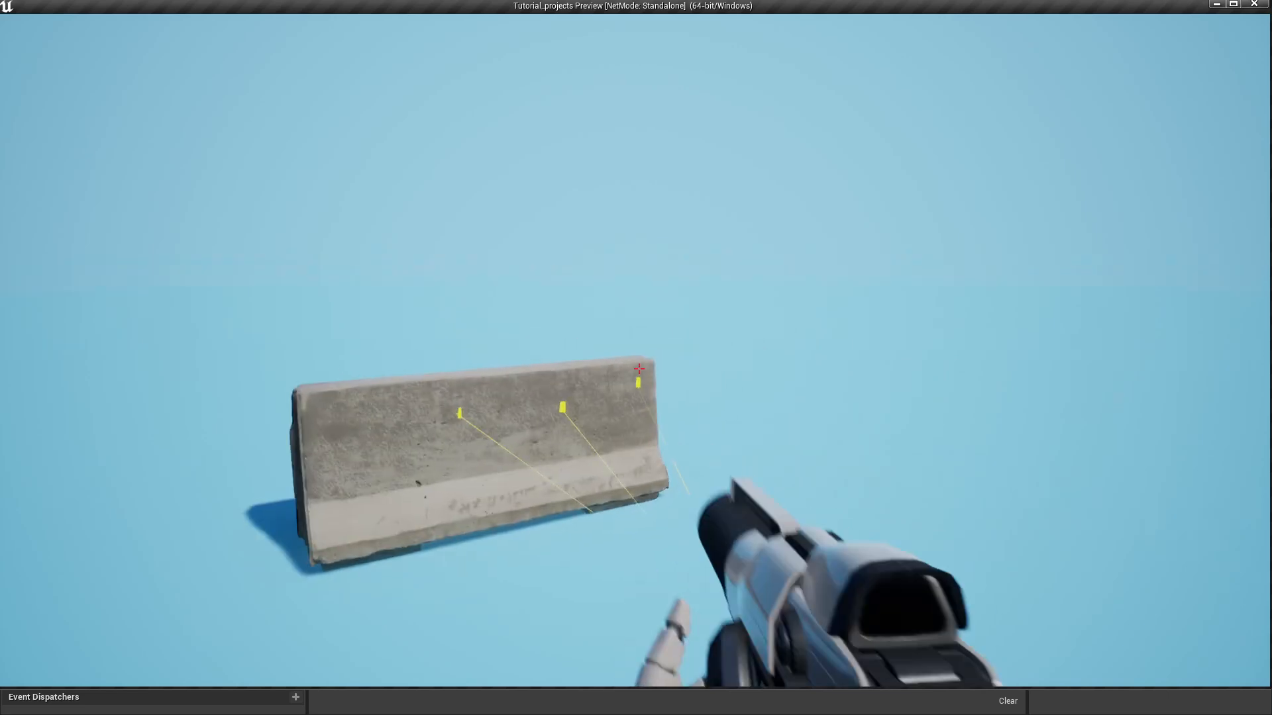
click(639, 369)
click(639, 369)
- Set Base Damage to 50 and recompile the character blueprint
key(Escape)
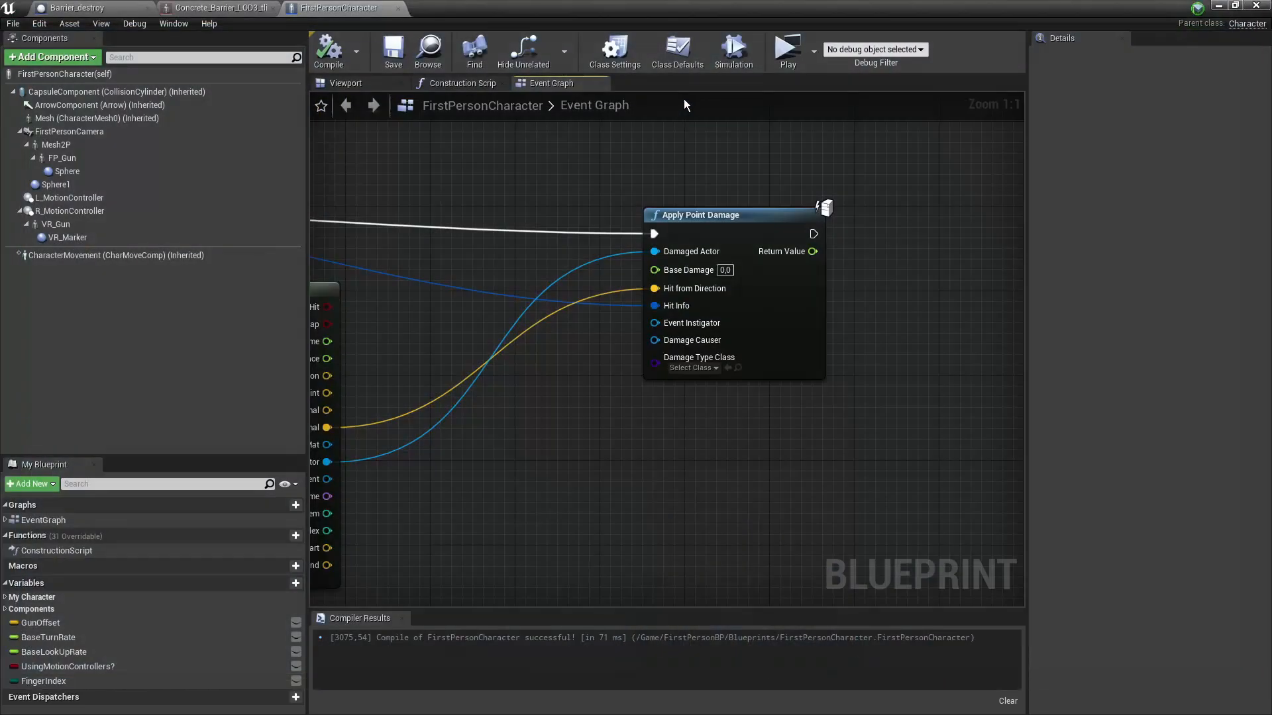
click(725, 271)
text(50)
key(Return)
click(336, 58)
- Play-test at 50 damage, shooting the barrier until it shatters
click(787, 50)
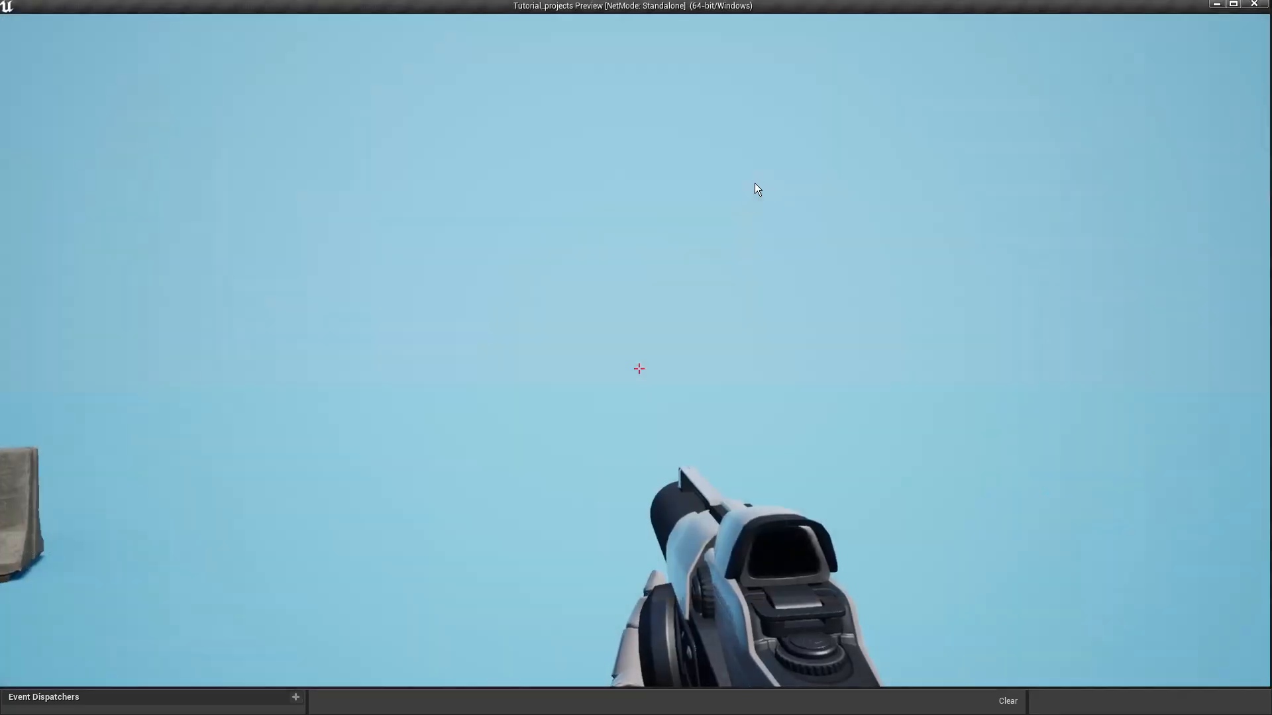
click(638, 368)
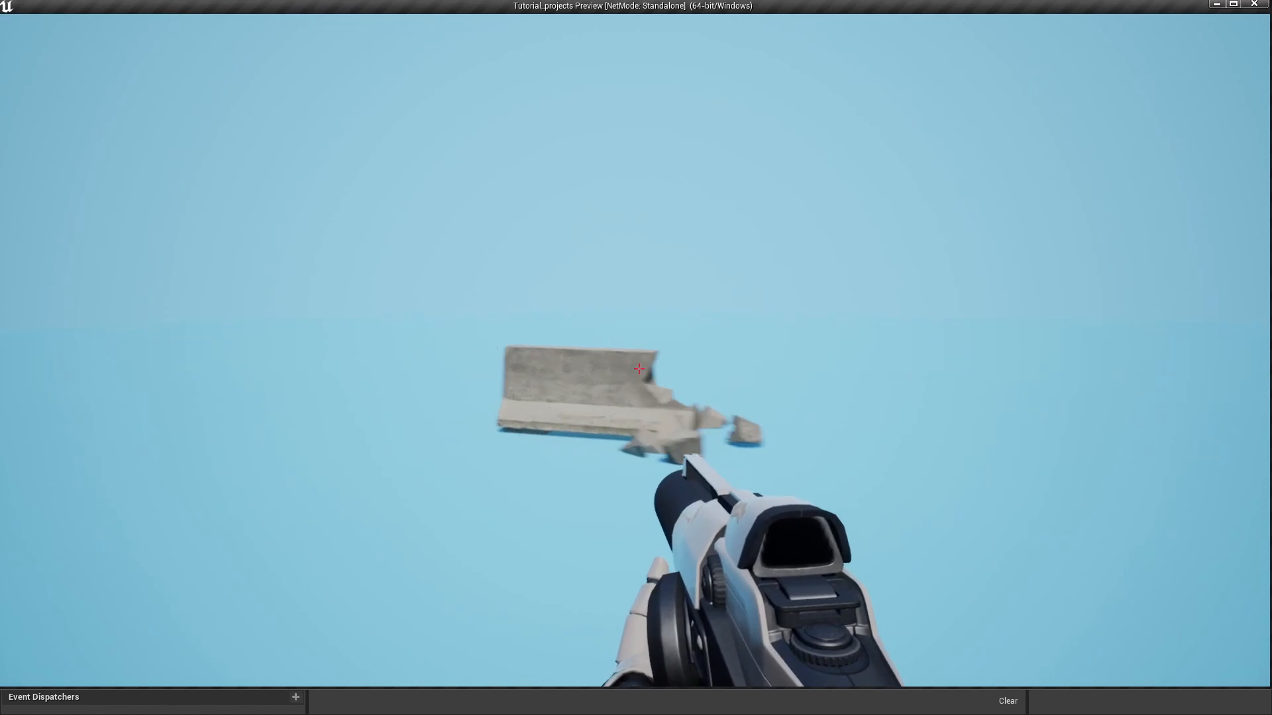
key(w)
click(639, 368)
click(639, 368)
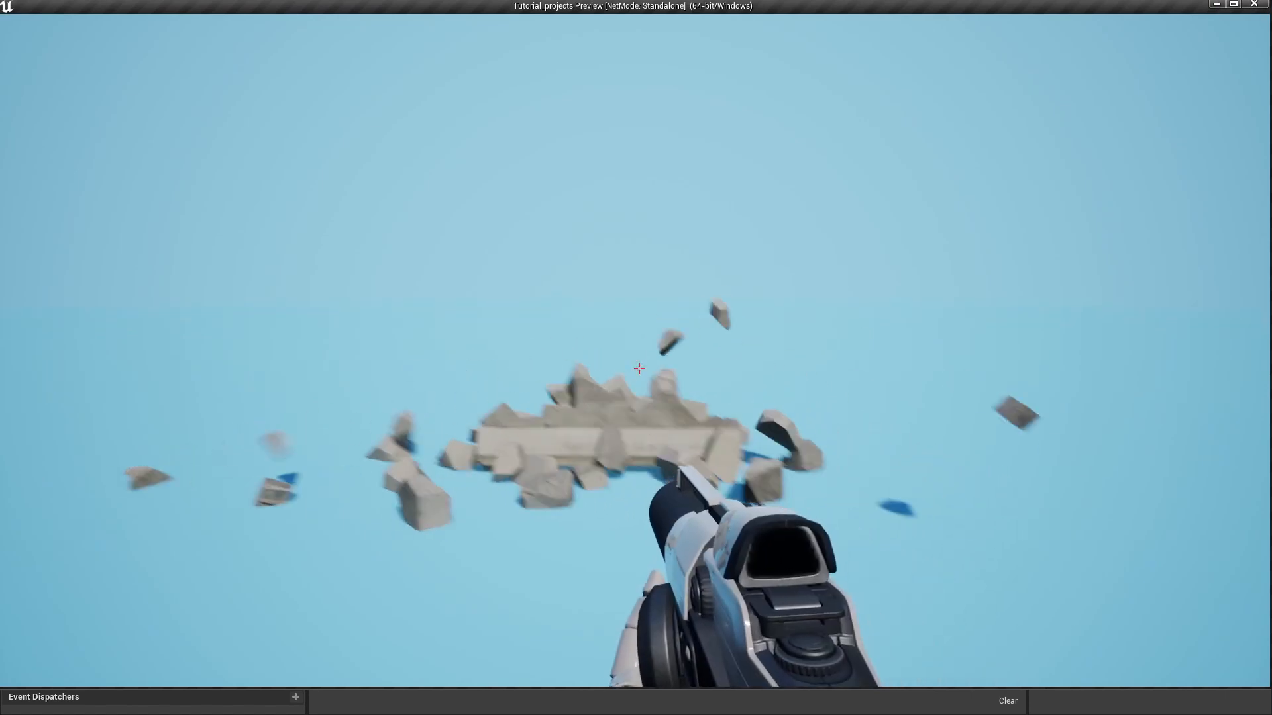
key(a)
key(d)
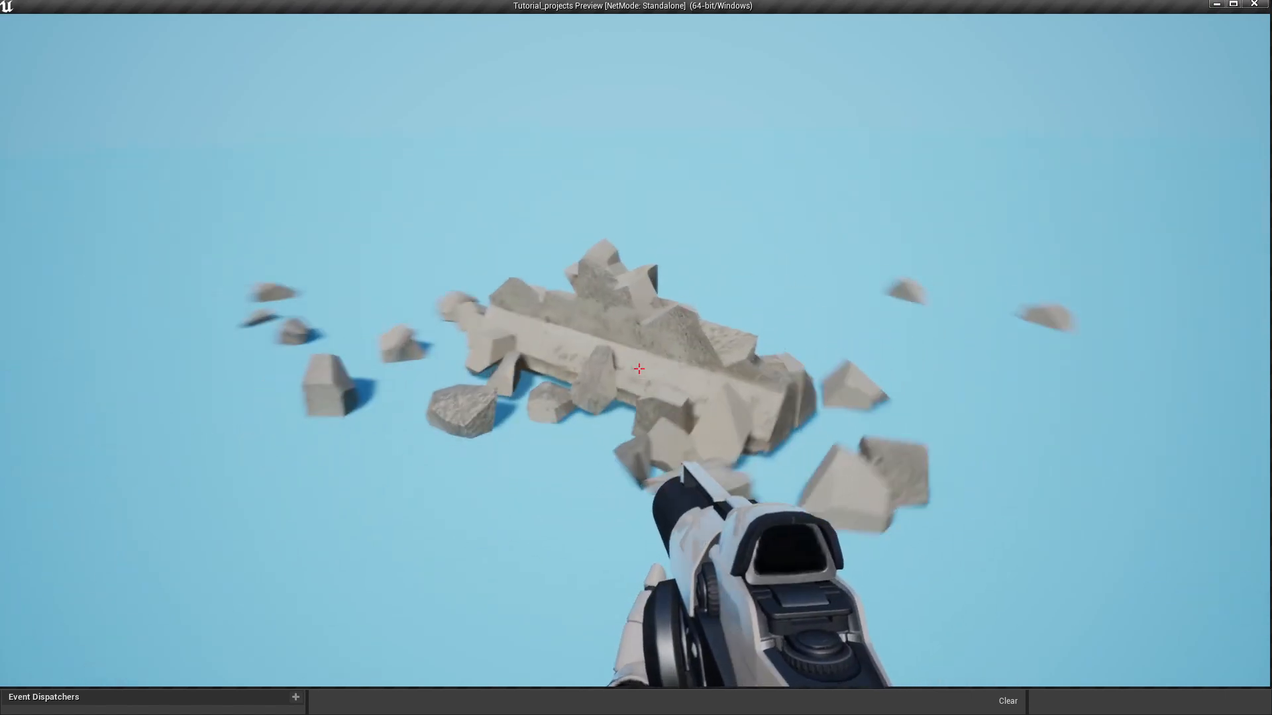
key(Escape)
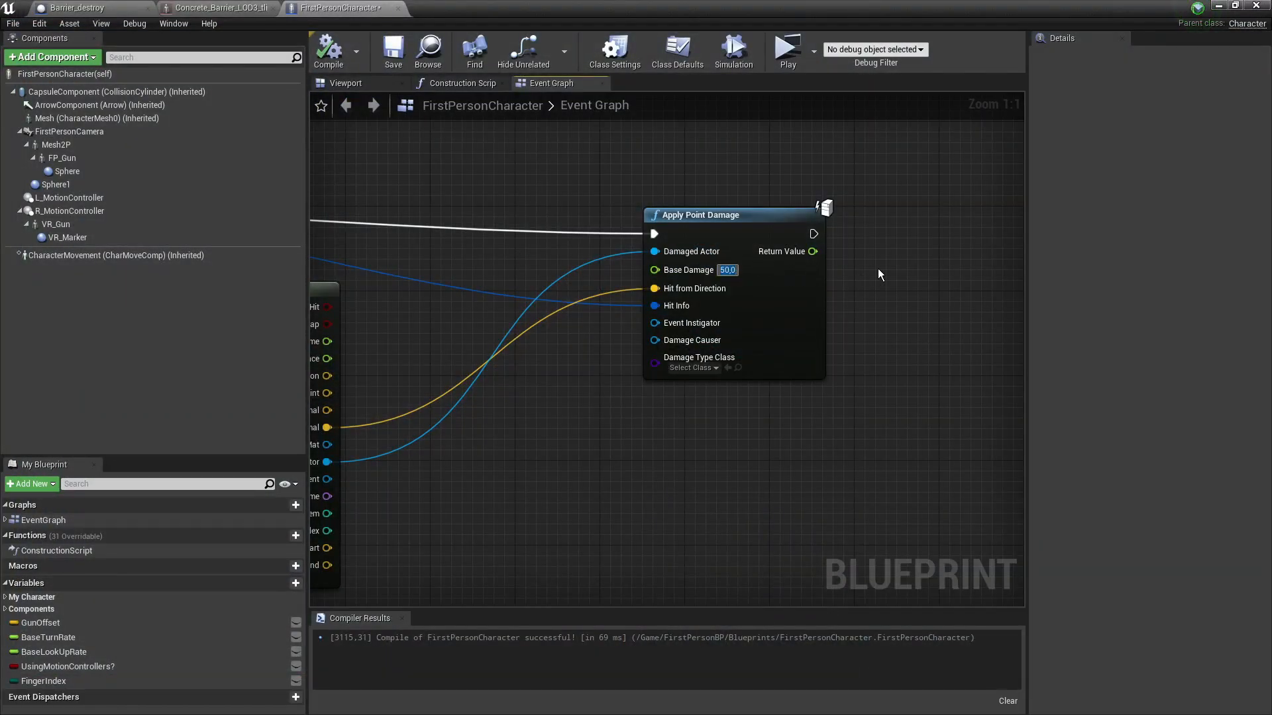
- Lower Base Damage to 10 and play-test shooting the barrier again
text(10)
key(Return)
click(788, 47)
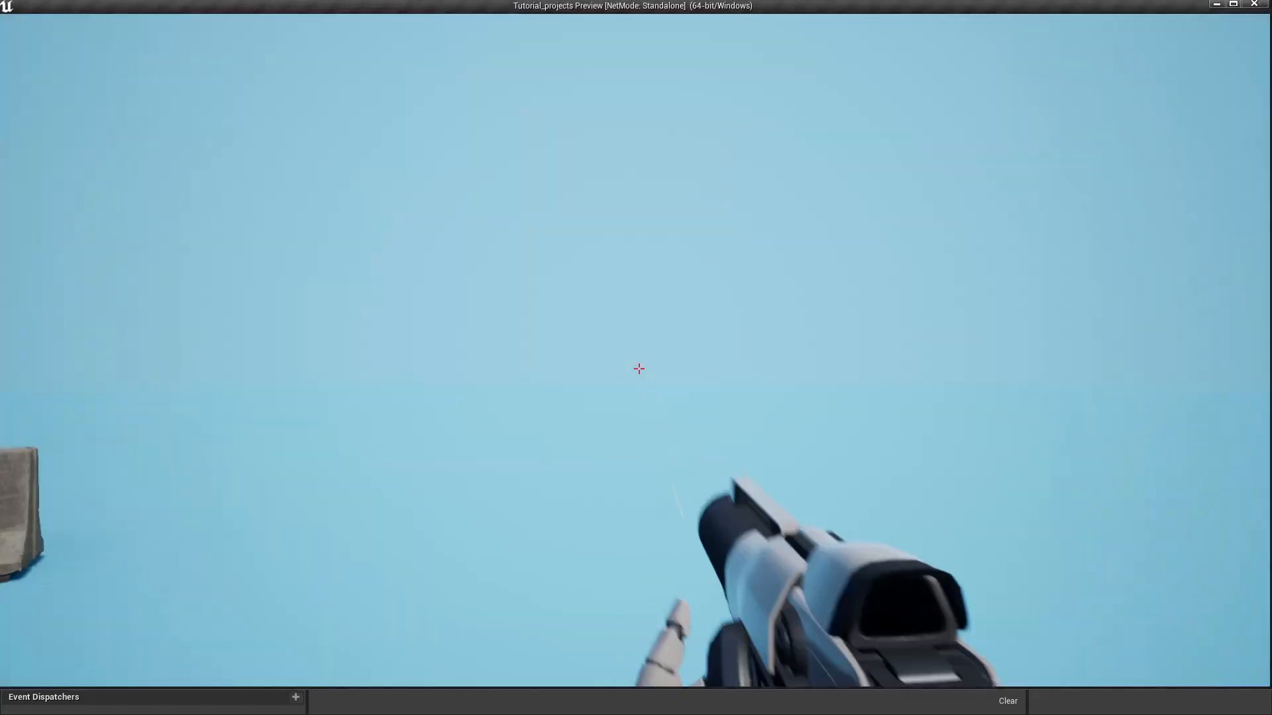
click(639, 369)
click(640, 369)
click(639, 369)
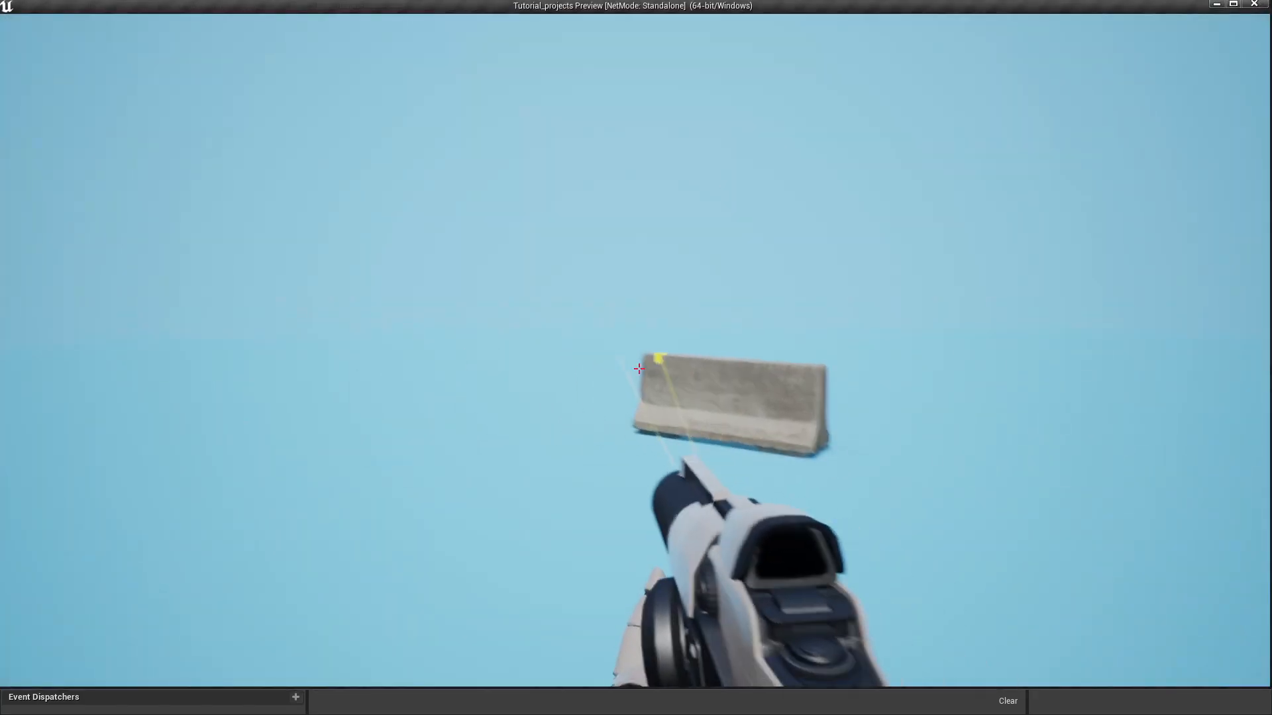
key(Escape)
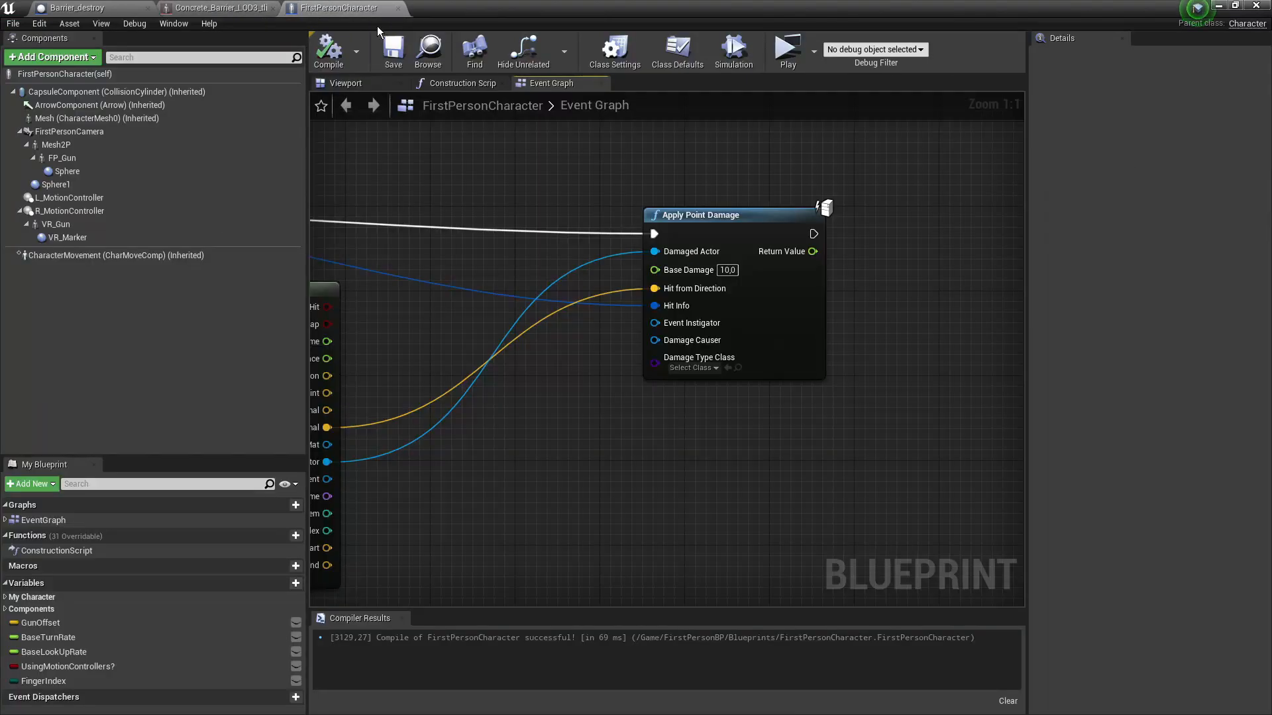
- Set Base Damage to 21 and compile
click(371, 8)
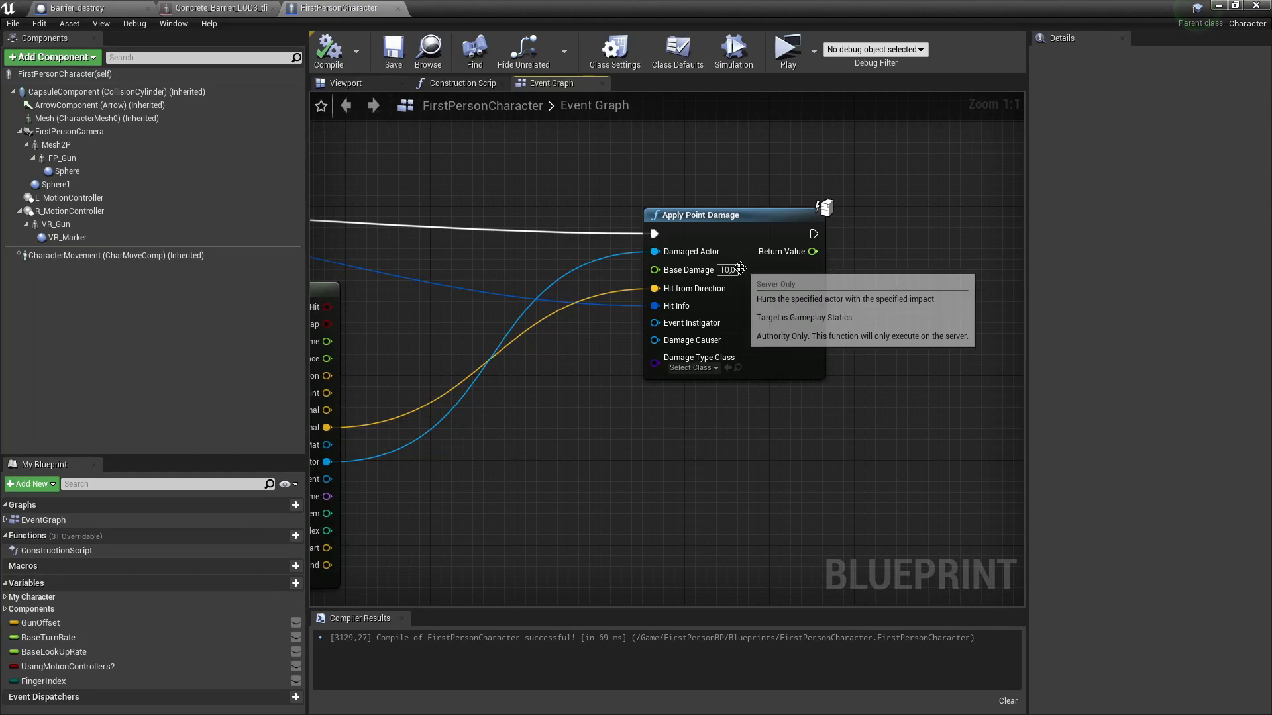
click(726, 269)
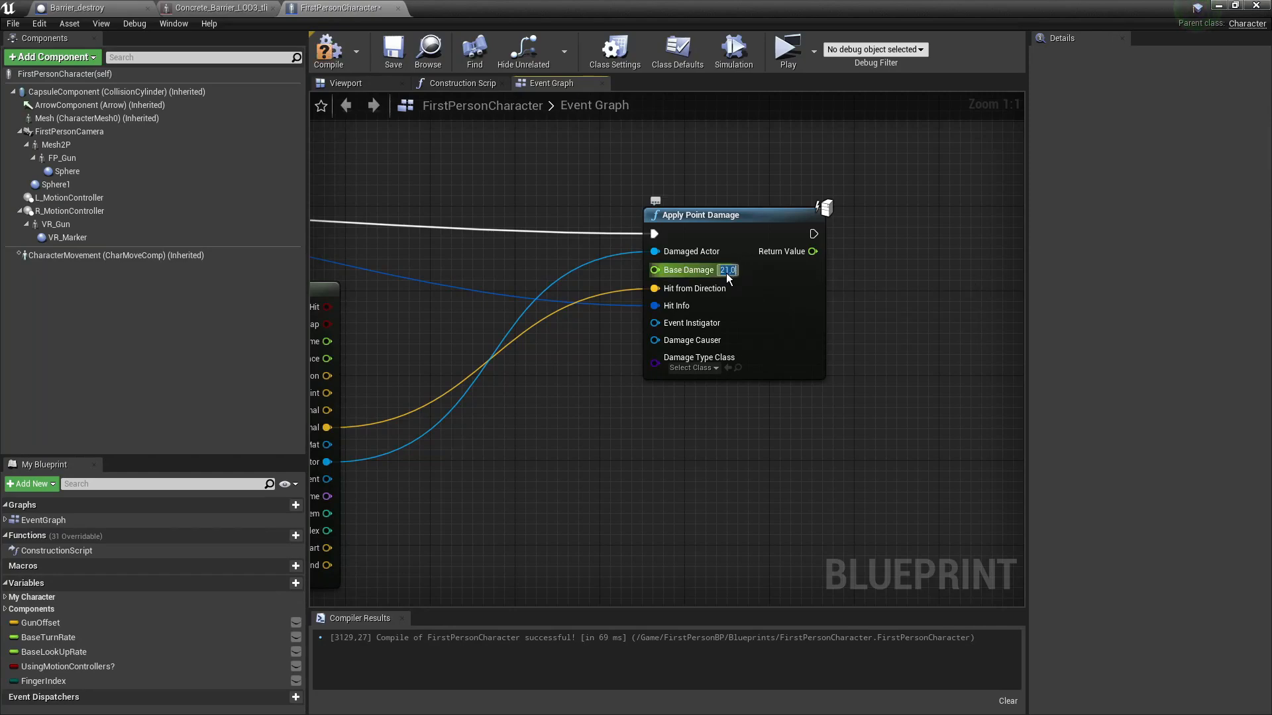
click(328, 51)
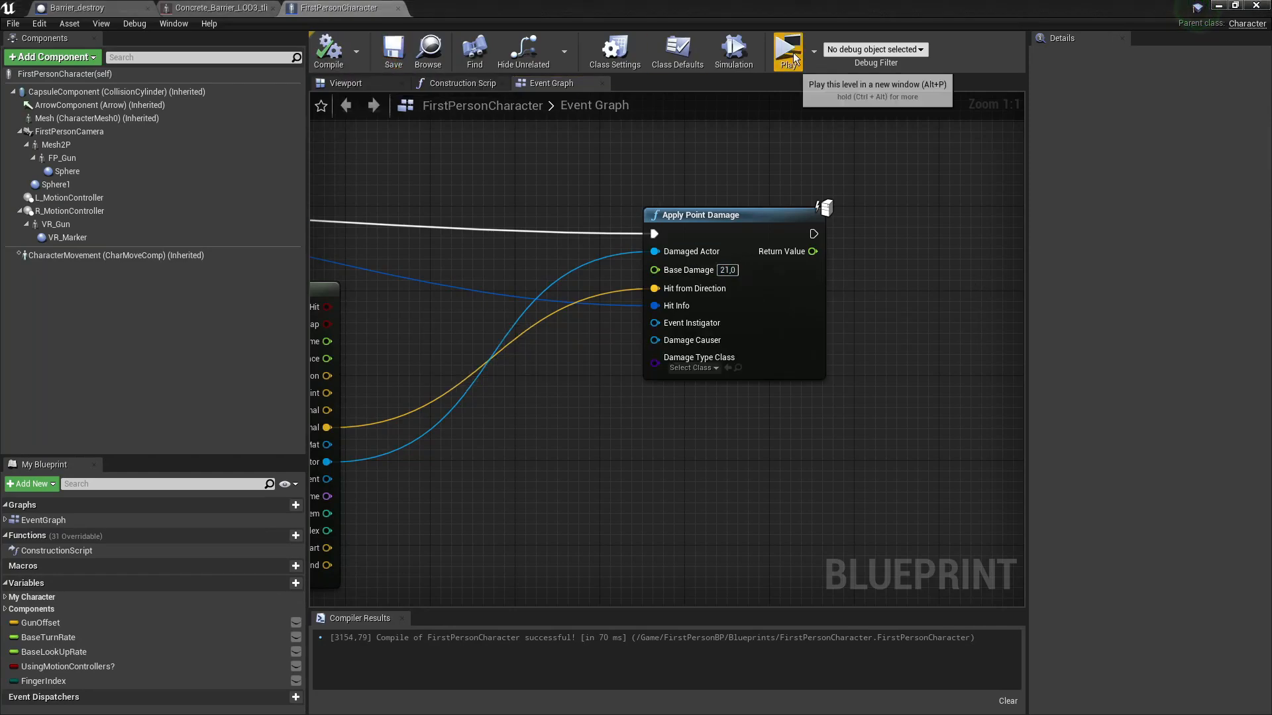
- Play-test shooting the barrier with 21 damage
click(788, 53)
click(638, 366)
click(638, 369)
key(w)
click(639, 368)
click(638, 368)
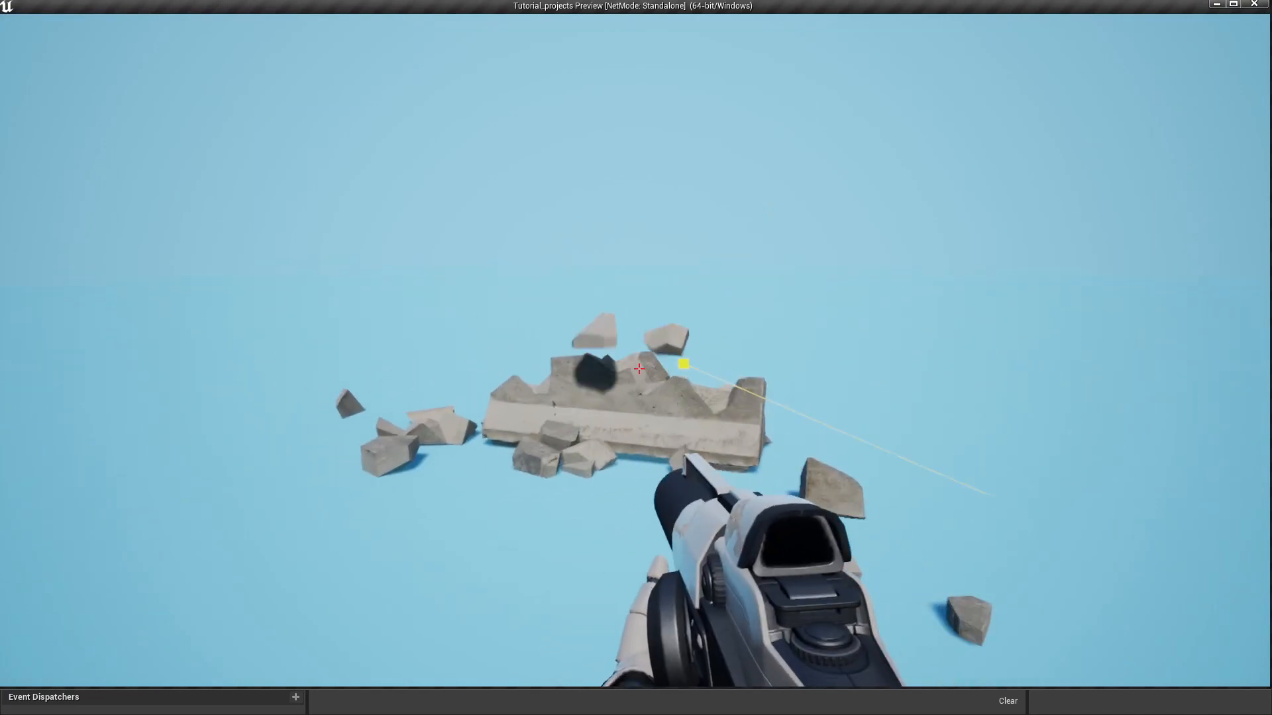
key(Escape)
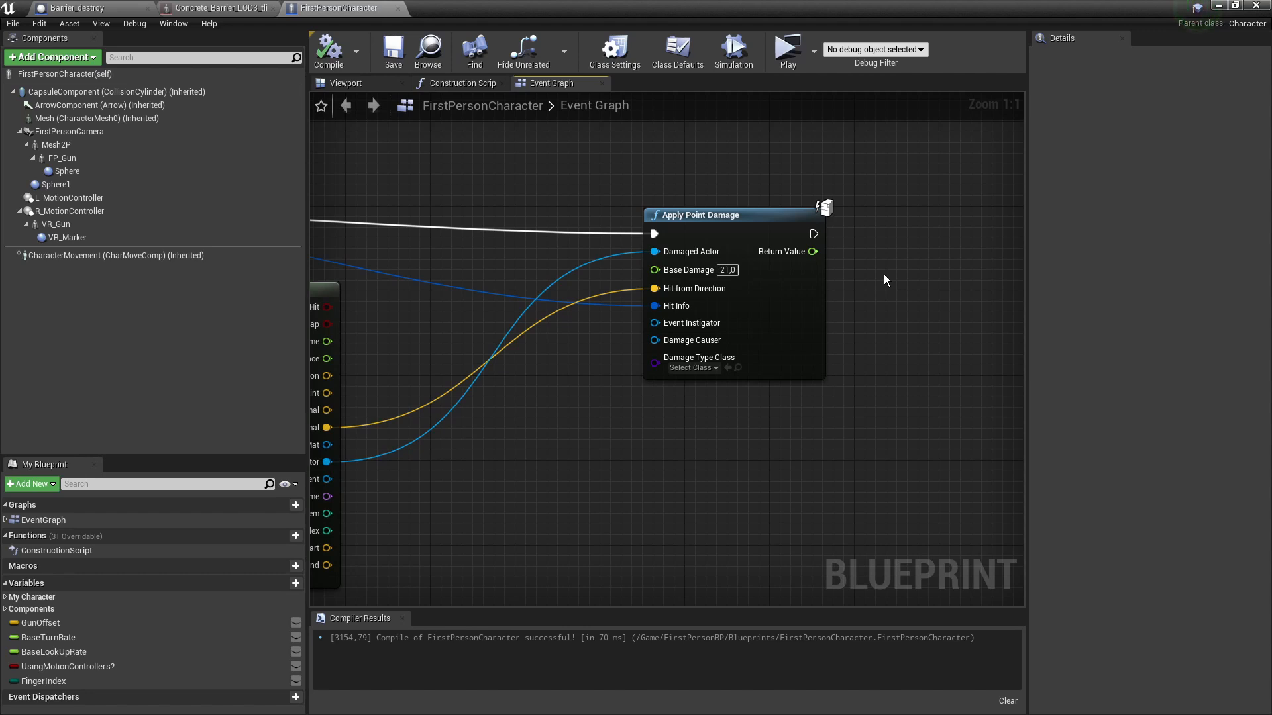
- Review the graph around Break Hit Result, then switch to the Barrier_destroy blueprint
right_drag(883, 276, 890, 306)
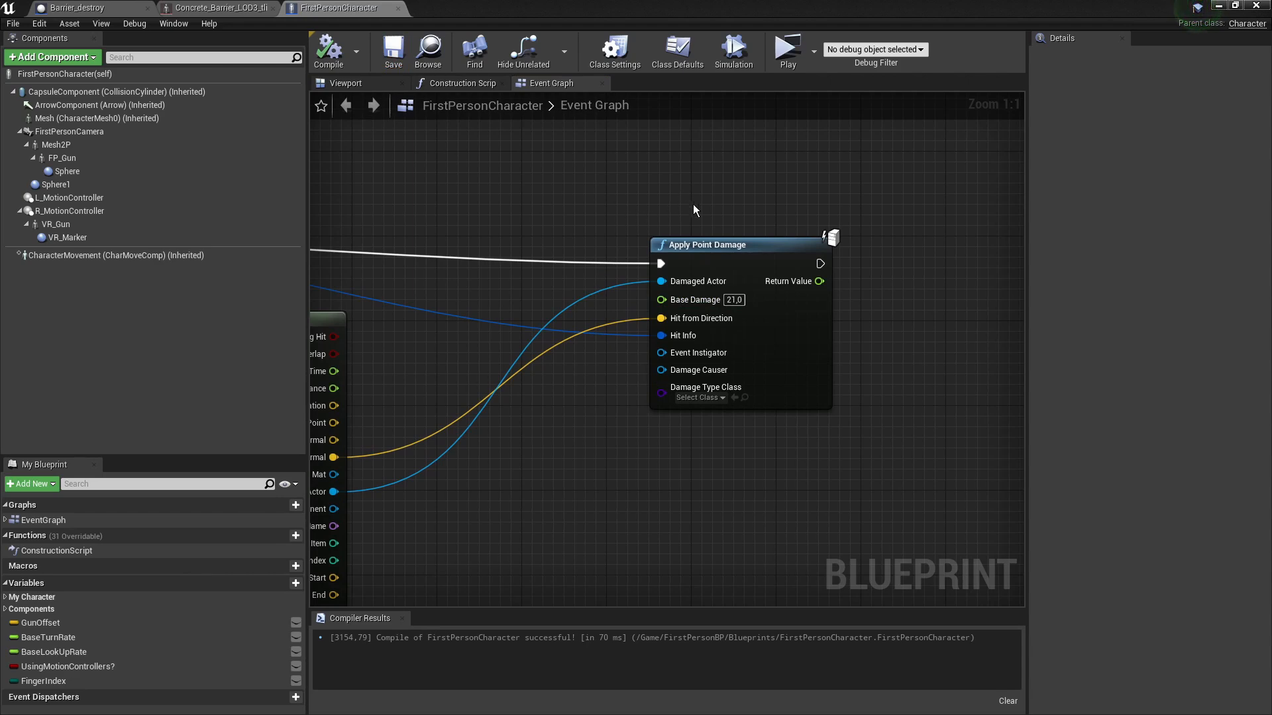
right_drag(690, 202, 747, 250)
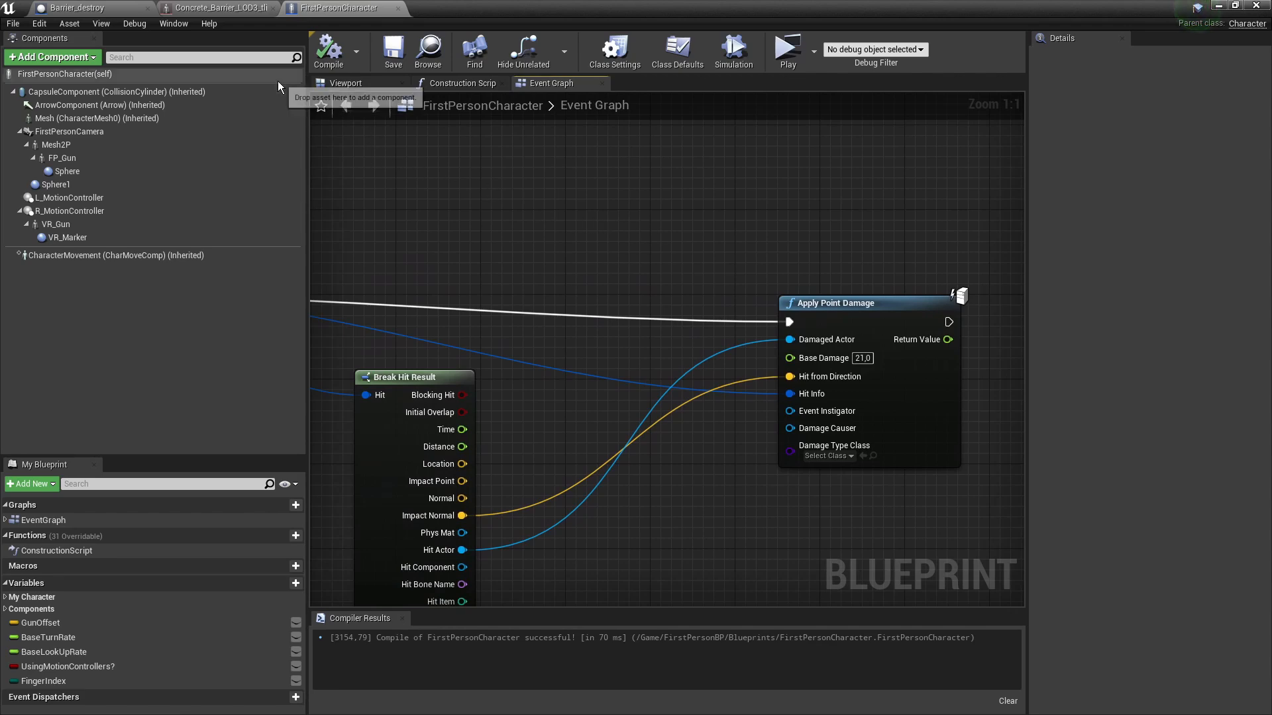
click(119, 13)
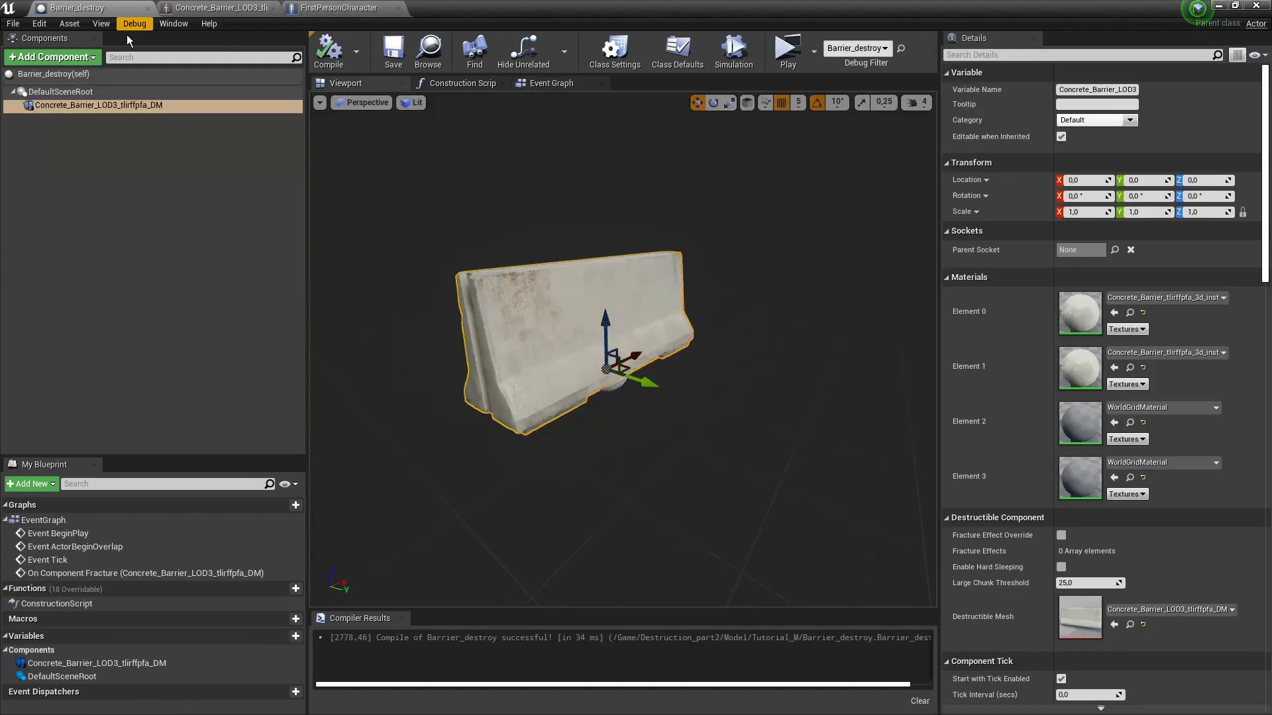
- Return to the Barrier_destroy blueprint and select its destructible component
right_drag(679, 285, 679, 286)
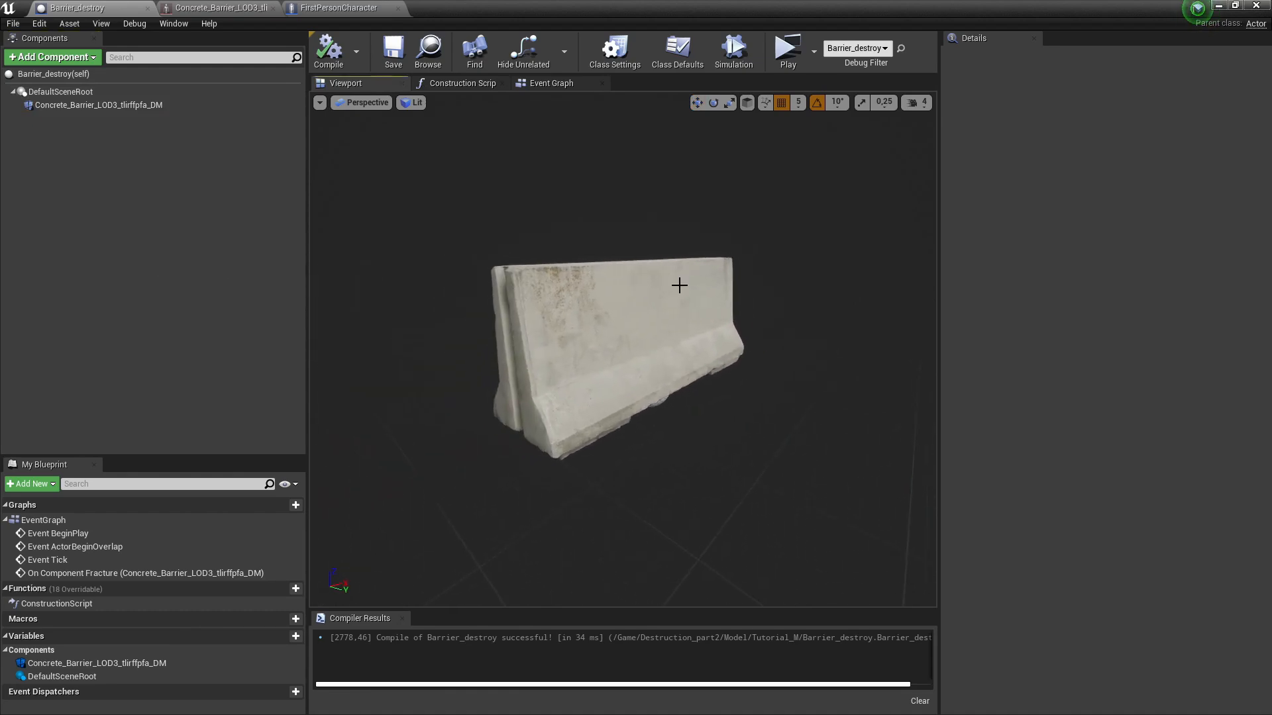
click(338, 8)
scroll(669, 241, down, 3)
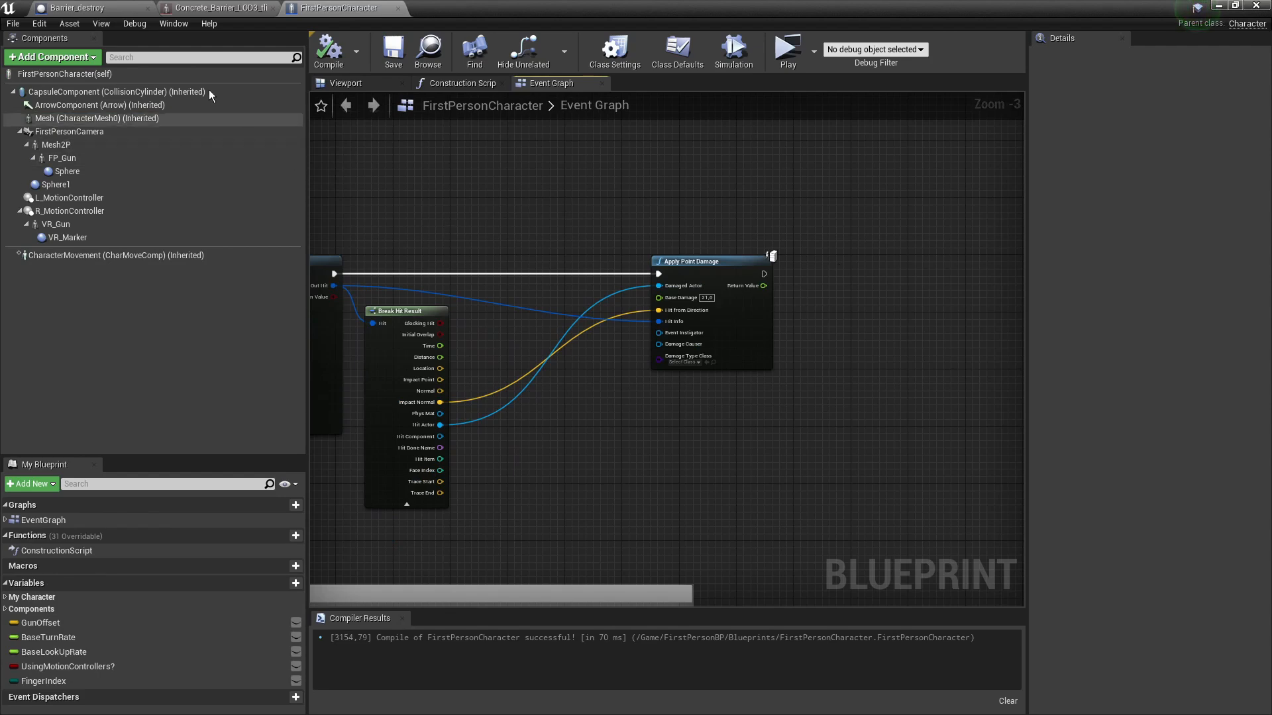
click(99, 12)
click(92, 105)
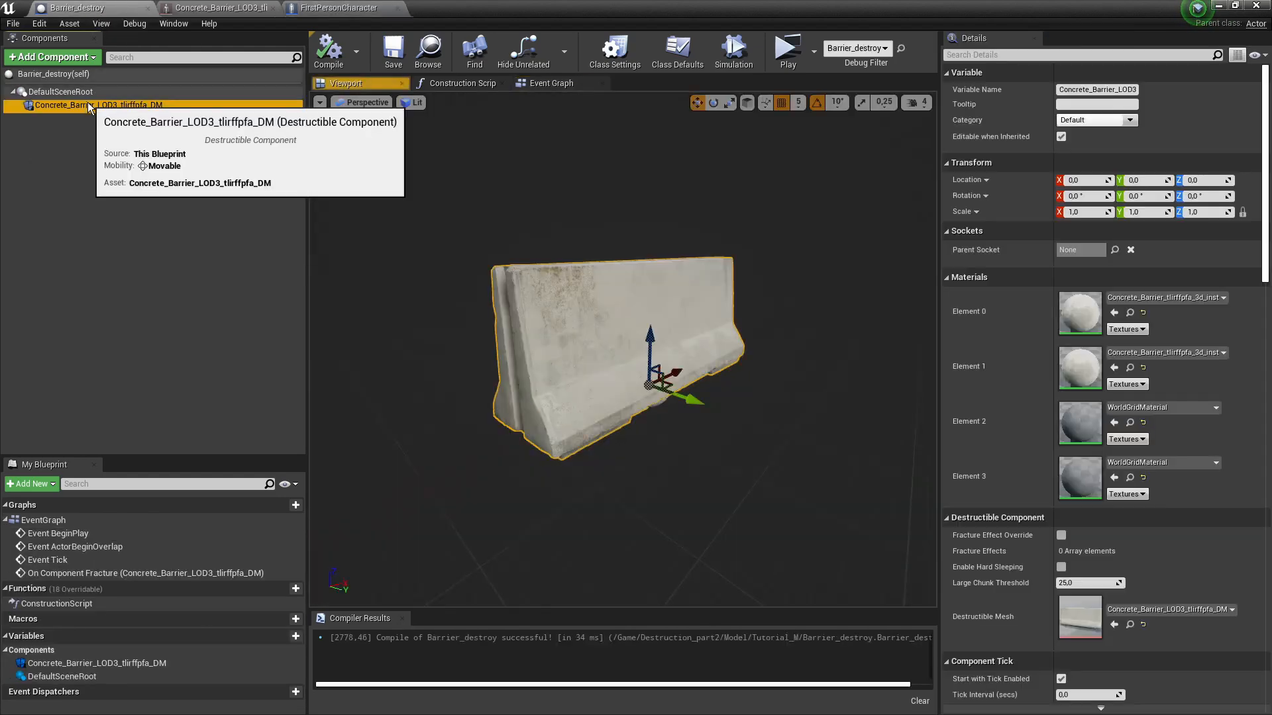
right_drag(696, 287, 698, 284)
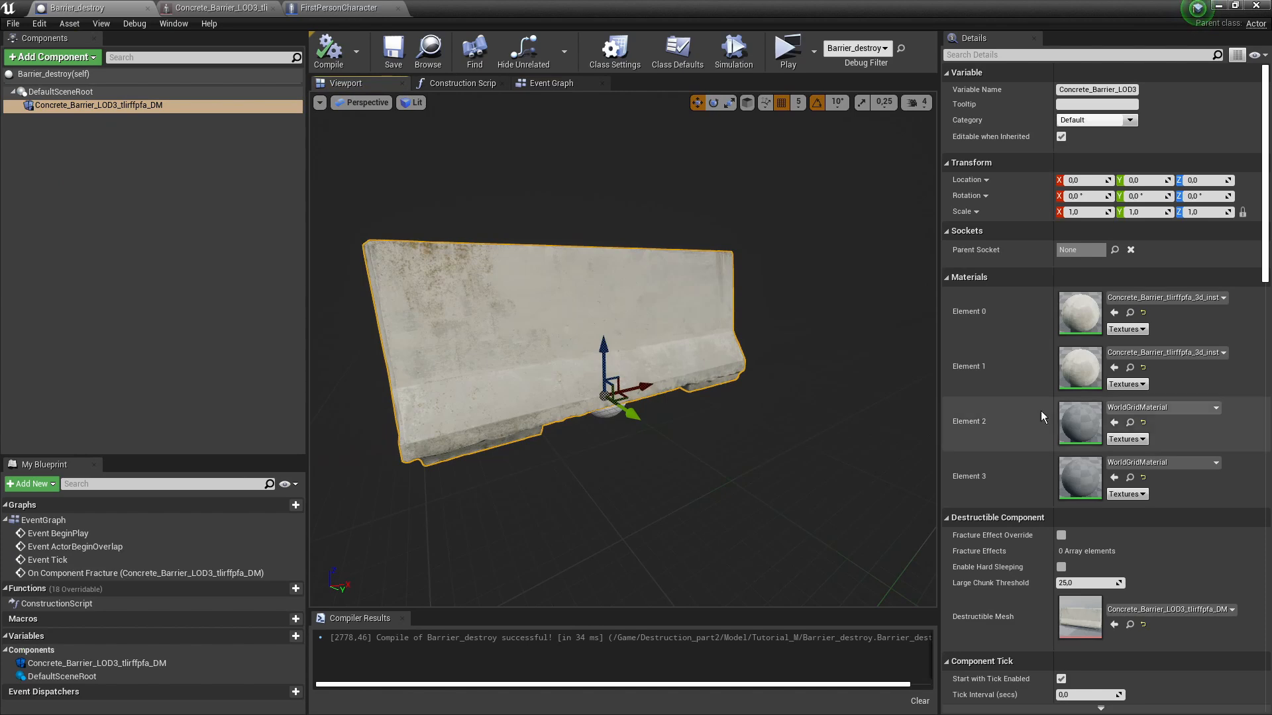
- Add the On Component Fracture event to the graph and position it
scroll(1081, 401, down, 12)
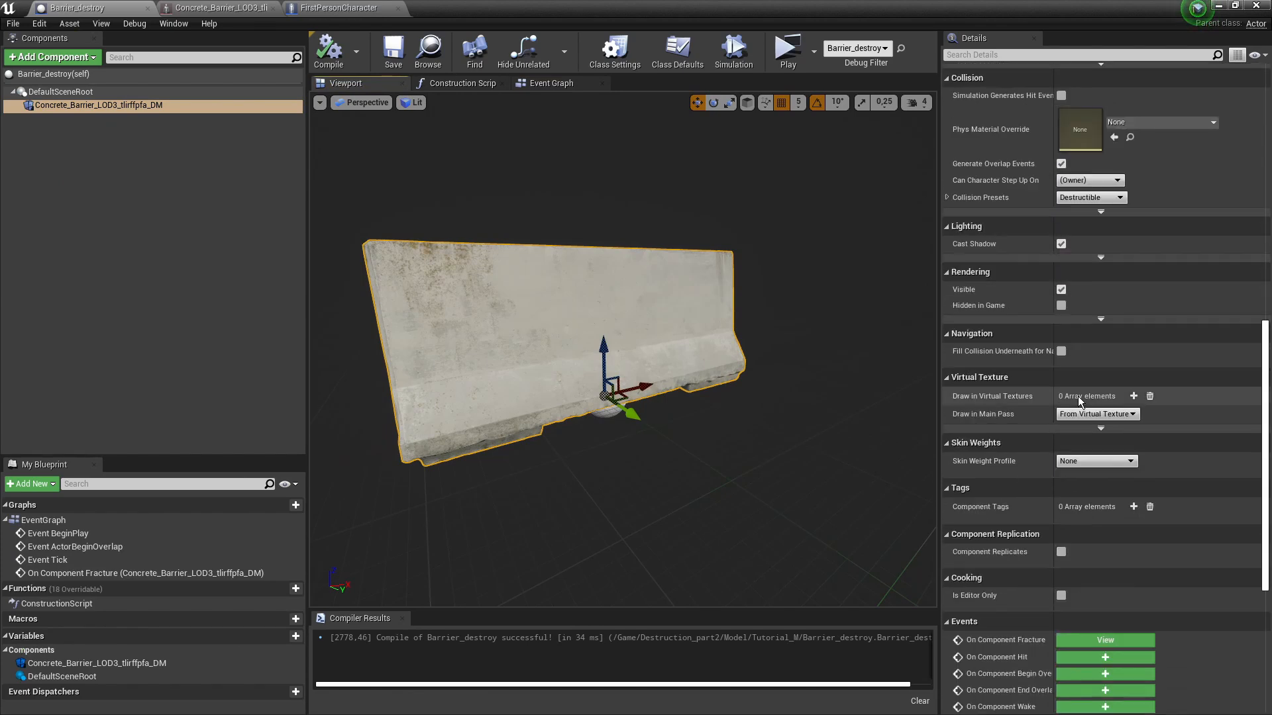
scroll(1078, 396, down, 2)
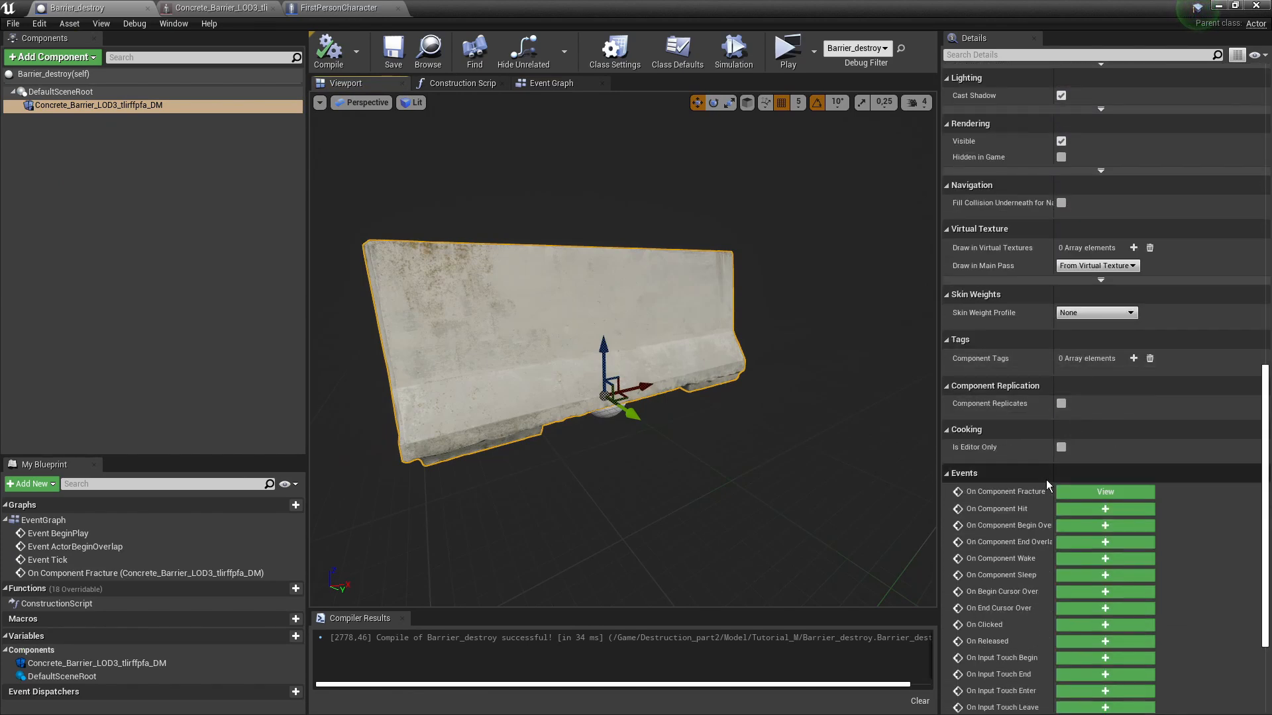
click(1093, 492)
drag(669, 323, 555, 318)
right_drag(728, 312, 677, 308)
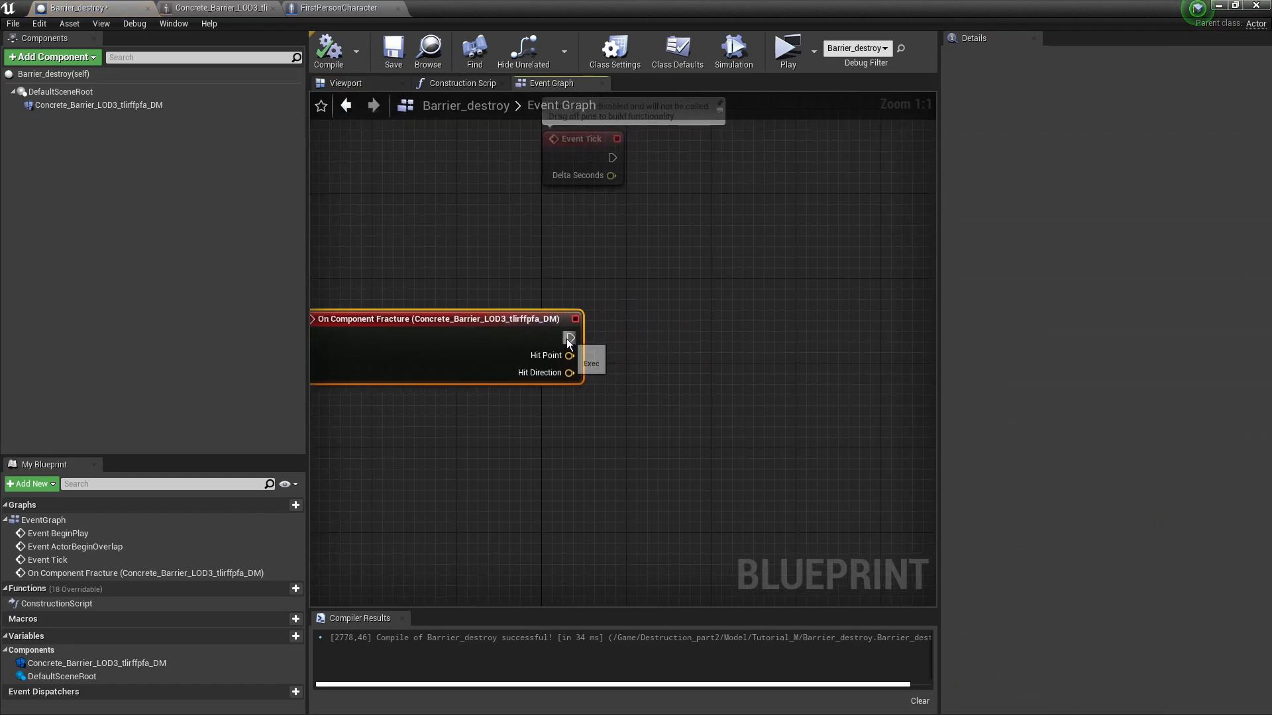
- Add a Spawn System at Location node after the fracture event
drag(777, 340, 776, 341)
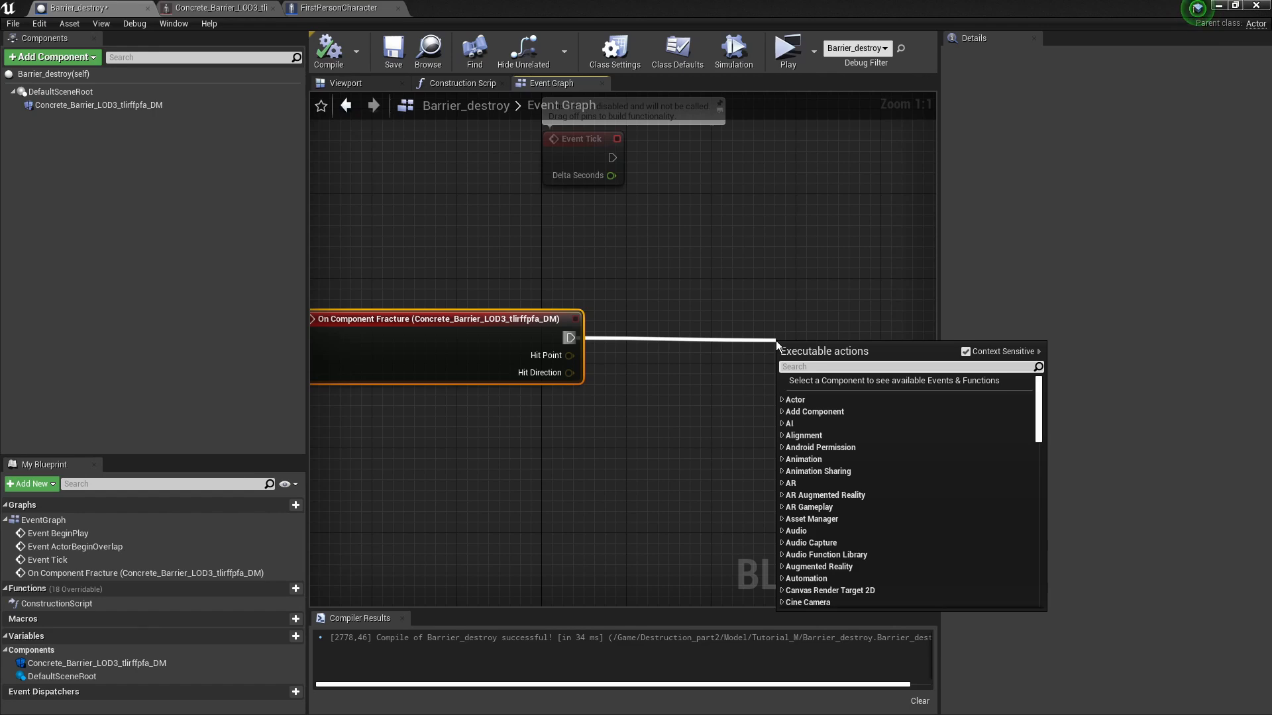
text(sp)
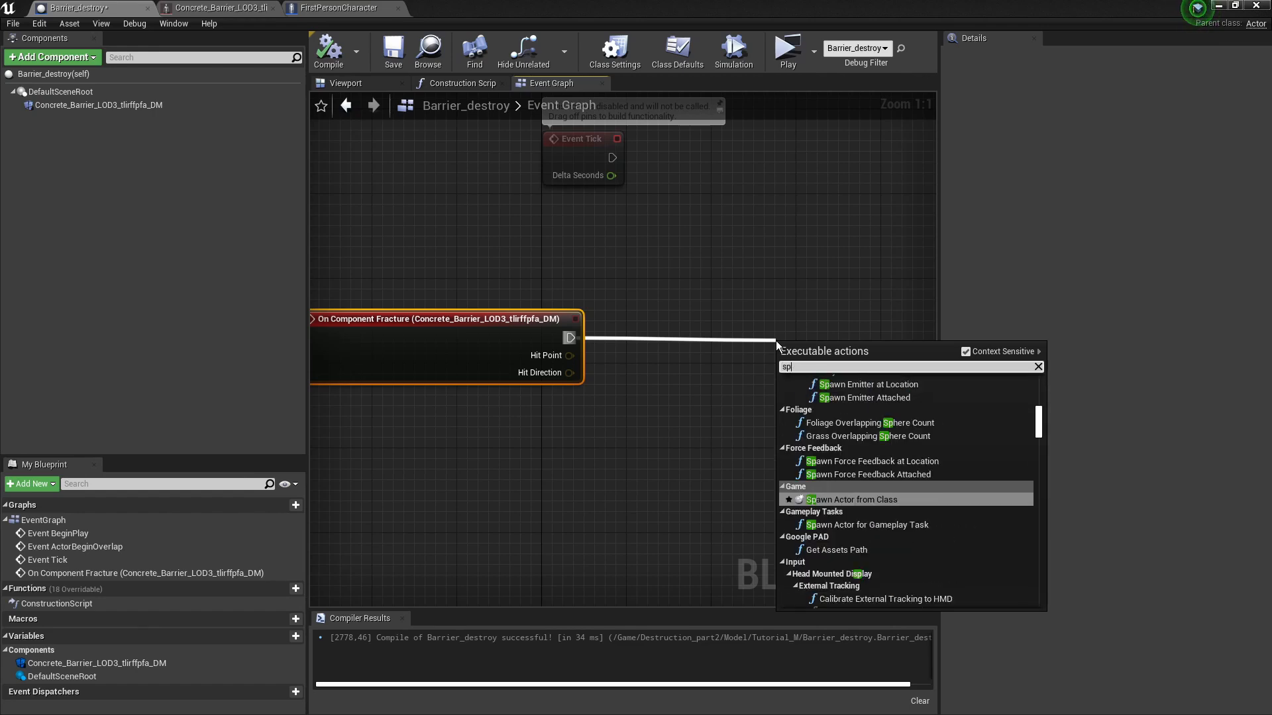
text(awn)
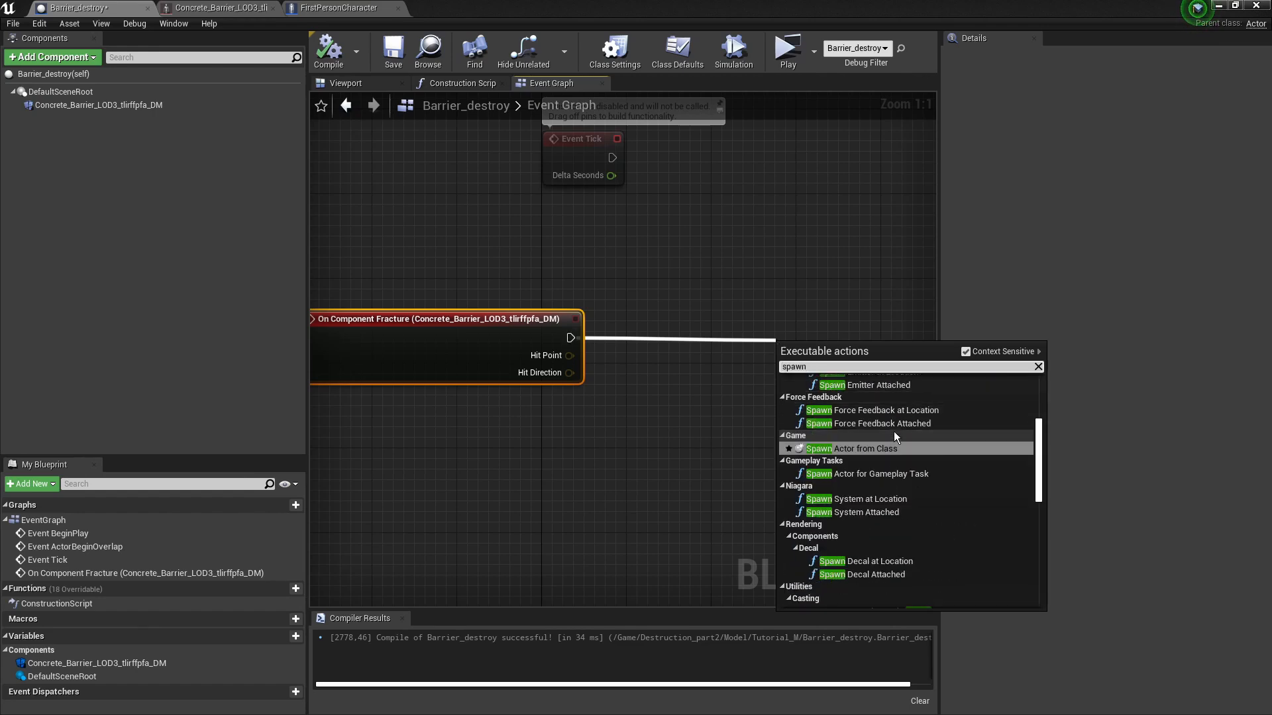
scroll(894, 427, up, 1)
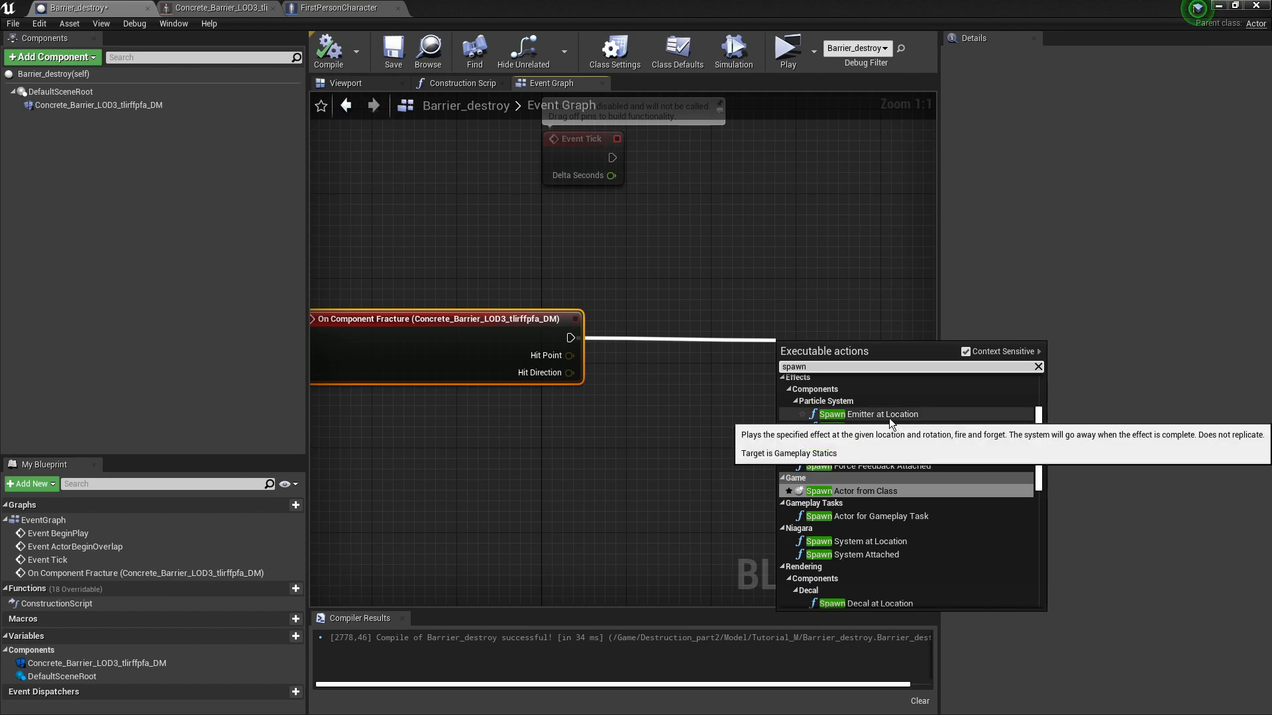
scroll(889, 419, down, 2)
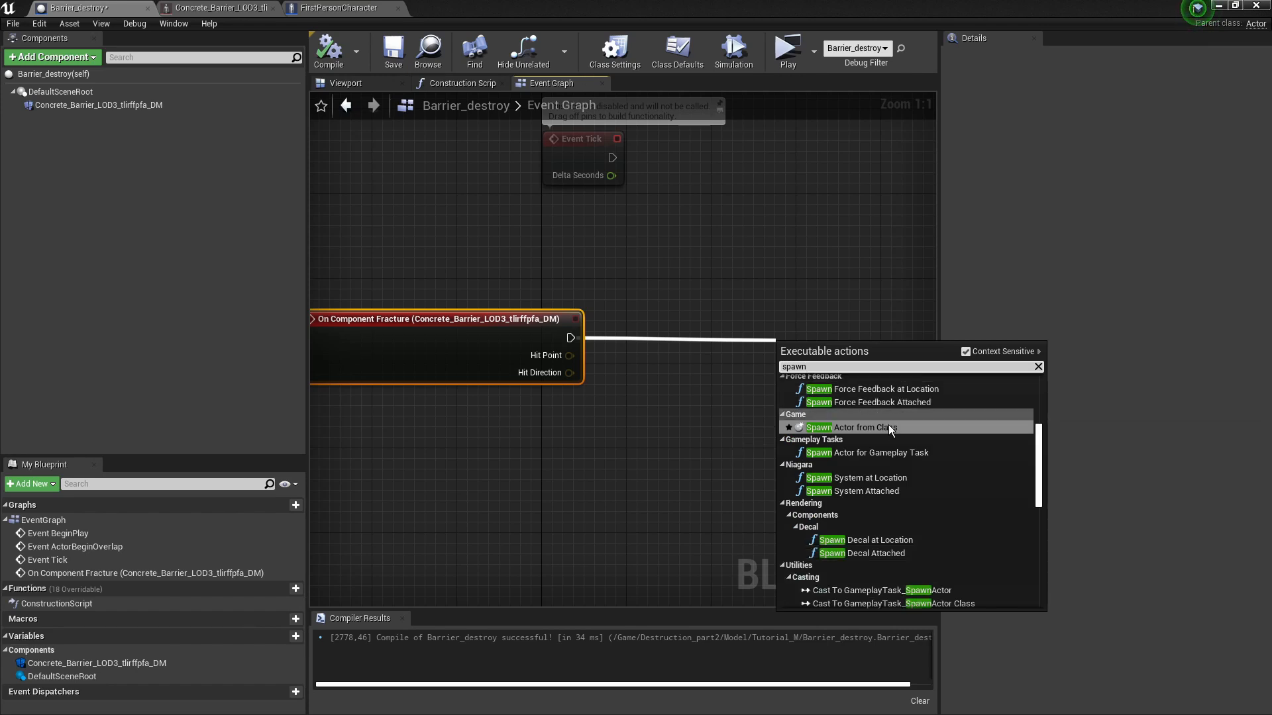
click(883, 479)
drag(838, 403, 830, 366)
click(830, 366)
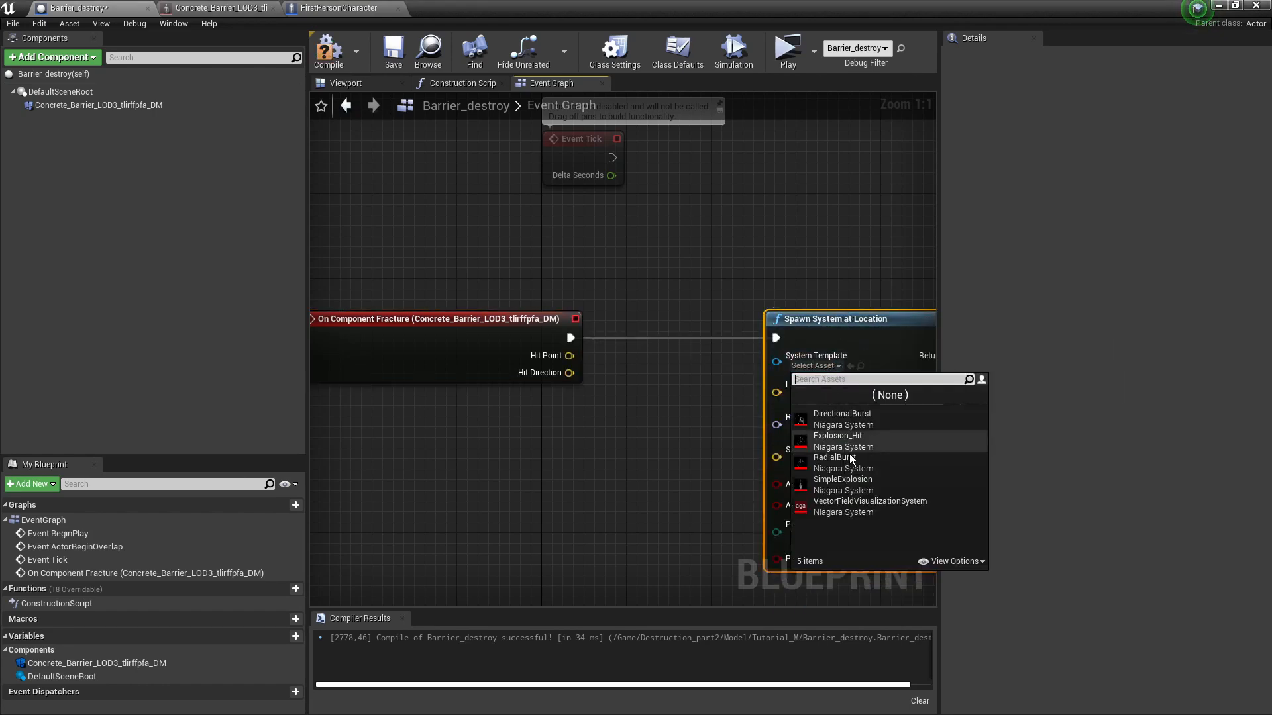
click(665, 471)
- Wire Hit Point into the spawn Location and compile the blueprint
right_drag(636, 417, 532, 364)
drag(462, 303, 517, 306)
drag(662, 346, 673, 340)
right_drag(626, 377, 584, 371)
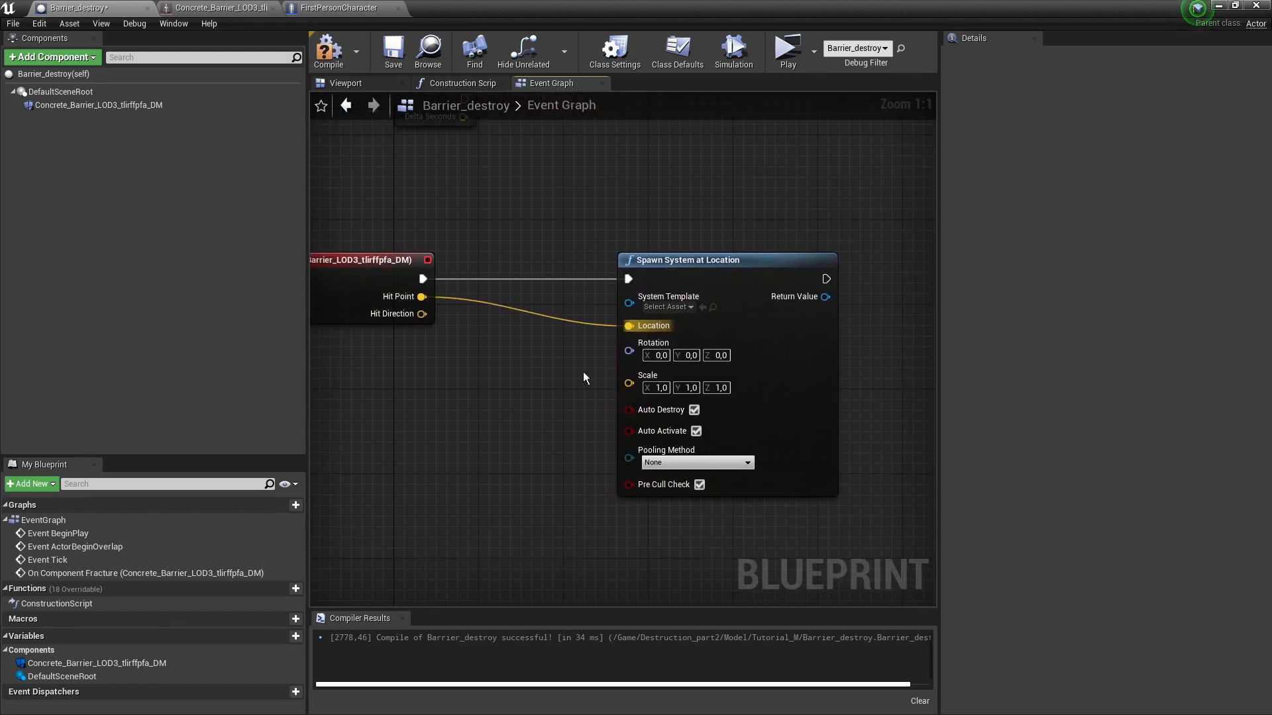
click(329, 50)
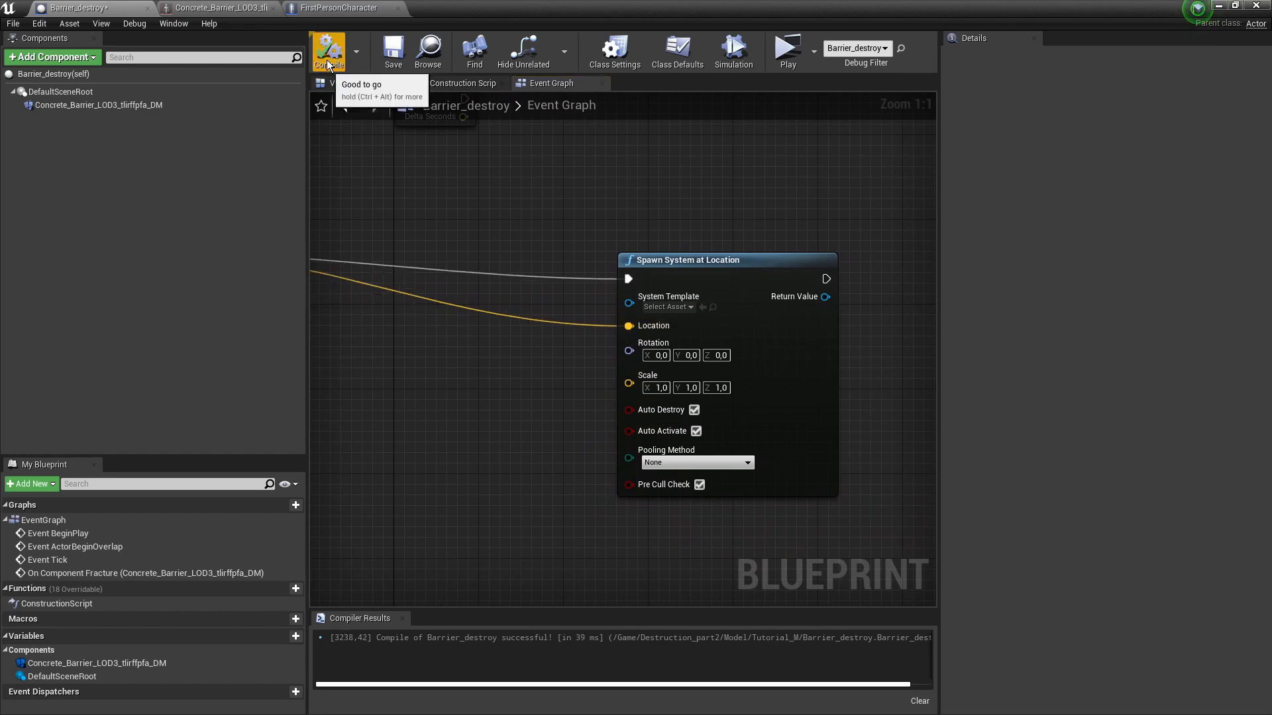
click(1221, 6)
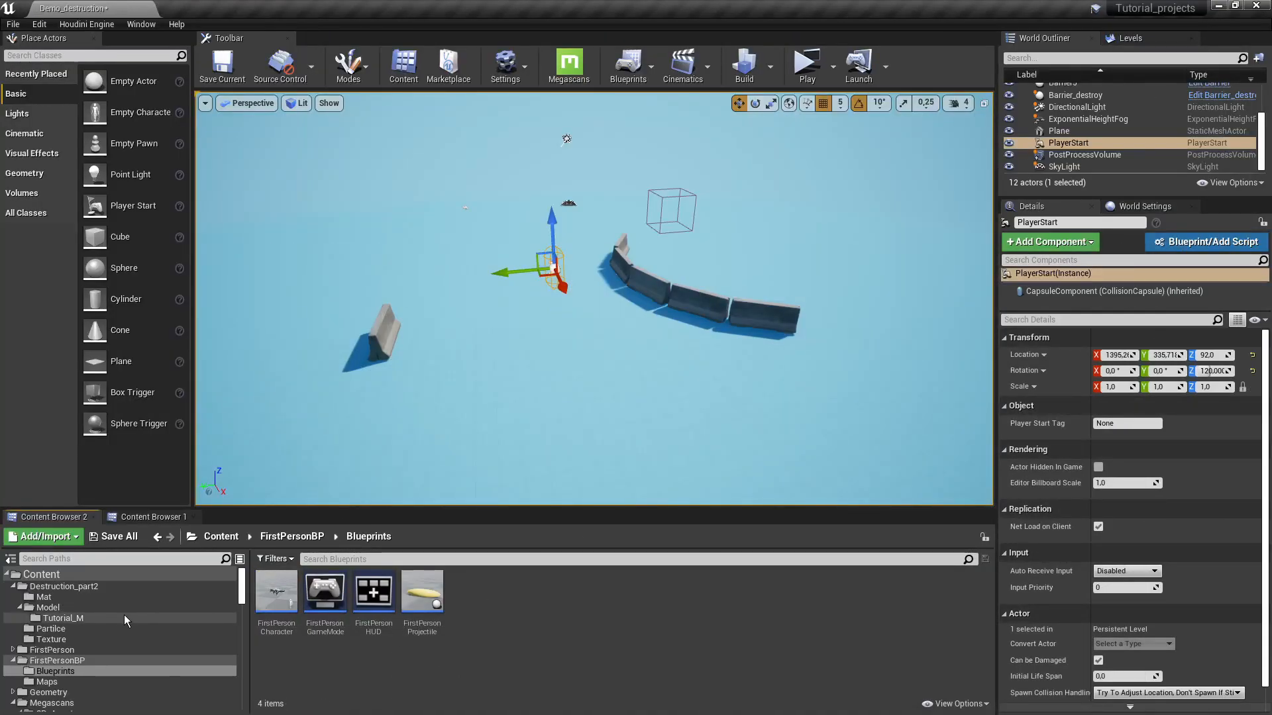
- In the Partilce folder, create NewNiagaraSystem from the Radial Burst template and open it
click(105, 630)
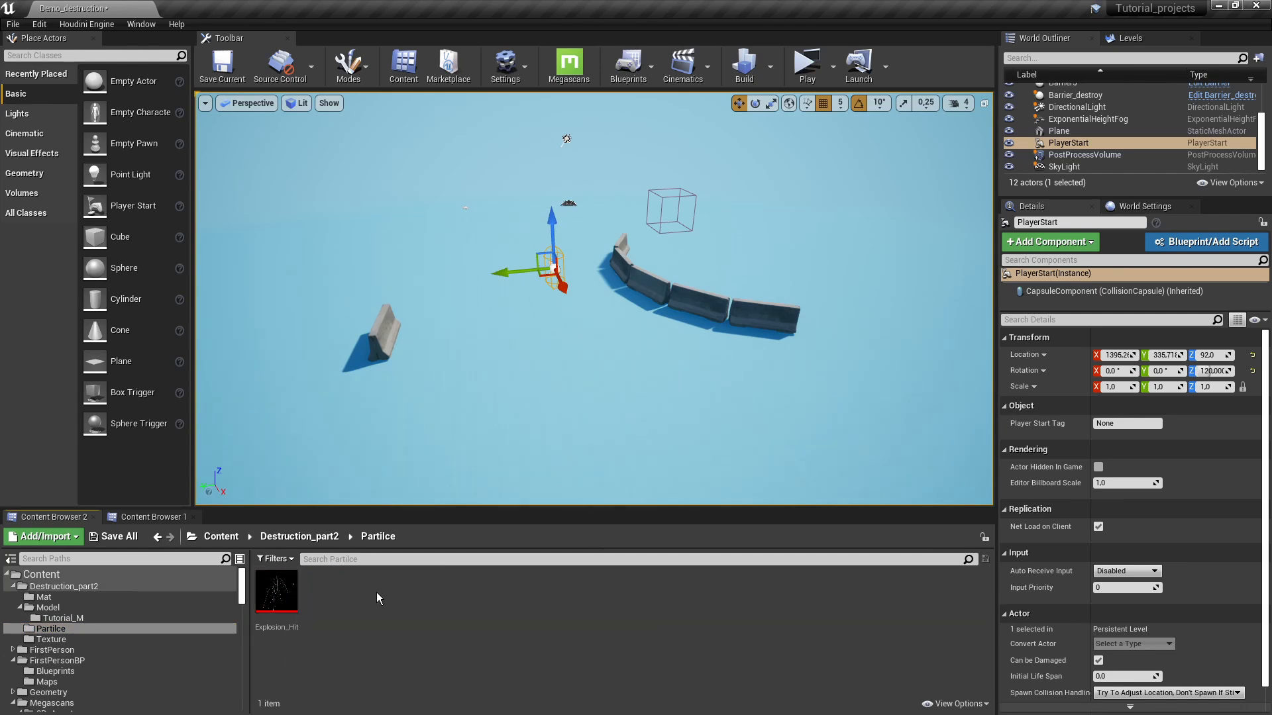
right_click(377, 592)
mouse_move(449, 480)
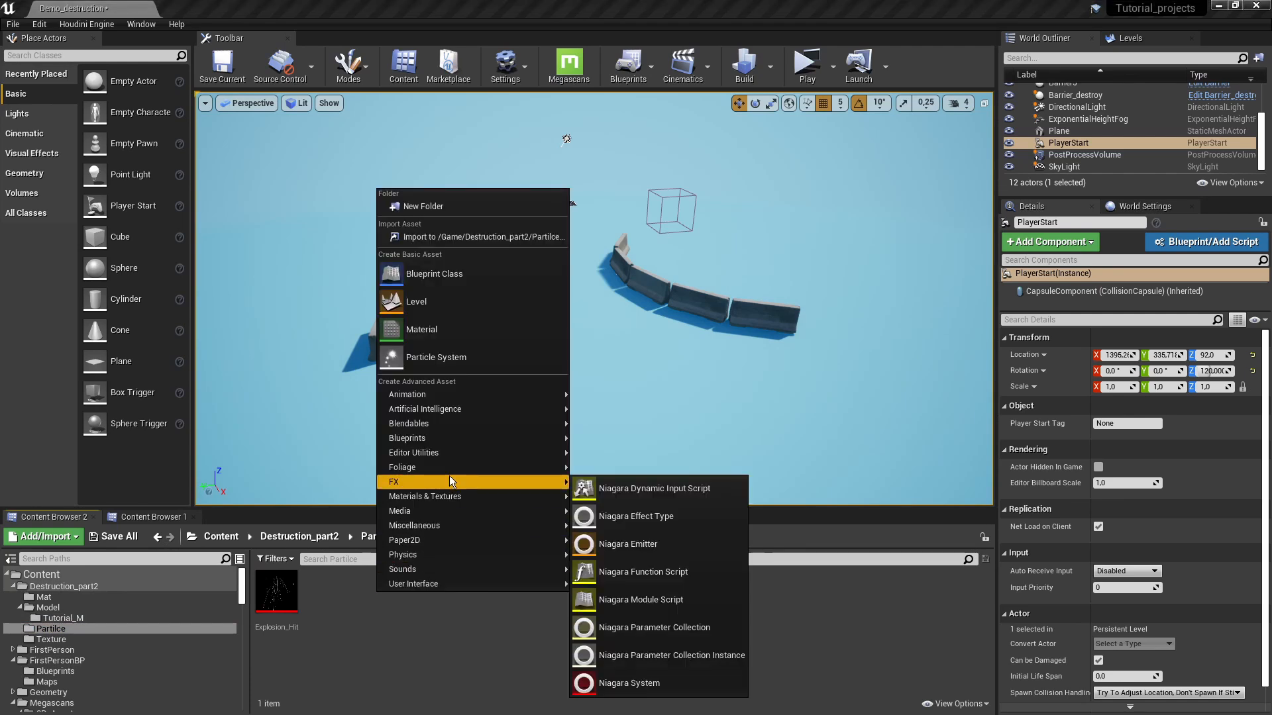
click(627, 677)
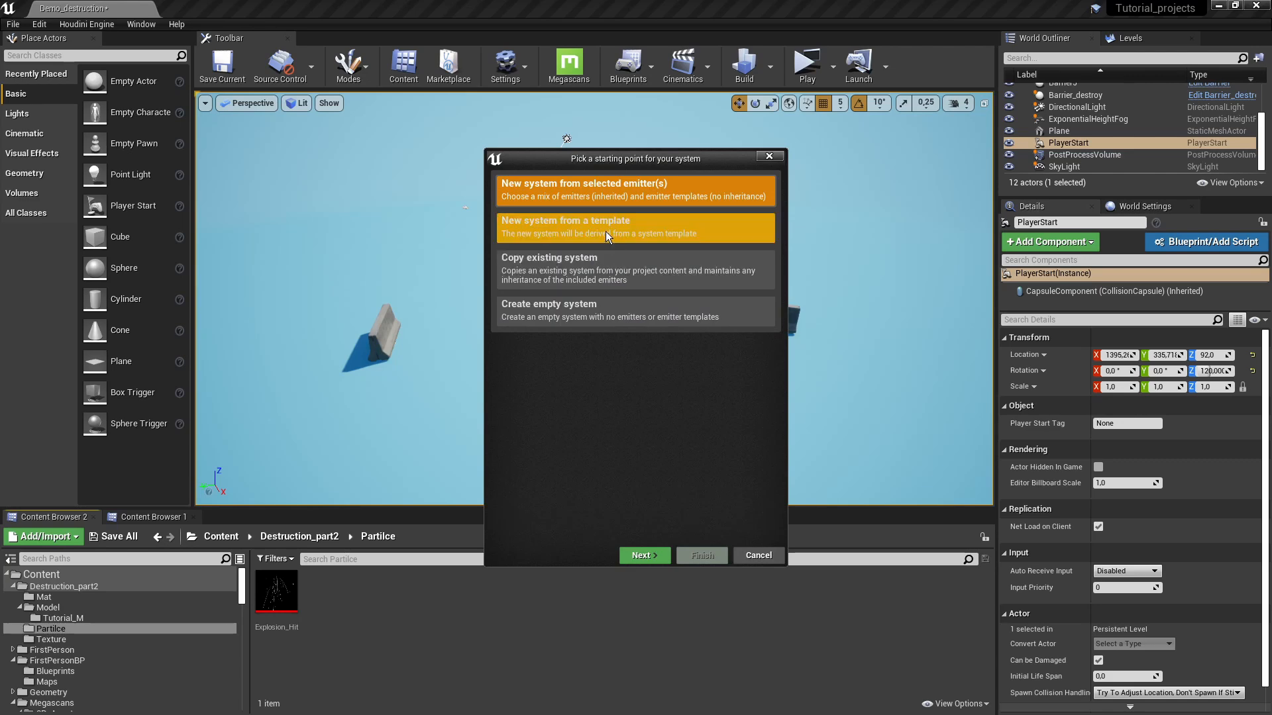
click(548, 230)
click(643, 557)
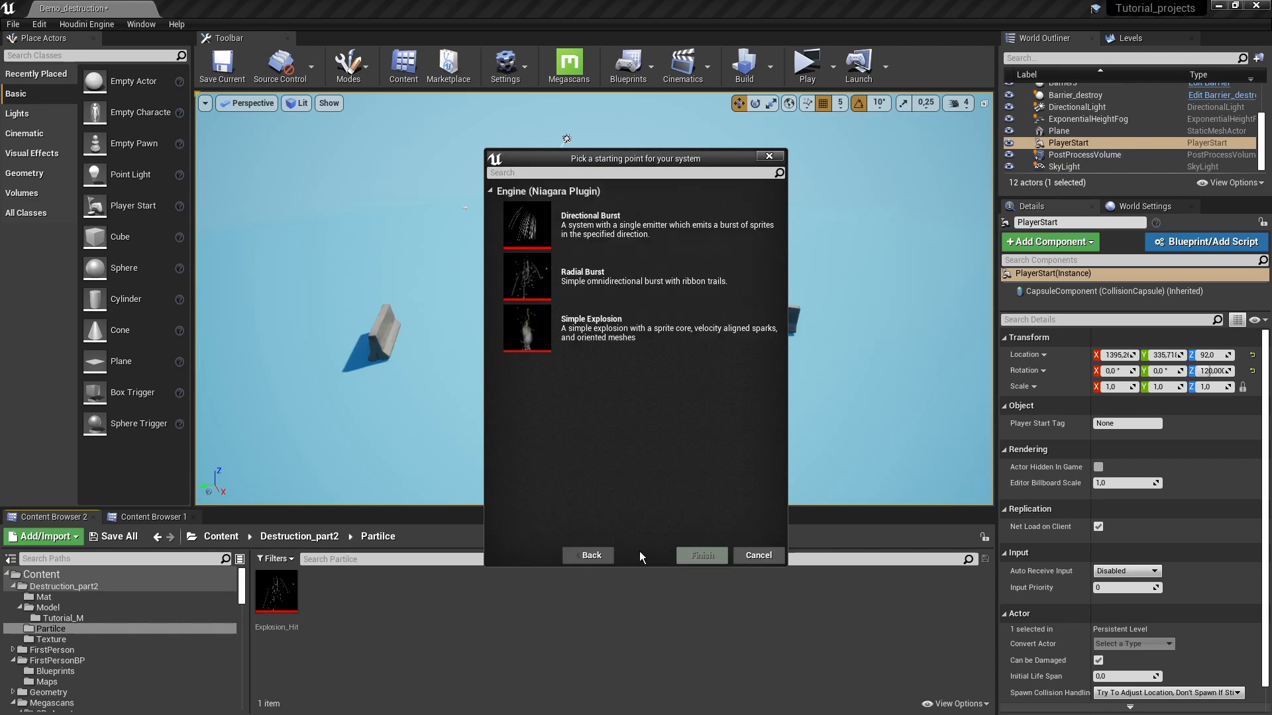
click(595, 285)
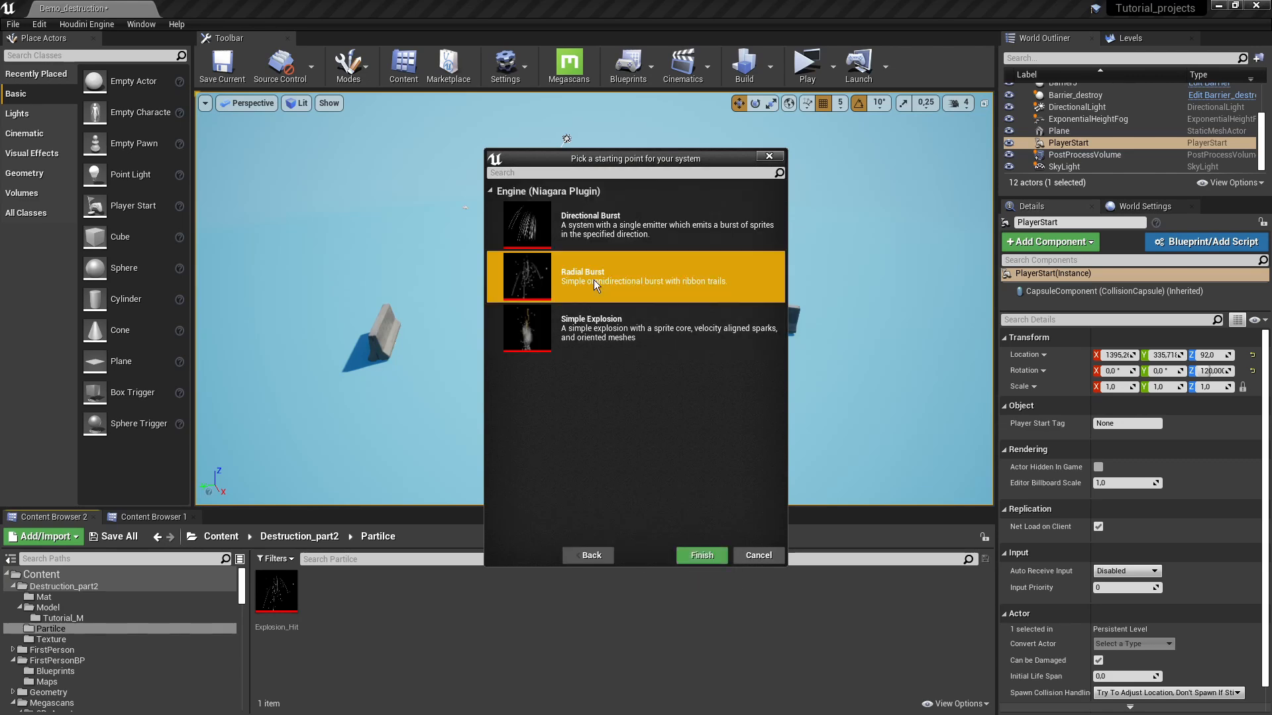
click(702, 556)
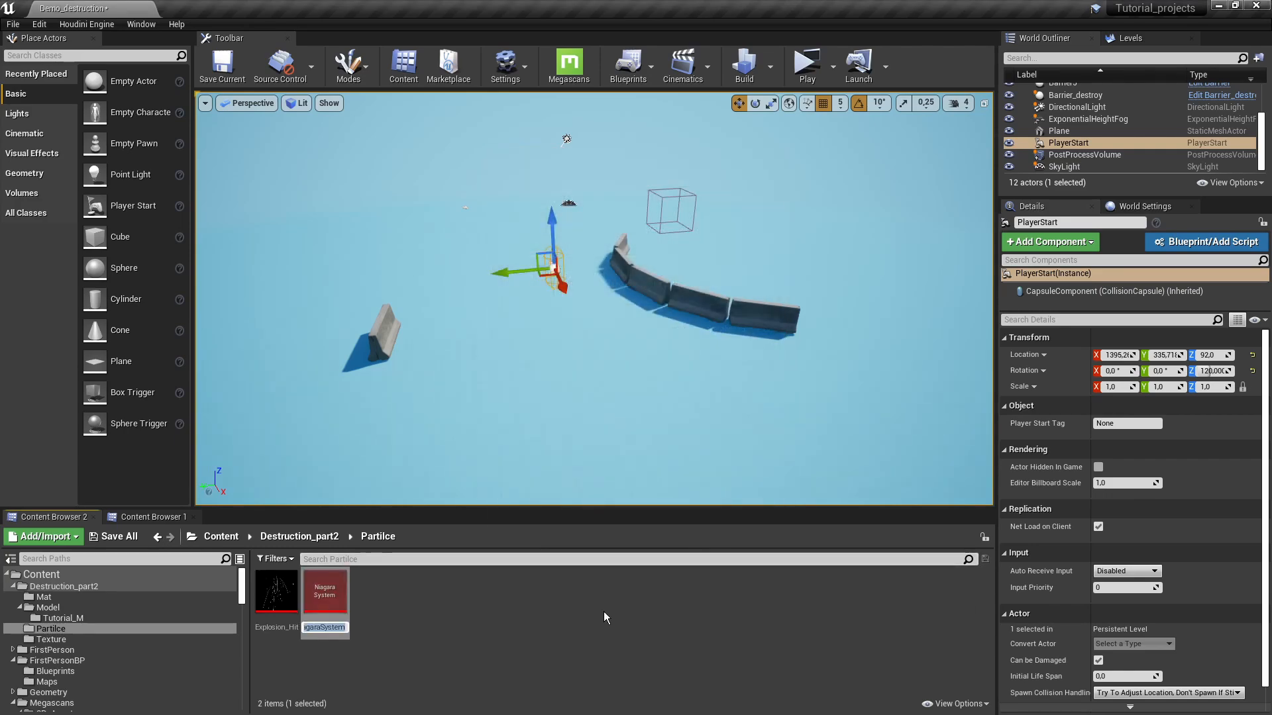
key(Return)
double_click(325, 591)
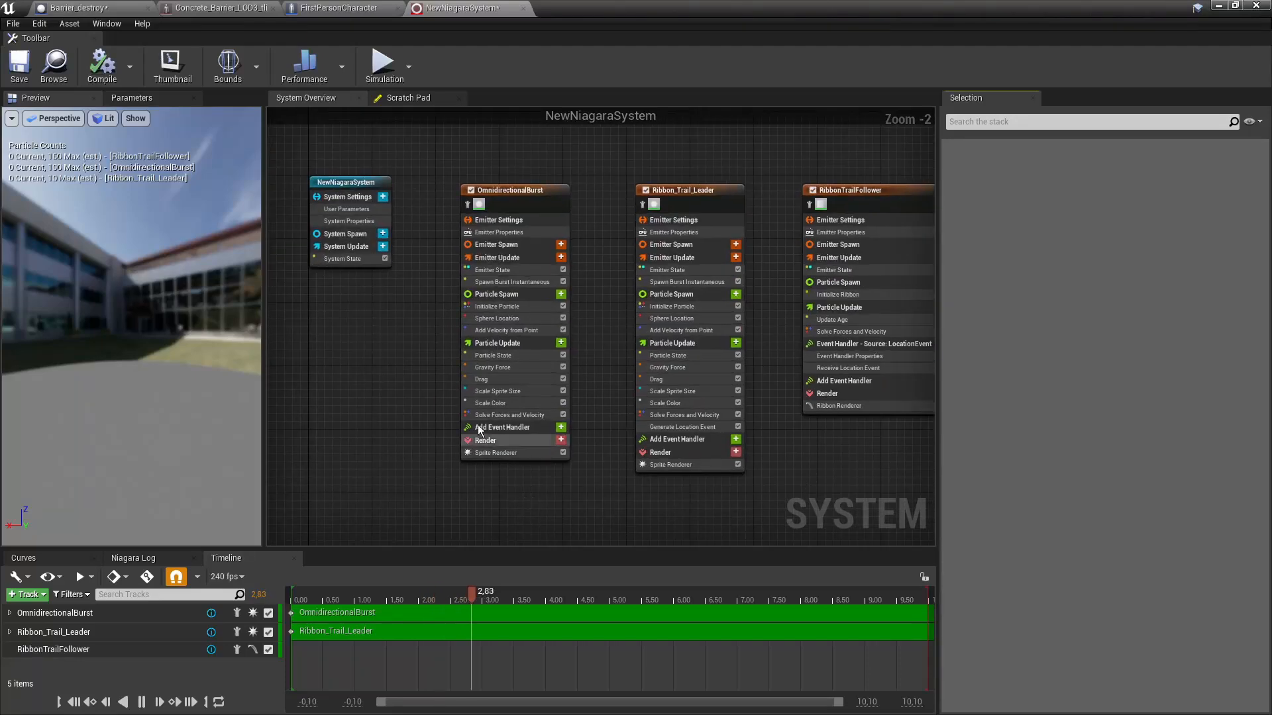
- Rewind the NewNiagaraSystem timeline to the start and play the radial burst preview
drag(361, 593, 273, 594)
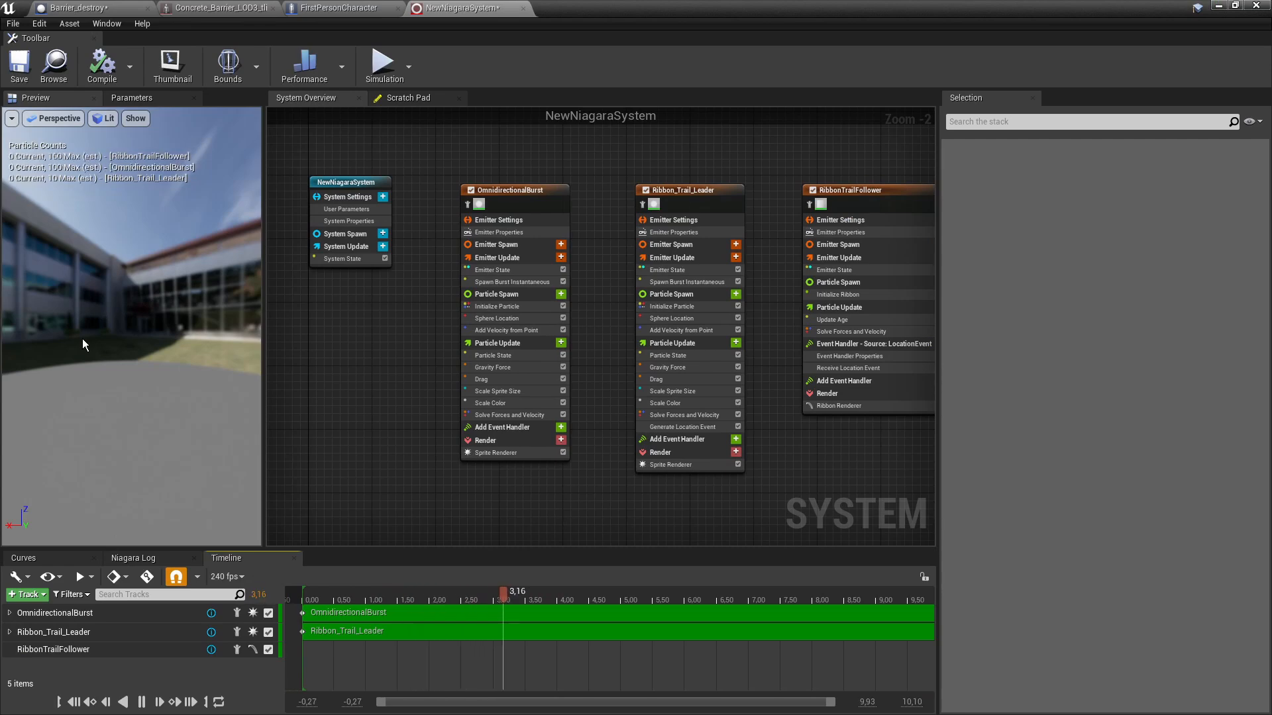
drag(330, 595, 274, 602)
click(140, 703)
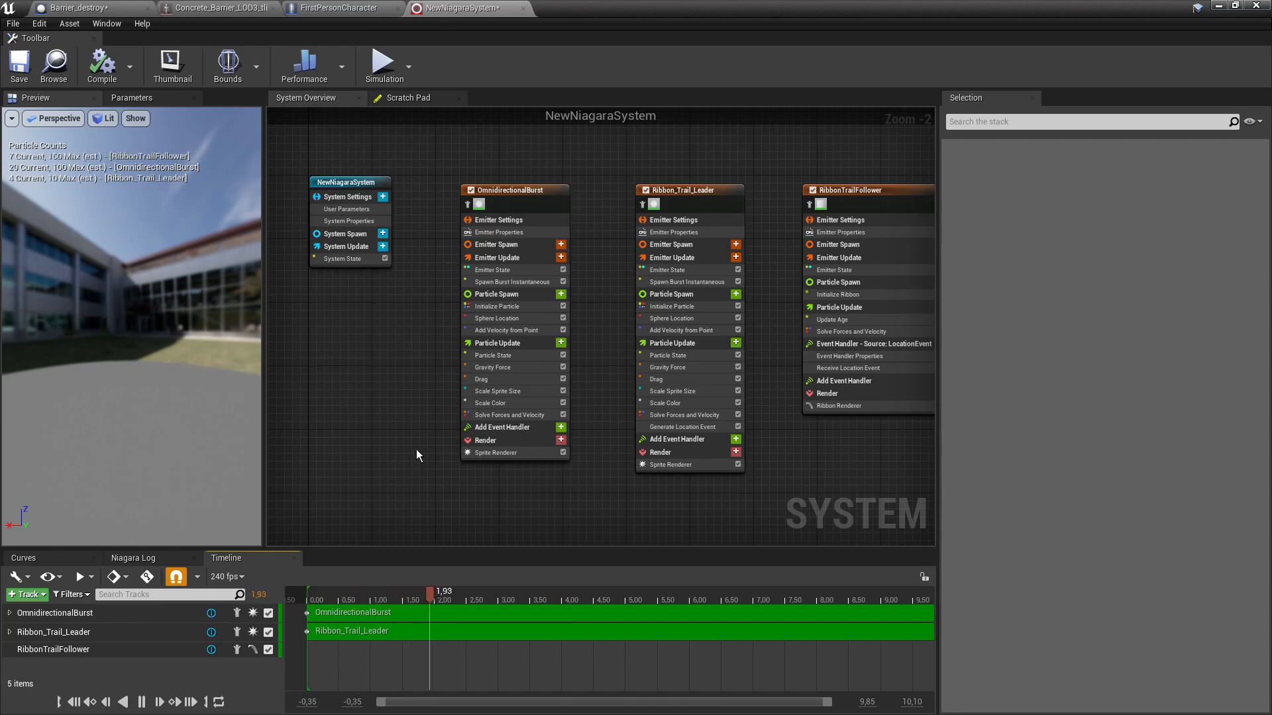
right_drag(420, 455, 399, 412)
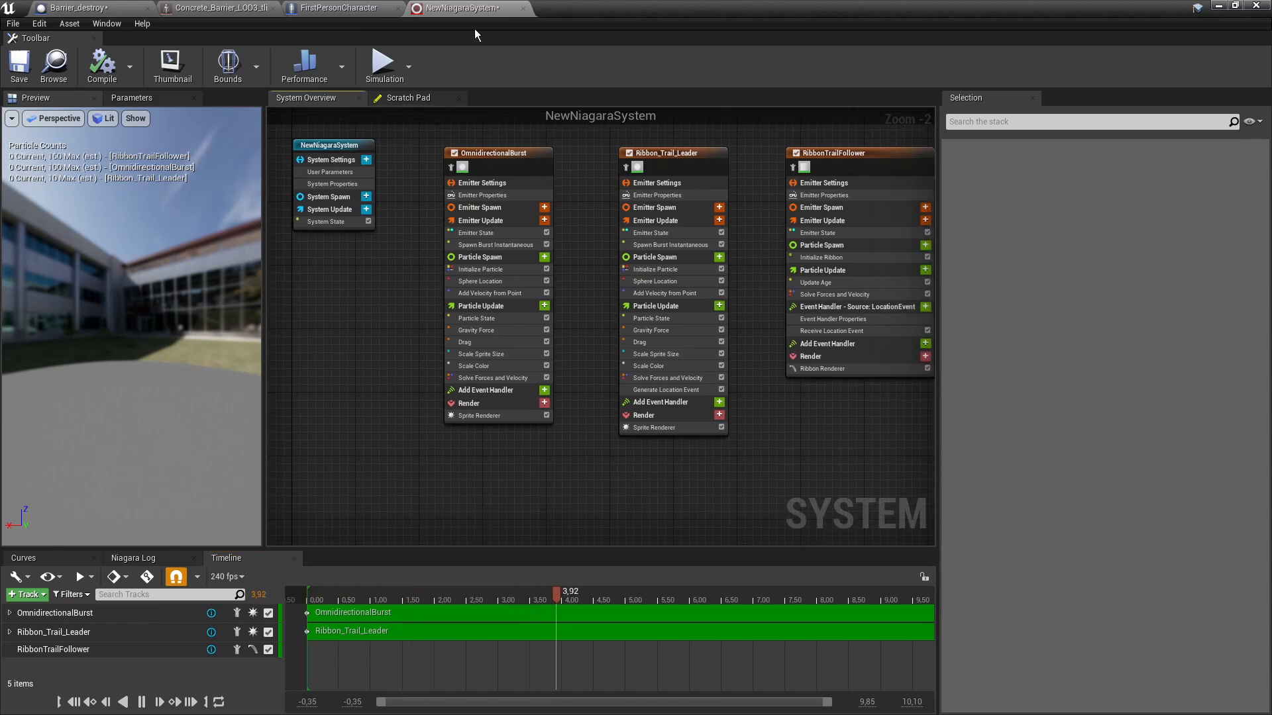
- Save NewNiagaraSystem and open the existing Explosion_Hit system in a maximized editor
click(20, 75)
double_click(623, 5)
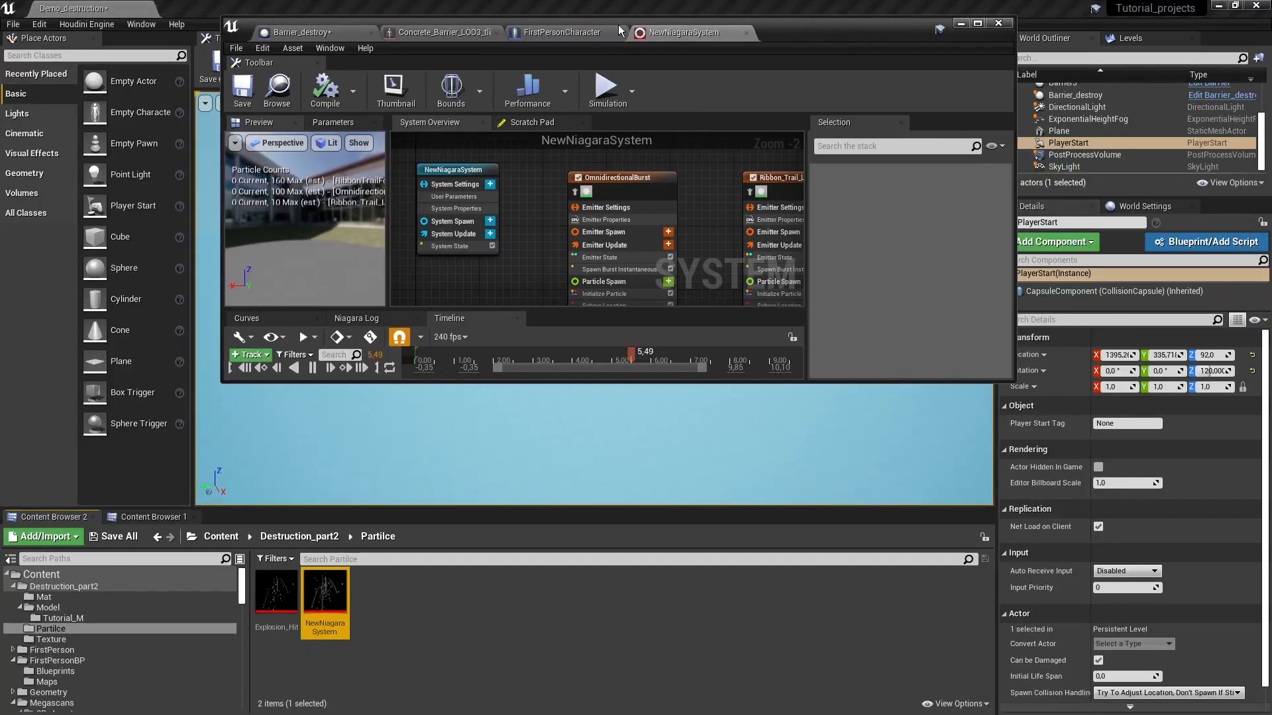
double_click(273, 583)
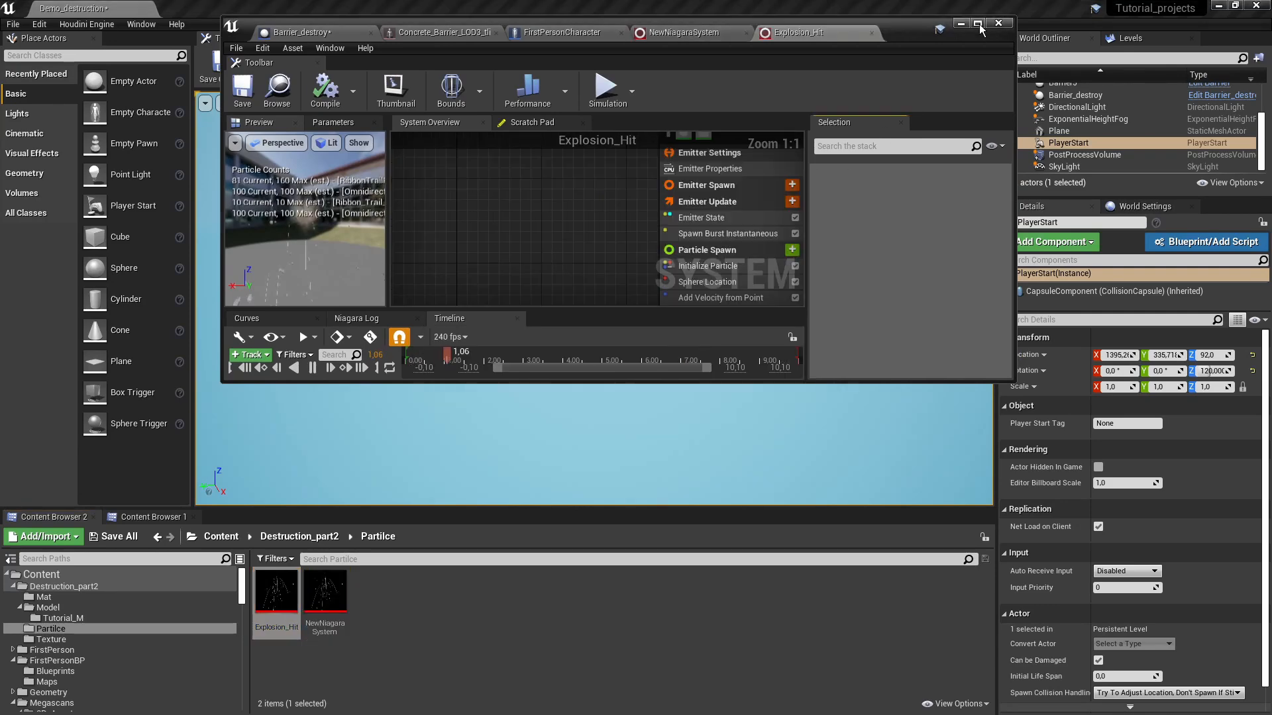
double_click(854, 31)
- Replay the Explosion_Hit preview and pause it at the early burst
click(142, 703)
click(142, 702)
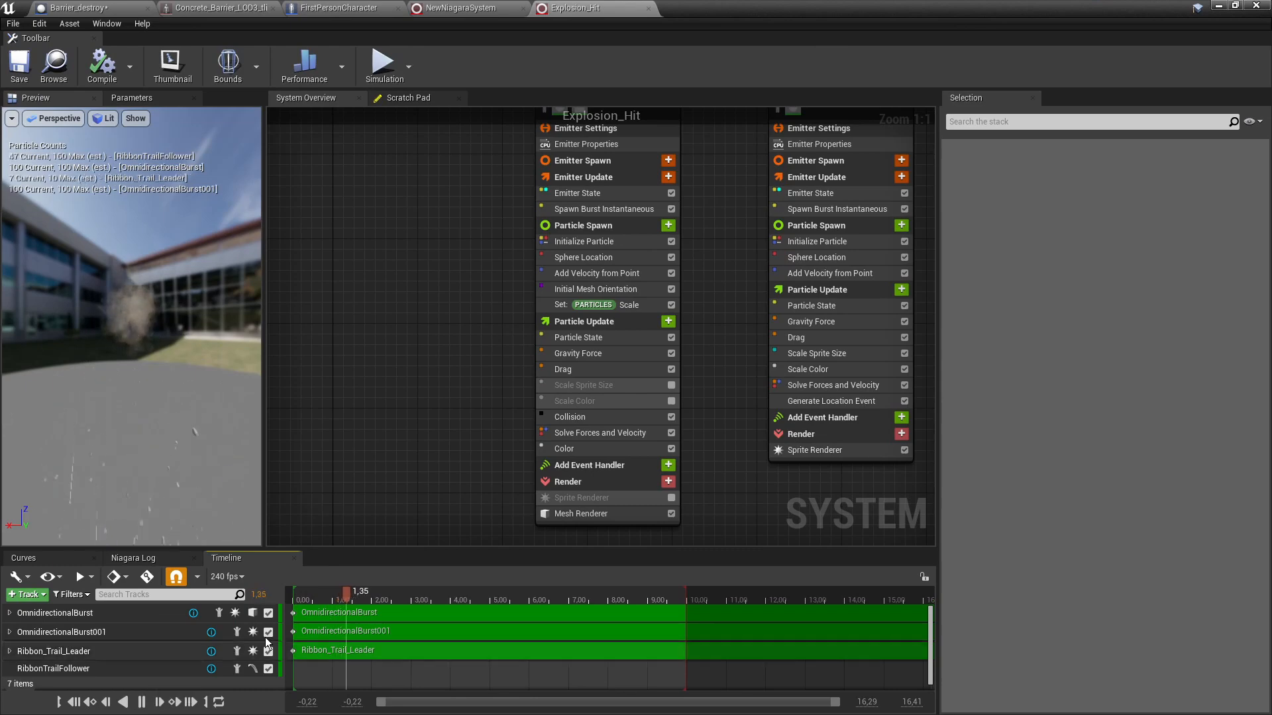
click(142, 703)
scroll(126, 335, up, 5)
scroll(133, 354, down, 2)
mouse_move(132, 354)
mouse_down()
mouse_move(192, 371)
mouse_move(141, 354)
mouse_up()
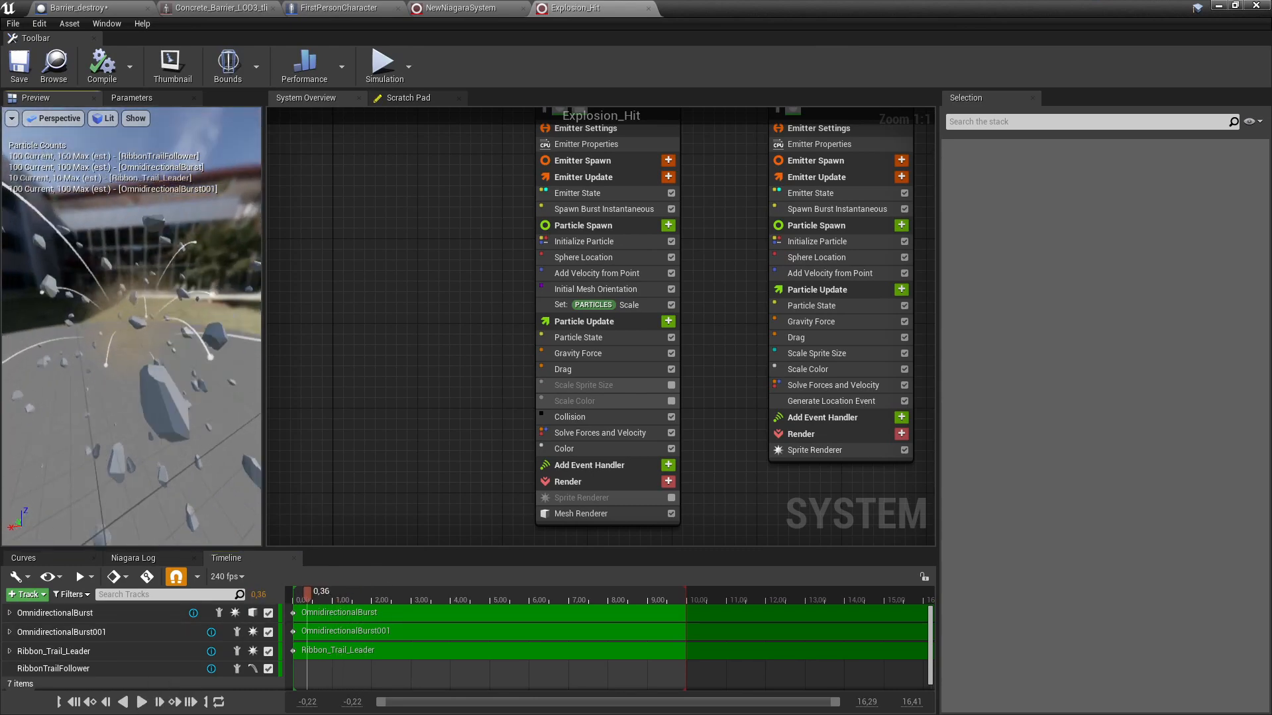
right_drag(469, 322, 411, 197)
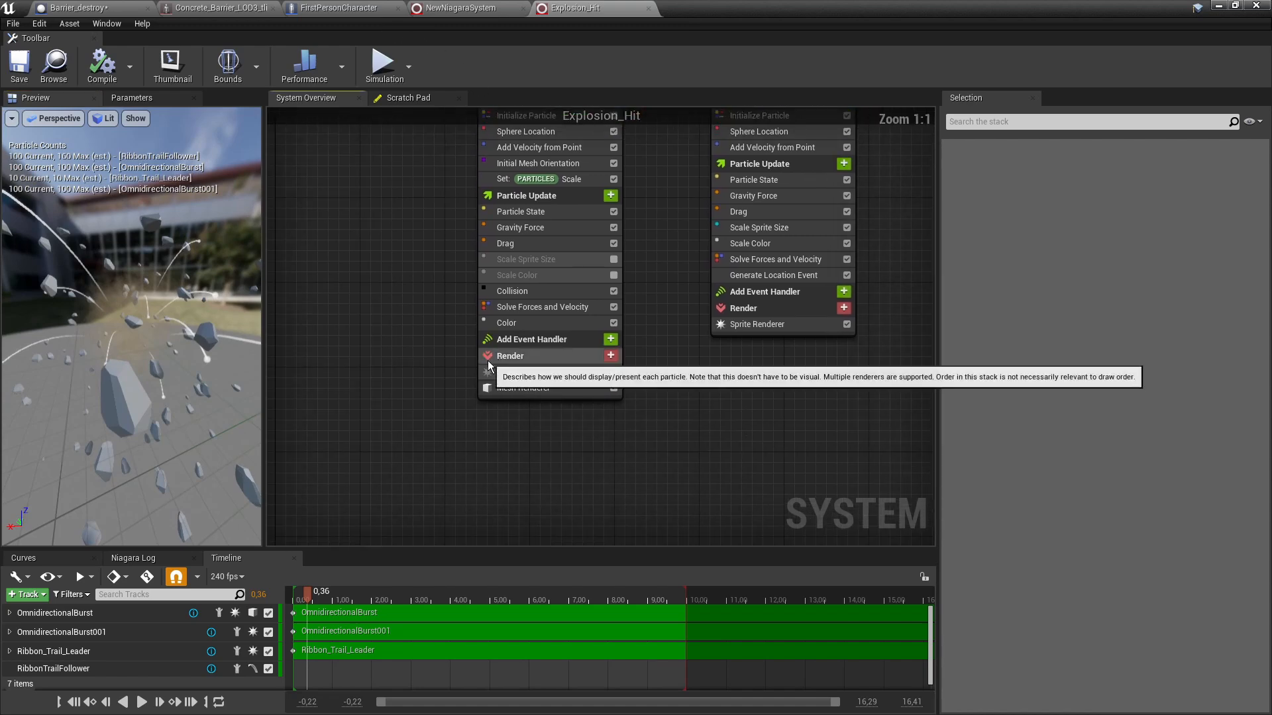
- Compare Explosion_Hit's Sprite and Mesh Renderer settings with NewNiagaraSystem's burst Sprite Renderer
click(519, 376)
click(513, 387)
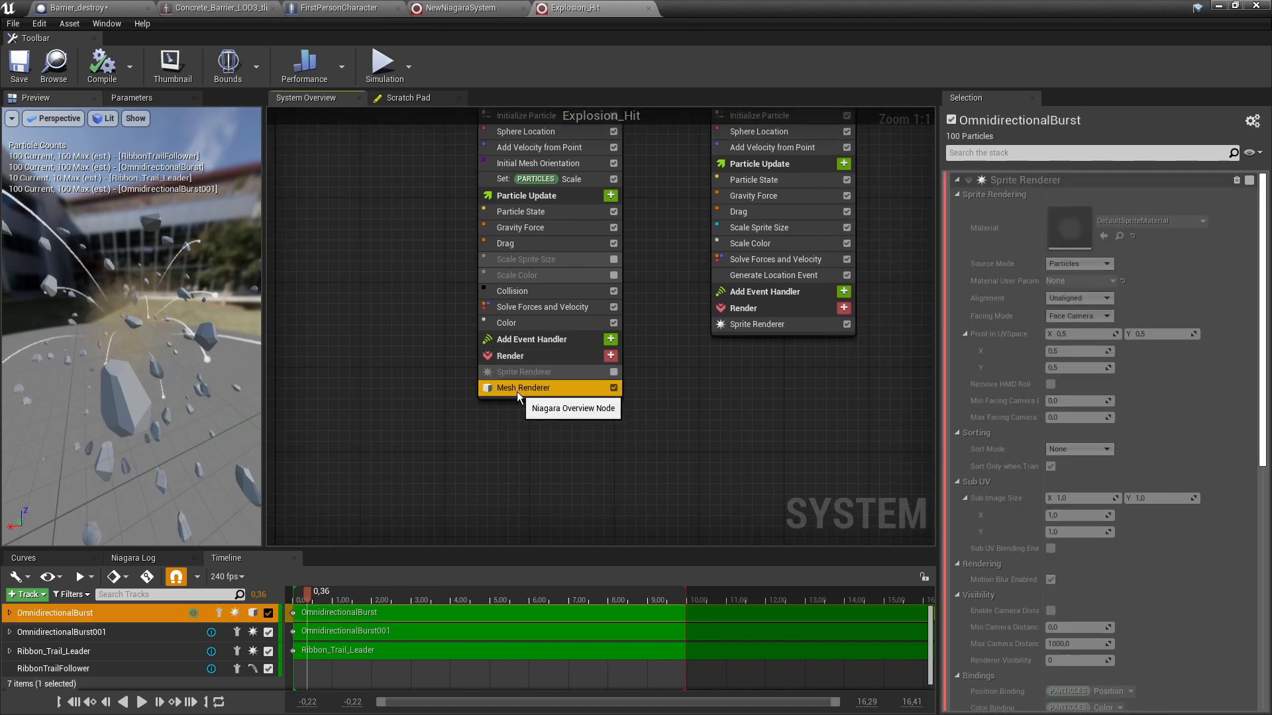
drag(130, 376, 235, 275)
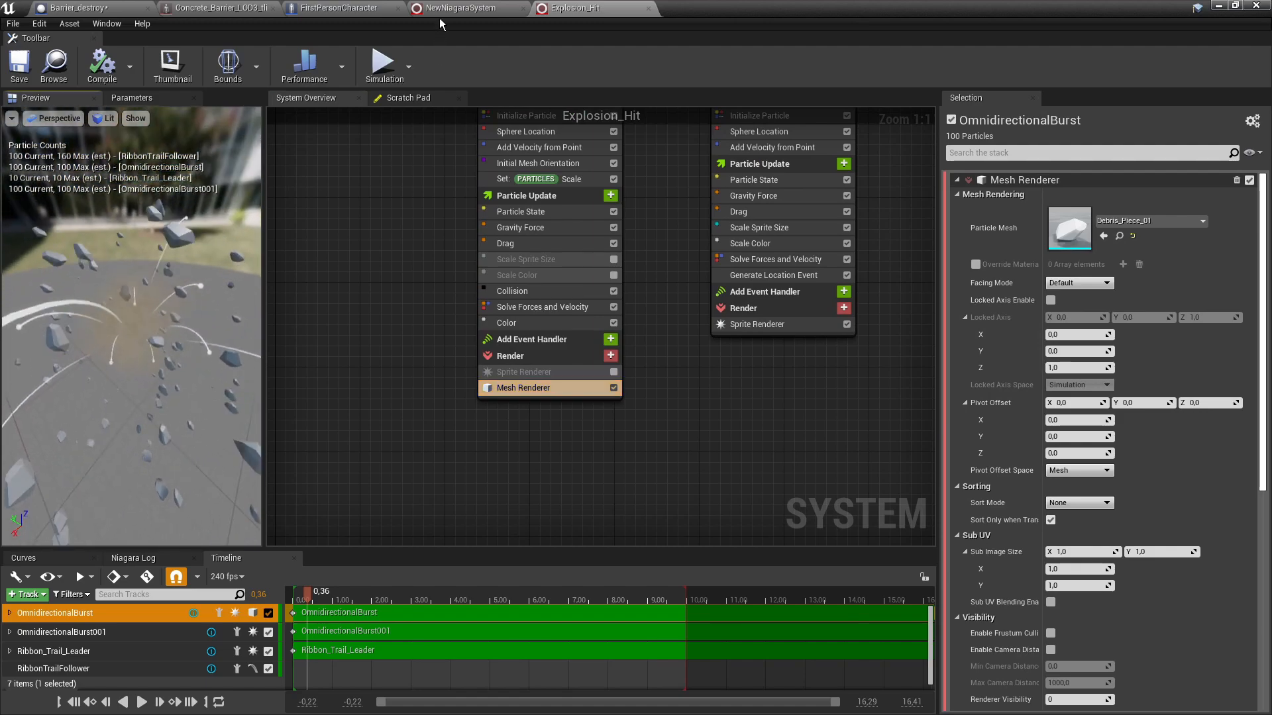
click(450, 9)
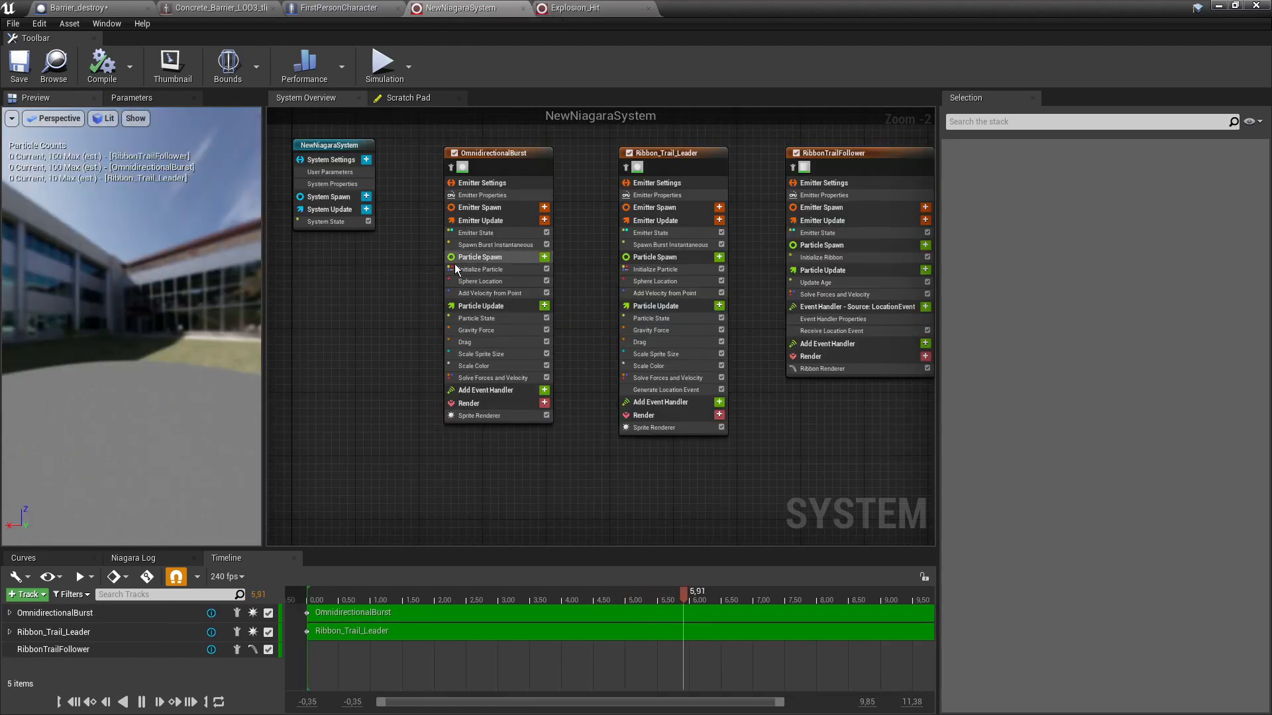
scroll(440, 332, up, 3)
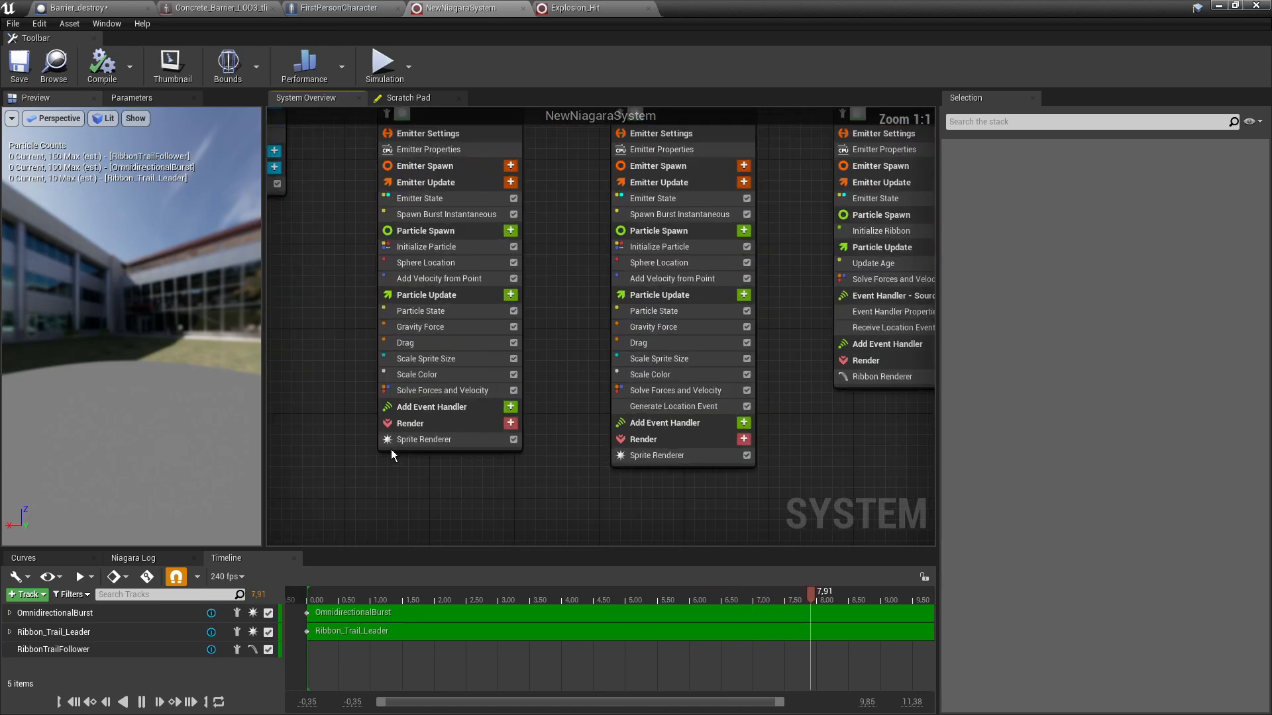
click(424, 439)
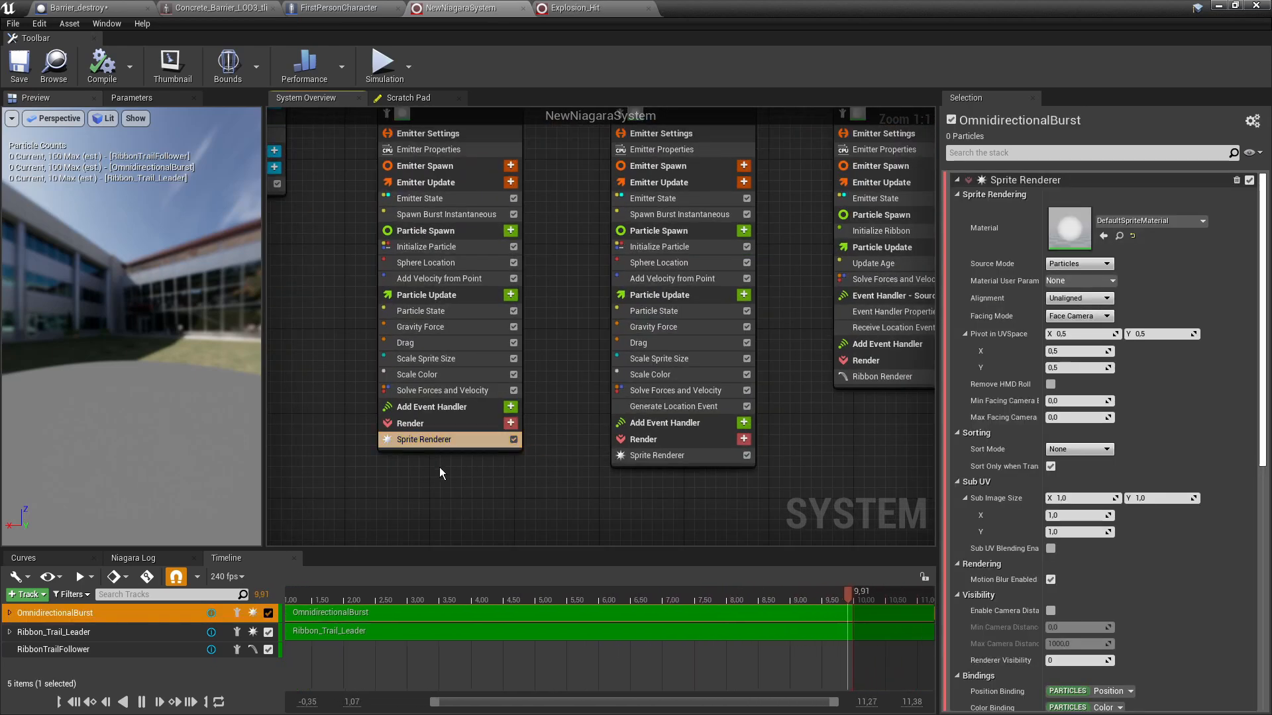
- Select Explosion_Hit's OmnidirectionalBurst emitter, then save and close Explosion_Hit
click(573, 9)
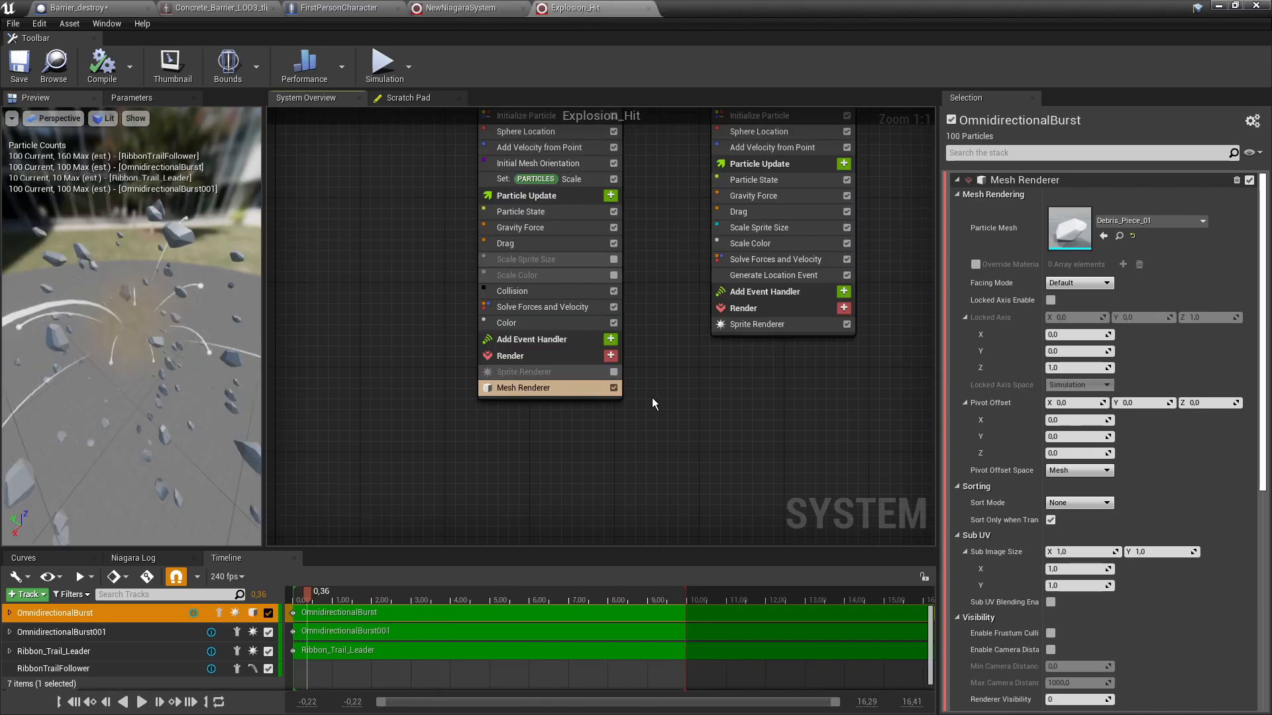
scroll(655, 403, down, 5)
drag(463, 197, 463, 195)
drag(439, 178, 547, 254)
scroll(93, 305, up, 5)
mouse_move(92, 306)
mouse_down()
mouse_move(43, 307)
mouse_move(10, 259)
mouse_move(60, 269)
mouse_move(109, 312)
mouse_up()
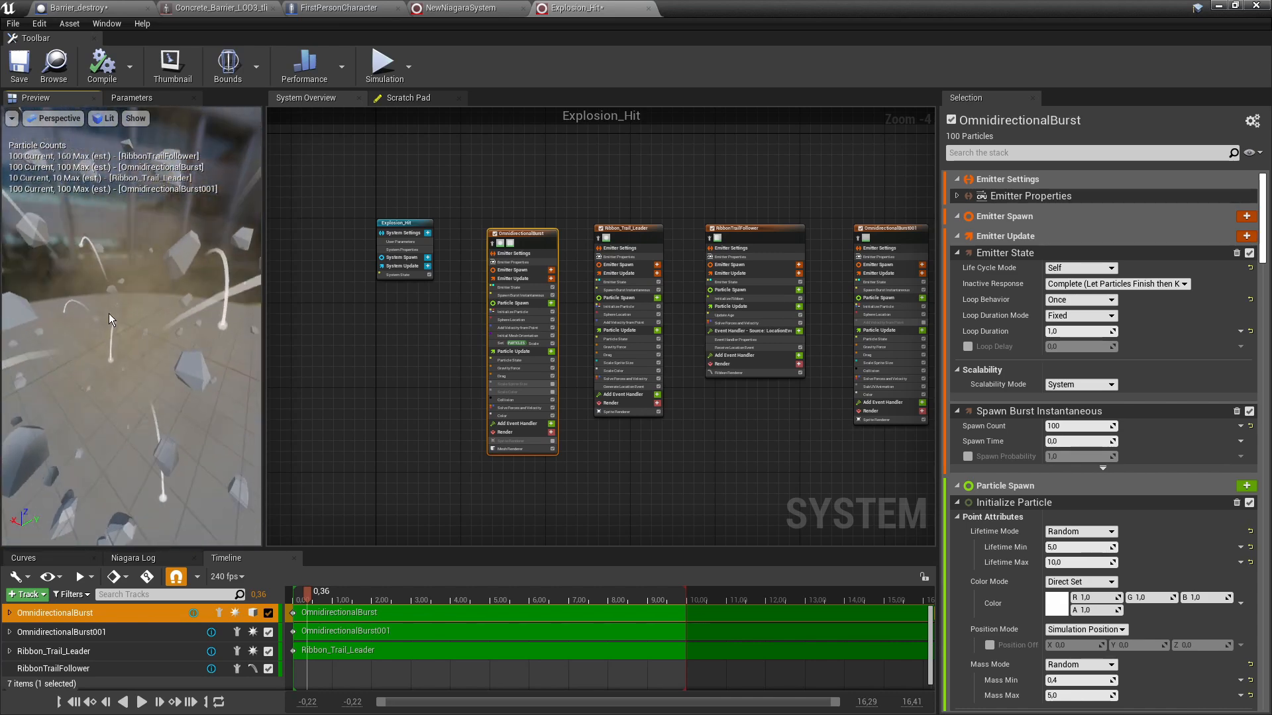
click(371, 348)
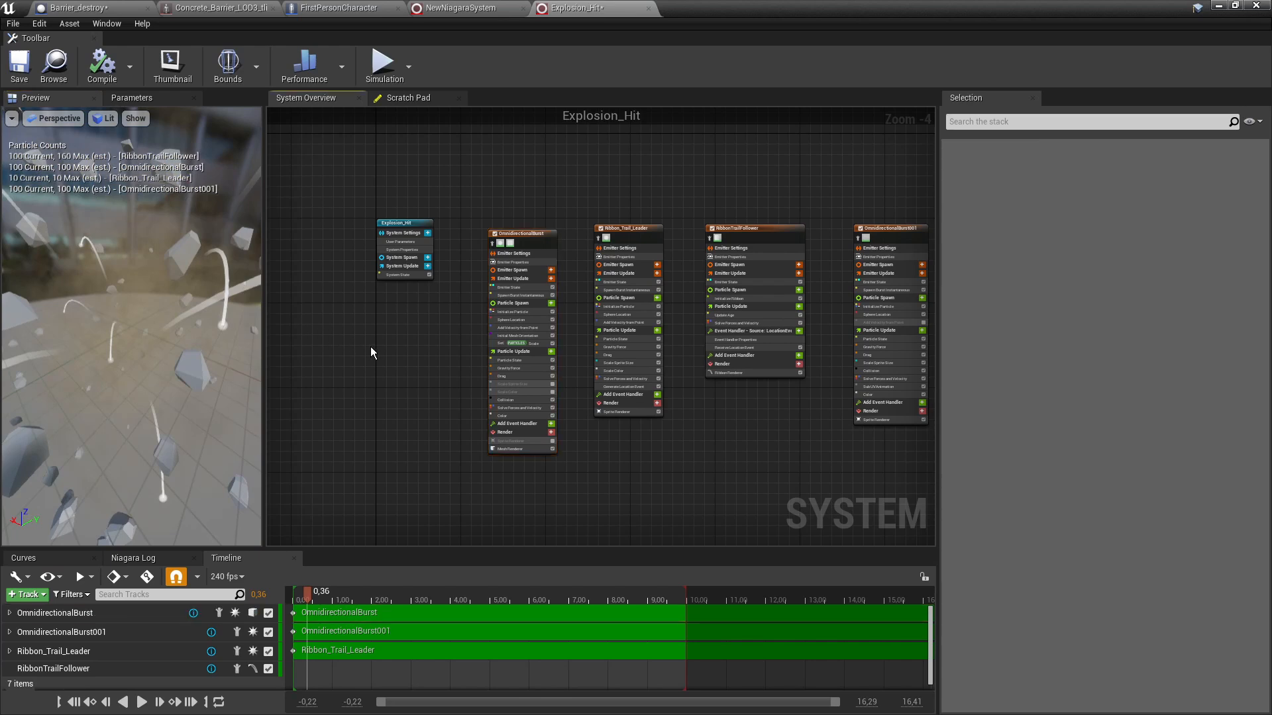
click(17, 66)
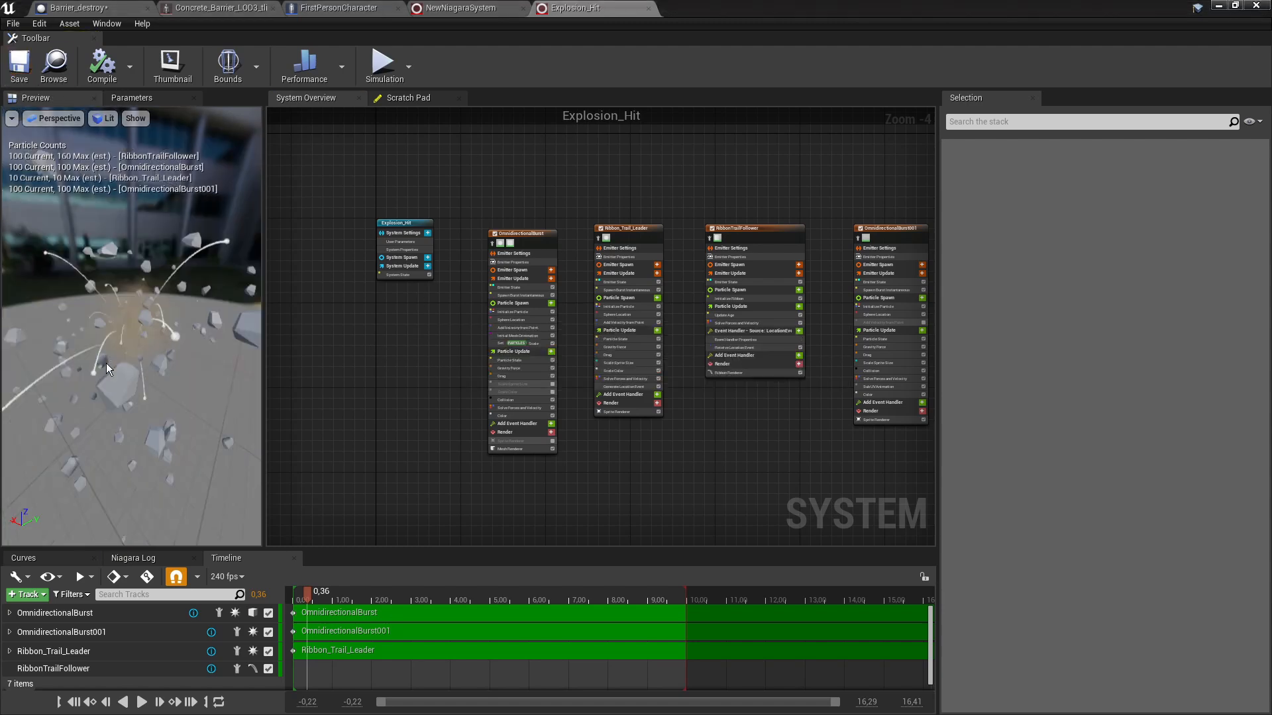
click(648, 8)
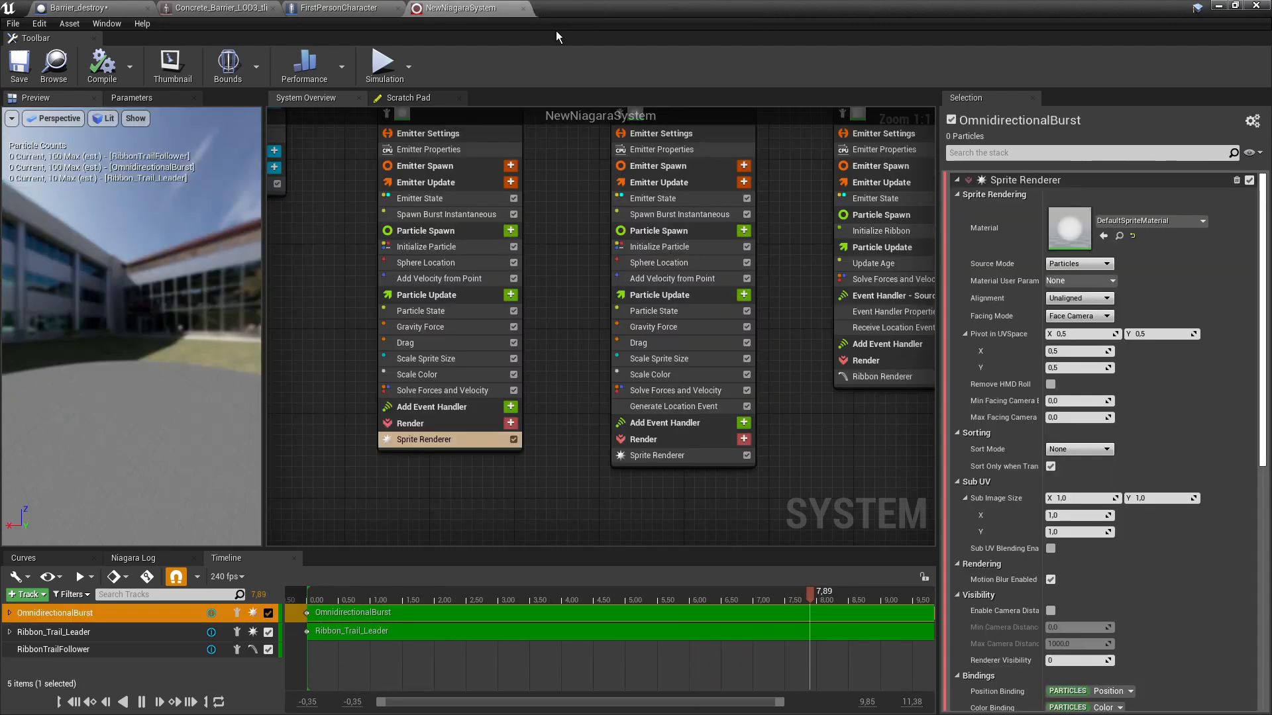
- Set Barrier_destroy's Spawn System at Location template to Explosion_Hit
click(523, 8)
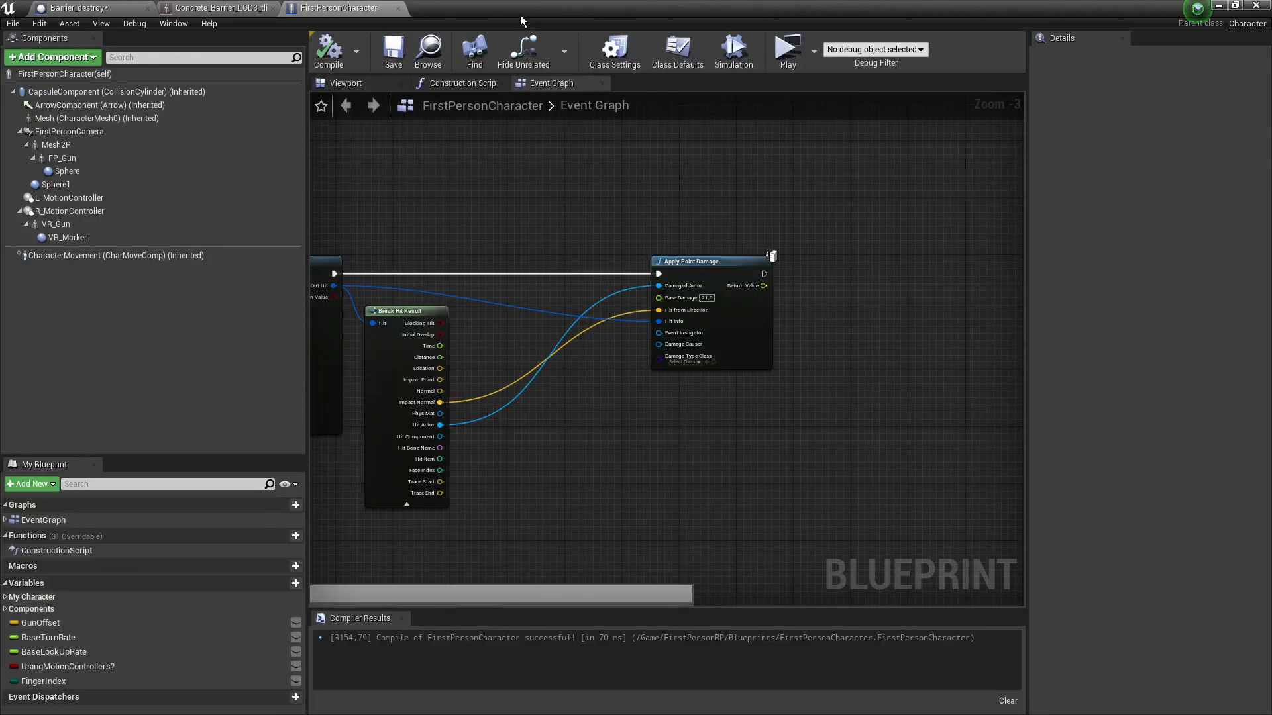
click(105, 8)
click(681, 308)
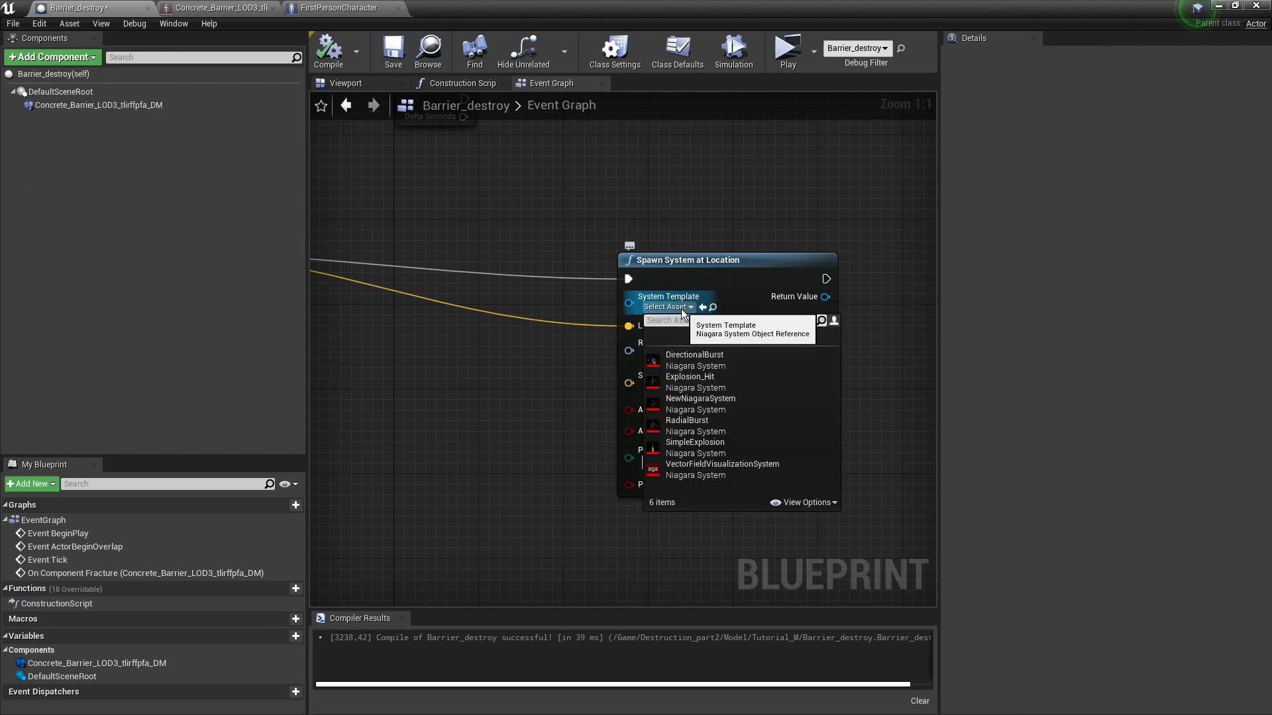
click(703, 383)
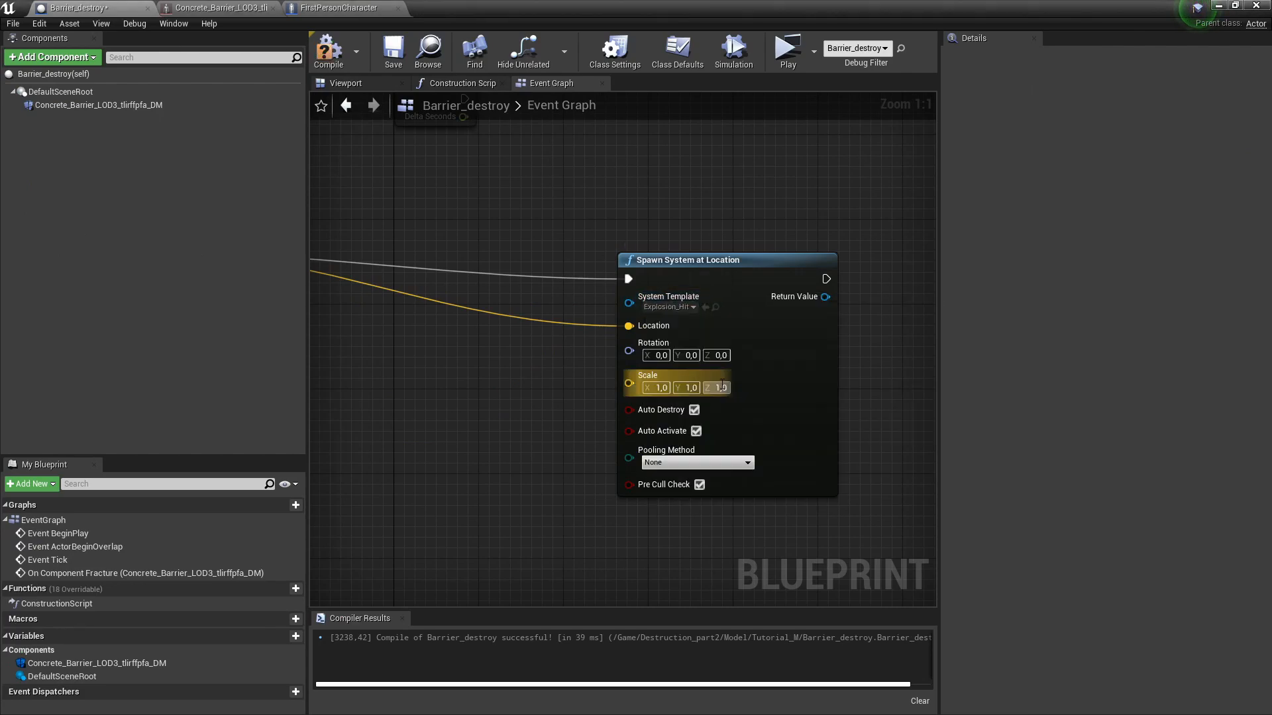
- Compile and save Barrier_destroy, then launch a standalone preview and shoot the barrier
click(328, 50)
click(393, 53)
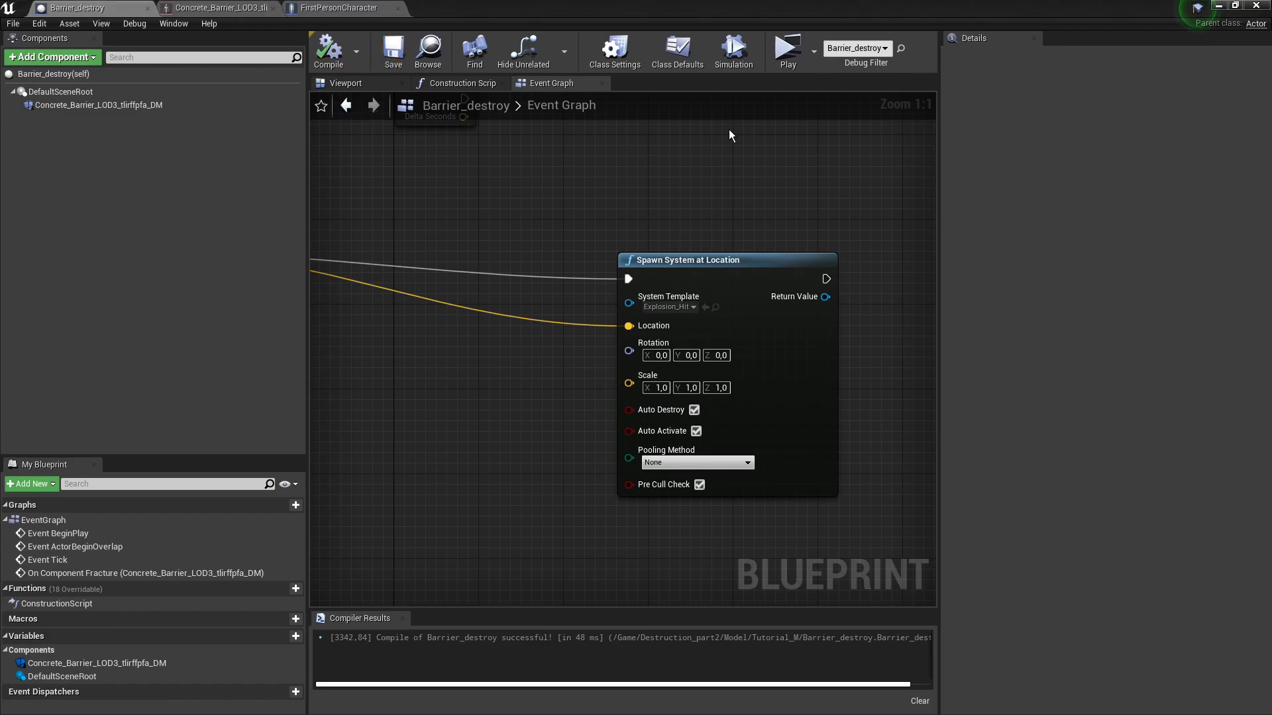
click(789, 53)
click(638, 369)
- Shoot the barrier repeatedly while walking closer until it breaks into rubble
click(638, 369)
click(639, 369)
click(639, 369)
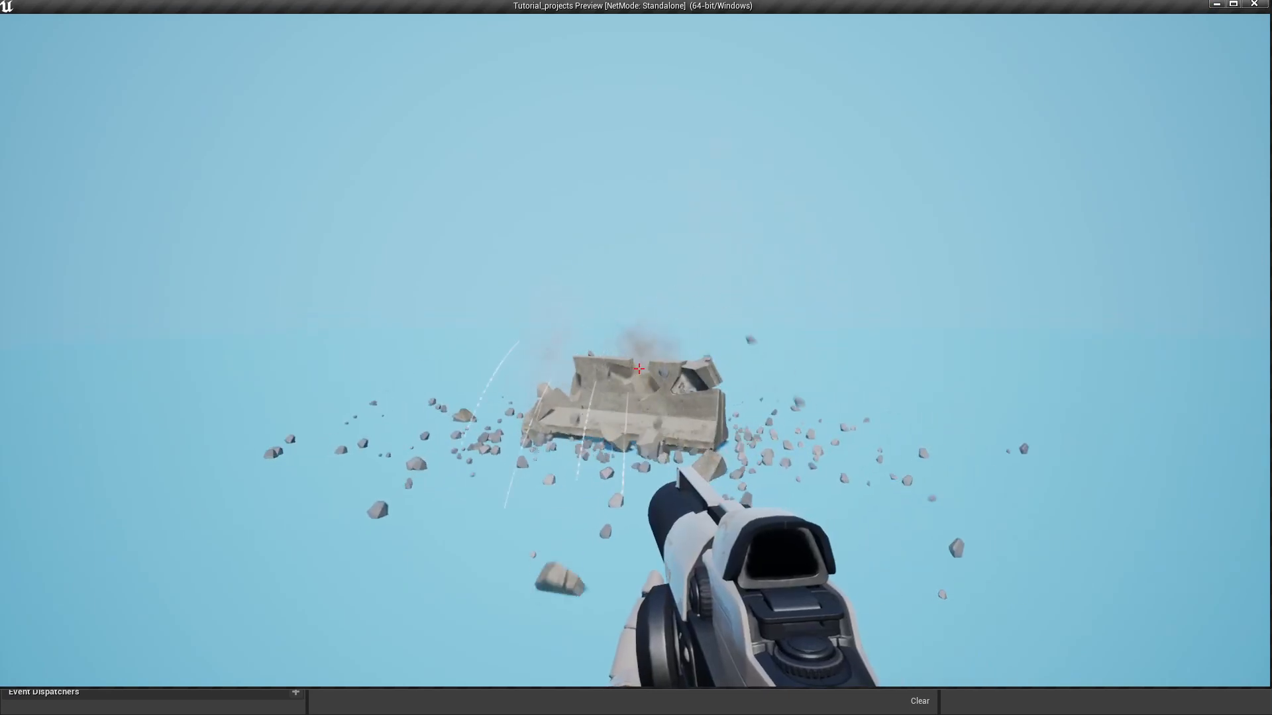
click(638, 369)
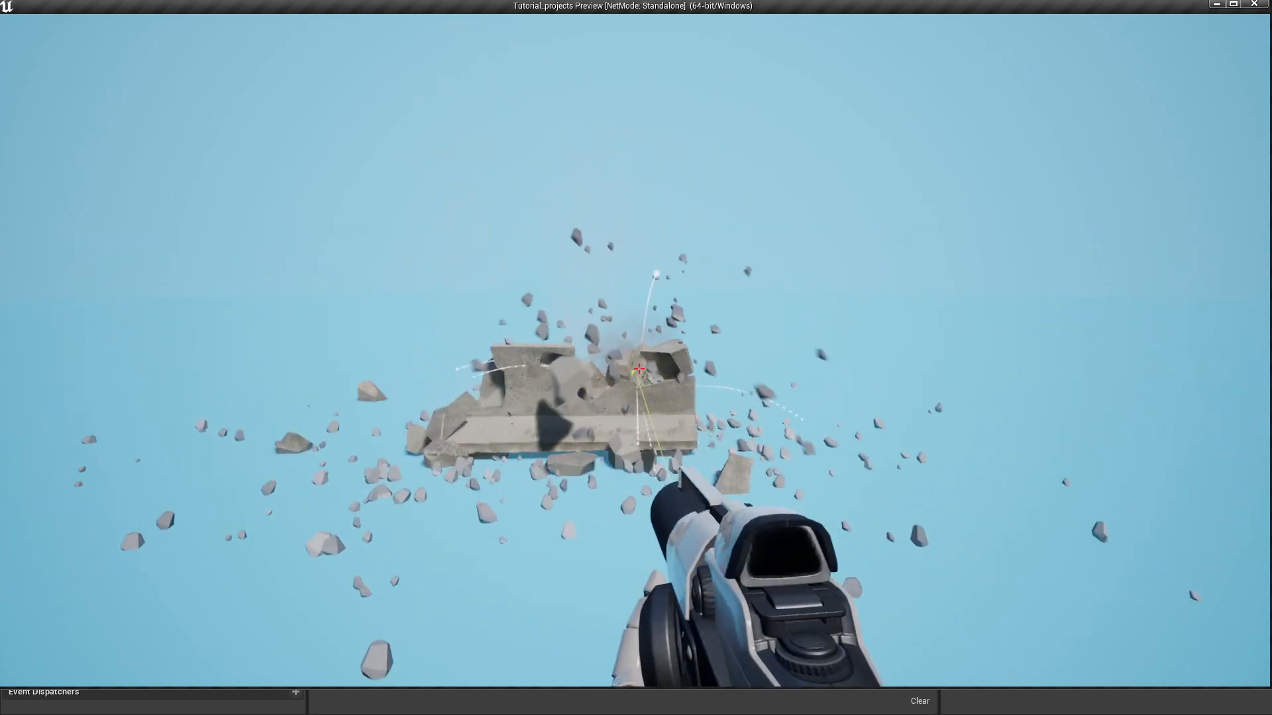
click(639, 369)
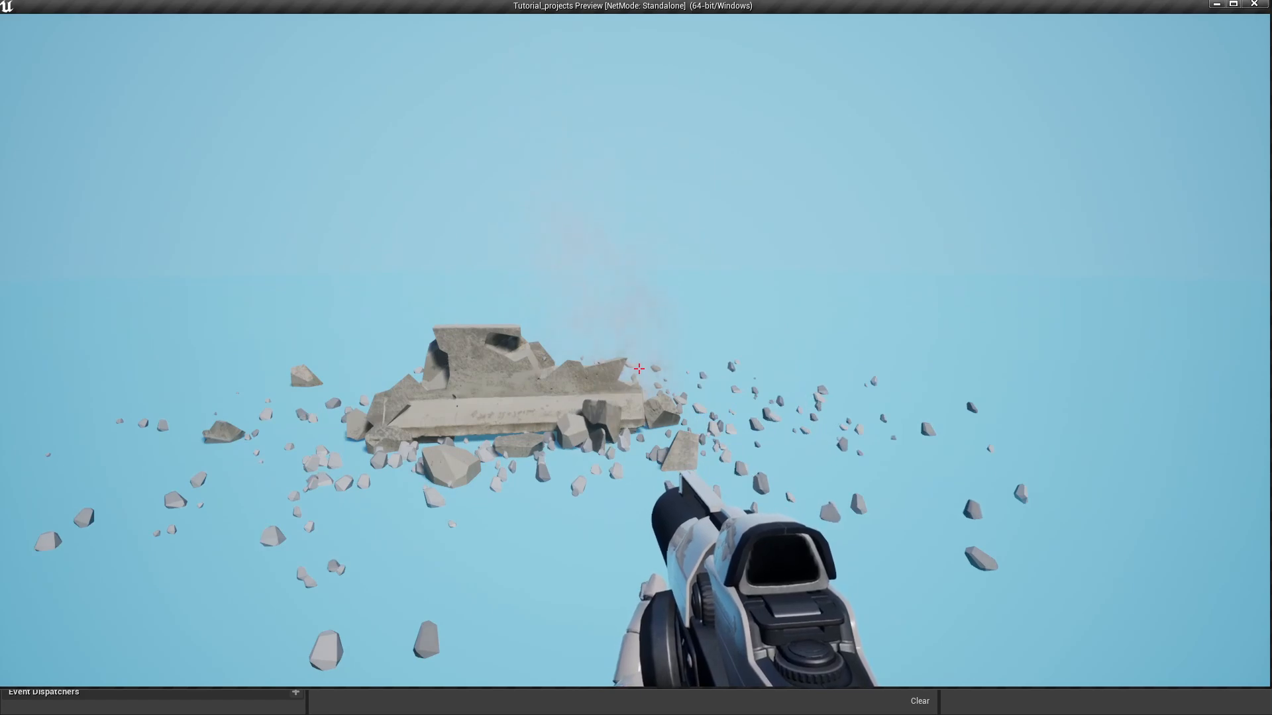
key(w)
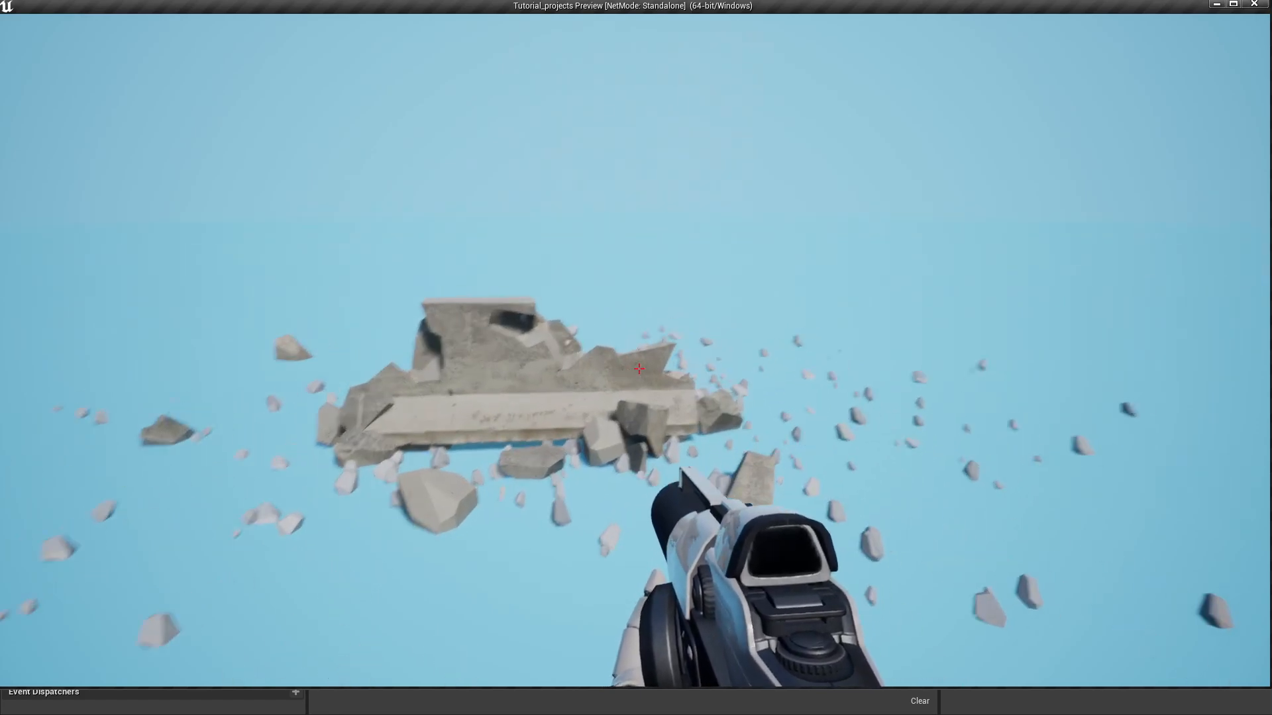
key(w)
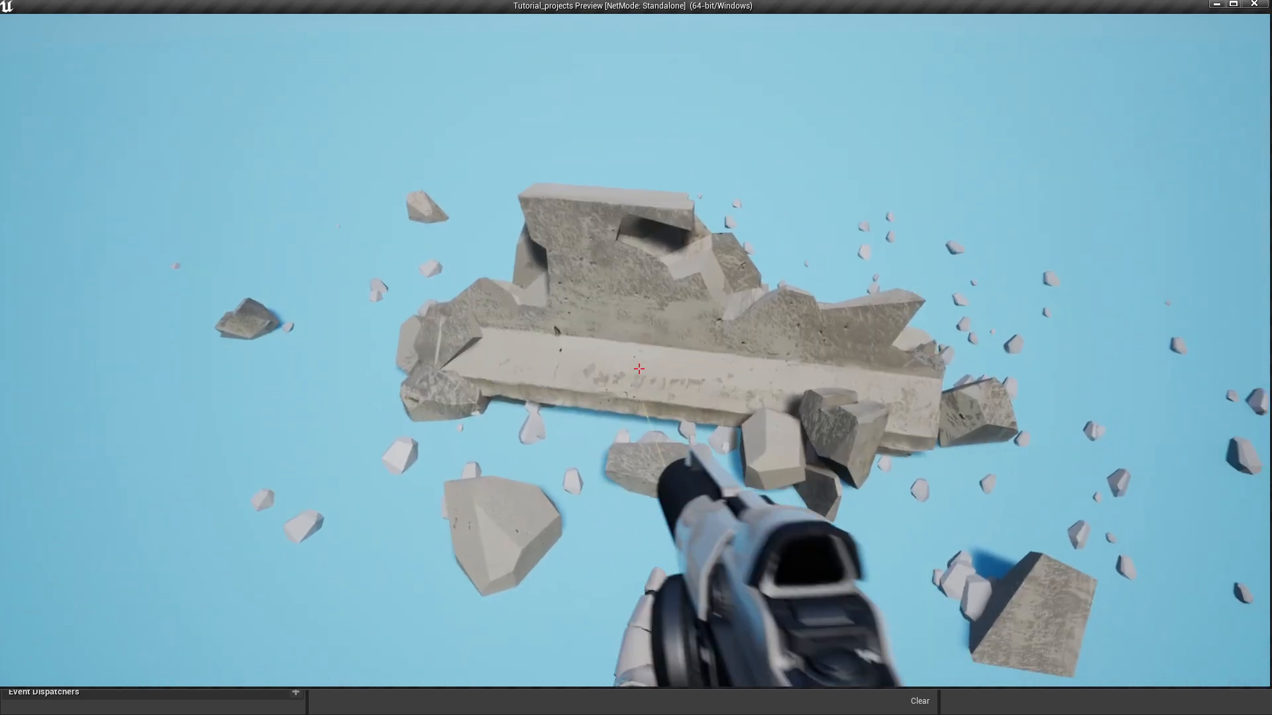
click(639, 369)
click(639, 369)
click(639, 369)
click(639, 369)
click(638, 369)
- Circle the rubble with WASD to inspect the debris, then exit the preview with Esc
key(s)
key(a)
key(w)
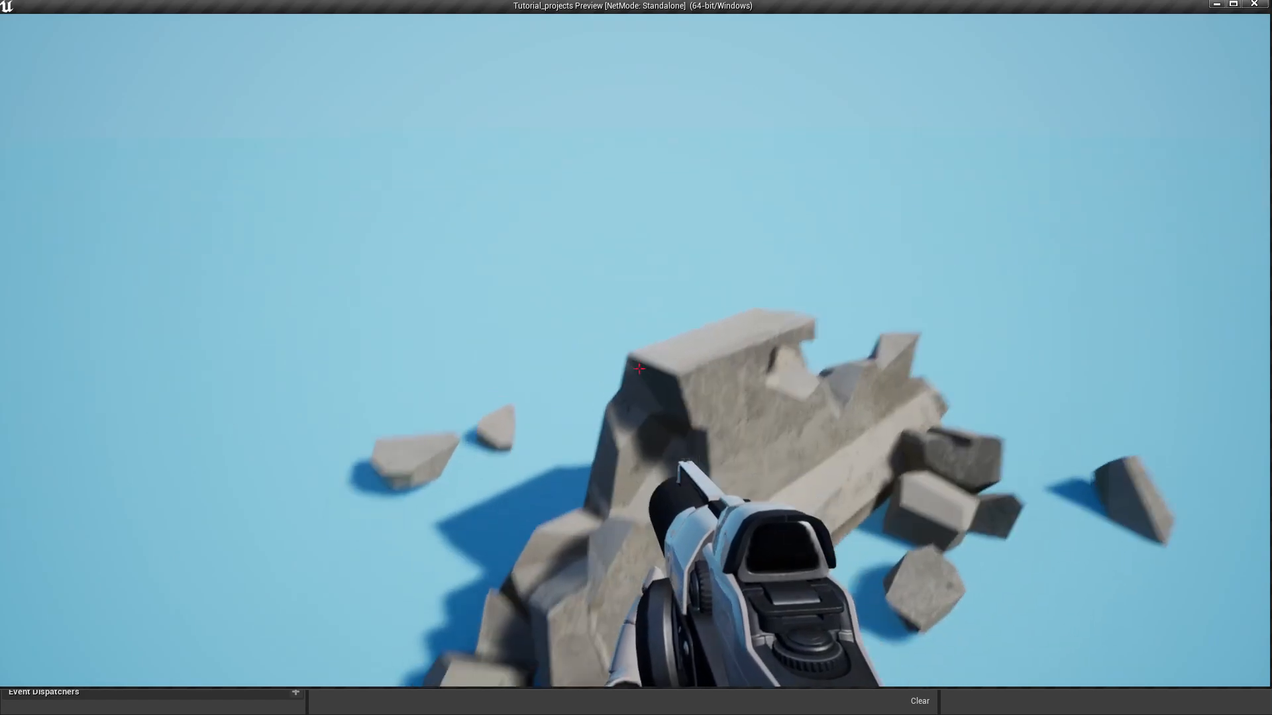
key(s)
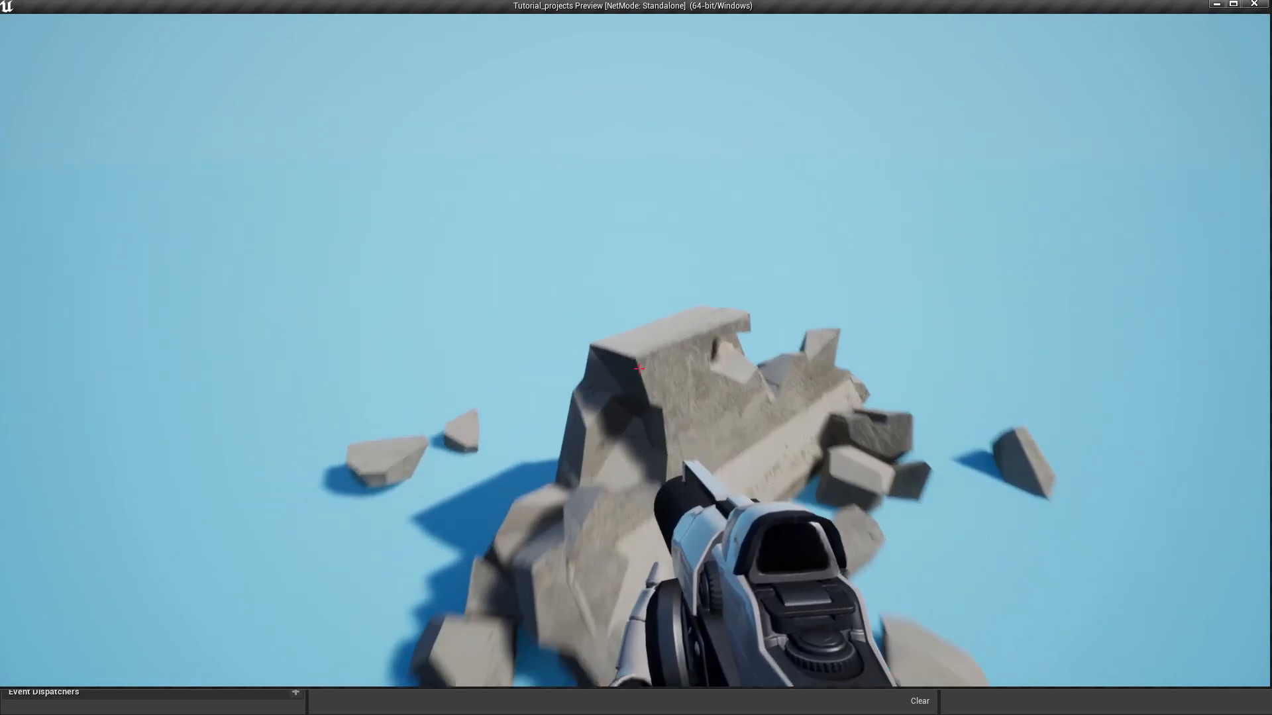
click(638, 369)
key(d)
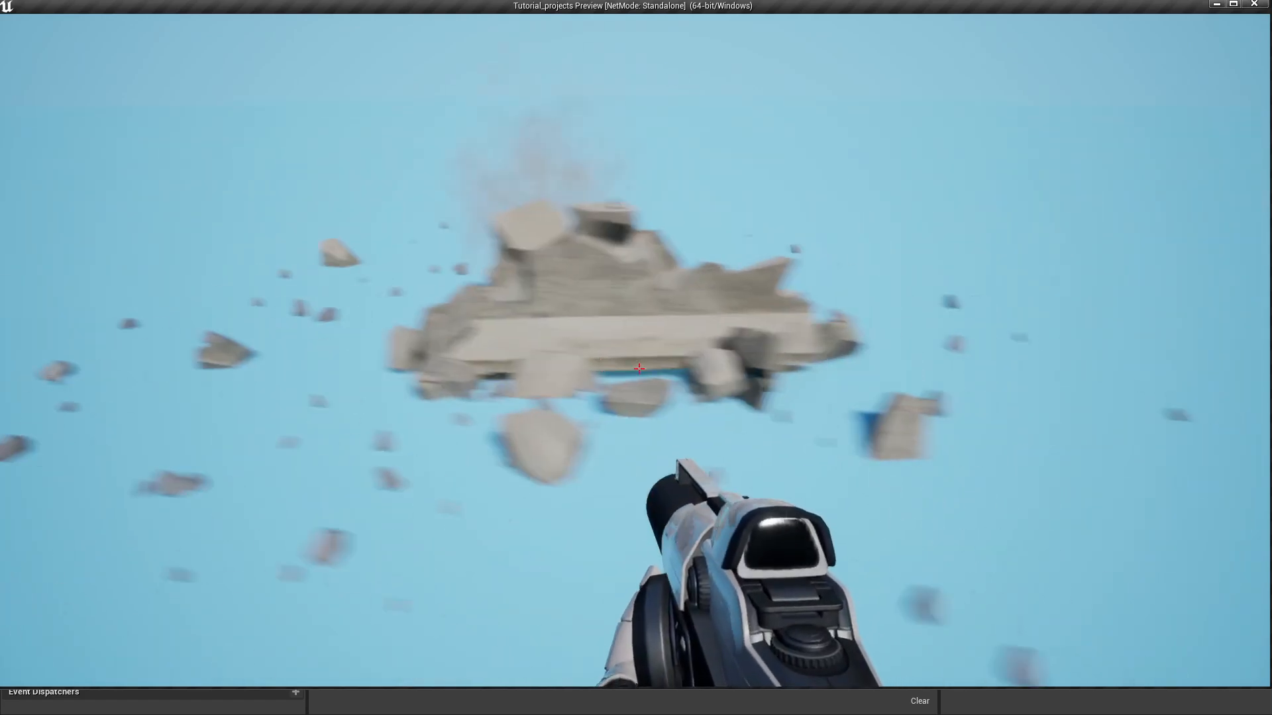
key(s)
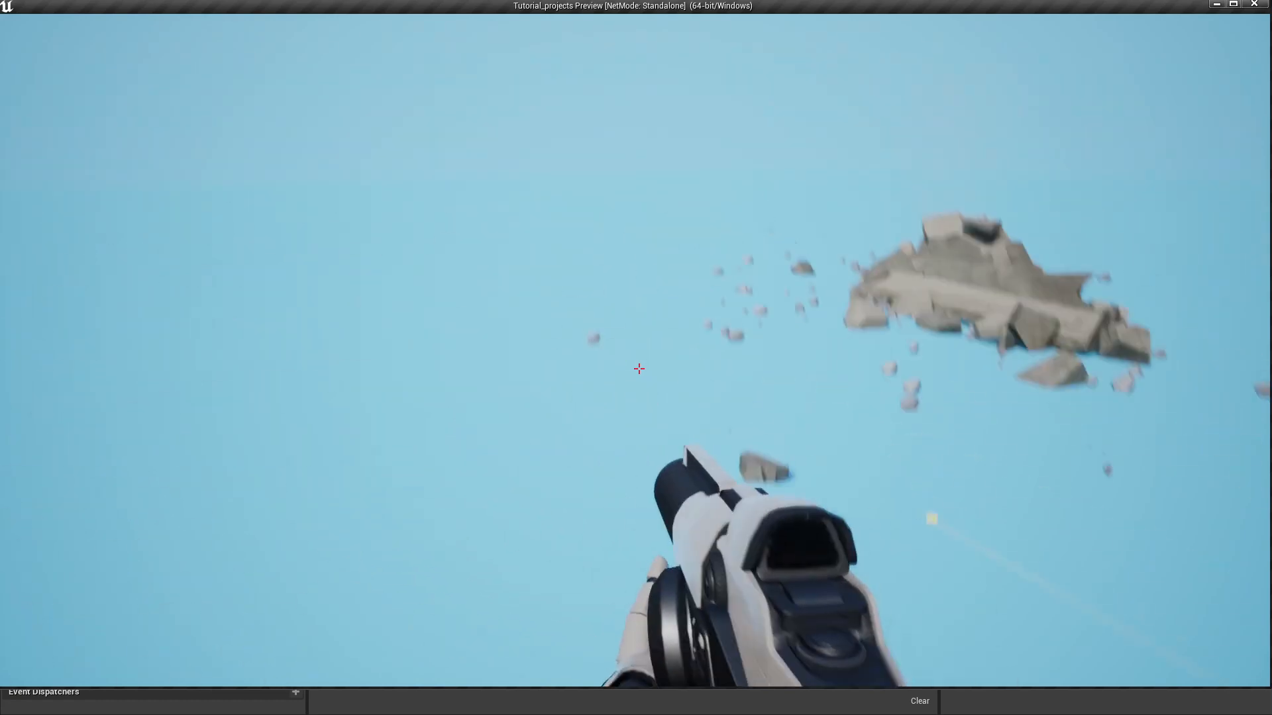
key(w)
key(d)
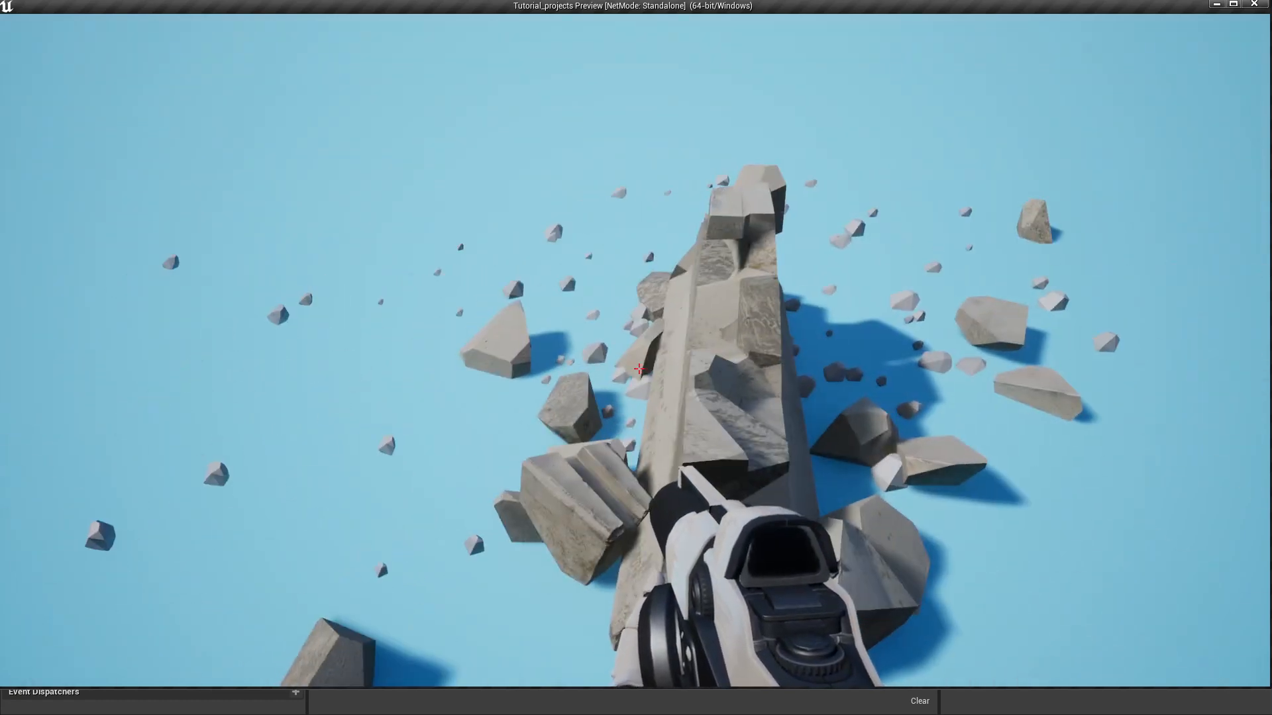
key(a)
key(s)
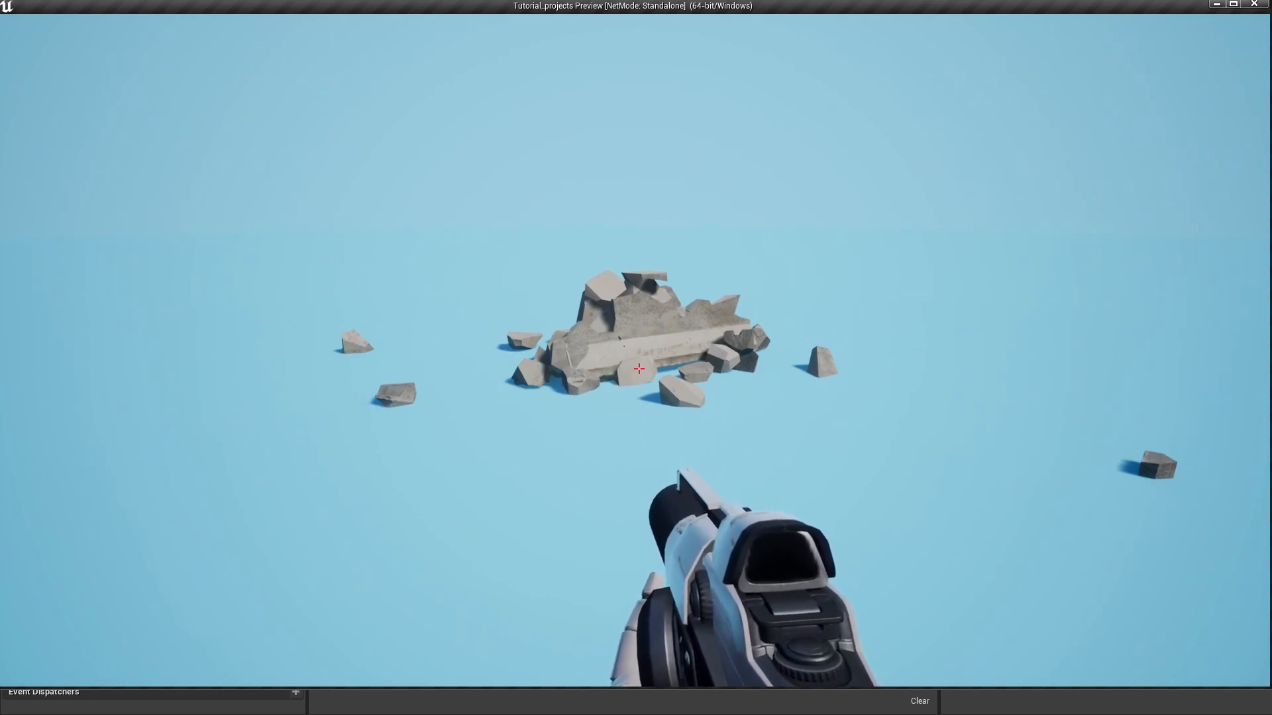
key(Escape)
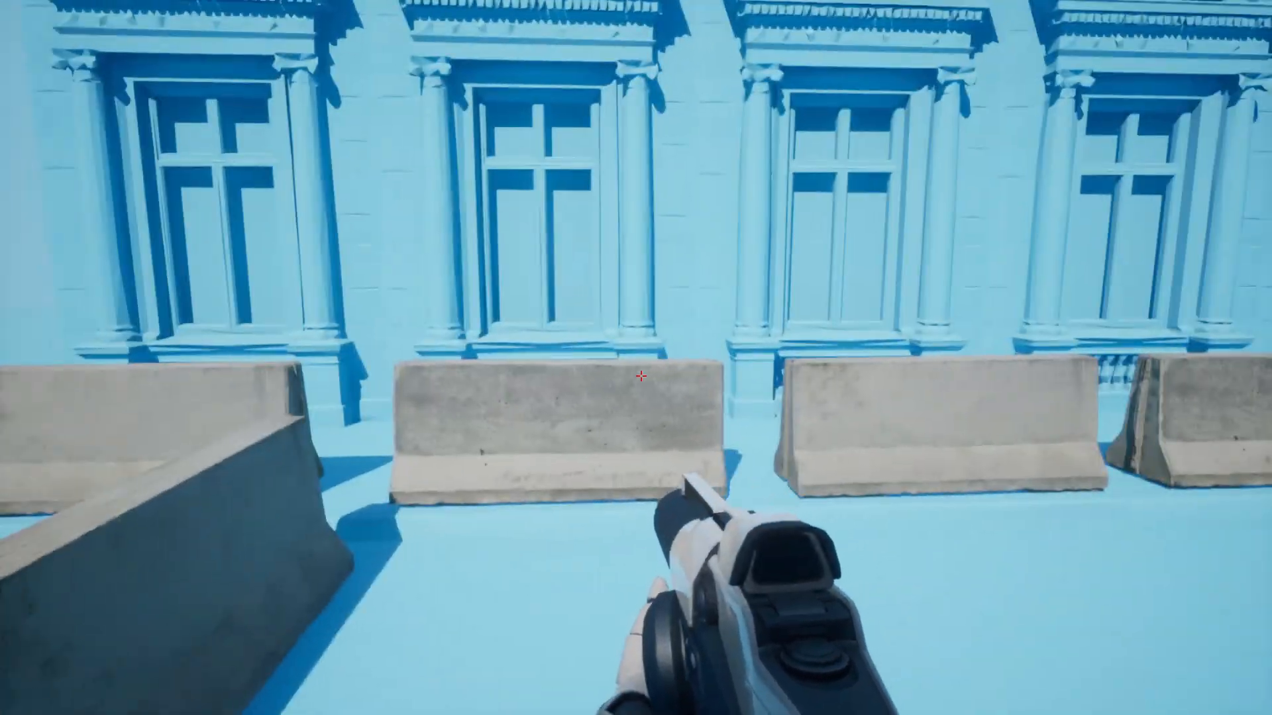
- Shatter several concrete barriers along the street in front of the building
click(640, 375)
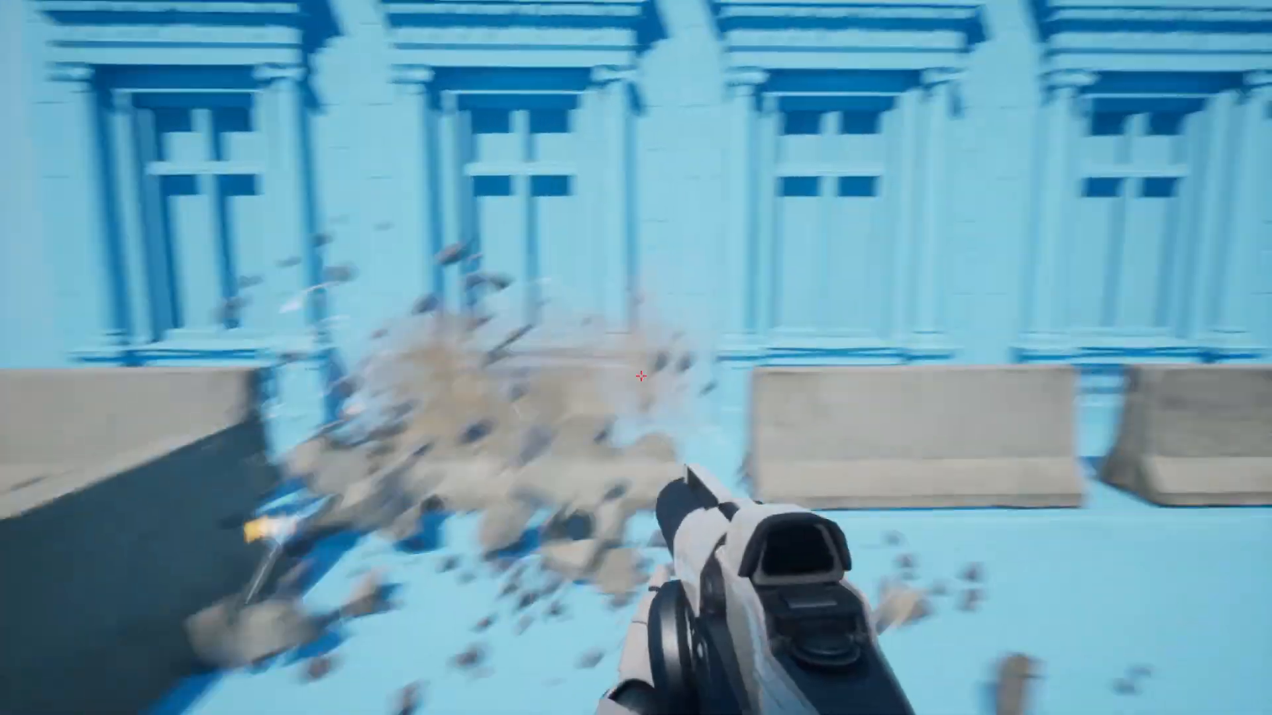
click(641, 376)
click(640, 375)
click(641, 376)
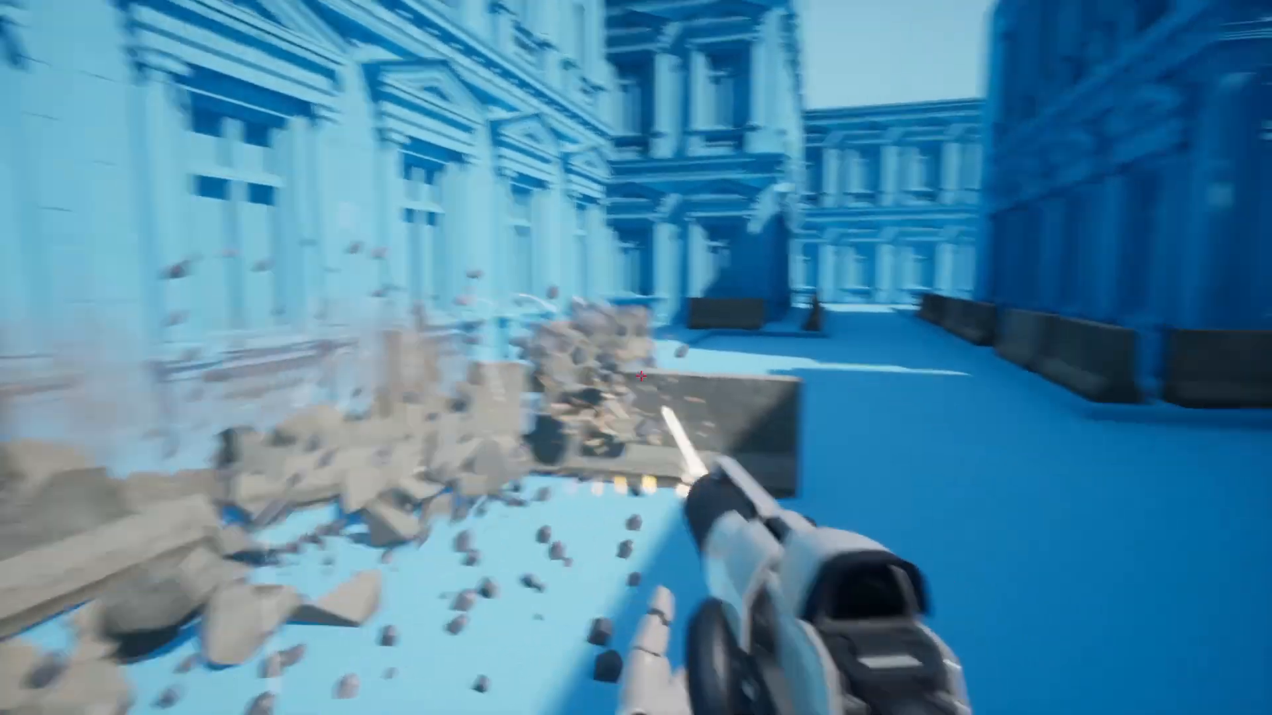
click(641, 376)
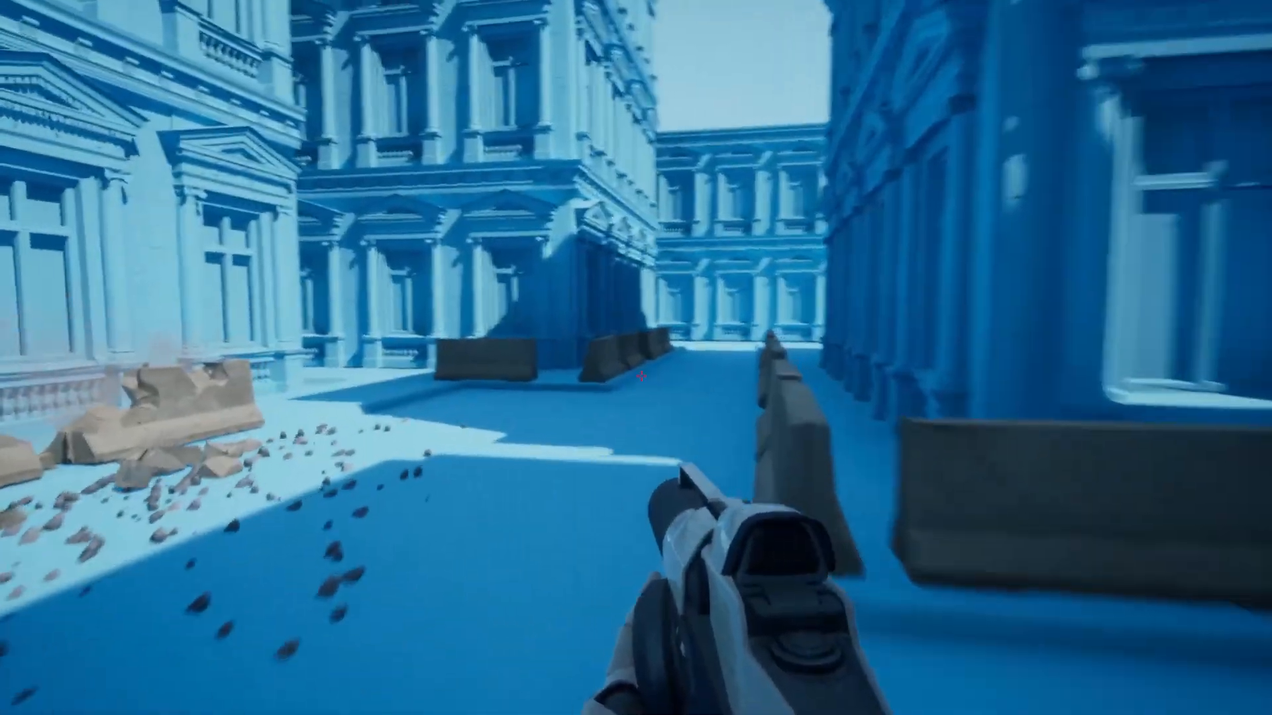
click(641, 376)
click(640, 376)
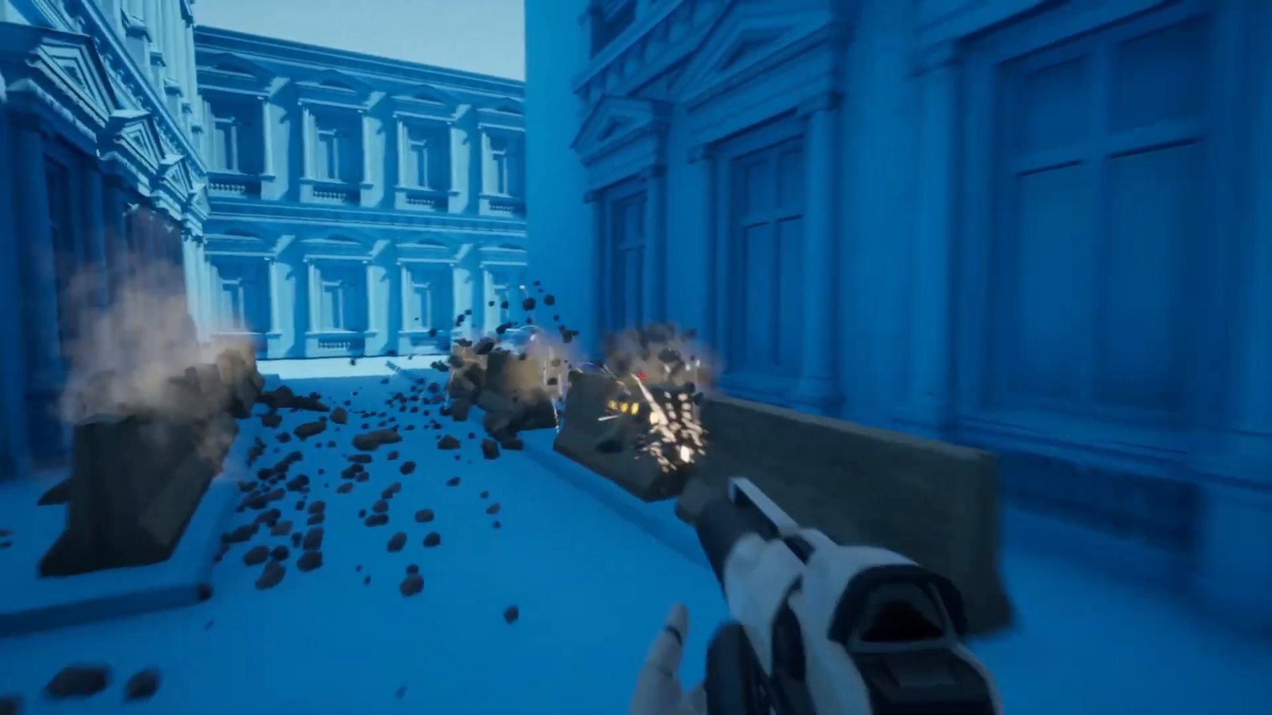
click(641, 376)
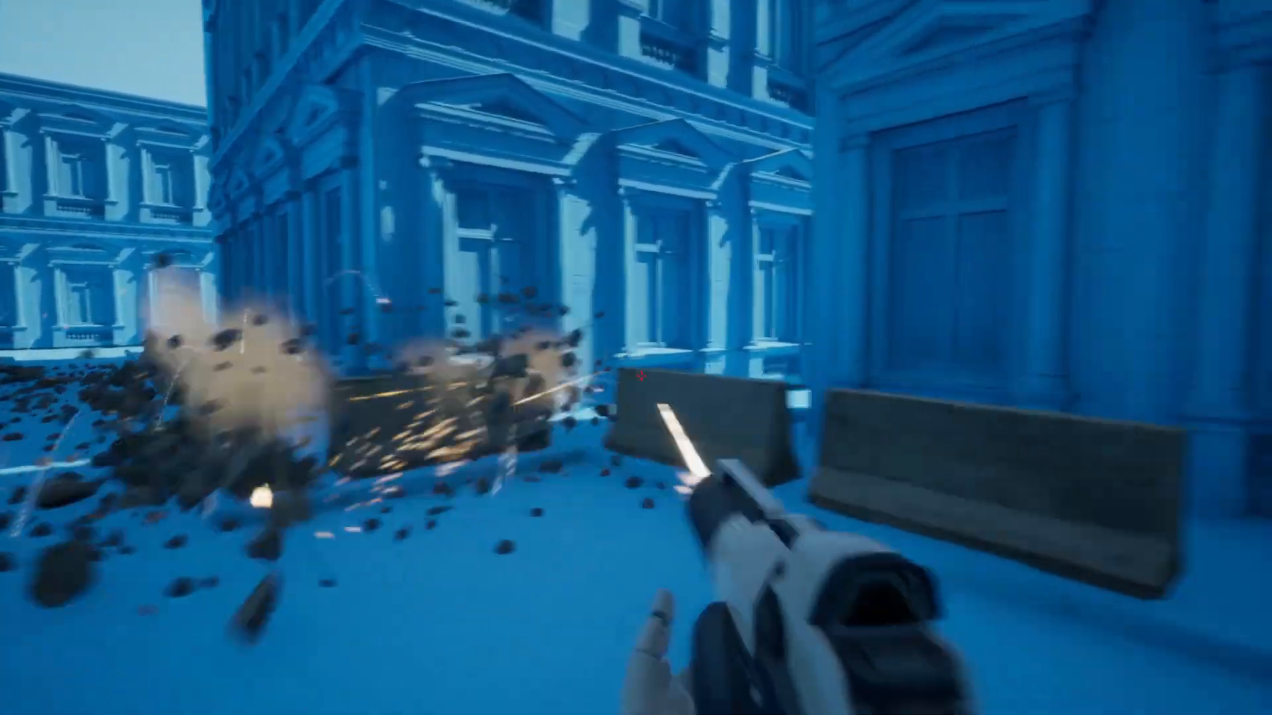
- Advance down the street, shattering barriers on both sides into sparks and debris
click(641, 375)
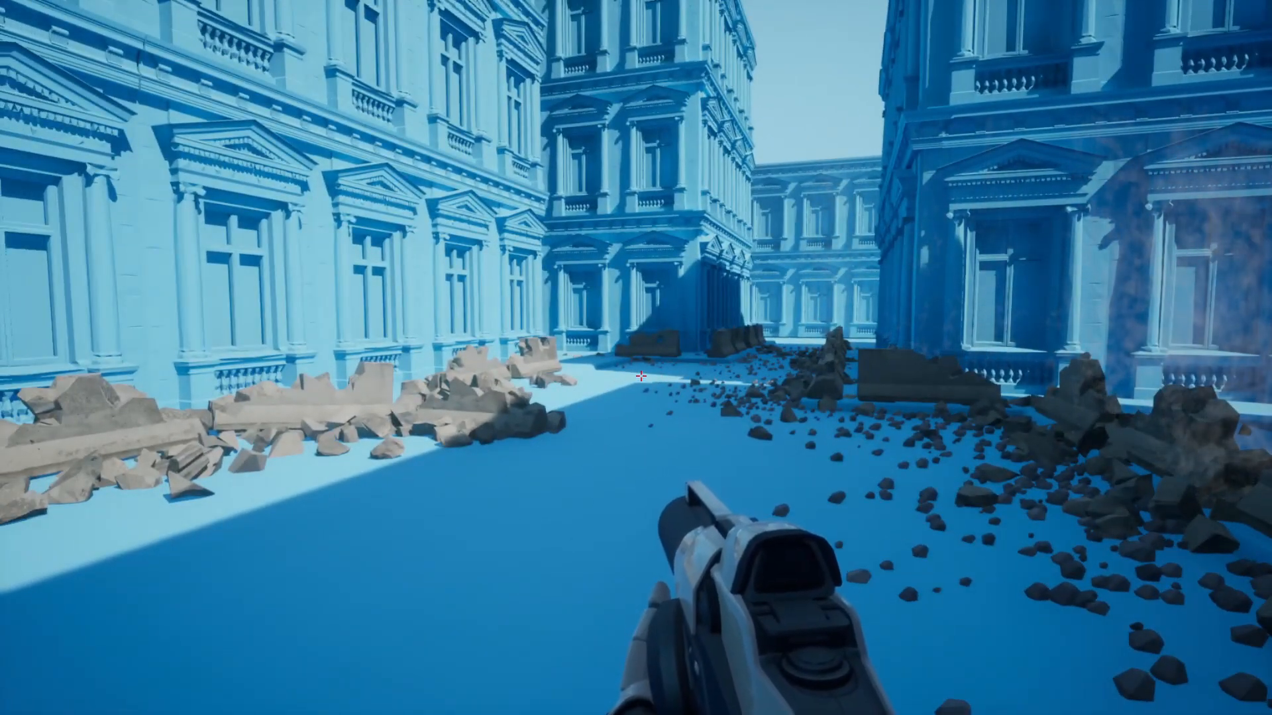
click(640, 376)
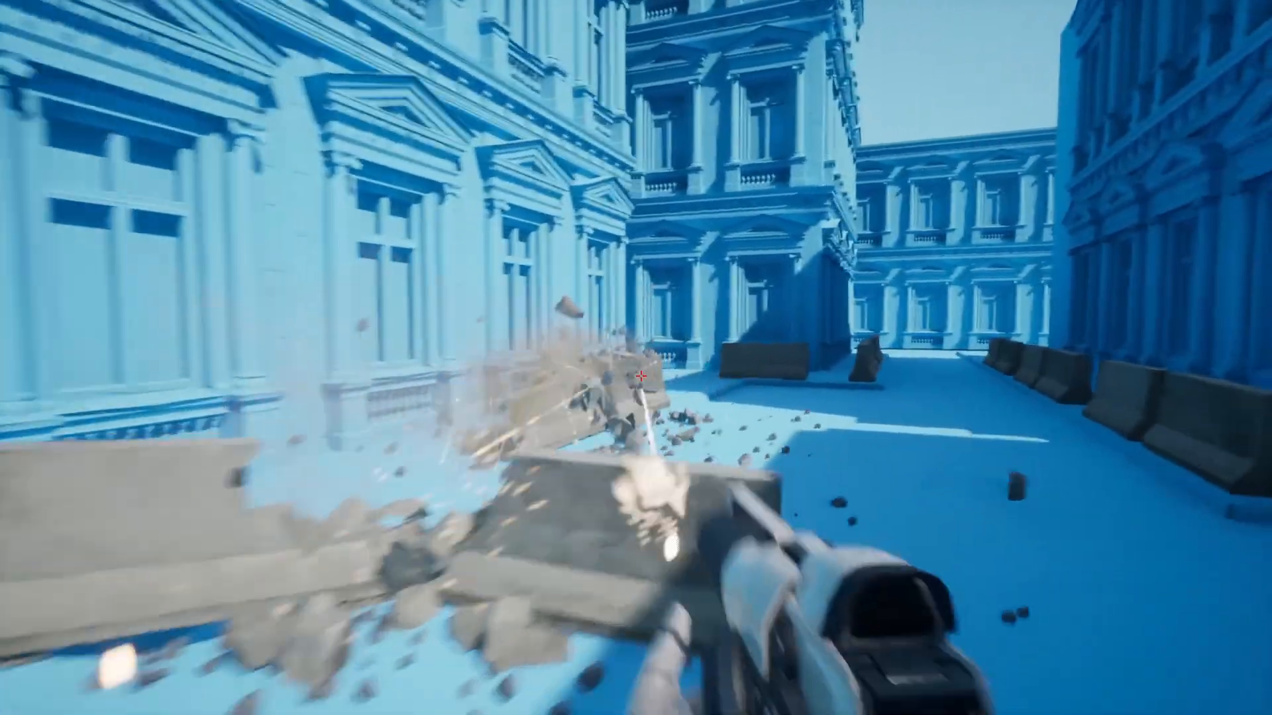
click(641, 375)
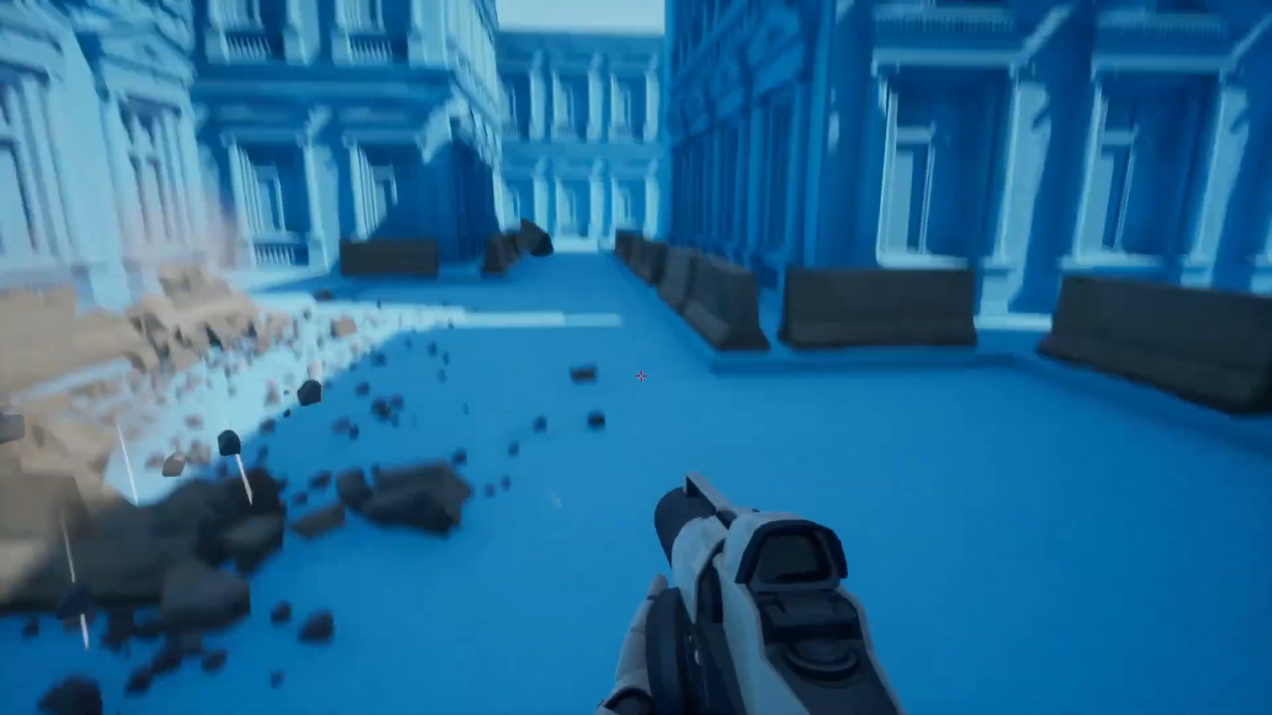
click(641, 376)
click(640, 375)
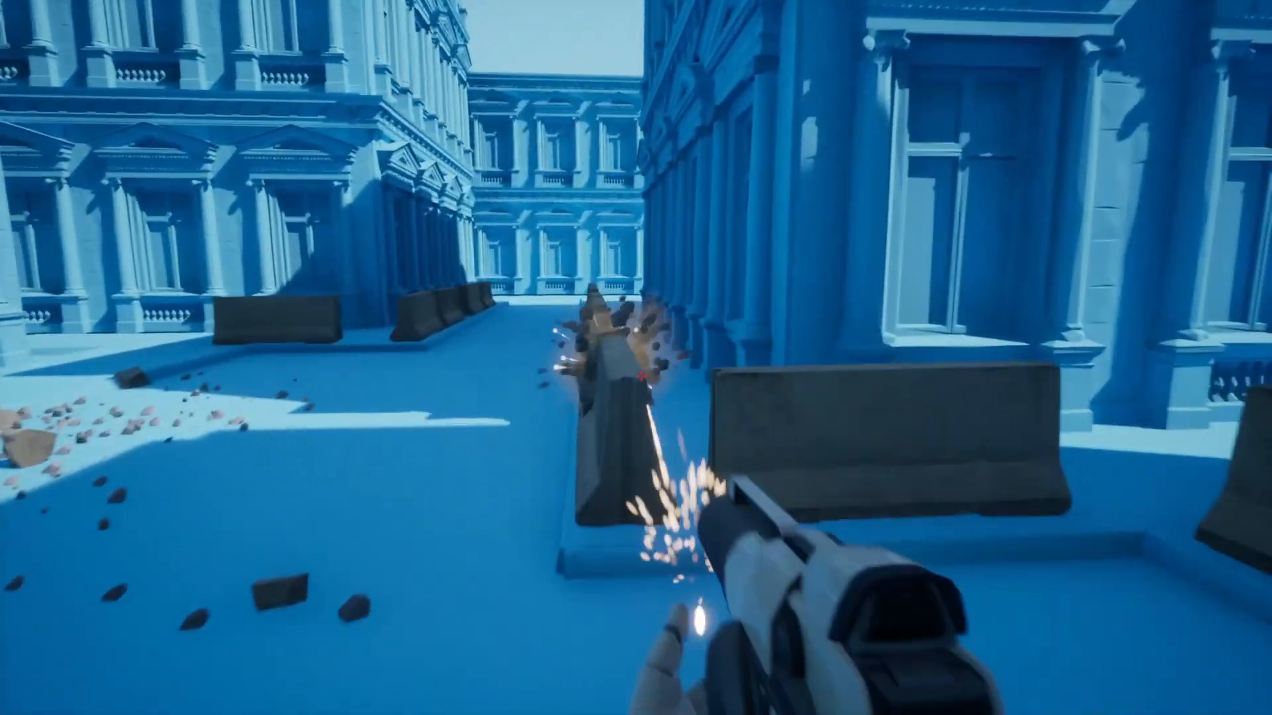
key(w)
click(641, 376)
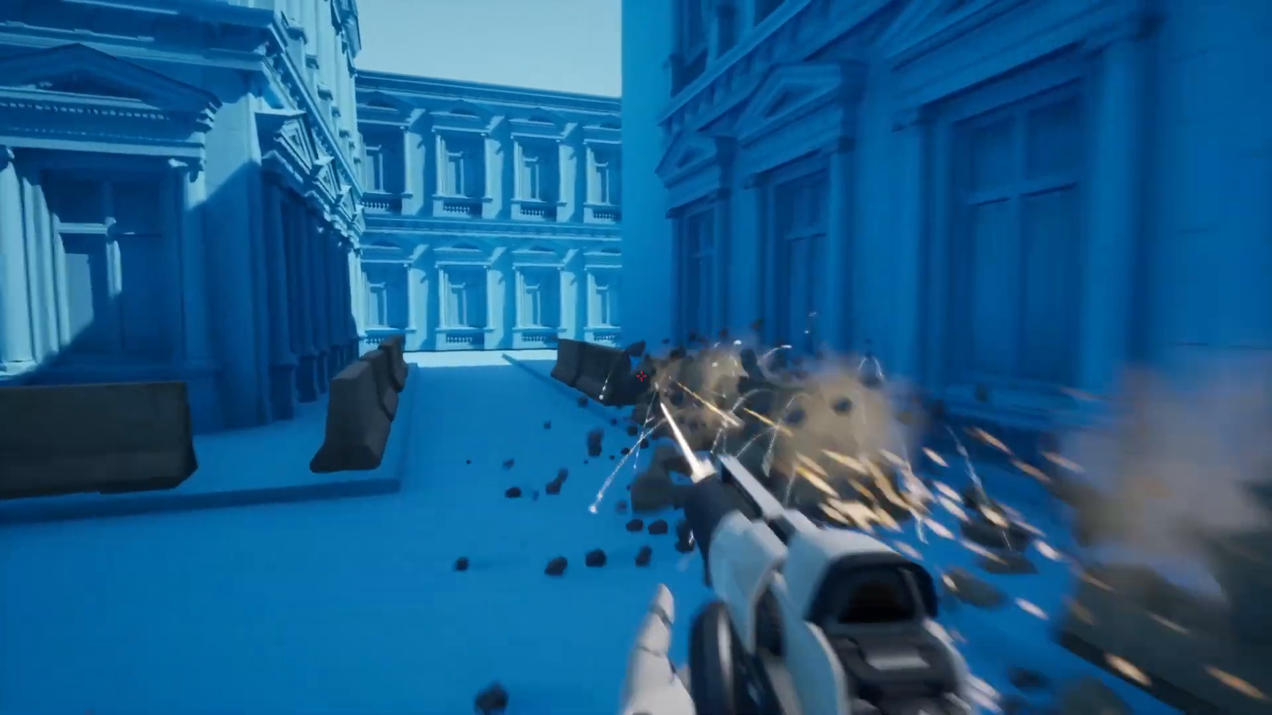
click(640, 375)
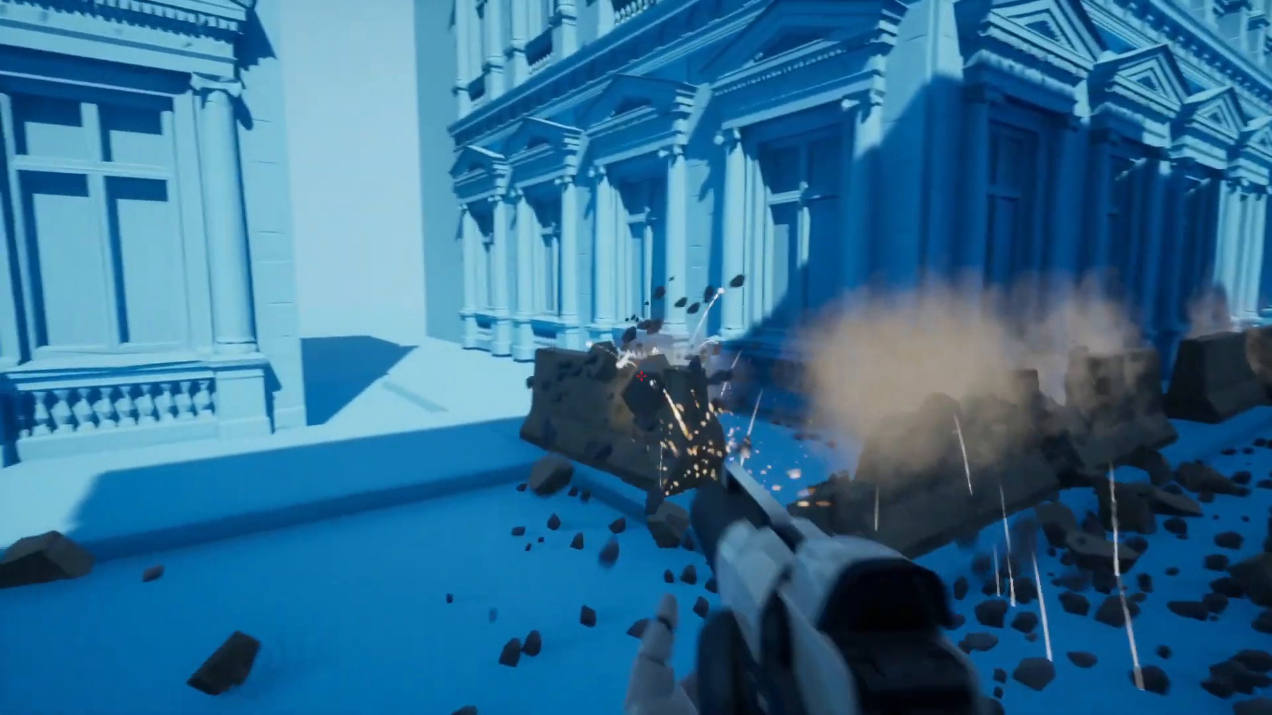
click(641, 376)
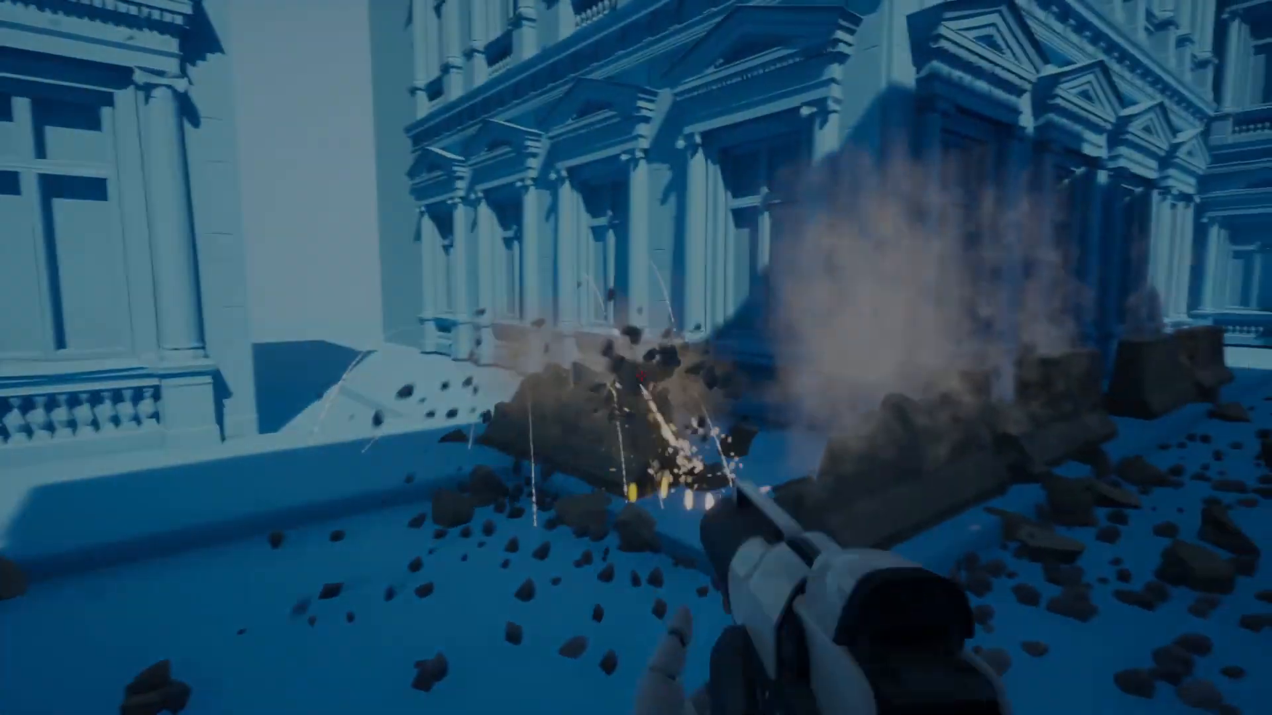